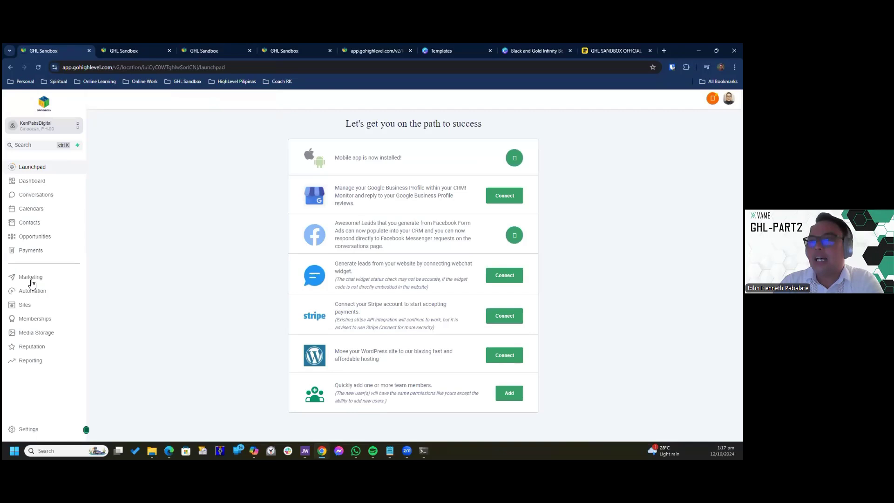
# - Open the Business Profile settings and look through the business information, general, call, contact deduplication and missed call text back sections
pyautogui.click(44, 183)
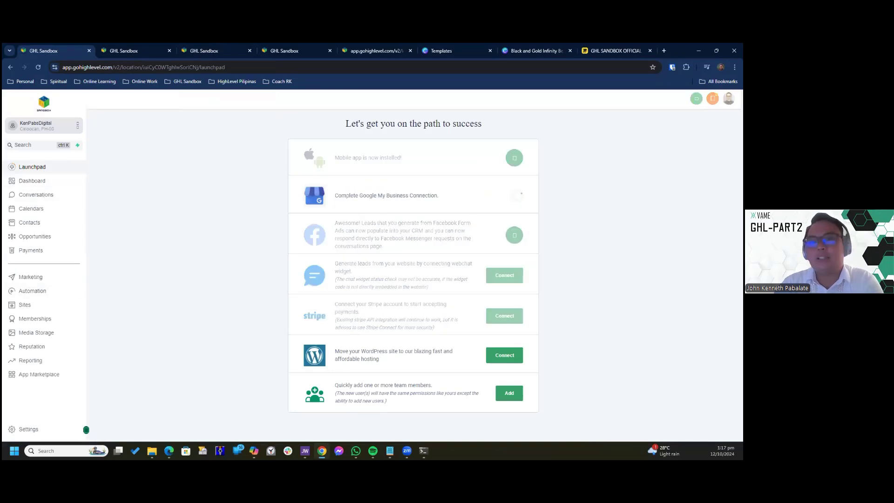
pyautogui.click(32, 181)
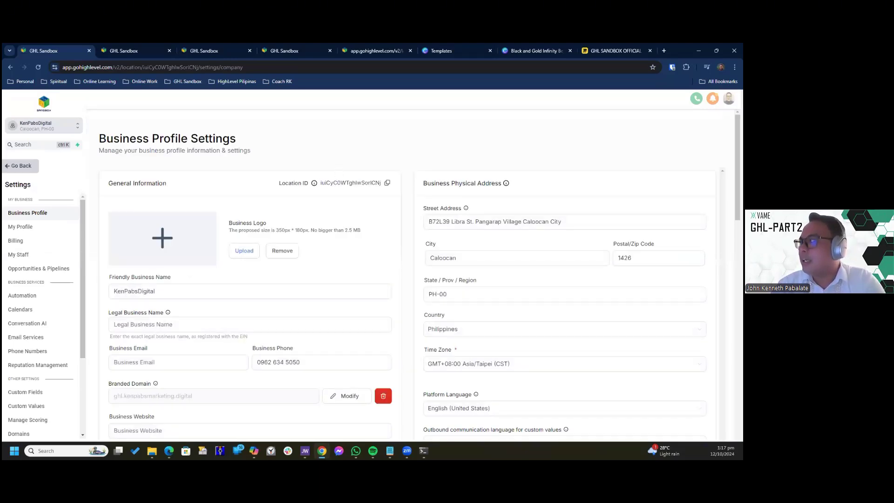
pyautogui.scroll(-8, 407, 275)
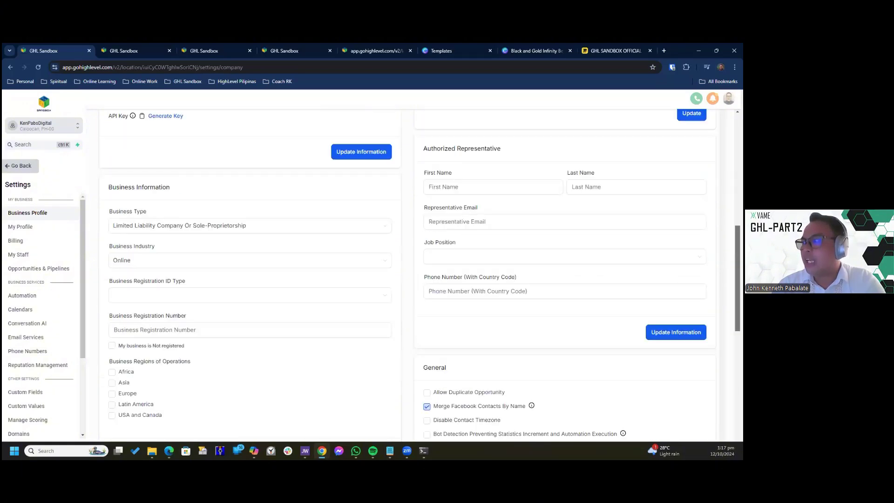
pyautogui.scroll(-6, 408, 275)
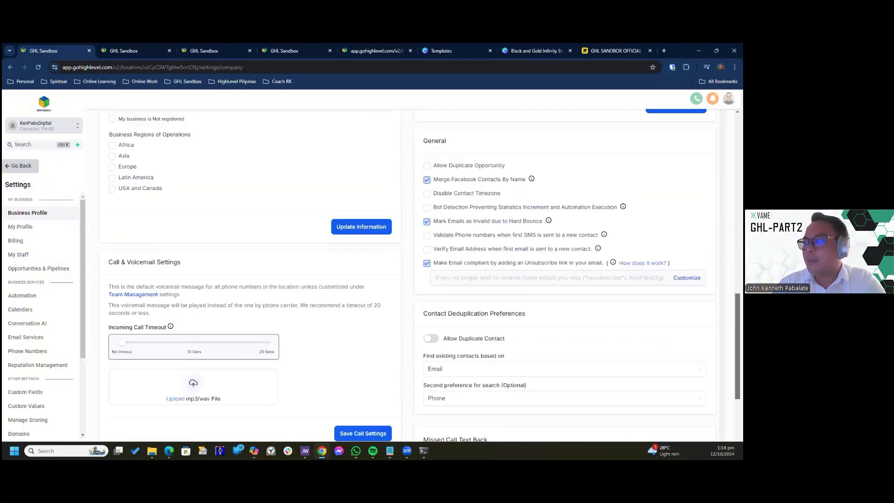
pyautogui.scroll(-1, 407, 275)
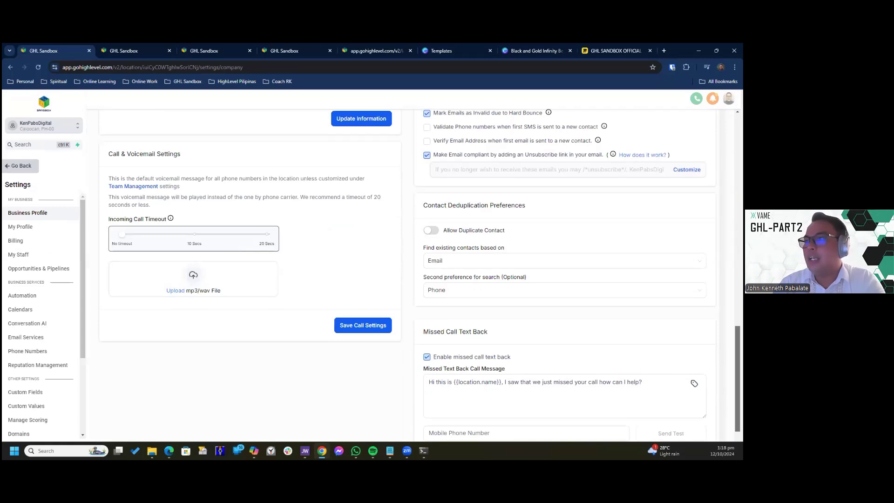
pyautogui.scroll(6, 115, 242)
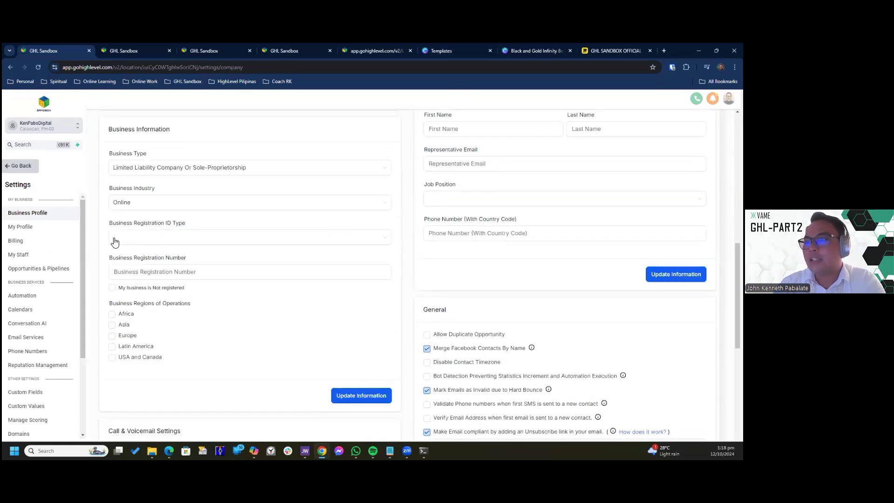
# - Open the first team member under My Staff for editing and look over the user info page
pyautogui.click(35, 256)
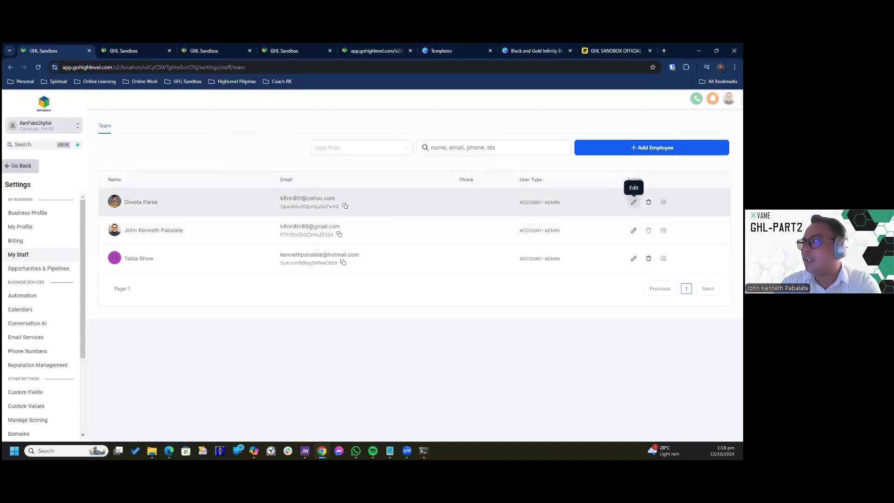
pyautogui.click(634, 202)
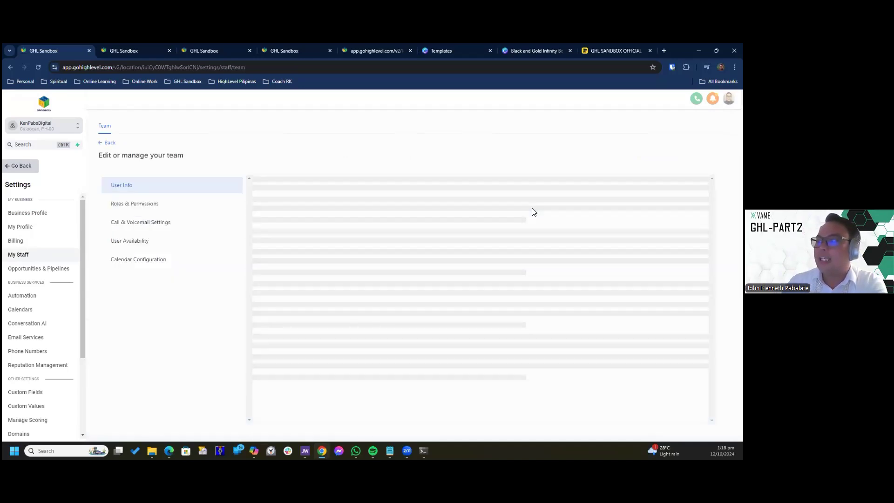
pyautogui.scroll(-3, 533, 212)
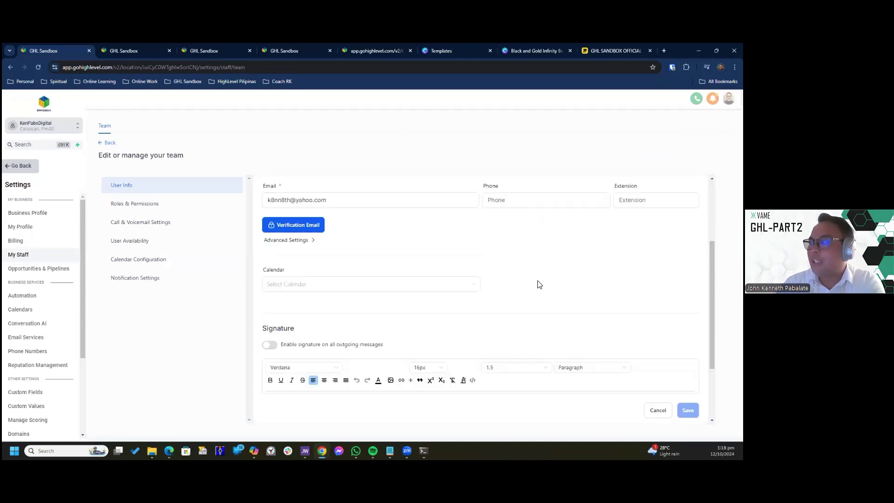
pyautogui.scroll(2, 538, 281)
pyautogui.click(539, 278)
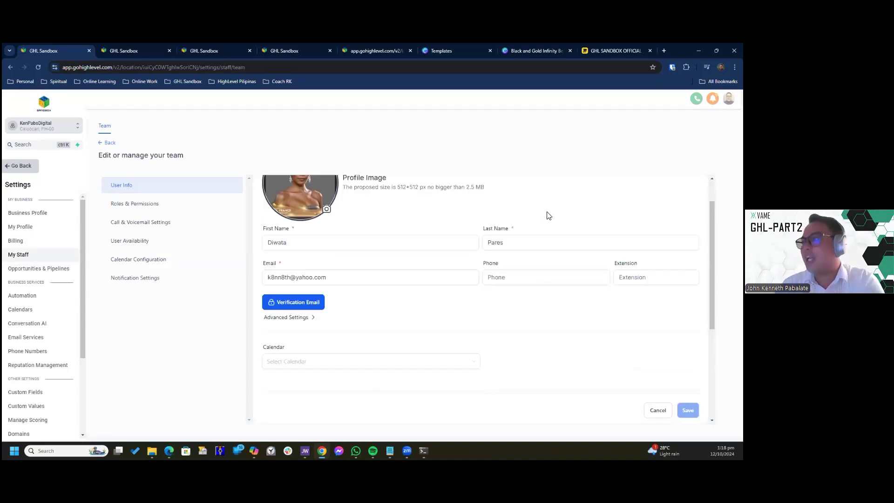
pyautogui.scroll(1, 554, 223)
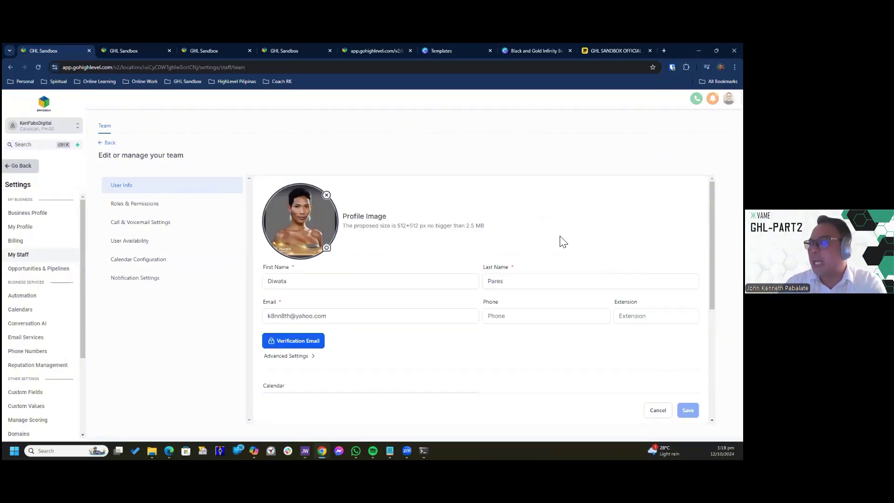
# - Examine the team member's name, email, phone, calendar and signature fields in the user info
pyautogui.click(348, 282)
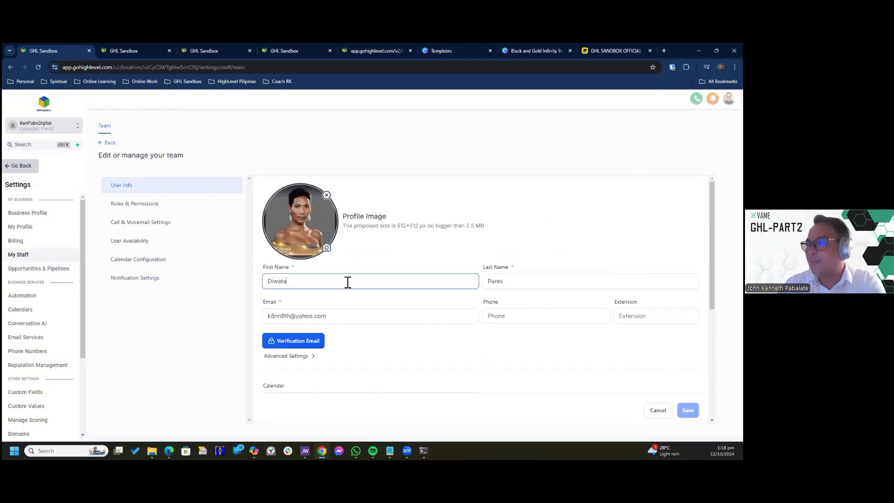
pyautogui.click(567, 282)
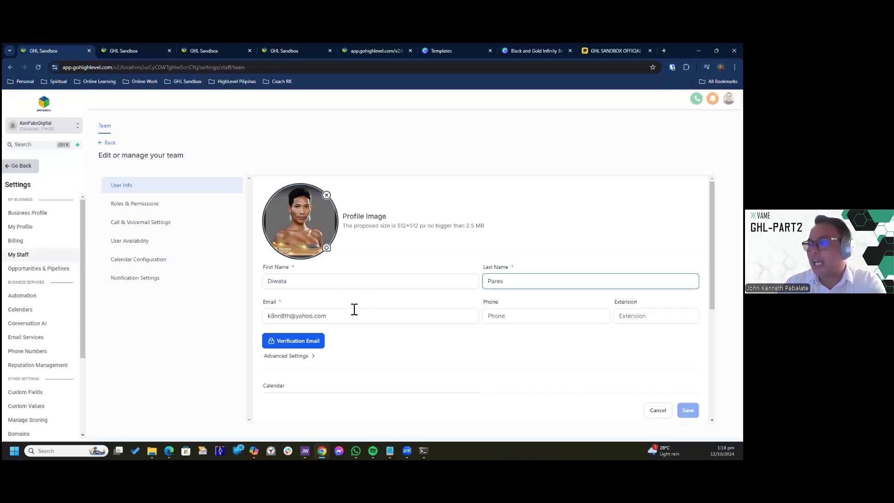
pyautogui.scroll(-3, 436, 335)
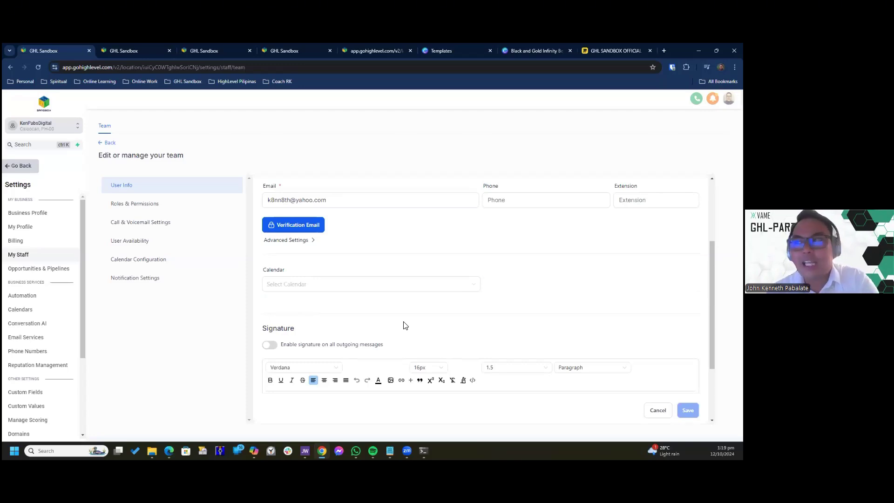
pyautogui.scroll(3, 399, 317)
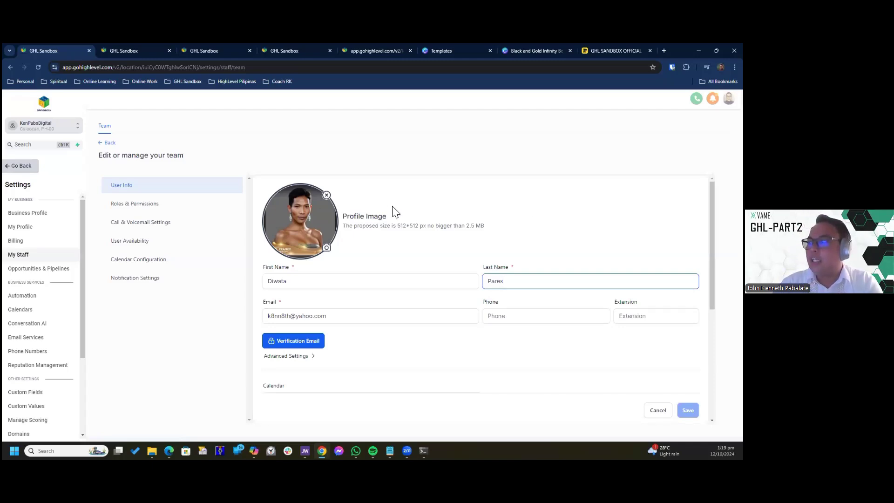
pyautogui.scroll(-2, 587, 204)
pyautogui.scroll(2, 586, 201)
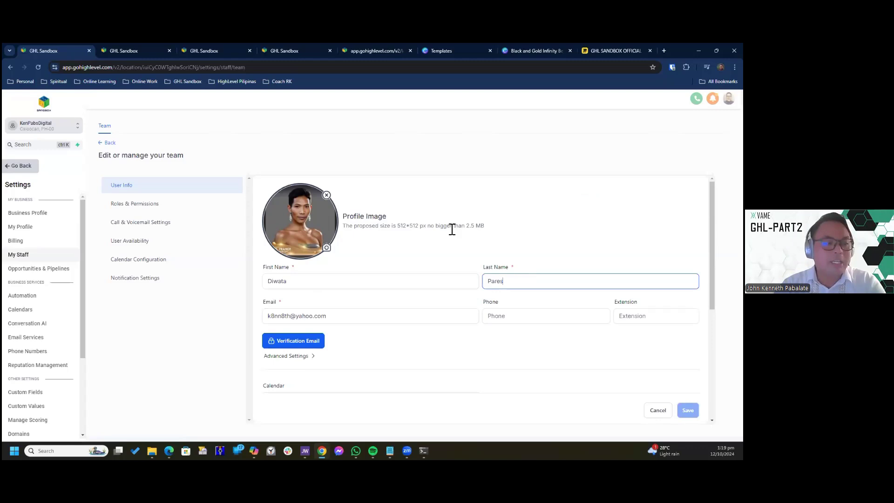
pyautogui.scroll(-2, 452, 229)
pyautogui.scroll(2, 451, 228)
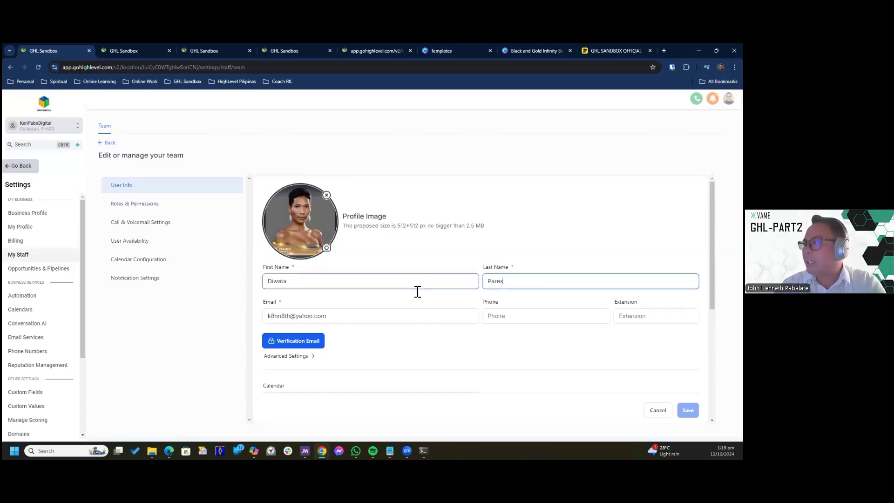
pyautogui.scroll(-2, 475, 305)
pyautogui.scroll(2, 477, 308)
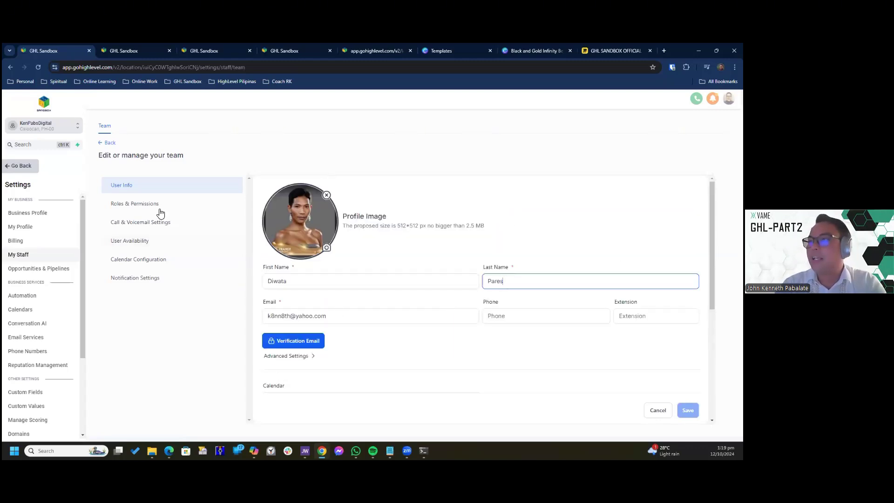
# - View the team member's roles and permissions, collapse the permission categories, and open the User Availability settings
pyautogui.click(159, 208)
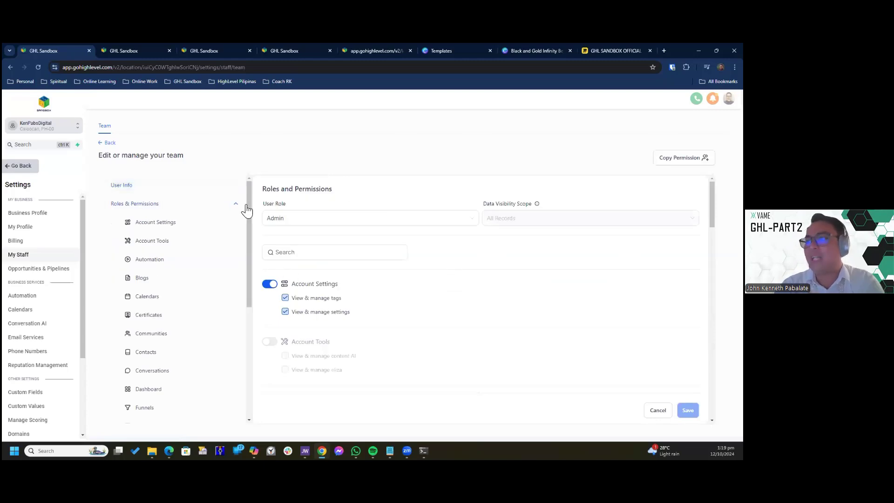
pyautogui.click(140, 205)
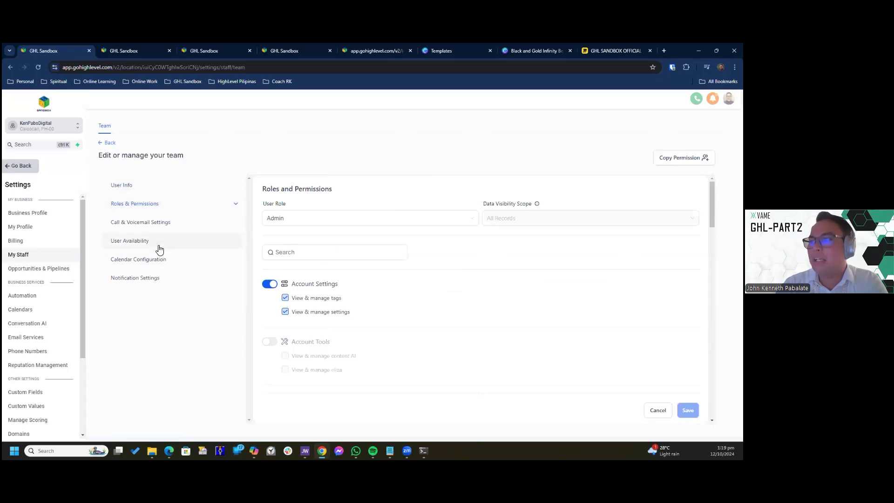
pyautogui.click(159, 246)
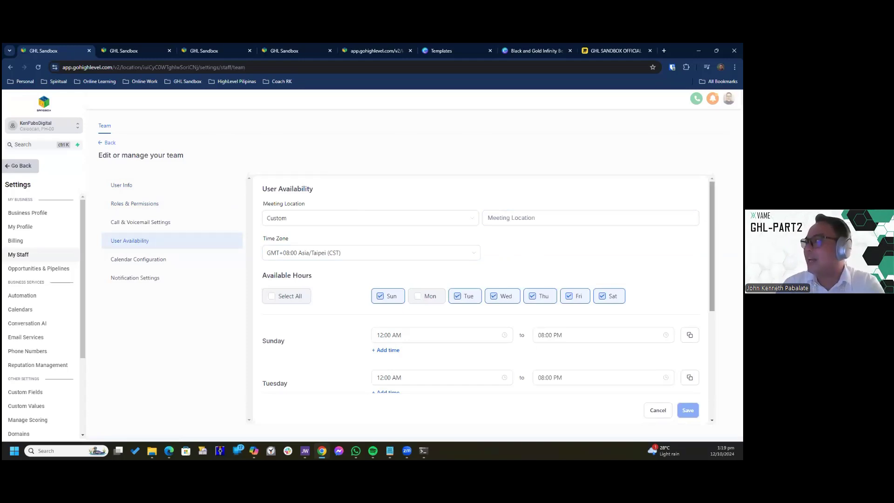
pyautogui.scroll(-2, 389, 220)
pyautogui.scroll(2, 389, 219)
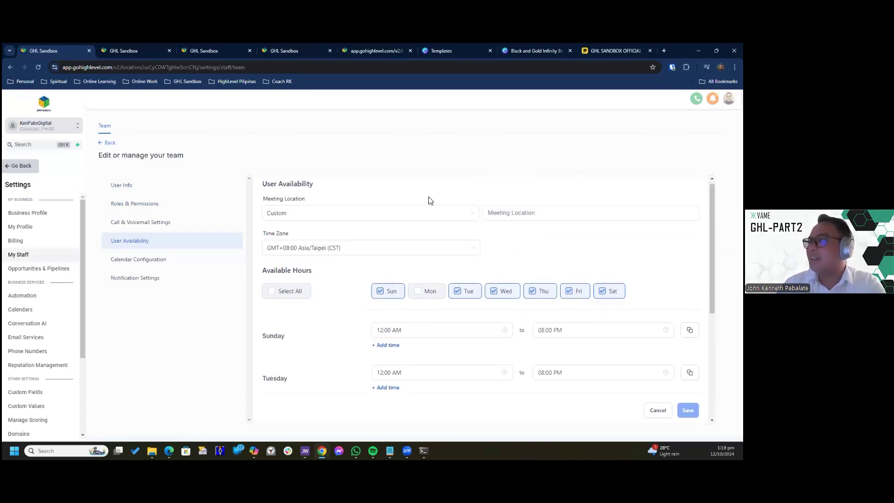
# - View the meeting location options for the team member, leaving Custom selected, and place the cursor in the custom location field
pyautogui.click(390, 219)
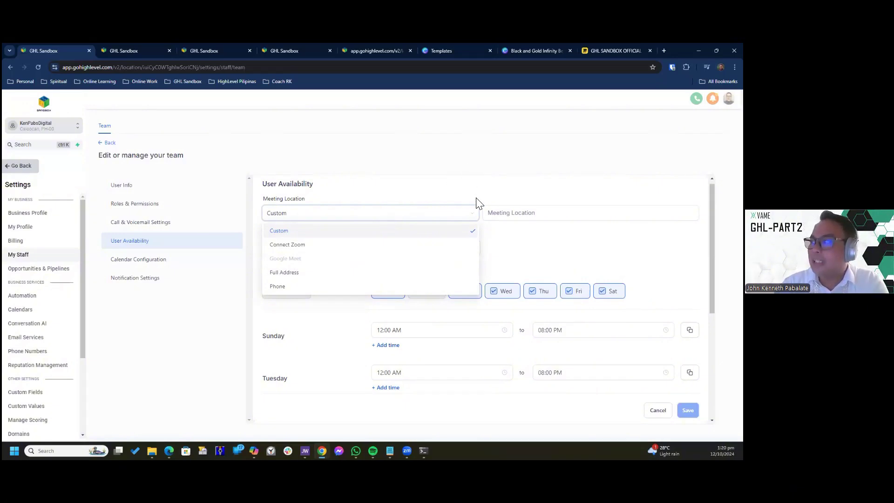
pyautogui.click(493, 189)
pyautogui.click(558, 213)
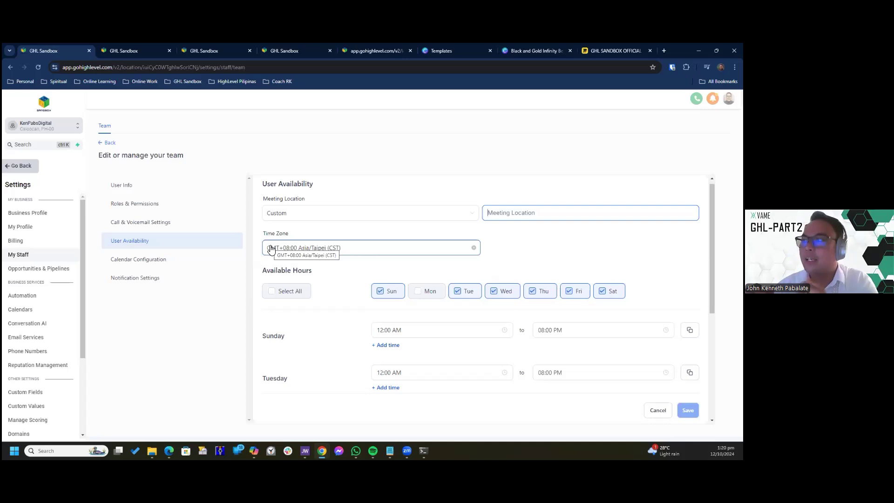
pyautogui.click(551, 335)
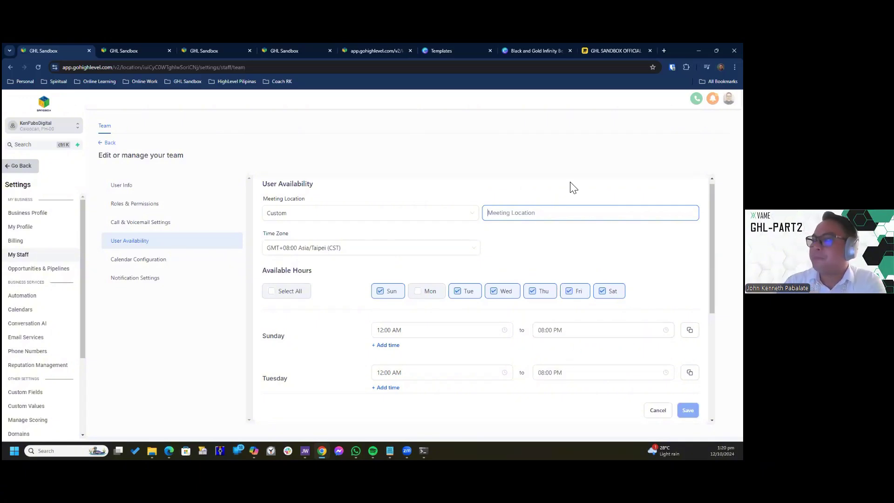
# - Examine the team member's time zone, available days and daily hours in the User Availability settings
pyautogui.scroll(-1, 573, 188)
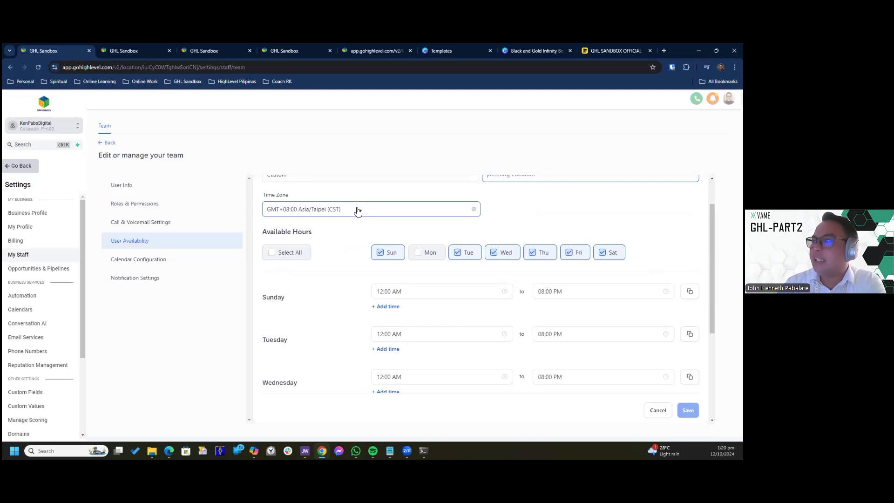
pyautogui.scroll(1, 359, 212)
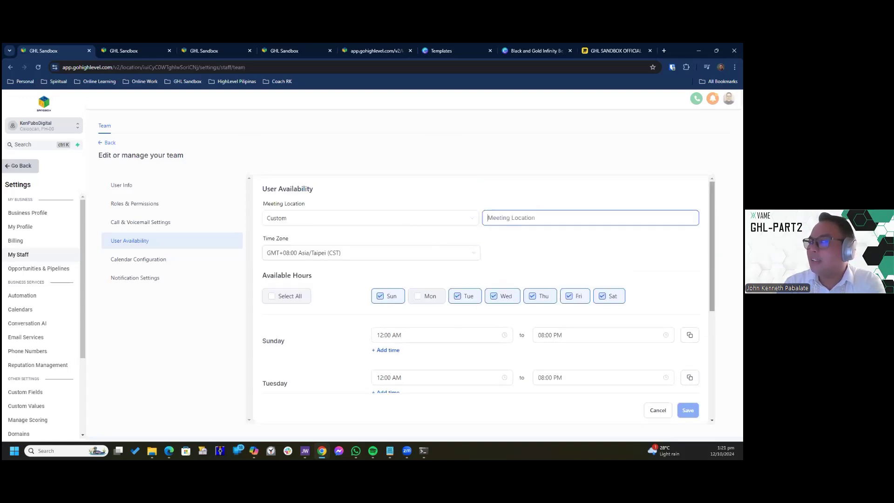
pyautogui.moveTo(712, 247); pyautogui.dragTo(712, 247)
pyautogui.scroll(-2, 499, 193)
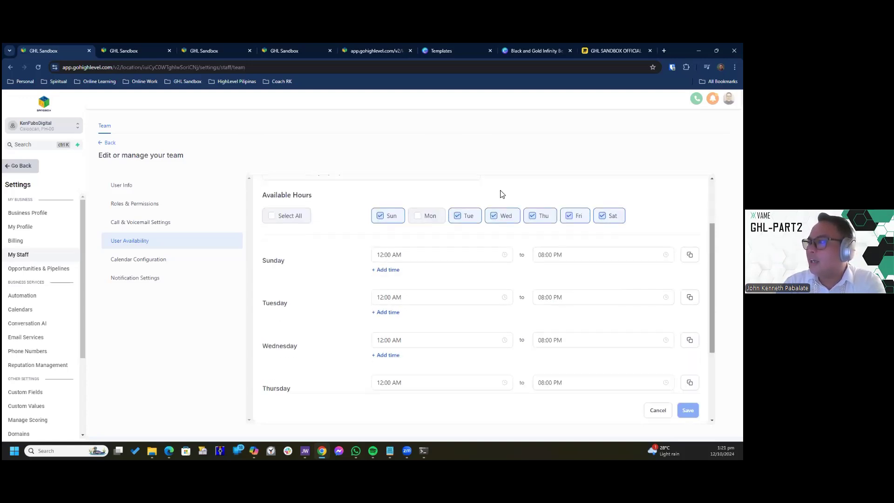
pyautogui.scroll(2, 432, 225)
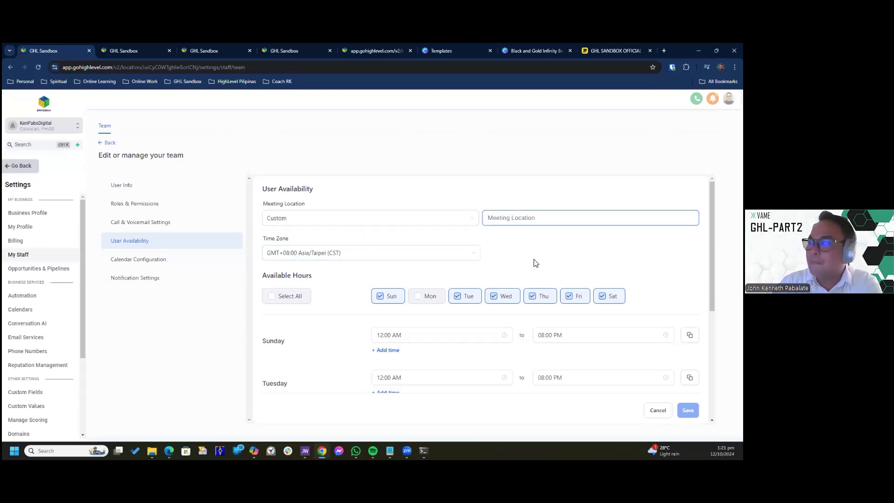
pyautogui.scroll(-2, 536, 263)
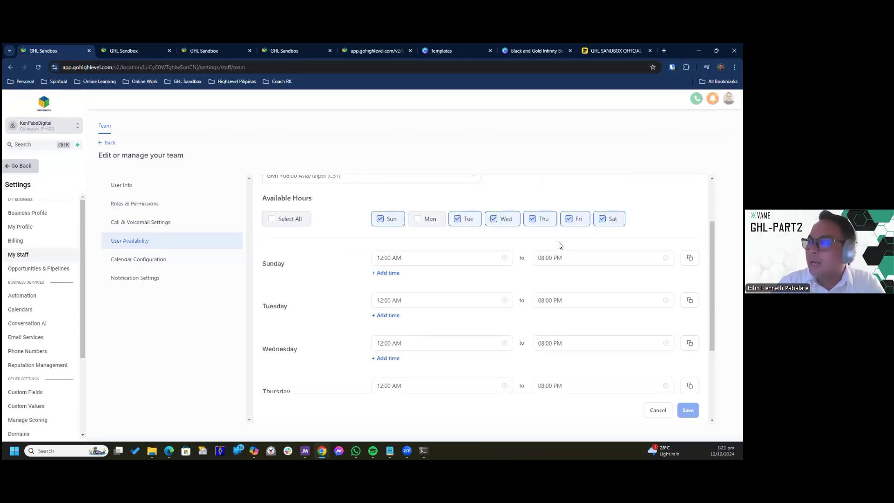
pyautogui.scroll(1, 546, 282)
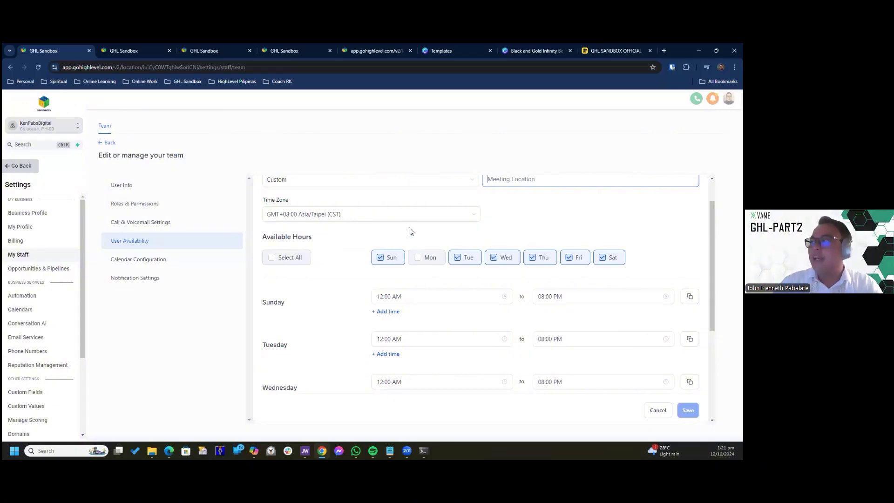
pyautogui.scroll(1, 441, 232)
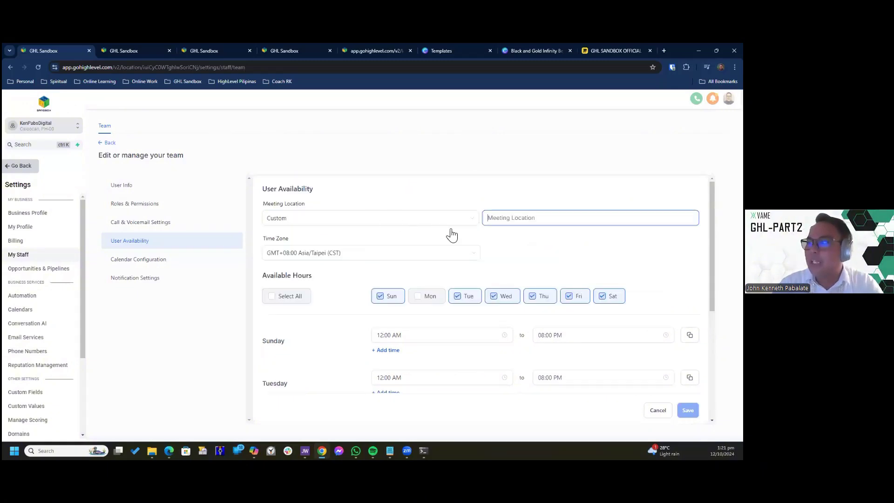
pyautogui.scroll(-2, 546, 259)
pyautogui.scroll(2, 516, 263)
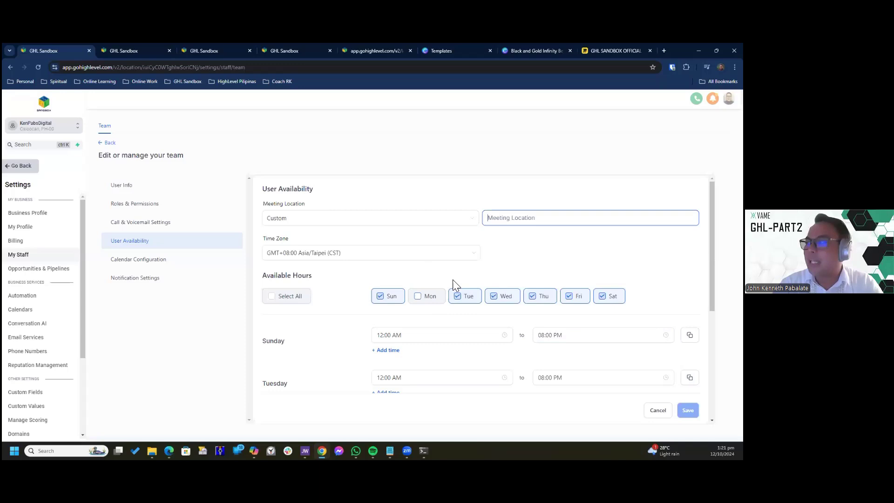
pyautogui.scroll(-1, 480, 269)
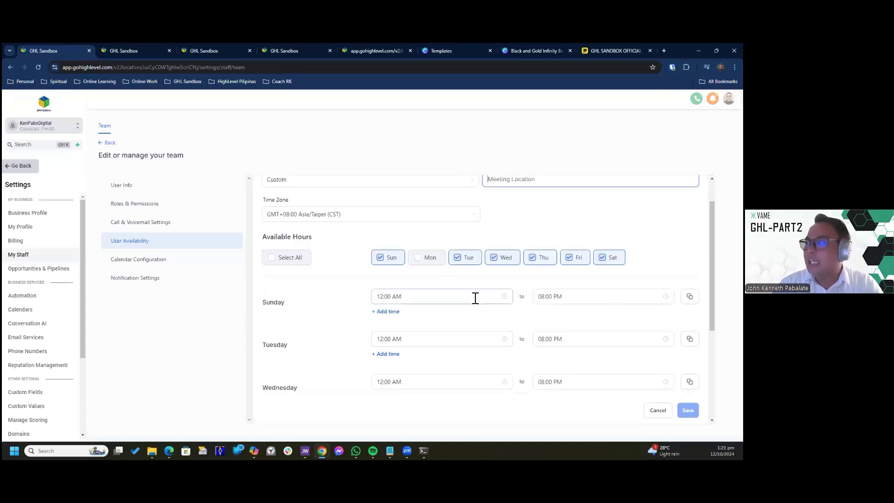
pyautogui.scroll(-1, 550, 293)
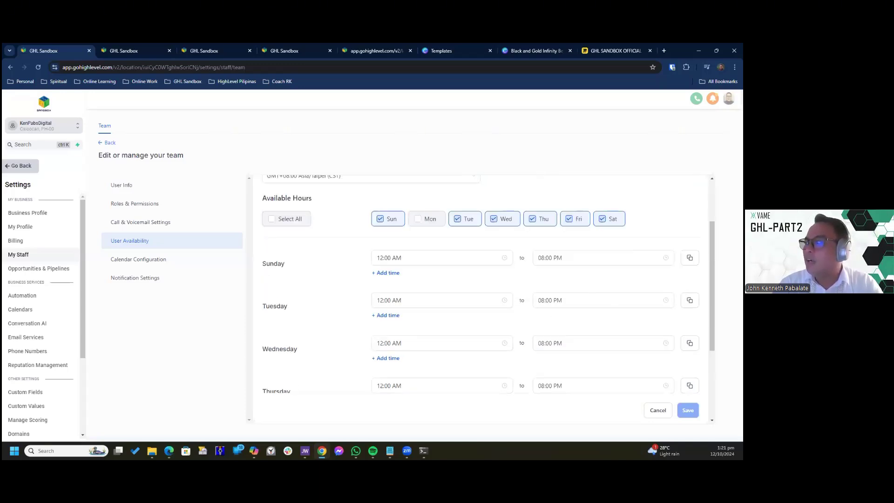
# - Set Sunday's availability start time to 10:00 AM in the team member's available hours
pyautogui.scroll(2, 488, 217)
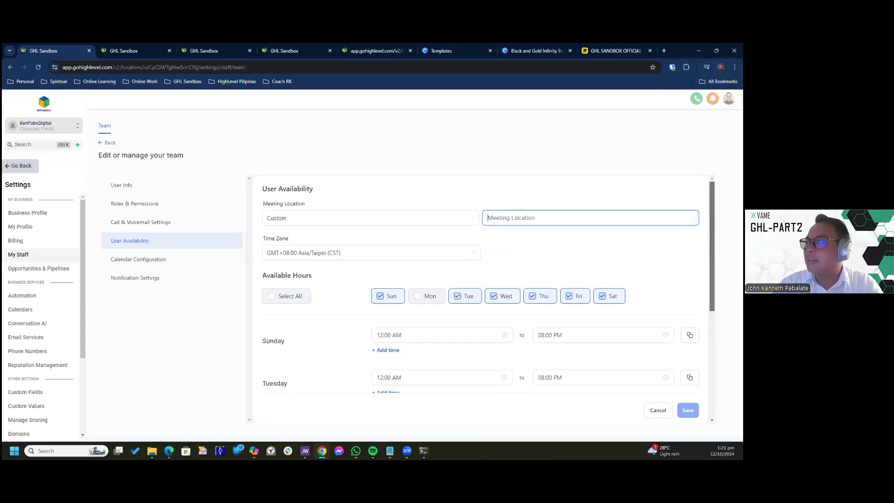
pyautogui.scroll(-2, 488, 217)
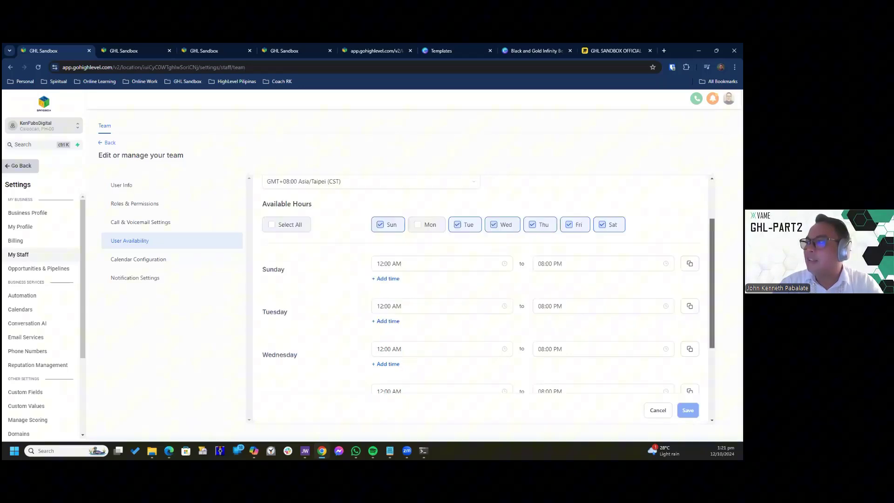
pyautogui.click(442, 263)
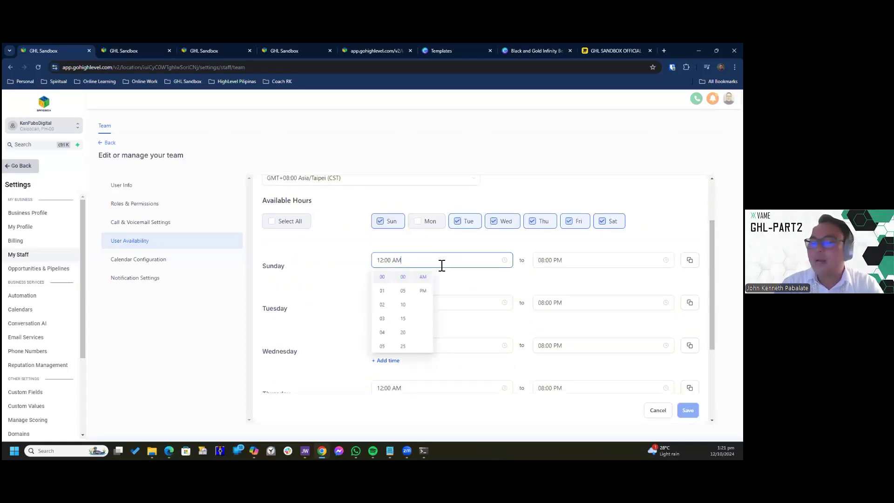
pyautogui.doubleClick(382, 260)
pyautogui.write('010')
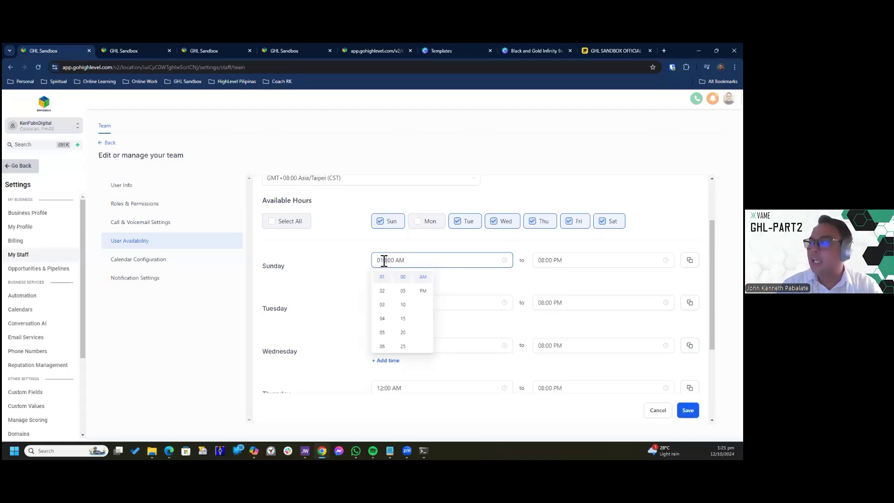
pyautogui.press('BackSpace')
pyautogui.press('BackSpace')
pyautogui.press('BackSpace')
pyautogui.write('10')
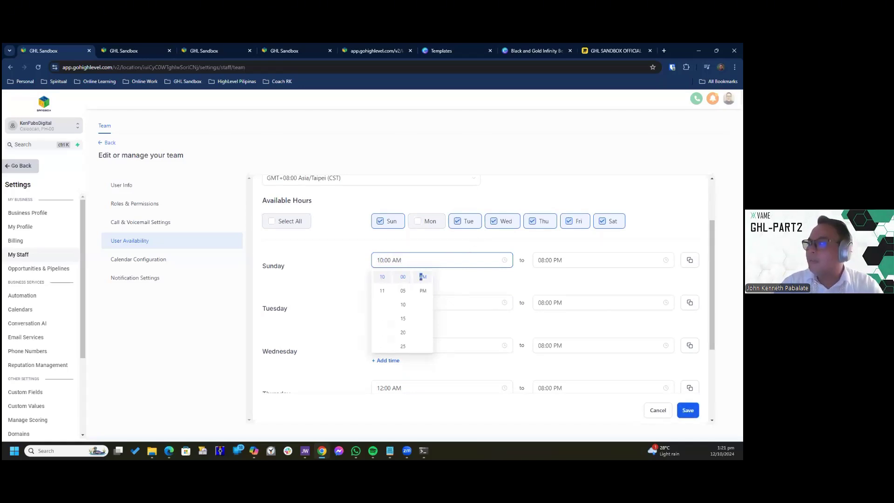
pyautogui.click(422, 277)
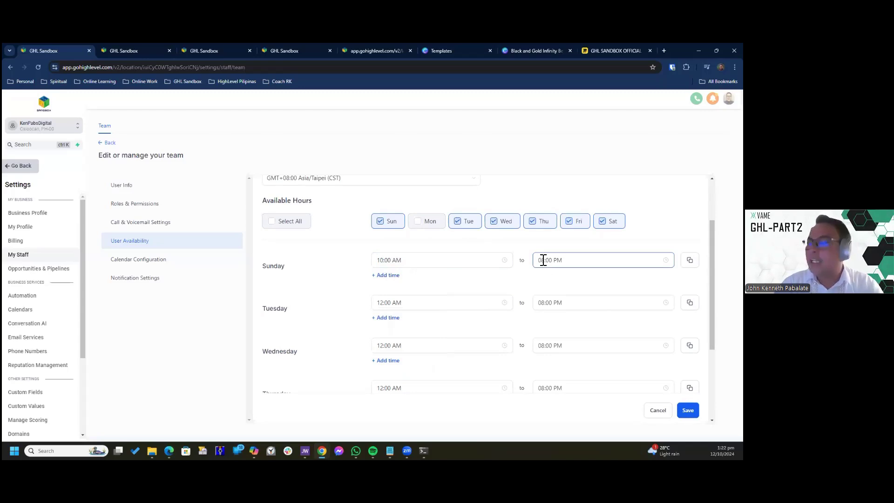
# - Set Sunday's availability end time to 07:00 PM
pyautogui.click(543, 260)
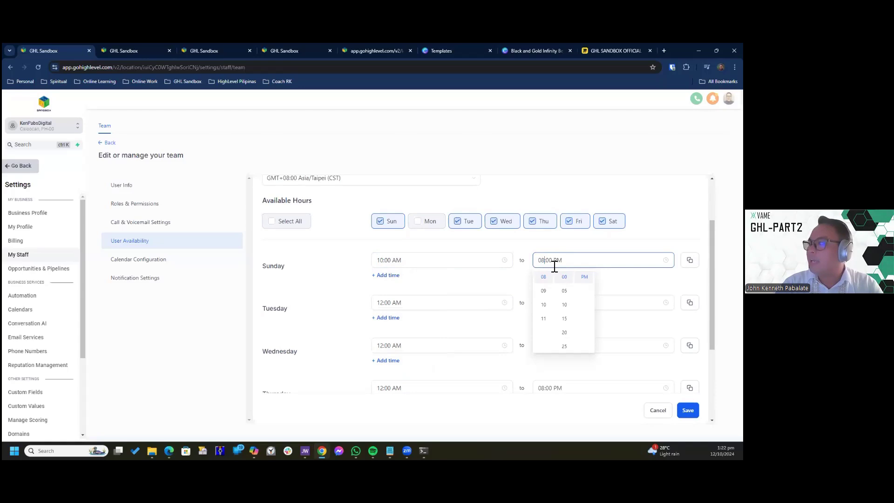
pyautogui.press('BackSpace')
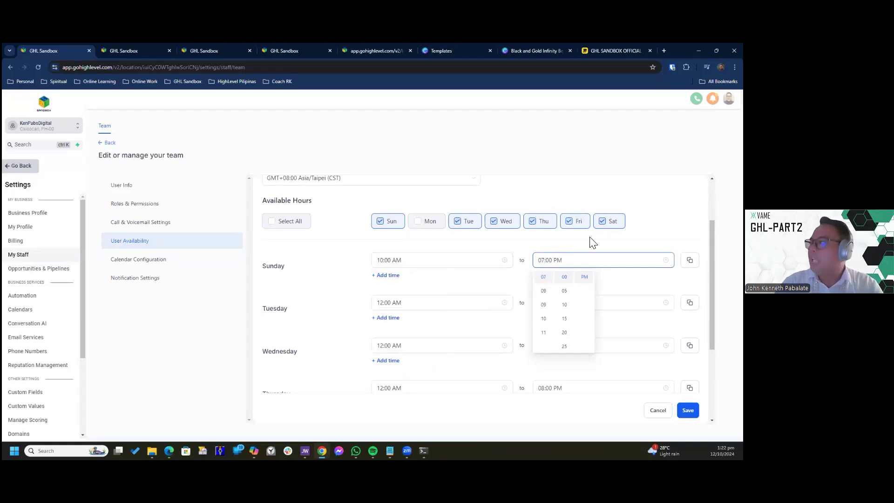
pyautogui.press('Return')
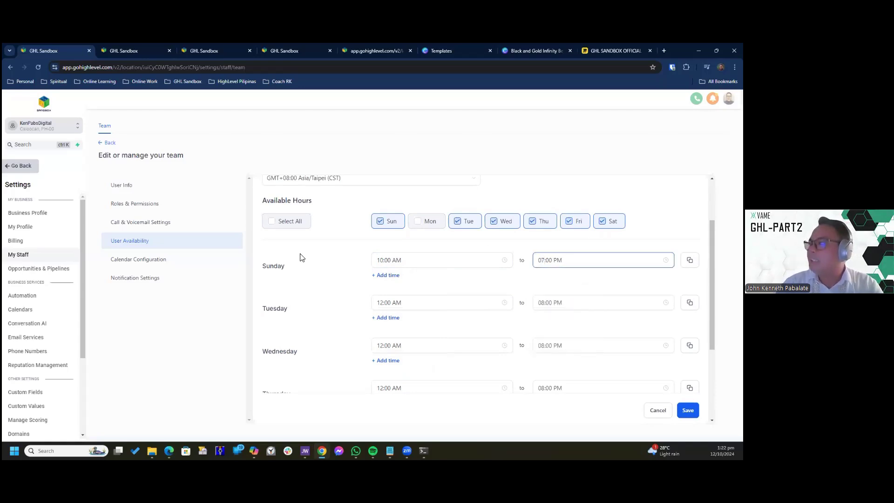
# - Copy Sunday's 10:00 AM to 07:00 PM hours to the other available days and save the team member's availability
pyautogui.scroll(-2, 489, 303)
pyautogui.scroll(3, 489, 304)
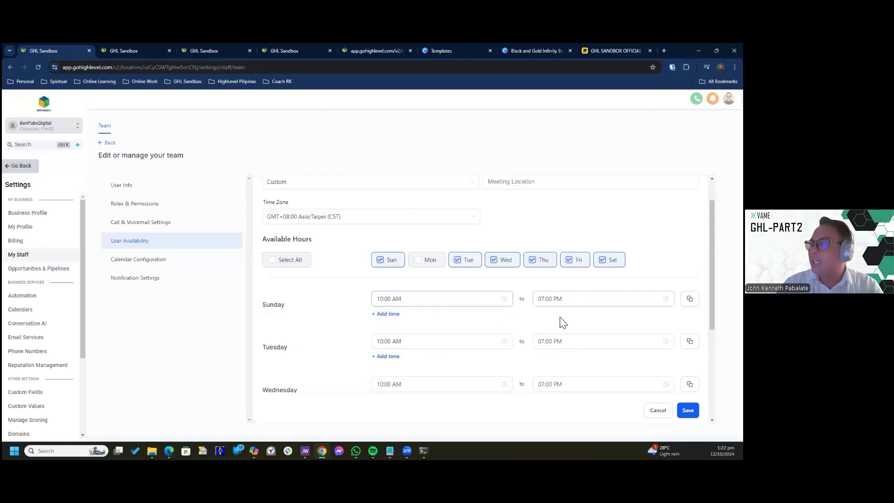
pyautogui.scroll(-4, 571, 337)
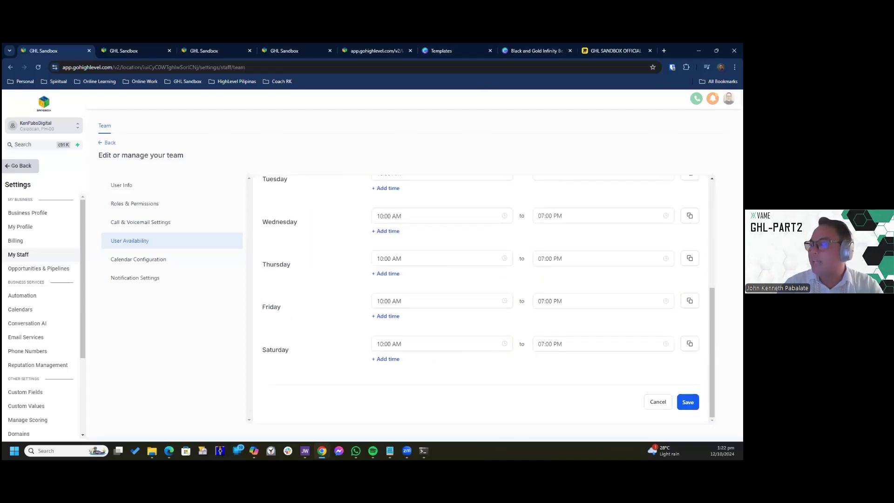
pyautogui.click(688, 401)
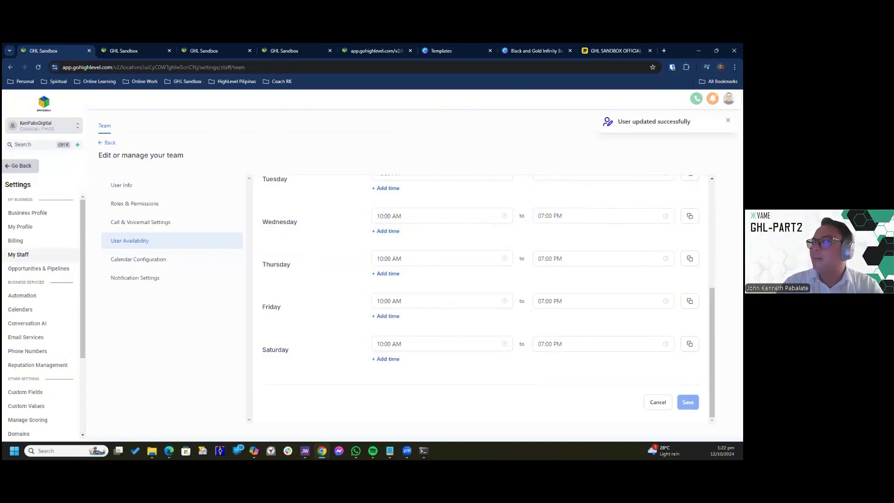
# - View the team member's Calendar Configuration and Notification Settings, and return to the team list
pyautogui.scroll(2, 461, 289)
pyautogui.click(202, 262)
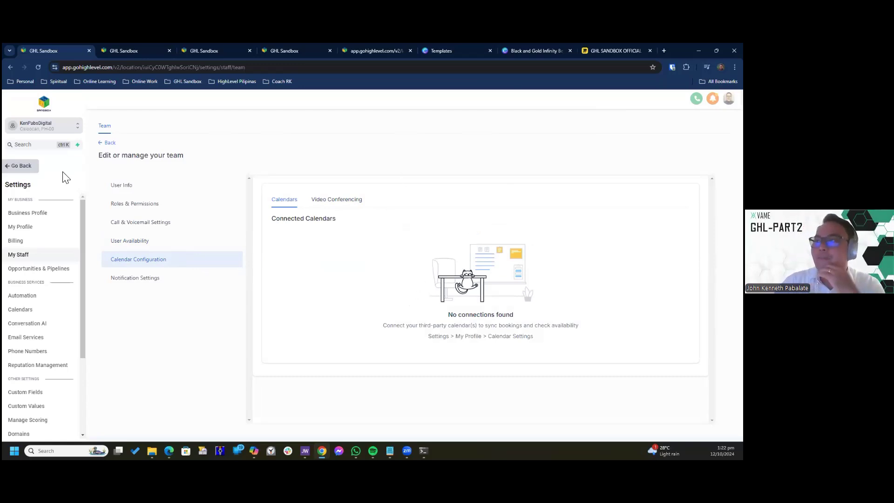
pyautogui.click(135, 277)
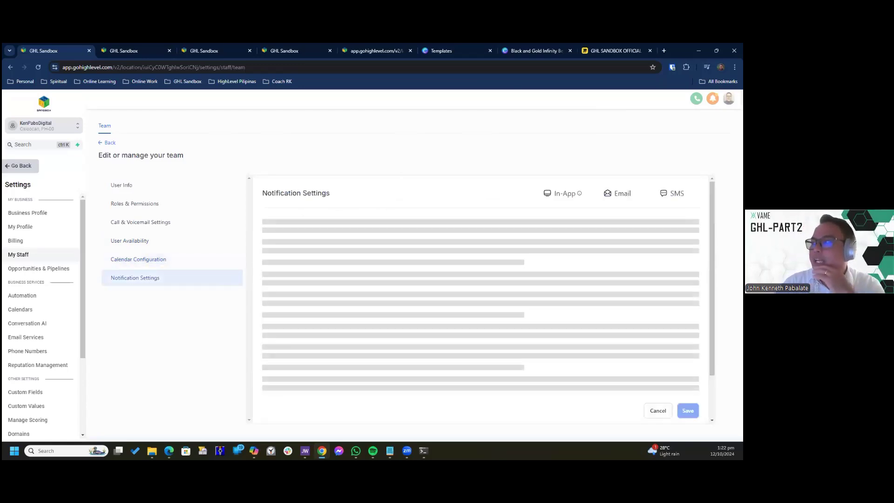
pyautogui.scroll(-2, 482, 298)
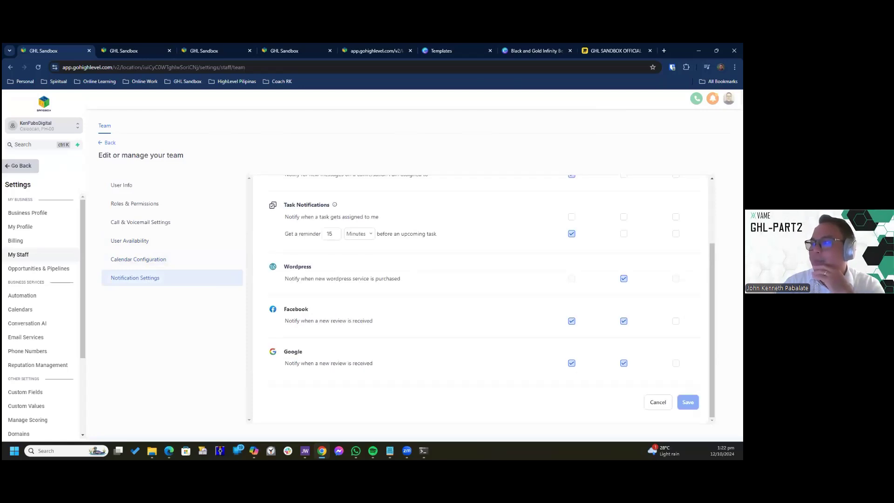
pyautogui.scroll(2, 482, 298)
pyautogui.click(109, 143)
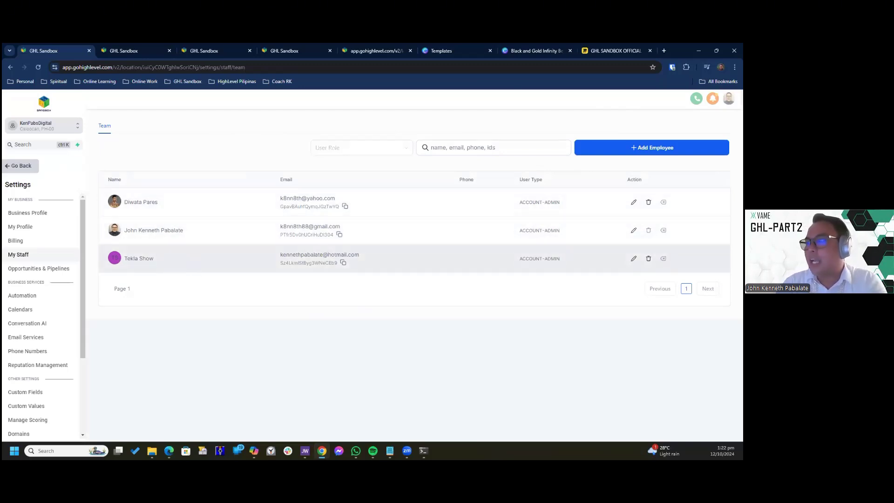
# - Open the User Availability settings of the last team member listed and add Monday to the available days
pyautogui.click(633, 258)
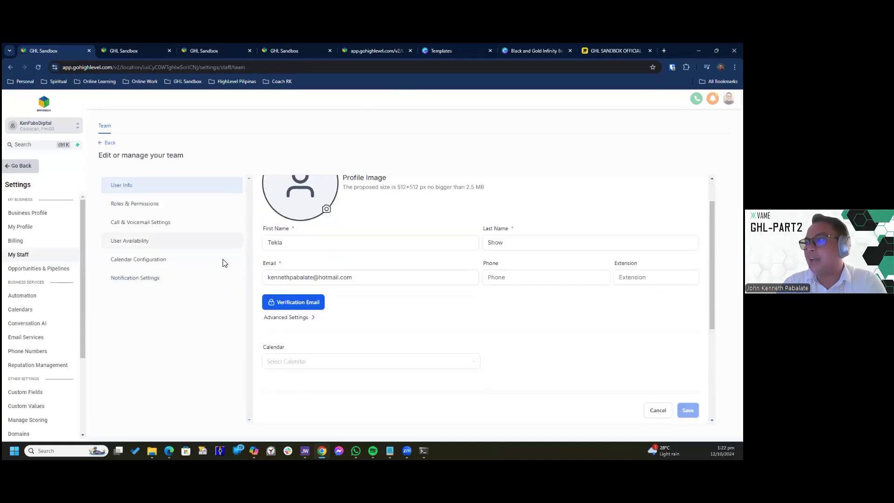
pyautogui.scroll(1, 280, 267)
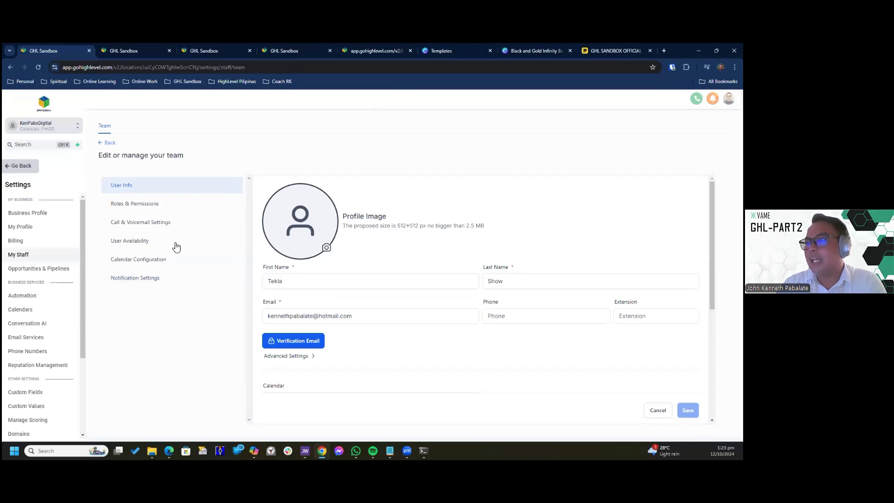
pyautogui.click(140, 240)
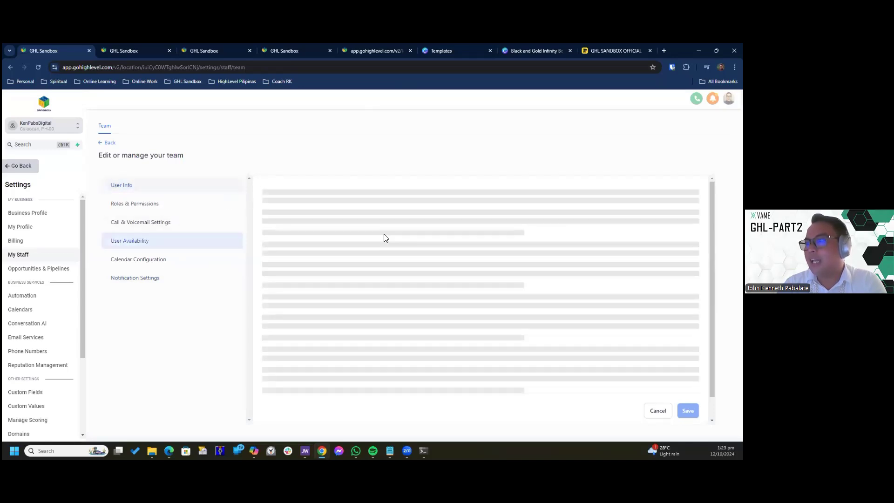
pyautogui.scroll(-1, 597, 261)
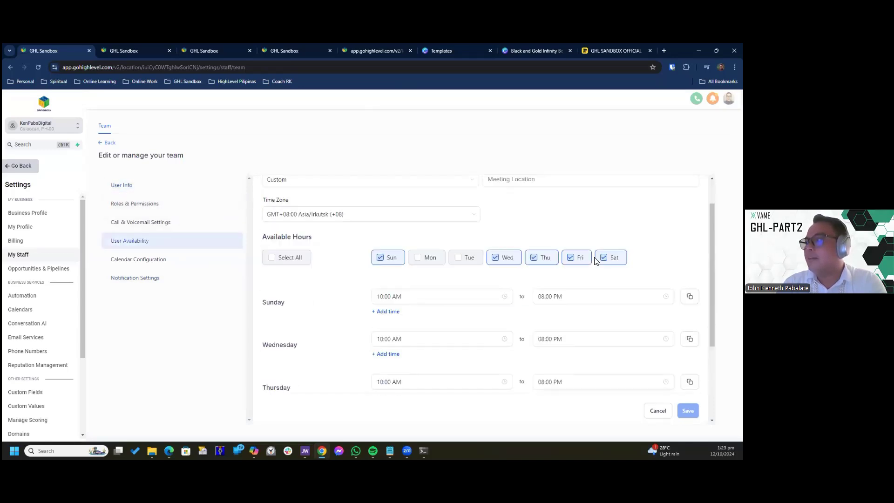
pyautogui.click(429, 259)
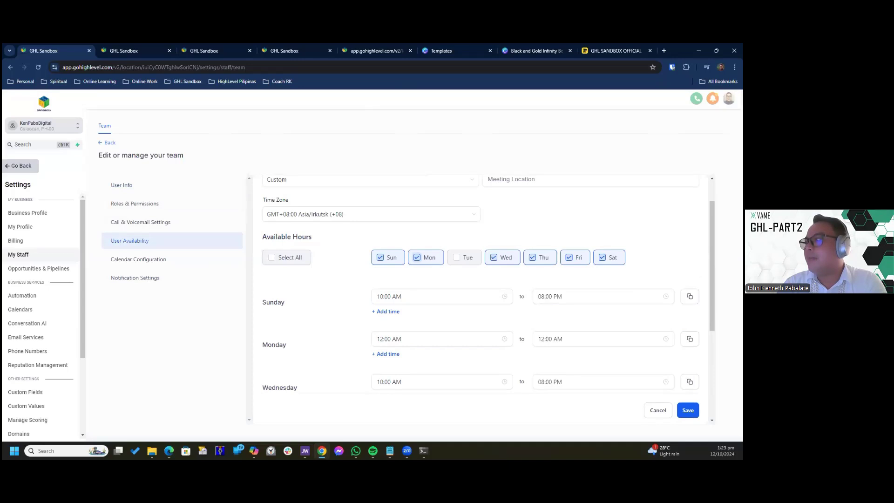
# - Copy Sunday's 10:00 AM to 08:00 PM hours to all other available days and save the availability
pyautogui.scroll(1, 479, 298)
pyautogui.scroll(-4, 480, 298)
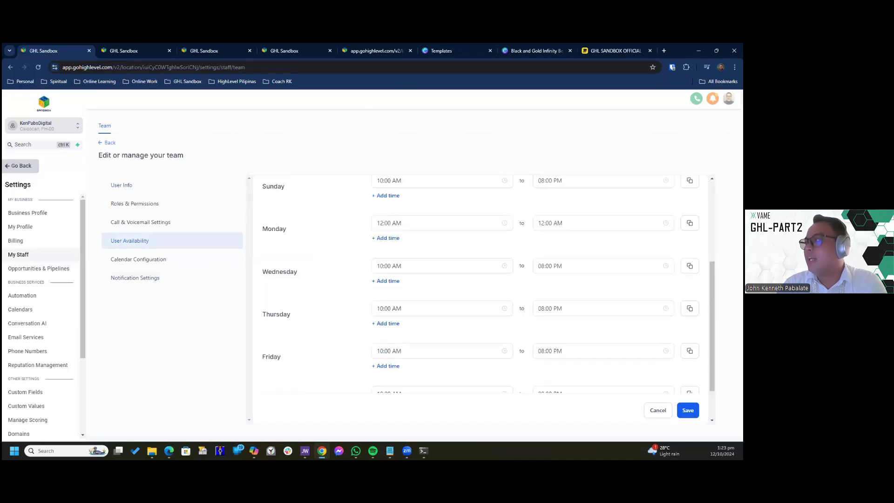
pyautogui.scroll(4, 480, 298)
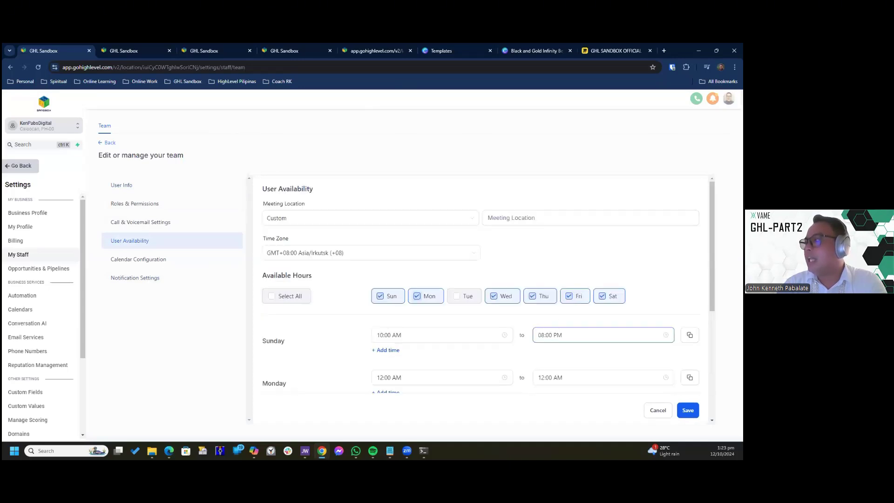
pyautogui.click(690, 335)
pyautogui.scroll(-5, 480, 298)
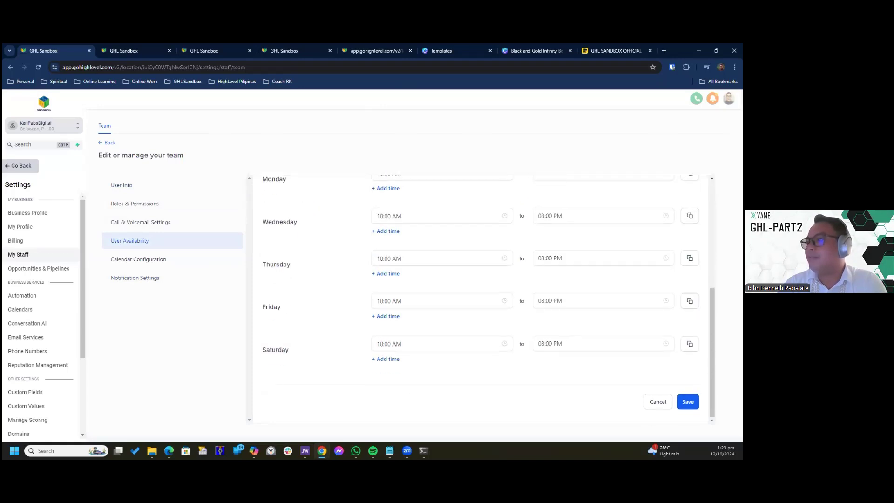
pyautogui.click(687, 402)
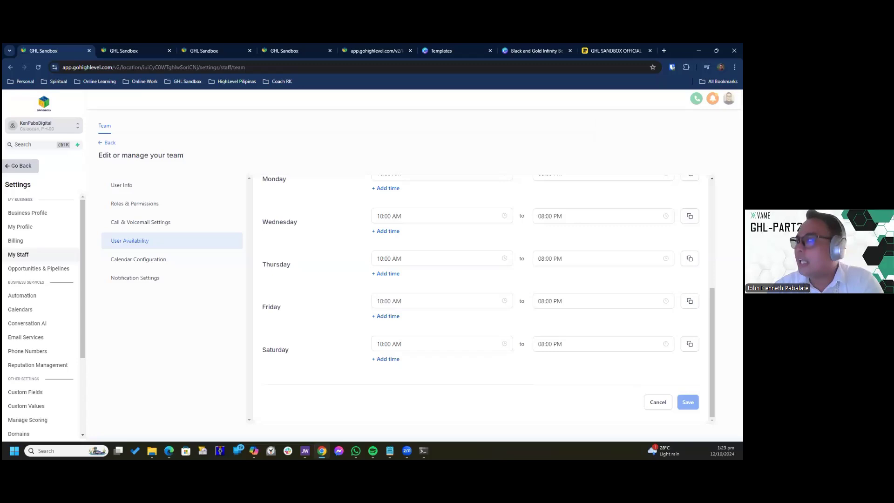
# - Examine the meeting location, time zone, available days and daily hours in the team member's saved availability
pyautogui.scroll(5, 488, 297)
pyautogui.scroll(-3, 488, 298)
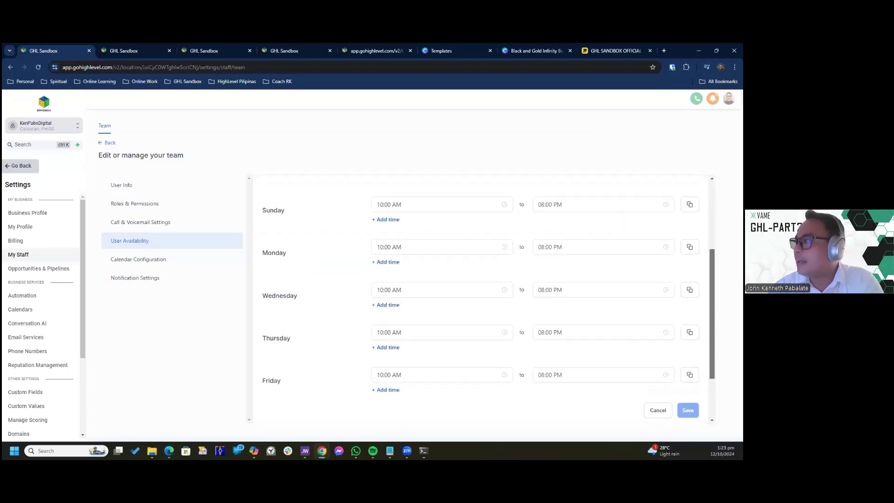
pyautogui.scroll(2, 489, 298)
pyautogui.moveTo(712, 269); pyautogui.dragTo(712, 265)
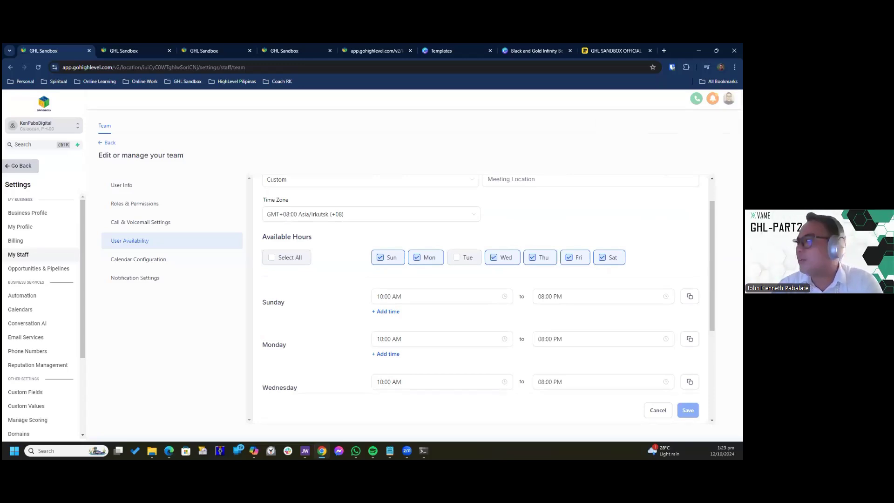
pyautogui.scroll(2, 480, 298)
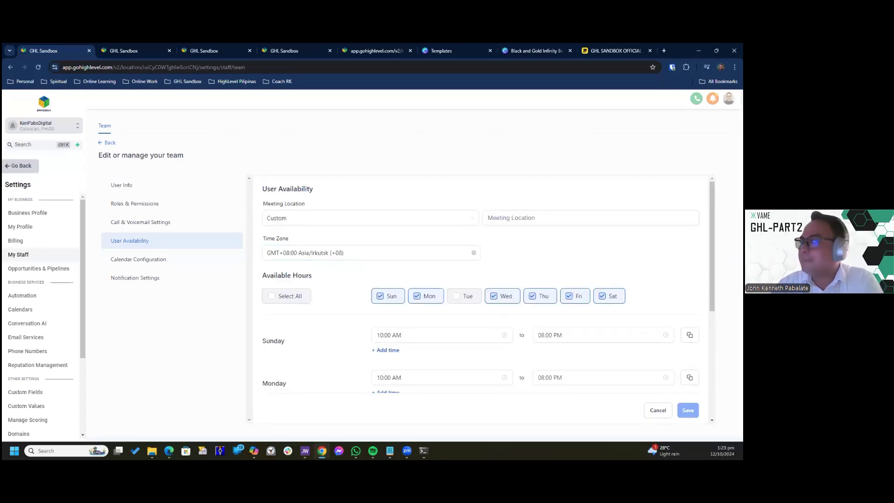
pyautogui.scroll(-3, 595, 244)
pyautogui.scroll(2, 595, 244)
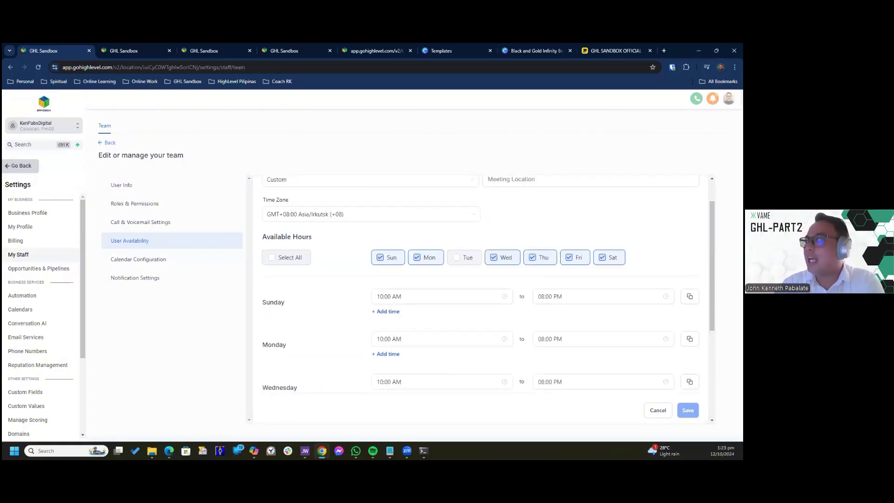
pyautogui.scroll(1, 436, 142)
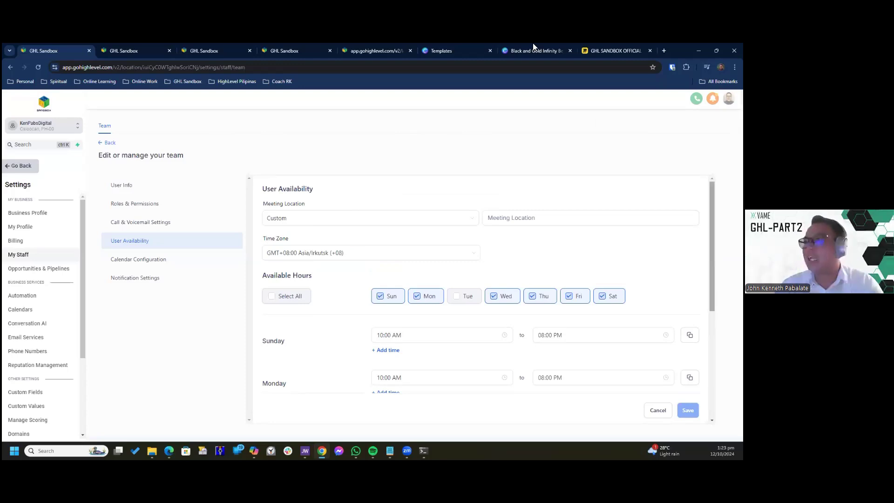
pyautogui.scroll(-3, 480, 298)
# - View the team member's user info briefly and return to the team list
pyautogui.click(156, 185)
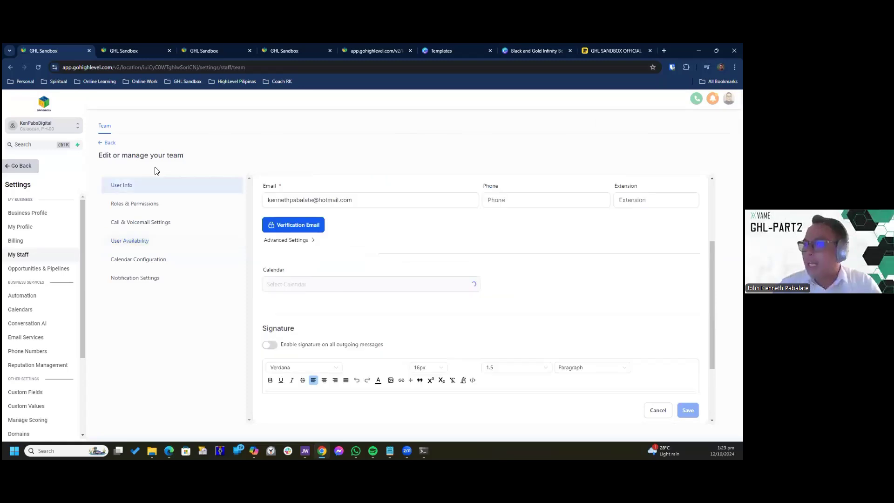
pyautogui.click(113, 141)
pyautogui.scroll(1, 397, 231)
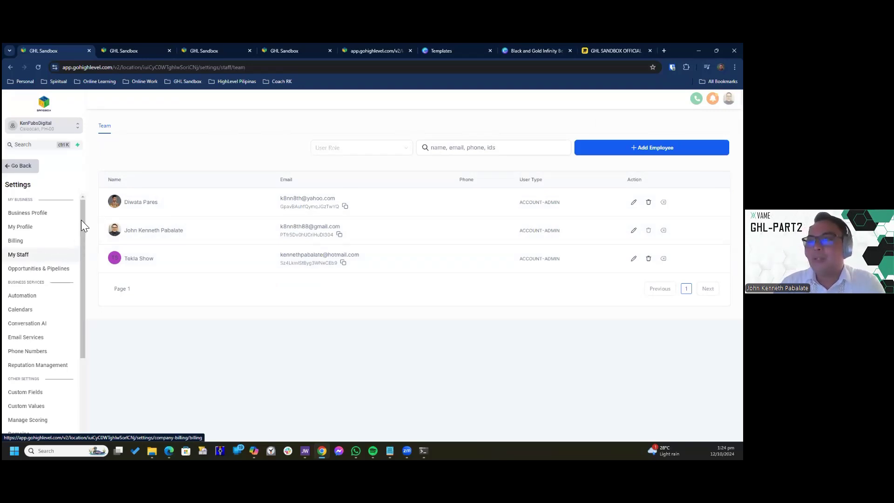
pyautogui.scroll(-1, 83, 216)
pyautogui.scroll(1, 83, 211)
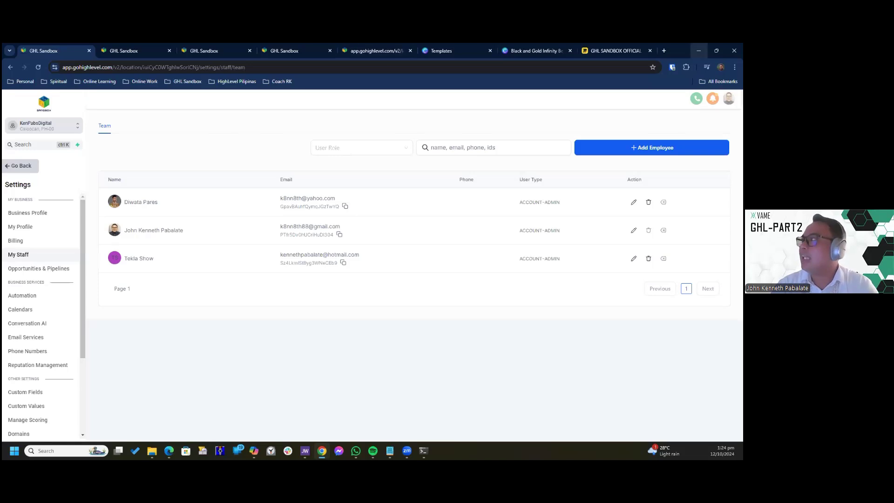
# - Open Facebook in a new browser tab
pyautogui.click(664, 51)
pyautogui.write('facebook')
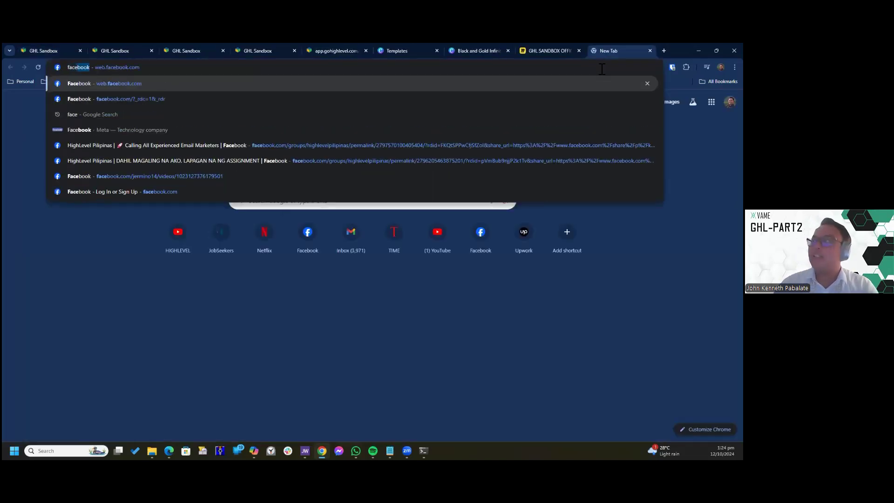
pyautogui.press('Return')
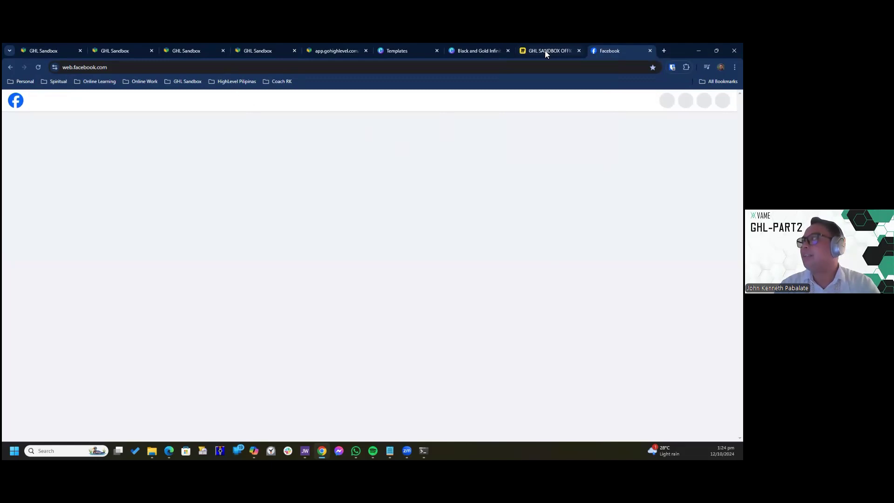
# - Search Facebook for "spa" and open The SPA Kaesthetics page from its sponsored post
pyautogui.moveTo(547, 55)
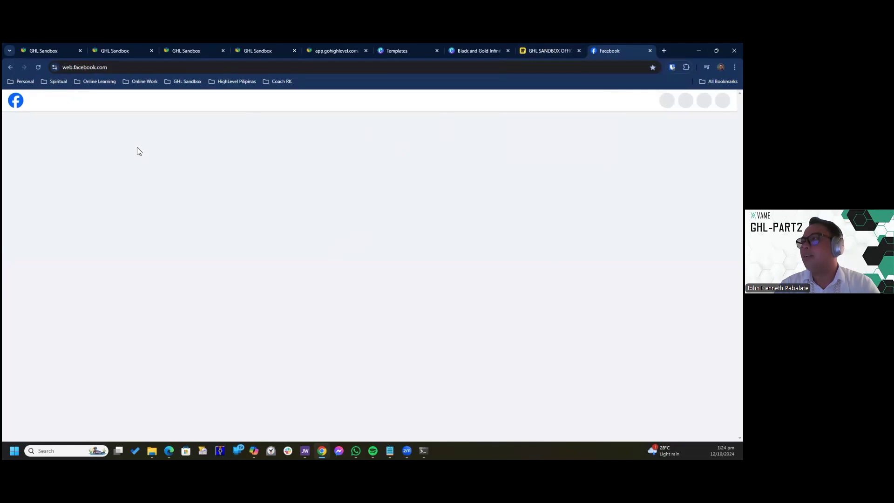
pyautogui.click(90, 100)
pyautogui.write('spa')
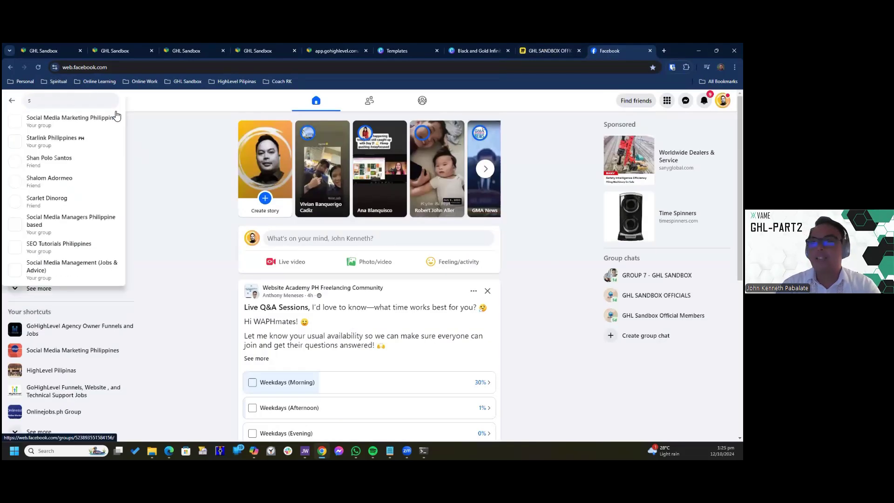
pyautogui.press('Escape')
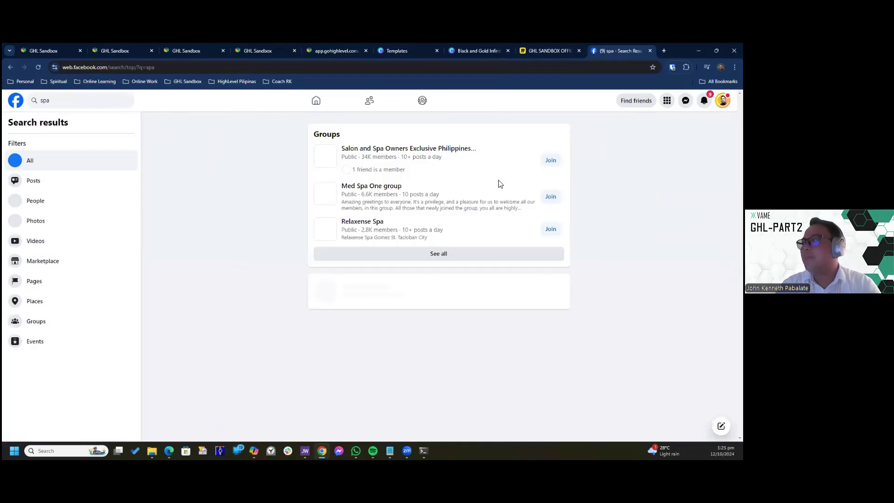
pyautogui.scroll(-1, 470, 261)
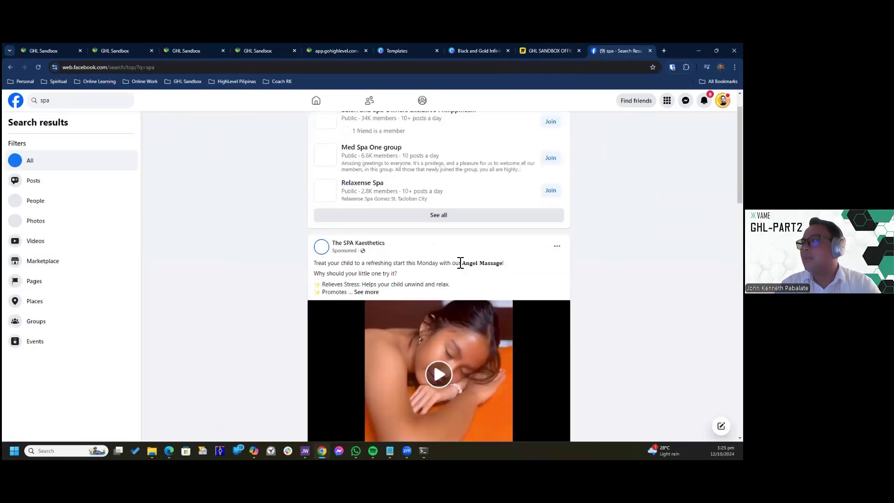
pyautogui.click(374, 244)
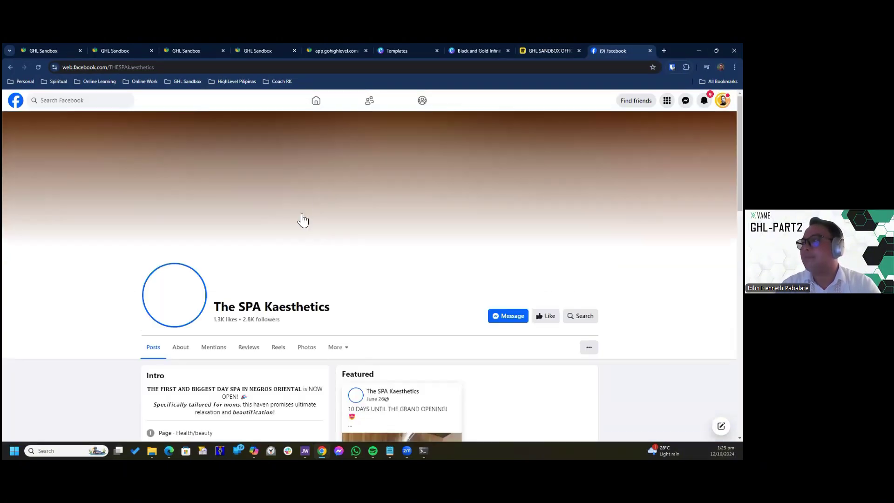
# - Examine the spa page's cover banner, intro details, featured post and photos
pyautogui.scroll(-3, 284, 240)
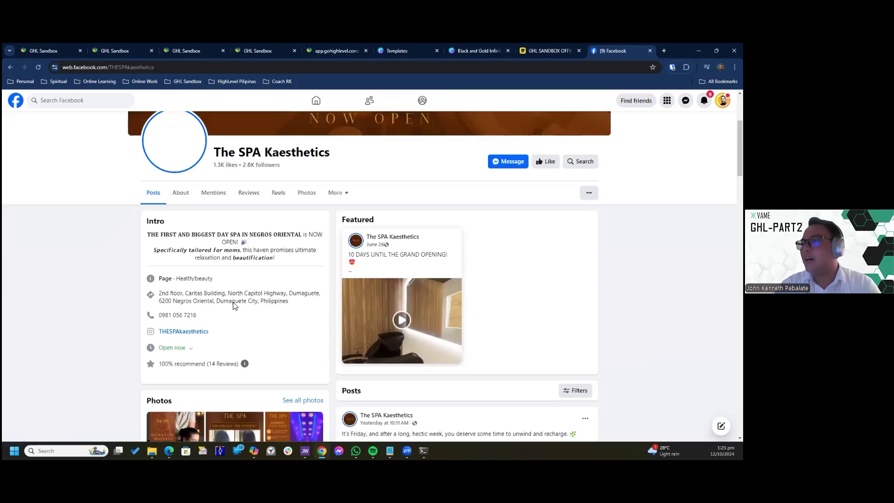
pyautogui.scroll(2, 232, 279)
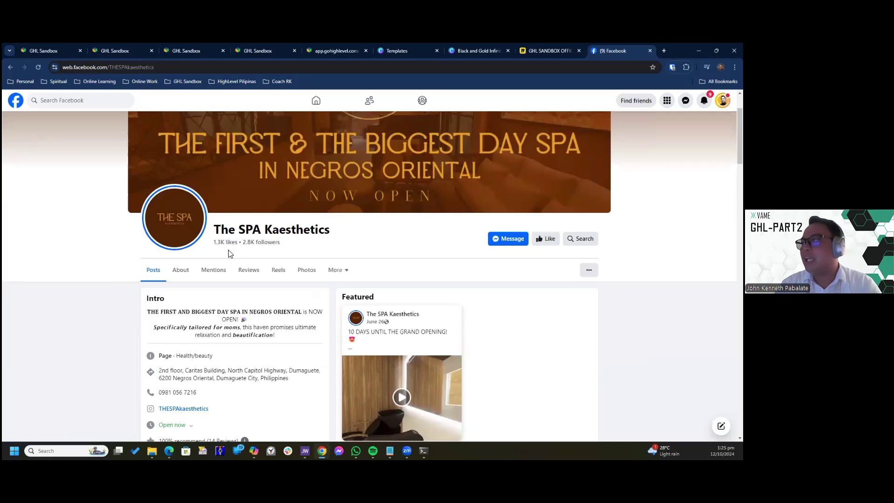
pyautogui.scroll(2, 228, 253)
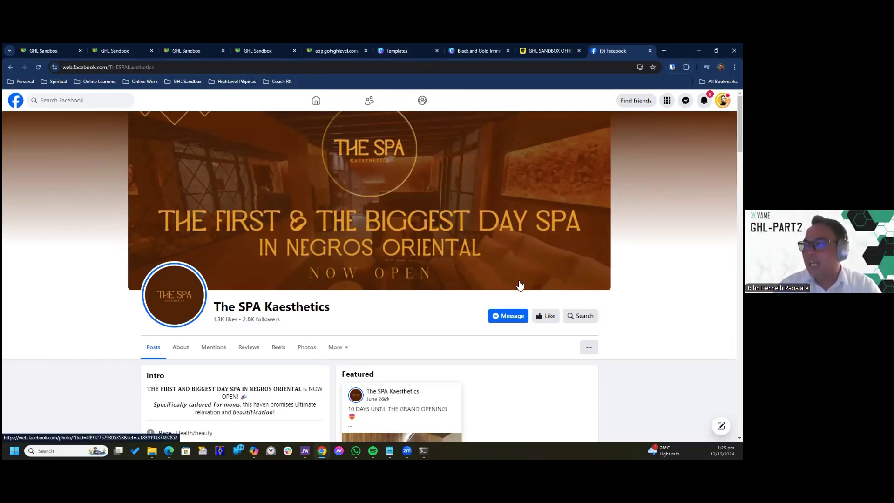
pyautogui.scroll(-3, 521, 285)
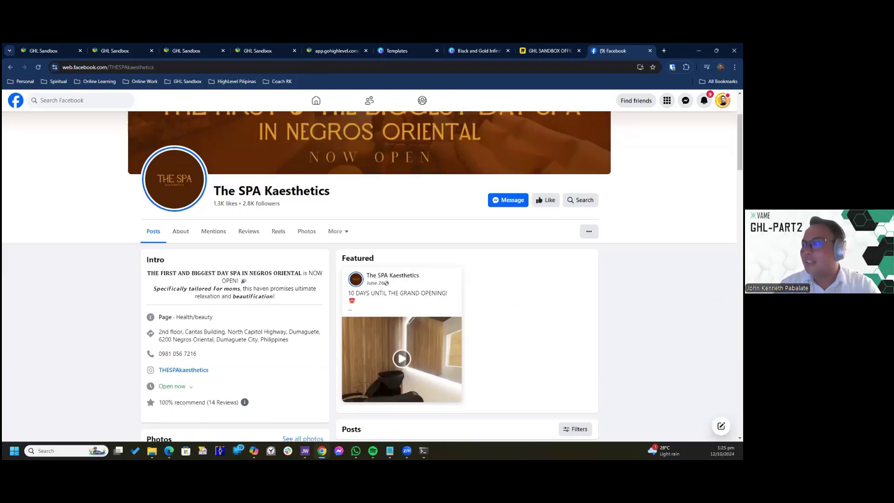
pyautogui.scroll(-5, 488, 272)
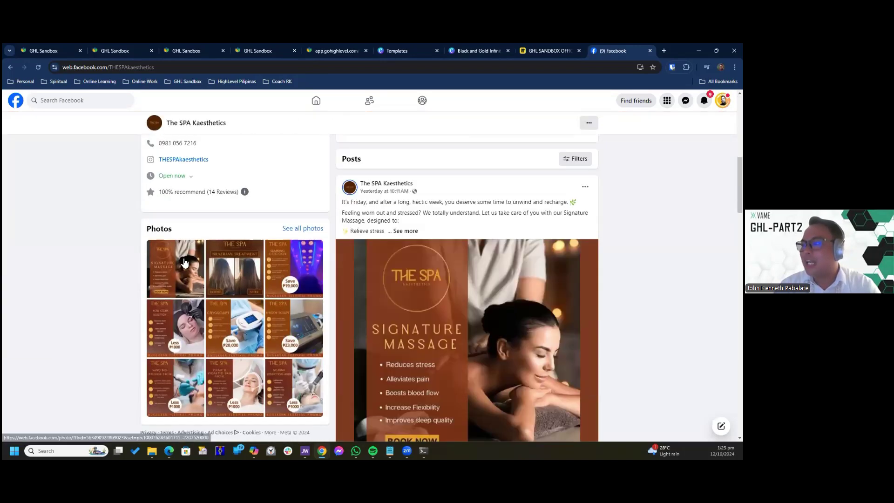
# - View the Signature Massage photo with its full caption, highlight the contact phone number, and close the photo
pyautogui.click(488, 272)
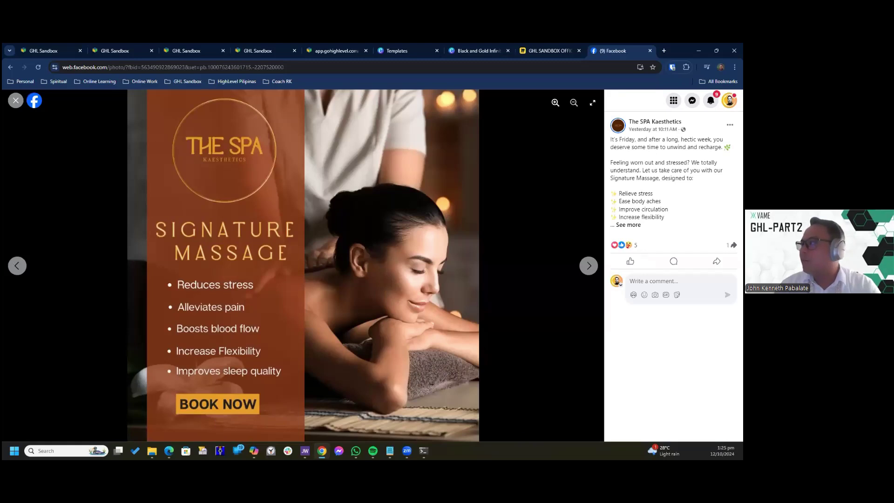
pyautogui.click(628, 225)
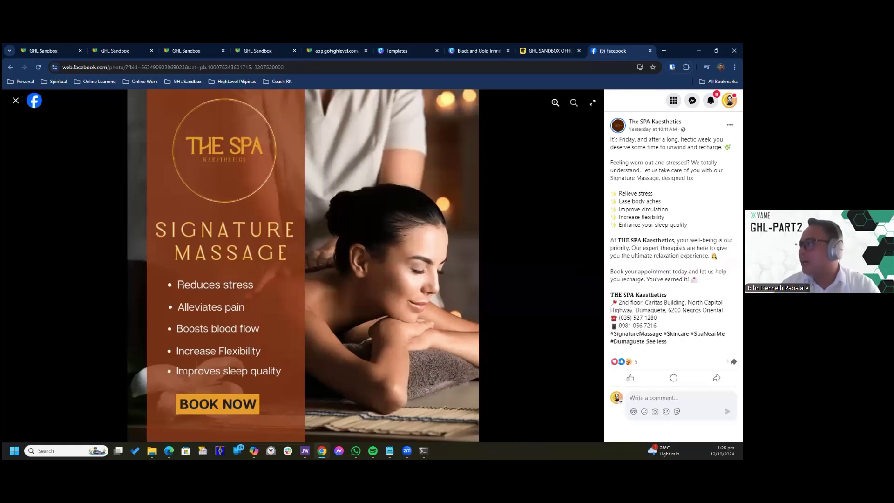
pyautogui.moveTo(619, 317); pyautogui.dragTo(657, 325)
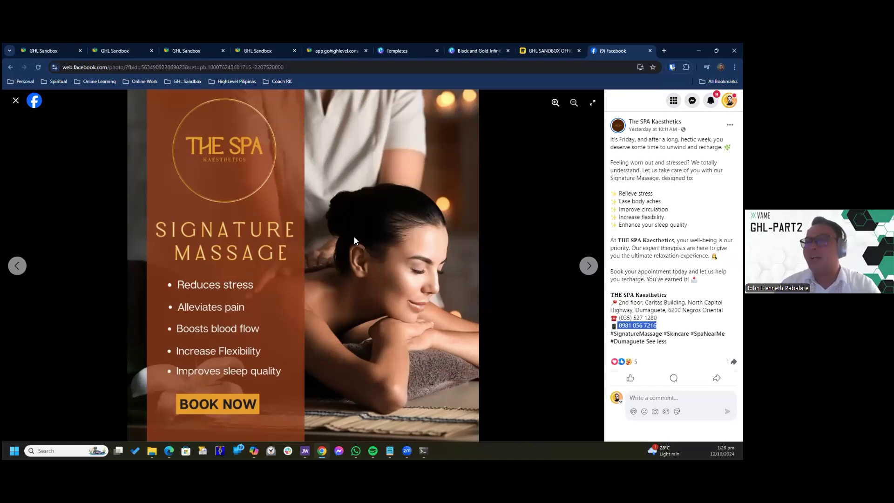
pyautogui.press('Escape')
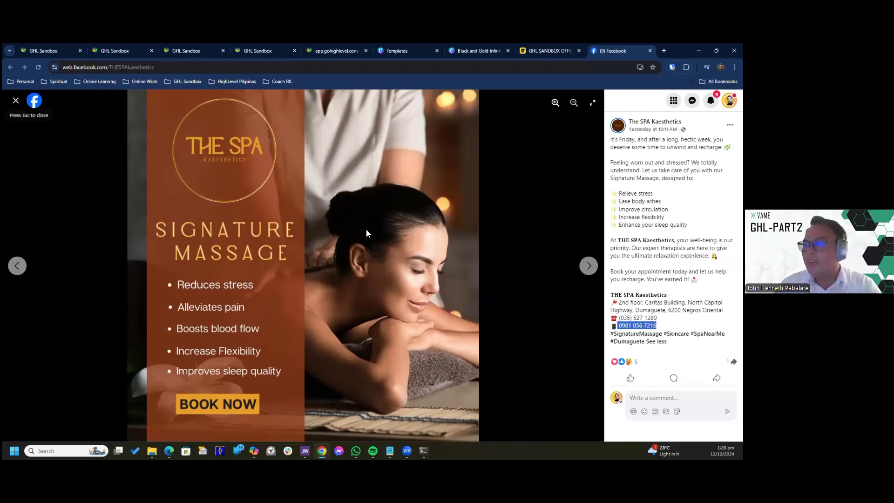
# - Review the spa page's intro, contact details, featured video, photos and latest post for how customers can book
pyautogui.scroll(2, 521, 364)
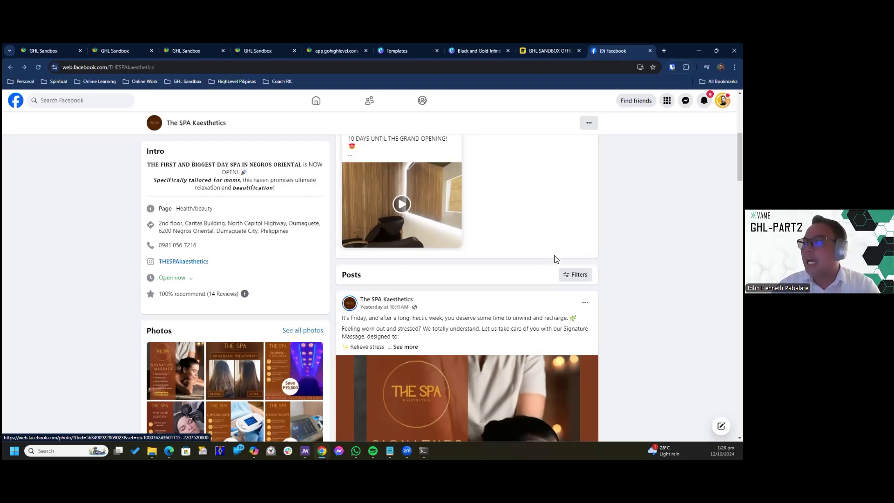
pyautogui.scroll(-1, 556, 260)
pyautogui.scroll(-1, 556, 259)
pyautogui.scroll(3, 221, 275)
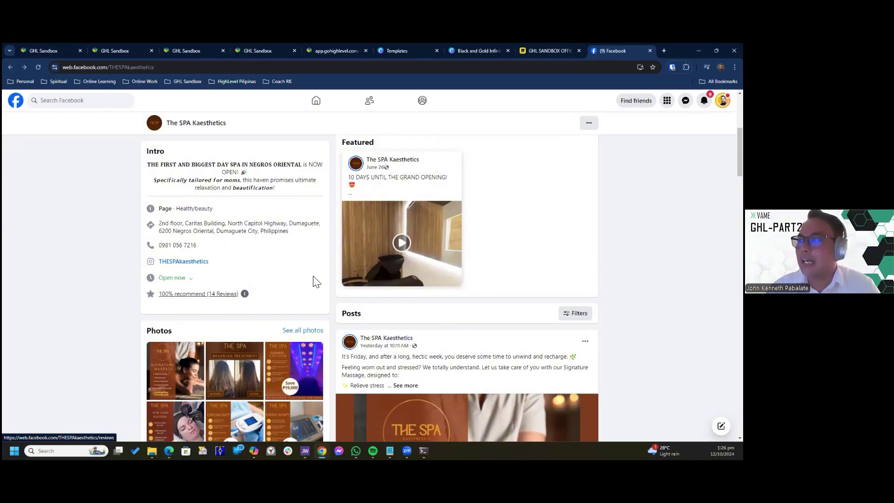
pyautogui.scroll(2, 338, 271)
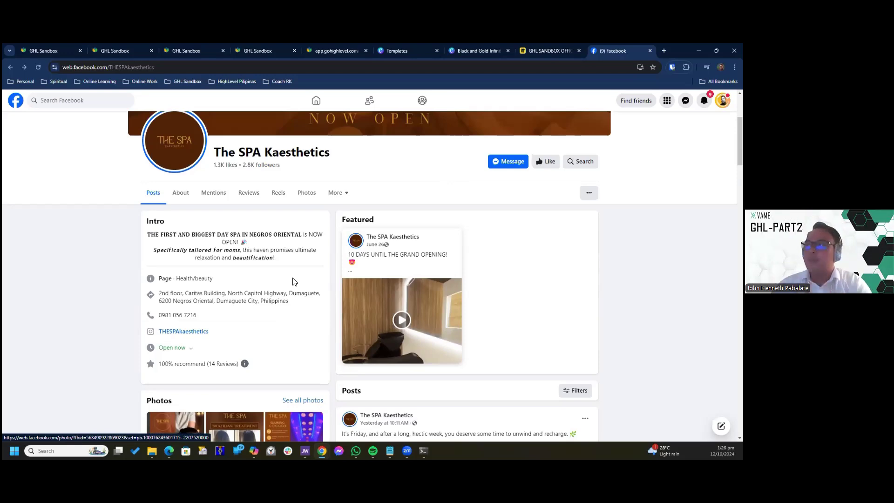
pyautogui.scroll(4, 589, 280)
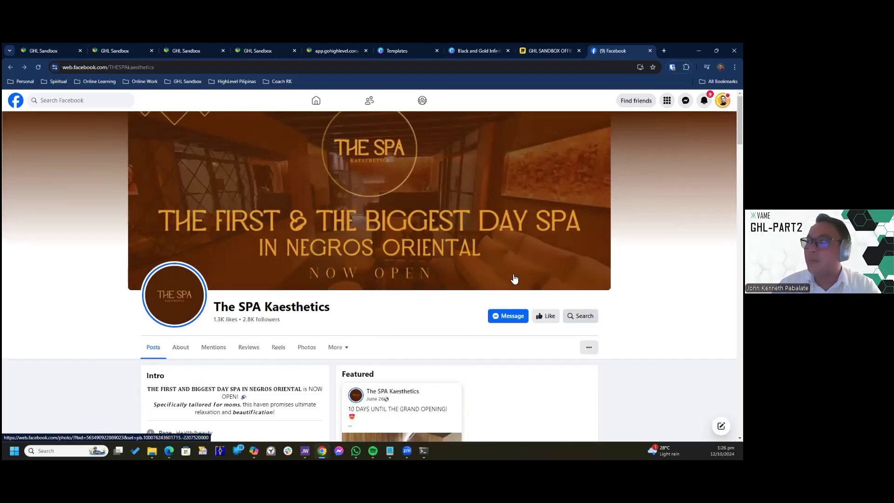
pyautogui.scroll(-8, 473, 270)
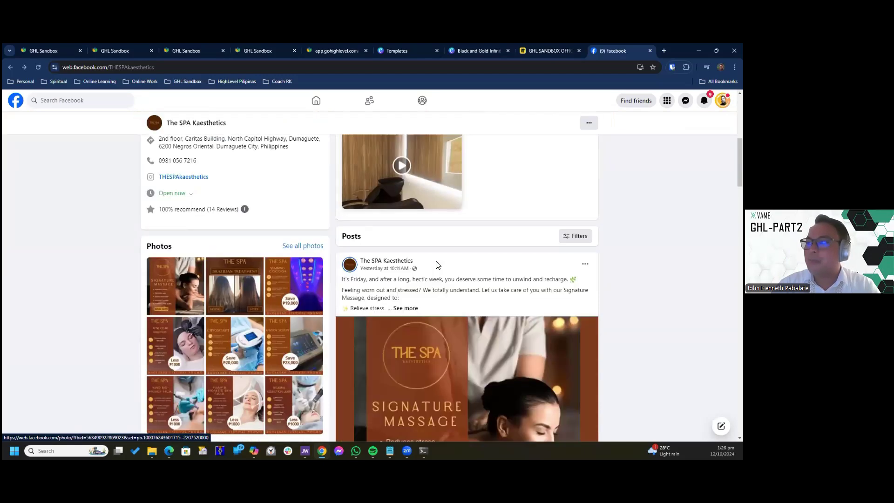
pyautogui.scroll(-3, 438, 264)
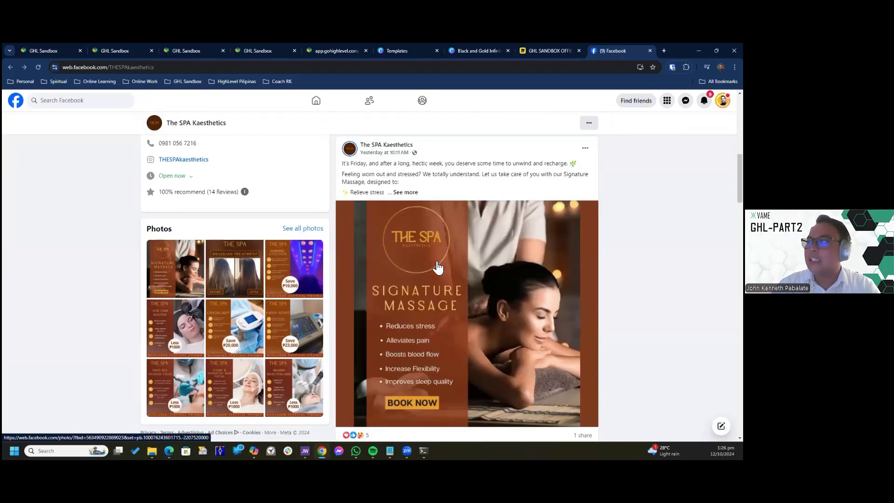
pyautogui.scroll(10, 438, 267)
pyautogui.scroll(-5, 540, 238)
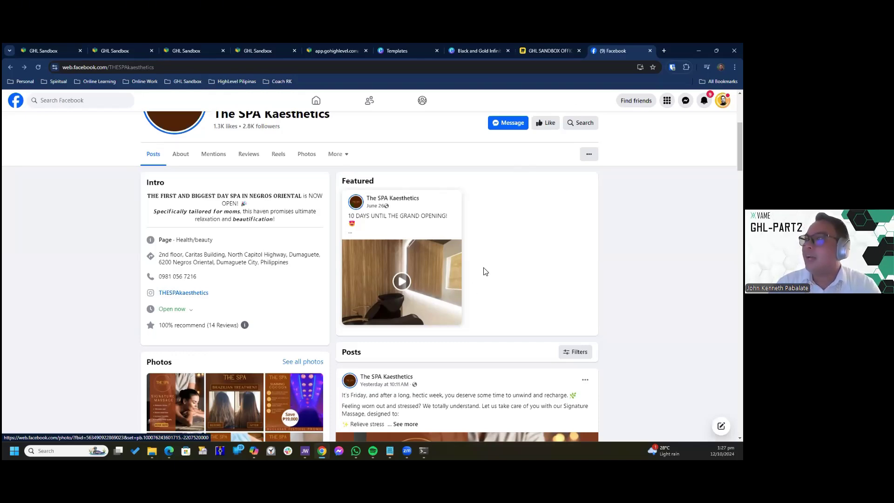
pyautogui.scroll(2, 484, 270)
pyautogui.scroll(2, 469, 259)
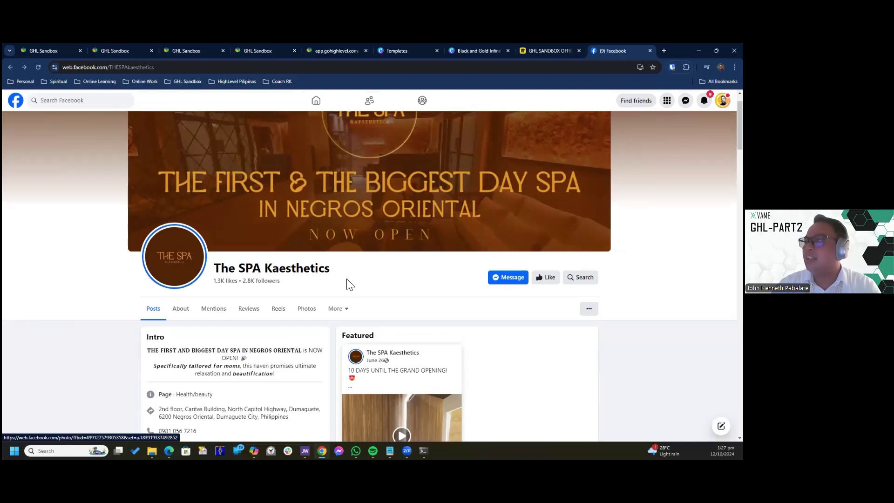
pyautogui.scroll(-1, 346, 281)
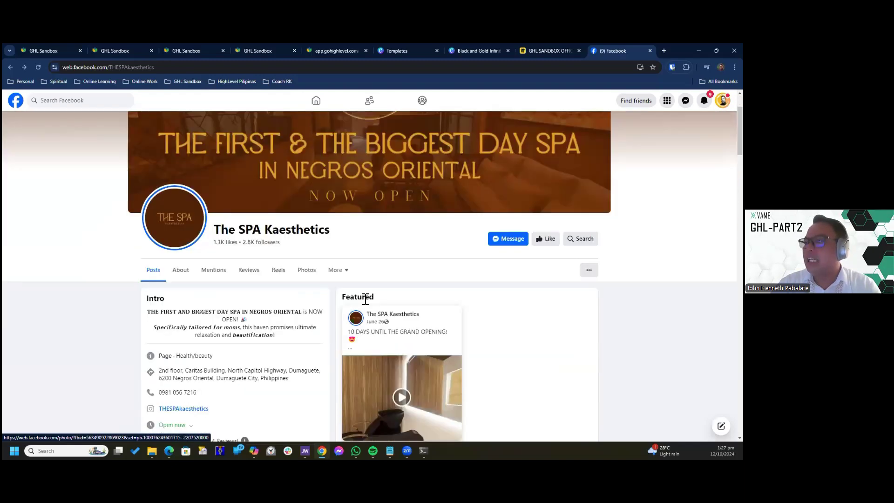
pyautogui.scroll(-1, 366, 299)
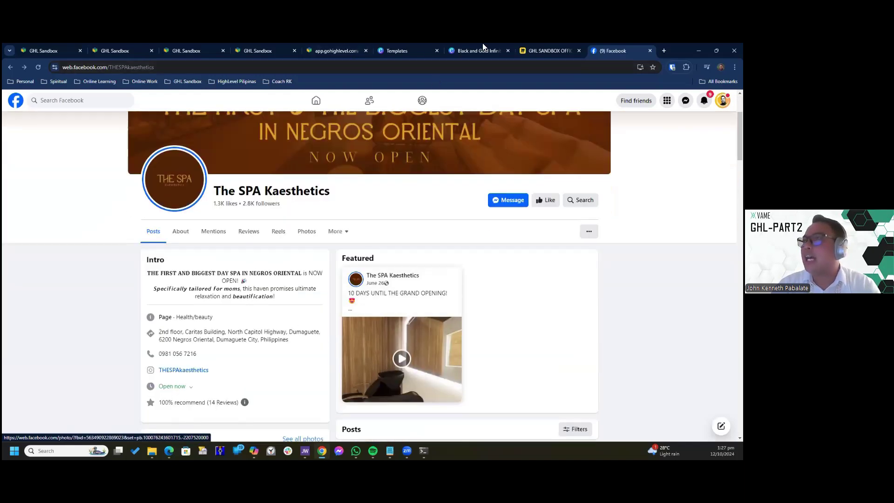
# - Switch back to HighLevel, leave the calendar settings and open the Websites list under Sites
pyautogui.click(59, 48)
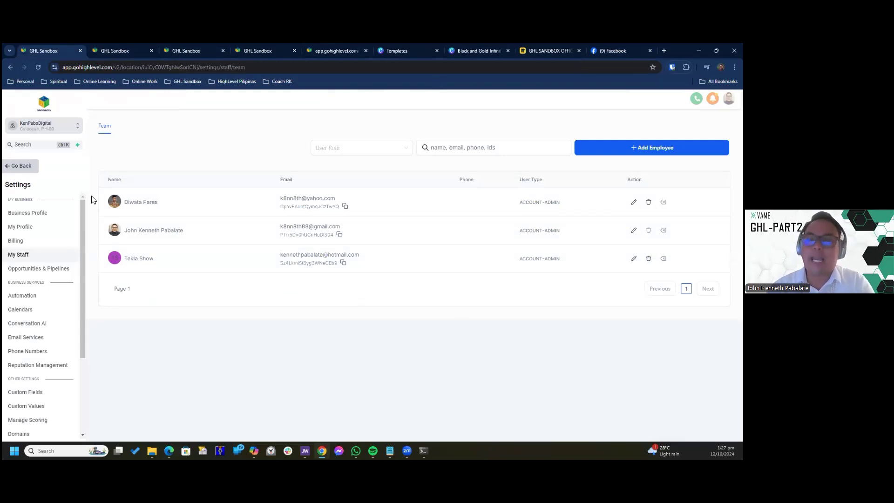
pyautogui.click(113, 49)
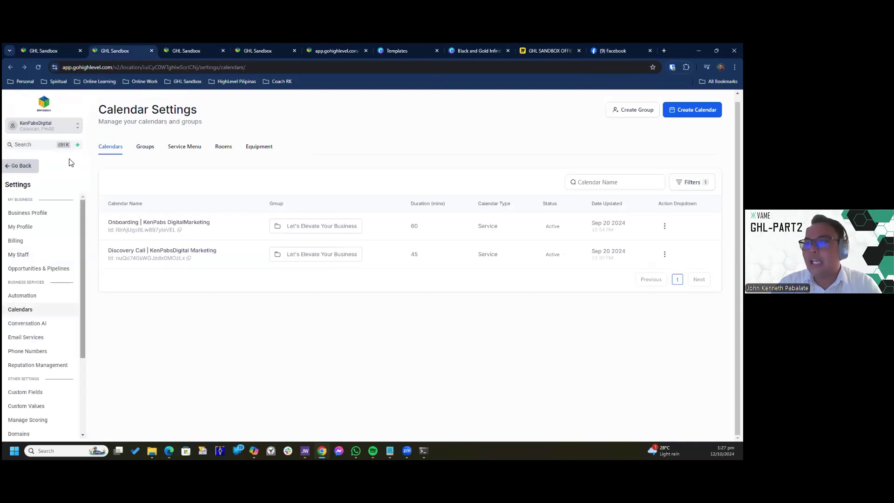
pyautogui.scroll(-1, 81, 205)
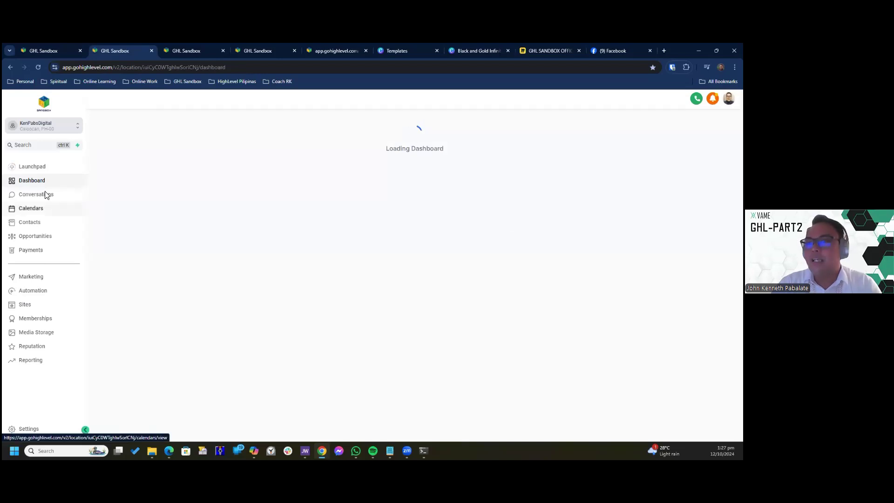
pyautogui.click(28, 307)
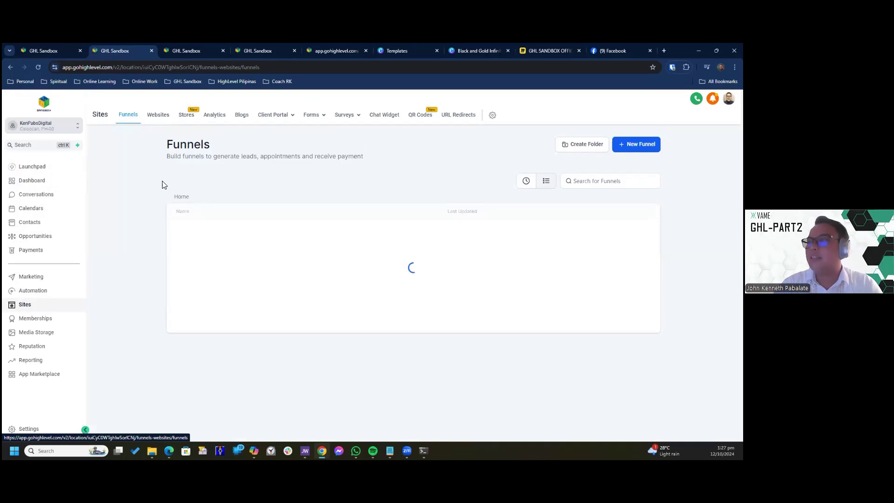
pyautogui.click(158, 115)
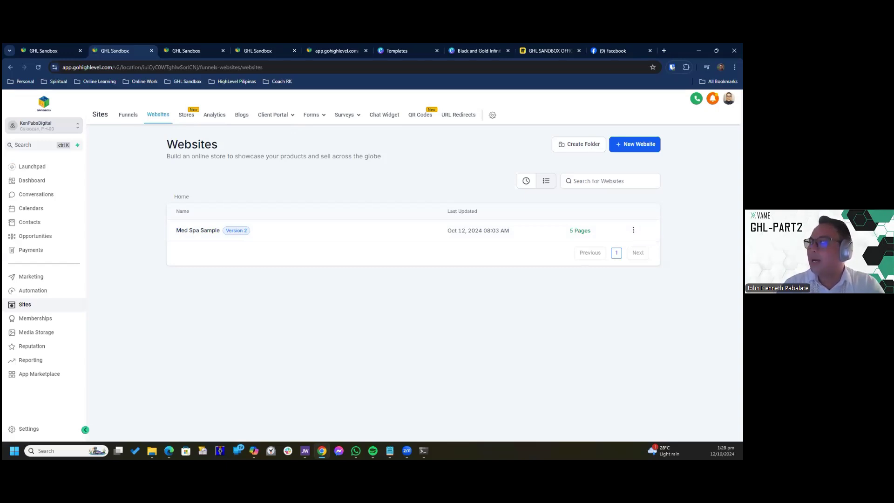
# - Start a new website from templates and browse all website designs in the Template Library
pyautogui.click(635, 144)
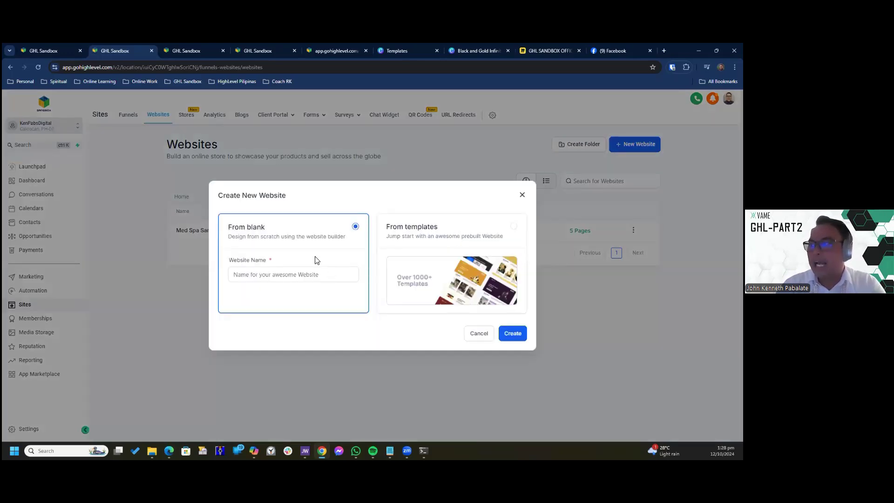
pyautogui.click(286, 278)
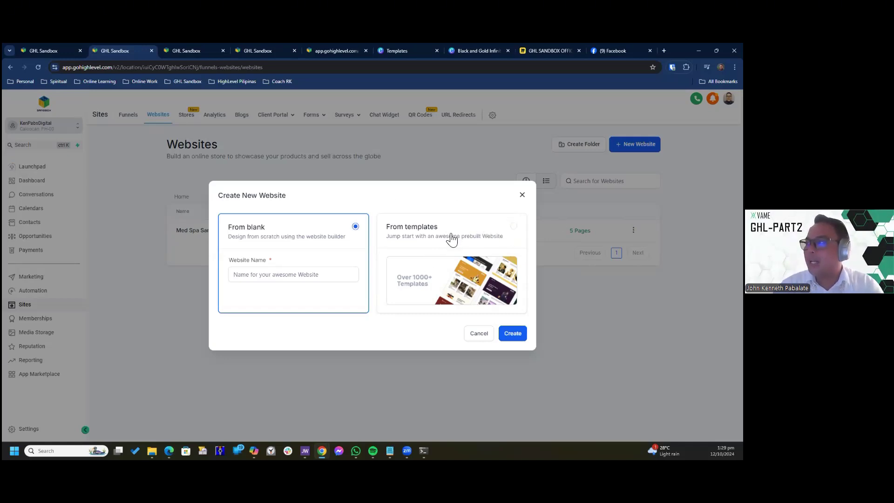
pyautogui.click(492, 237)
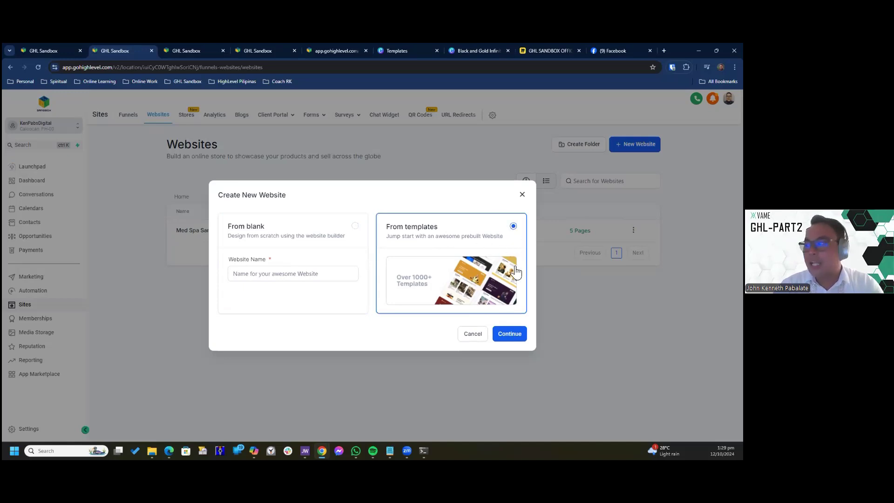
pyautogui.click(517, 339)
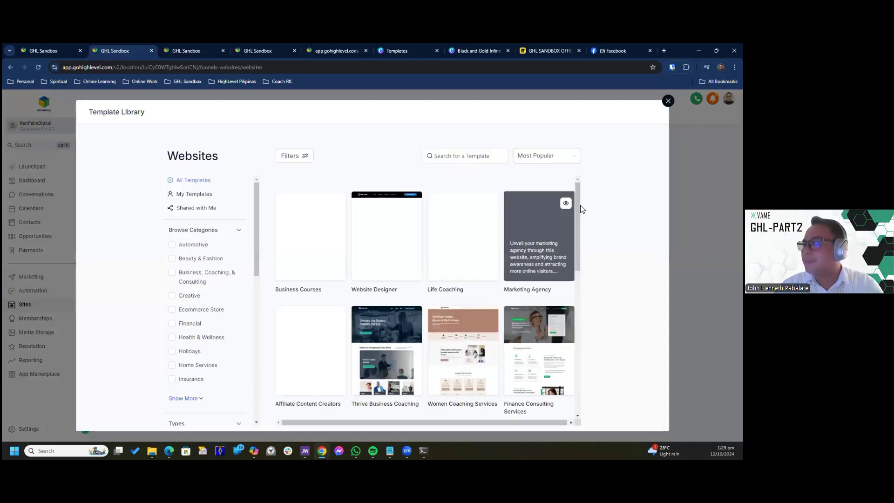
pyautogui.moveTo(577, 192)
pyautogui.mouseDown()
pyautogui.moveTo(577, 209)
pyautogui.moveTo(576, 198)
pyautogui.mouseUp()
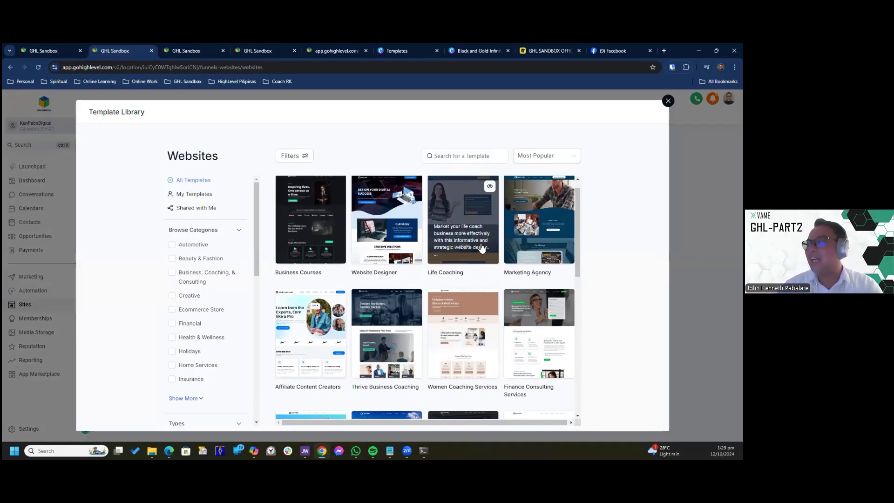
pyautogui.scroll(-6, 482, 249)
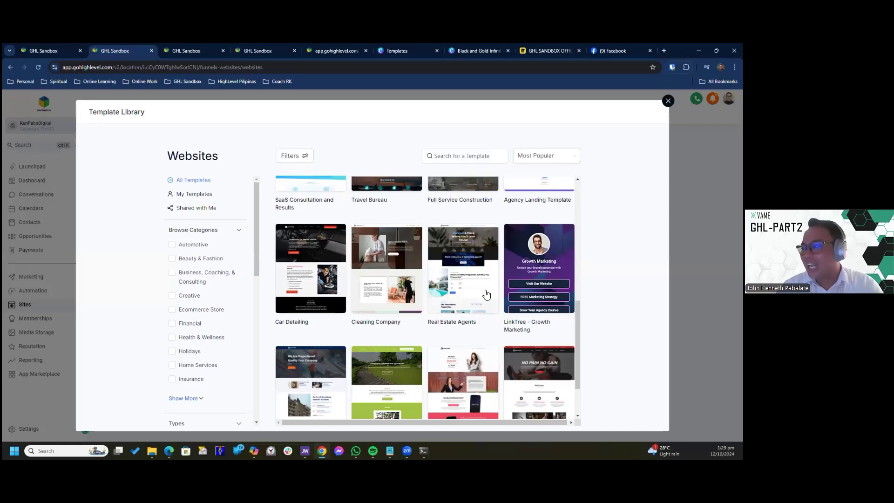
# - Look over the remaining website designs in the Template Library and close it without choosing a template
pyautogui.scroll(-2, 486, 294)
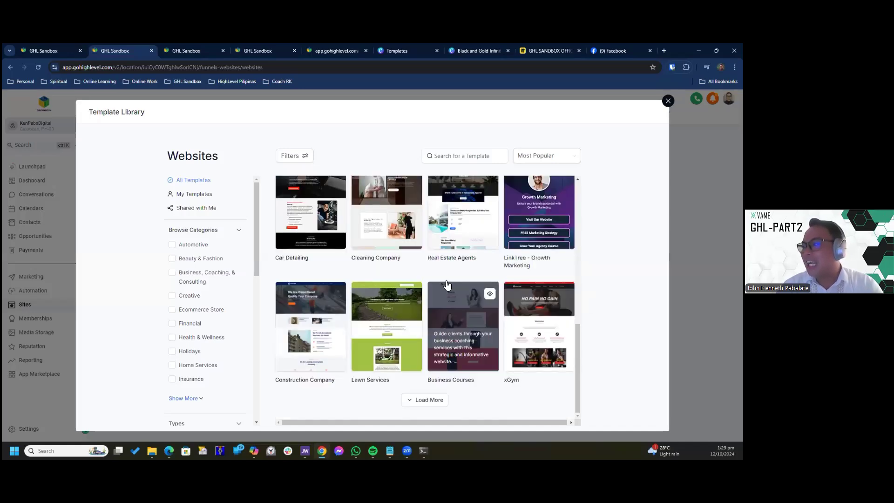
pyautogui.scroll(5, 447, 285)
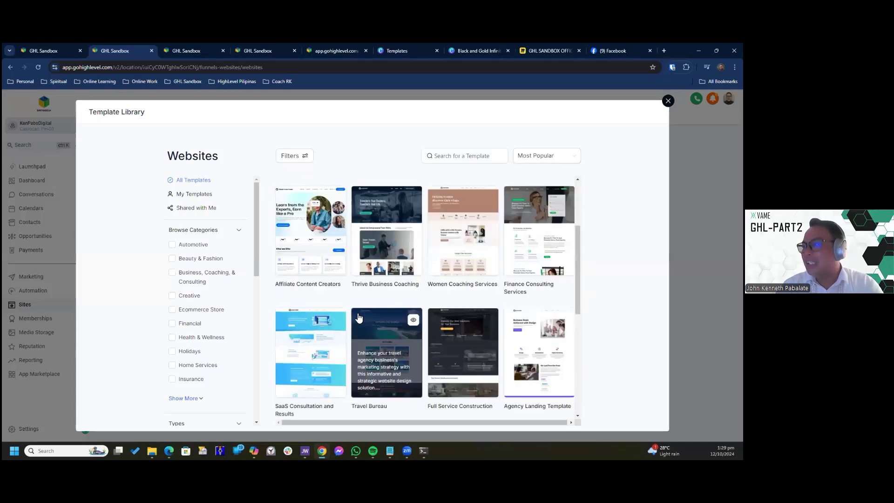
pyautogui.scroll(2, 358, 318)
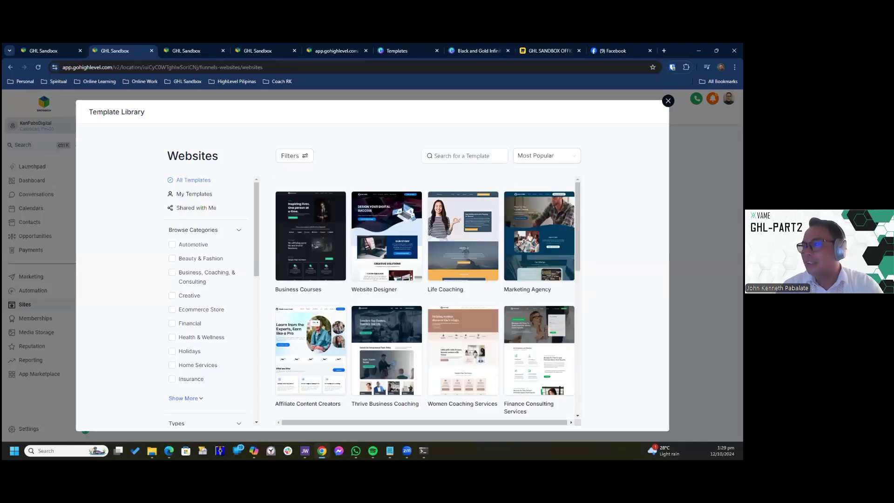
pyautogui.click(668, 101)
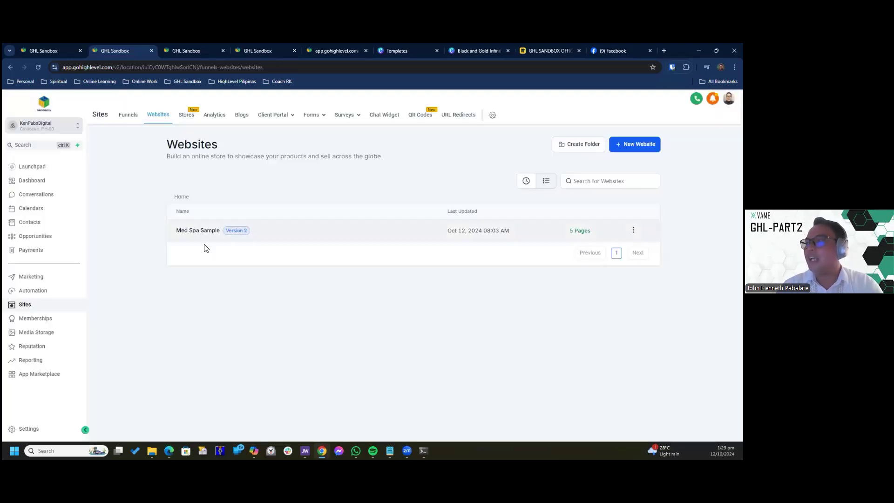
# - Open the Med Spa Sample website's Home page in the page builder and look over its header and welcome section
pyautogui.click(208, 238)
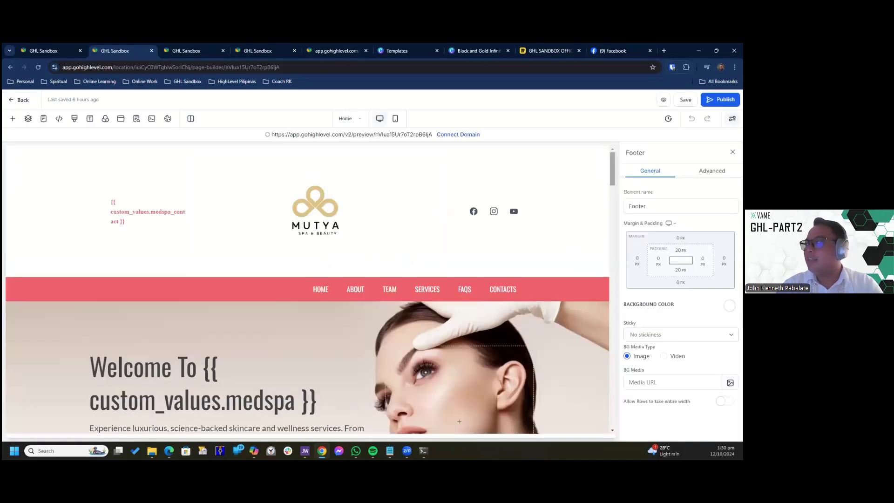
pyautogui.scroll(-3, 460, 421)
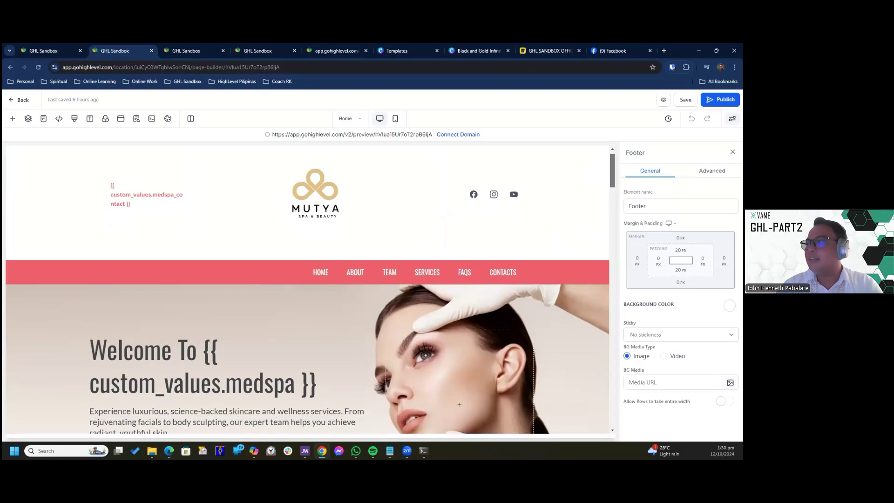
pyautogui.scroll(3, 460, 421)
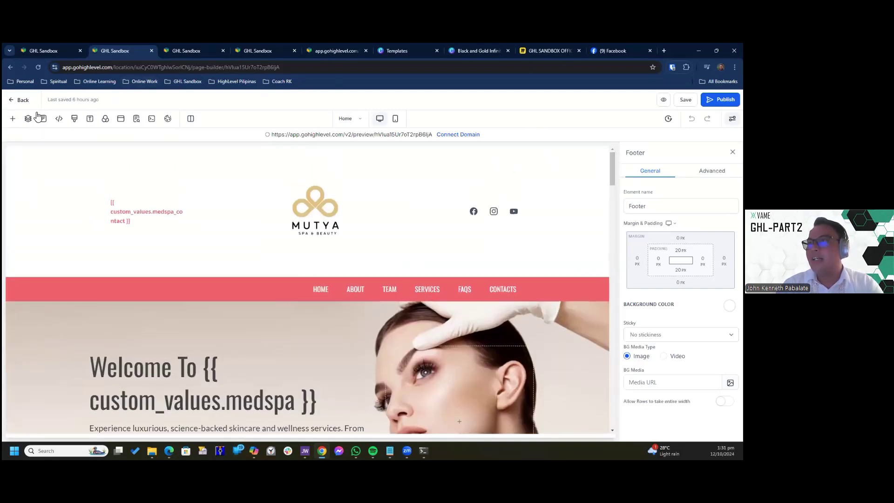
# - Preview the Home page in mobile view, return to desktop view and look through the page
pyautogui.click(396, 119)
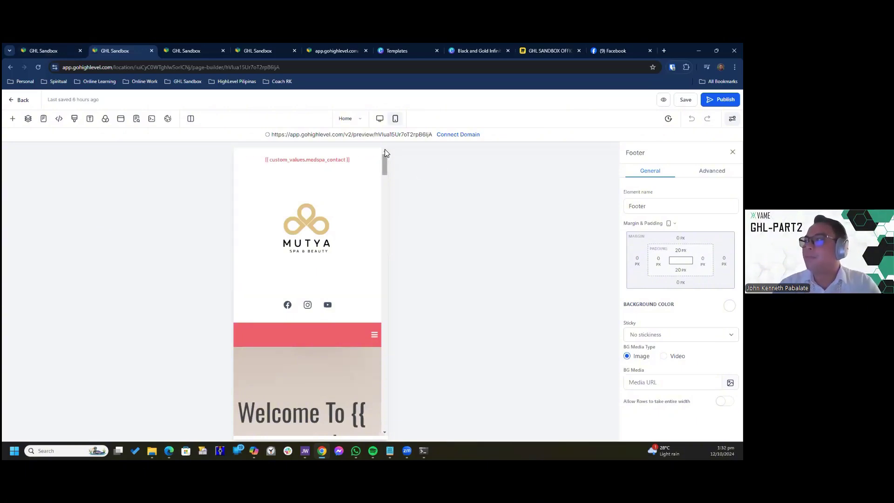
pyautogui.click(380, 121)
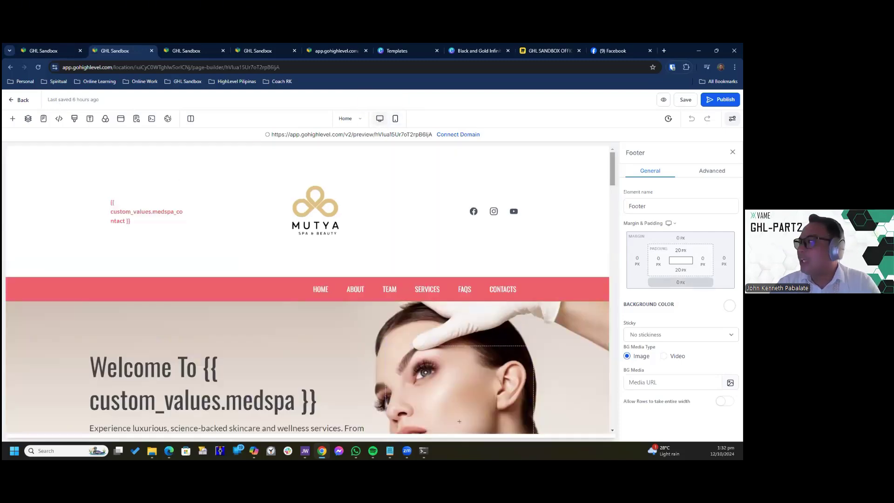
pyautogui.scroll(-5, 307, 289)
pyautogui.scroll(5, 308, 288)
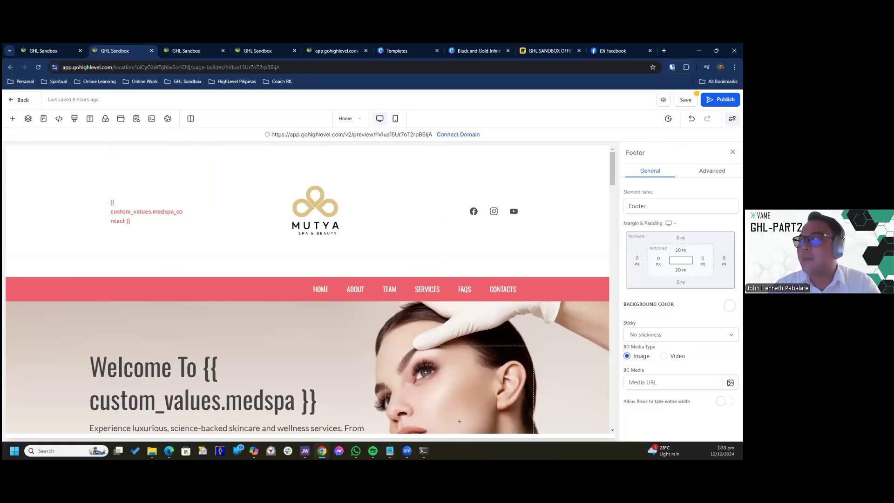
# - Examine the section widths and the text, form, blog, media and custom elements that can be added to the page
pyautogui.click(13, 120)
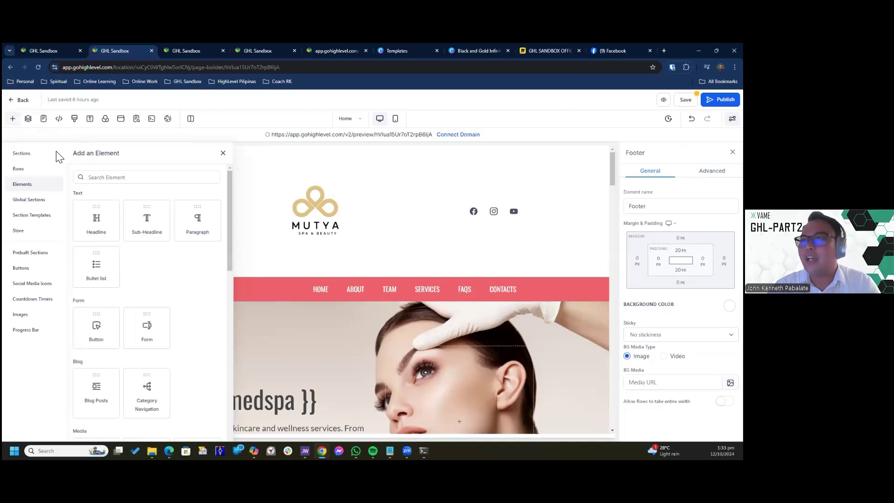
pyautogui.click(41, 155)
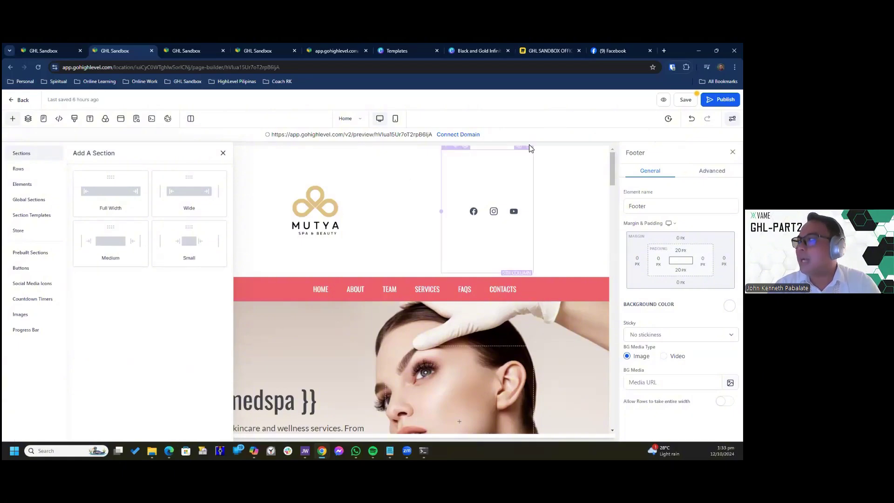
pyautogui.click(223, 153)
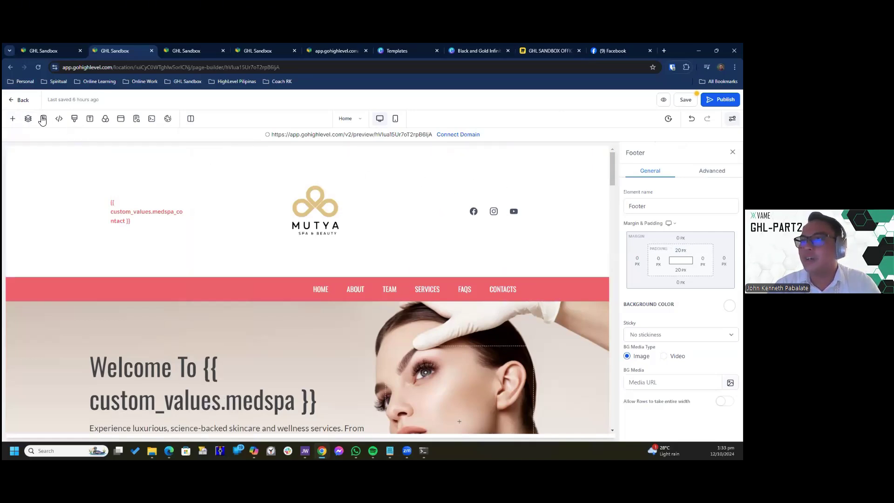
pyautogui.click(13, 118)
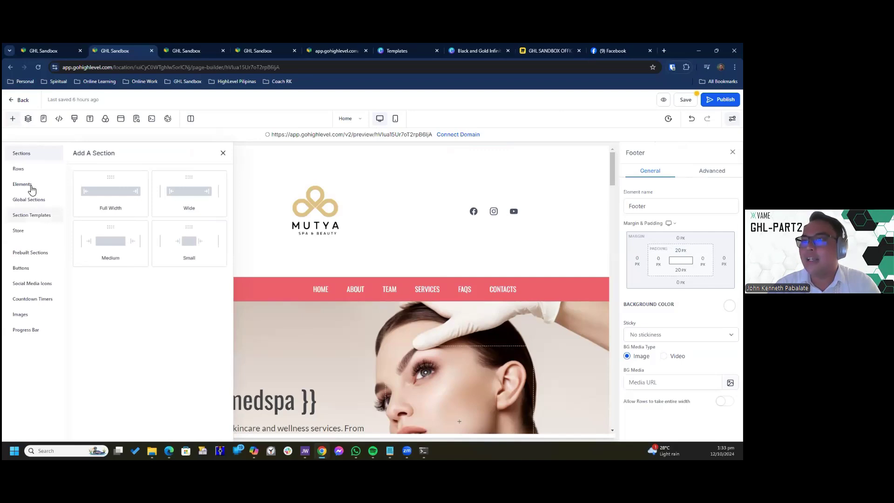
pyautogui.click(29, 187)
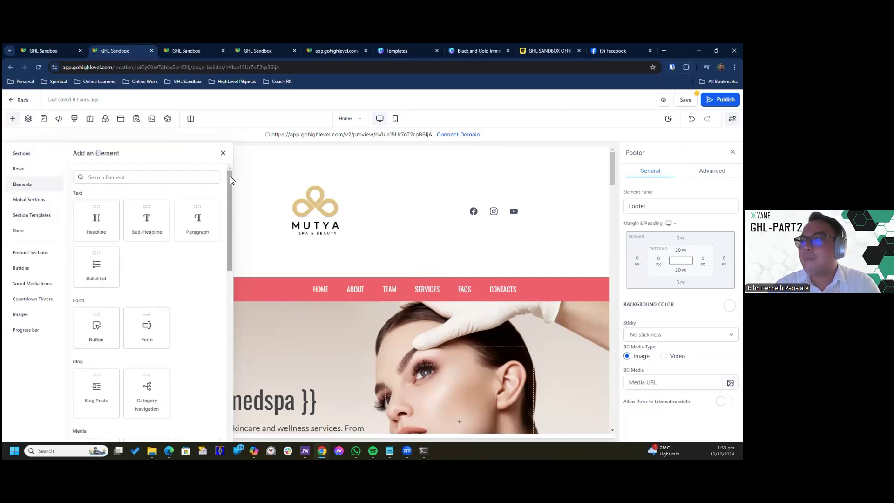
pyautogui.moveTo(230, 176); pyautogui.dragTo(229, 231)
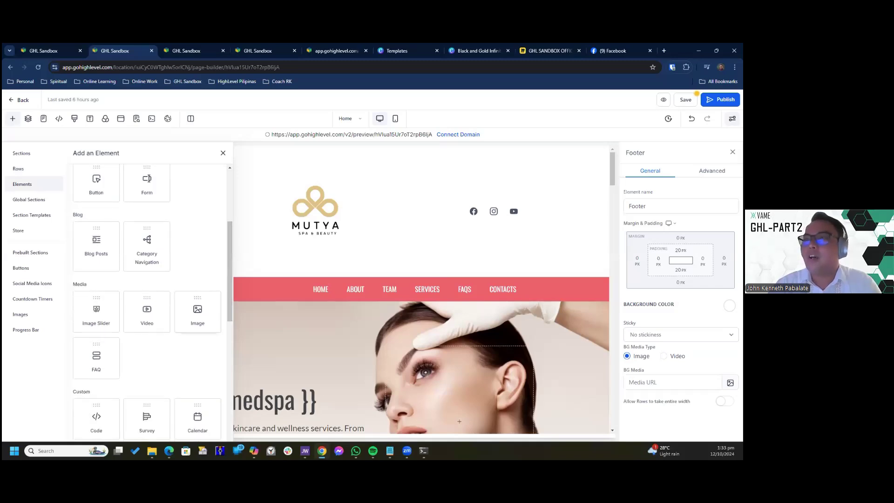
# - Compare the section and row layouts on offer, and view the page down to the opening hours and appointments columns
pyautogui.click(31, 158)
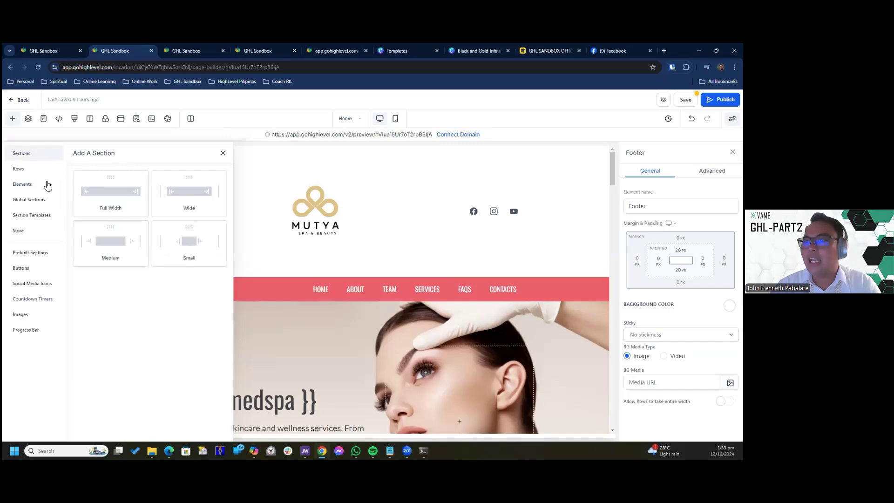
pyautogui.click(37, 171)
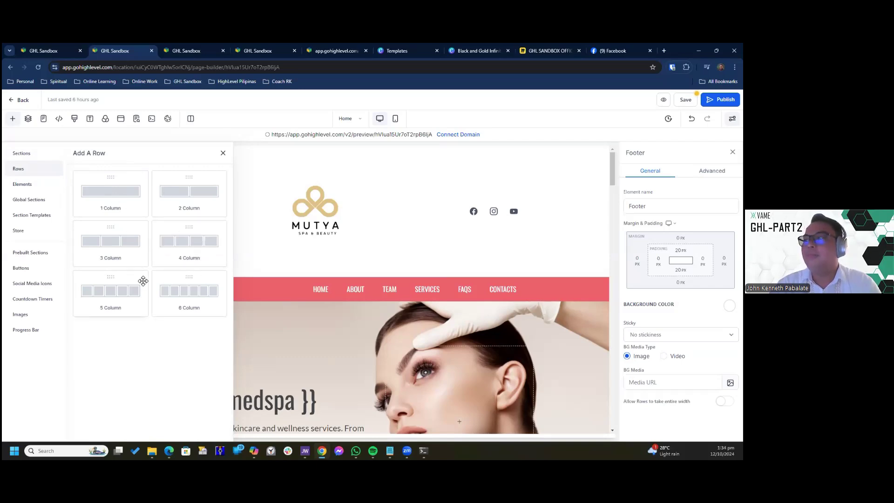
pyautogui.scroll(-1, 424, 209)
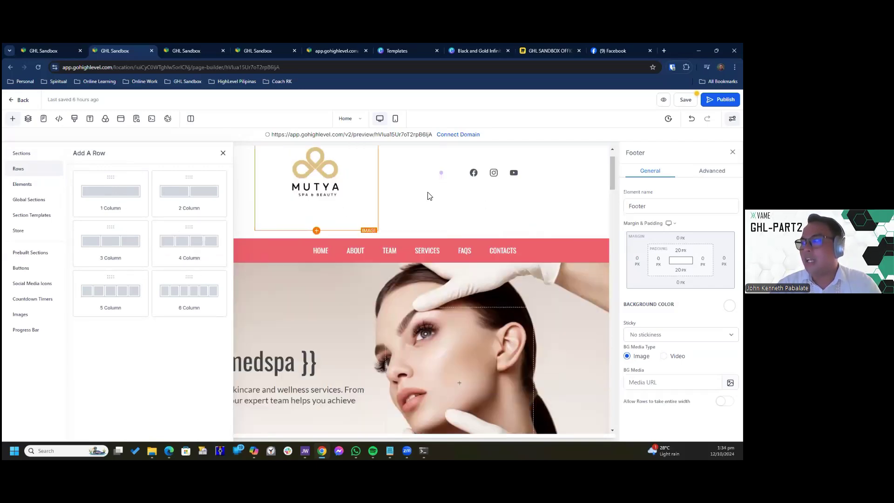
pyautogui.click(254, 184)
pyautogui.scroll(-8, 329, 235)
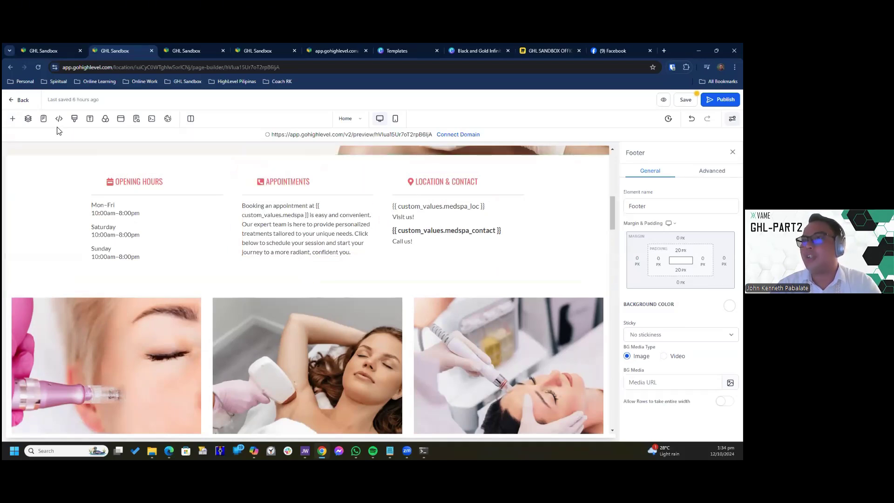
# - Check the row layouts once more and review the page from the appointments columns back to the welcome section
pyautogui.click(13, 119)
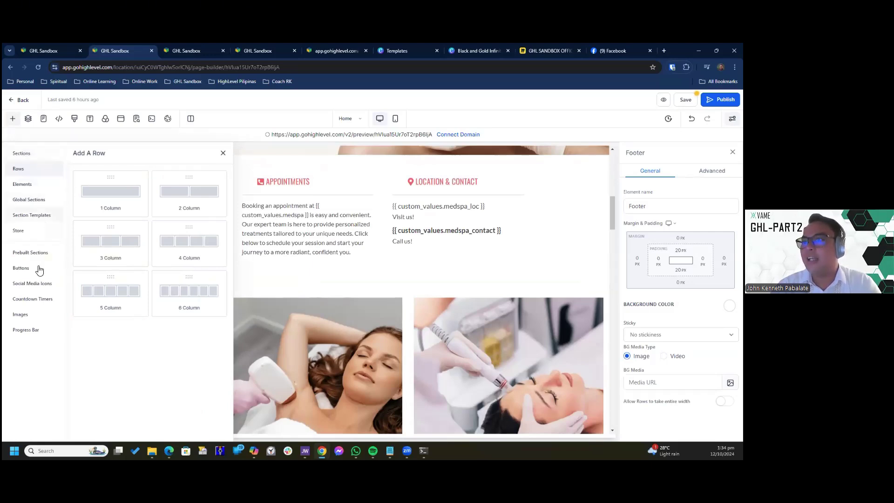
pyautogui.click(223, 152)
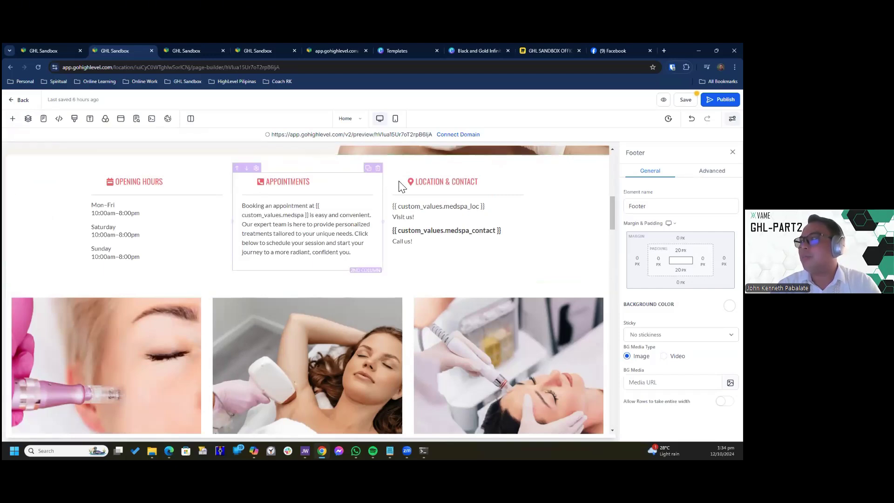
pyautogui.scroll(2, 372, 234)
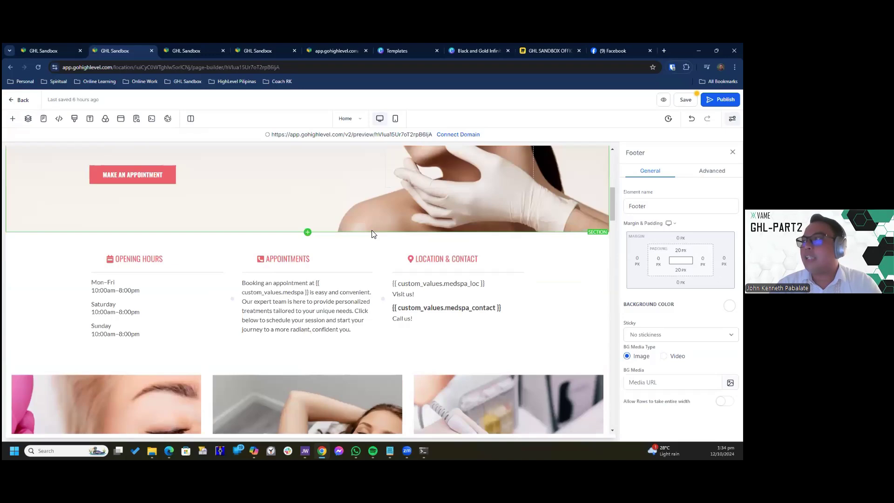
pyautogui.scroll(8, 372, 234)
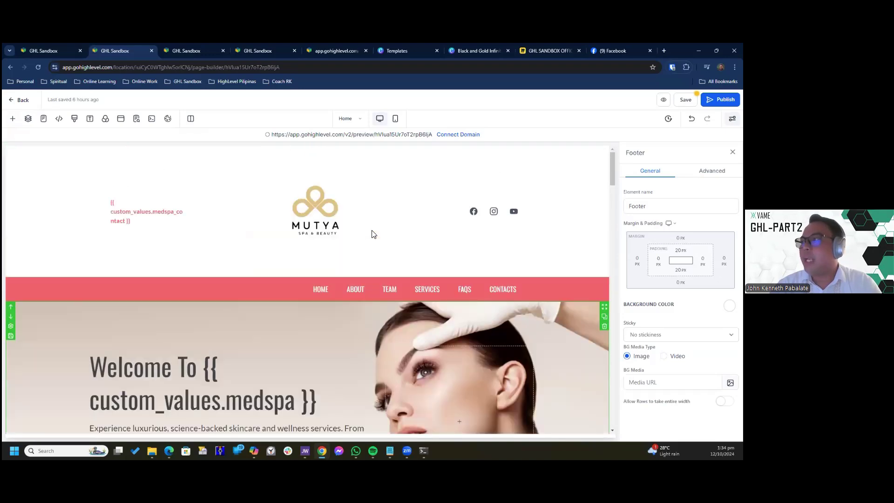
pyautogui.scroll(-1, 372, 234)
pyautogui.scroll(-2, 521, 302)
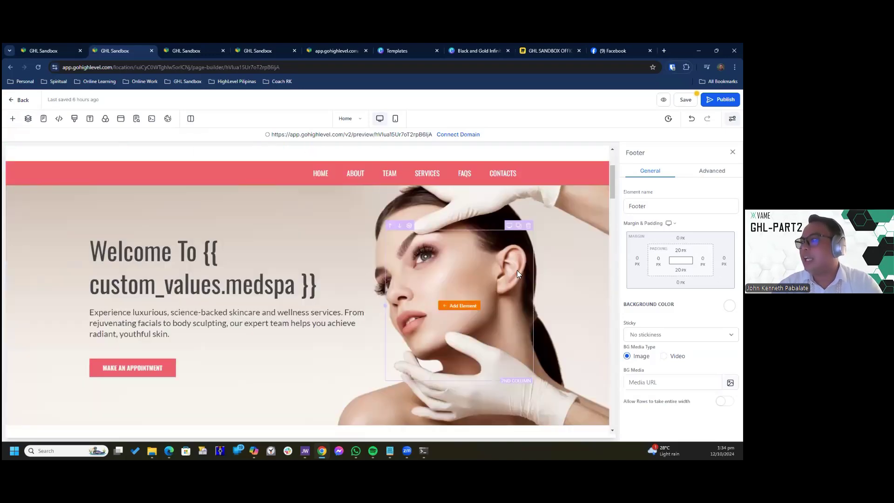
# - Select the welcome section to view its general settings, and look over the surrounding page up to the header
pyautogui.click(366, 211)
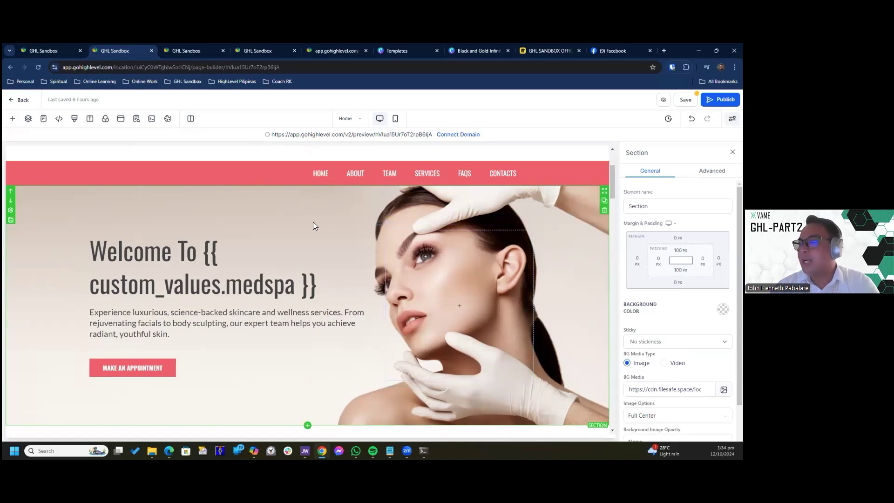
pyautogui.scroll(3, 313, 222)
pyautogui.scroll(-5, 279, 196)
pyautogui.scroll(4, 242, 175)
pyautogui.scroll(2, 243, 175)
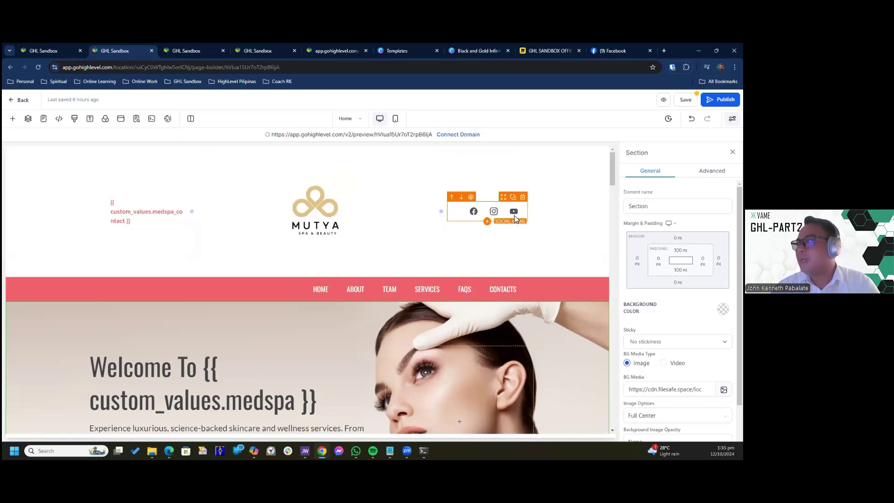
# - Select the header's social icons, inspect the Facebook link without changing it, and view their advanced and general settings
pyautogui.click(478, 213)
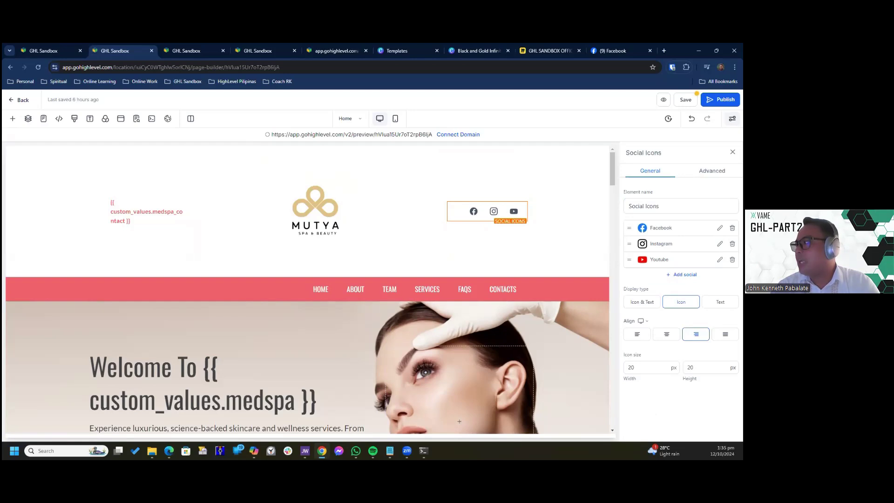
pyautogui.click(719, 227)
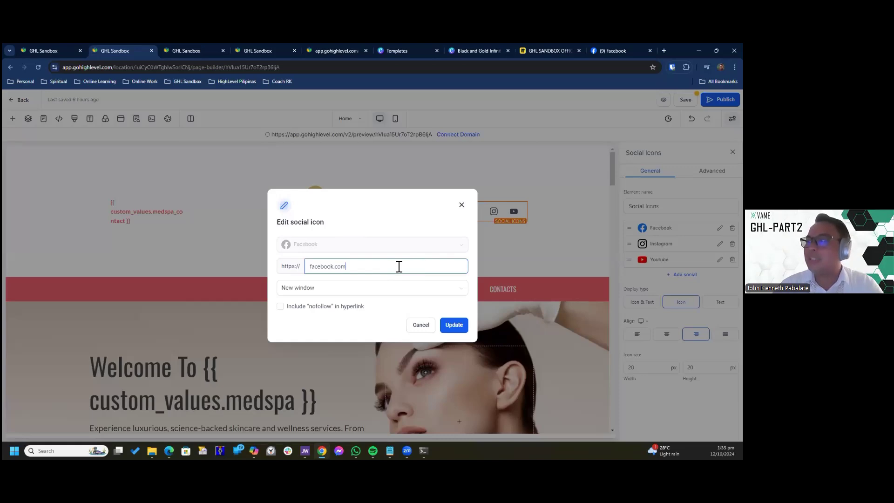
pyautogui.click(431, 331)
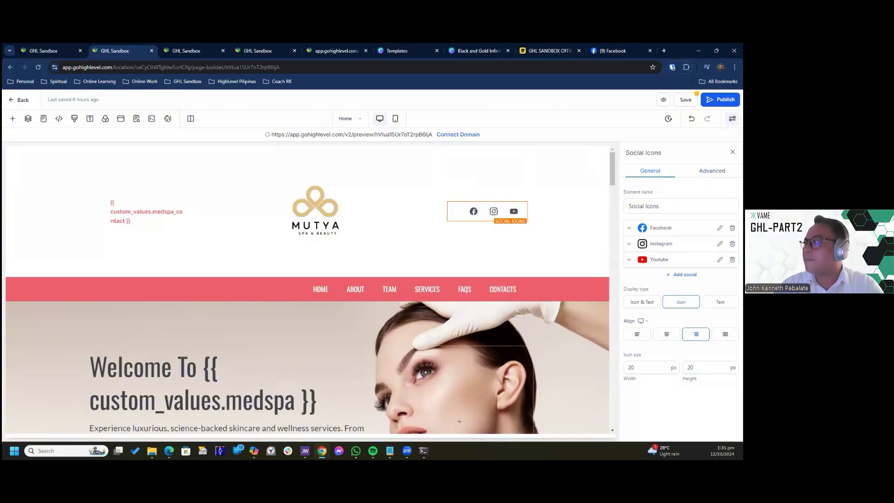
pyautogui.click(712, 171)
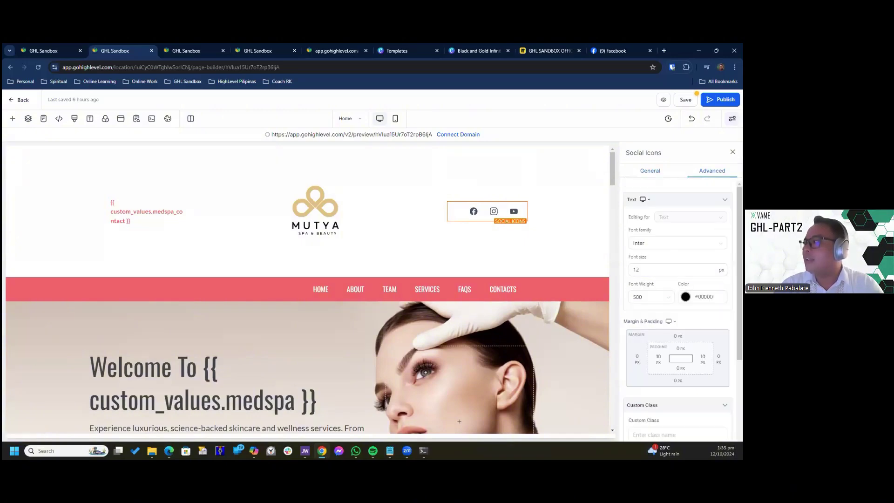
pyautogui.click(509, 194)
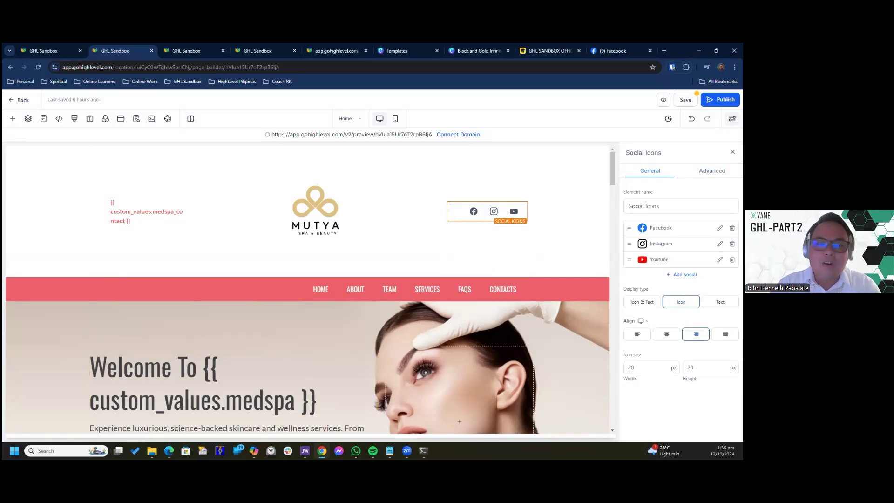
# - Switch to Copilot, ask "give me example of good font for website", and highlight the Roboto suggestion before returning to the page builder
pyautogui.hotkey('alt', 'Tab')
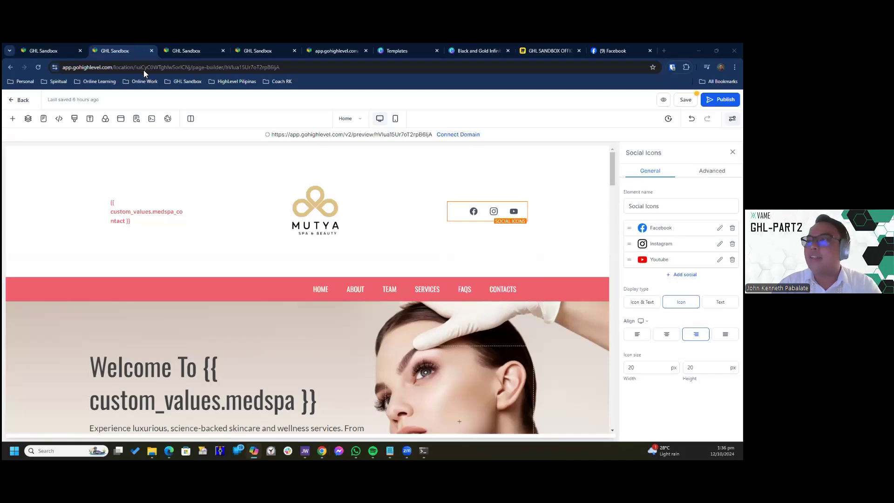
pyautogui.click(160, 400)
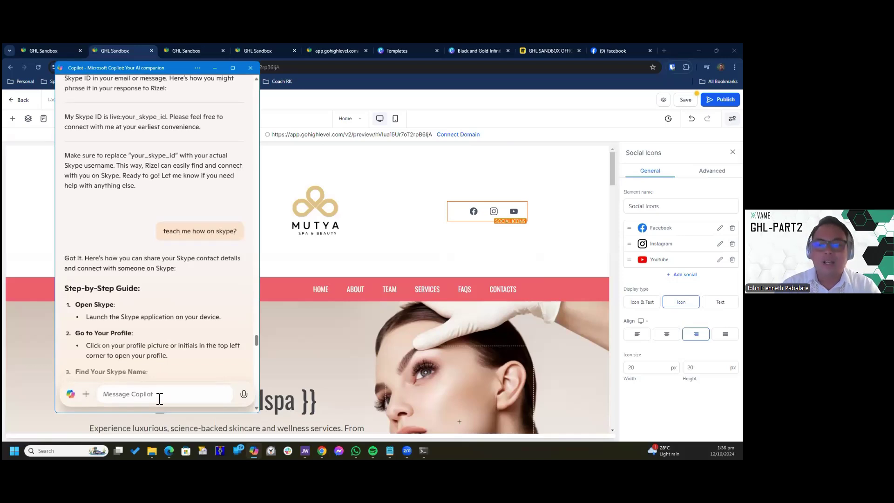
pyautogui.write('wah')
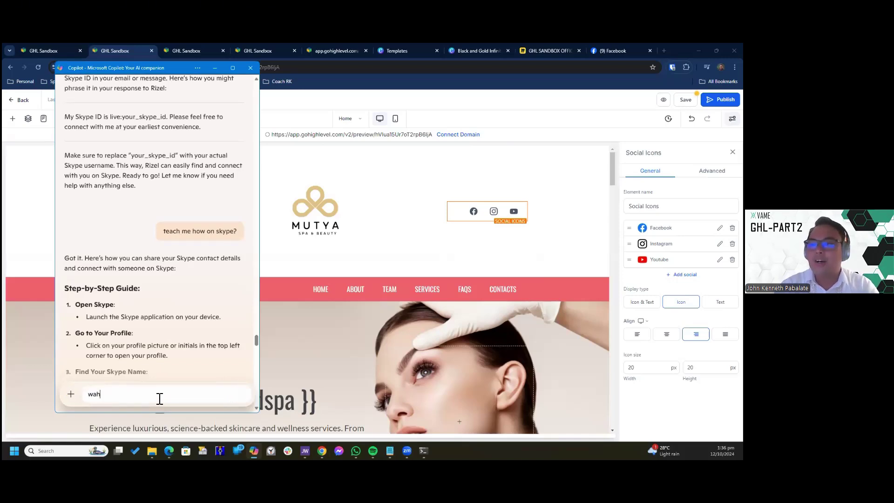
pyautogui.press('BackSpace')
pyautogui.press('BackSpace')
pyautogui.press('BackSpace')
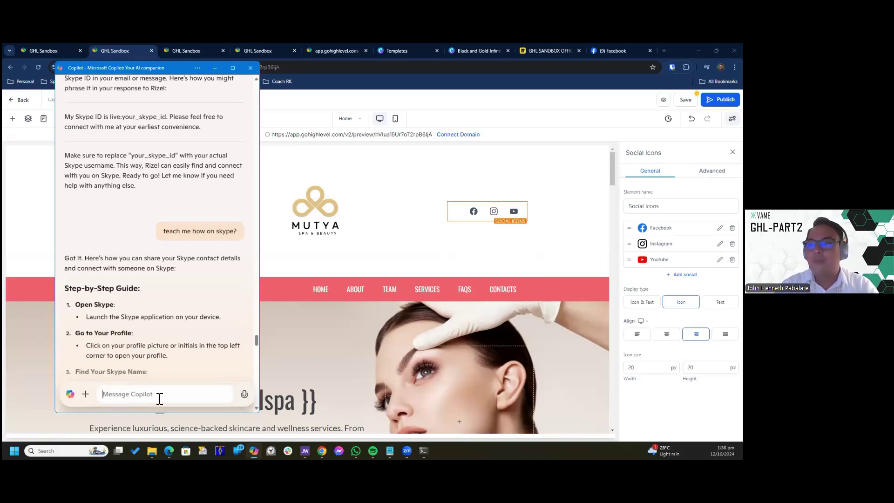
pyautogui.write('give me example o')
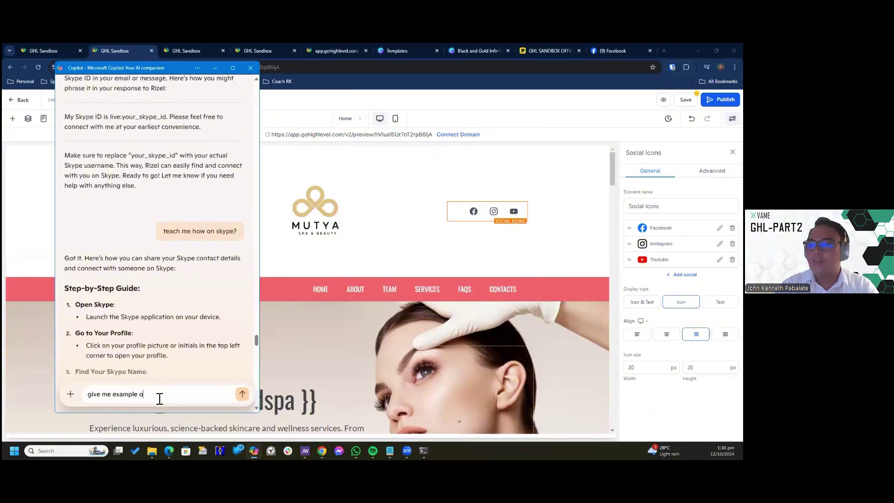
pyautogui.write('f goo')
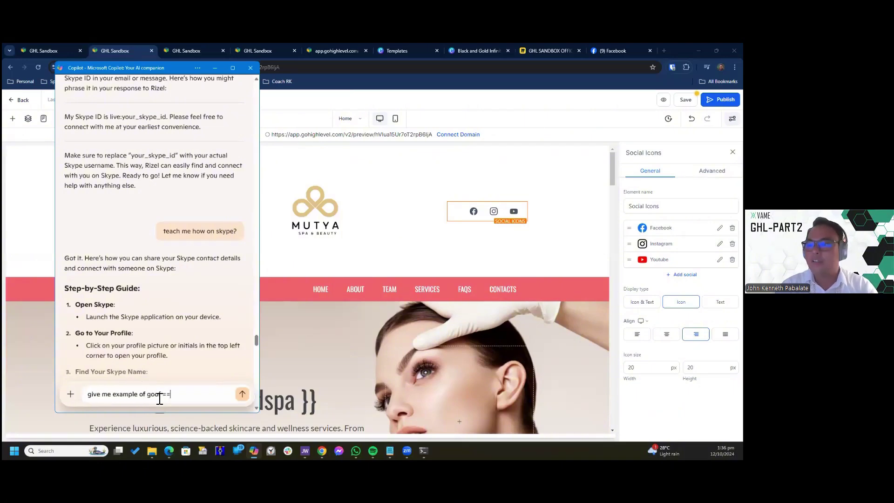
pyautogui.write('d')
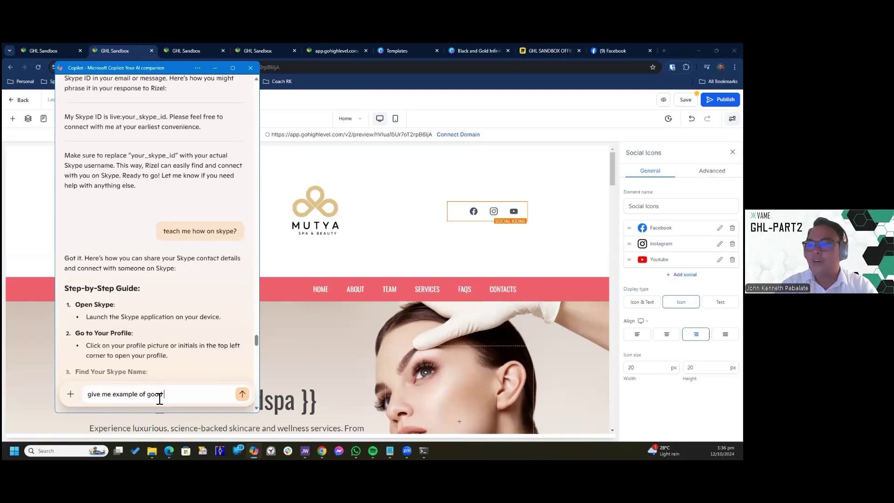
pyautogui.write(' font for w')
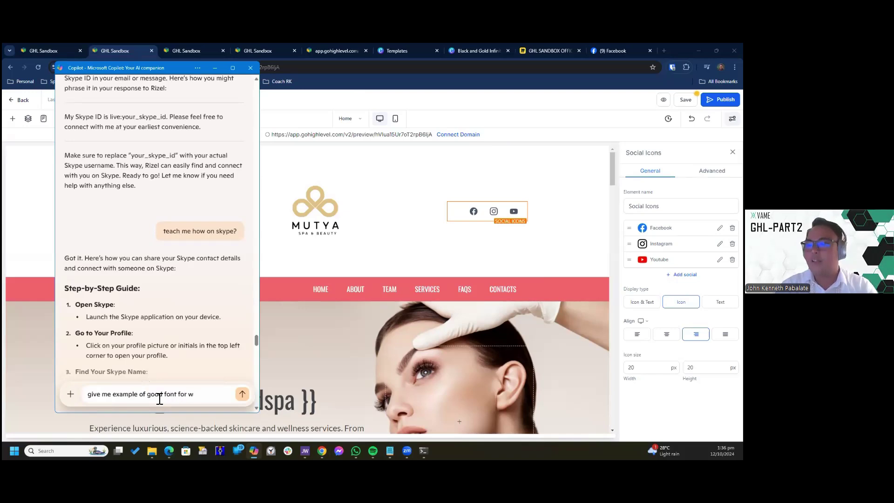
pyautogui.write('ebsite')
pyautogui.press('Return')
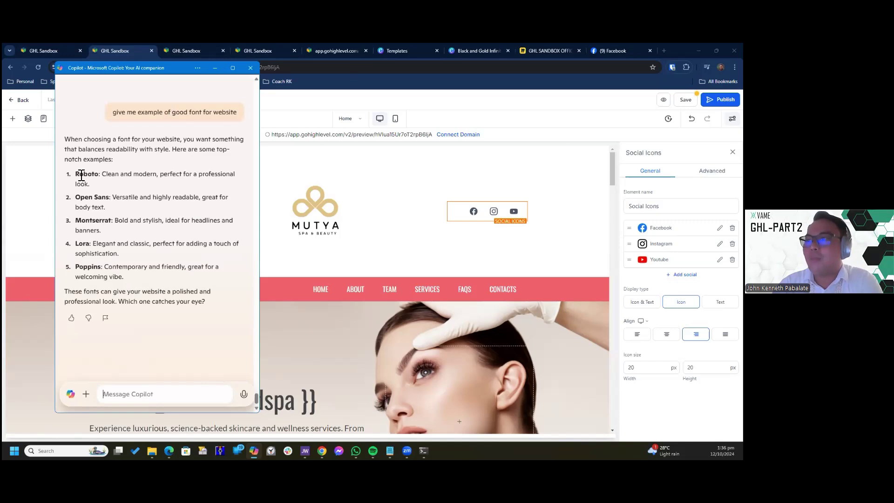
pyautogui.moveTo(76, 173); pyautogui.dragTo(173, 175)
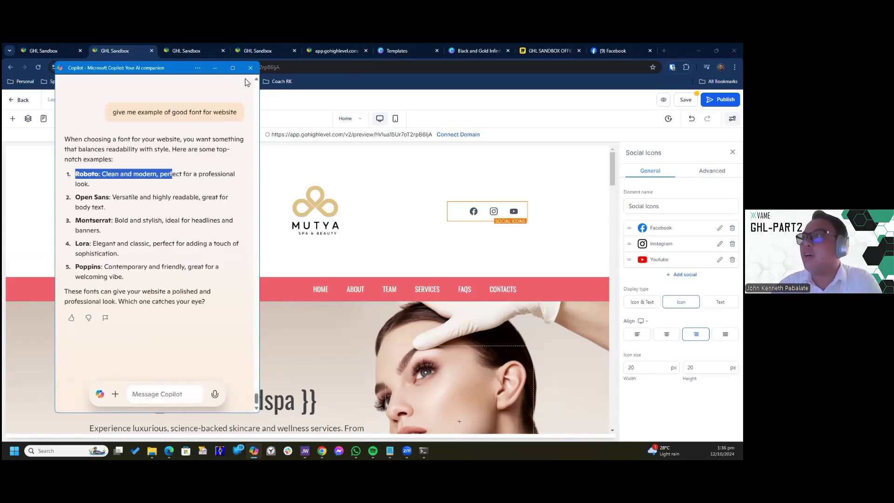
pyautogui.click(217, 67)
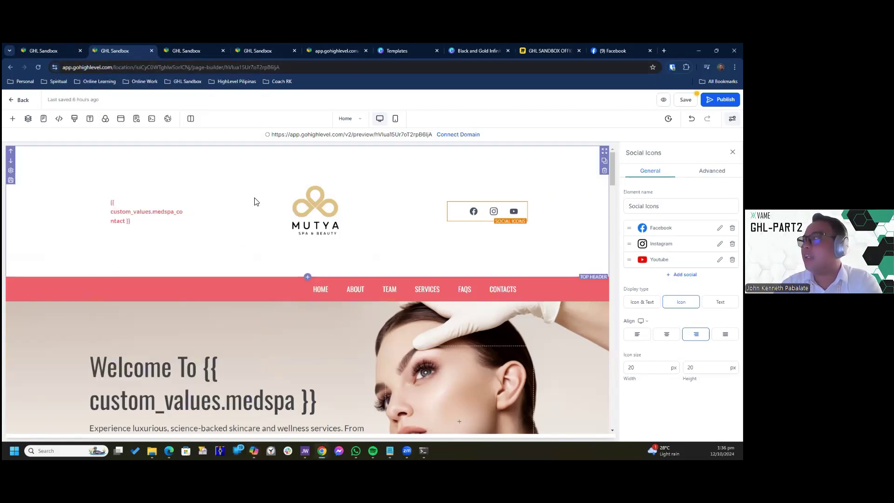
# - Inspect the general settings of the welcome section's second column and of the section itself, down to its background media options
pyautogui.scroll(-2, 466, 169)
pyautogui.scroll(2, 466, 169)
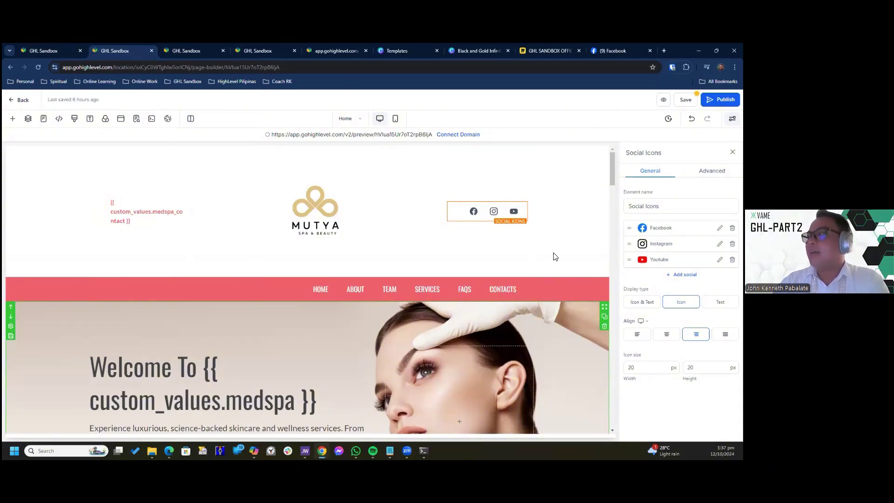
pyautogui.scroll(-3, 452, 271)
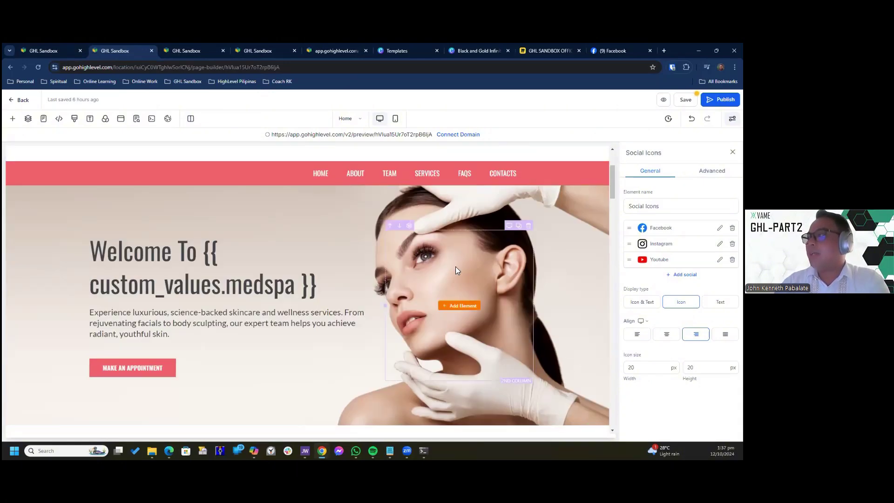
pyautogui.click(467, 314)
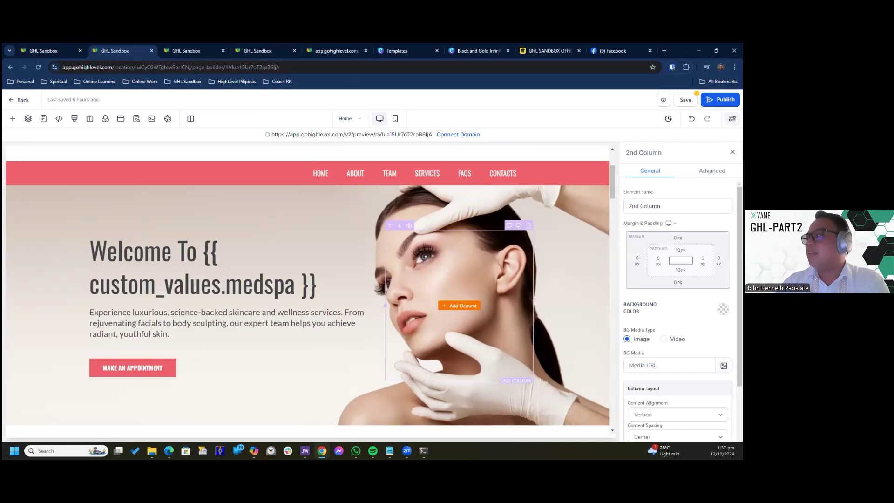
pyautogui.scroll(-2, 678, 303)
pyautogui.scroll(2, 677, 279)
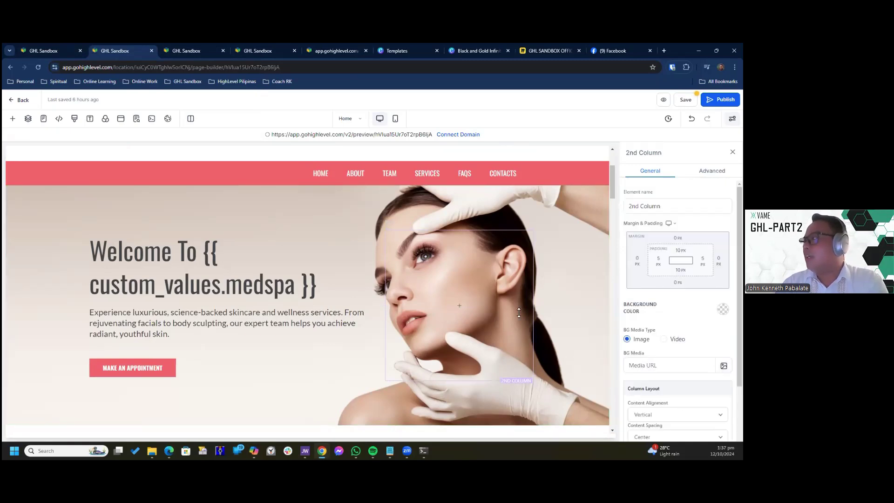
pyautogui.click(565, 233)
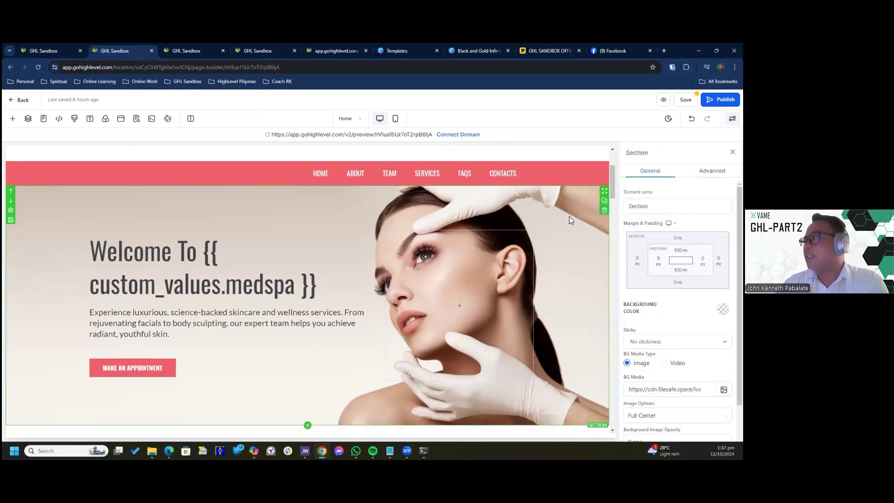
pyautogui.scroll(-1, 637, 217)
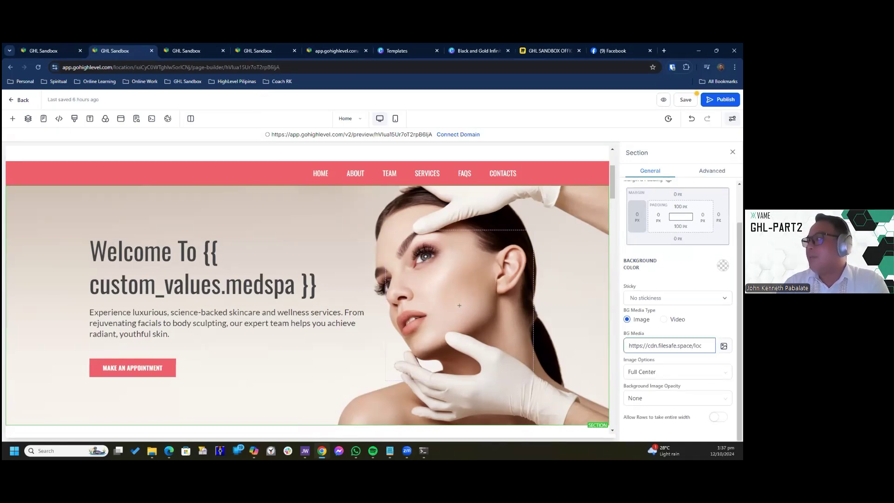
# - Open the media storage for the welcome section's background, preview Sample.jpg, and close the storage without choosing a file
pyautogui.click(724, 346)
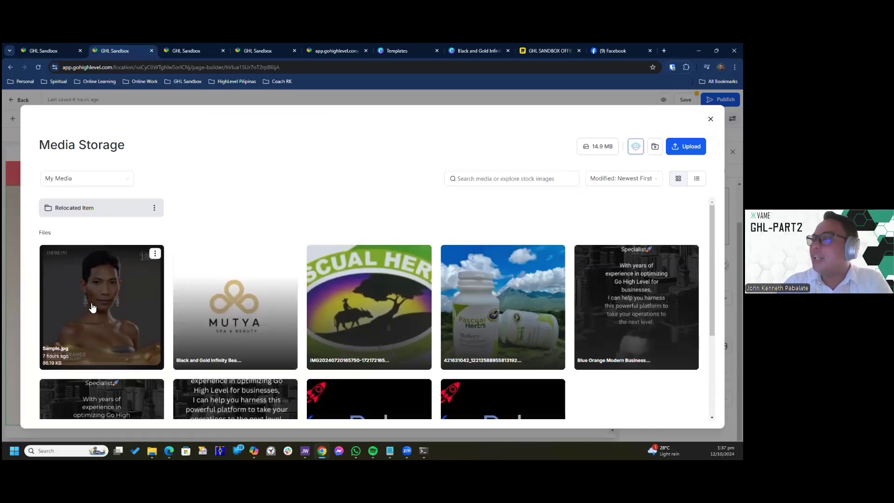
pyautogui.click(157, 258)
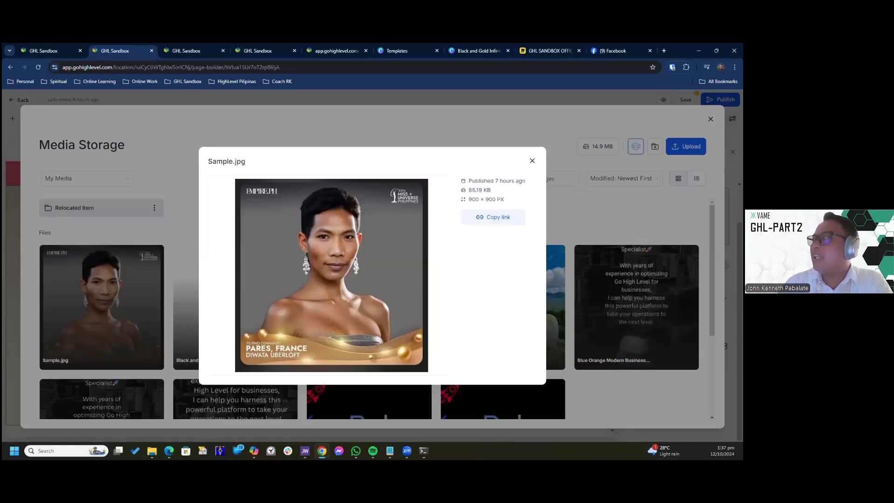
pyautogui.click(533, 161)
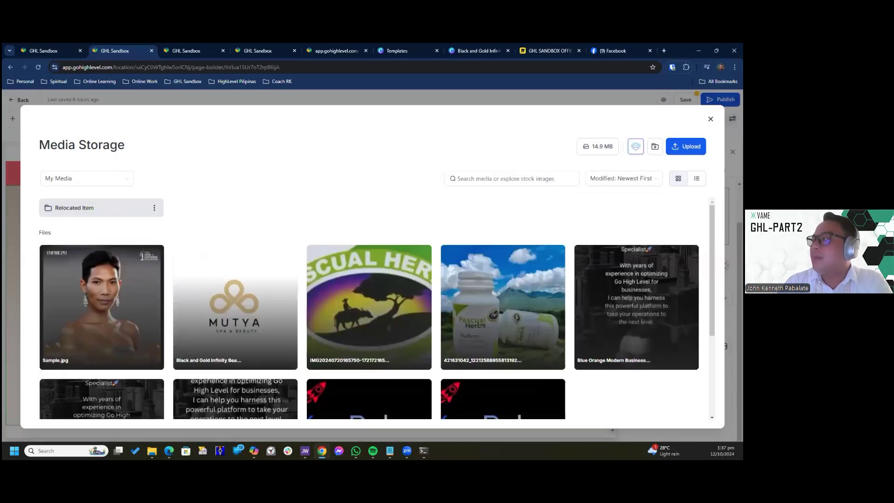
pyautogui.click(710, 119)
# - Set the welcome section's background image option to Full Center (Parallax) and check its effect against the surrounding page
pyautogui.doubleClick(653, 346)
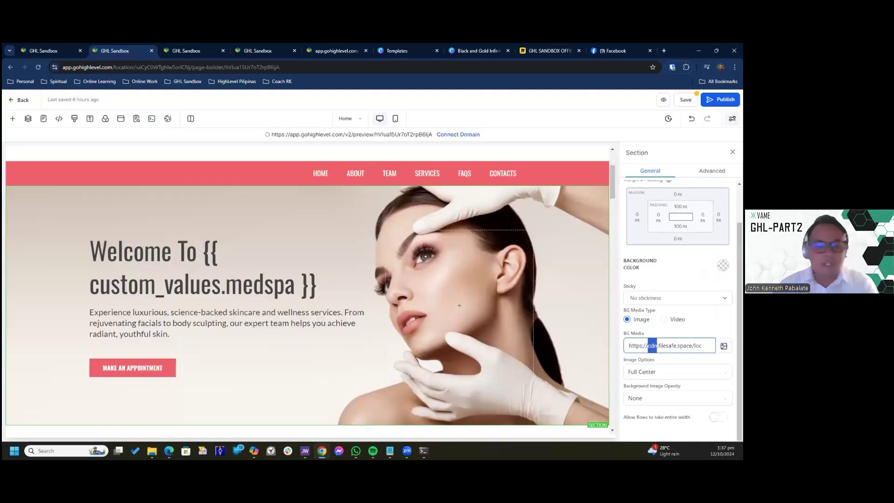
pyautogui.doubleClick(685, 345)
pyautogui.hotkey('ctrl', 'a')
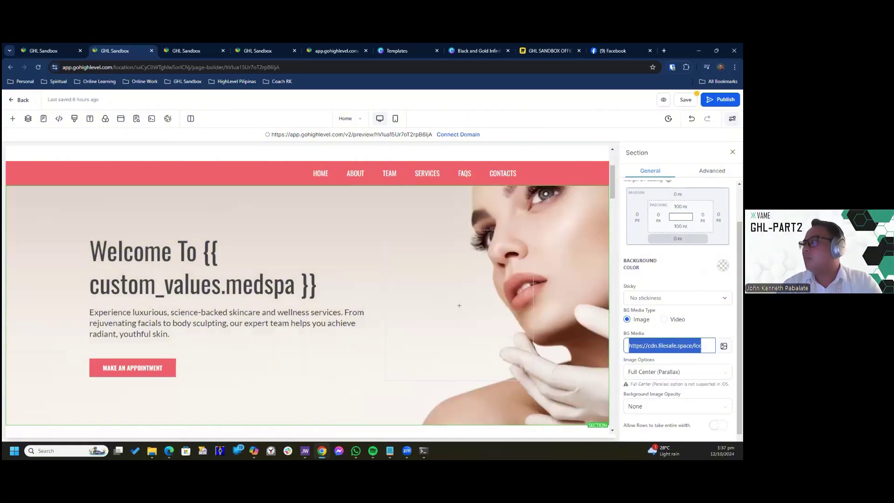
pyautogui.scroll(-4, 453, 250)
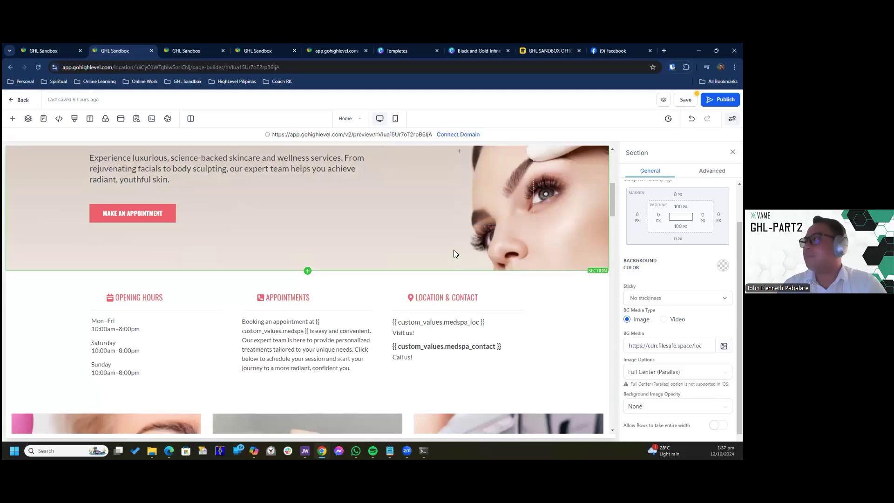
pyautogui.scroll(3, 453, 258)
pyautogui.scroll(1, 552, 197)
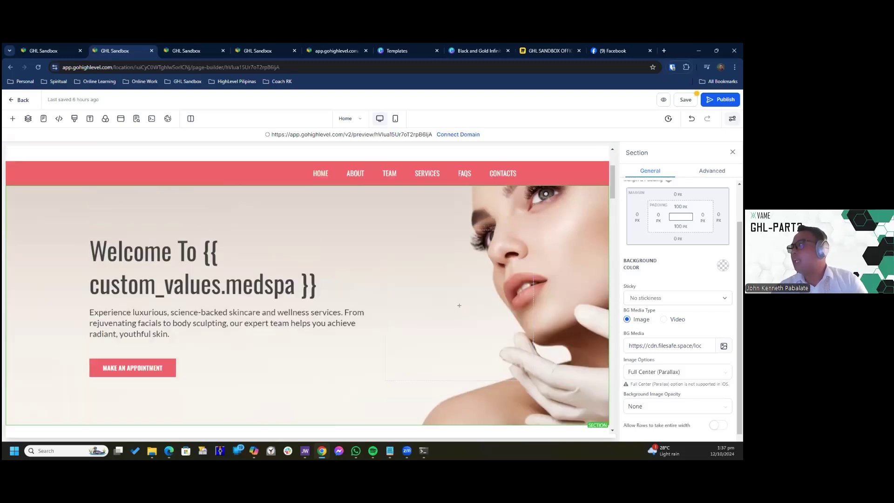
# - Review the welcome section's parallax background across the page with the settings closed, and select the "Welcome To" headline
pyautogui.click(530, 251)
pyautogui.scroll(2, 480, 252)
pyautogui.scroll(-4, 480, 250)
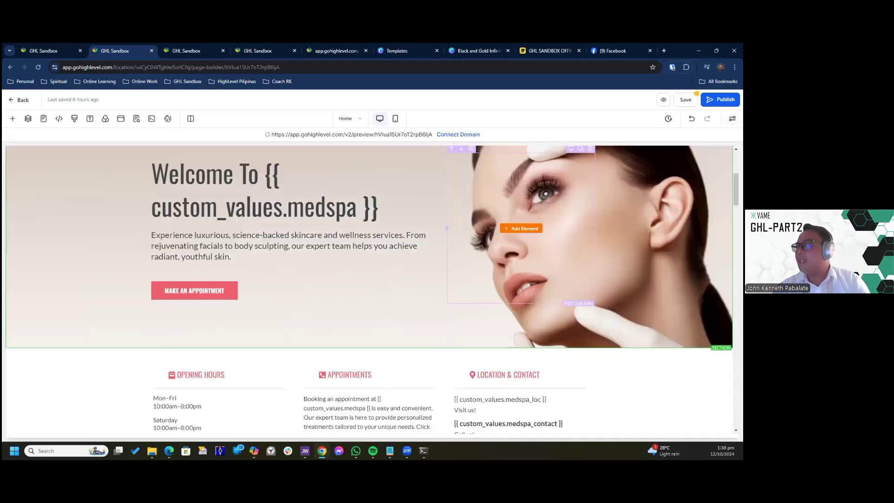
pyautogui.scroll(2, 521, 228)
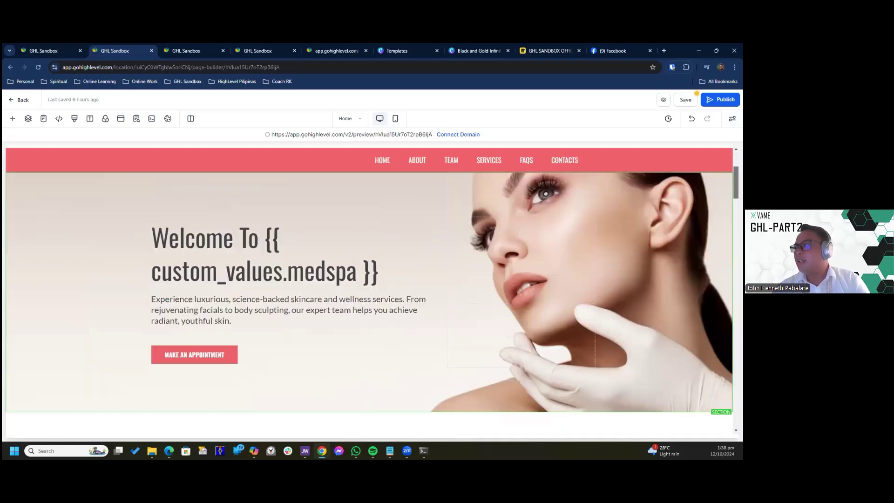
pyautogui.scroll(-3, 521, 218)
pyautogui.scroll(1, 521, 212)
pyautogui.click(265, 213)
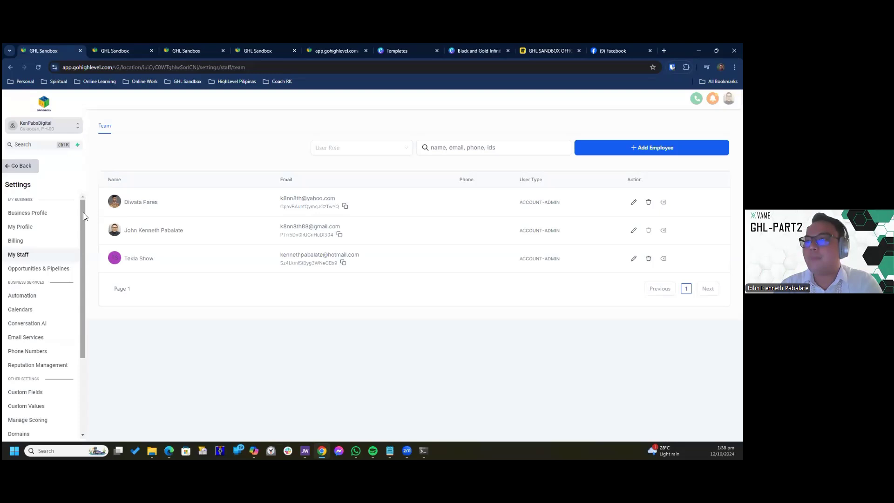
# - Look through the sub-account's settings categories and open the Business Profile settings
pyautogui.scroll(-3, 83, 213)
pyautogui.scroll(3, 51, 313)
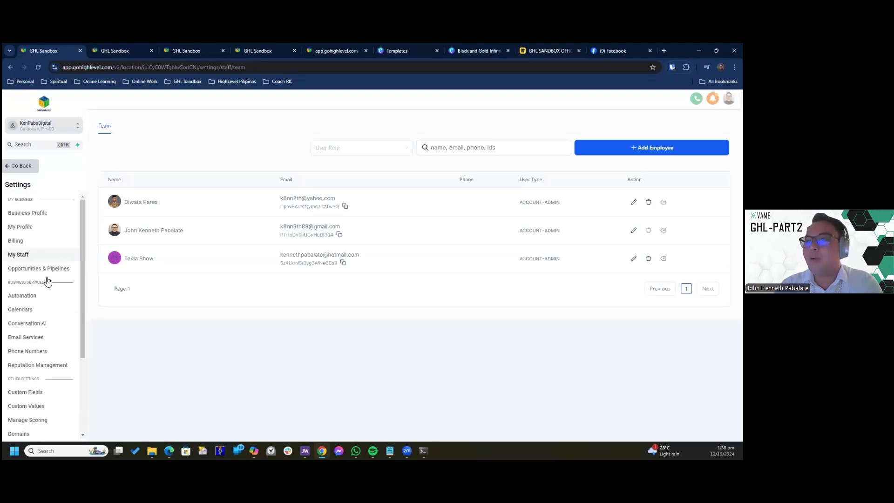
pyautogui.click(40, 212)
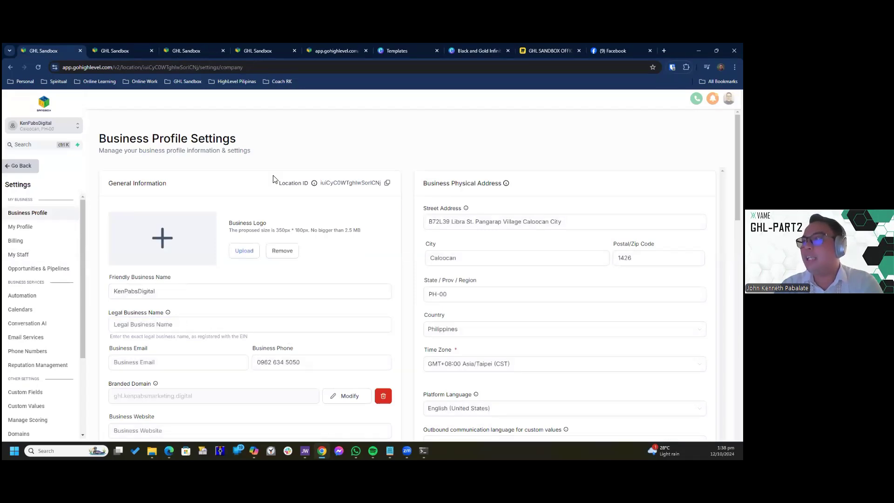
# - Compare the page's headline placeholder with the medspa entries in the Custom Values settings, and return to the page builder
pyautogui.hotkey('ctrl', 'Tab')
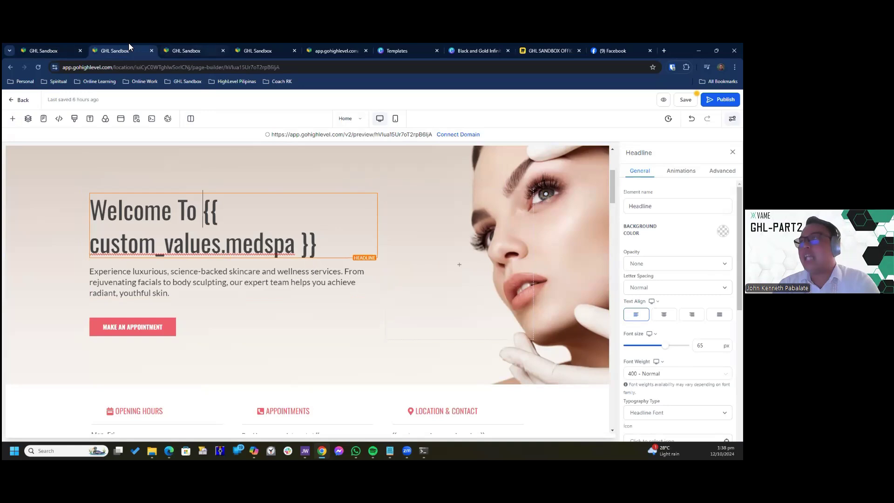
pyautogui.hotkey('ctrl', 'Tab')
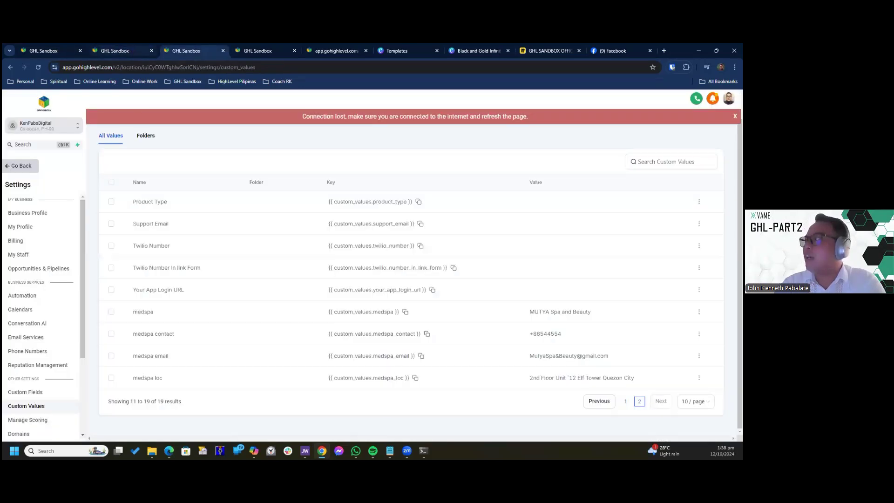
pyautogui.hotkey('ctrl', 'shift', 'Tab')
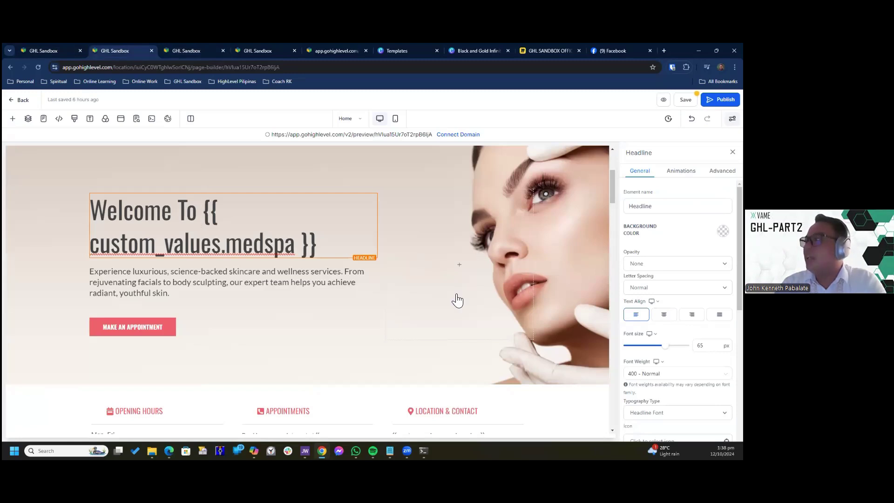
# - Save the Home page with its global section changes and close the SEO Meta Data settings
pyautogui.hotkey('ctrl', 's')
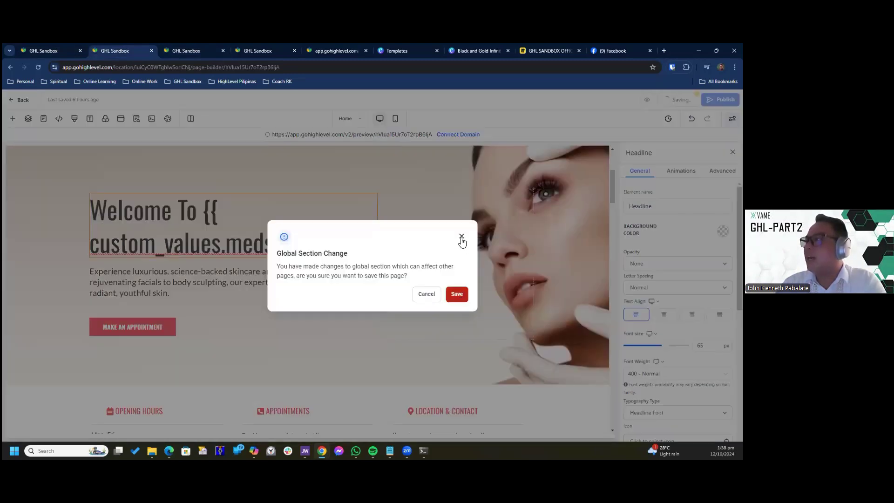
pyautogui.click(432, 298)
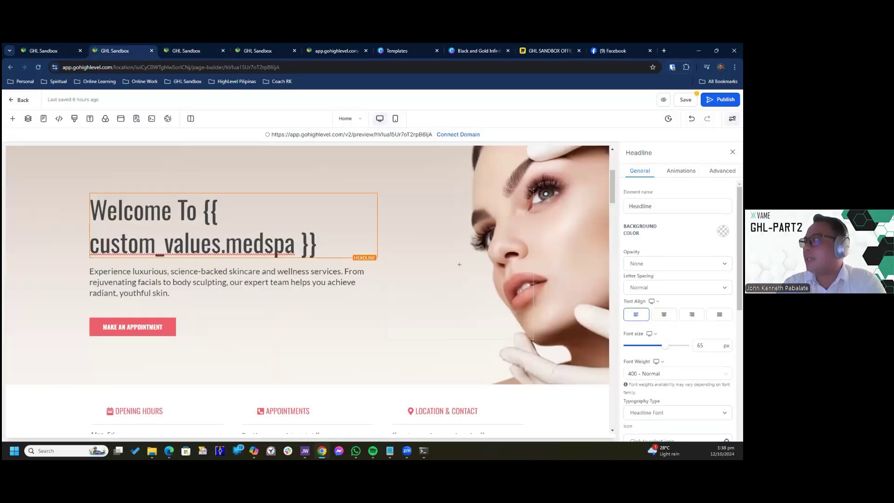
pyautogui.hotkey('ctrl', 's')
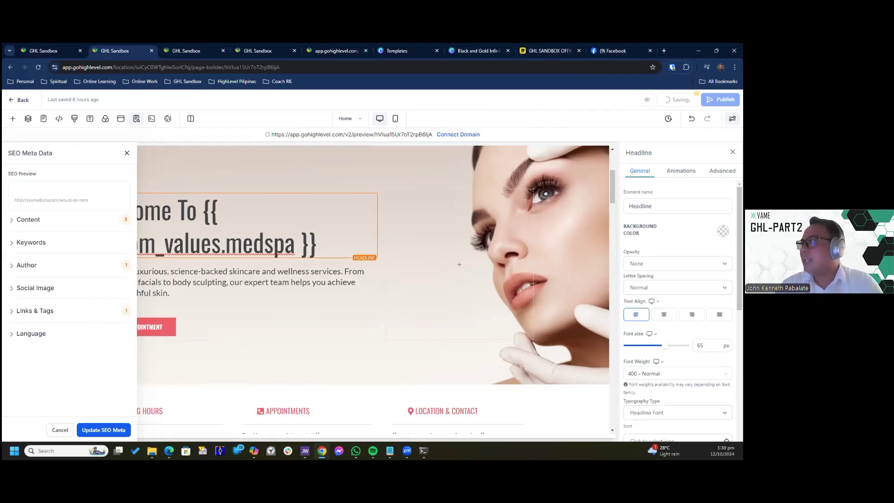
pyautogui.click(127, 154)
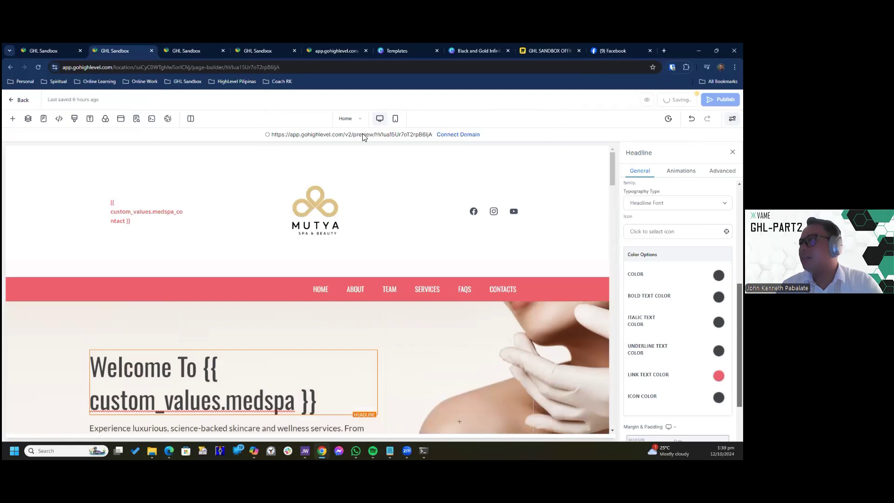
# - Open the page preview and compare its welcome headline and contact details with the placeholders in the page builder
pyautogui.click(352, 133)
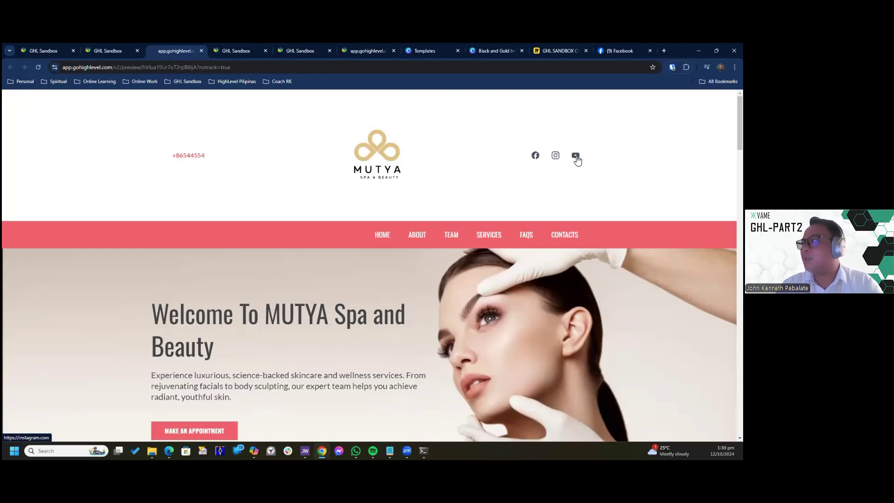
pyautogui.scroll(-1, 577, 160)
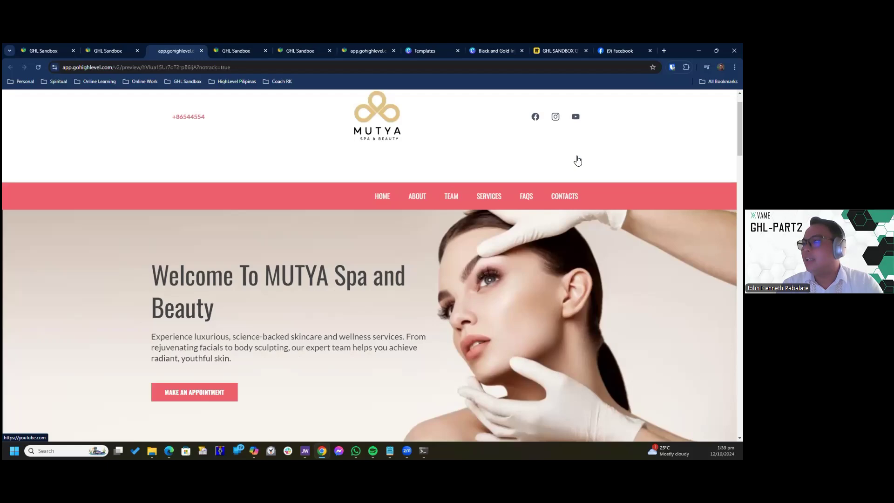
pyautogui.scroll(-2, 577, 160)
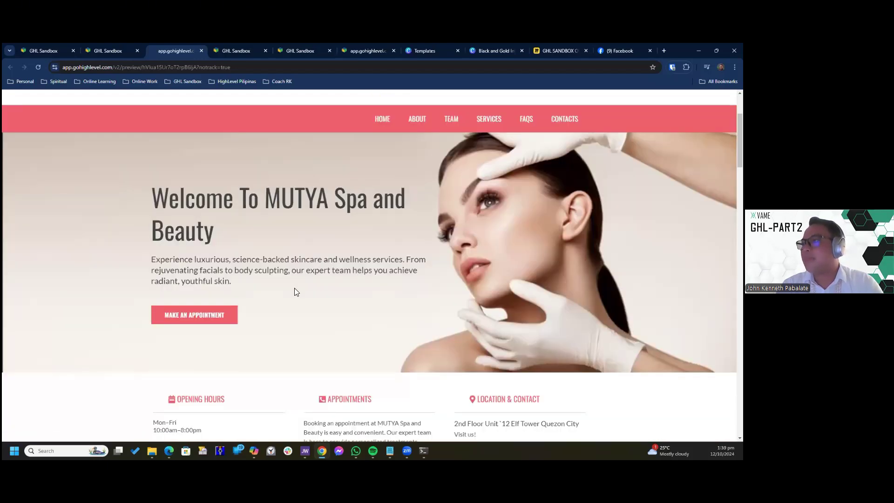
pyautogui.click(111, 48)
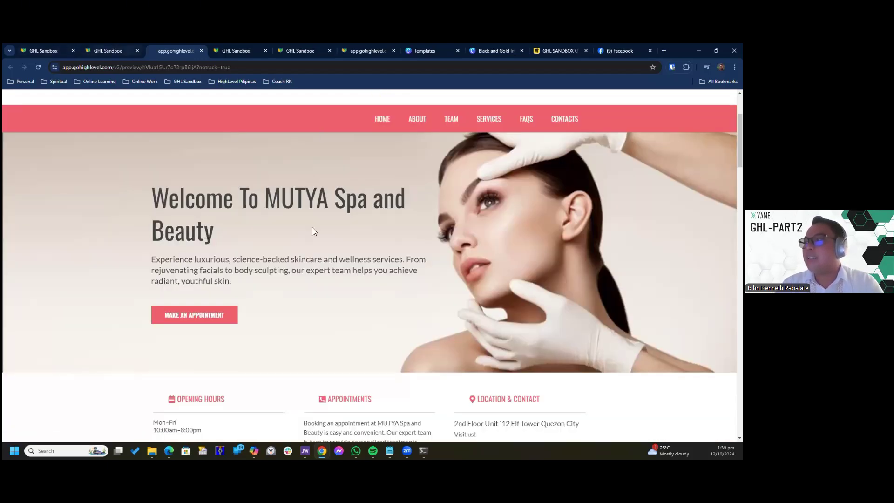
pyautogui.scroll(-2, 177, 324)
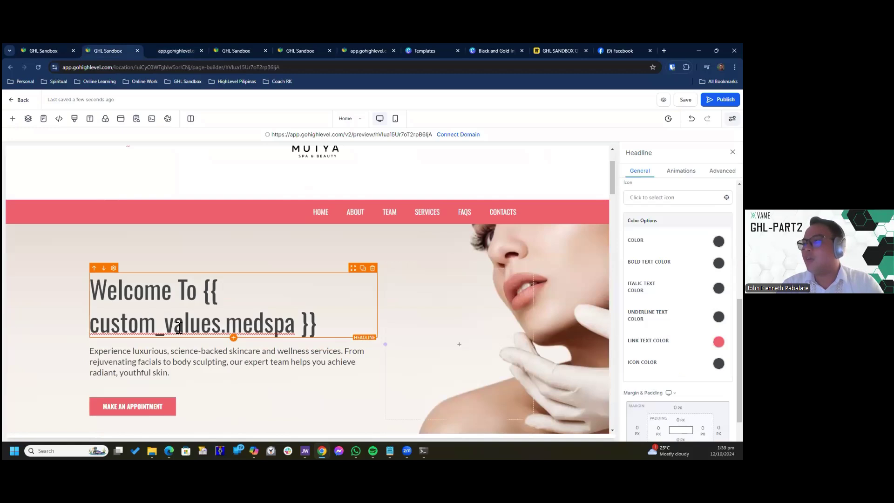
pyautogui.click(176, 50)
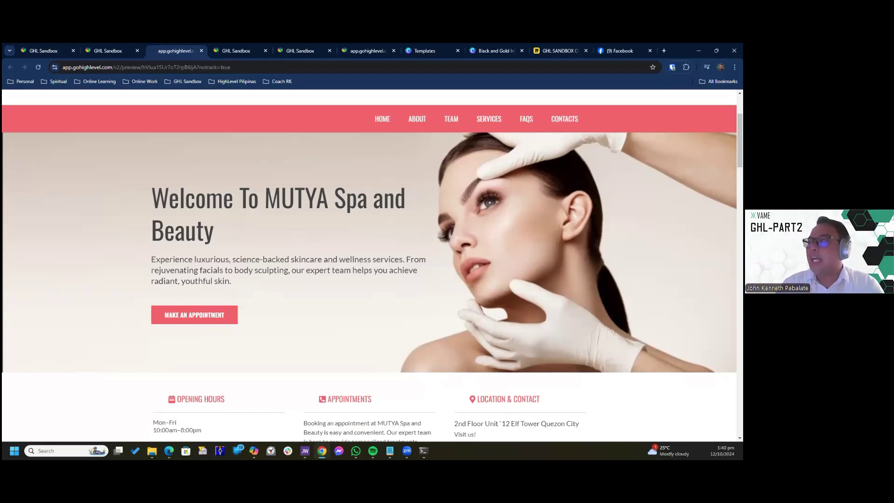
pyautogui.scroll(-3, 454, 182)
pyautogui.scroll(3, 454, 181)
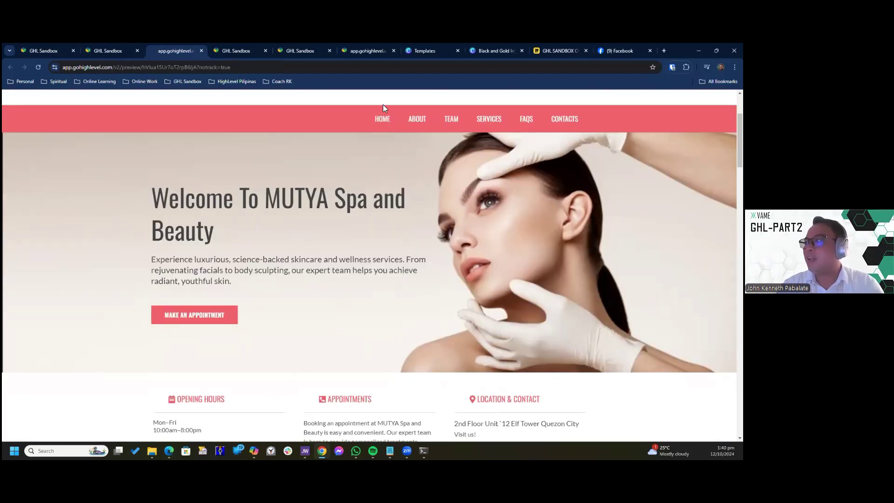
pyautogui.scroll(-3, 396, 199)
pyautogui.scroll(-1, 396, 199)
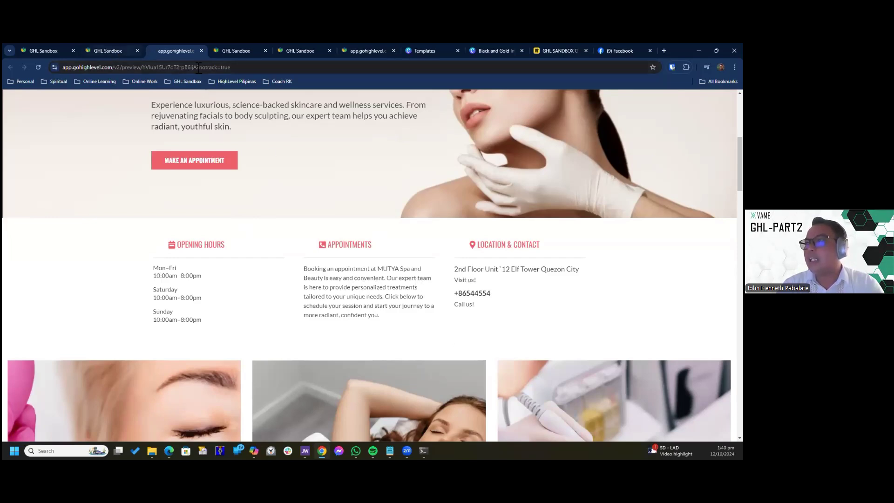
# - Return to the page builder and review the custom value placeholders in the welcome, Appointments and Location & Contact sections
pyautogui.hotkey('ctrl', 'shift', 'Tab')
pyautogui.scroll(-2, 252, 247)
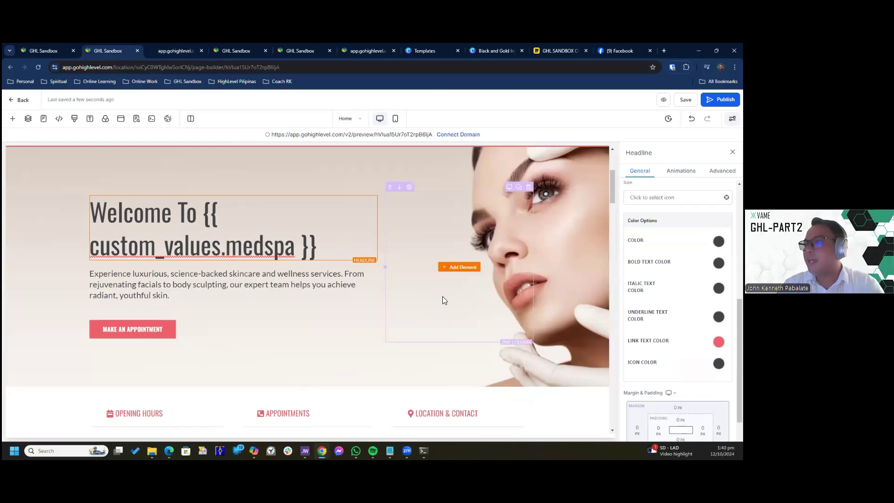
pyautogui.scroll(-2, 443, 298)
pyautogui.scroll(-2, 446, 309)
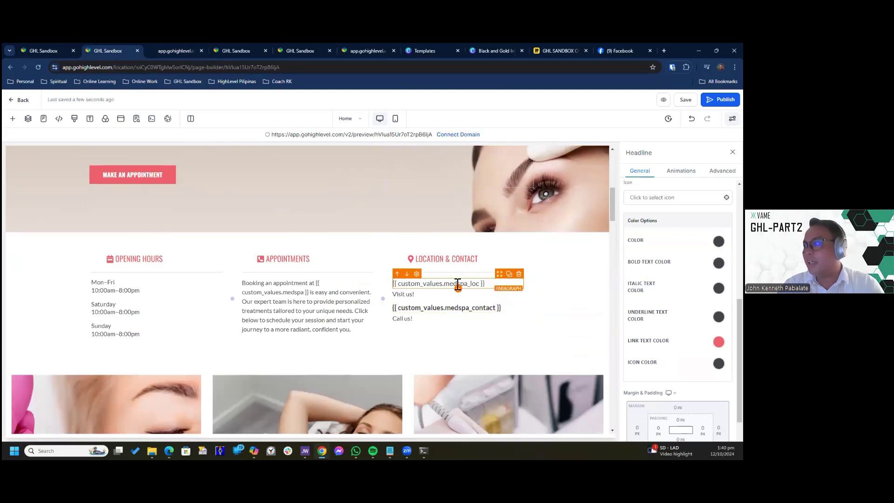
pyautogui.scroll(-3, 426, 219)
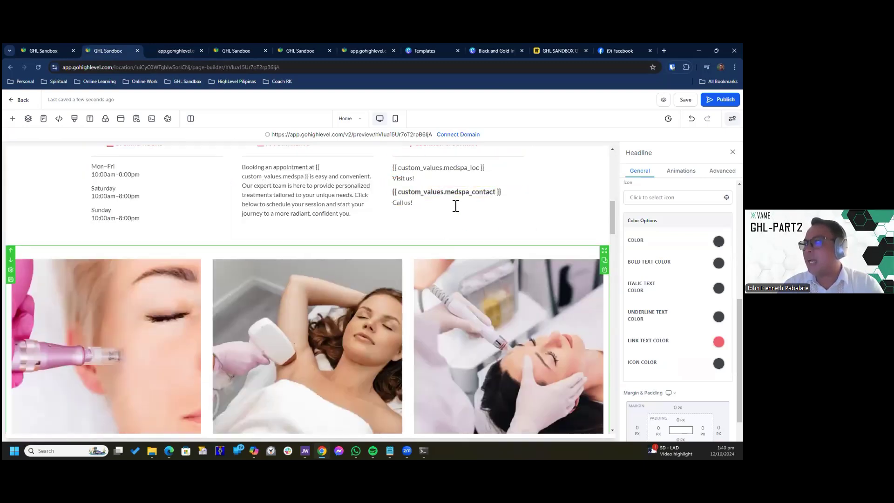
pyautogui.scroll(1, 455, 206)
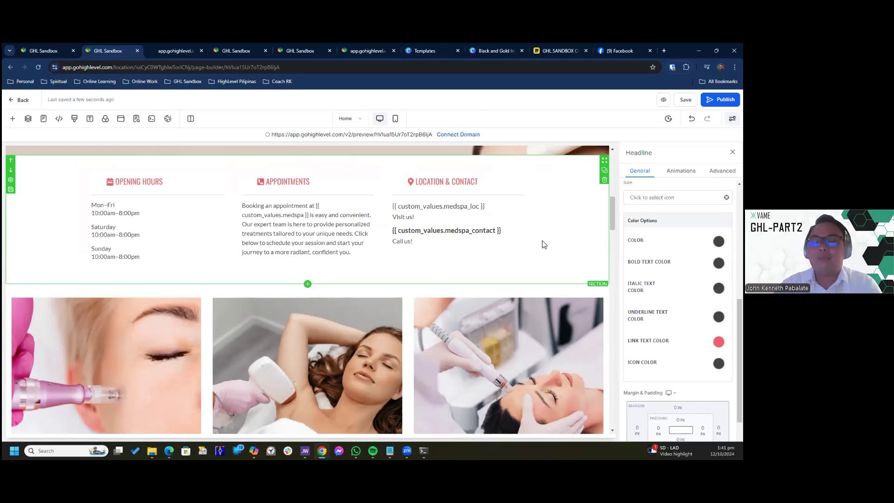
pyautogui.scroll(-3, 568, 203)
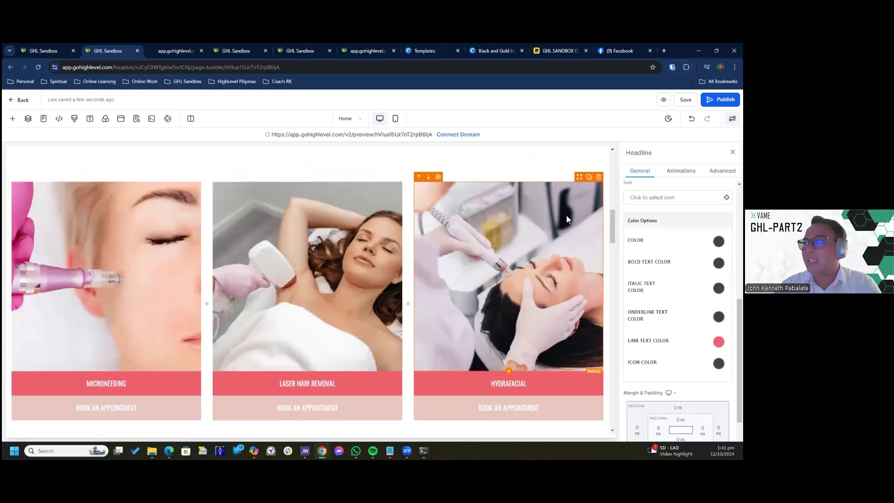
pyautogui.scroll(6, 567, 217)
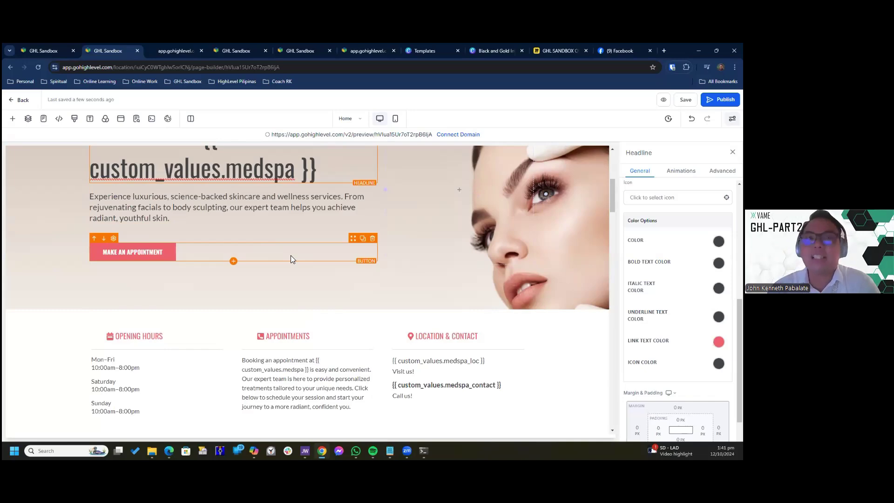
pyautogui.scroll(-3, 551, 176)
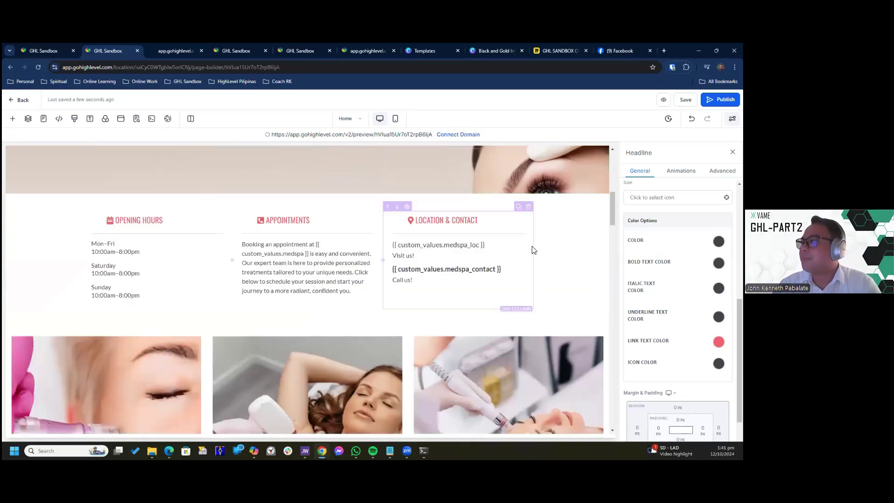
pyautogui.scroll(3, 531, 279)
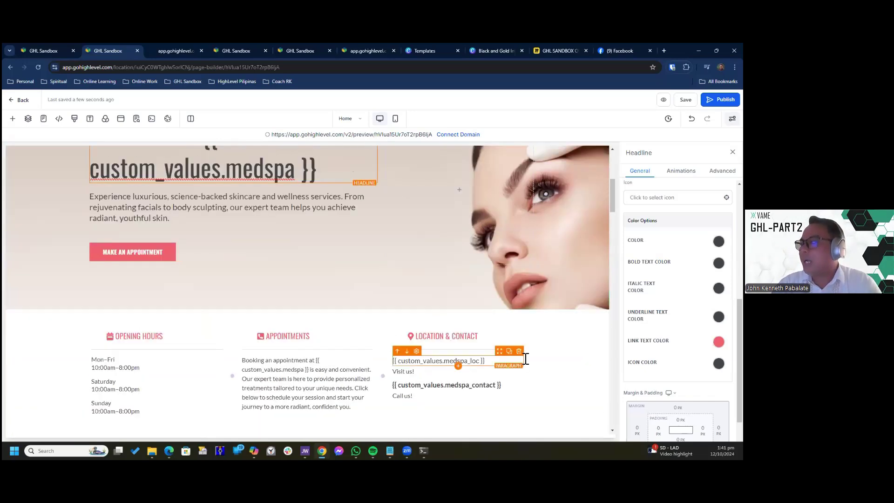
pyautogui.scroll(-2, 465, 326)
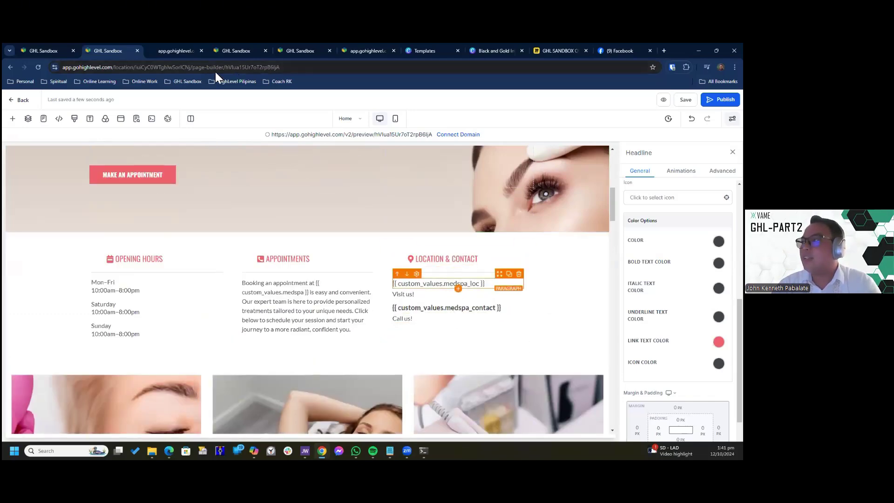
pyautogui.scroll(5, 575, 320)
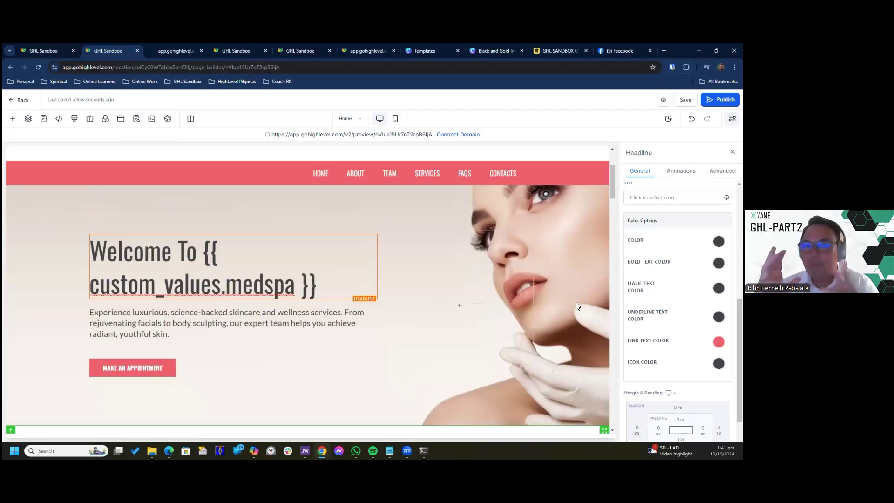
pyautogui.scroll(3, 576, 306)
pyautogui.scroll(-3, 510, 302)
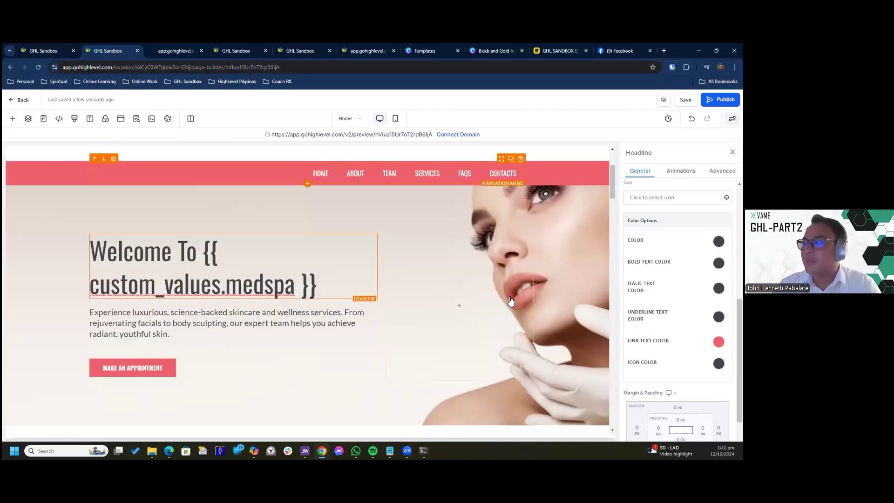
pyautogui.scroll(-3, 510, 301)
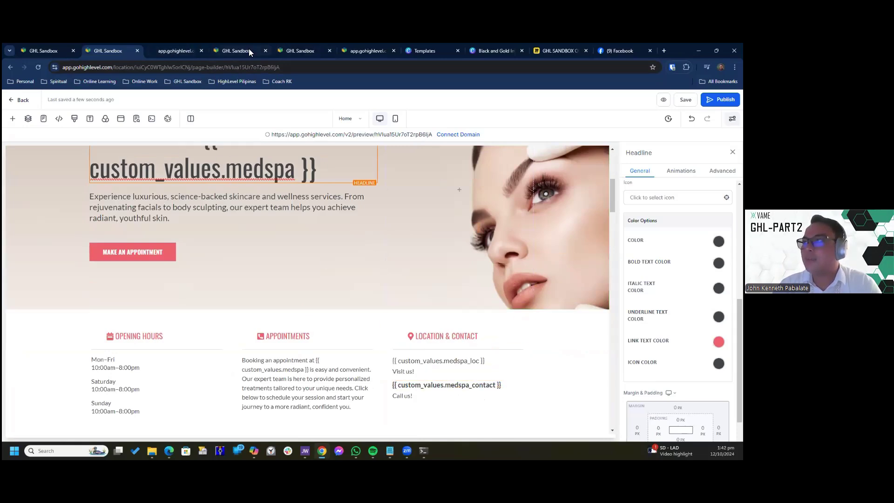
# - Open the second page of the Custom Values settings and examine the medspa entries
pyautogui.click(236, 51)
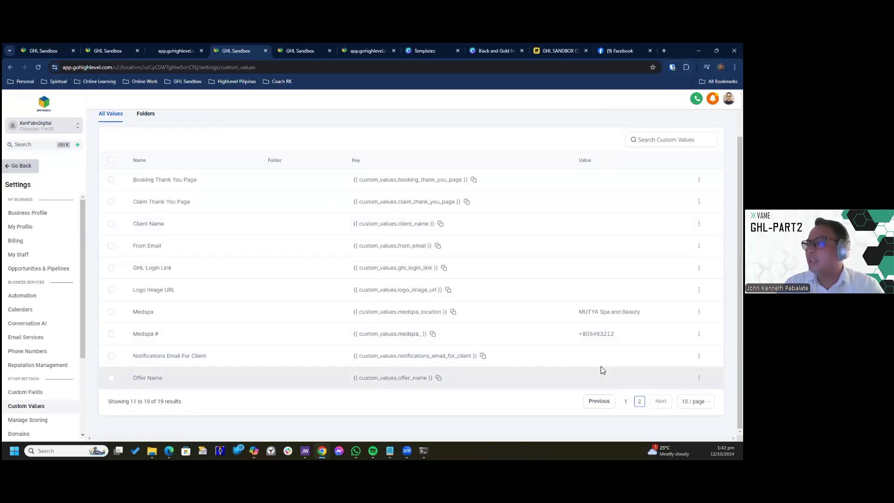
pyautogui.click(639, 401)
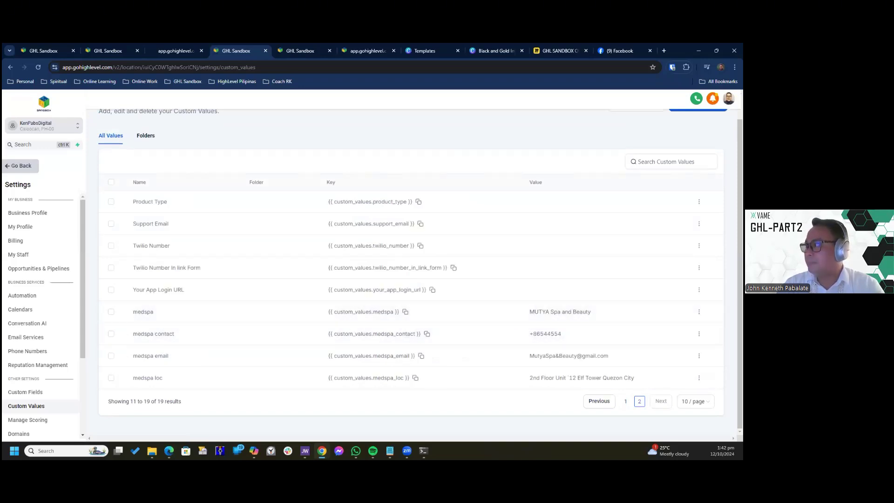
pyautogui.scroll(1, 412, 270)
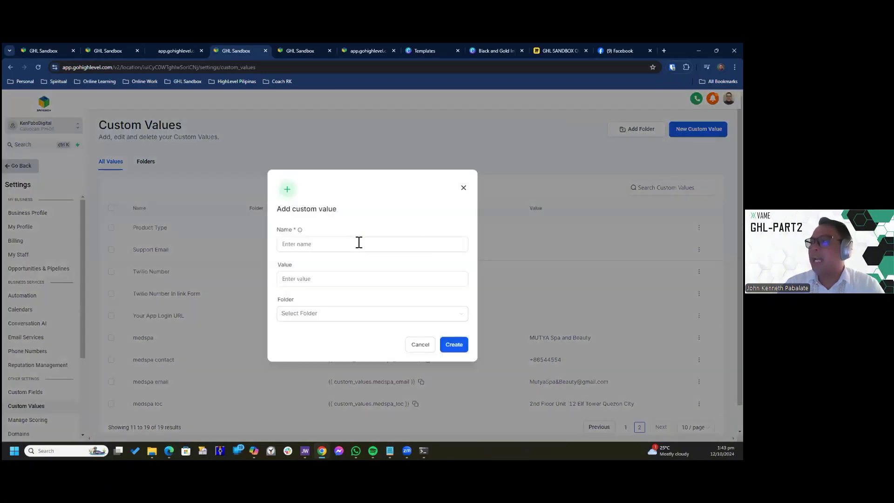
# - Create a custom value named Location with the value Mandaluyong, and copy its key from the list
pyautogui.click(359, 242)
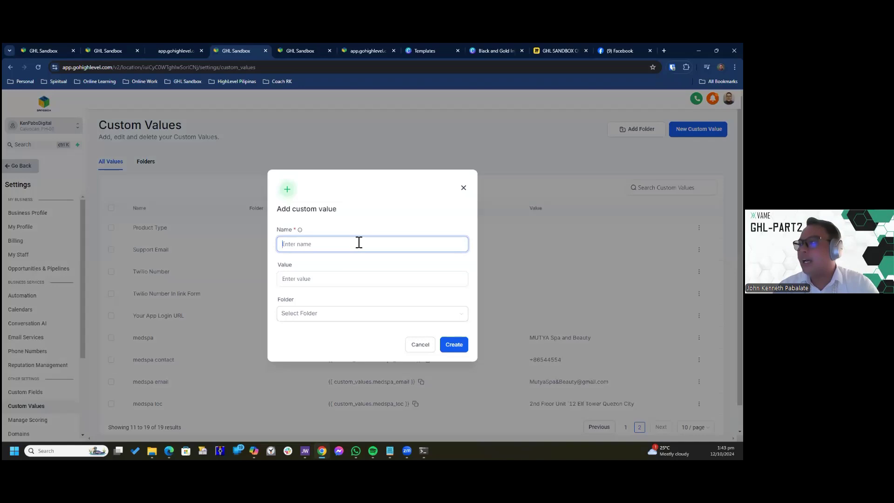
pyautogui.write('Locatio')
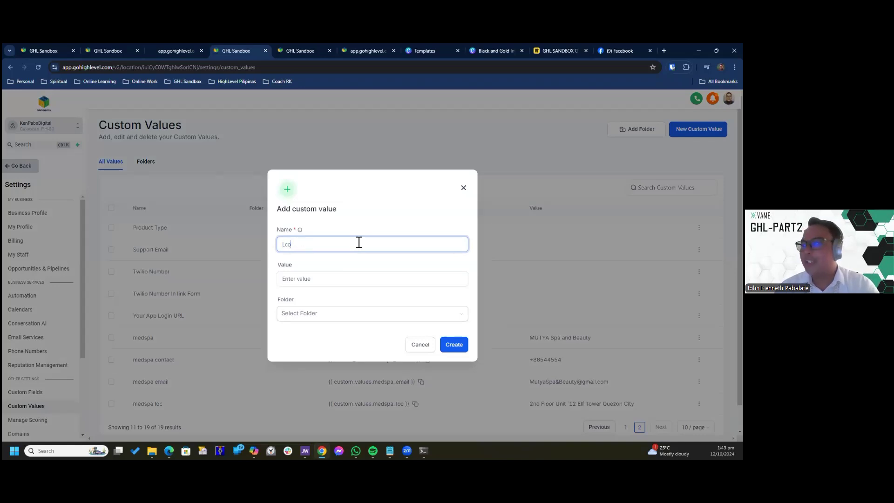
pyautogui.press('BackSpace')
pyautogui.press('BackSpace')
pyautogui.write('ocation')
pyautogui.press('Tab')
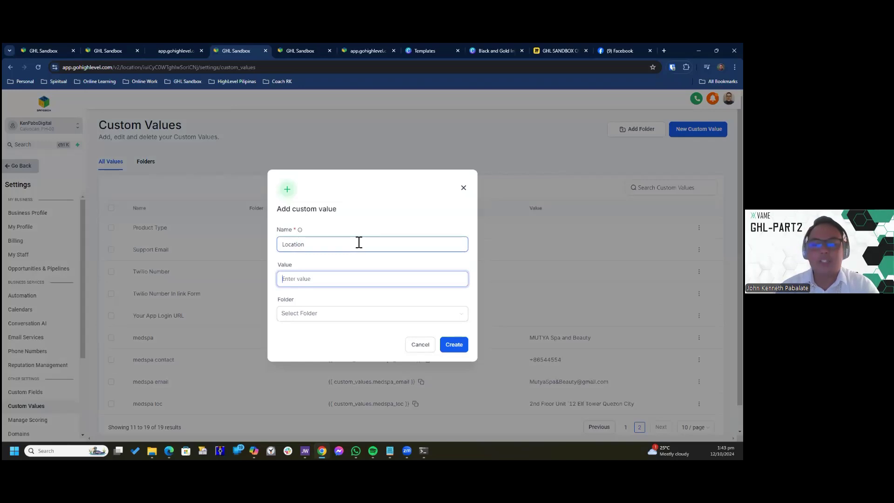
pyautogui.write('Mand')
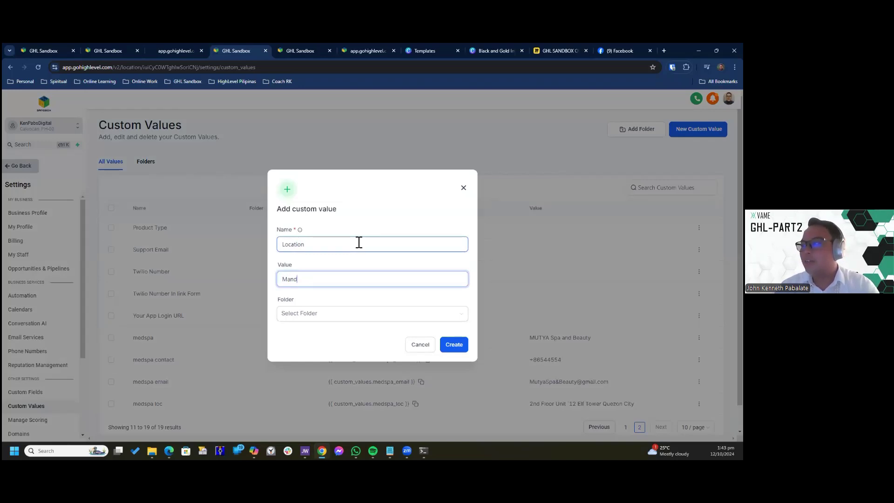
pyautogui.write('aluy')
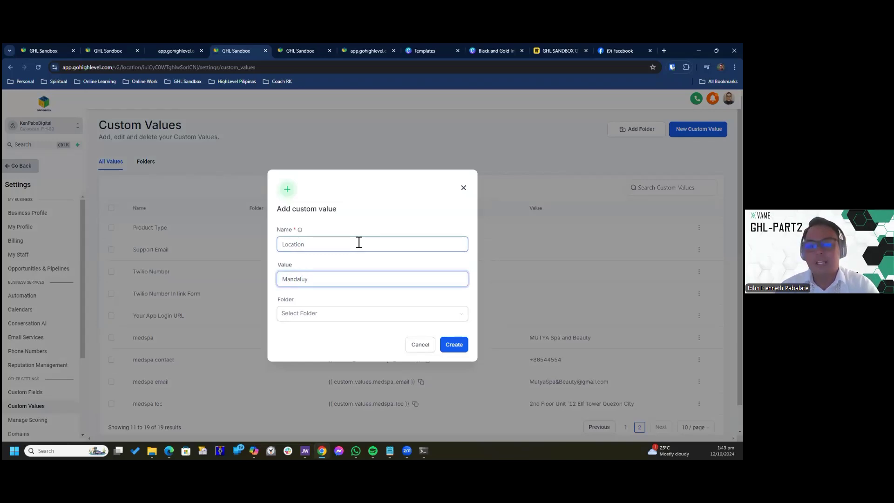
pyautogui.write('ong')
pyautogui.click(447, 344)
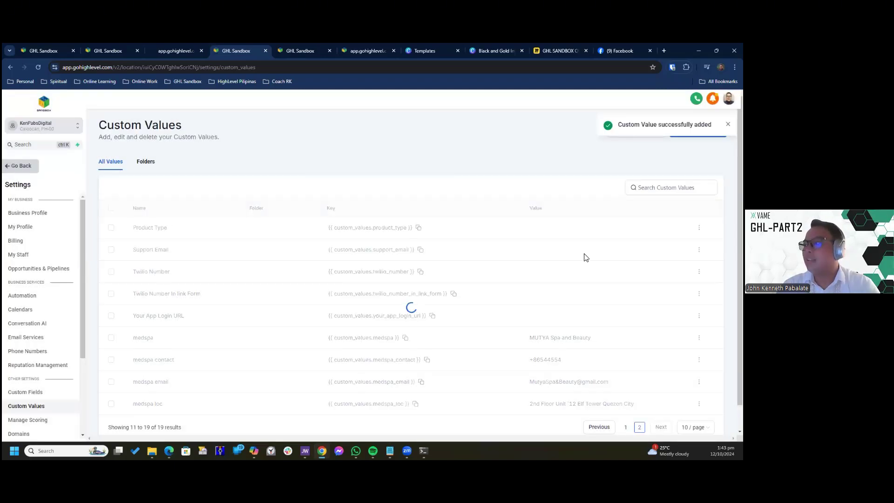
pyautogui.scroll(-1, 563, 275)
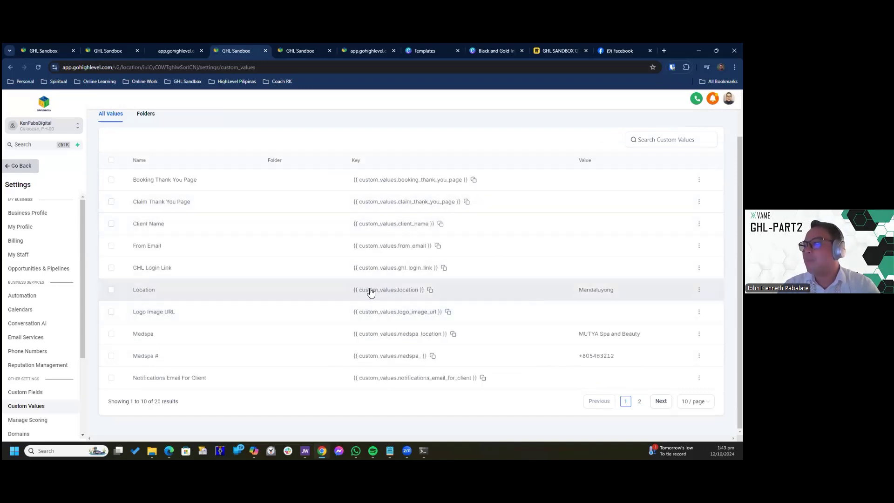
pyautogui.click(431, 293)
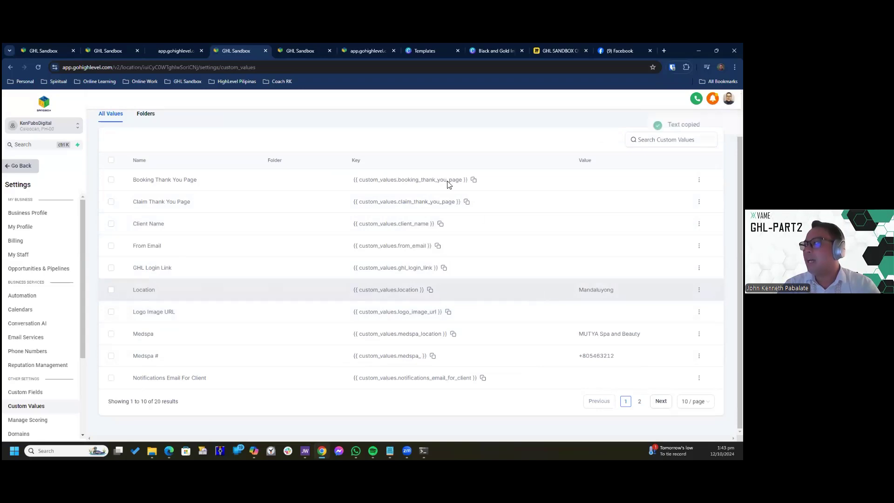
# - In the page builder, replace the placeholder above "Visit us!" under Location & Contact with {{ custom_values.location }} and save the page
pyautogui.click(173, 47)
pyautogui.click(124, 54)
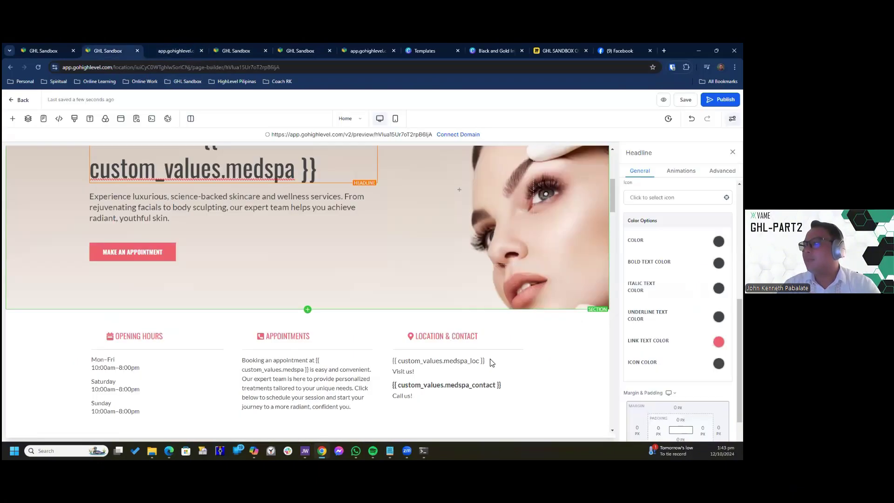
pyautogui.scroll(-2, 486, 316)
pyautogui.moveTo(427, 285); pyautogui.dragTo(434, 290)
pyautogui.hotkey('ctrl', 'a')
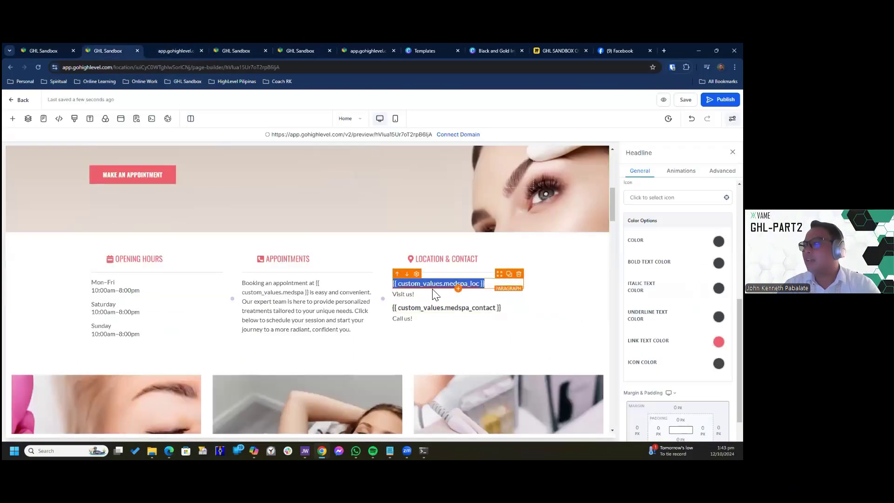
pyautogui.hotkey('ctrl', 'v')
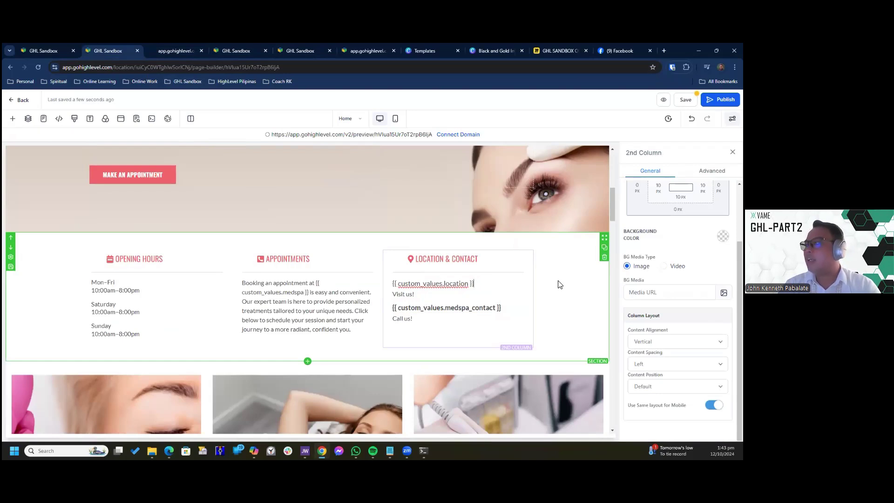
pyautogui.click(560, 285)
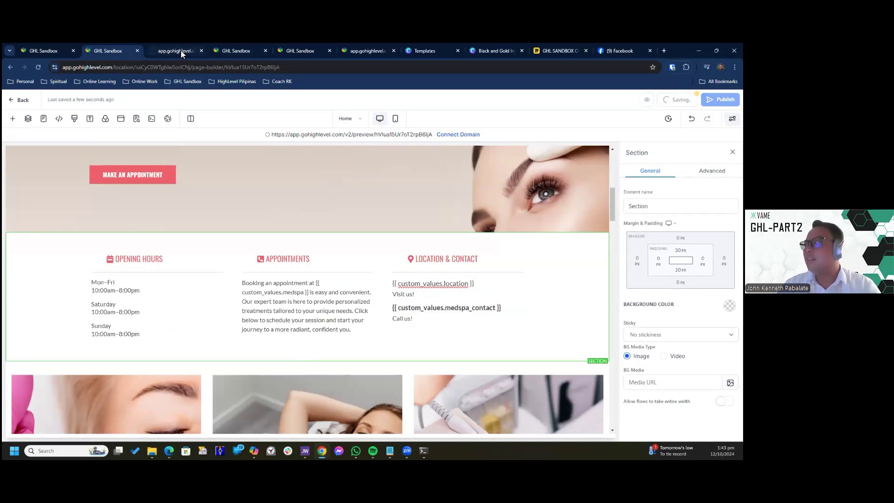
# - Check the Location & Contact details in the existing page preview, then return to the page builder and close that preview
pyautogui.moveTo(181, 50)
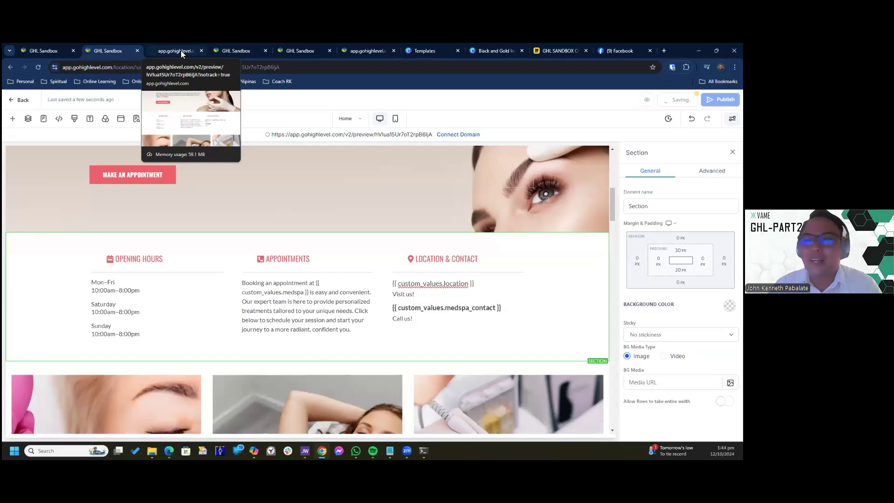
pyautogui.click(181, 50)
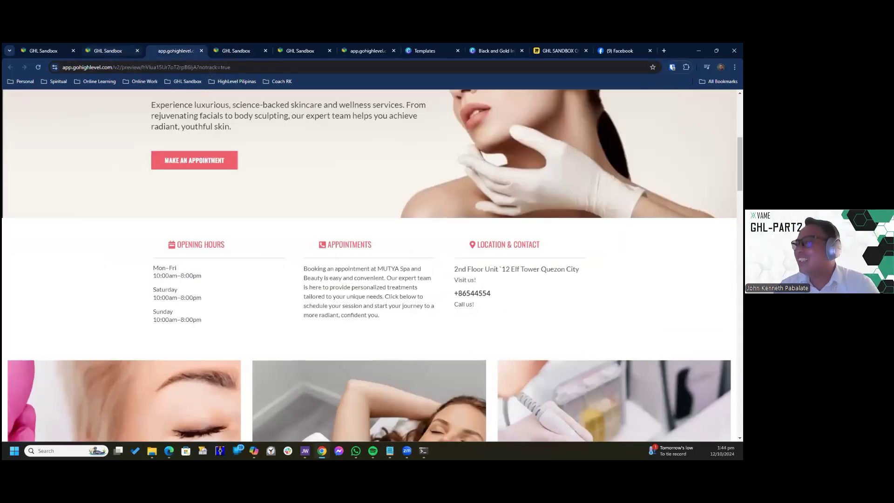
pyautogui.hotkey('ctrl', 'shift', 'Tab')
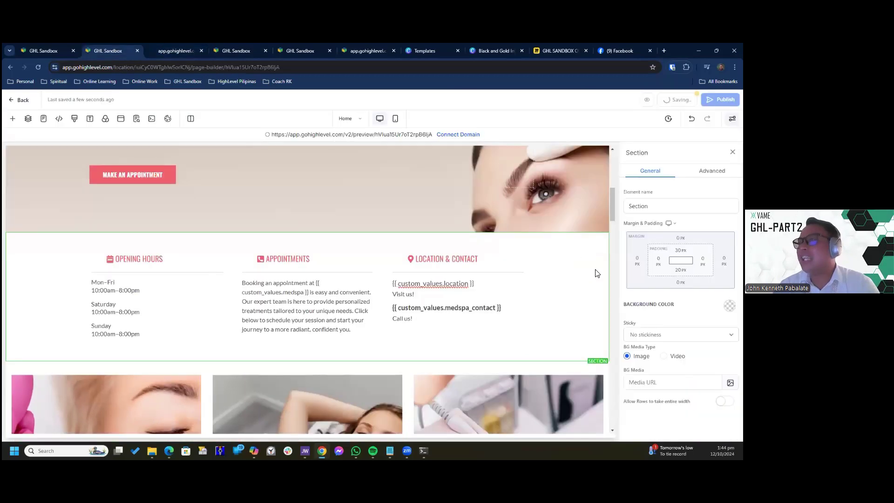
pyautogui.middleClick(185, 54)
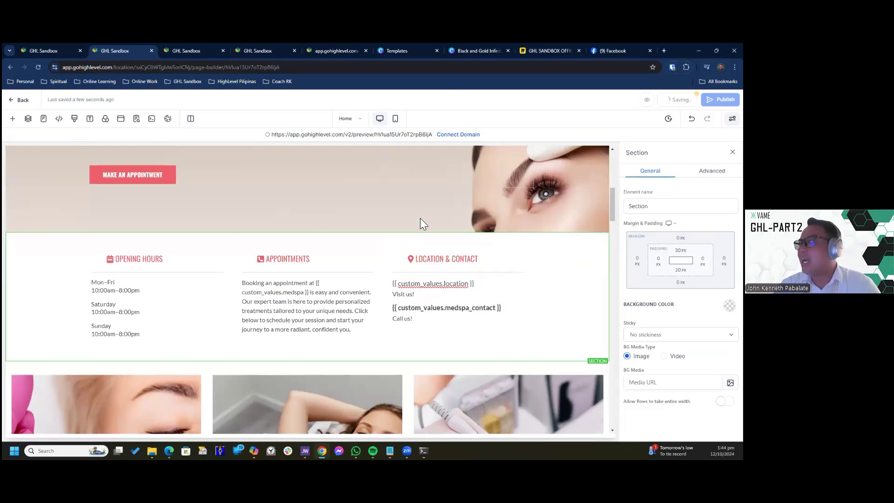
pyautogui.scroll(2, 597, 316)
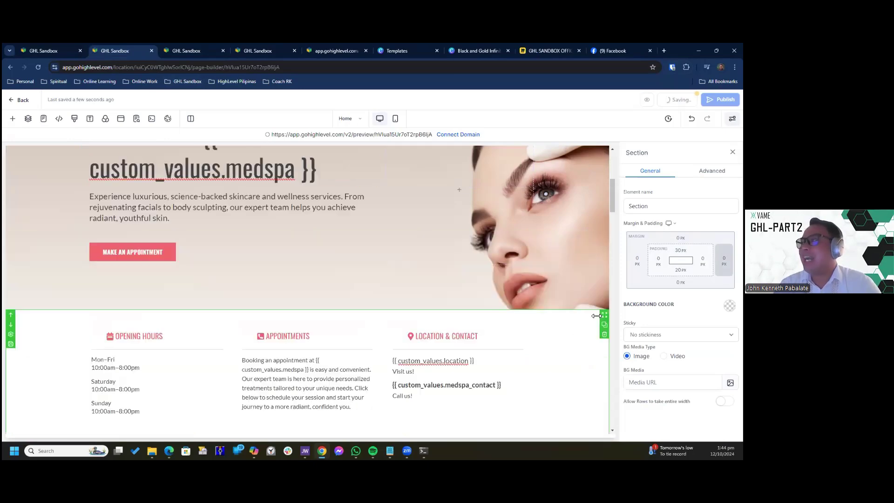
pyautogui.scroll(4, 597, 316)
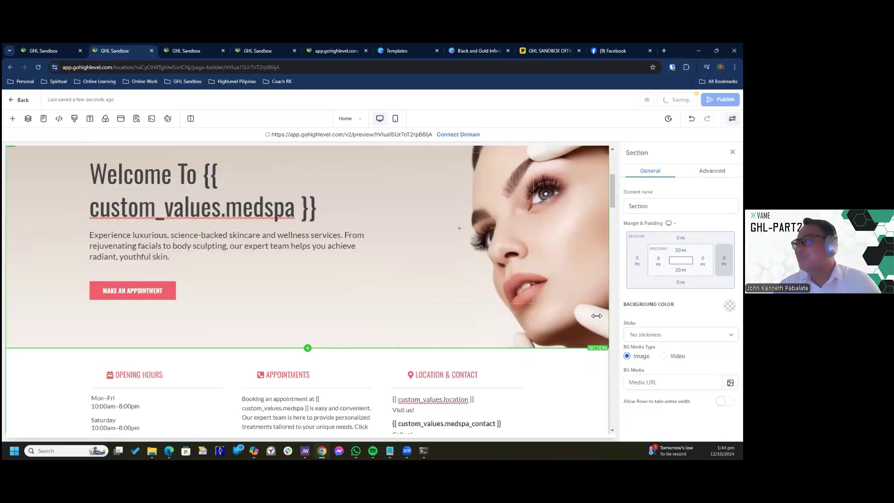
pyautogui.scroll(-1, 597, 316)
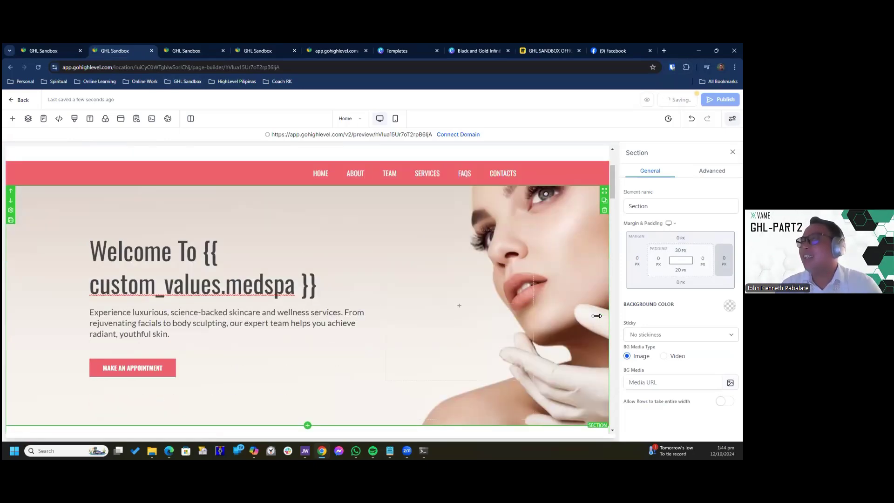
pyautogui.scroll(-5, 596, 316)
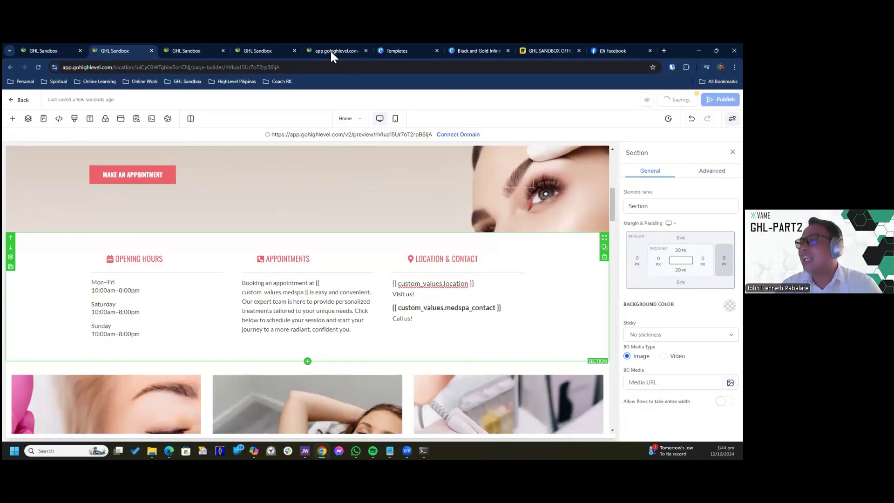
pyautogui.click(208, 51)
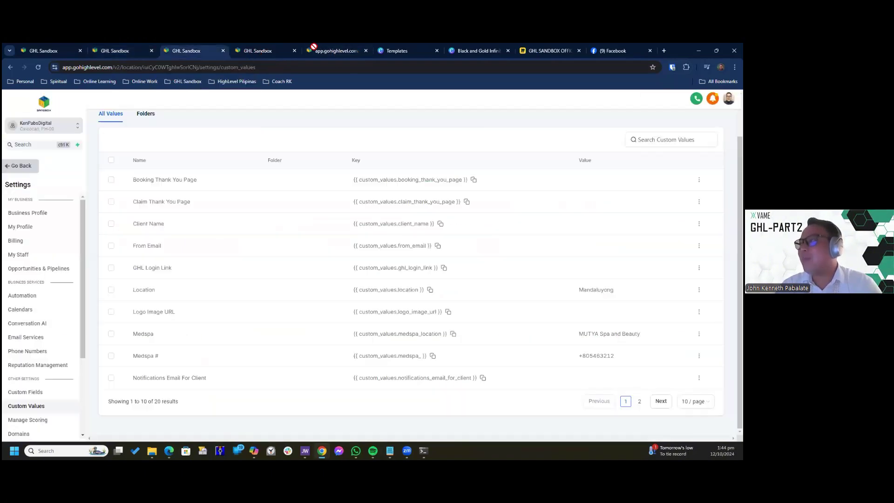
pyautogui.click(314, 51)
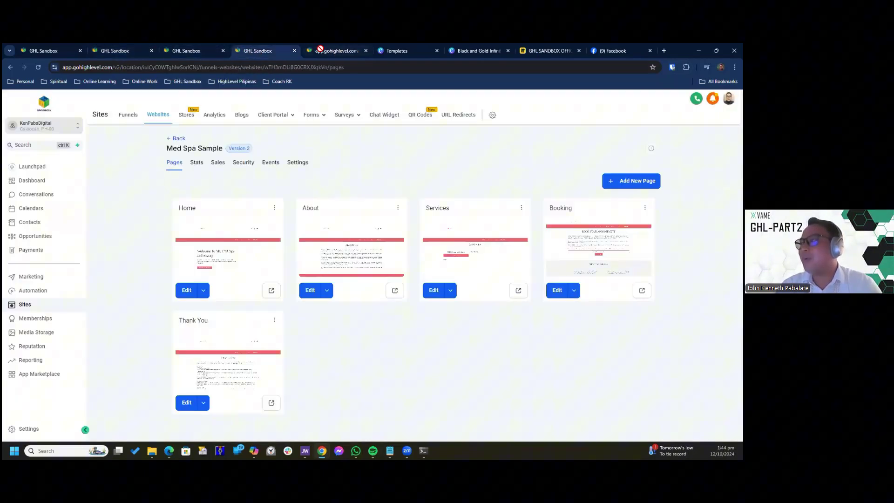
pyautogui.click(116, 52)
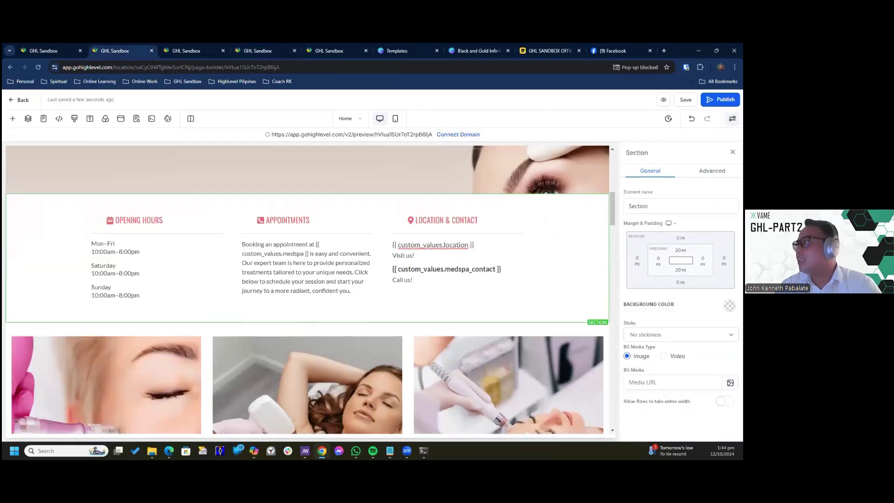
# - Open a fresh preview of the Home page and check the location text under Location & Contact
pyautogui.click(353, 134)
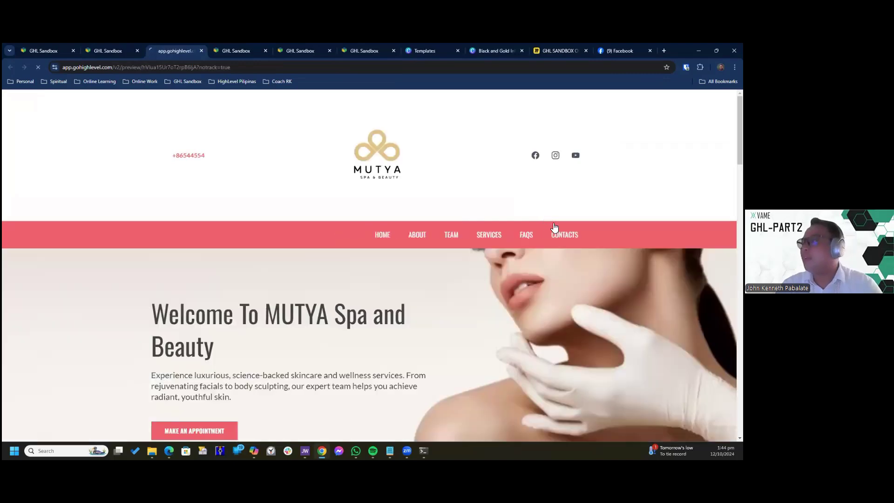
pyautogui.scroll(-5, 488, 271)
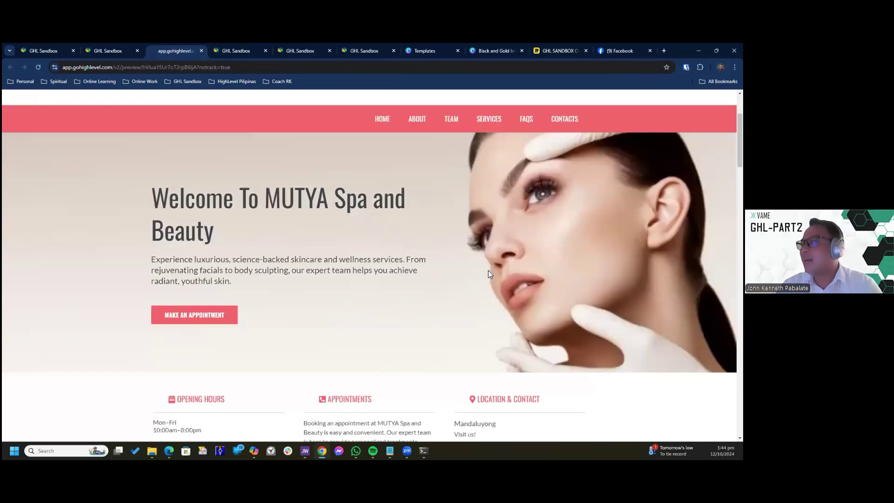
pyautogui.scroll(1, 484, 230)
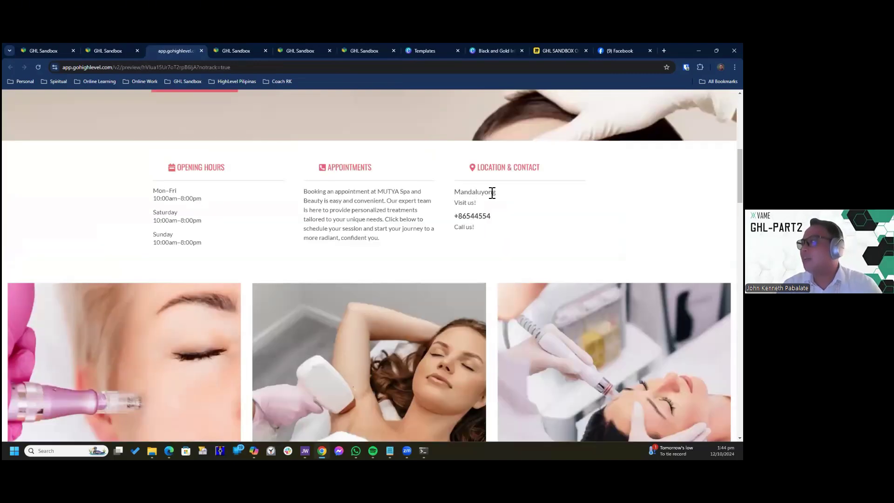
pyautogui.doubleClick(514, 198)
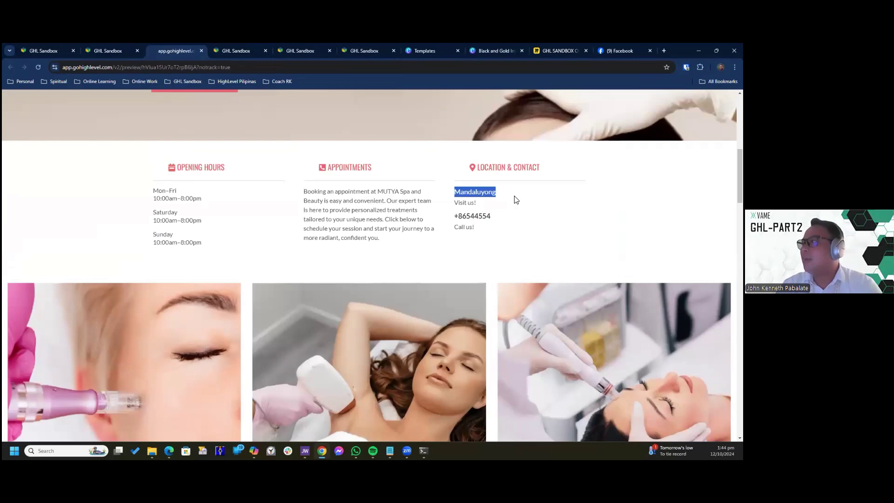
pyautogui.click(487, 200)
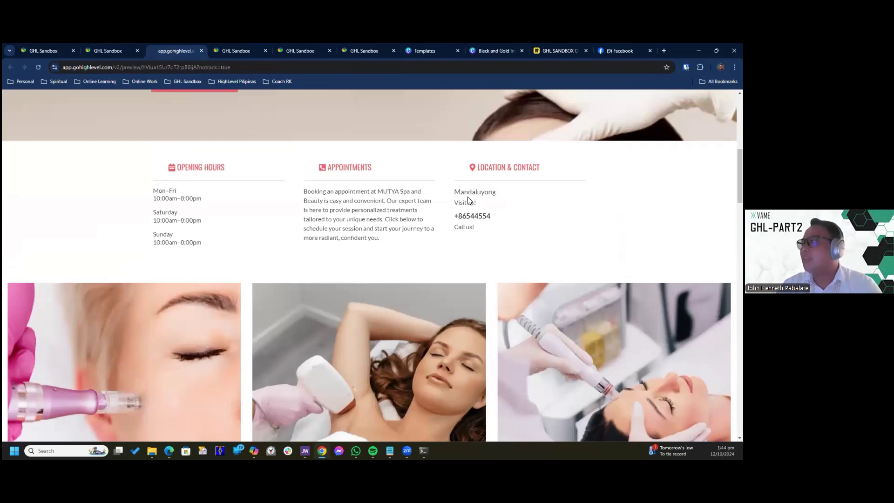
pyautogui.tripleClick(492, 206)
pyautogui.click(496, 190)
pyautogui.moveTo(493, 191); pyautogui.dragTo(389, 172)
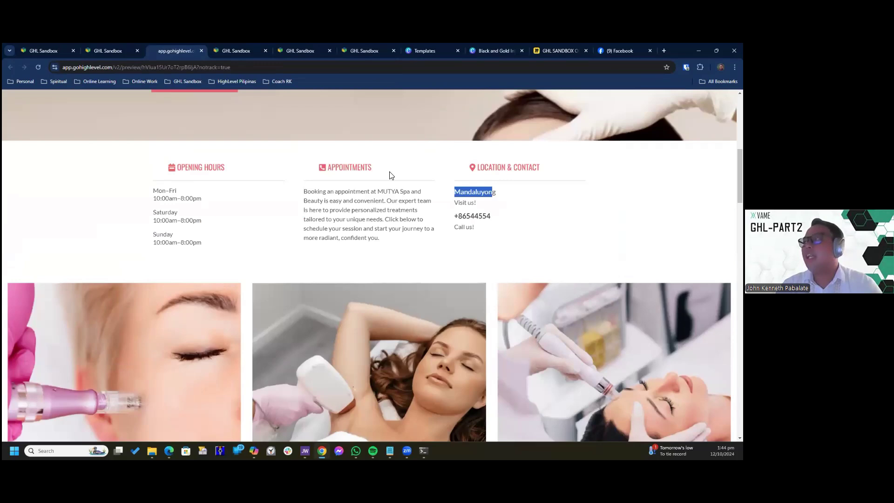
# - Return to the page builder, undo the last change, and select the location placeholder paragraph
pyautogui.click(121, 49)
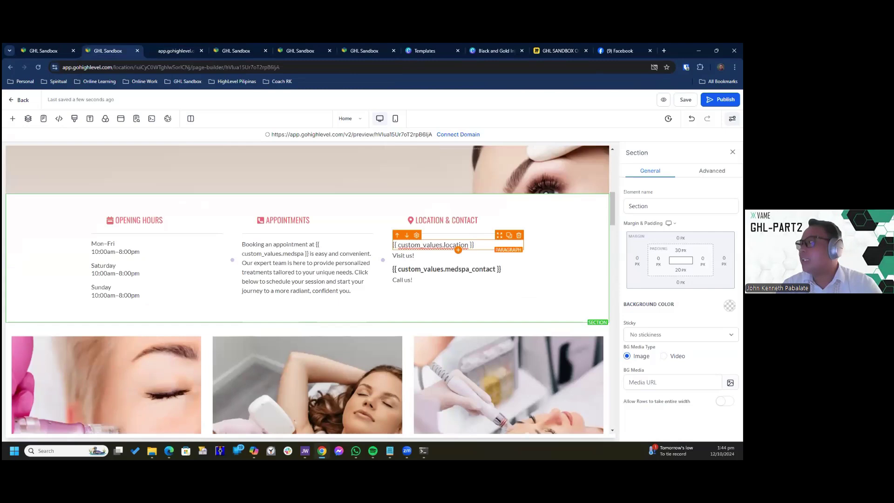
pyautogui.click(691, 118)
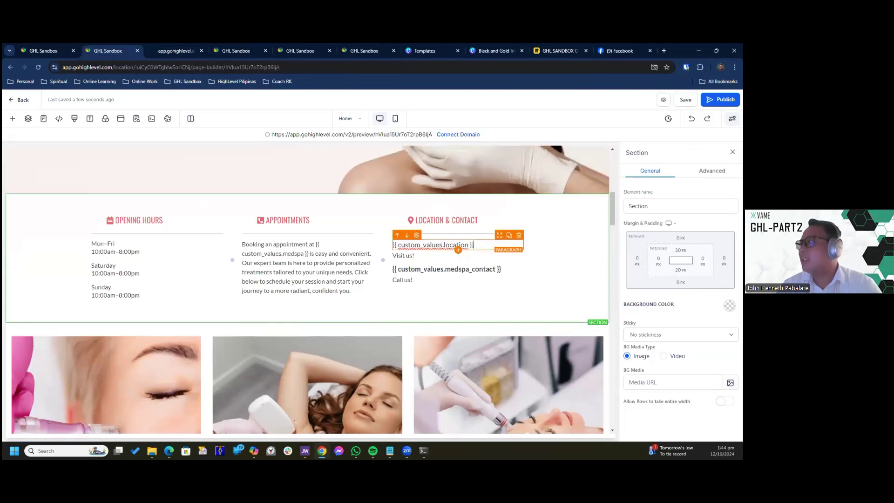
pyautogui.click(447, 247)
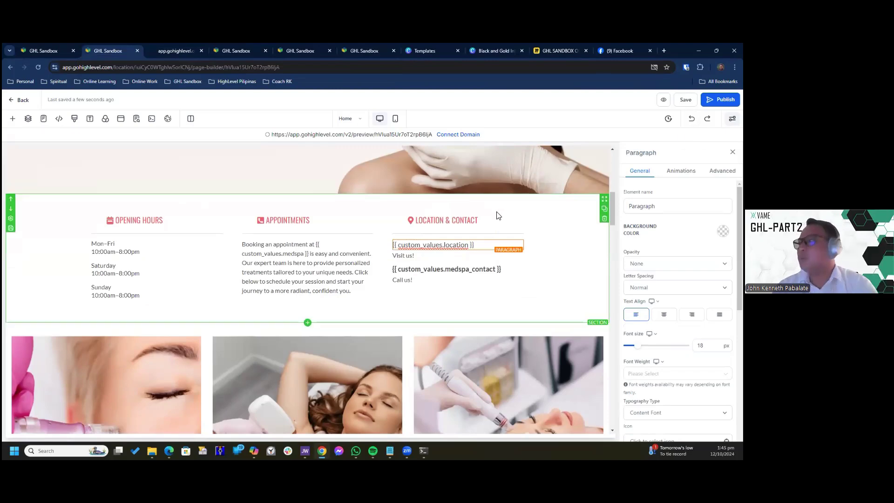
# - Review the page sections around the hero and highlight the description text below the welcome headline
pyautogui.scroll(-3, 497, 214)
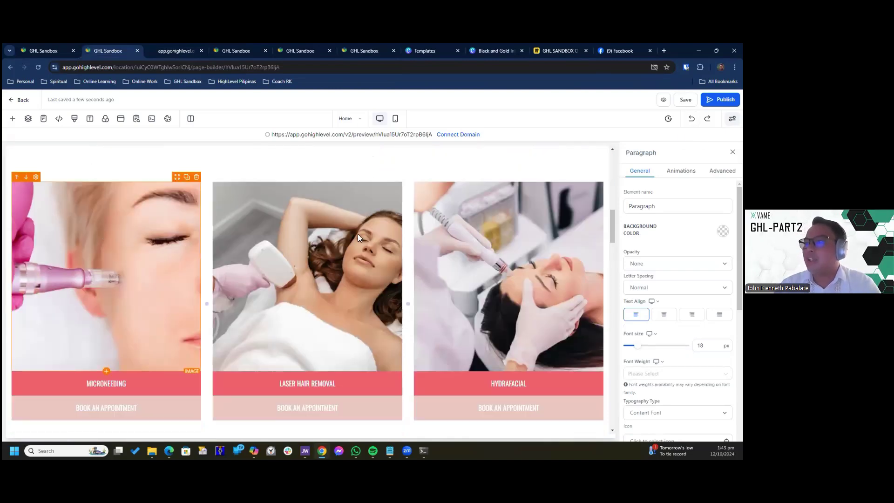
pyautogui.scroll(10, 397, 335)
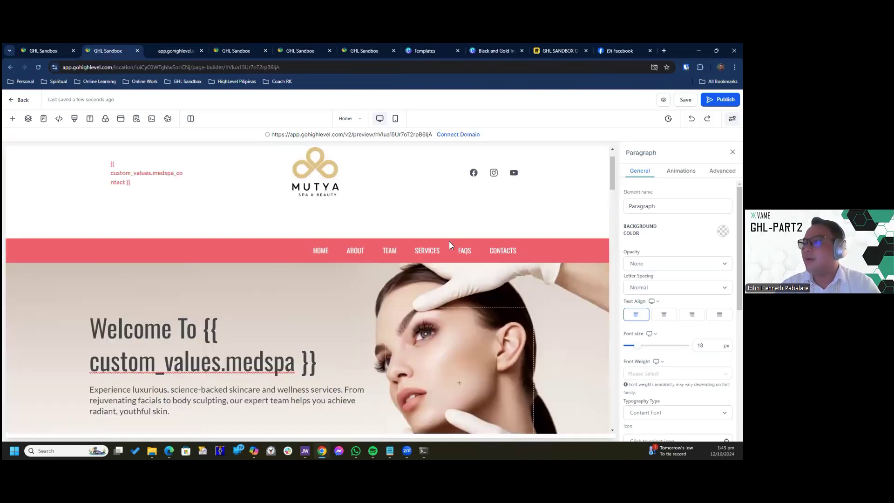
pyautogui.scroll(-2, 292, 282)
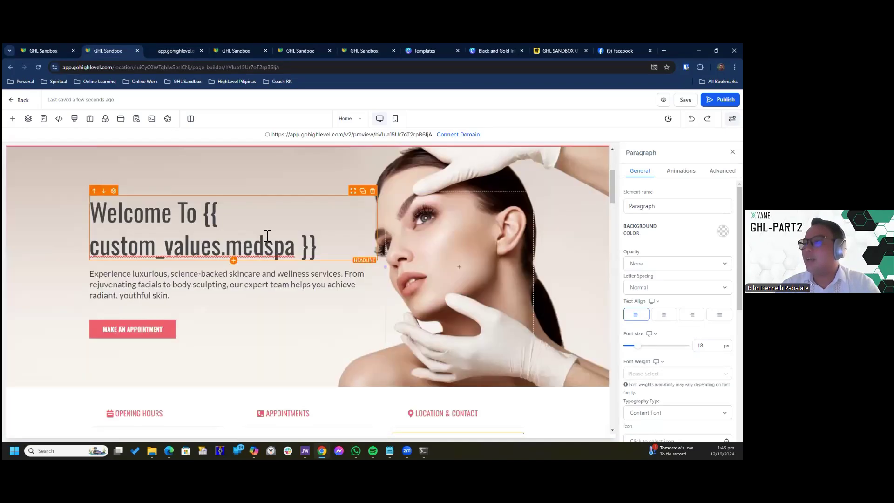
pyautogui.moveTo(93, 274); pyautogui.dragTo(171, 296)
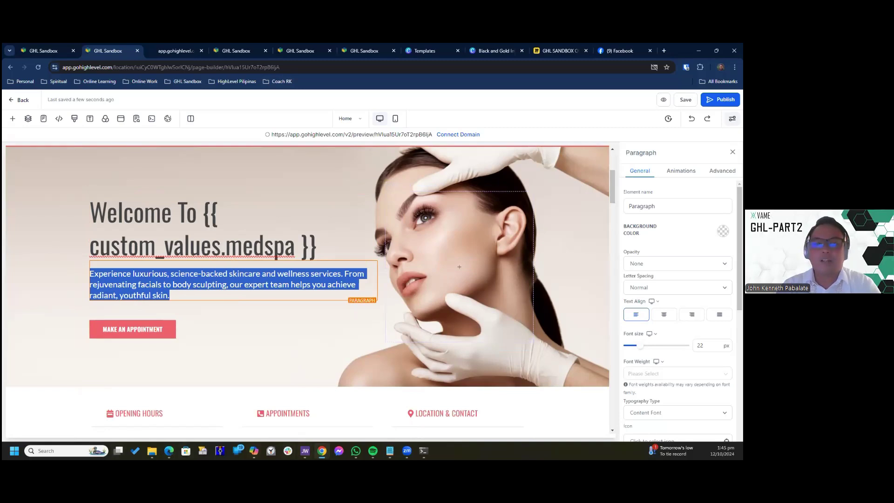
# - Switch to Copilot and send the prompt "give a headline for a medspa that is eyecatching"
pyautogui.hotkey('alt', 'Tab')
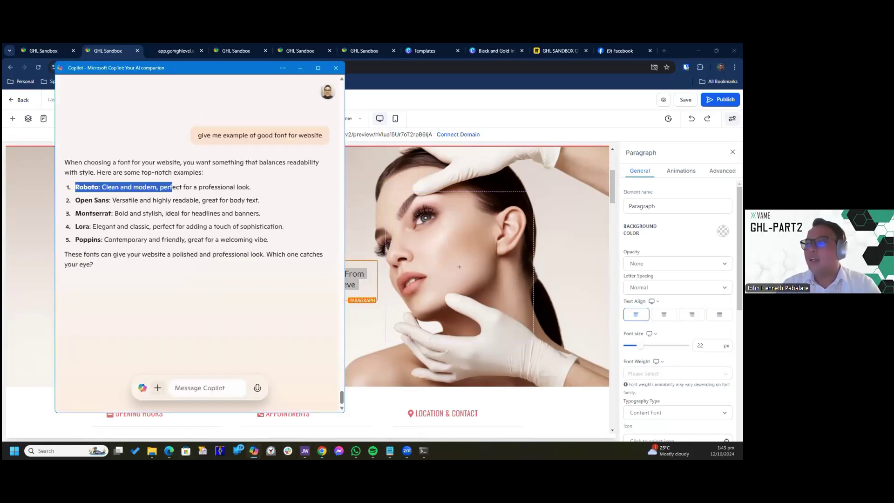
pyautogui.click(199, 401)
pyautogui.write('gev')
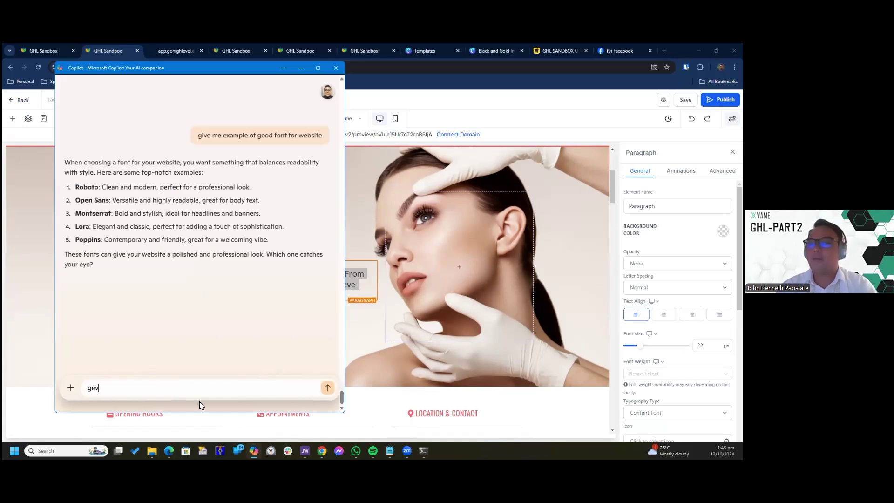
pyautogui.press('BackSpace')
pyautogui.press('BackSpace')
pyautogui.write('ive ')
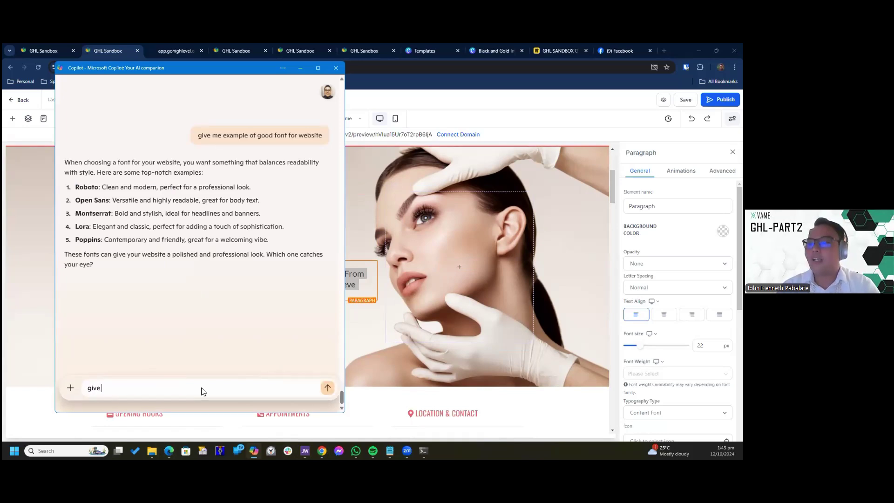
pyautogui.write('aa')
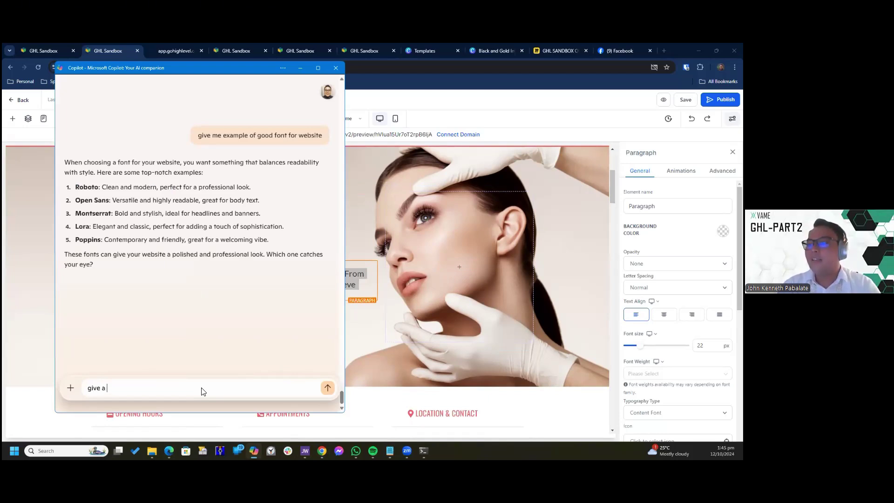
pyautogui.write('hea')
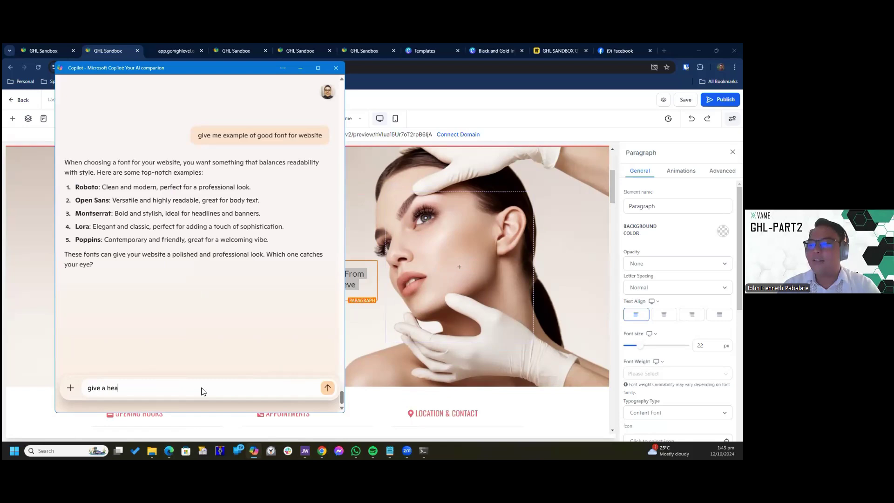
pyautogui.write('dline for')
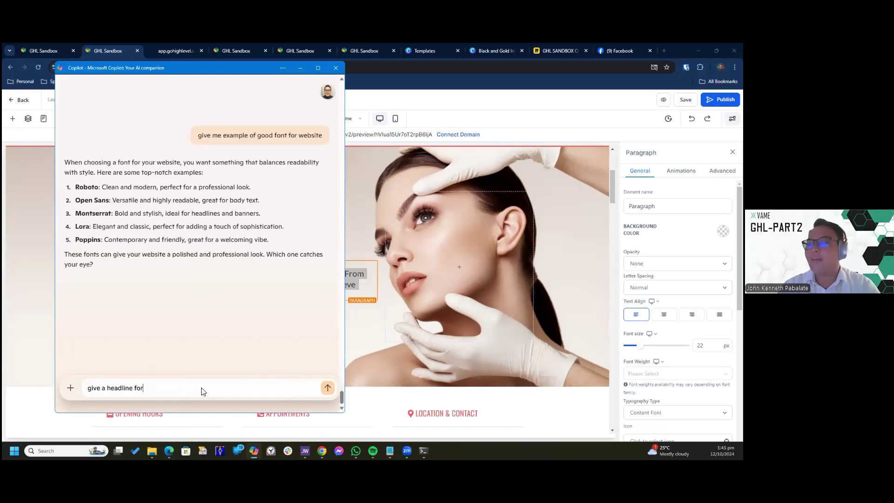
pyautogui.write(' a meds')
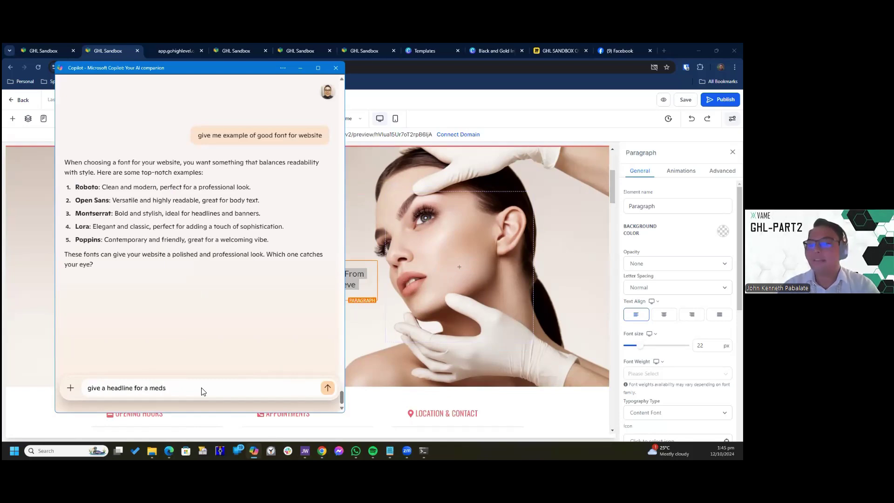
pyautogui.write('pa')
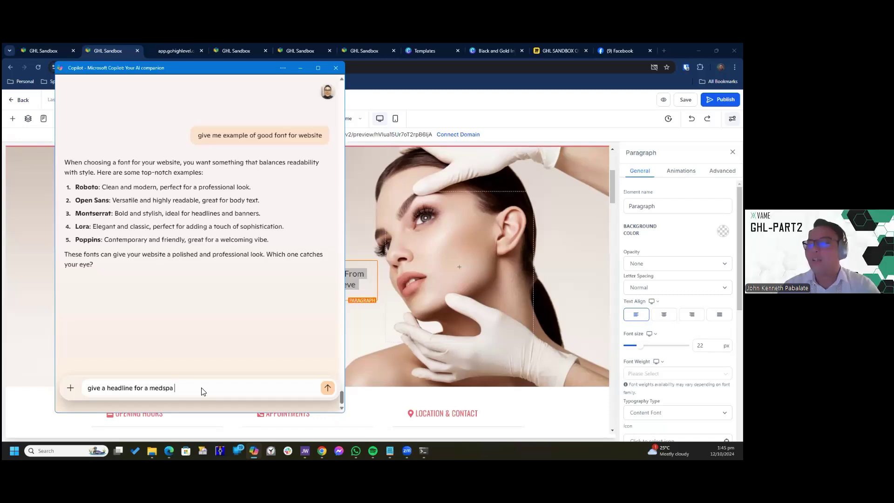
pyautogui.write(' that is eyecatching')
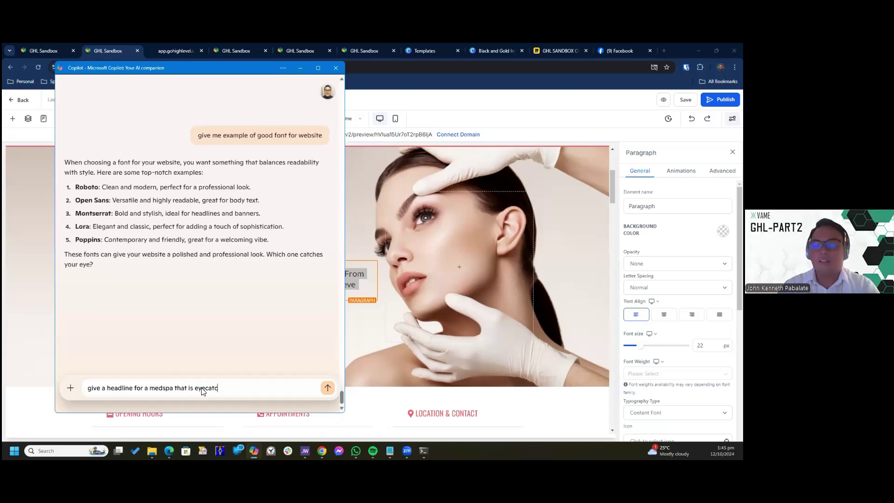
pyautogui.press('Return')
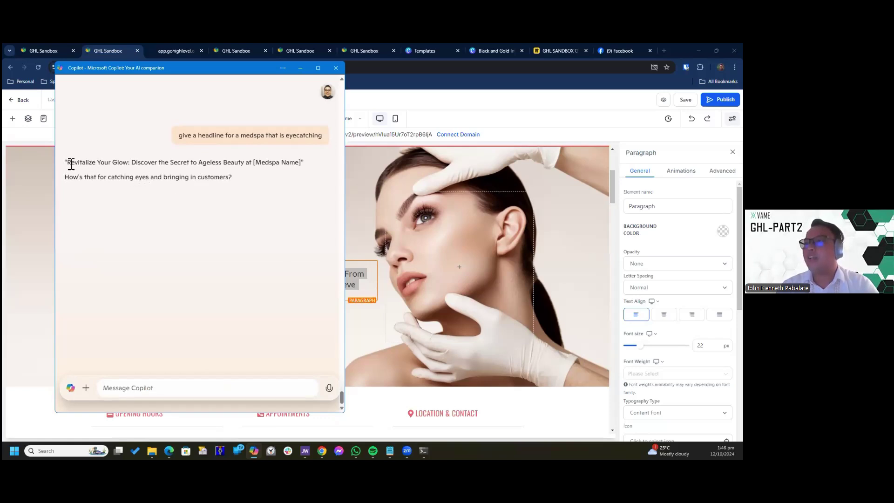
# - Highlight the start of the suggested headline and ask Copilot to "make it longer"
pyautogui.moveTo(158, 163); pyautogui.dragTo(70, 163)
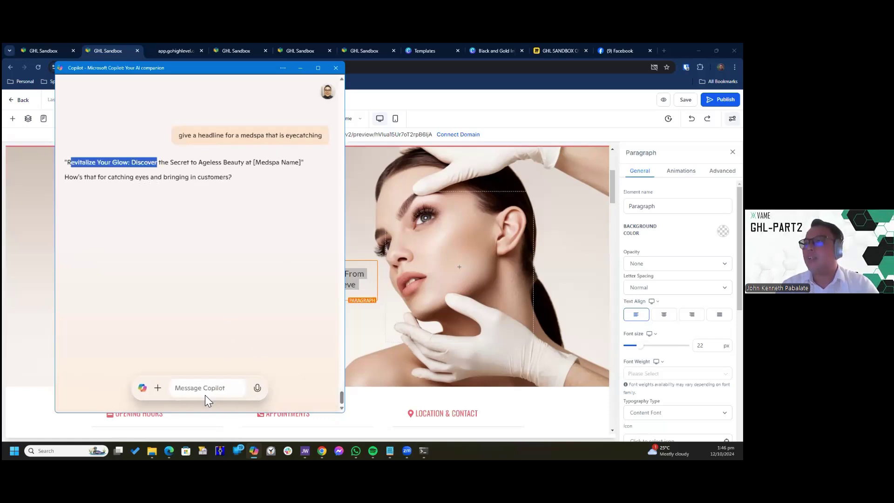
pyautogui.click(210, 384)
pyautogui.write('make it l')
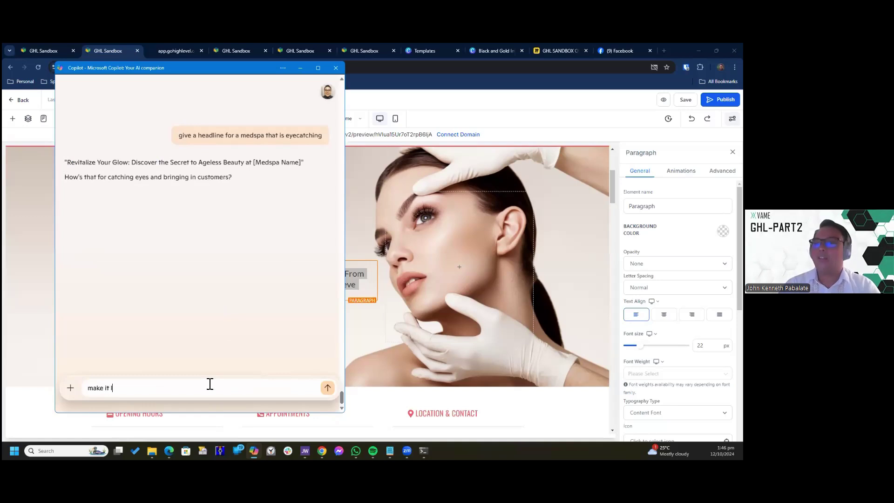
pyautogui.write('onger')
pyautogui.press('Return')
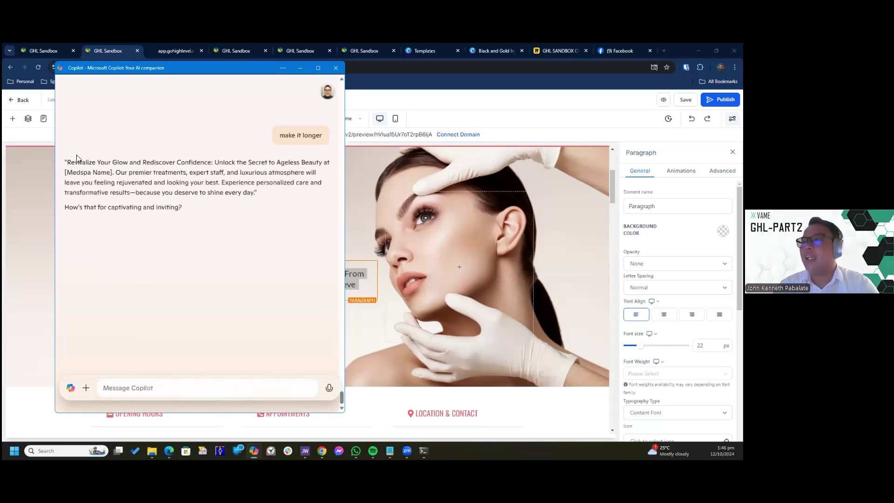
# - Highlight the longer headline text, then switch to Notepad and paste {{ custom_values.location }} into the empty note
pyautogui.moveTo(67, 163); pyautogui.dragTo(260, 196)
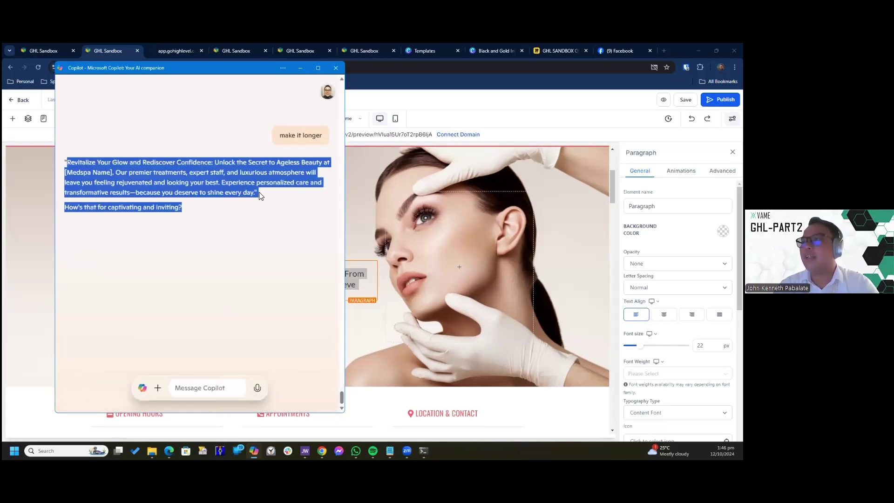
pyautogui.click(324, 243)
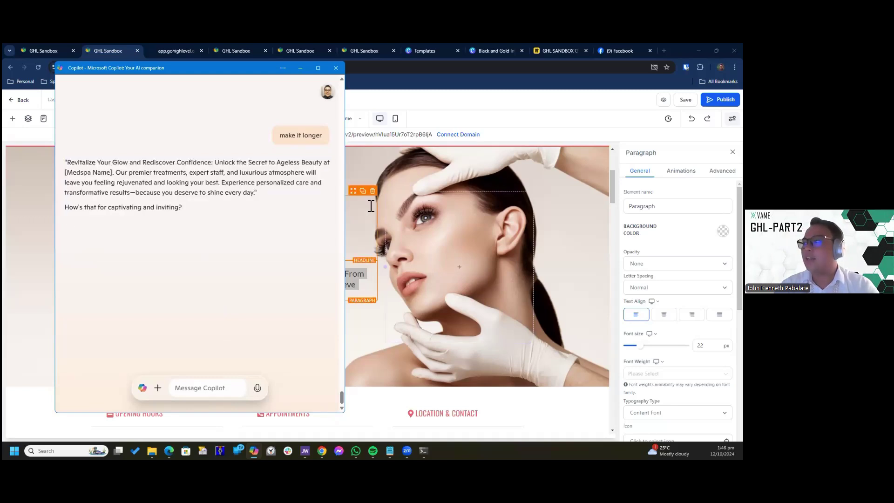
pyautogui.click(551, 114)
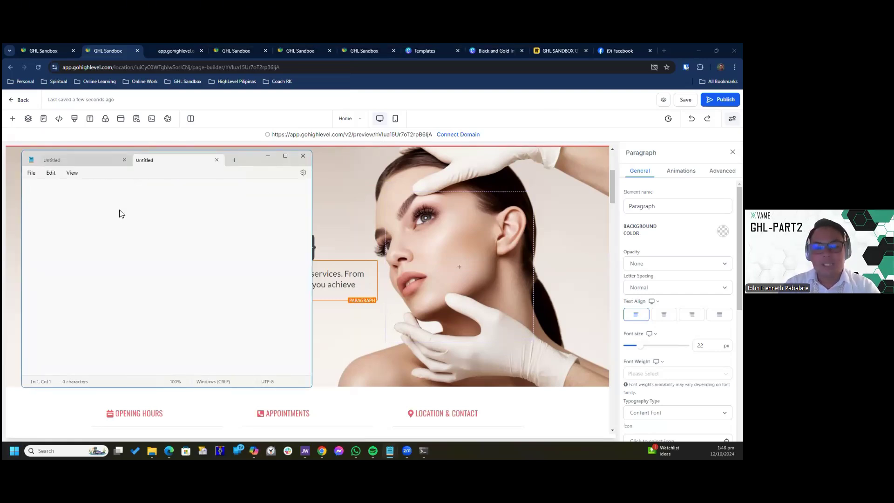
pyautogui.write('{{ custom_values.location }}')
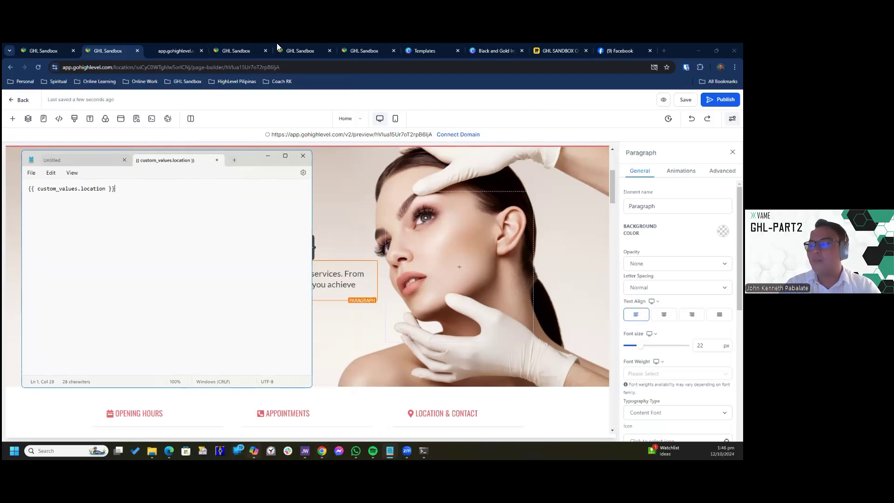
# - Move the Copilot window beside Notepad and copy its longer headline text into a new Notepad note
pyautogui.hotkey('alt', 'Tab')
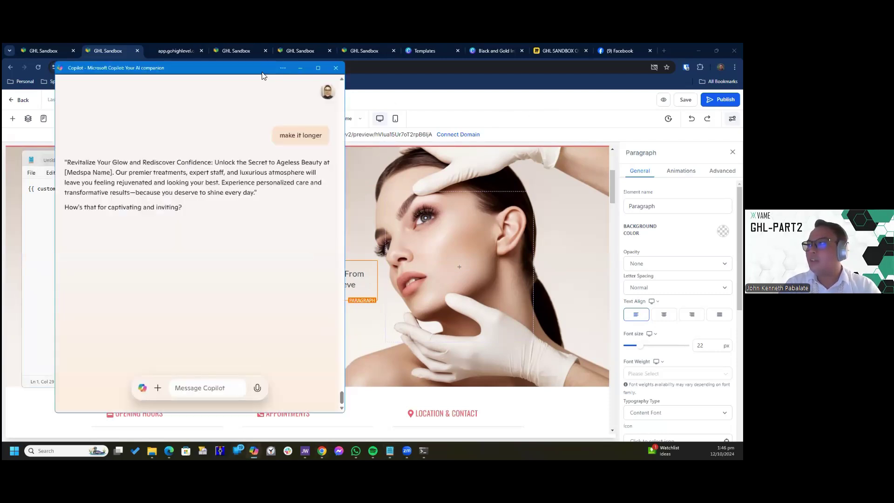
pyautogui.moveTo(263, 76); pyautogui.dragTo(551, 95)
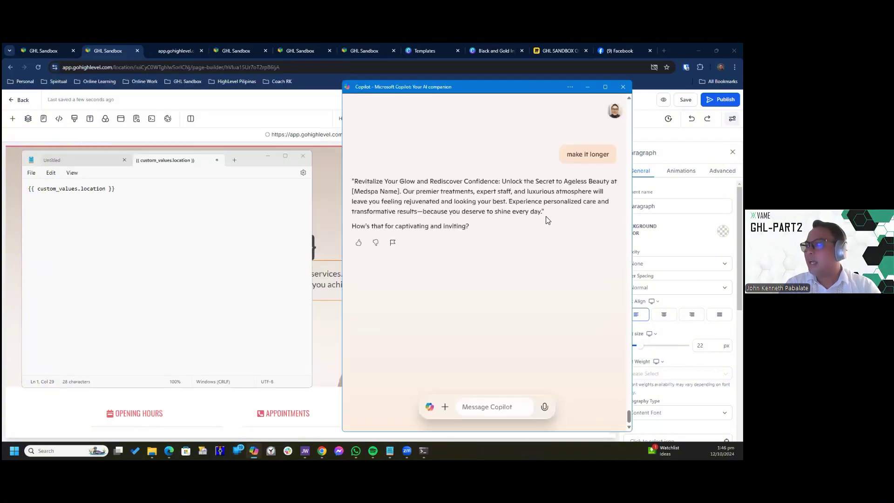
pyautogui.moveTo(544, 215); pyautogui.dragTo(566, 150)
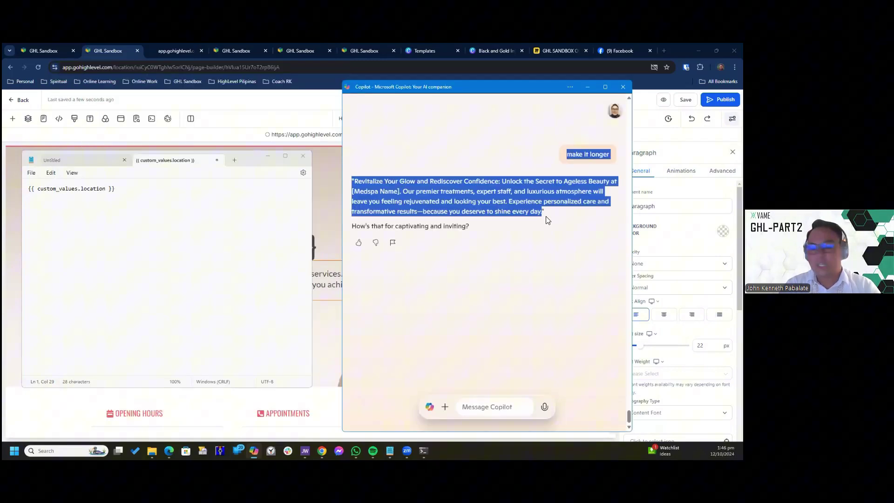
pyautogui.click(234, 167)
pyautogui.hotkey('ctrl', 'n')
pyautogui.hotkey('ctrl', 'v')
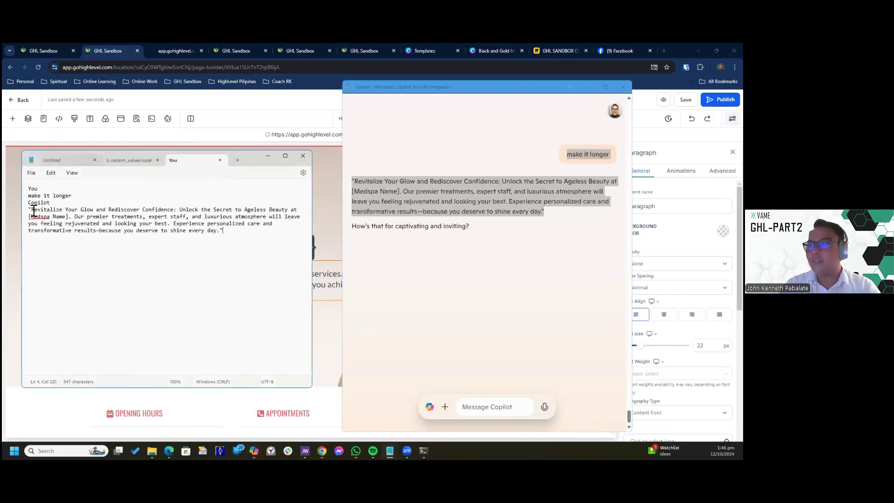
# - Delete "at [Medspa Name]" from the pasted headline text in Notepad
pyautogui.moveTo(226, 236); pyautogui.dragTo(32, 211)
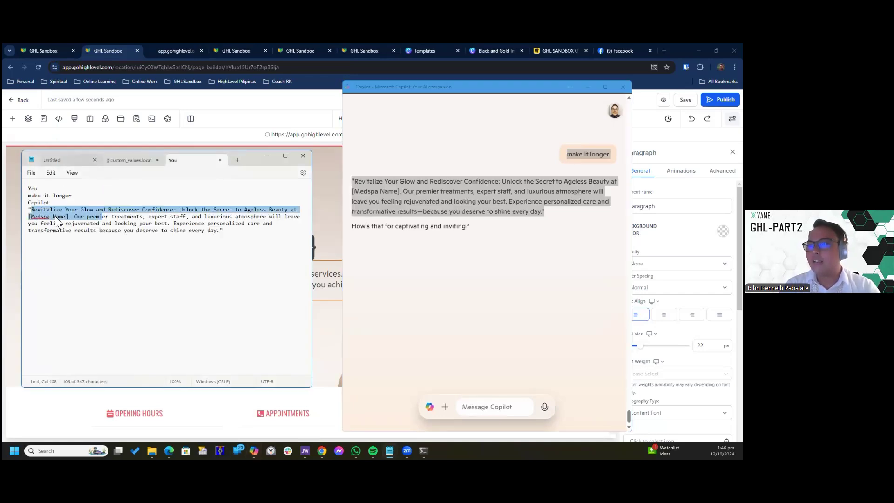
pyautogui.click(73, 217)
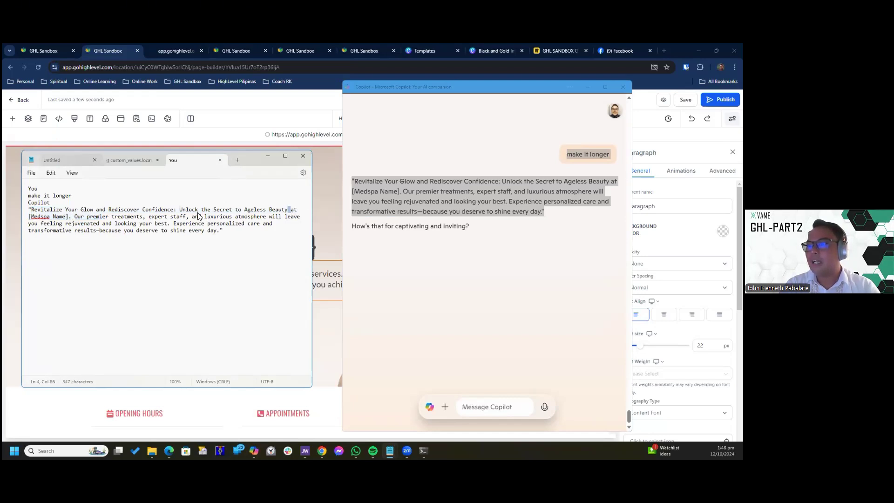
pyautogui.moveTo(291, 210); pyautogui.dragTo(70, 219)
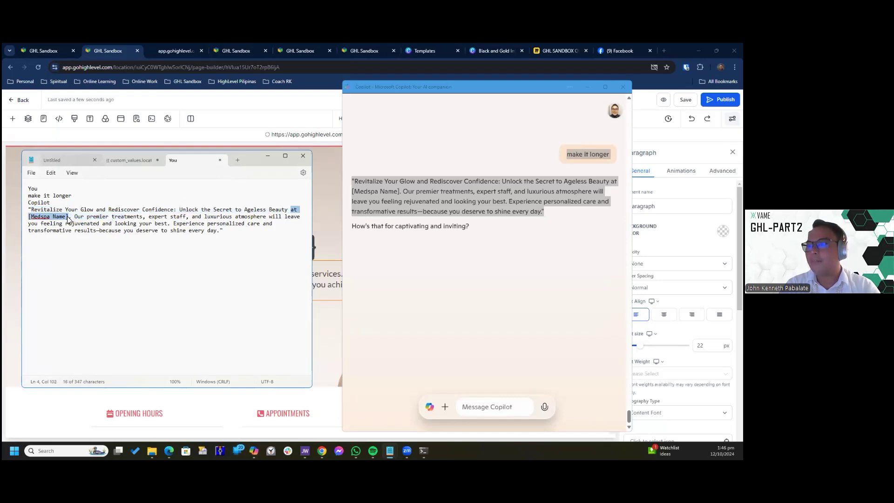
pyautogui.press('BackSpace')
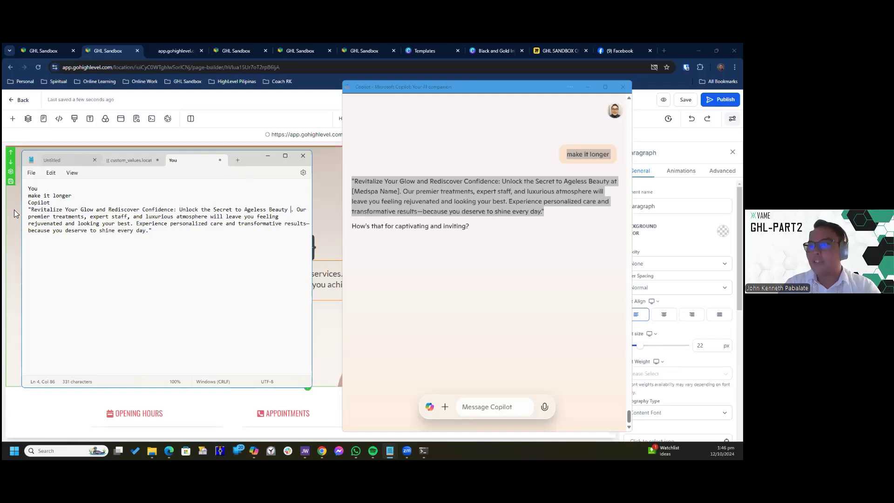
# - Copy the edited "Revitalize Your Glow" text from Notepad and replace the description paragraph below the welcome headline with it
pyautogui.moveTo(27, 210); pyautogui.dragTo(144, 246)
pyautogui.hotkey('ctrl', 'c')
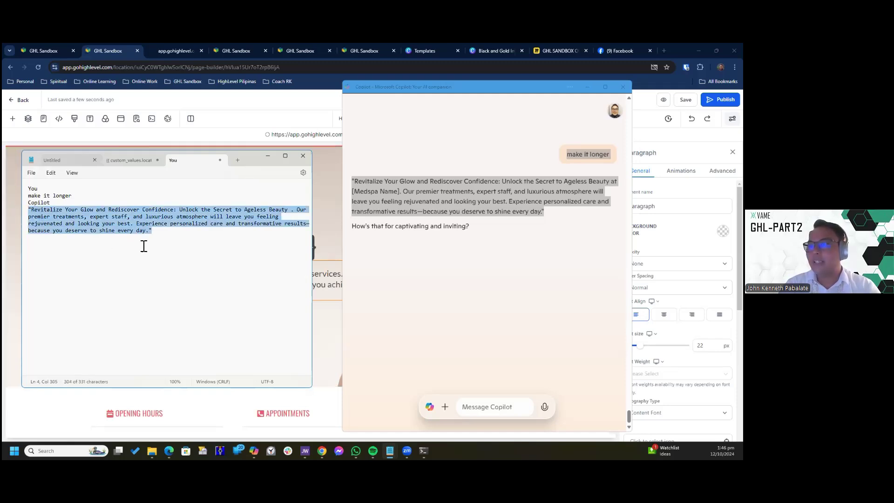
pyautogui.click(319, 167)
pyautogui.click(94, 277)
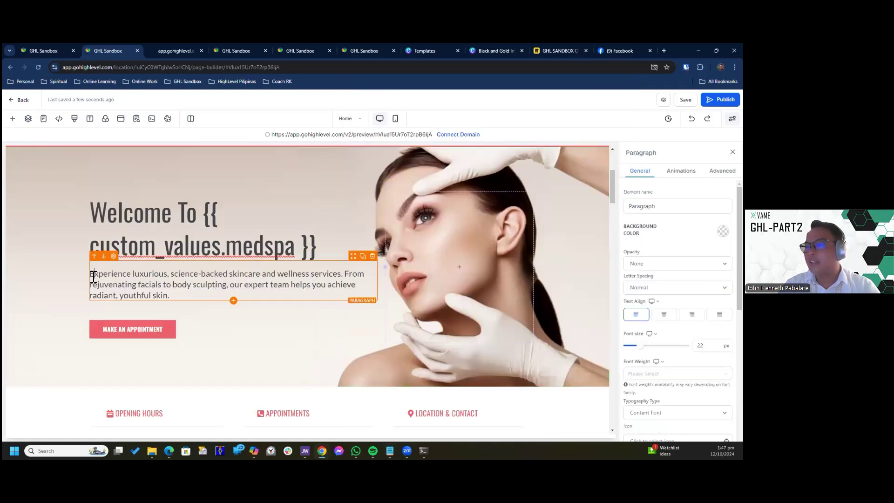
pyautogui.moveTo(93, 276); pyautogui.dragTo(202, 302)
pyautogui.hotkey('ctrl', 'v')
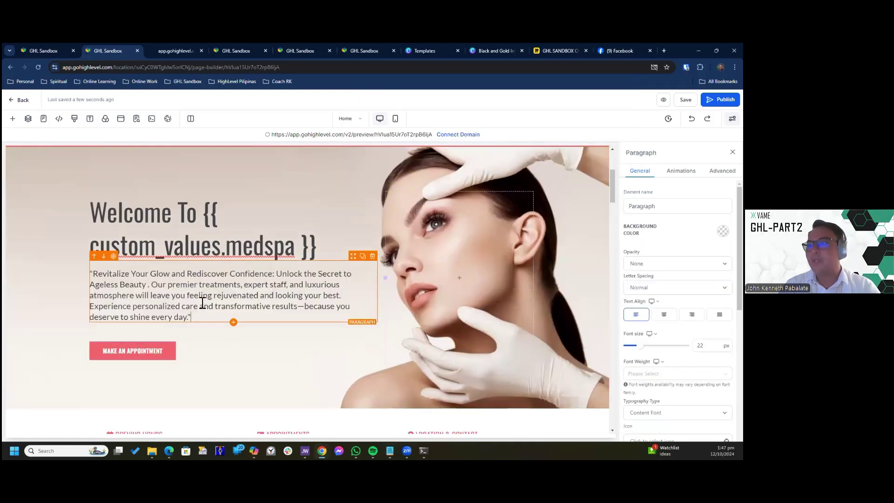
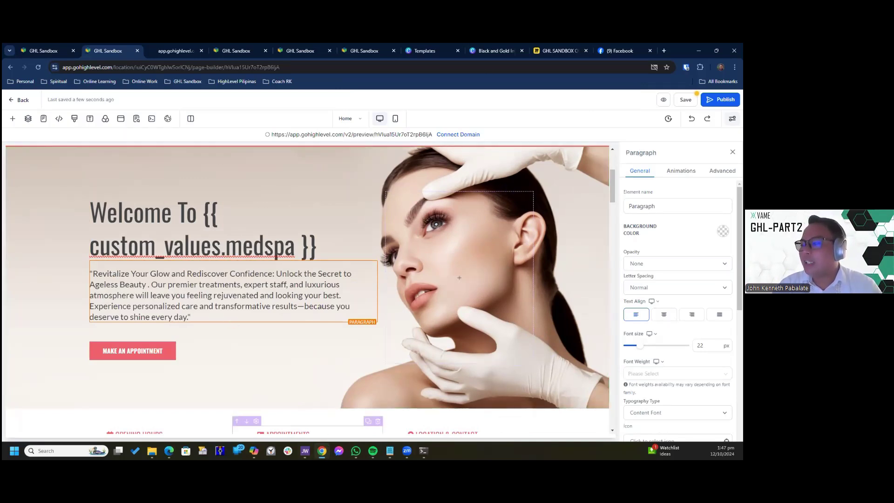
# - Switch to Copilot and try to generate an image with the prompt "create a photo of a hydrafacial session", then close Copilot
pyautogui.moveTo(258, 448)
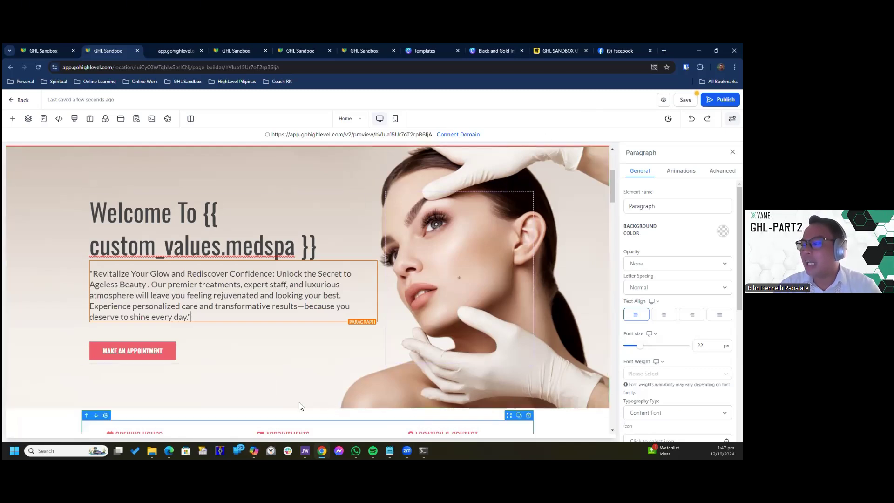
pyautogui.hotkey('alt', 'Tab')
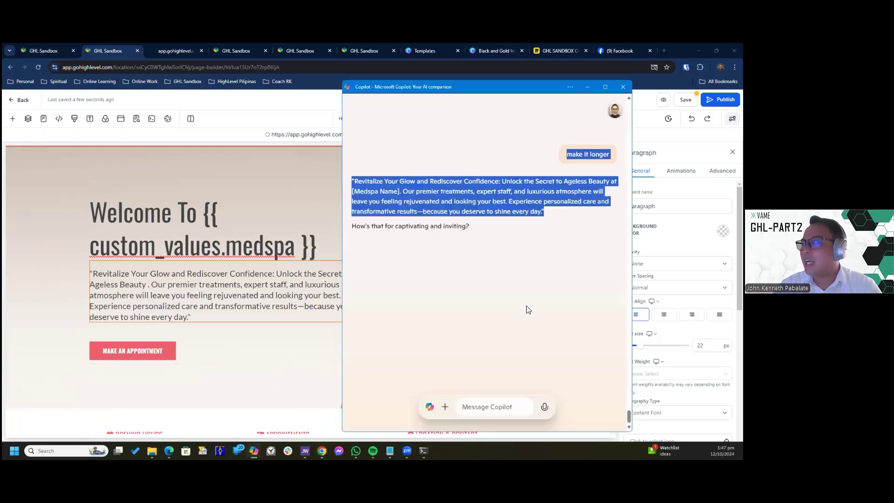
pyautogui.click(516, 407)
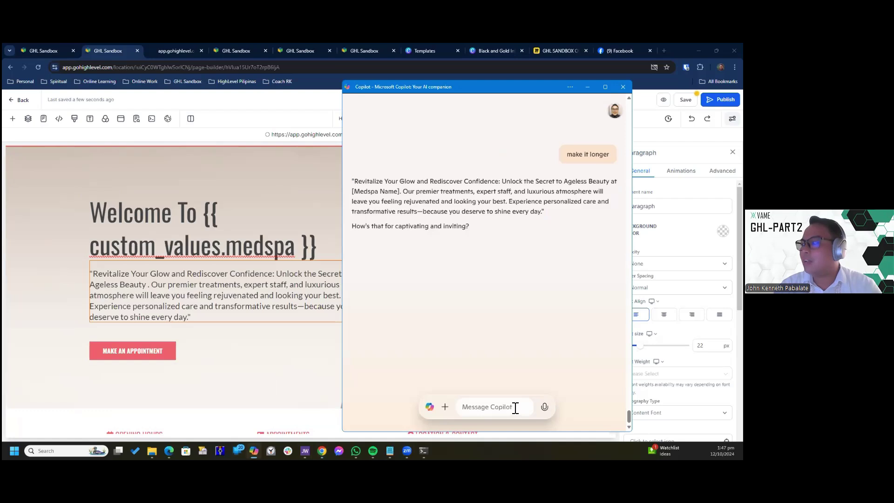
pyautogui.write('crate')
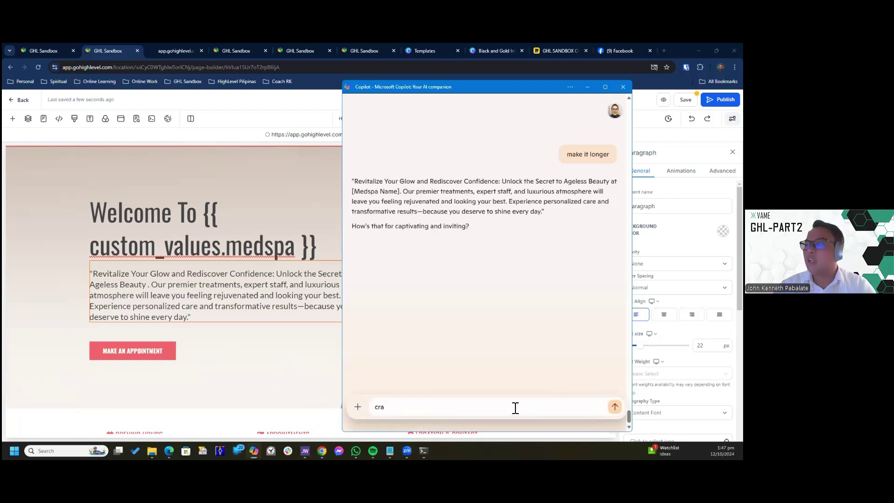
pyautogui.press('BackSpace')
pyautogui.write('eate a og')
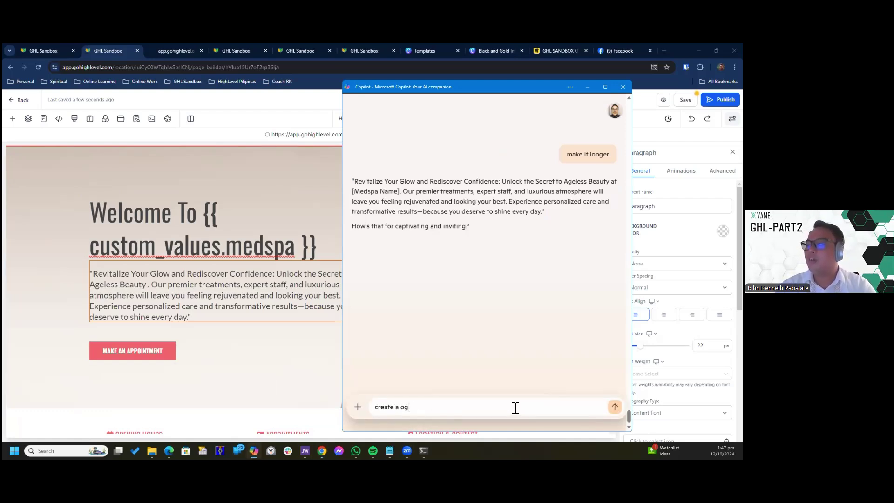
pyautogui.write(' photo ')
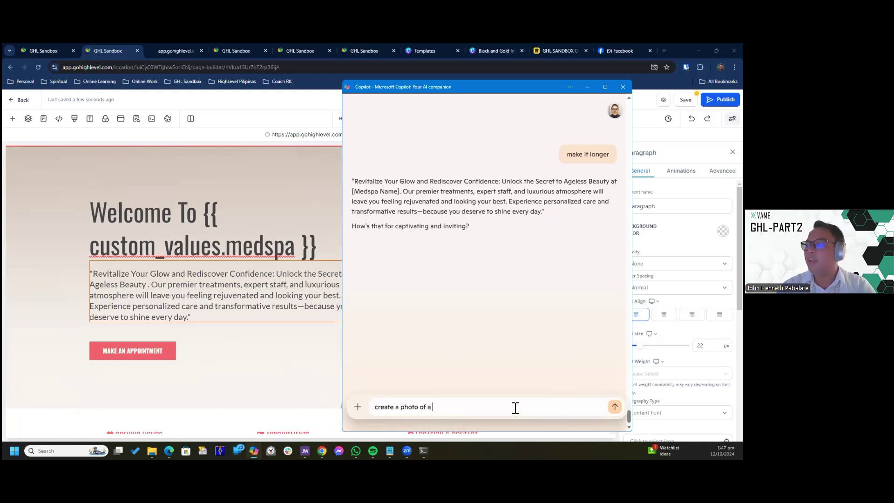
pyautogui.write('of a ')
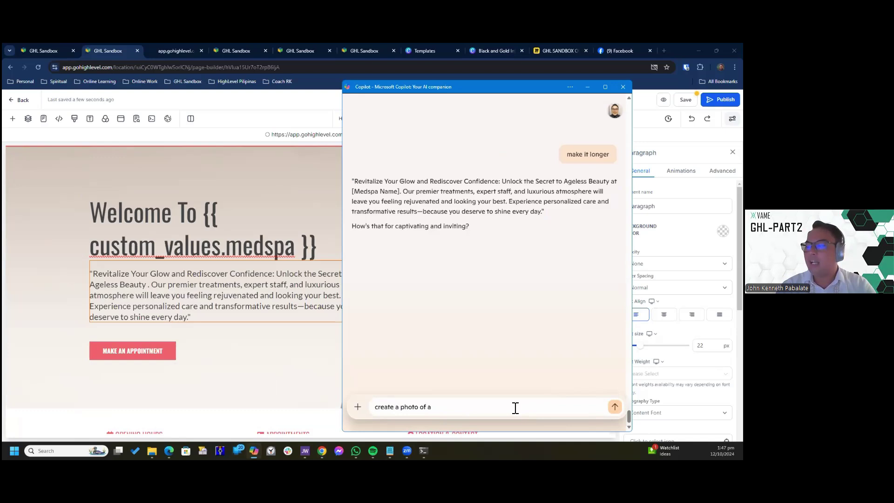
pyautogui.write('hydrafaci')
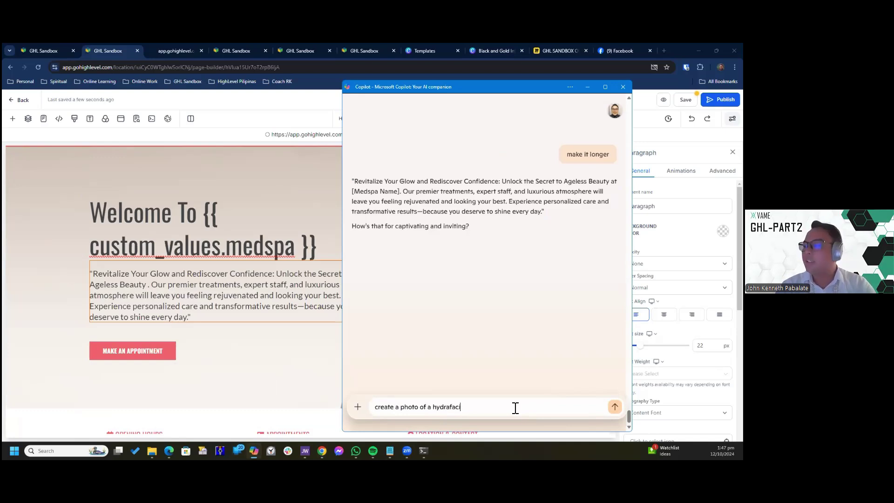
pyautogui.write('al ses')
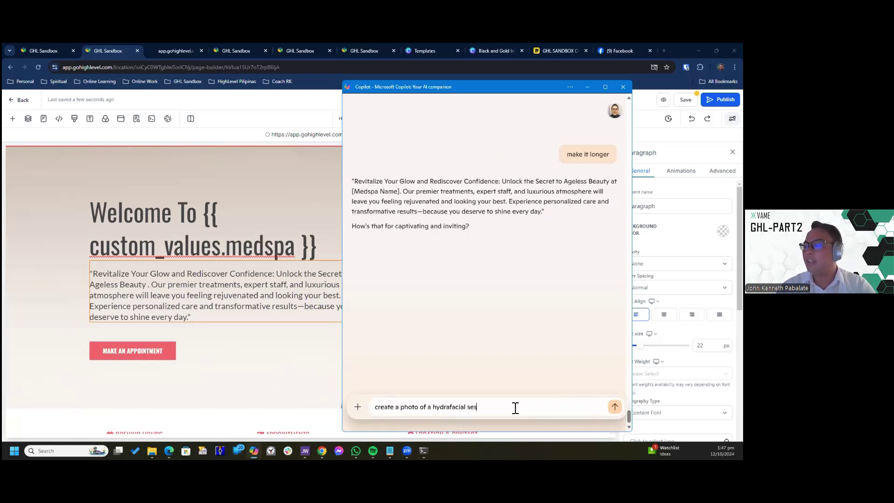
pyautogui.write('sion')
pyautogui.press('Return')
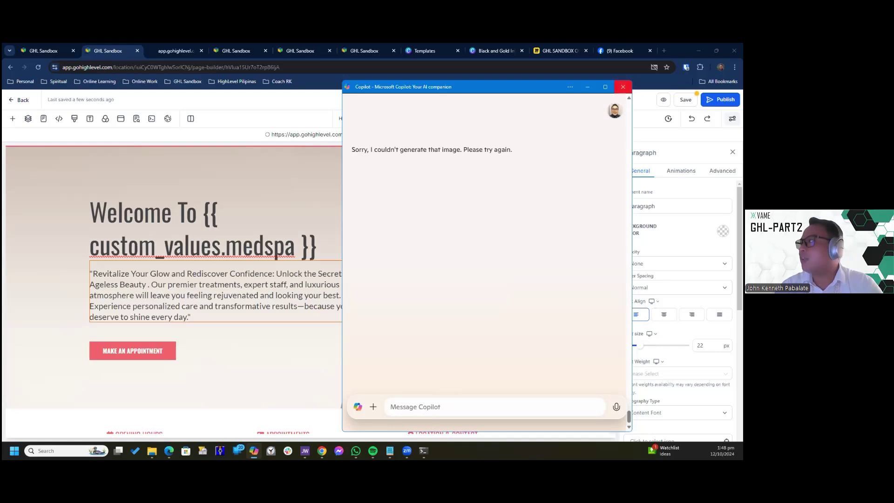
pyautogui.click(623, 87)
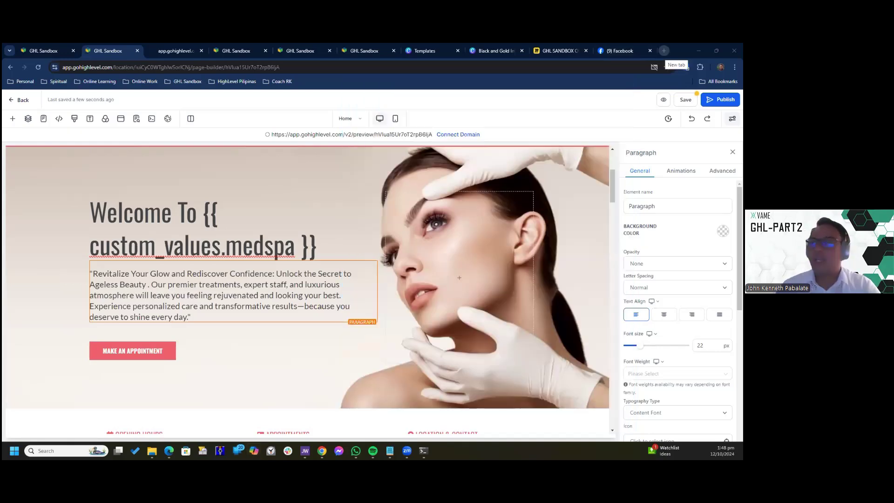
# - Find "microsoft designer" in a new browser tab and open the Microsoft Designer site
pyautogui.click(664, 51)
pyautogui.write('microsodt')
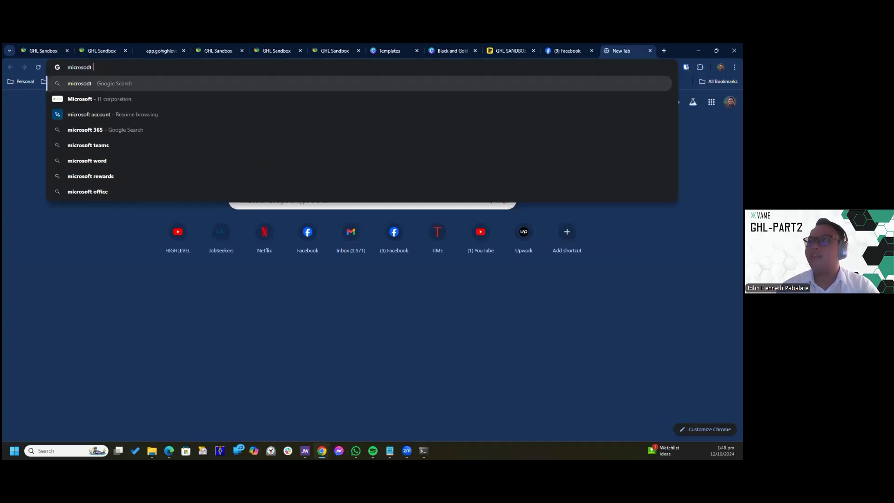
pyautogui.press('BackSpace')
pyautogui.press('BackSpace')
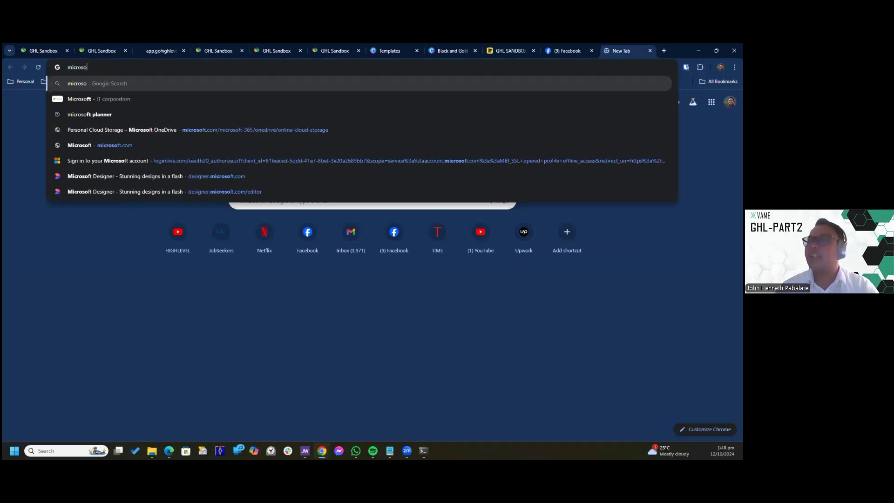
pyautogui.write('ft designer')
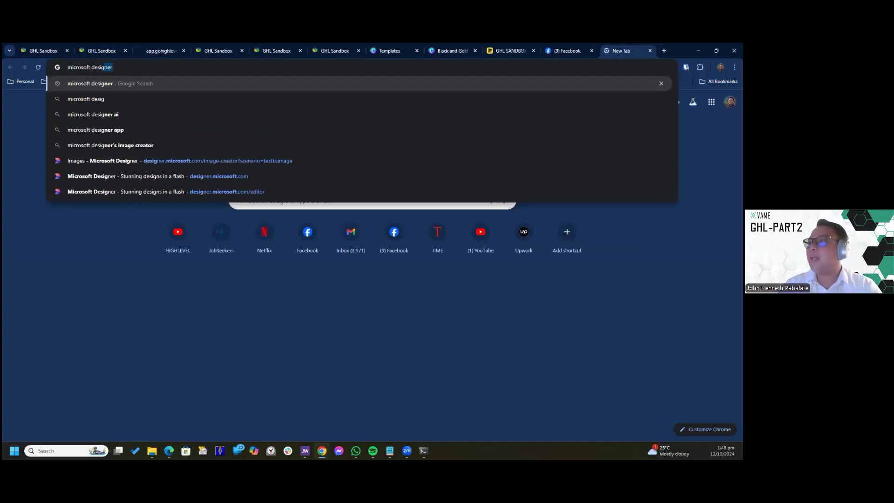
pyautogui.press('Return')
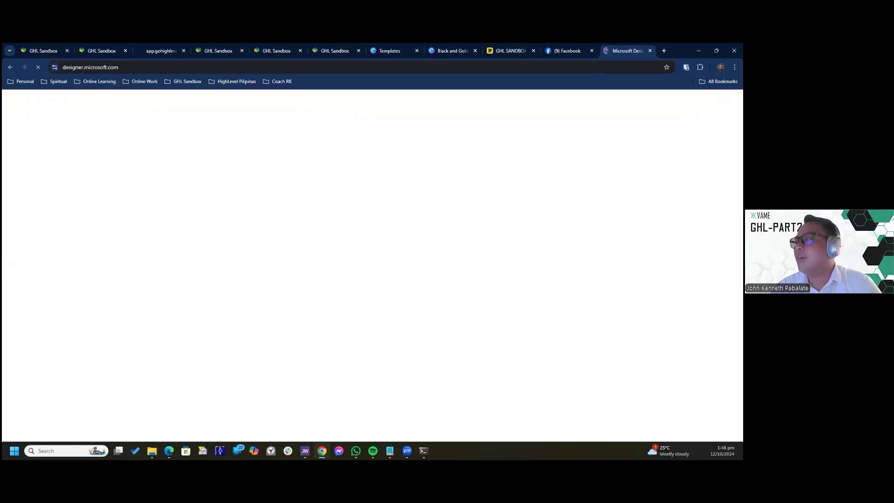
# - Close Microsoft Designer and review the treatment cards with their booking buttons in the Med Spa page preview
pyautogui.click(159, 51)
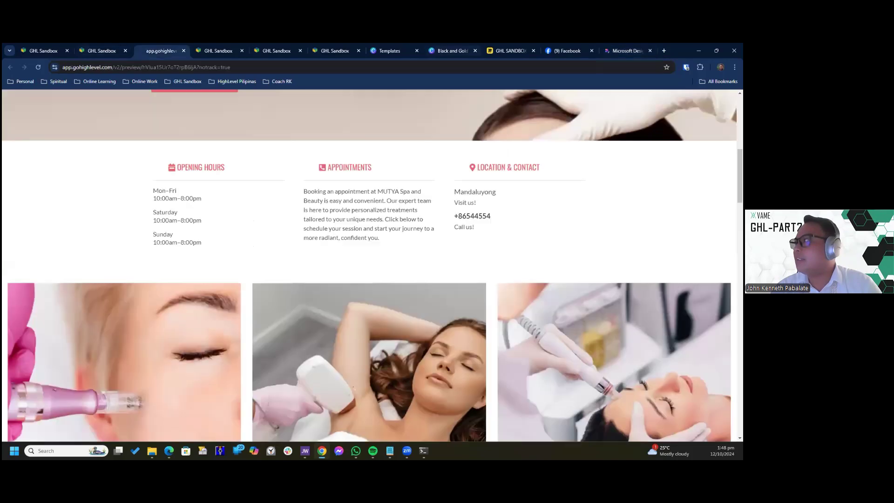
pyautogui.click(650, 51)
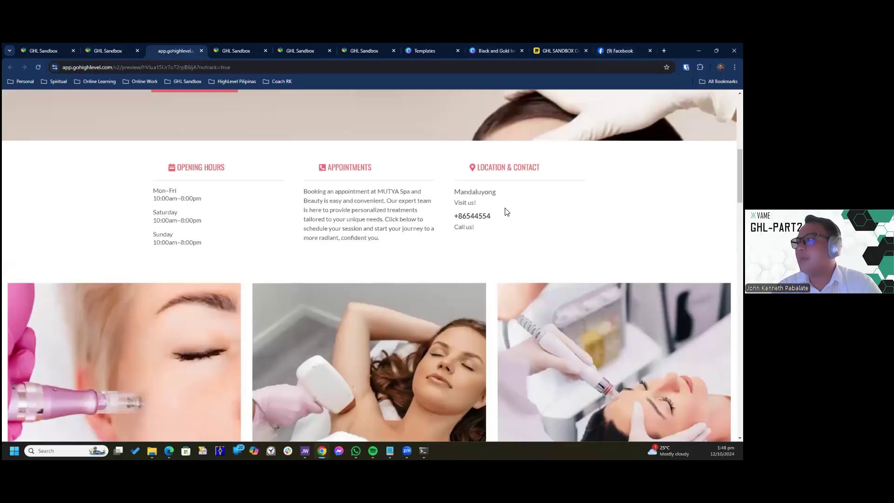
pyautogui.scroll(-3, 139, 275)
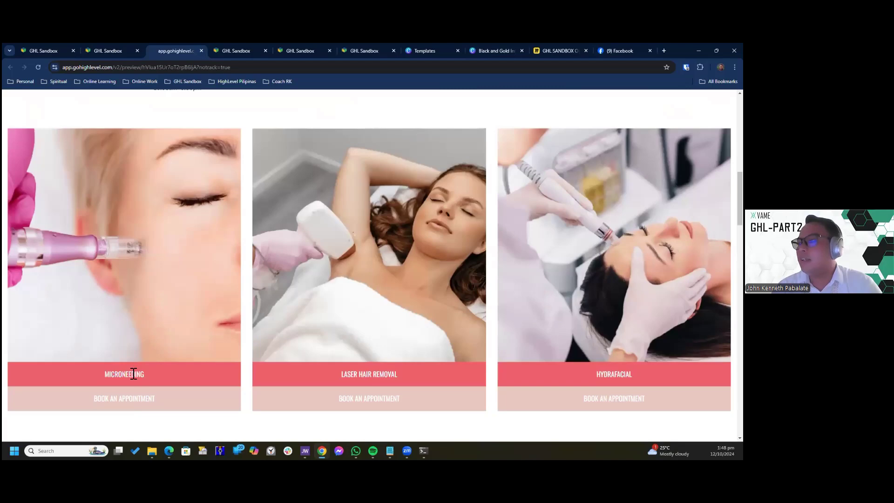
pyautogui.scroll(-2, 377, 249)
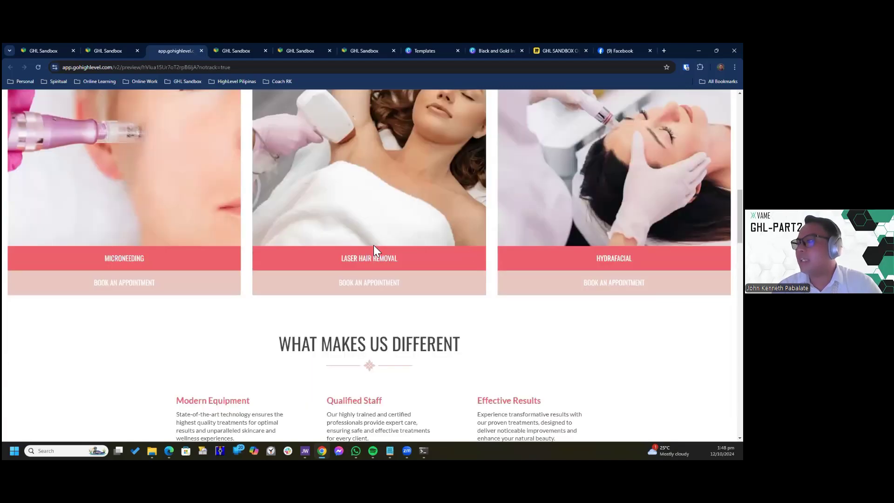
# - Review the Home page preview from the treatment cards through the team, testimonials and FAQ sections down to the contact details and footer
pyautogui.scroll(3, 208, 254)
pyautogui.scroll(-4, 480, 270)
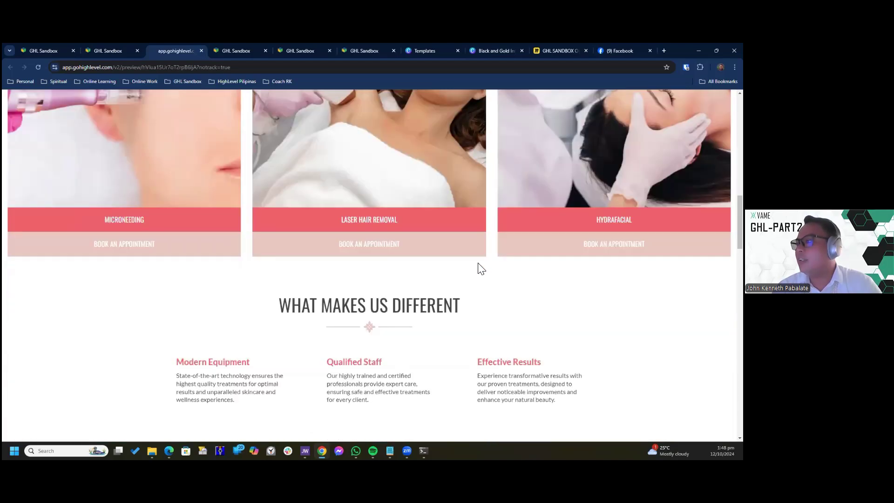
pyautogui.scroll(-3, 329, 287)
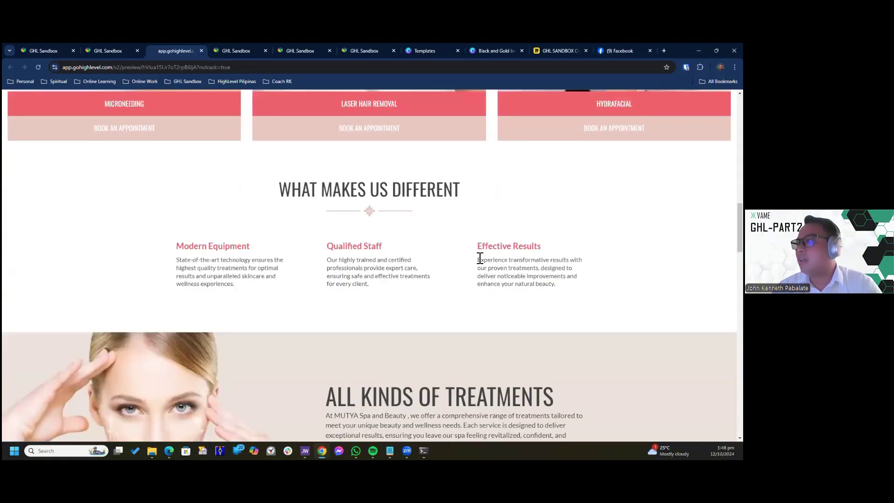
pyautogui.scroll(-3, 480, 258)
pyautogui.scroll(3, 480, 258)
pyautogui.scroll(-2, 480, 259)
pyautogui.scroll(-7, 480, 258)
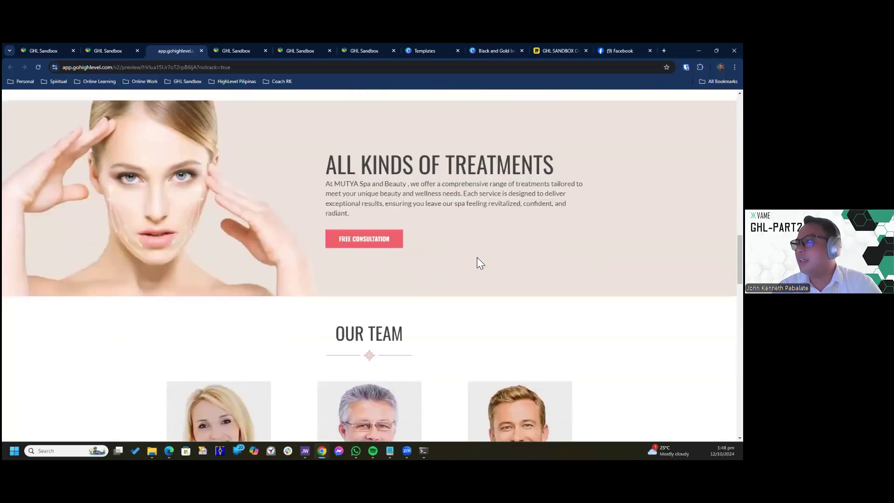
pyautogui.scroll(-2, 438, 272)
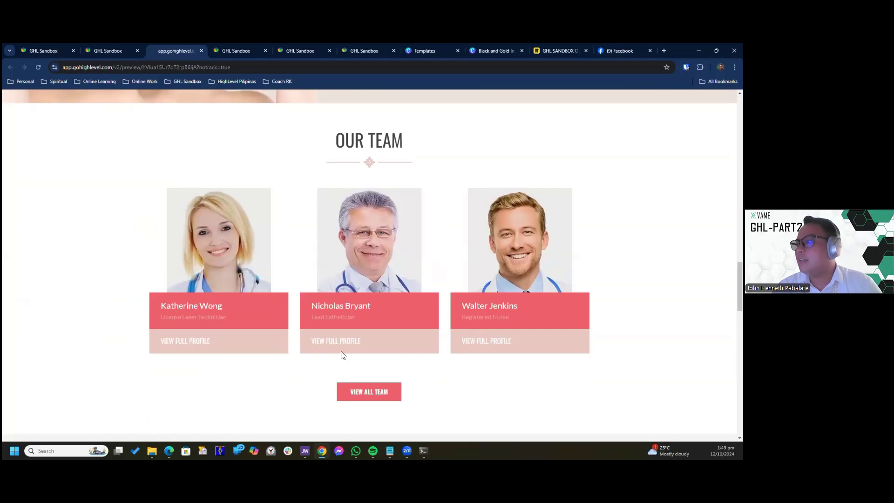
pyautogui.scroll(-3, 471, 316)
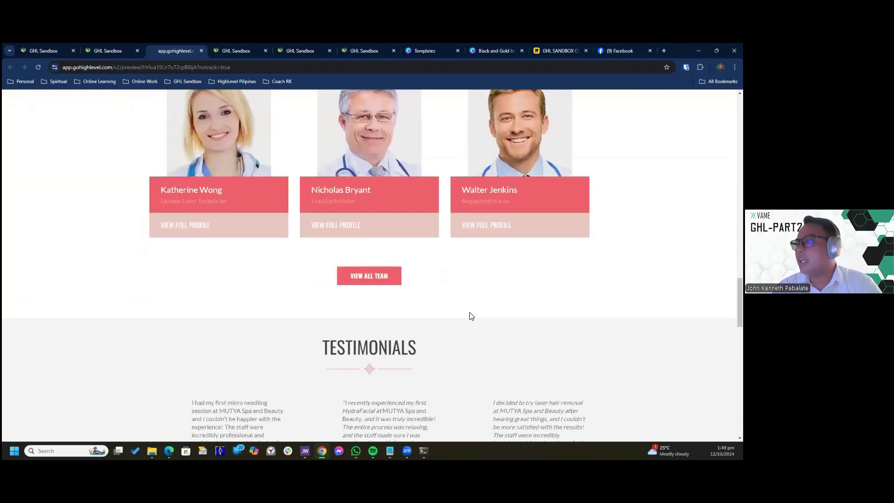
pyautogui.scroll(-8, 471, 316)
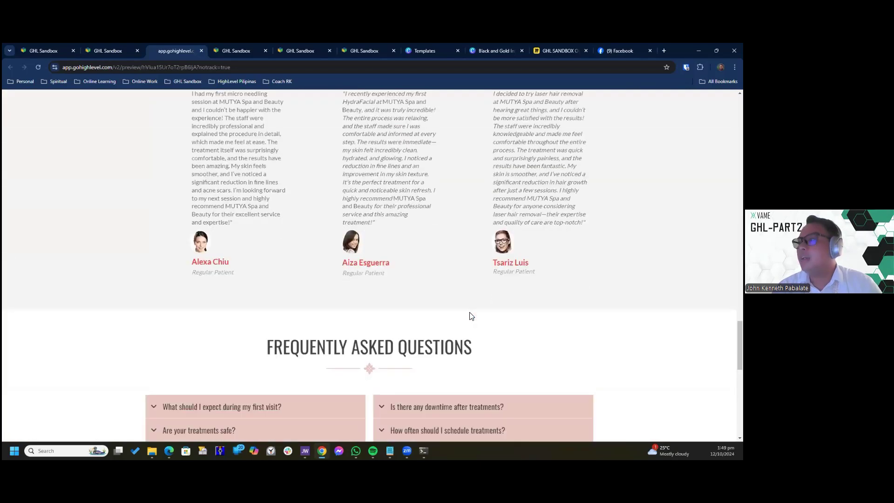
pyautogui.scroll(-4, 470, 316)
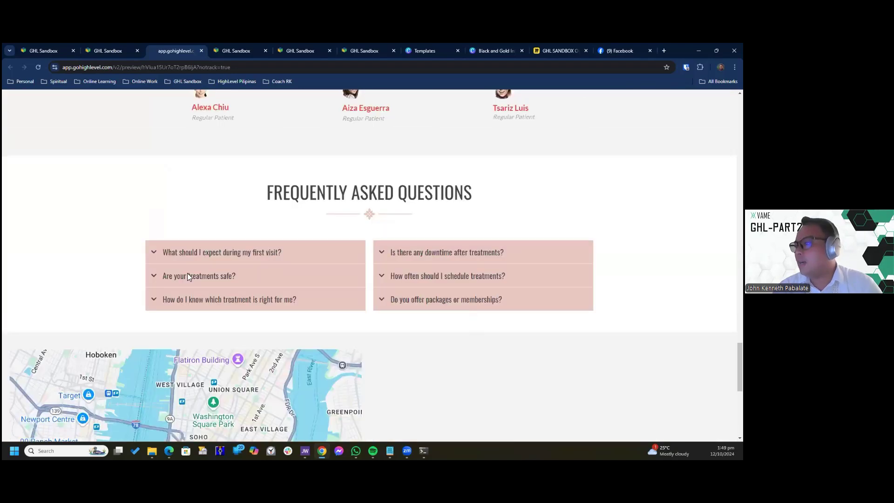
pyautogui.scroll(-3, 188, 274)
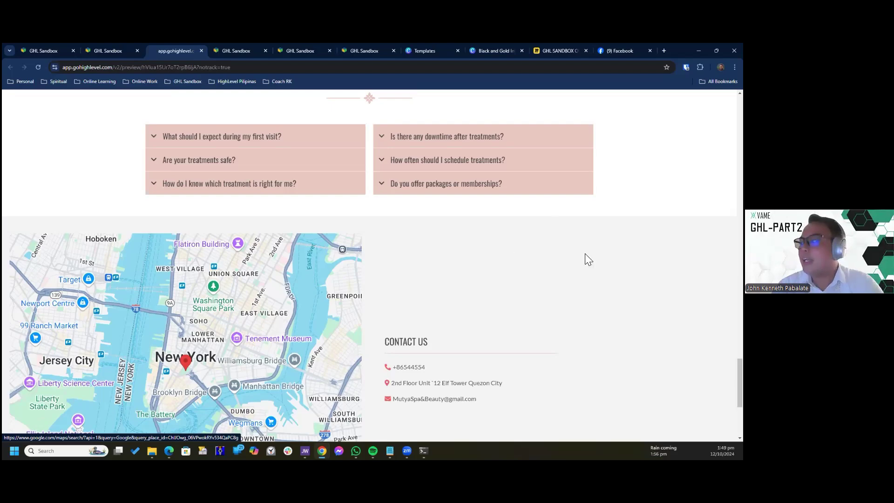
pyautogui.scroll(-3, 586, 254)
pyautogui.scroll(3, 586, 255)
pyautogui.scroll(-4, 469, 266)
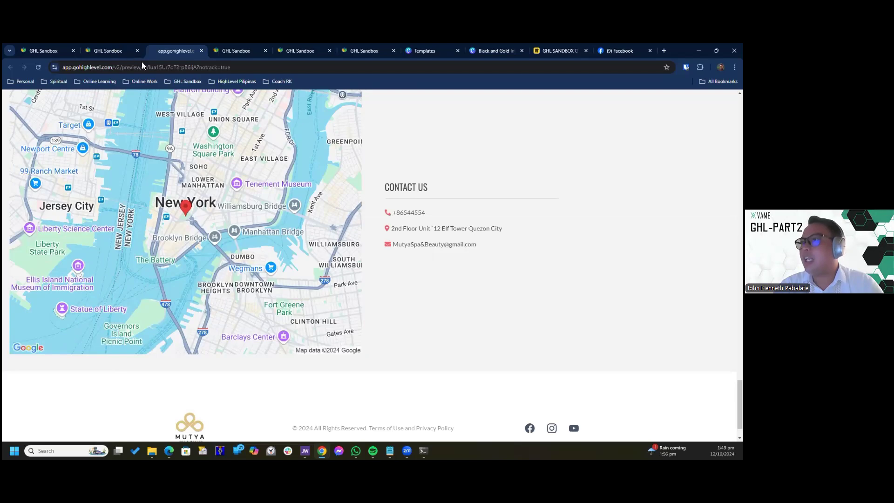
# - Switch to the Home page editor and examine the custom value placeholders in the Contact Us section and the footer
pyautogui.hotkey('ctrl', 'shift', 'Tab')
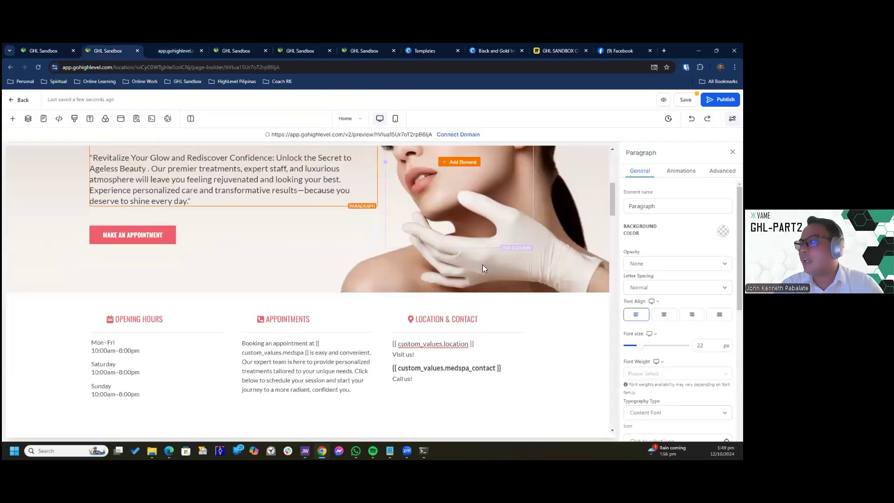
pyautogui.scroll(-5, 484, 290)
pyautogui.scroll(-5, 484, 292)
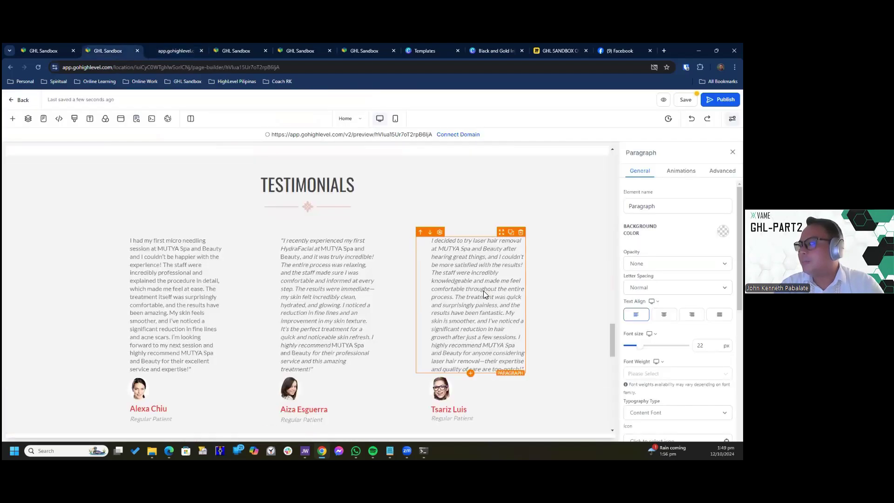
pyautogui.scroll(-5, 484, 291)
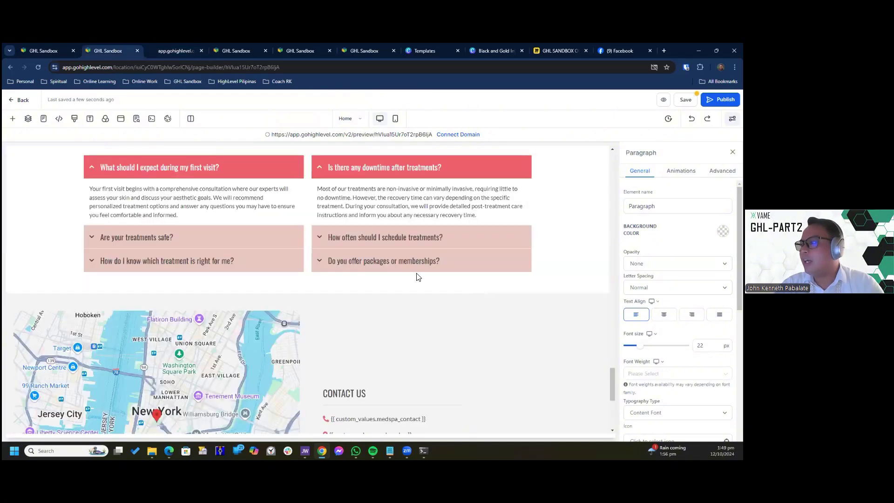
pyautogui.scroll(-3, 359, 210)
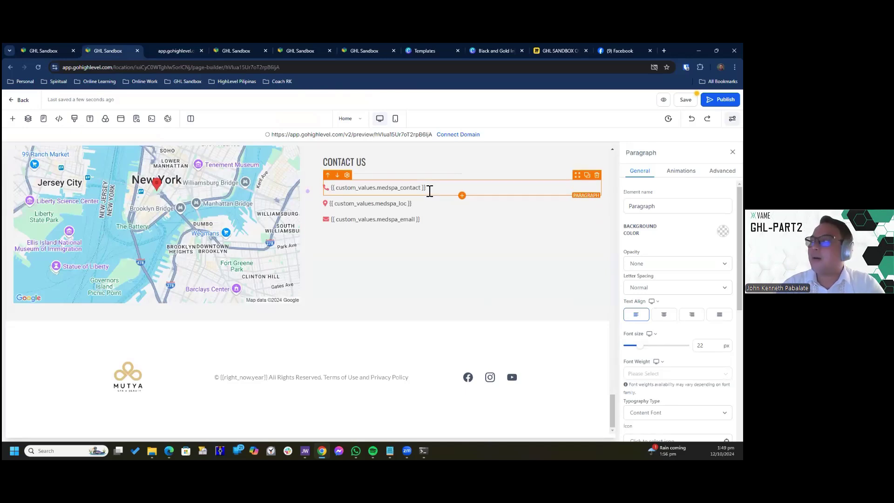
pyautogui.click(378, 220)
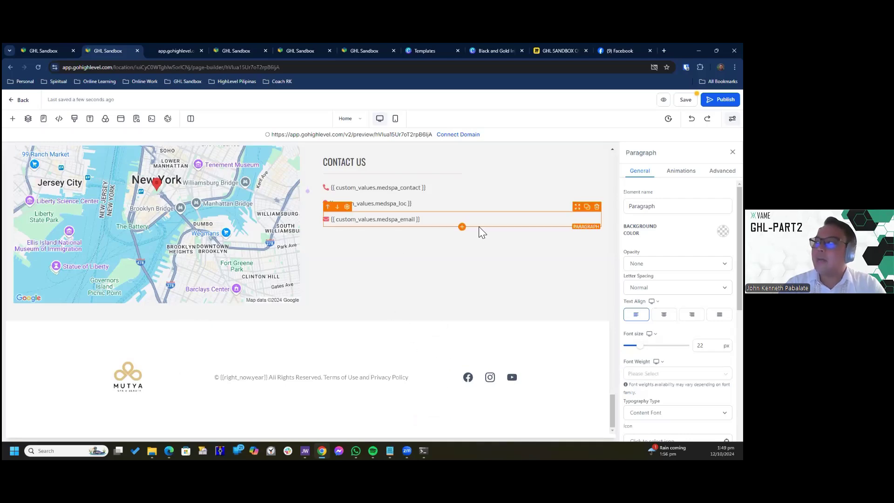
pyautogui.scroll(2, 480, 233)
pyautogui.scroll(-2, 325, 269)
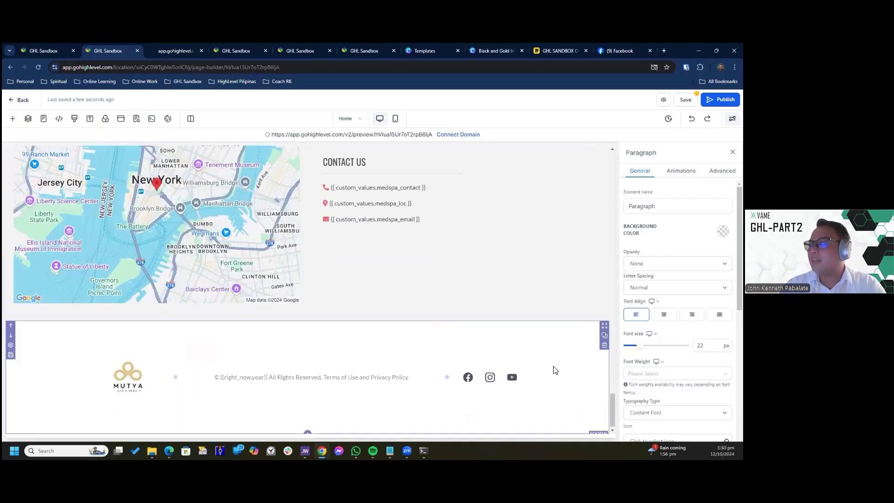
pyautogui.click(289, 378)
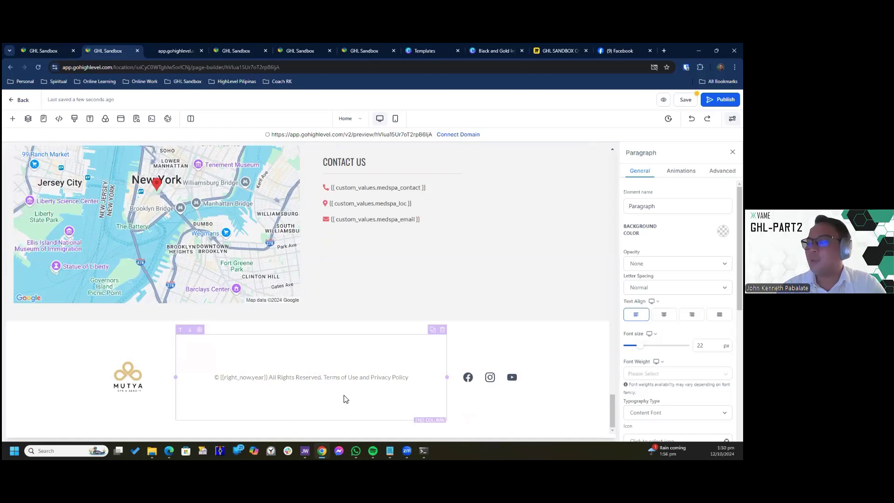
pyautogui.scroll(2, 535, 345)
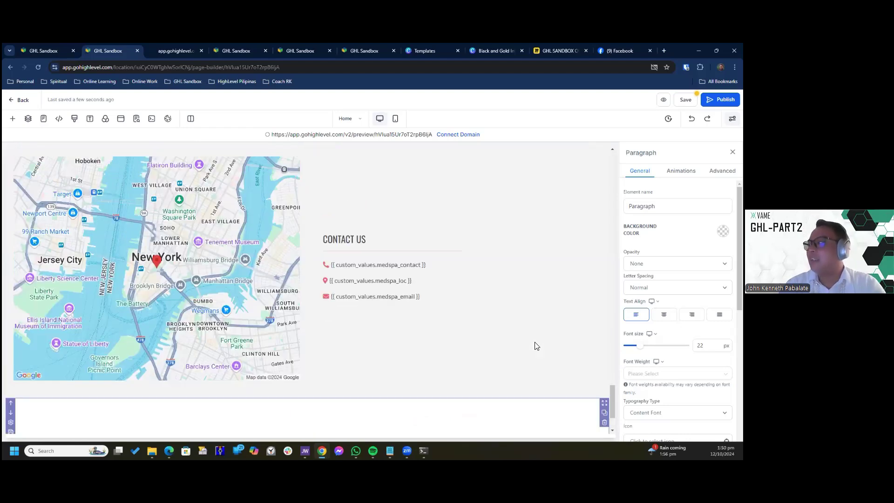
# - Examine the Home page's upper part in the editor, covering the treatment cards, header, navigation menu and welcome section
pyautogui.scroll(15, 536, 345)
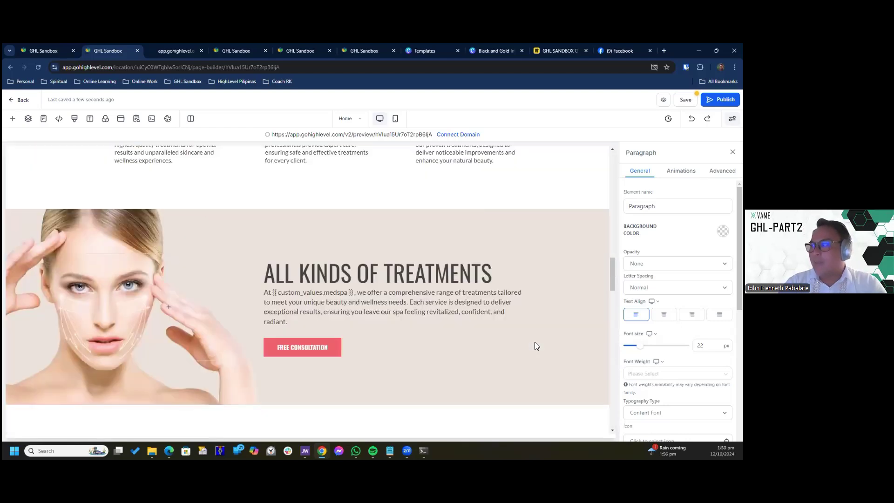
pyautogui.scroll(8, 535, 343)
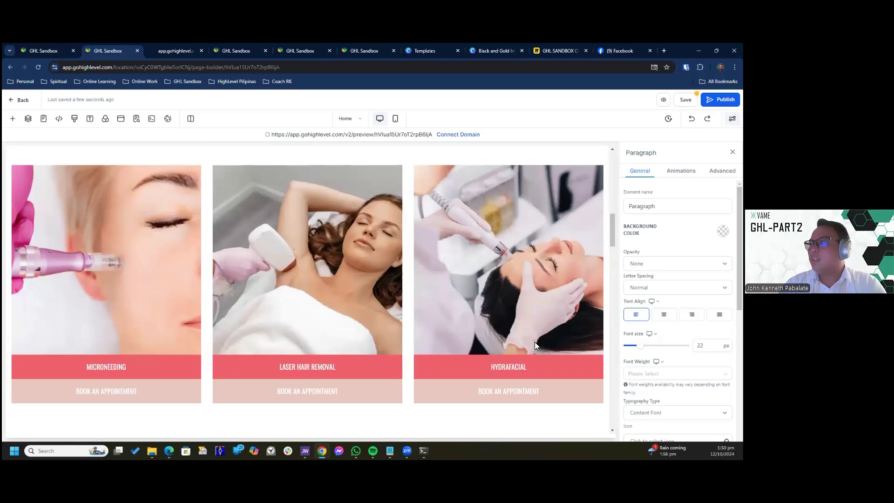
pyautogui.scroll(15, 534, 341)
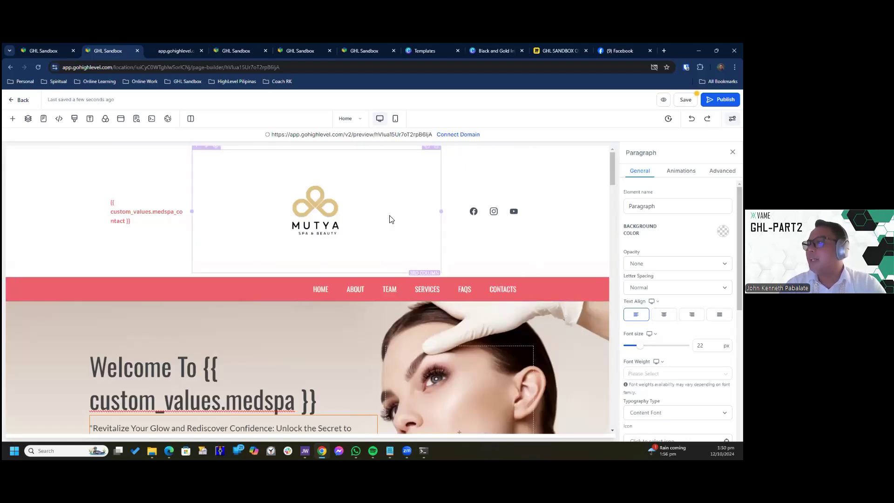
pyautogui.scroll(-4, 391, 223)
pyautogui.scroll(3, 405, 233)
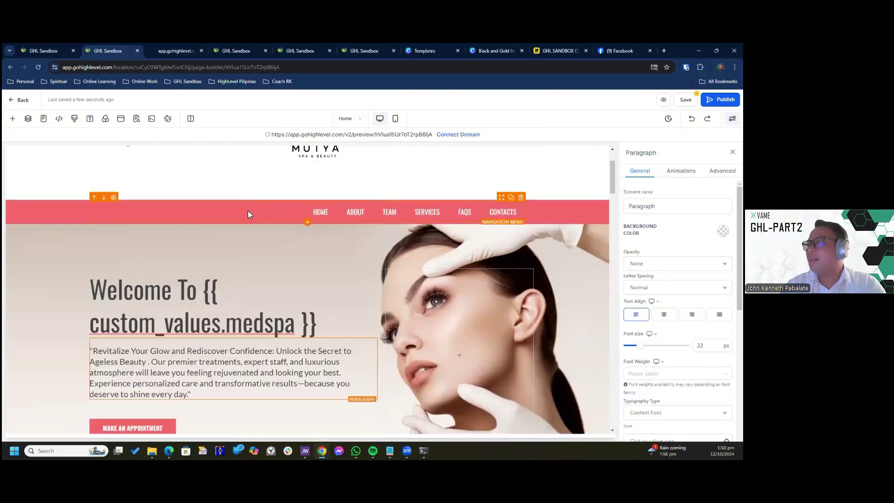
pyautogui.scroll(2, 455, 271)
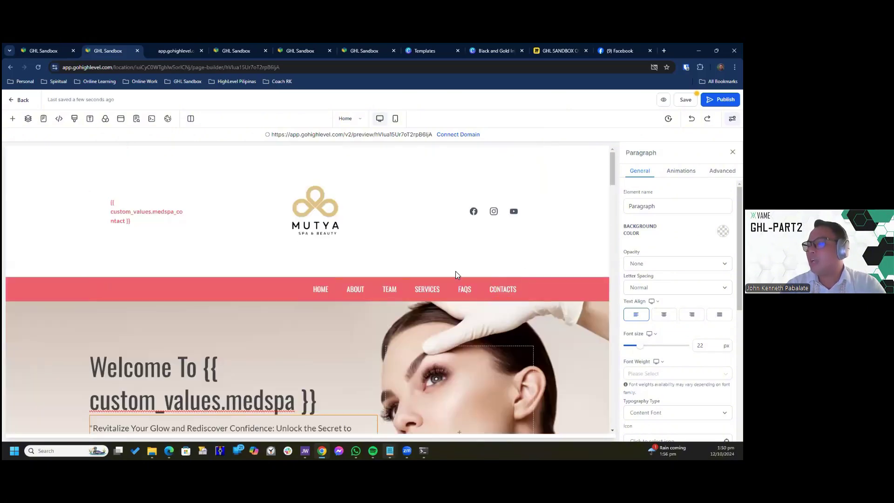
pyautogui.scroll(-1, 589, 233)
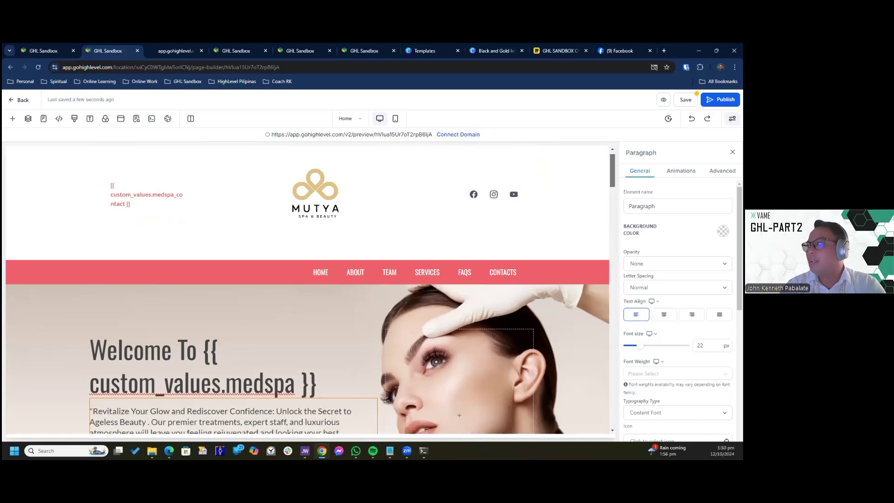
pyautogui.moveTo(613, 170); pyautogui.dragTo(612, 198)
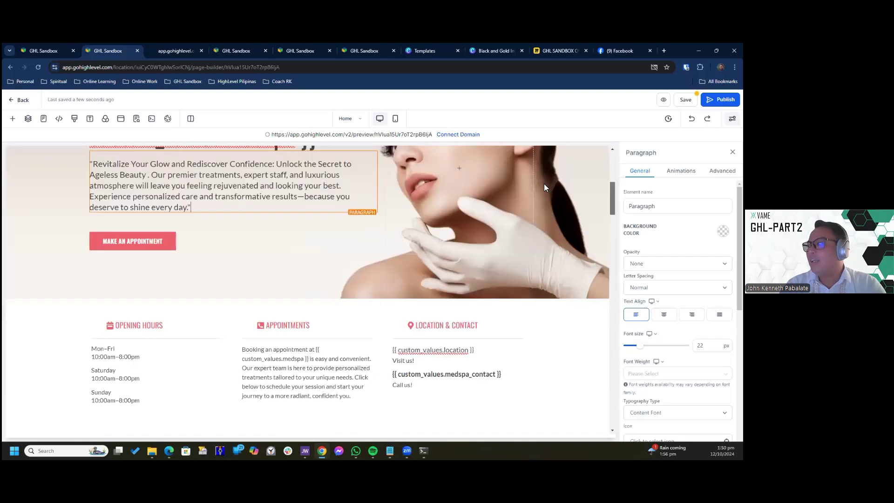
# - Leave the Home page editor without saving and open the Med Spa Sample site's Booking page for editing
pyautogui.scroll(6, 545, 185)
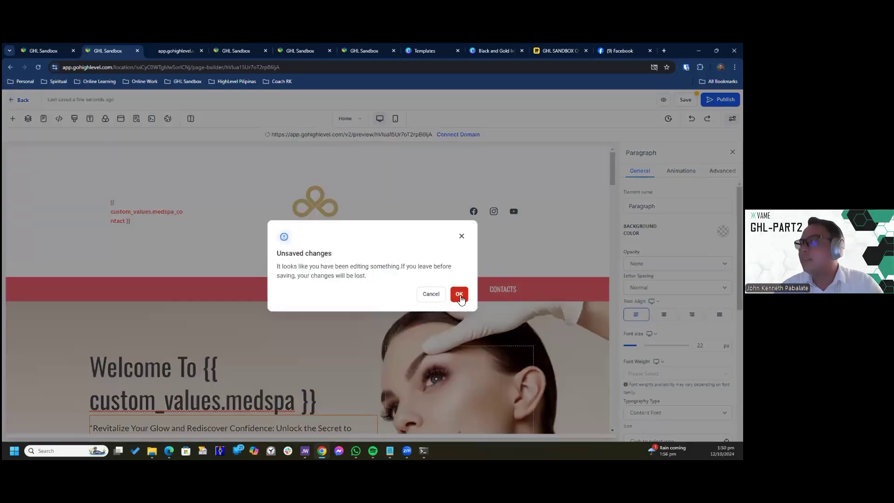
pyautogui.click(459, 295)
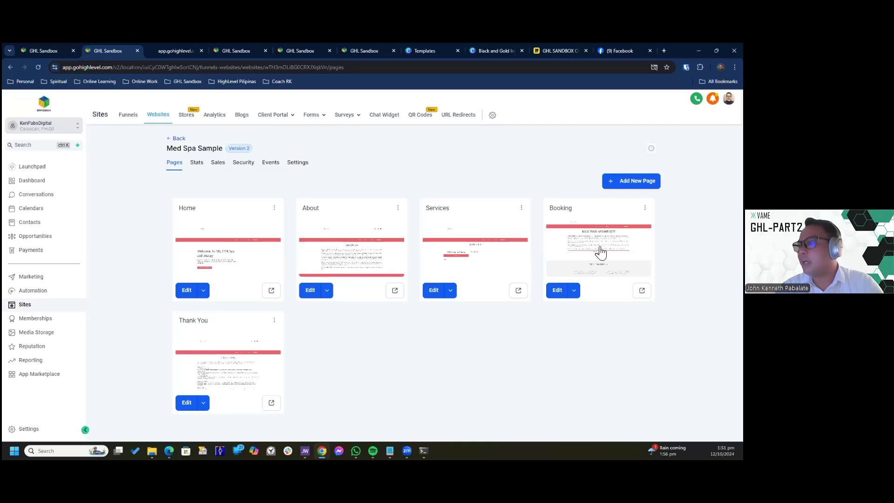
pyautogui.click(595, 232)
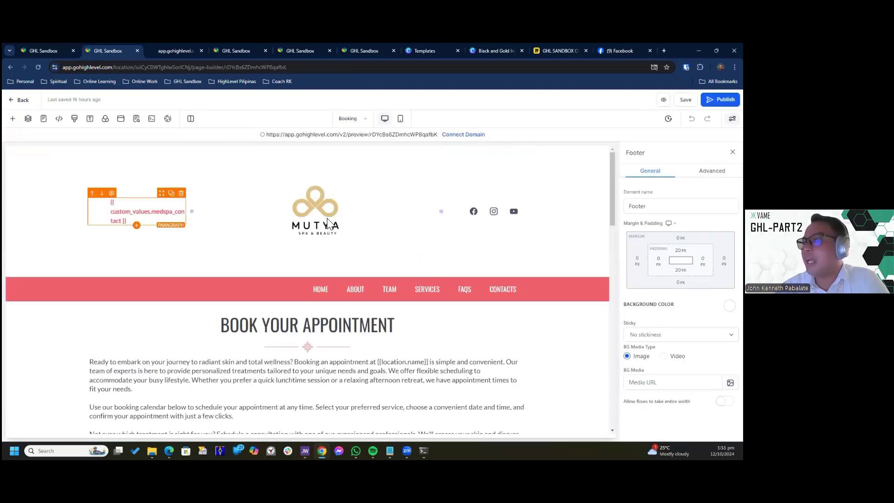
# - Examine the Booking page's appointment text, calendar element, submit button, testimonials and contact section
pyautogui.scroll(-5, 394, 229)
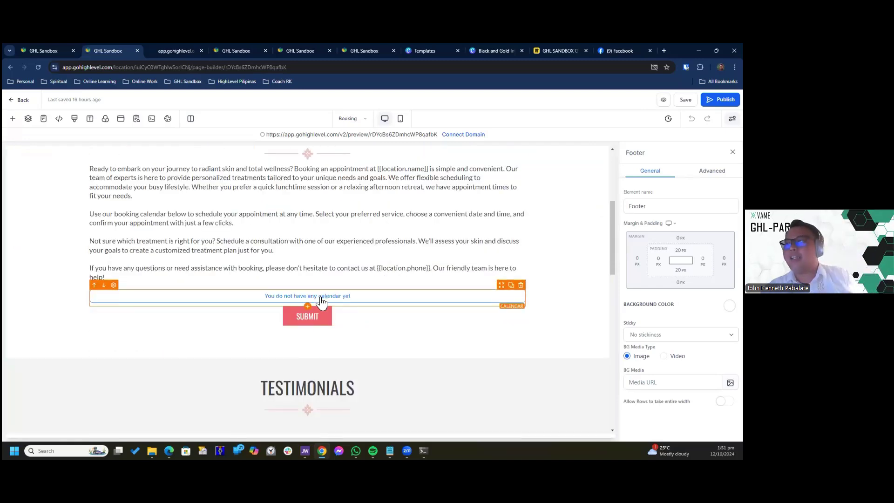
pyautogui.scroll(4, 347, 280)
pyautogui.scroll(-5, 338, 280)
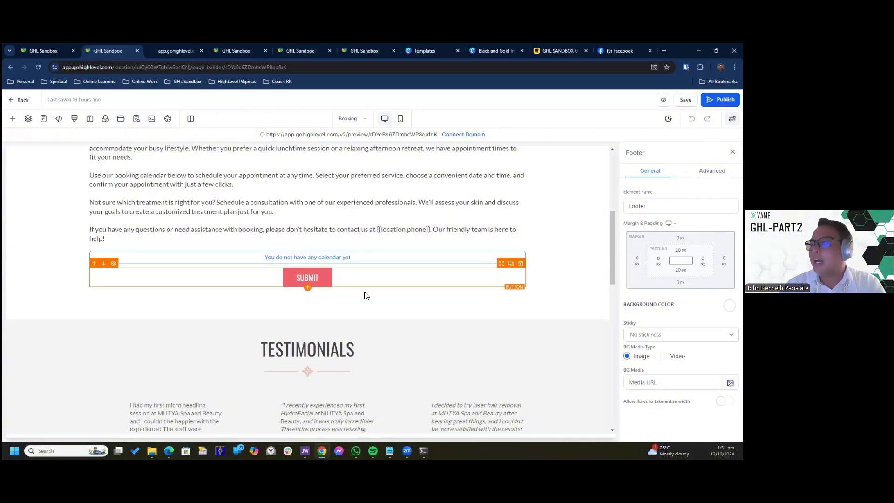
pyautogui.scroll(-5, 445, 281)
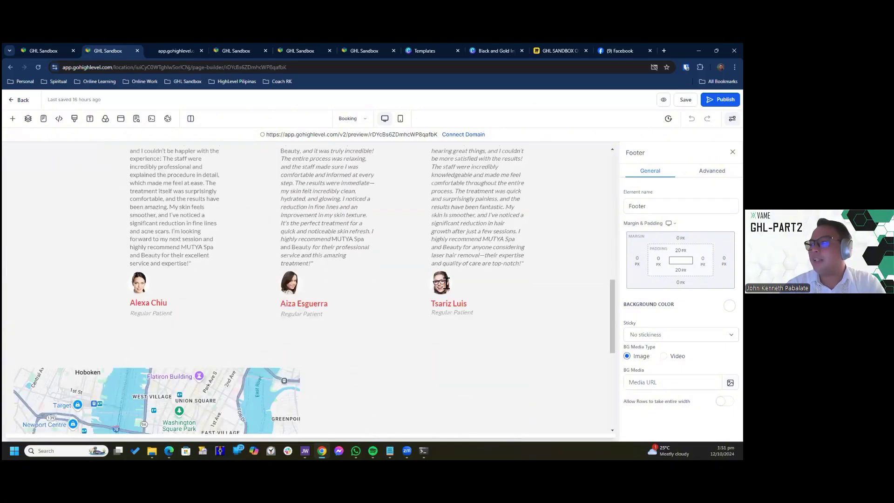
pyautogui.scroll(-1, 446, 282)
pyautogui.scroll(-3, 446, 283)
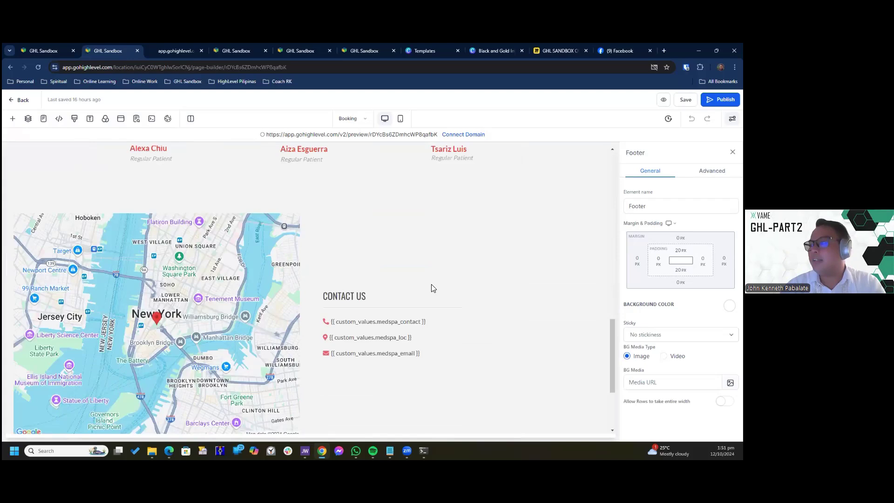
pyautogui.scroll(15, 419, 280)
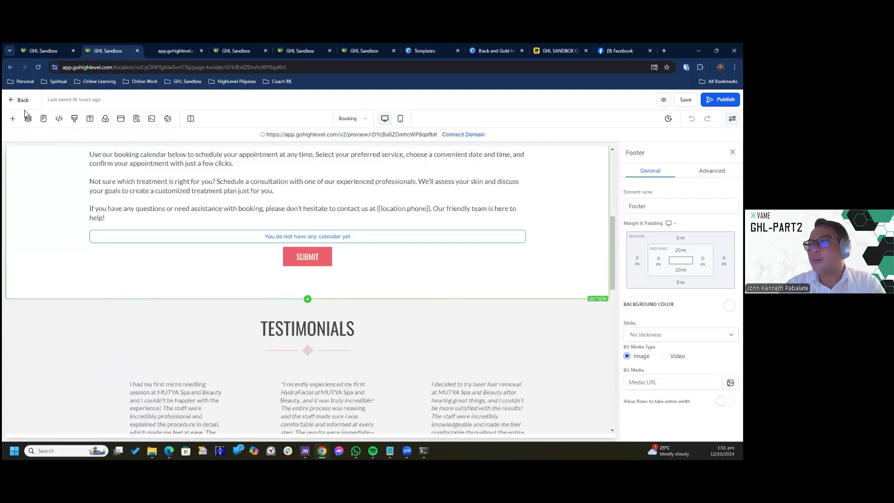
# - Return to the website's page list and open the About page in the editor at its About Us text
pyautogui.click(17, 104)
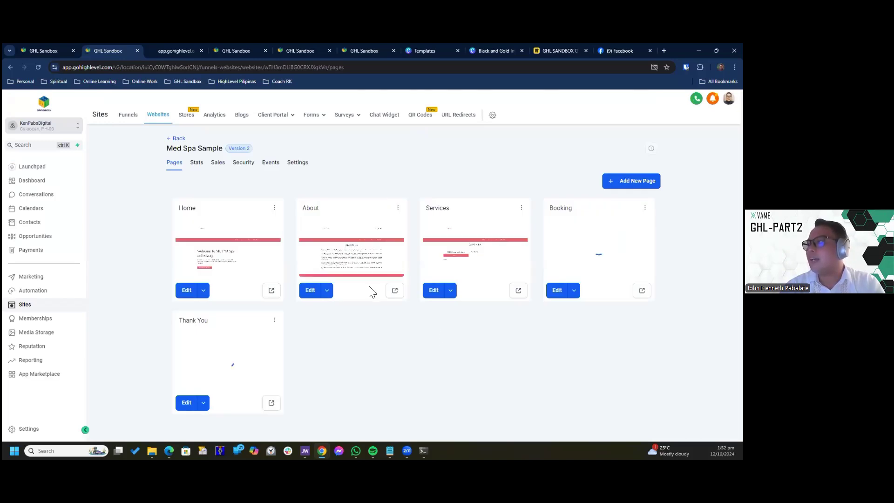
pyautogui.click(363, 256)
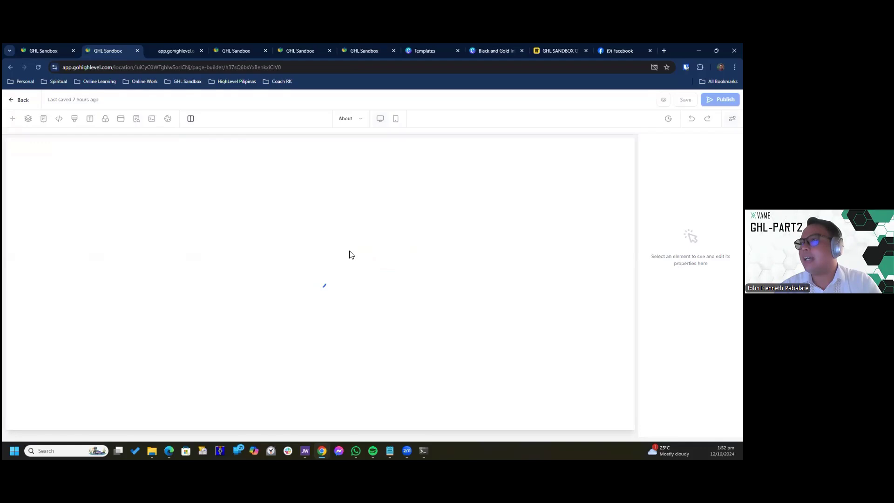
pyautogui.scroll(-2, 399, 244)
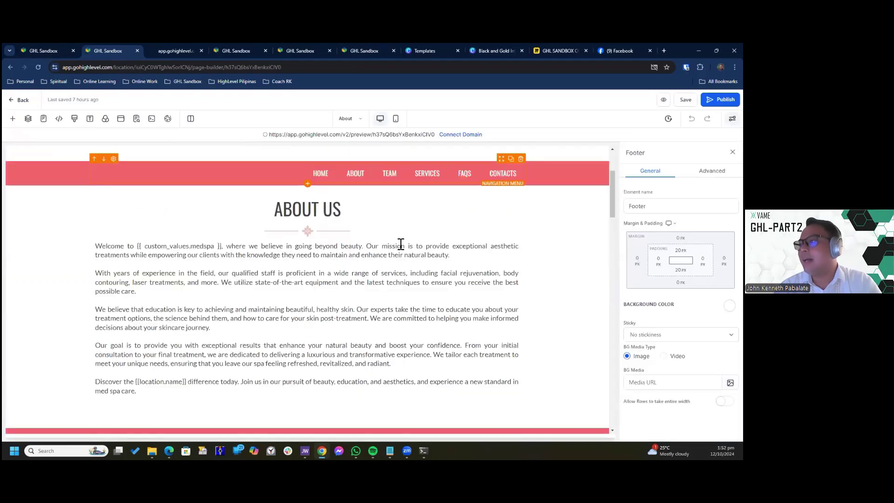
# - Examine the About page's statistics band, Our Philosophy section, testimonials, FAQs, contact custom values and header in the editor
pyautogui.scroll(-5, 400, 244)
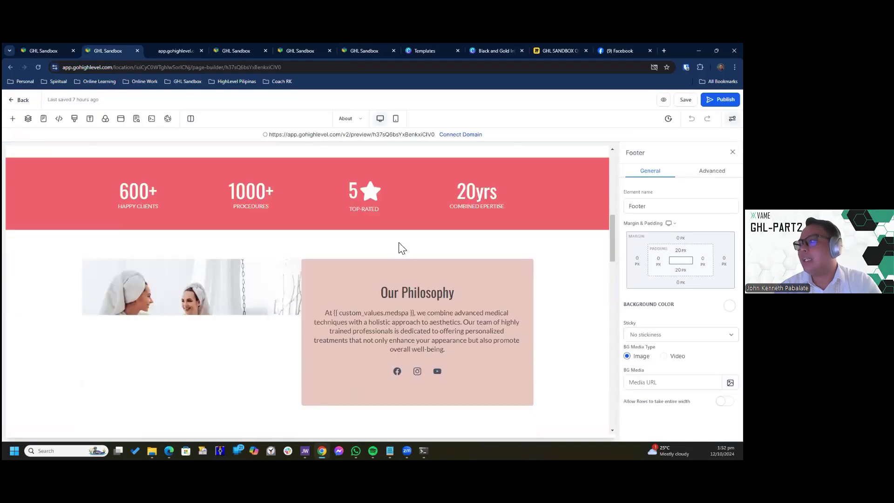
pyautogui.scroll(-10, 399, 244)
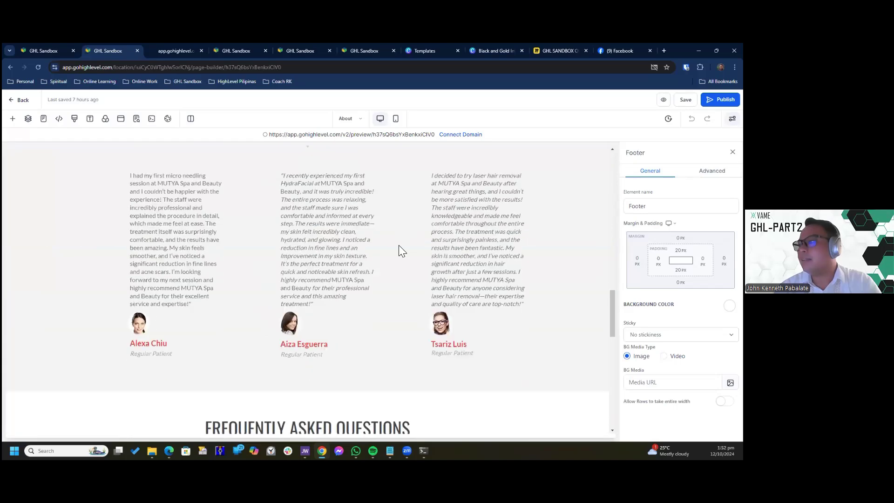
pyautogui.scroll(-8, 399, 246)
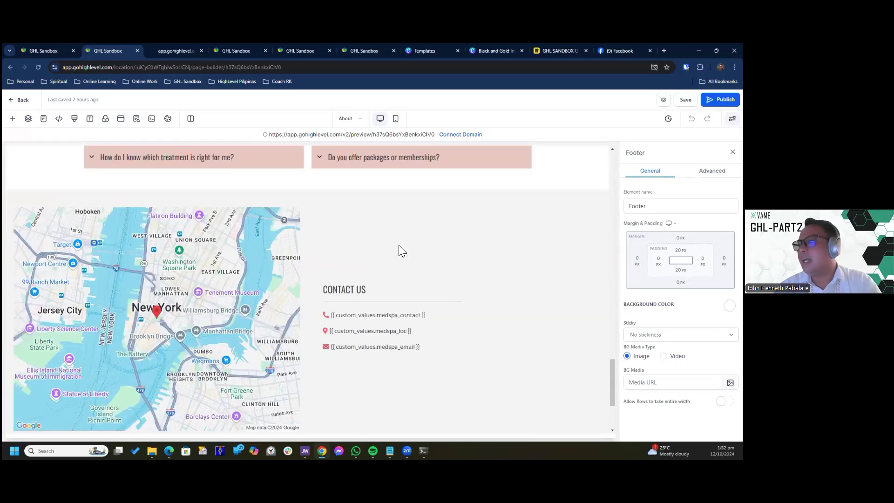
pyautogui.scroll(20, 399, 249)
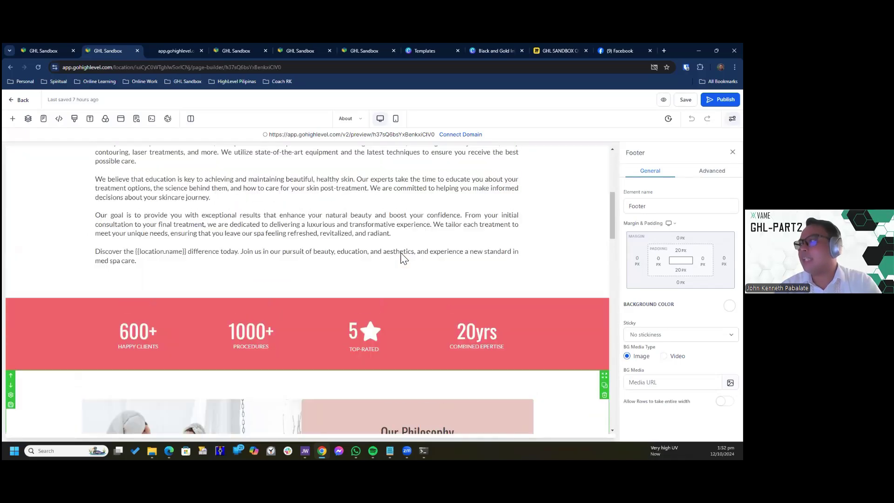
pyautogui.scroll(5, 401, 258)
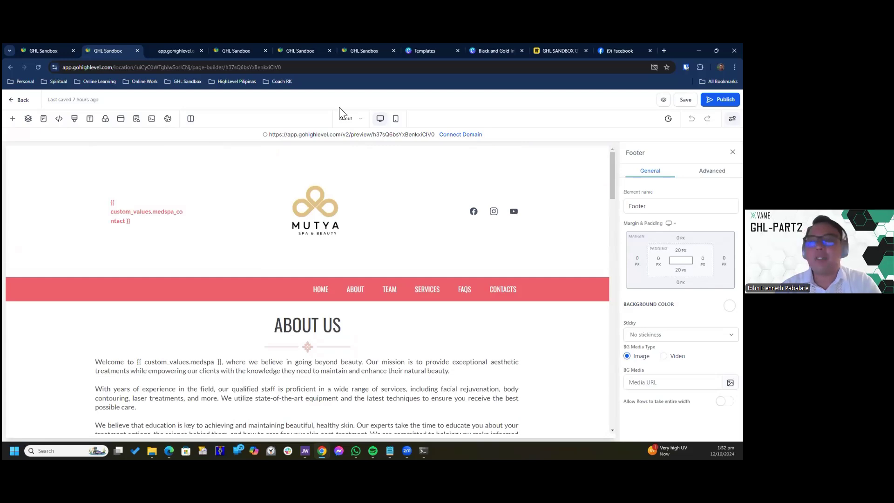
# - Leave the About page editor and open the form builder's list of forms
pyautogui.click(21, 102)
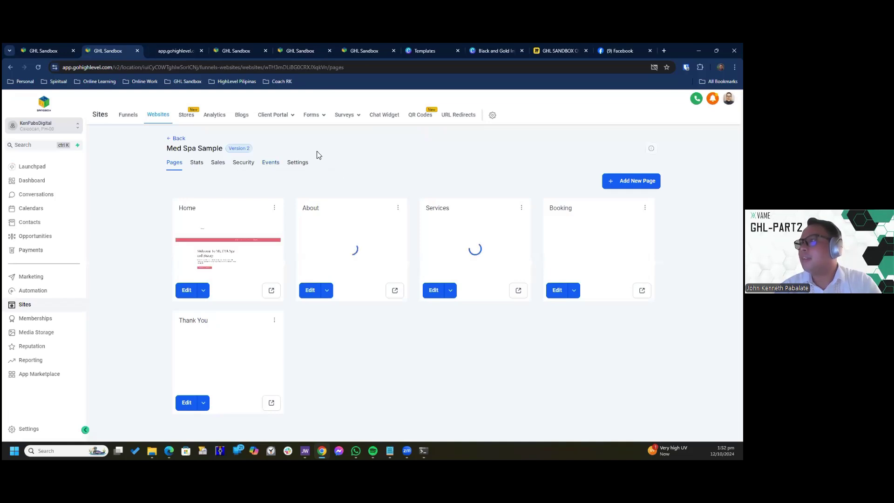
pyautogui.moveTo(314, 120)
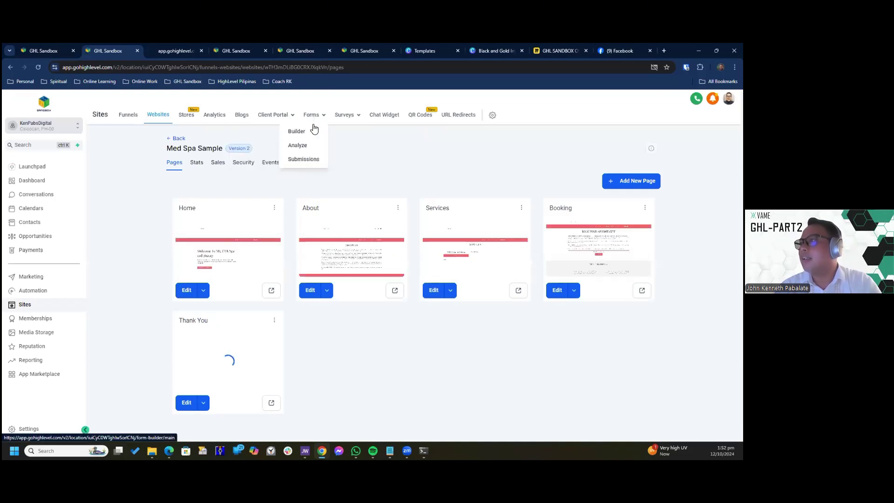
pyautogui.click(307, 132)
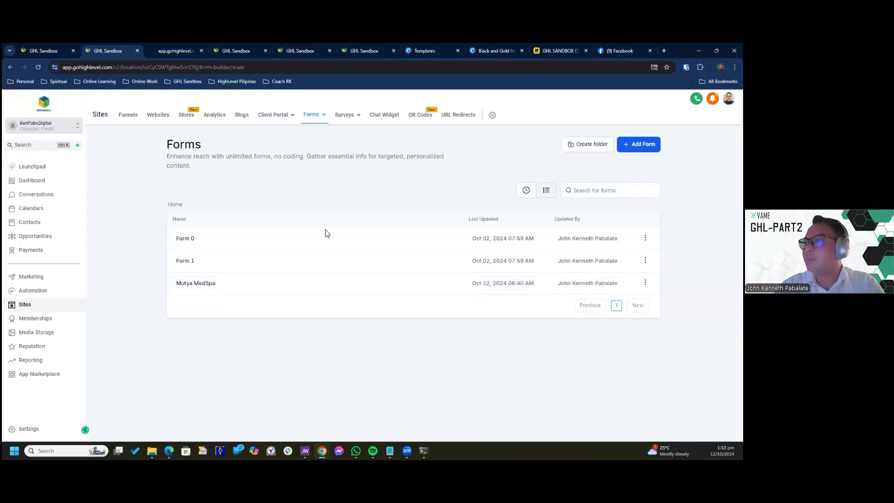
# - Start adding a form from a template, browse the form template library, and close it without choosing one
pyautogui.click(638, 144)
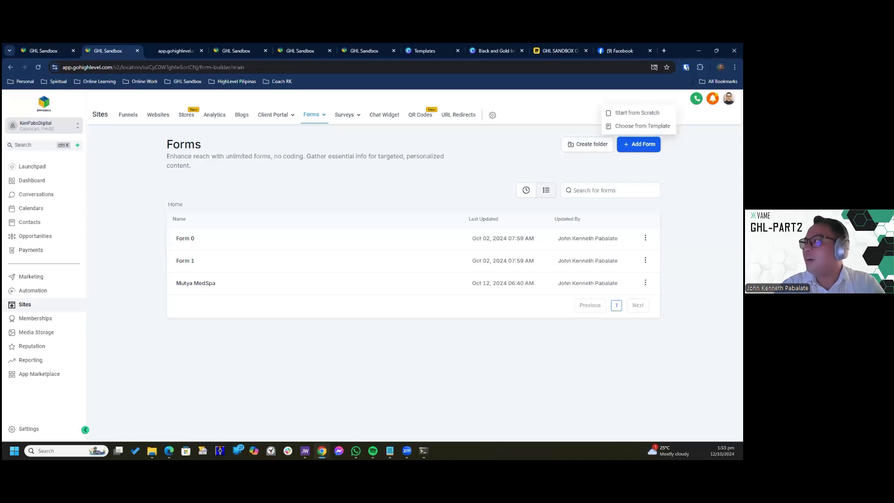
pyautogui.click(643, 126)
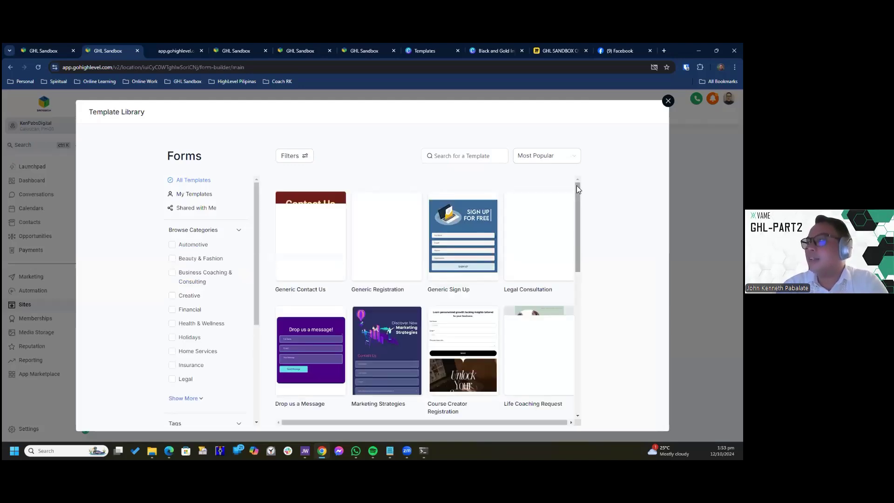
pyautogui.scroll(-1, 576, 202)
pyautogui.moveTo(576, 202); pyautogui.dragTo(586, 324)
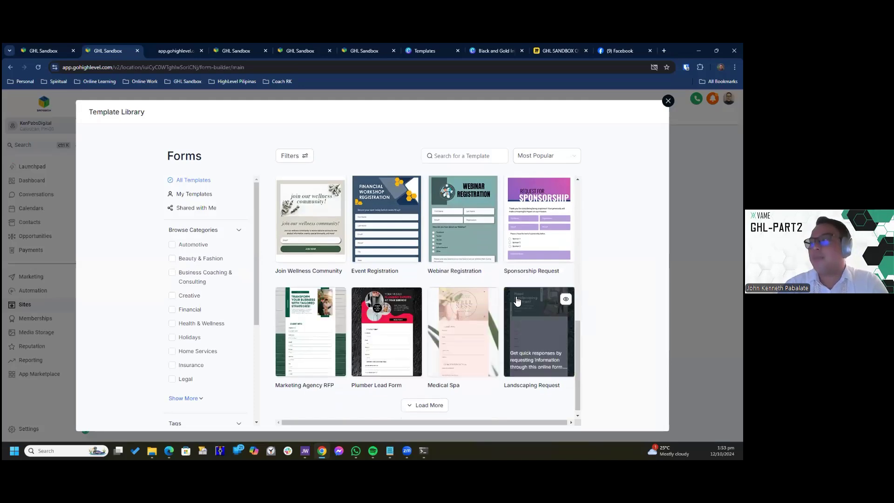
pyautogui.scroll(-1, 504, 296)
pyautogui.scroll(5, 504, 296)
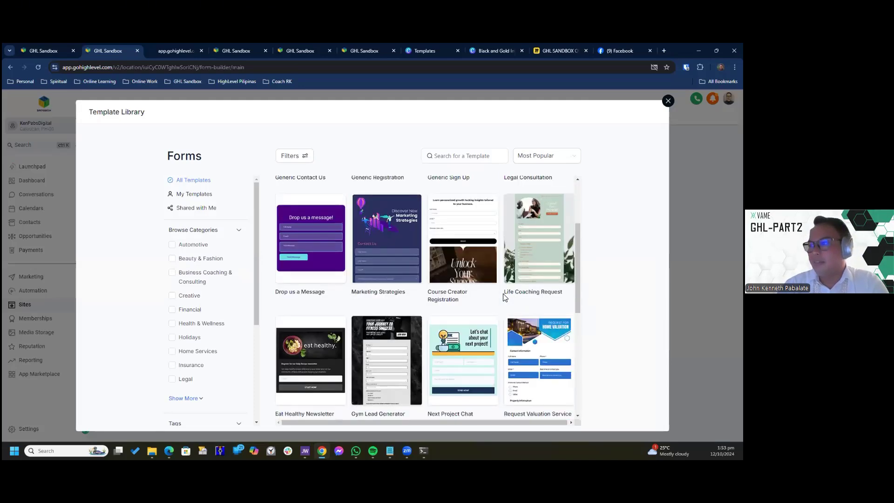
pyautogui.scroll(-5, 297, 301)
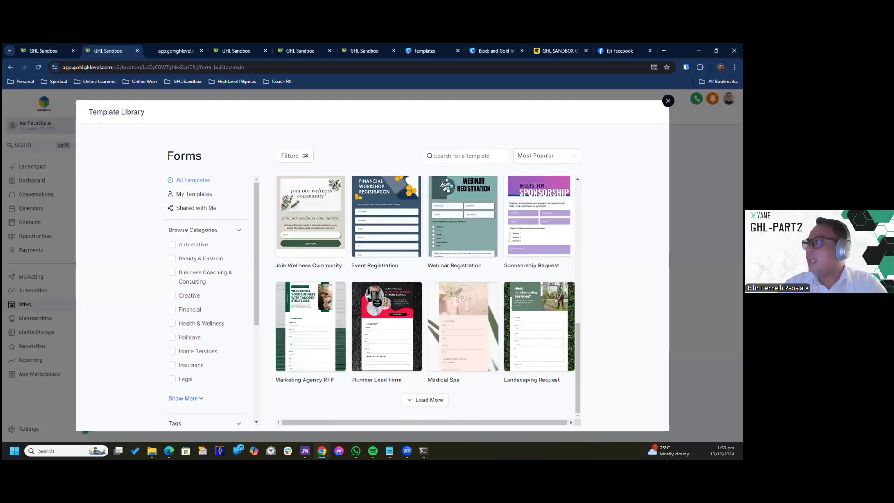
pyautogui.click(669, 101)
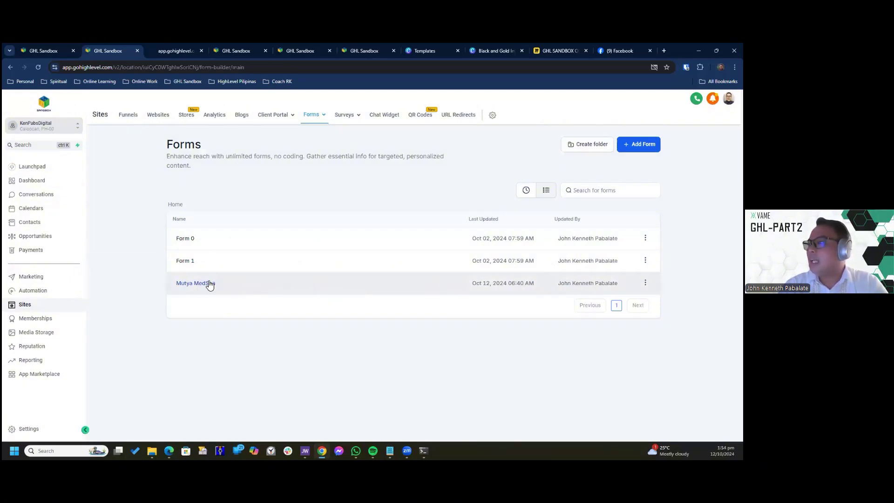
# - Open the Mutya MedSpa form in the form builder and close the Facebook browser tab
pyautogui.click(578, 282)
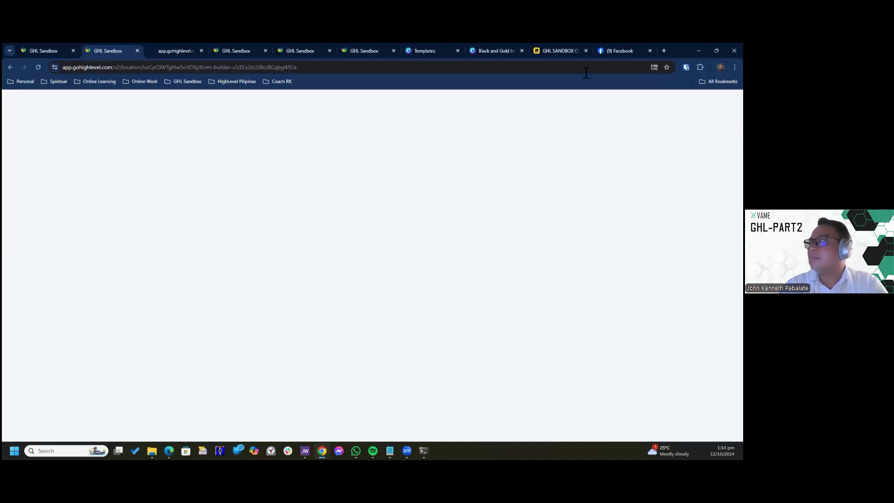
pyautogui.click(651, 51)
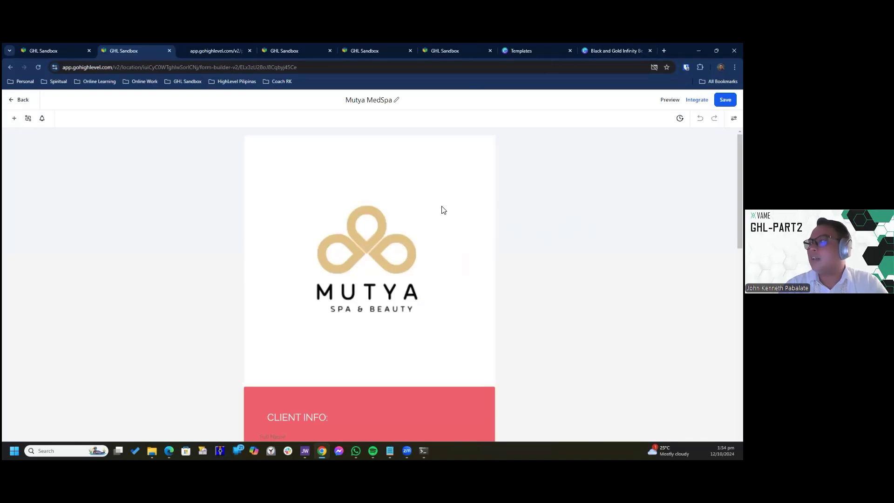
# - Examine the Mutya MedSpa form from its logo header through the Client Info and Consultation Details fields
pyautogui.scroll(-3, 439, 246)
pyautogui.scroll(3, 437, 244)
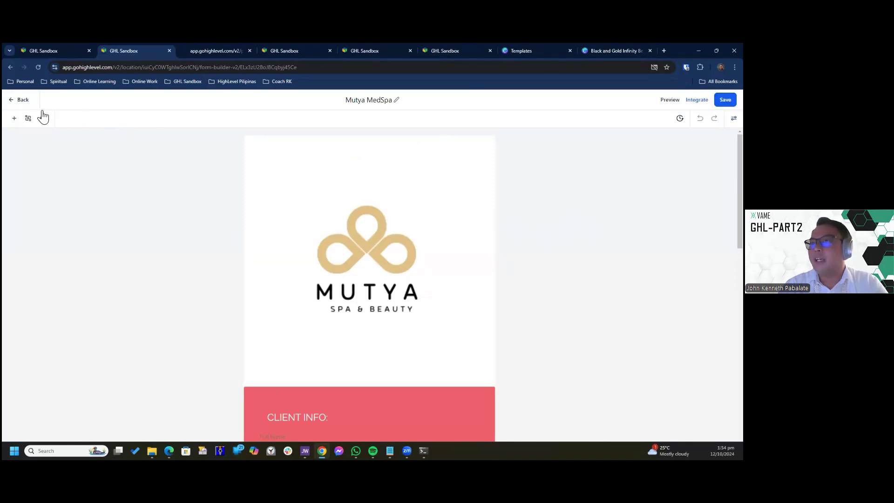
pyautogui.scroll(-4, 369, 284)
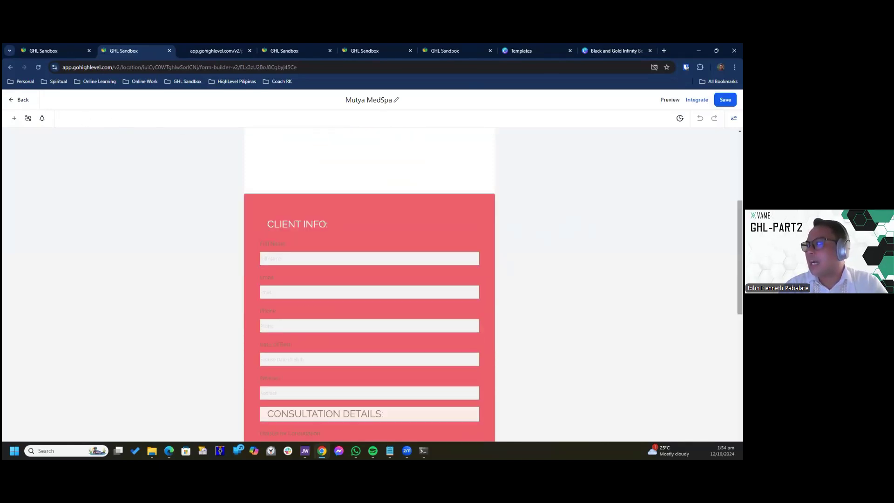
pyautogui.scroll(-8, 370, 284)
pyautogui.scroll(12, 369, 284)
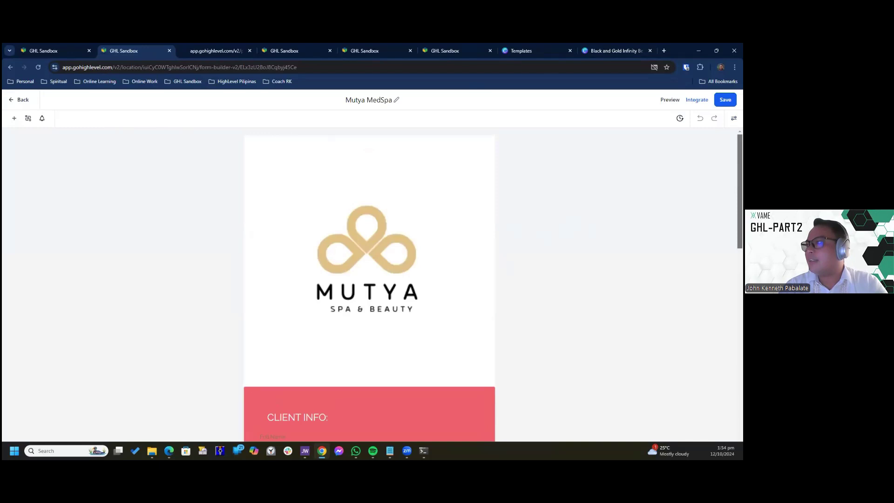
pyautogui.moveTo(740, 186); pyautogui.dragTo(740, 392)
pyautogui.scroll(15, 369, 284)
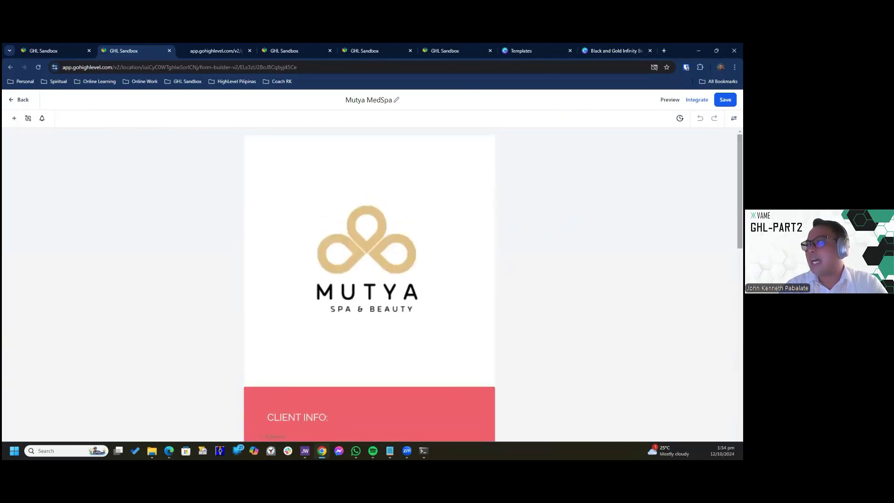
# - View the form's notification settings and available condition types, closing both without making changes
pyautogui.click(42, 119)
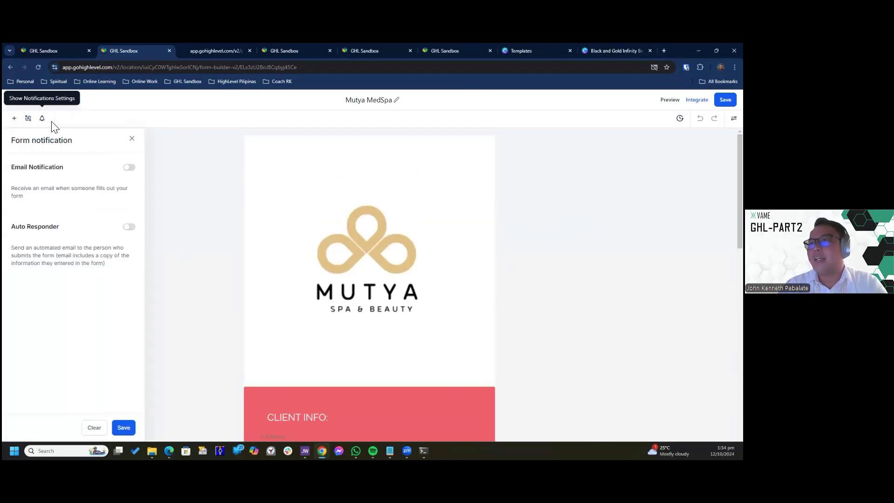
pyautogui.click(131, 138)
pyautogui.click(28, 119)
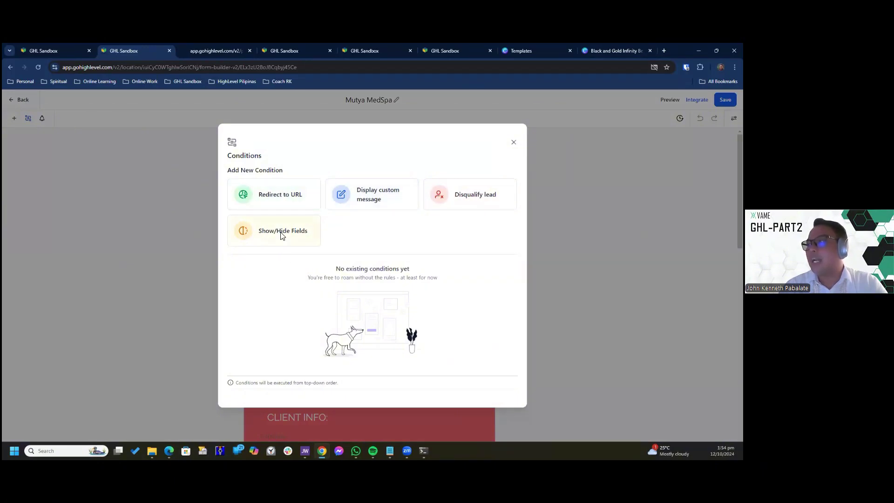
pyautogui.click(514, 142)
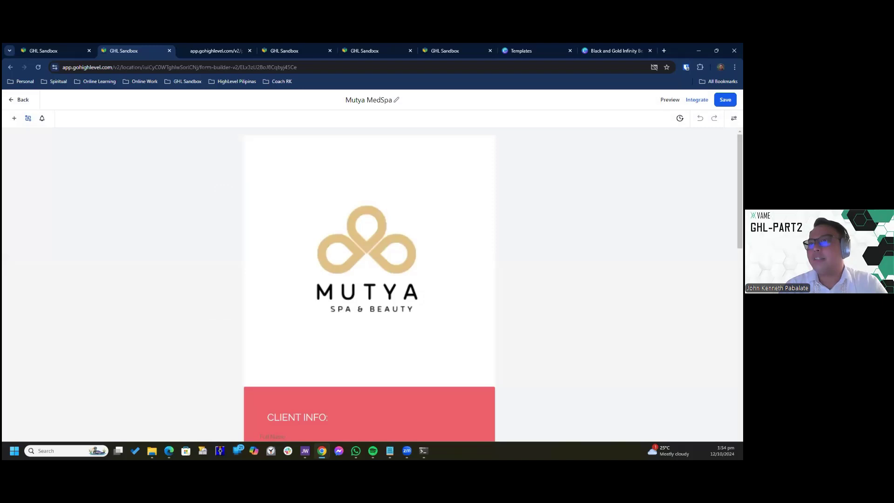
# - Examine the quick-add form elements, including personal info, payments, address, text and choice elements, and close the list
pyautogui.click(15, 118)
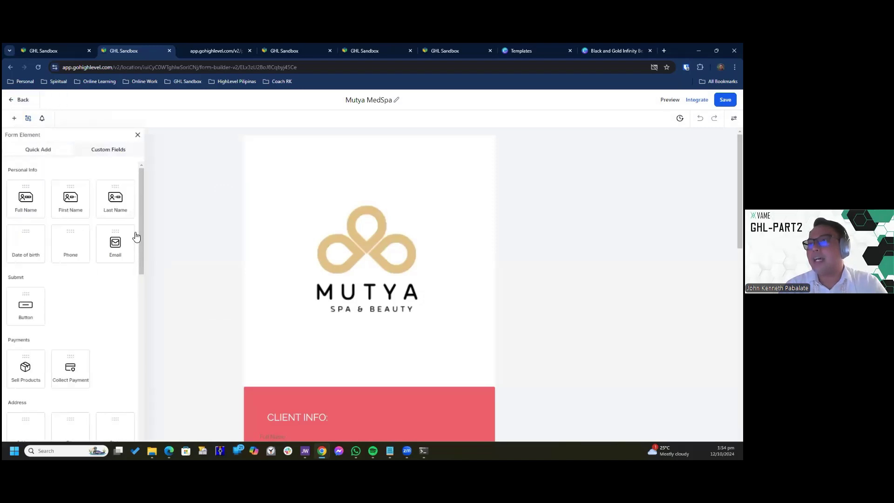
pyautogui.moveTo(141, 176)
pyautogui.mouseDown()
pyautogui.moveTo(147, 329)
pyautogui.moveTo(144, 185)
pyautogui.mouseUp()
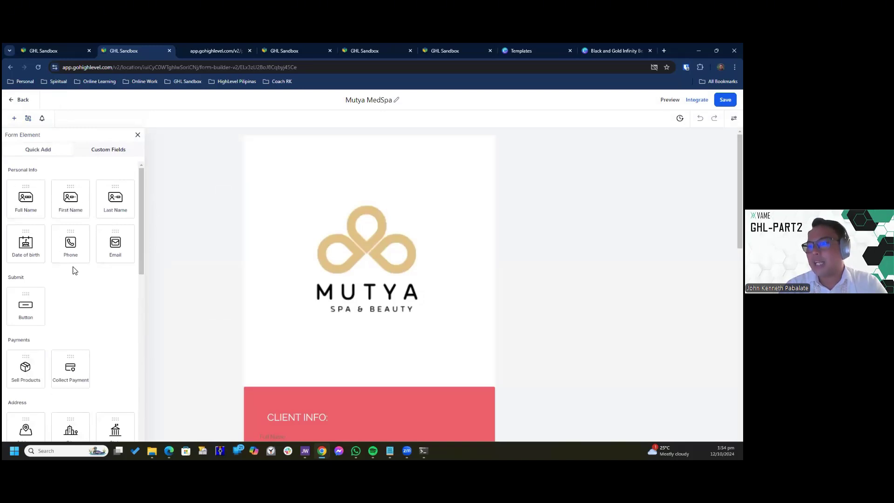
pyautogui.scroll(-3, 77, 295)
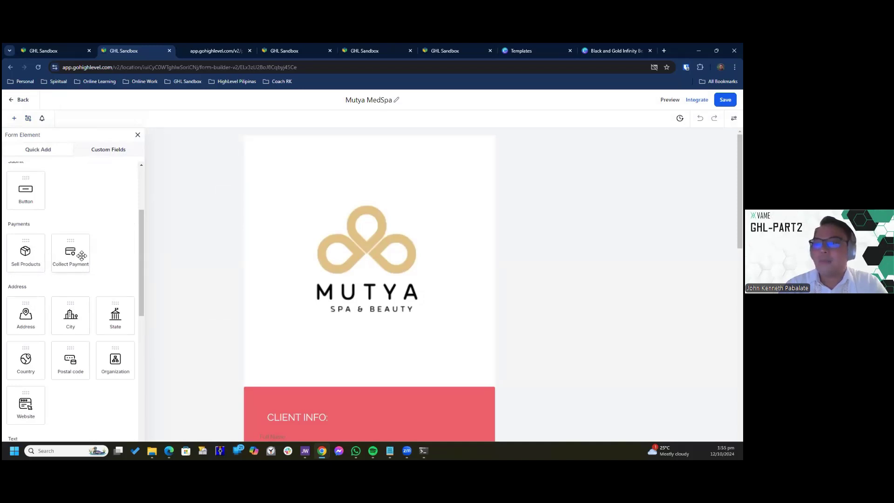
pyautogui.scroll(-1, 80, 256)
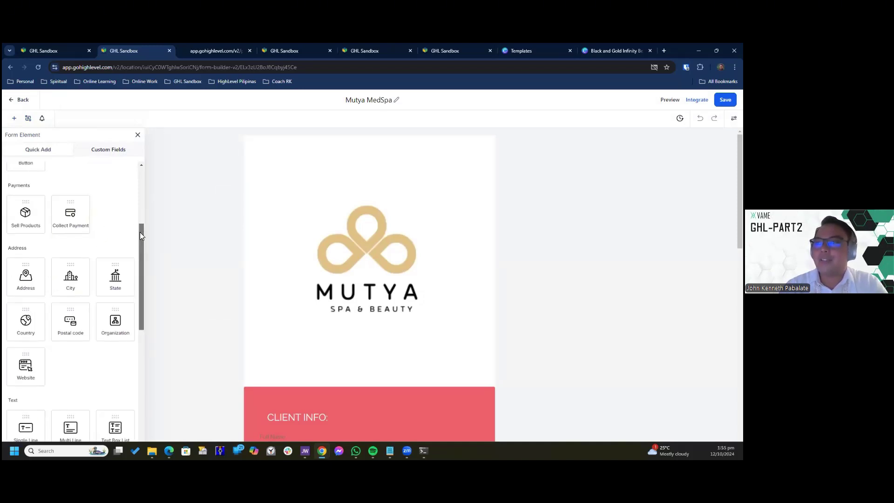
pyautogui.moveTo(140, 232); pyautogui.dragTo(140, 224)
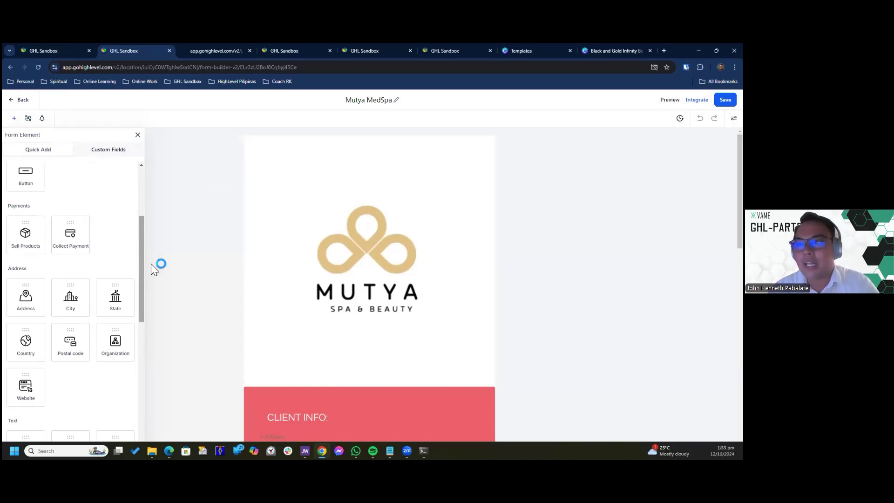
pyautogui.moveTo(144, 230); pyautogui.dragTo(144, 283)
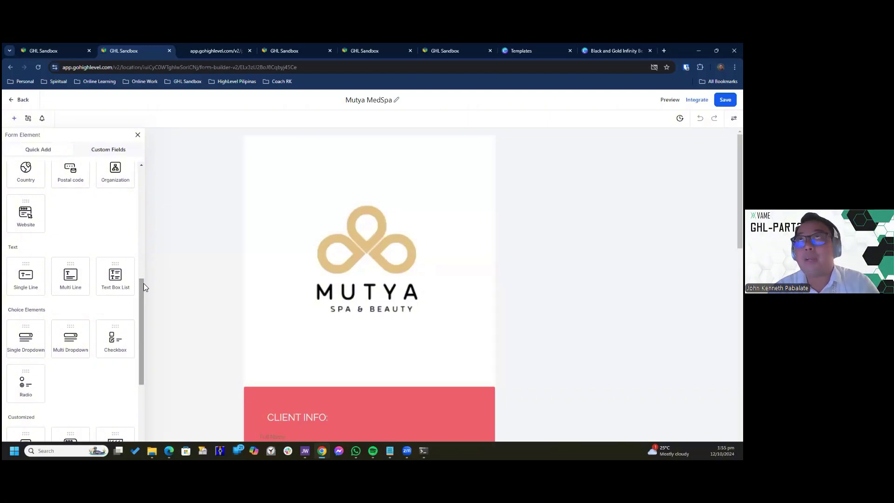
pyautogui.moveTo(143, 284); pyautogui.dragTo(136, 372)
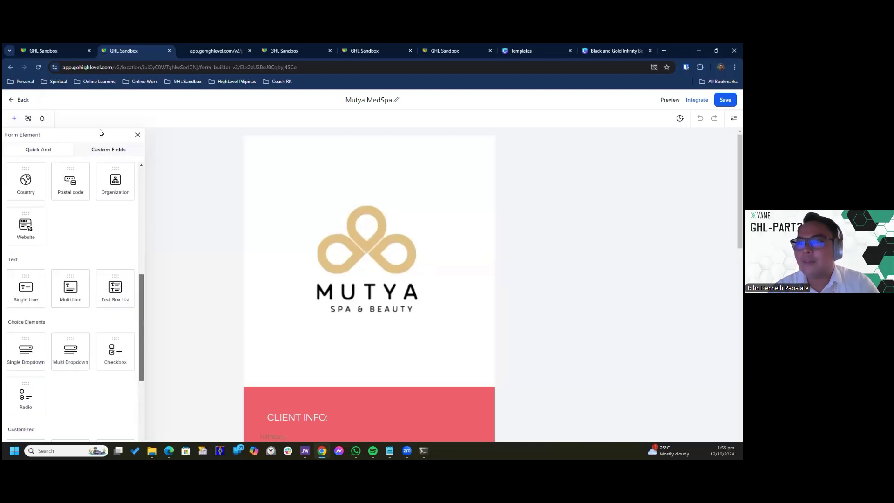
pyautogui.click(138, 134)
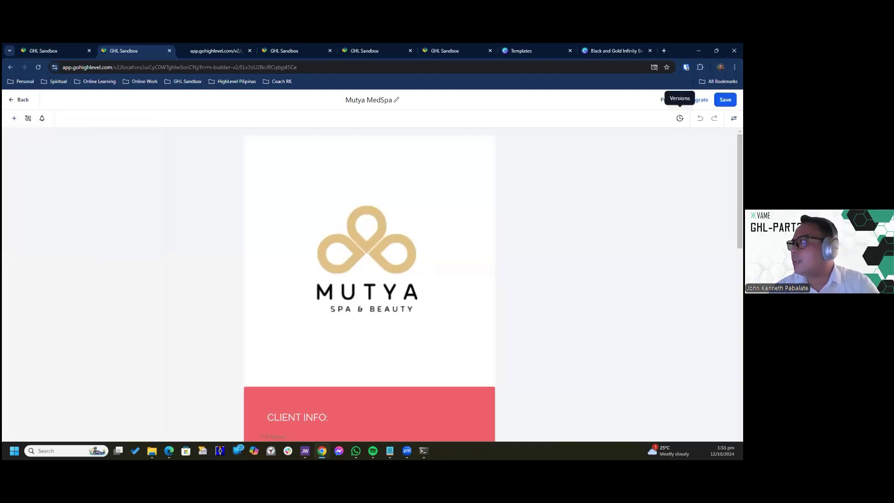
# - Review the form's layout style settings and expand its Colors & Background options
pyautogui.click(680, 118)
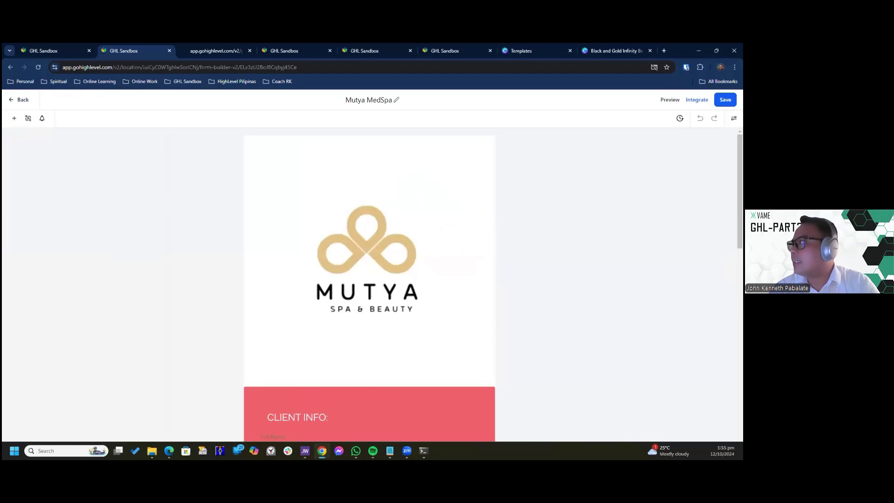
pyautogui.click(734, 118)
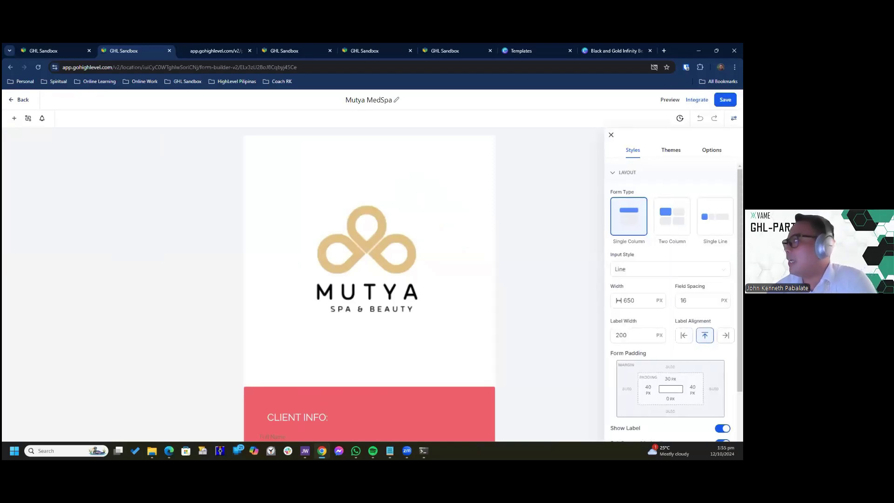
pyautogui.moveTo(740, 243); pyautogui.dragTo(740, 305)
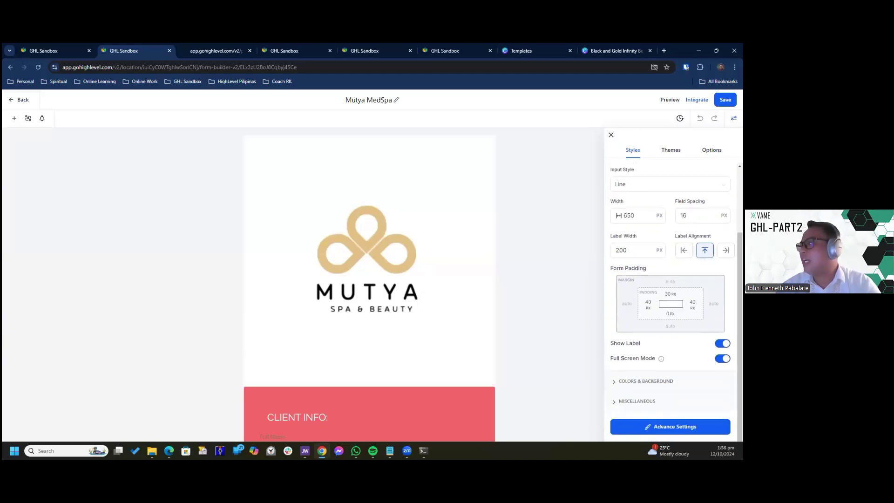
pyautogui.click(646, 381)
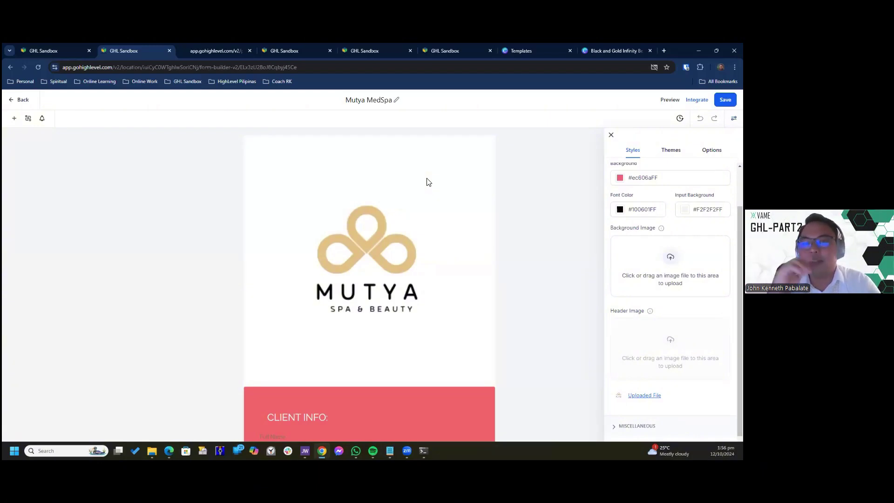
# - Review the MUTYA Spa and Beauty website preview from the FAQs up to its header and compare its colors with the Mutya MedSpa form
pyautogui.click(57, 51)
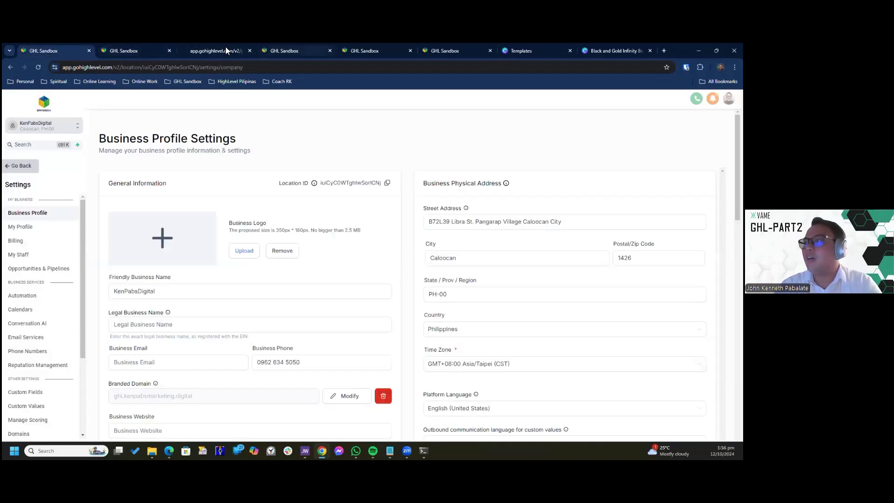
pyautogui.click(293, 50)
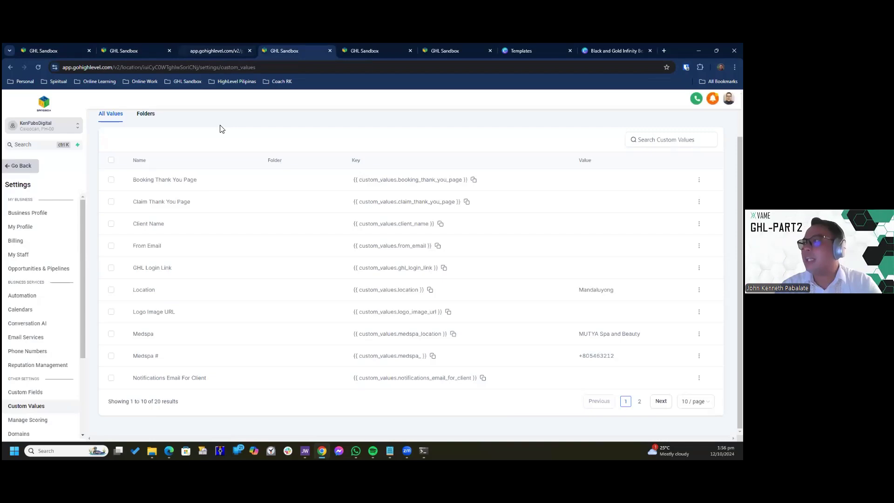
pyautogui.hotkey('ctrl', 'shift', 'Tab')
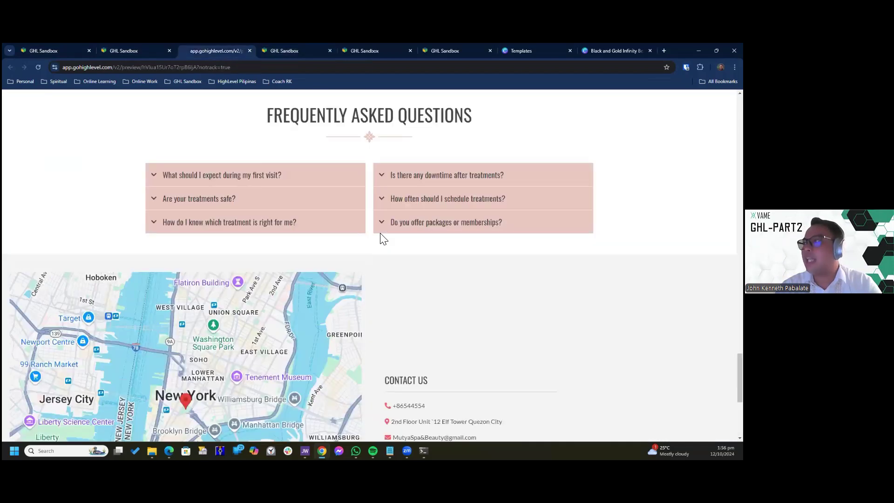
pyautogui.scroll(10, 295, 207)
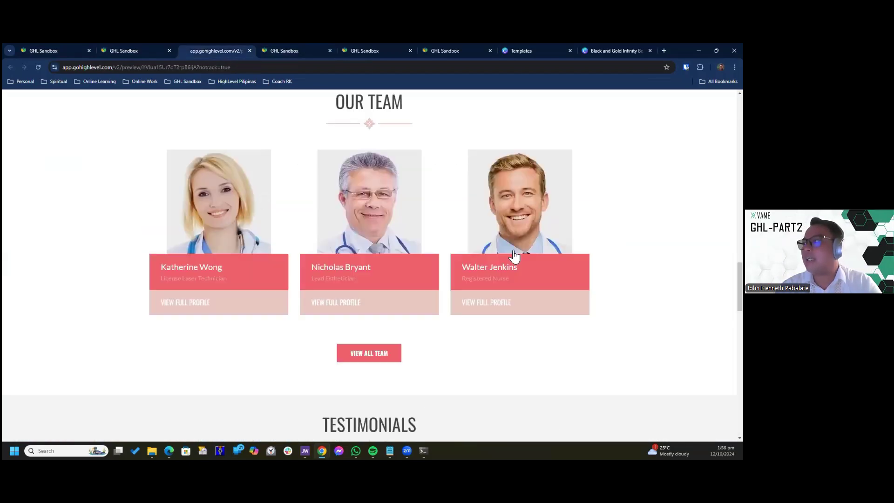
pyautogui.scroll(3, 296, 176)
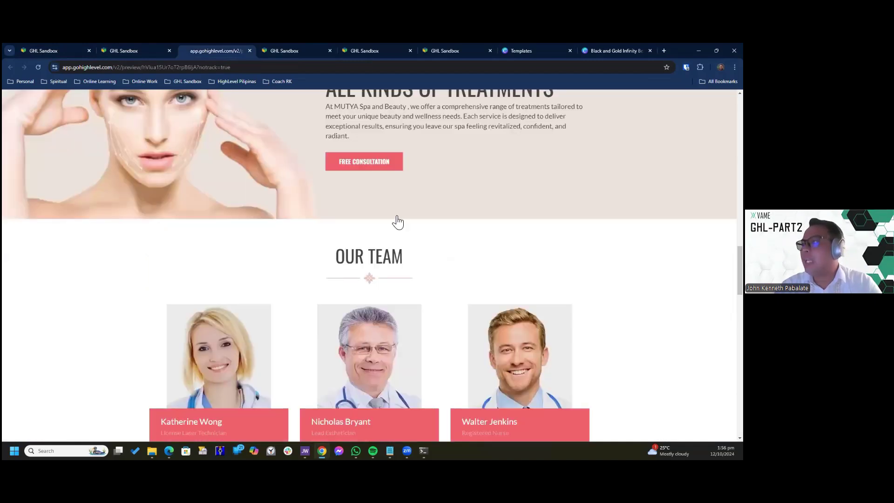
pyautogui.scroll(7, 397, 186)
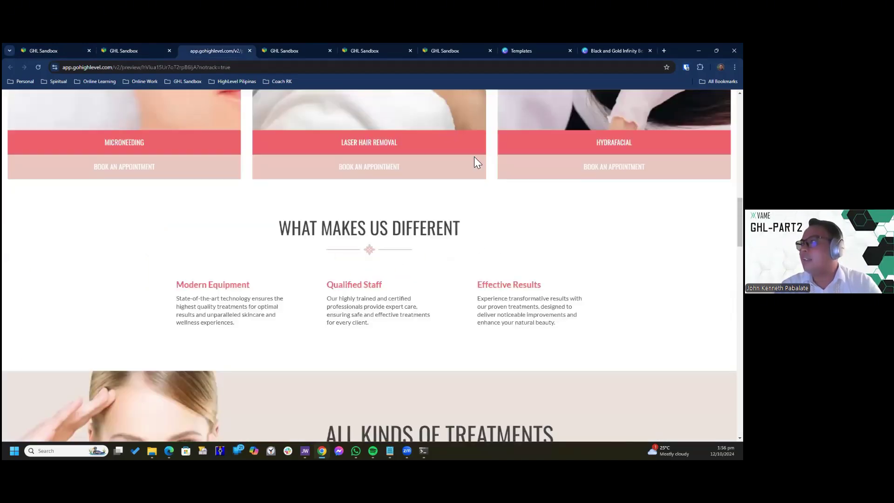
pyautogui.scroll(3, 474, 157)
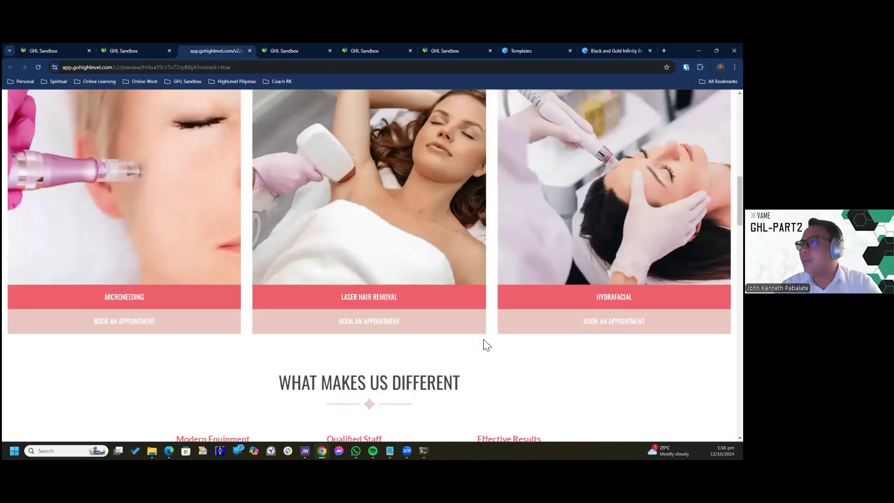
pyautogui.scroll(10, 486, 345)
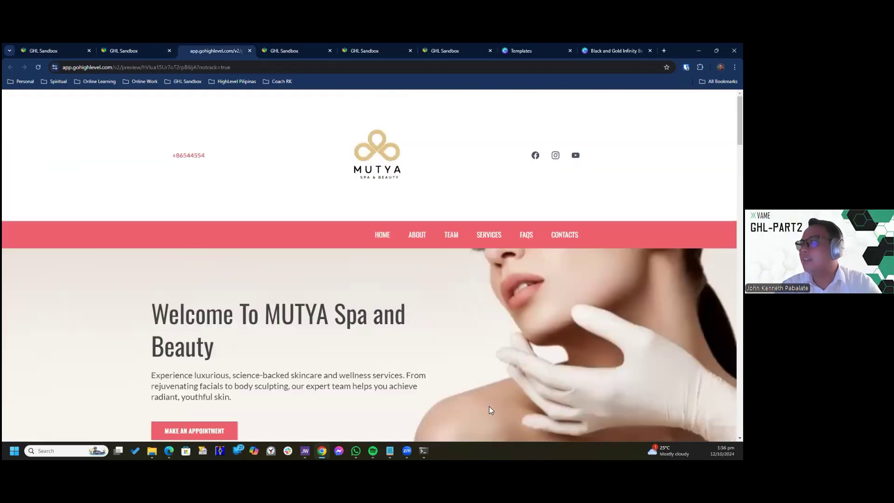
pyautogui.click(123, 50)
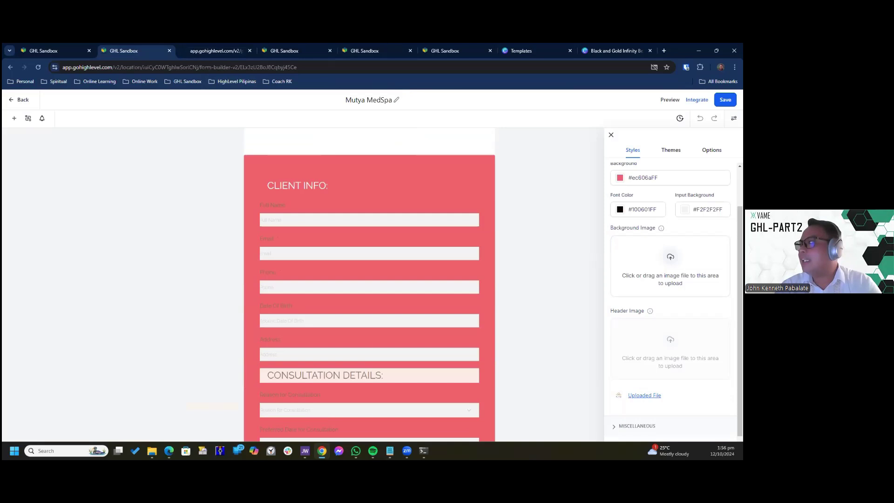
pyautogui.scroll(-11, 369, 285)
pyautogui.scroll(9, 369, 284)
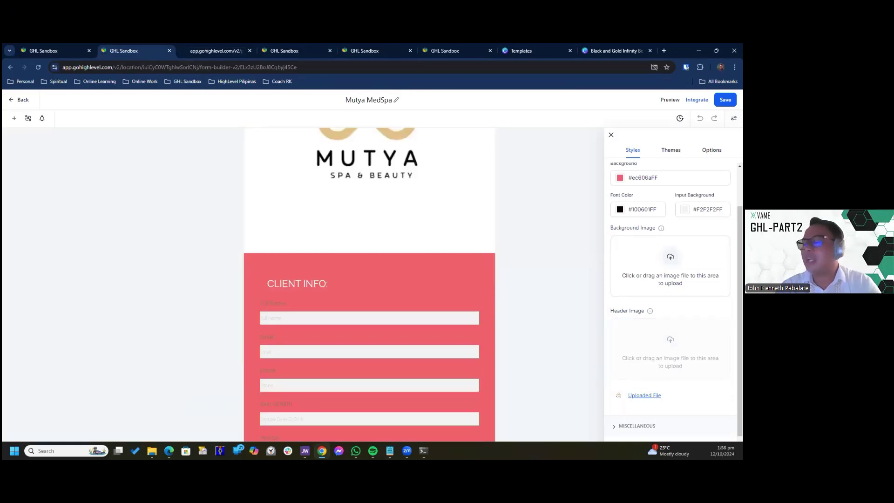
pyautogui.scroll(3, 370, 284)
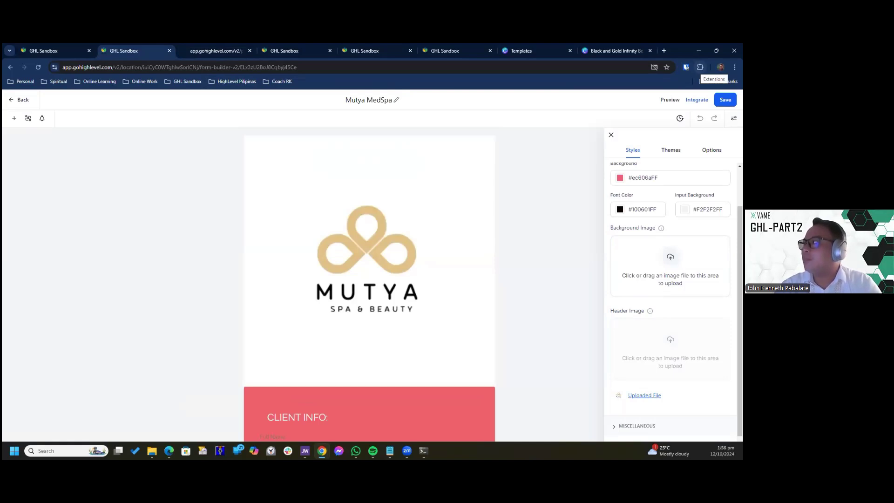
# - Sample the brown color #af7b5d from the Canva med spa logo templates with Color Eyedropper and copy its hex code
pyautogui.click(700, 67)
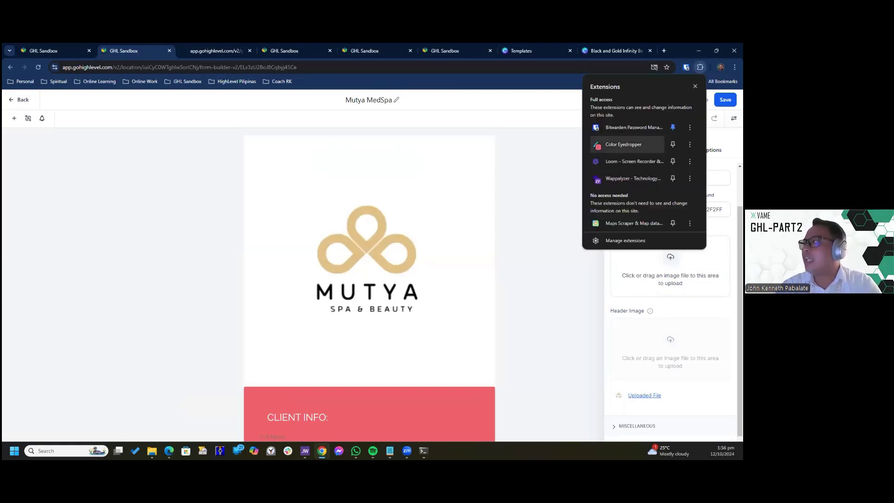
pyautogui.click(529, 50)
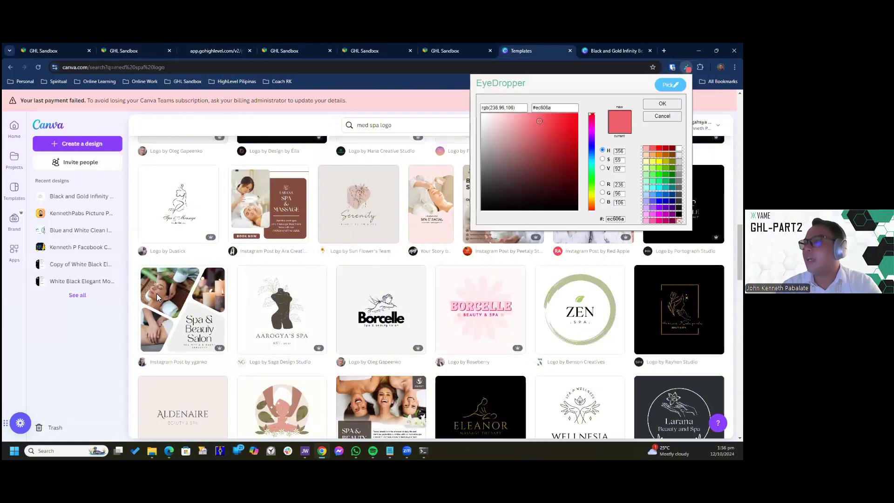
pyautogui.press('Escape')
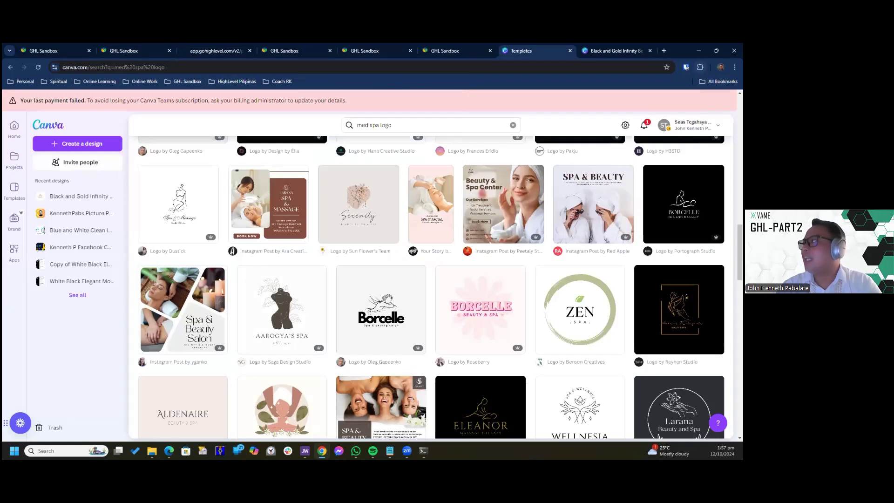
pyautogui.click(590, 142)
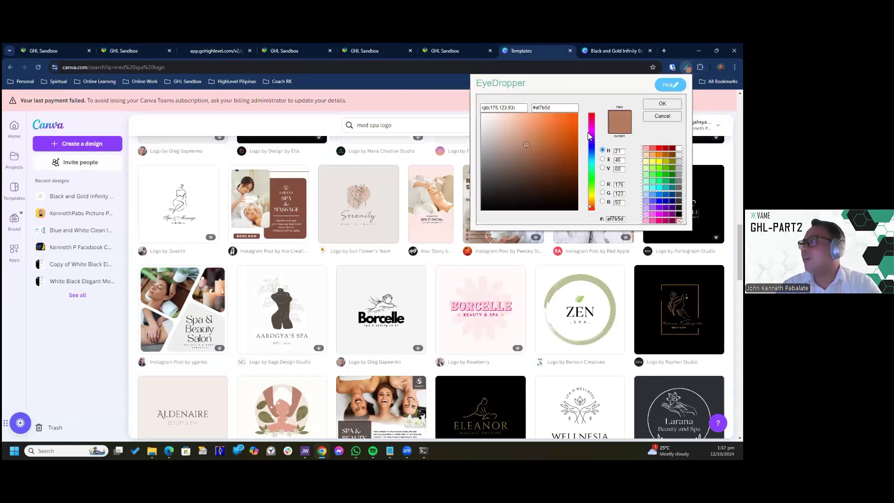
pyautogui.tripleClick(530, 108)
pyautogui.hotkey('ctrl', 'c')
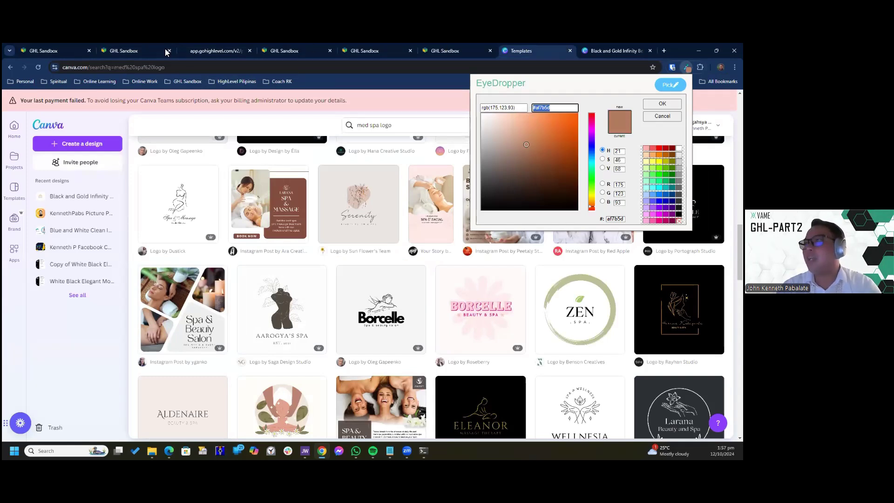
# - Try #af7b5d as the Mutya MedSpa form's background color, check it across all sections, and undo the change
pyautogui.click(135, 51)
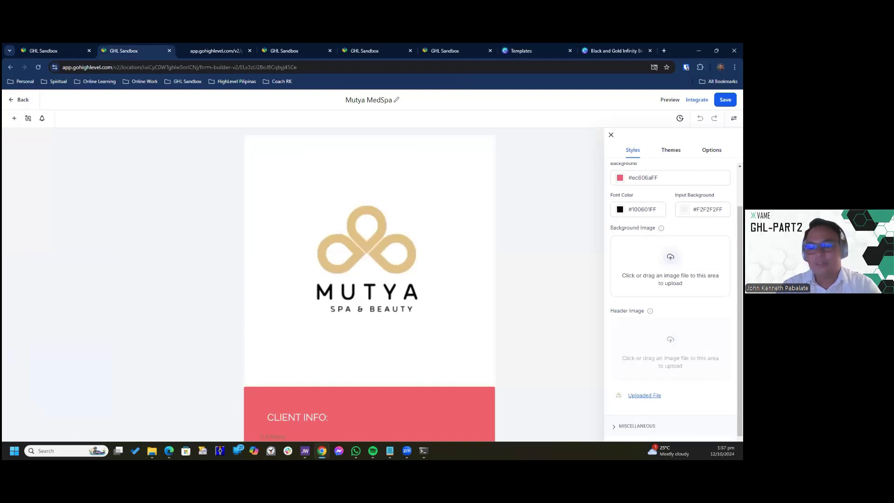
pyautogui.click(643, 177)
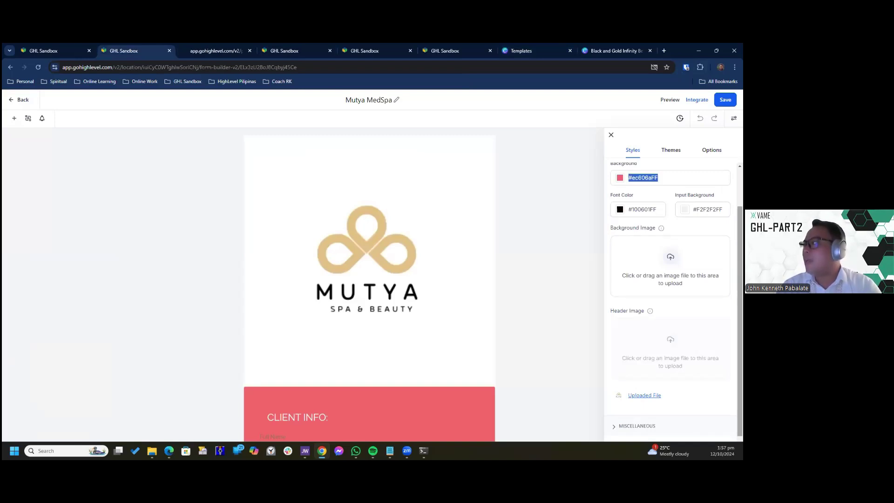
pyautogui.scroll(1, 671, 302)
pyautogui.click(620, 227)
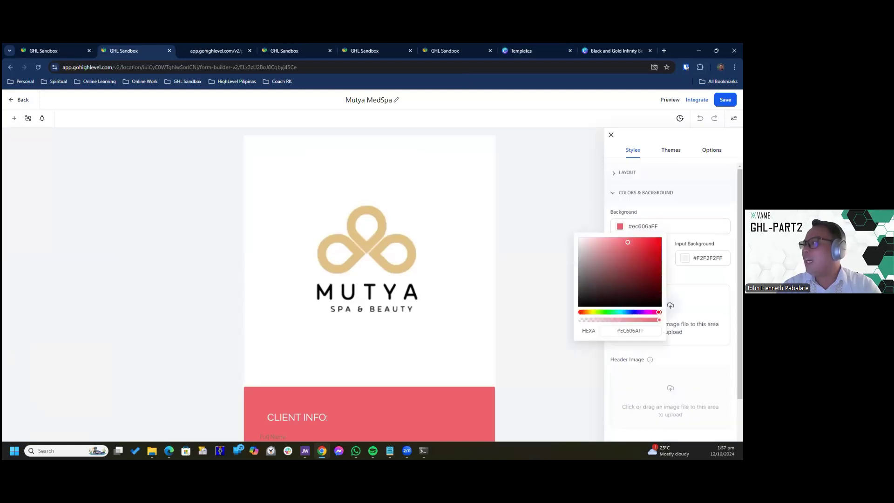
pyautogui.tripleClick(630, 331)
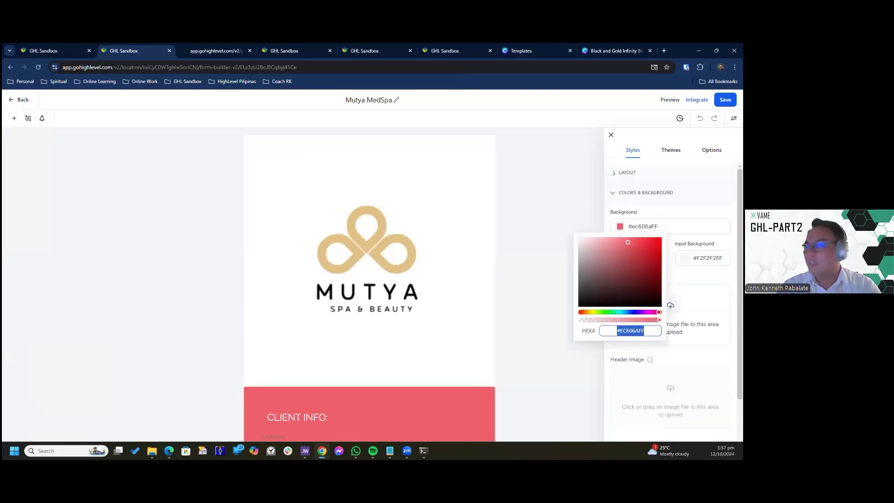
pyautogui.hotkey('ctrl', 'v')
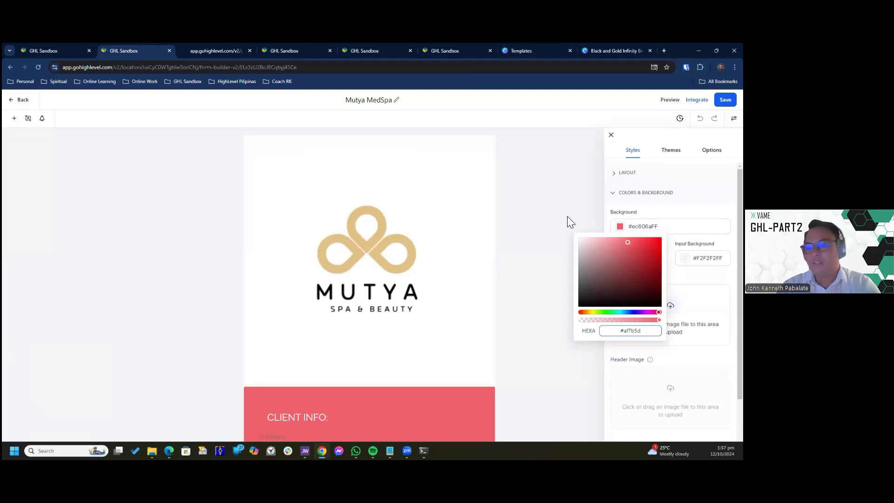
pyautogui.press('Return')
pyautogui.scroll(-4, 546, 298)
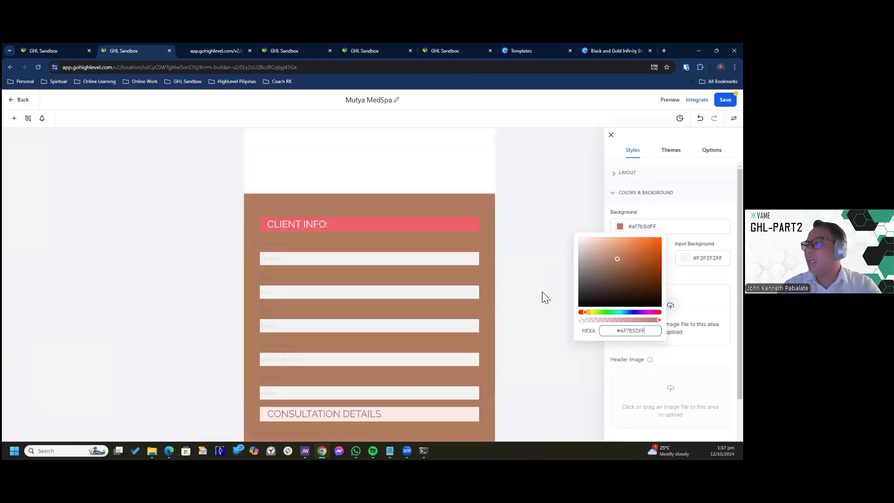
pyautogui.scroll(-7, 546, 298)
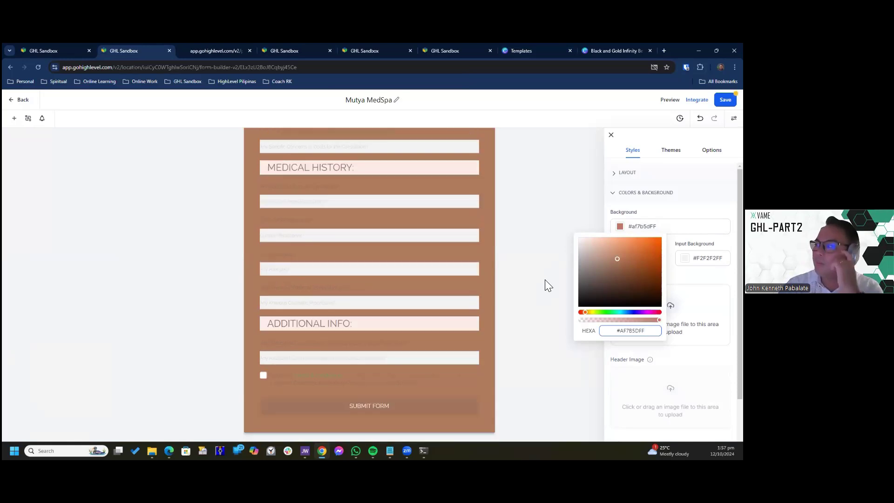
pyautogui.scroll(12, 545, 280)
pyautogui.scroll(-2, 545, 279)
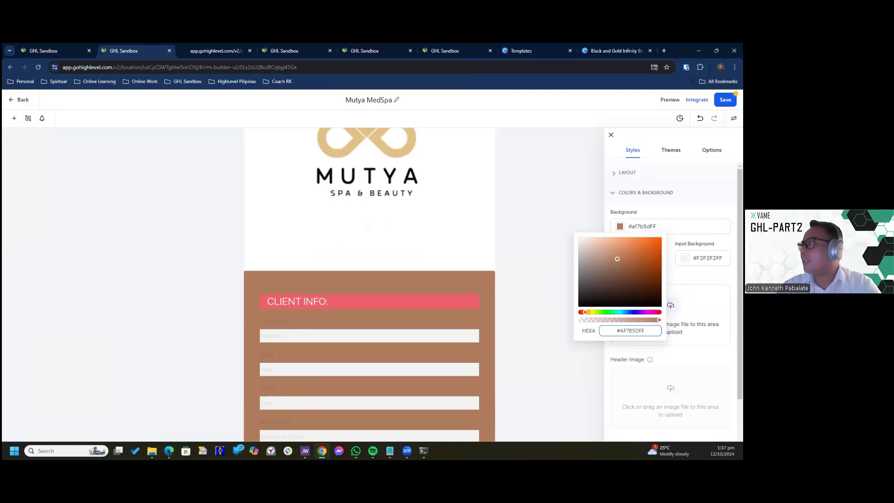
pyautogui.click(699, 118)
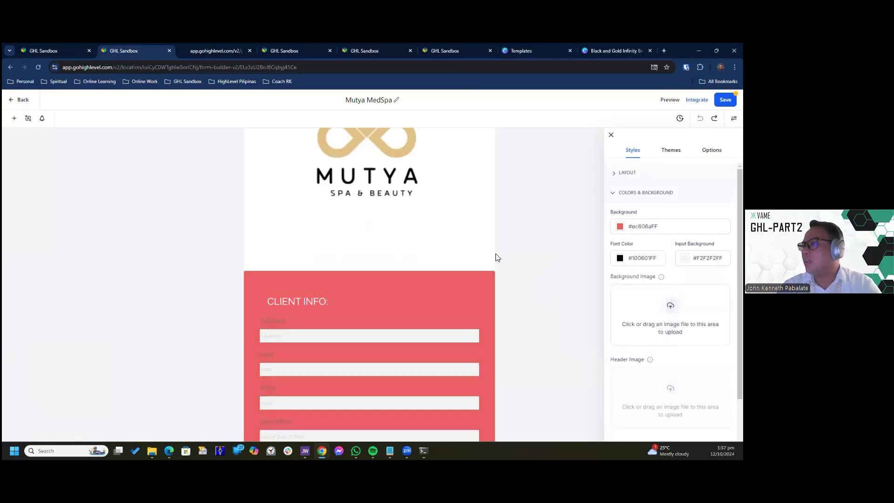
# - Examine the form from the logo header to the Submit Form button, along with its Colors & Background settings
pyautogui.scroll(-2, 381, 201)
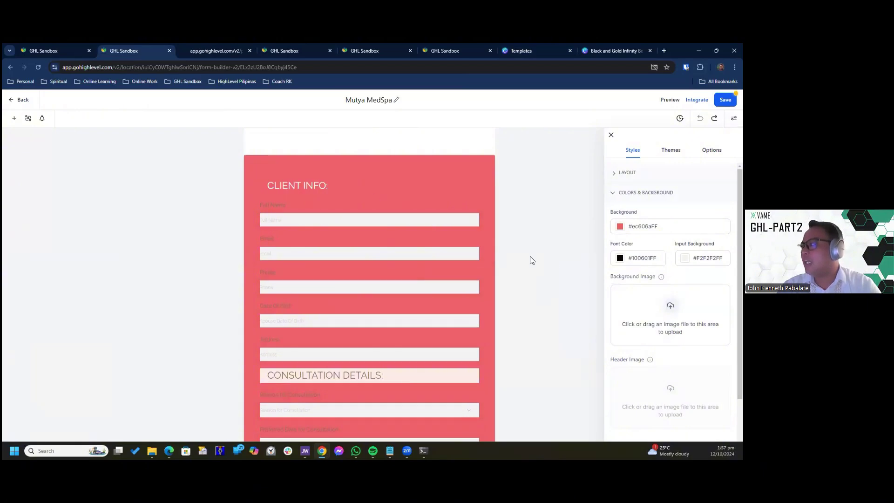
pyautogui.scroll(-2, 526, 212)
pyautogui.scroll(3, 558, 240)
pyautogui.scroll(3, 575, 251)
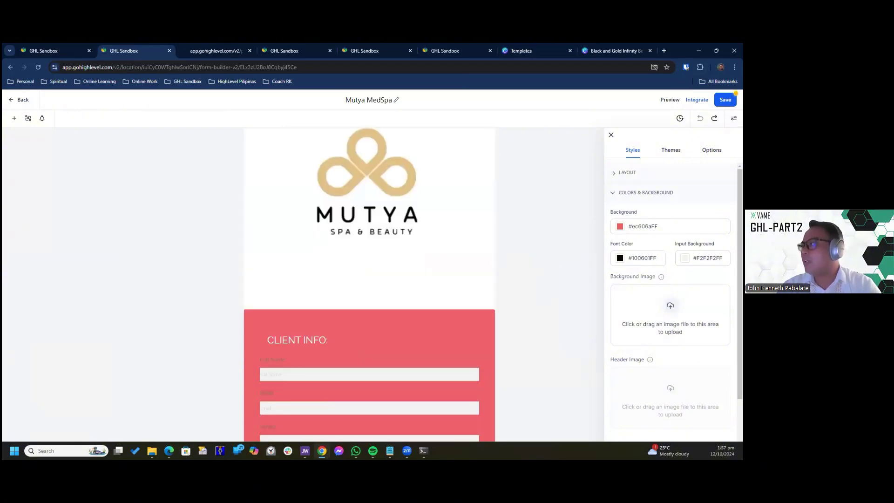
pyautogui.scroll(-2, 670, 317)
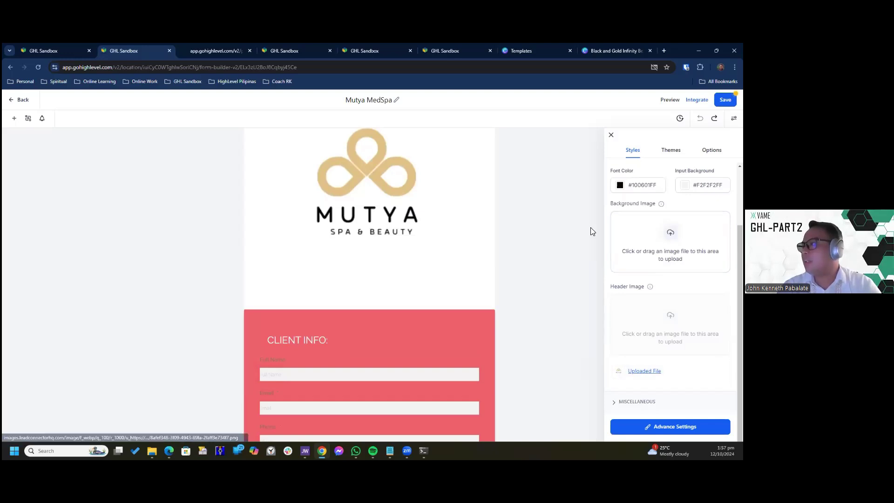
pyautogui.scroll(-4, 450, 342)
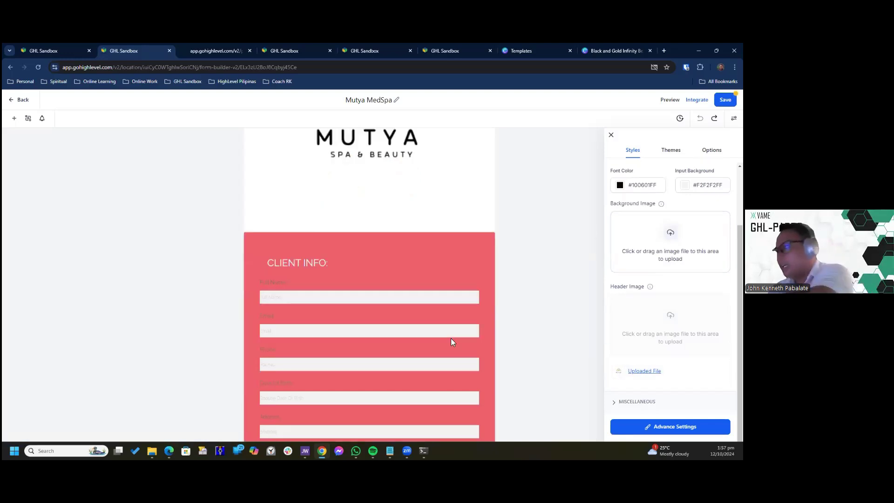
pyautogui.scroll(-3, 560, 261)
pyautogui.scroll(-5, 550, 279)
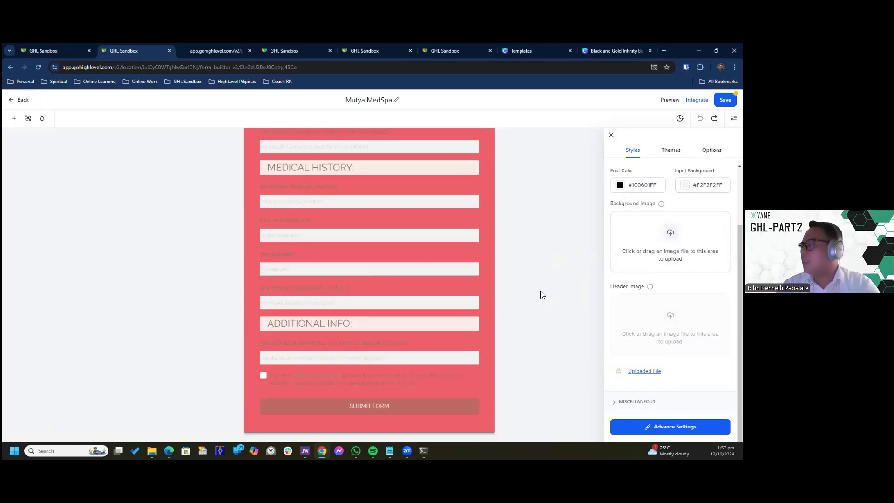
pyautogui.scroll(2, 670, 242)
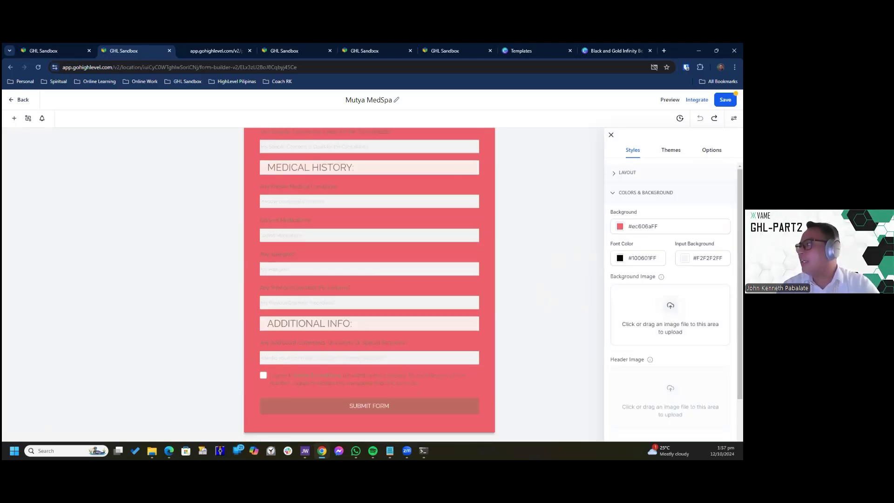
# - Browse the available form themes, such as Dark Theme, Eco Haven, Marine Azul and Metropolitan, without applying any
pyautogui.click(671, 150)
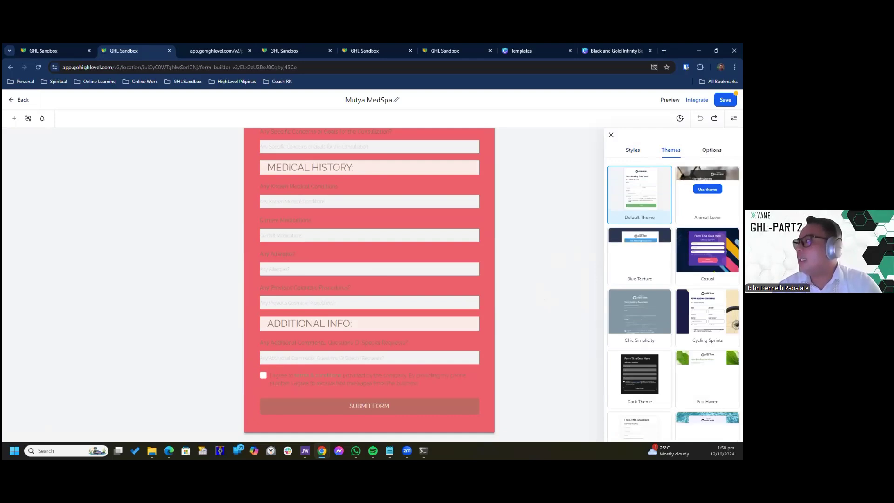
pyautogui.scroll(-5, 707, 196)
pyautogui.scroll(2, 673, 298)
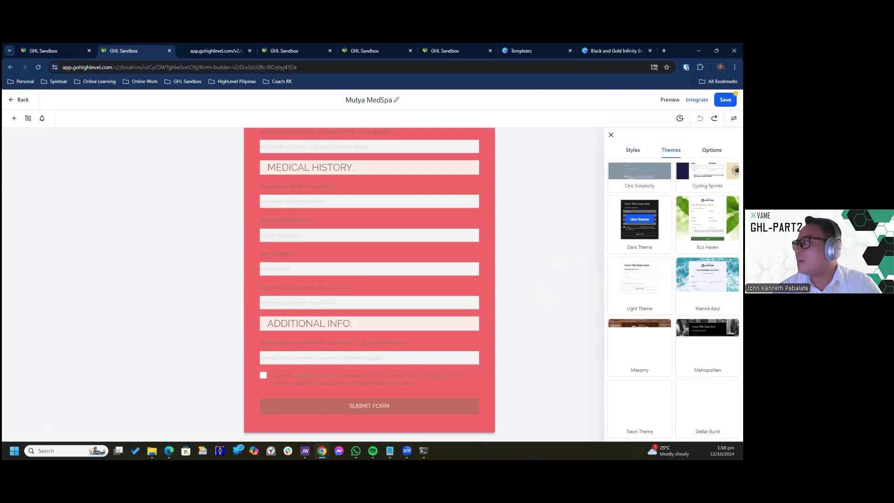
pyautogui.scroll(-3, 674, 298)
pyautogui.scroll(2, 640, 187)
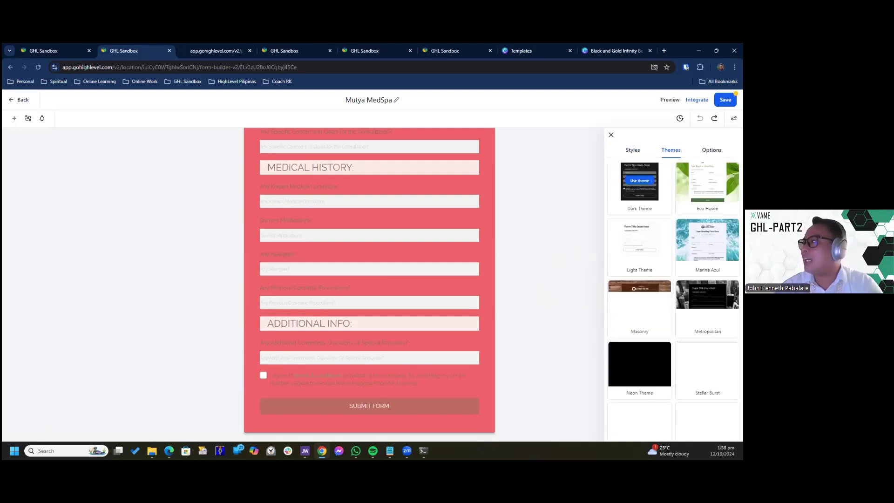
pyautogui.scroll(3, 673, 298)
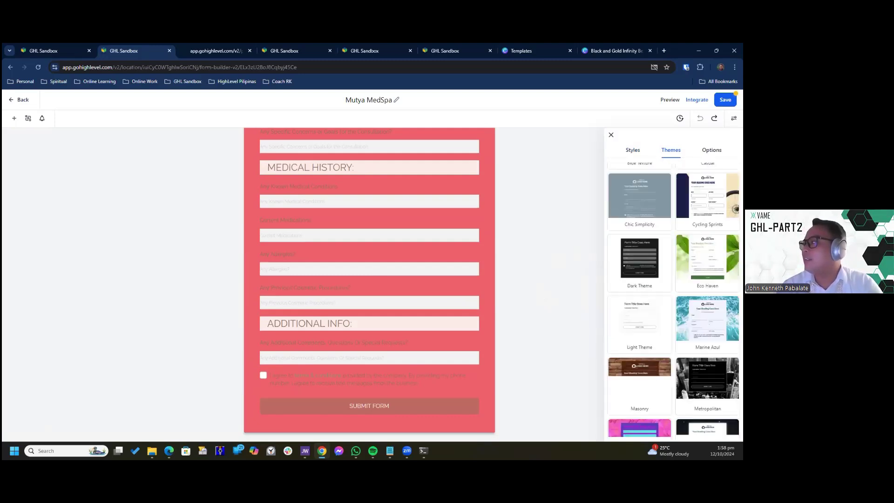
# - Review the form's On Submit options and leave the form builder, discarding the unsaved changes
pyautogui.click(712, 150)
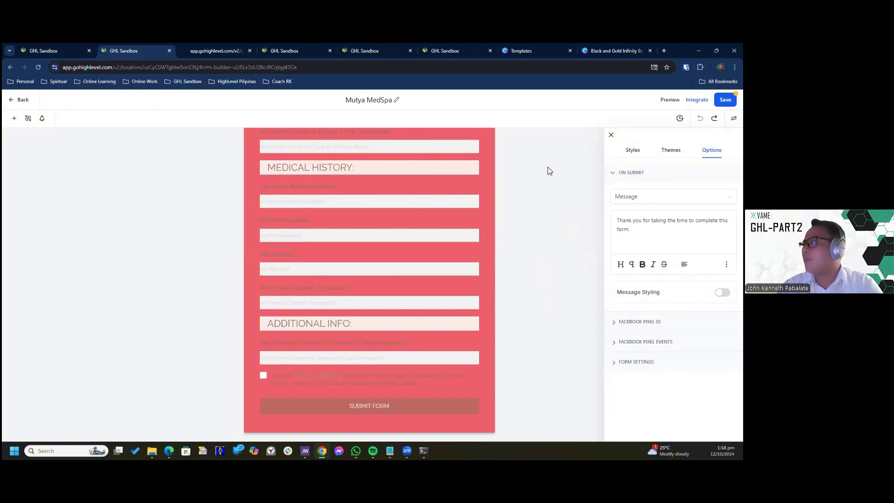
pyautogui.click(92, 129)
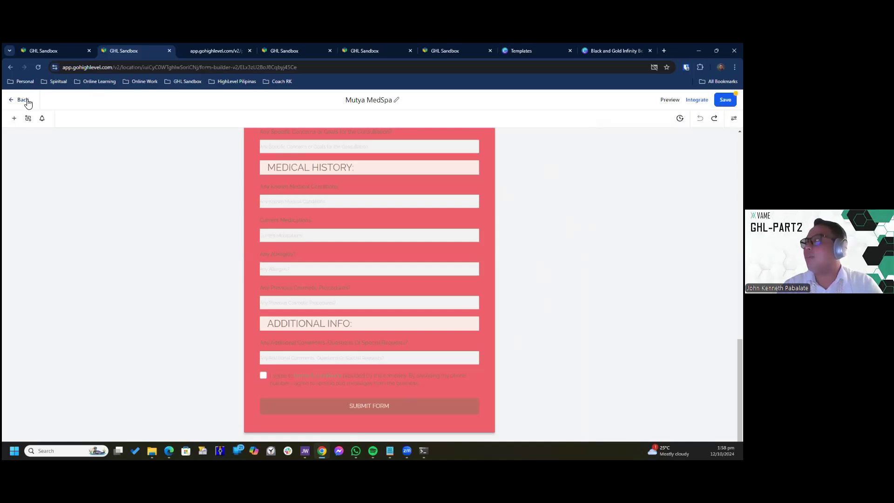
pyautogui.scroll(15, 409, 219)
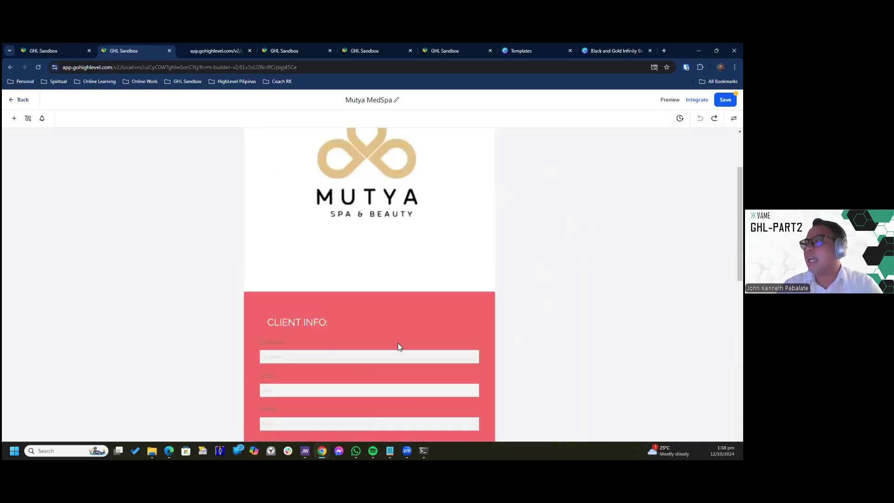
pyautogui.scroll(-2, 77, 174)
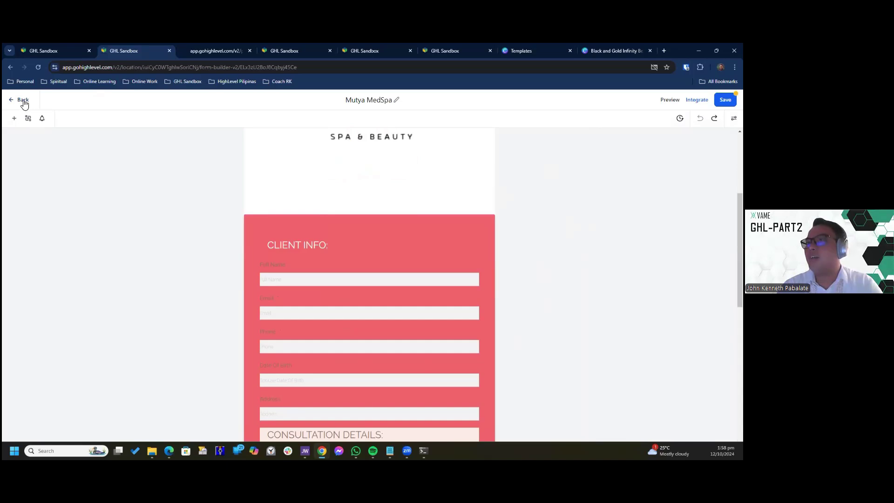
pyautogui.click(23, 101)
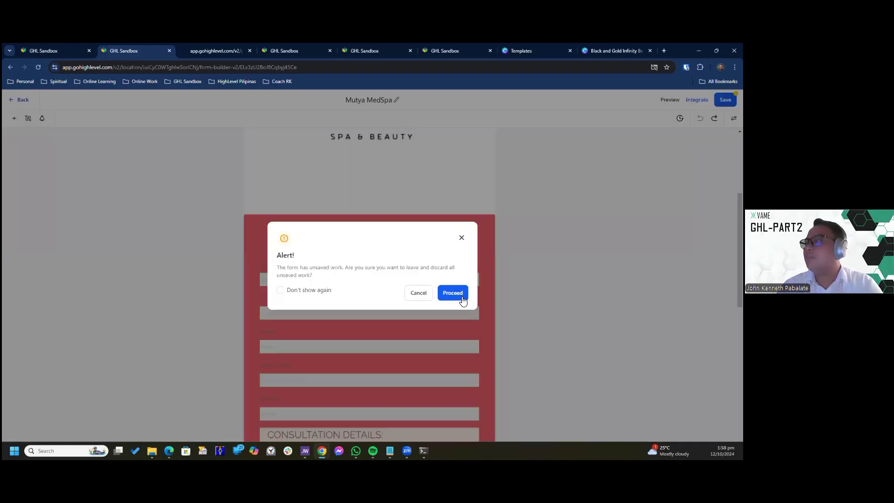
pyautogui.click(461, 296)
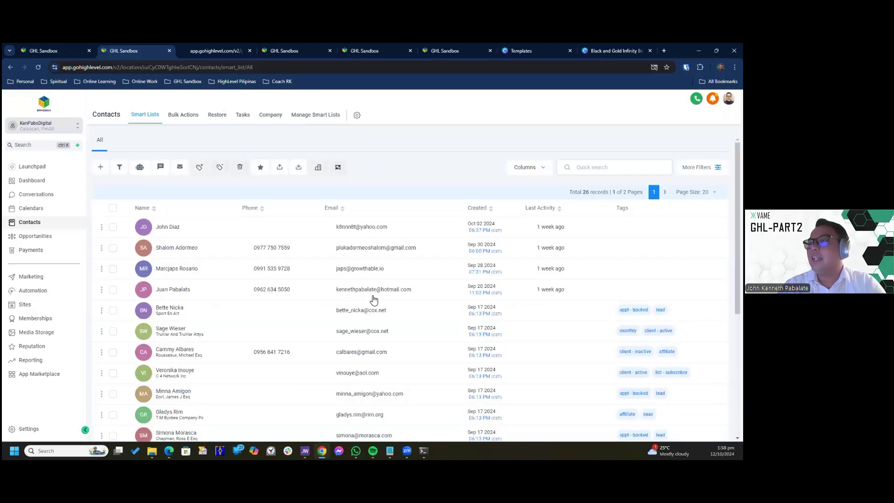
# - Examine the full contacts smart list, including the phone, email, created date, last activity and tags columns
pyautogui.scroll(-5, 482, 303)
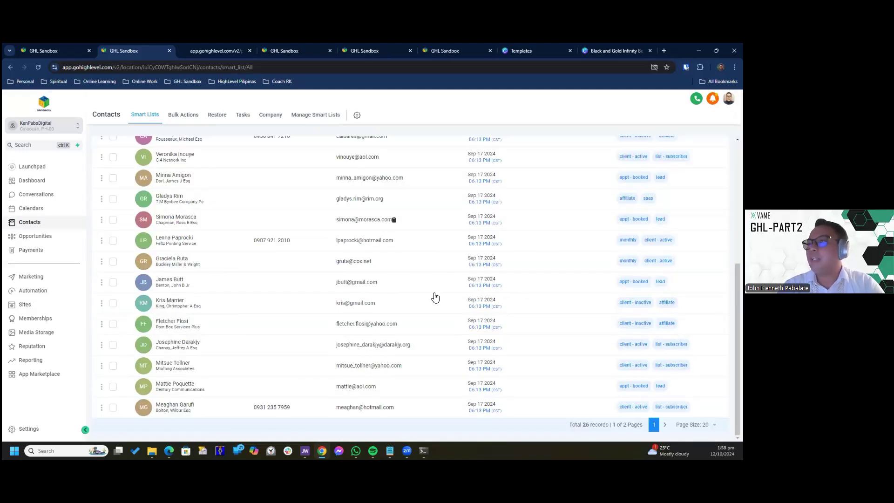
pyautogui.scroll(5, 239, 250)
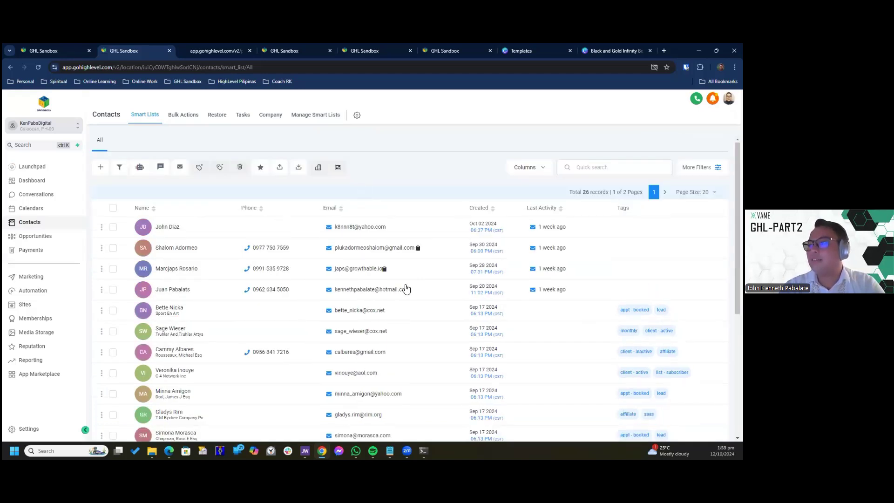
pyautogui.scroll(-2, 404, 289)
pyautogui.scroll(2, 404, 289)
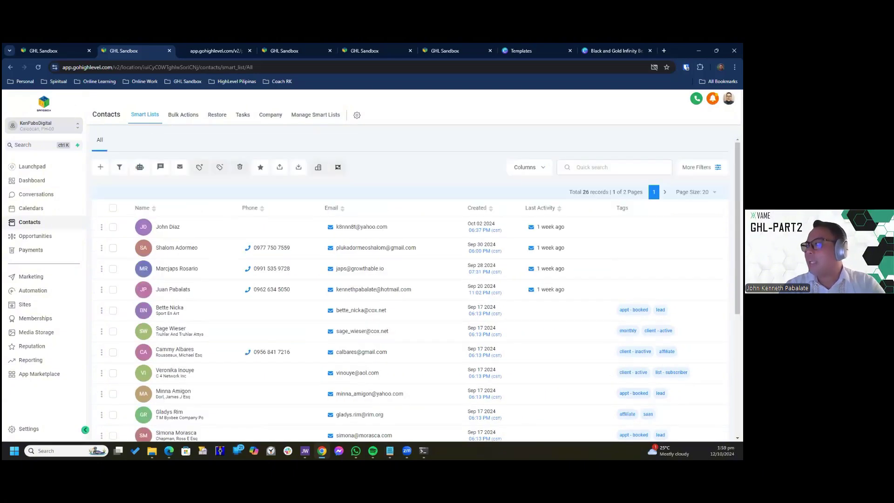
pyautogui.scroll(-3, 404, 289)
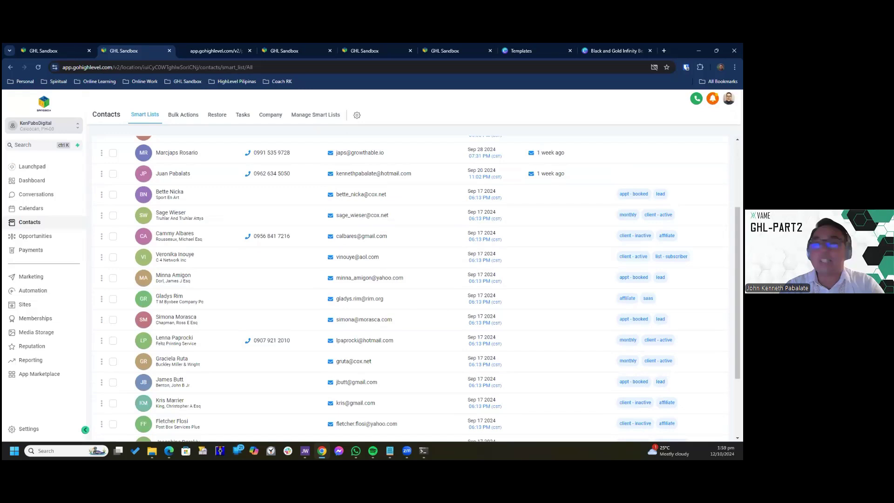
pyautogui.scroll(2, 410, 289)
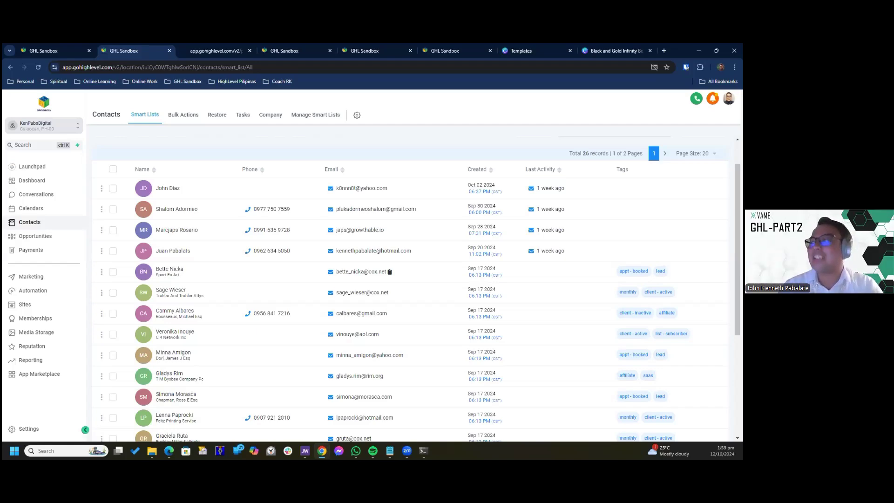
pyautogui.scroll(-10, 464, 264)
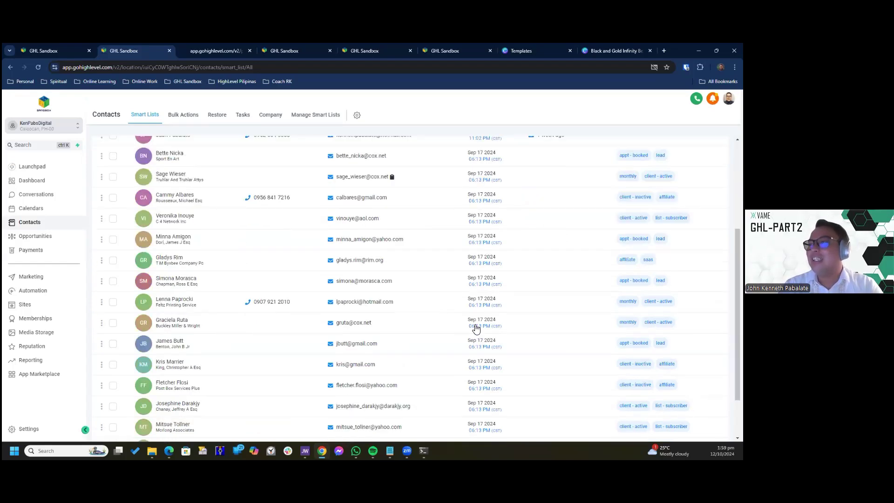
pyautogui.scroll(9, 501, 365)
pyautogui.scroll(2, 283, 270)
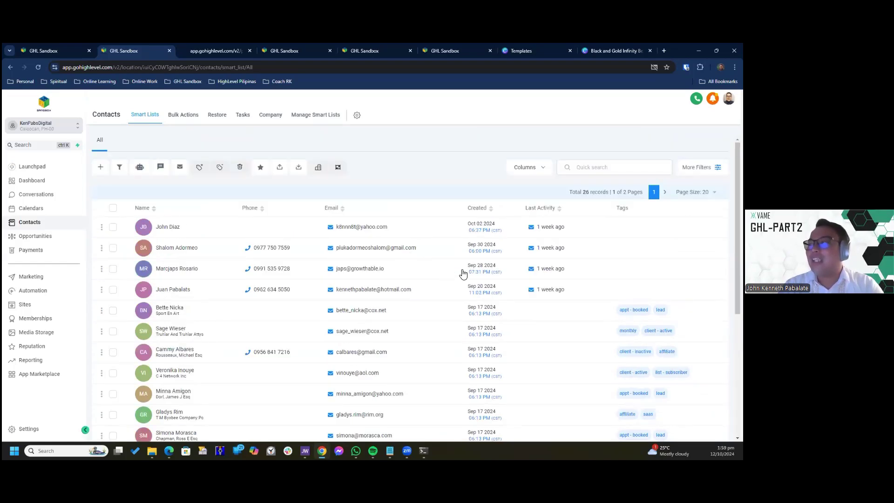
pyautogui.scroll(-5, 463, 277)
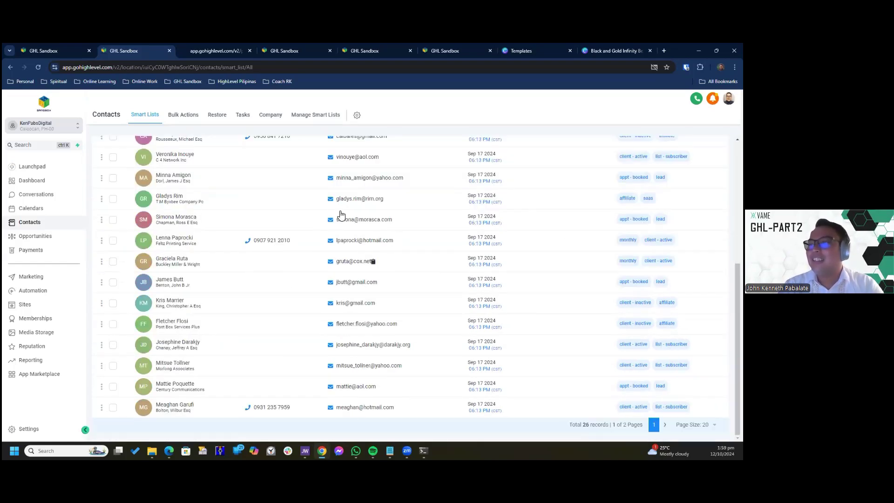
pyautogui.scroll(5, 341, 215)
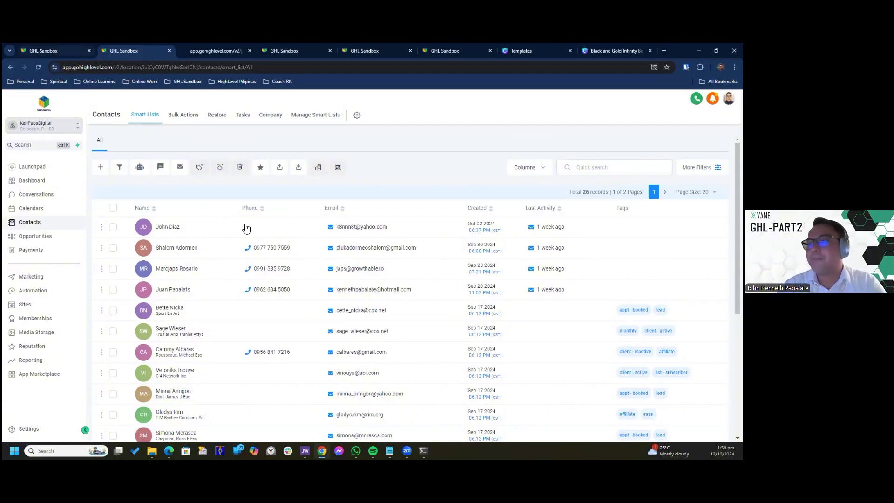
pyautogui.scroll(-10, 195, 245)
pyautogui.scroll(10, 113, 252)
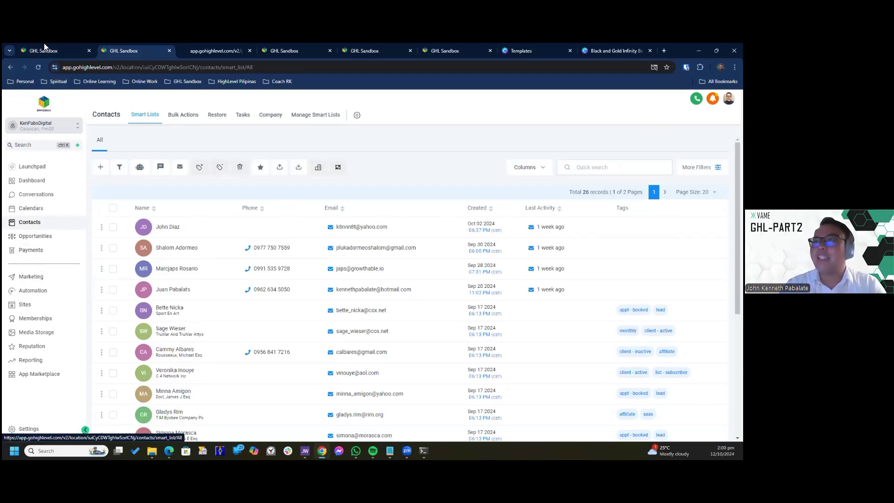
# - Switch to the Business Profile settings page and leave the settings for the main dashboard
pyautogui.click(77, 52)
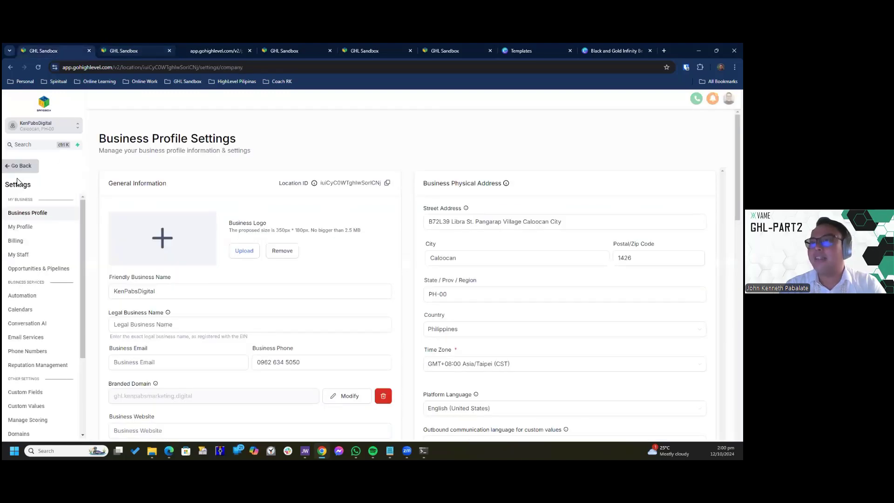
pyautogui.click(19, 167)
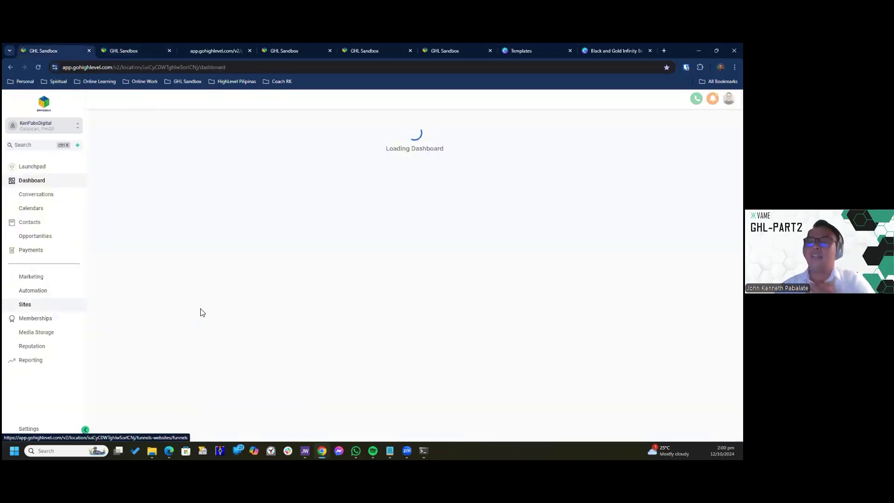
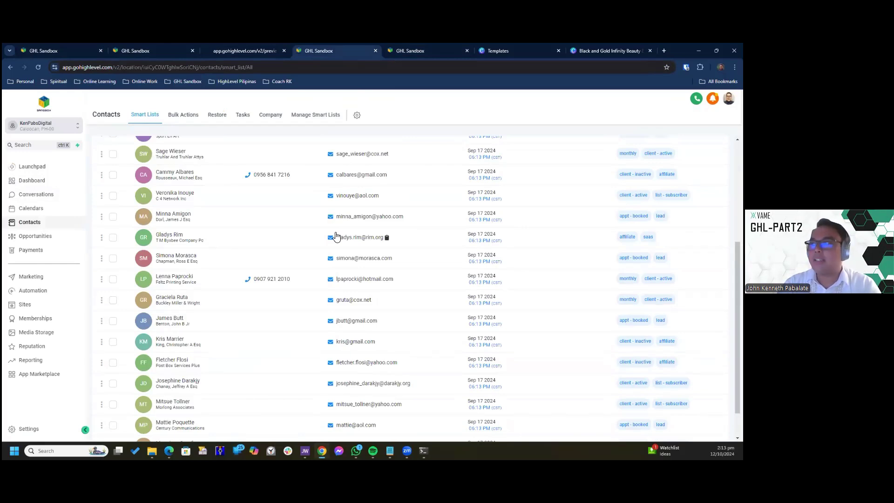
# - Return to the Services page in the page builder and review it from the Hydrafacial service up to the header
pyautogui.scroll(1, 337, 237)
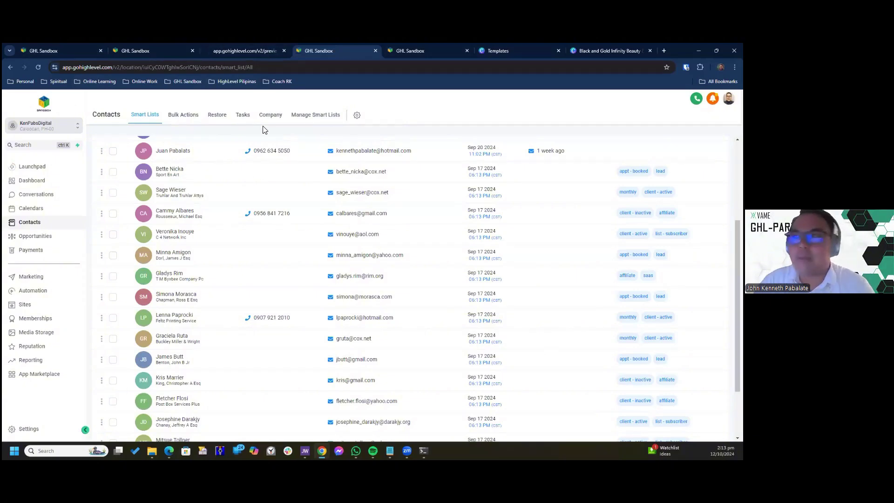
pyautogui.click(136, 51)
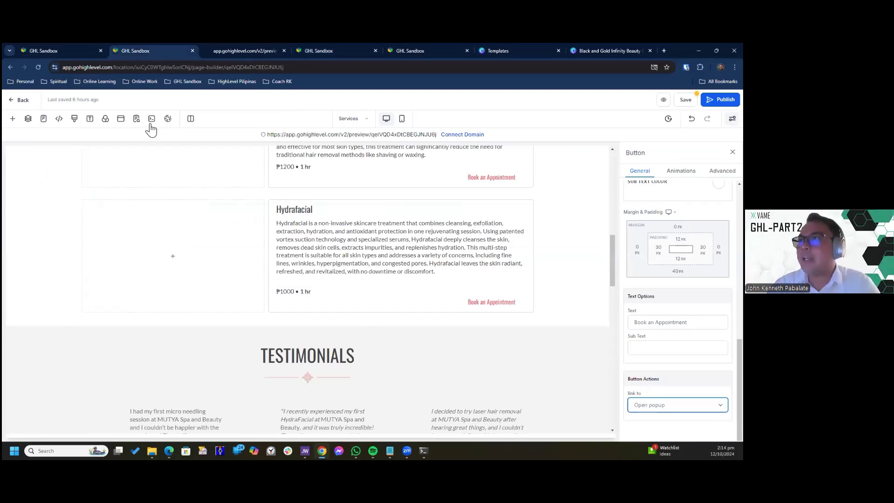
pyautogui.scroll(3, 194, 202)
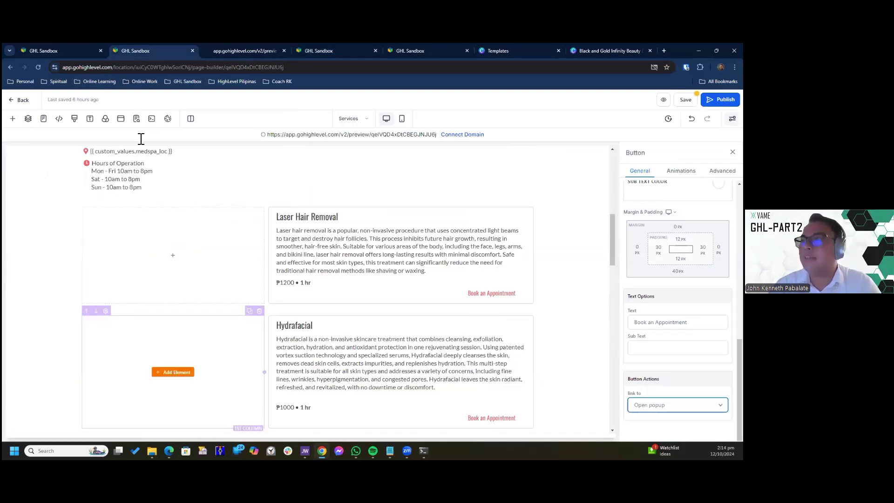
pyautogui.scroll(10, 140, 139)
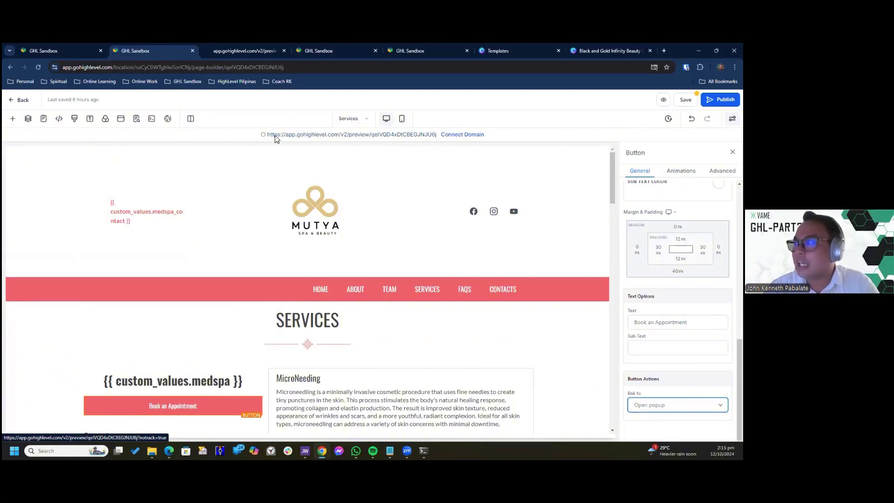
# - Check which domains are available to connect to the Services page, and close the selection without choosing one
pyautogui.click(461, 134)
pyautogui.click(450, 268)
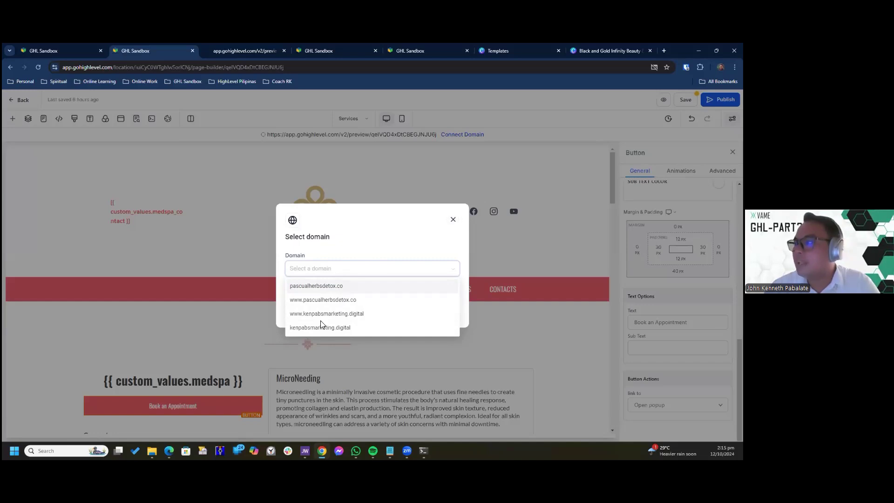
pyautogui.click(416, 234)
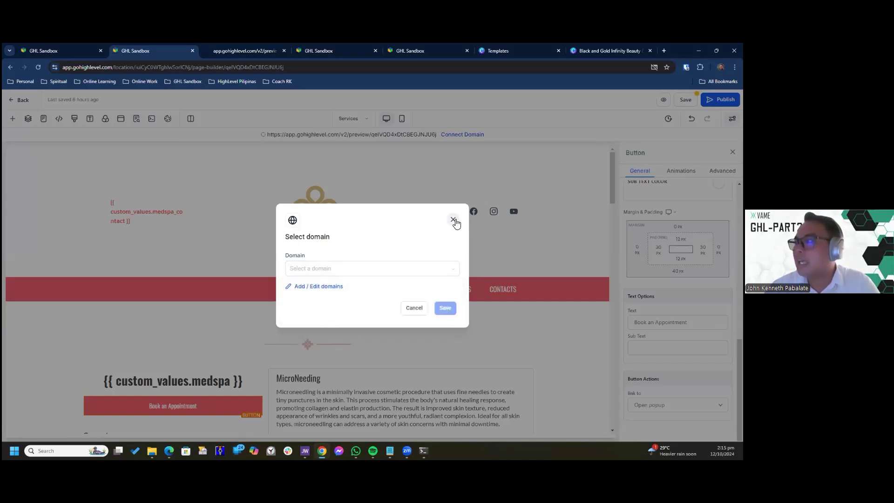
pyautogui.click(481, 181)
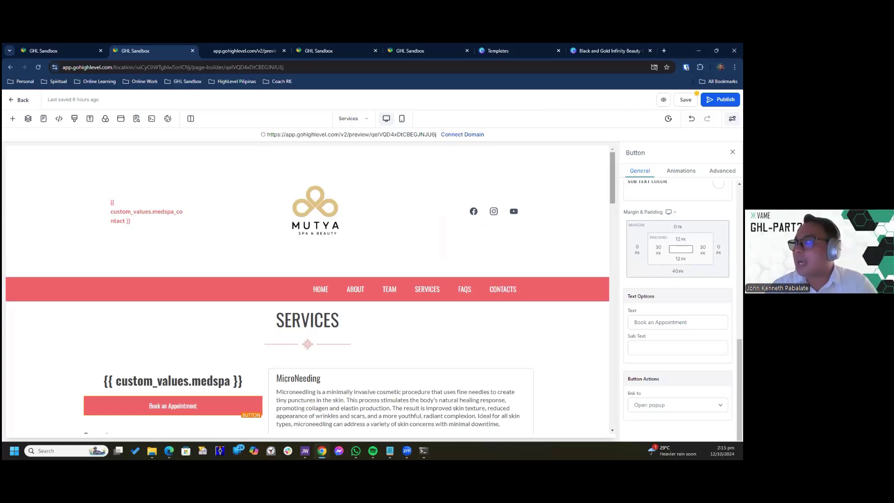
# - Examine the Services page from the logo header through the treatment listings to the Testimonials section
pyautogui.scroll(-5, 310, 291)
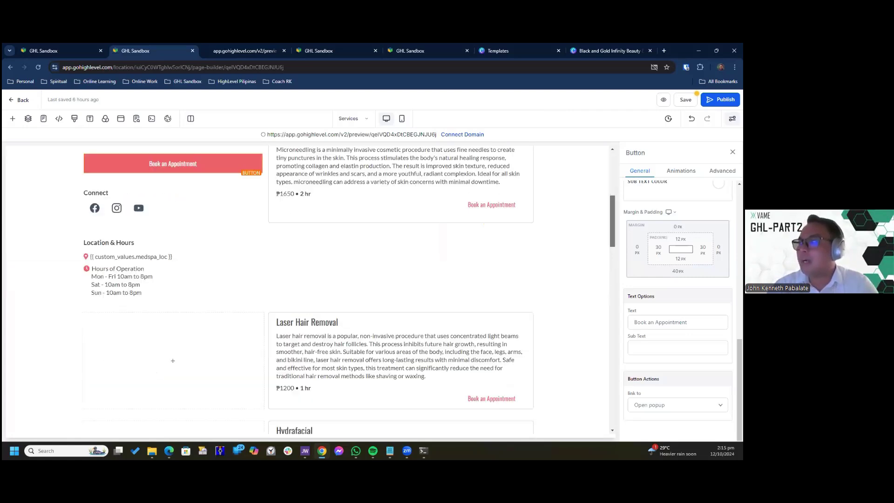
pyautogui.scroll(5, 311, 291)
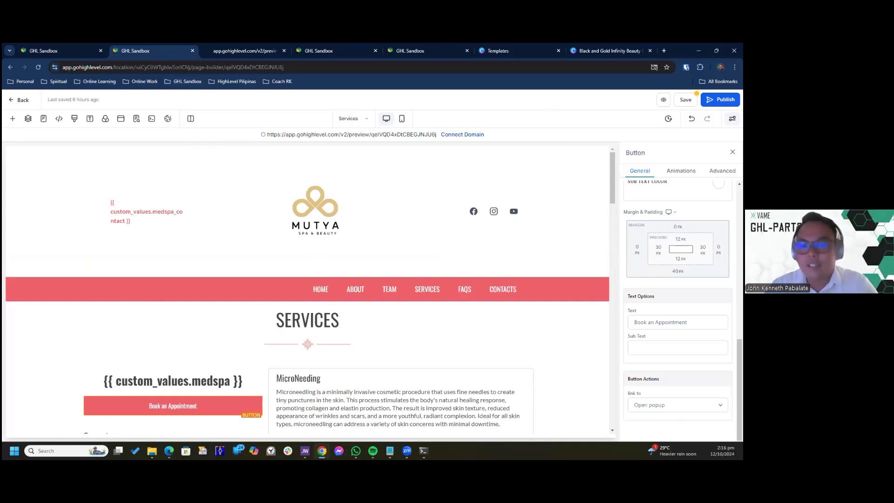
pyautogui.hotkey('alt', 'Tab')
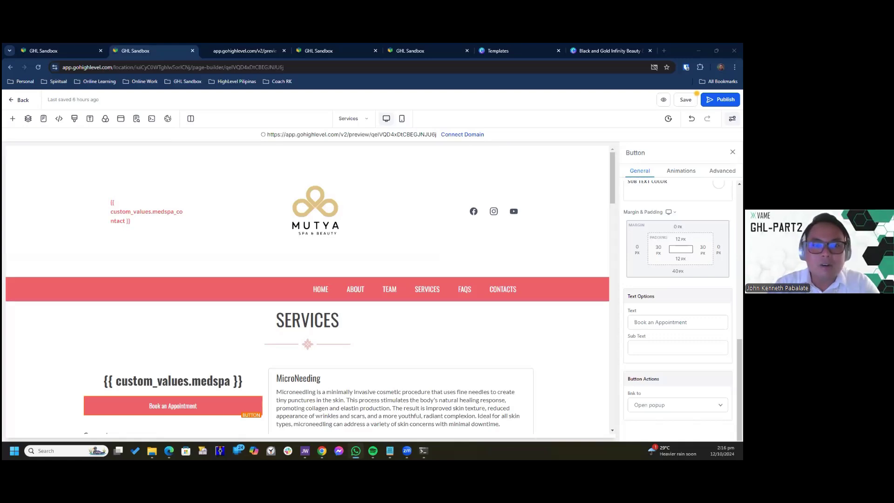
pyautogui.hotkey('alt', 'Tab')
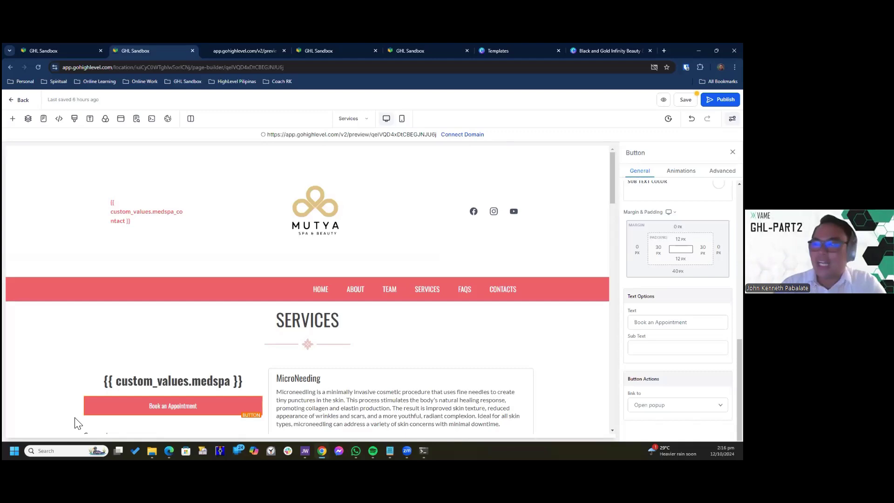
pyautogui.scroll(-2, 540, 223)
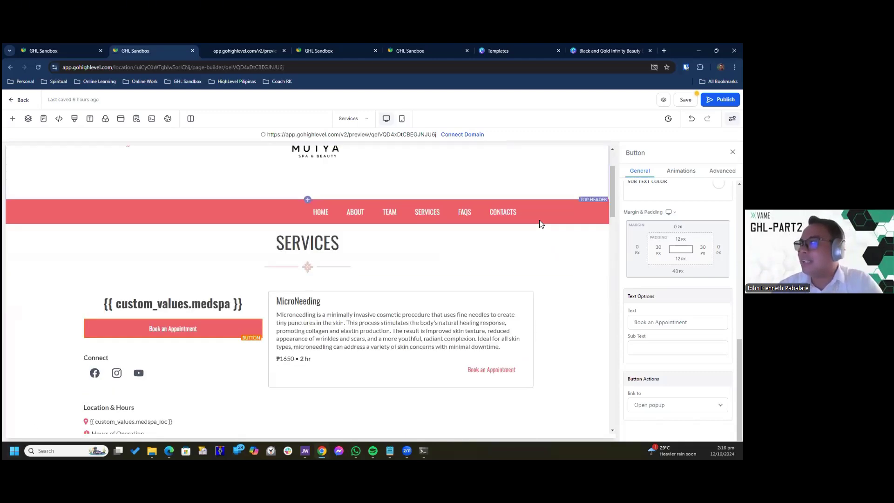
pyautogui.scroll(2, 540, 224)
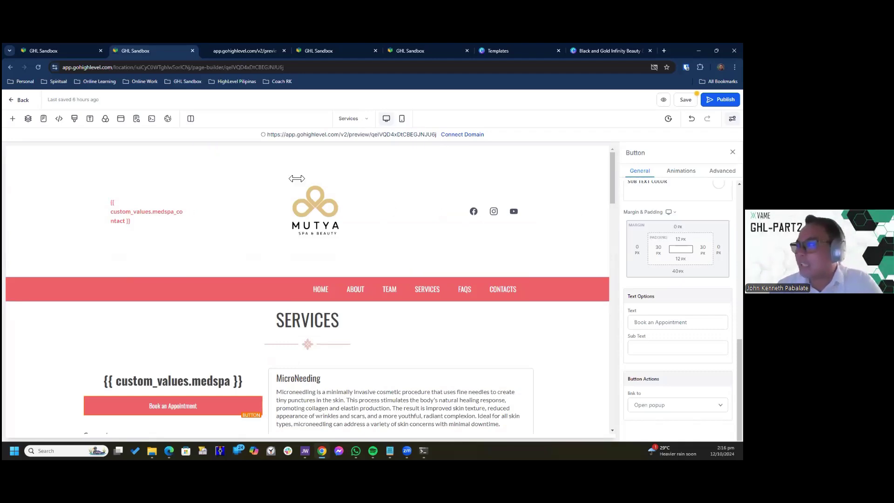
pyautogui.scroll(-8, 297, 178)
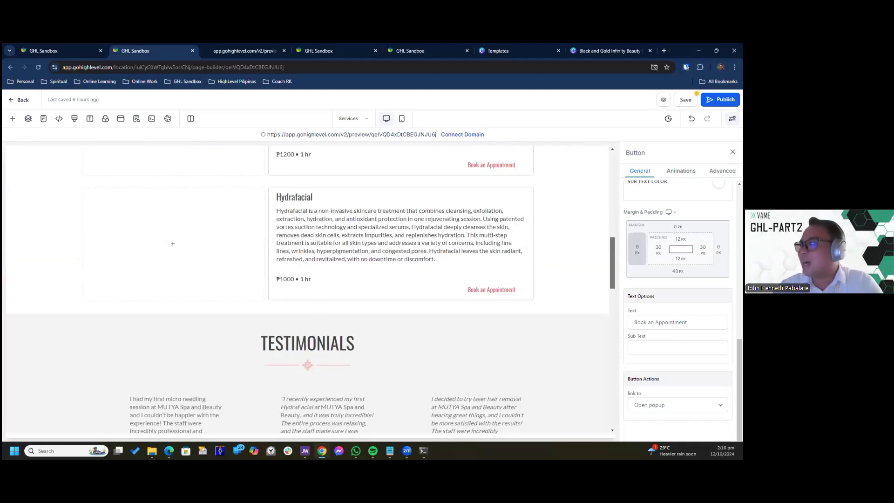
pyautogui.scroll(10, 143, 395)
pyautogui.scroll(-5, 143, 395)
pyautogui.scroll(5, 143, 395)
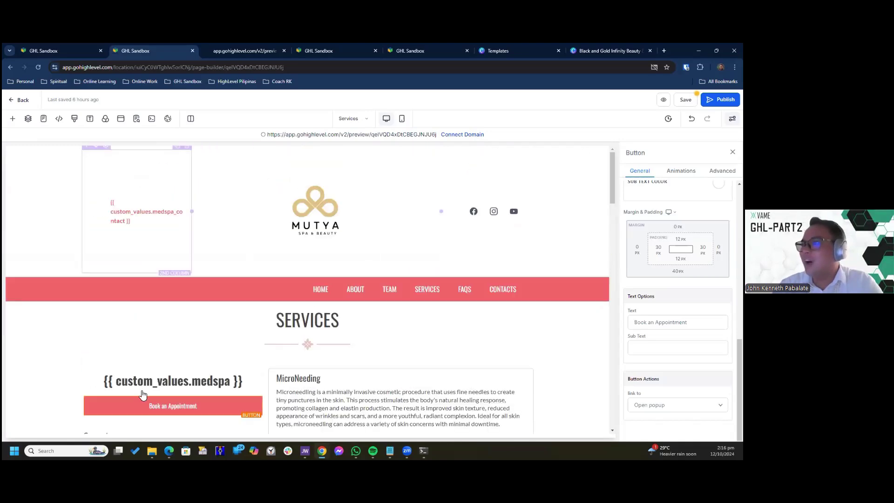
pyautogui.scroll(-2, 612, 186)
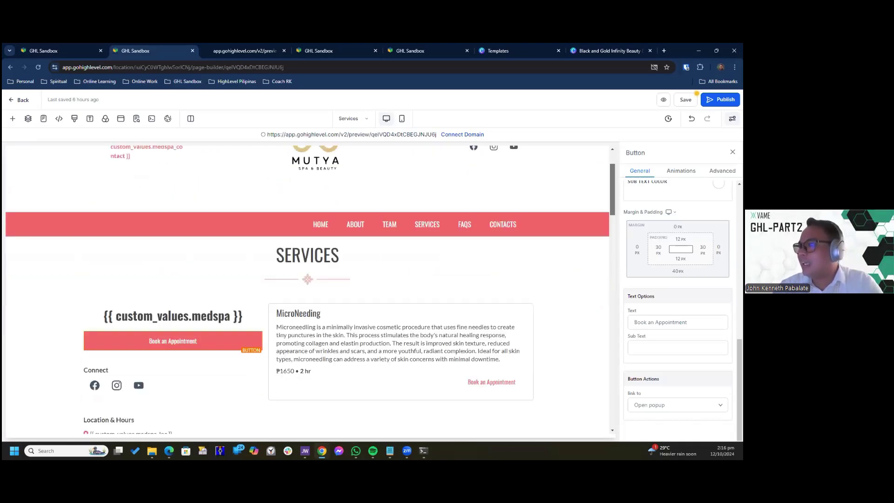
# - Review the Services page's header, MicroNeedling listing, location details, and Laser Hair Removal and Hydrafacial listings with their booking buttons
pyautogui.scroll(-5, 393, 238)
pyautogui.scroll(6, 394, 238)
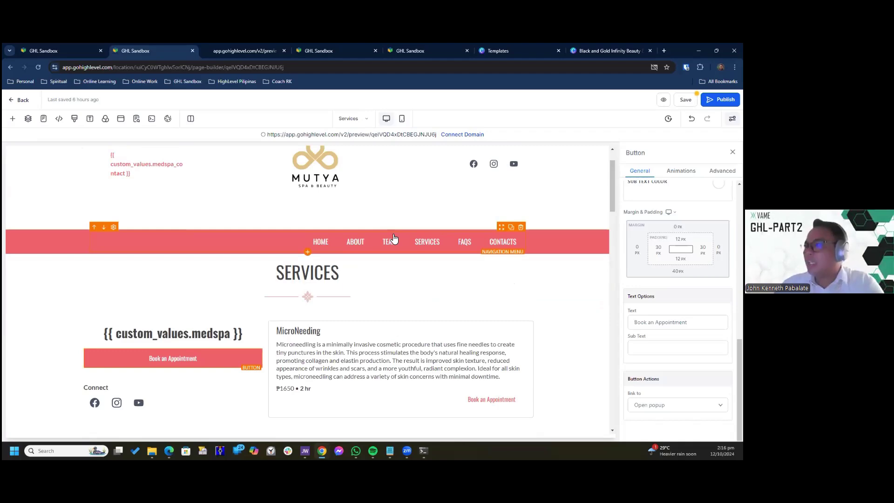
pyautogui.scroll(-5, 433, 280)
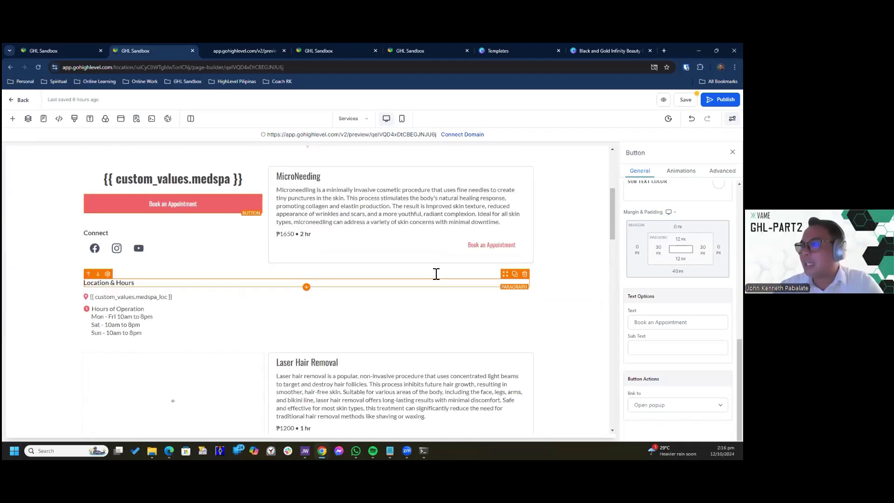
pyautogui.scroll(-3, 437, 274)
pyautogui.scroll(1, 457, 249)
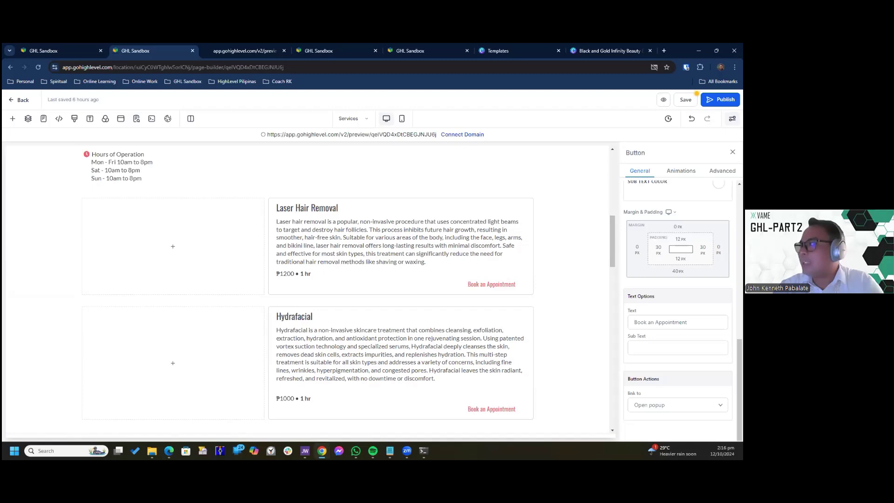
pyautogui.scroll(6, 308, 289)
pyautogui.scroll(-1, 359, 268)
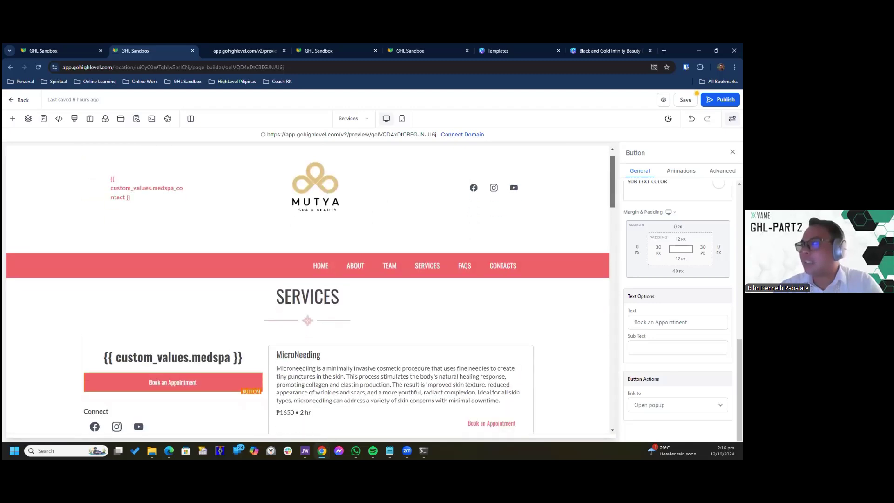
pyautogui.scroll(-3, 358, 268)
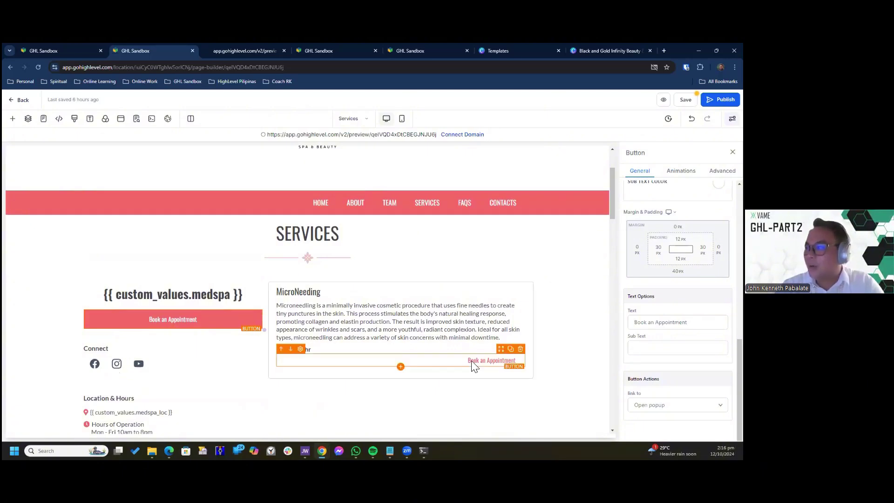
pyautogui.scroll(-3, 472, 365)
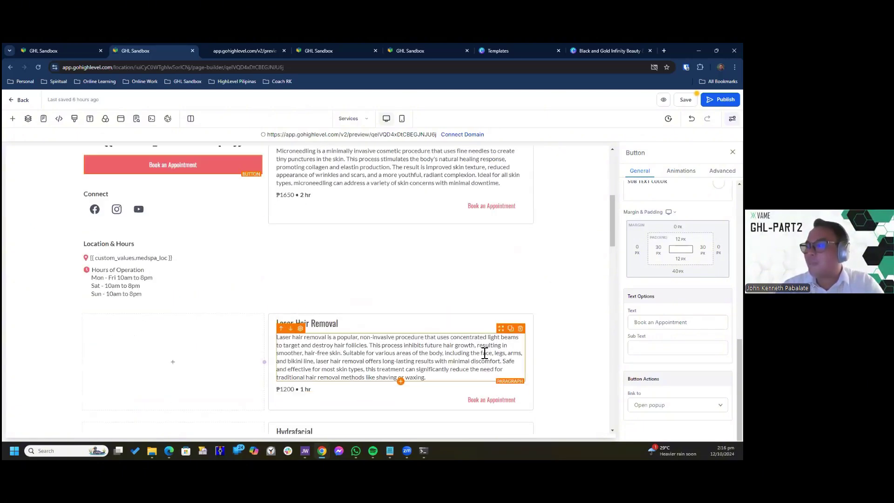
pyautogui.scroll(-2, 355, 377)
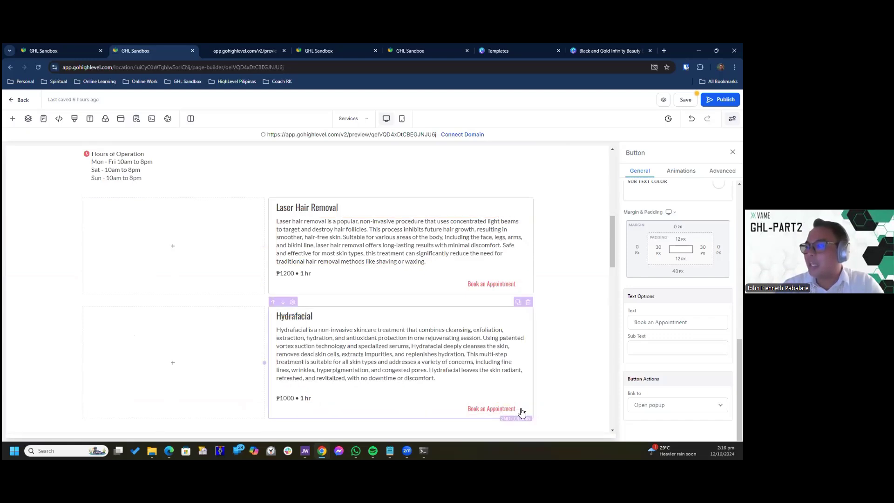
# - Check the link actions available for the Laser Hair Removal booking button, and close the selection without choosing one
pyautogui.click(501, 285)
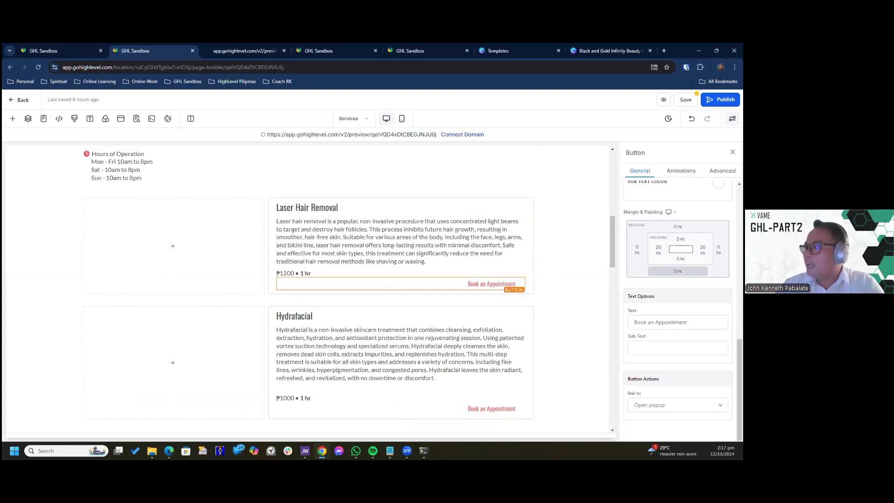
pyautogui.moveTo(678, 271); pyautogui.dragTo(678, 271)
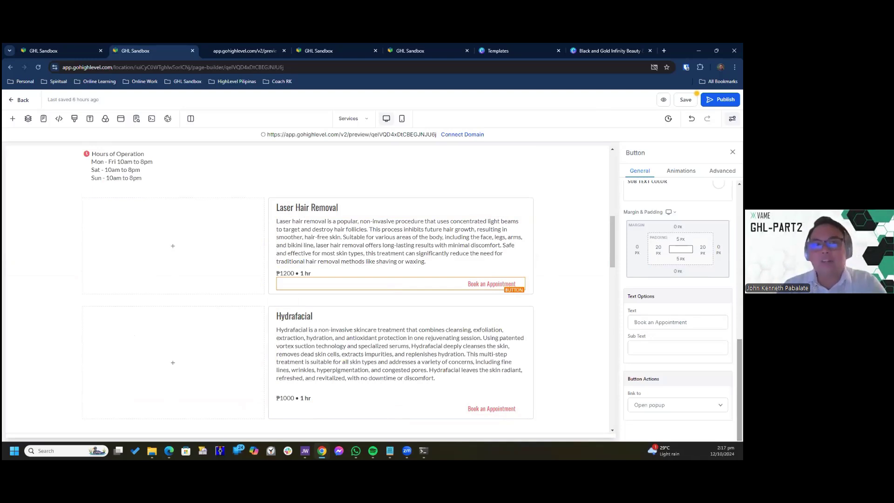
pyautogui.click(677, 405)
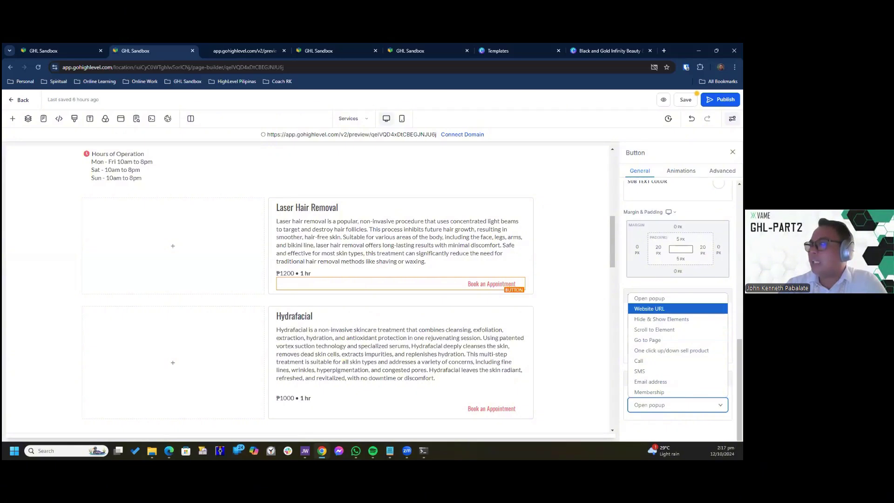
pyautogui.click(598, 218)
pyautogui.click(596, 219)
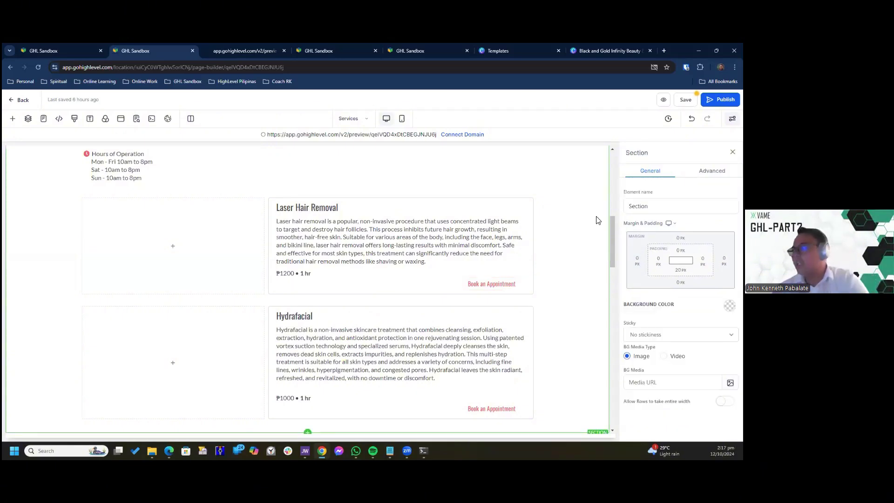
# - Examine the Services page from the header through the treatments and Testimonials to the Frequently Asked Questions, and return to the header
pyautogui.scroll(2, 598, 221)
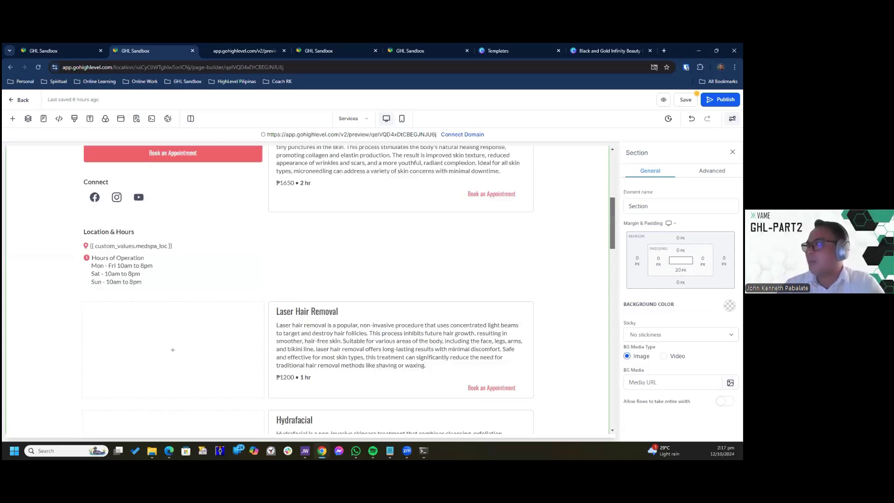
pyautogui.scroll(5, 598, 220)
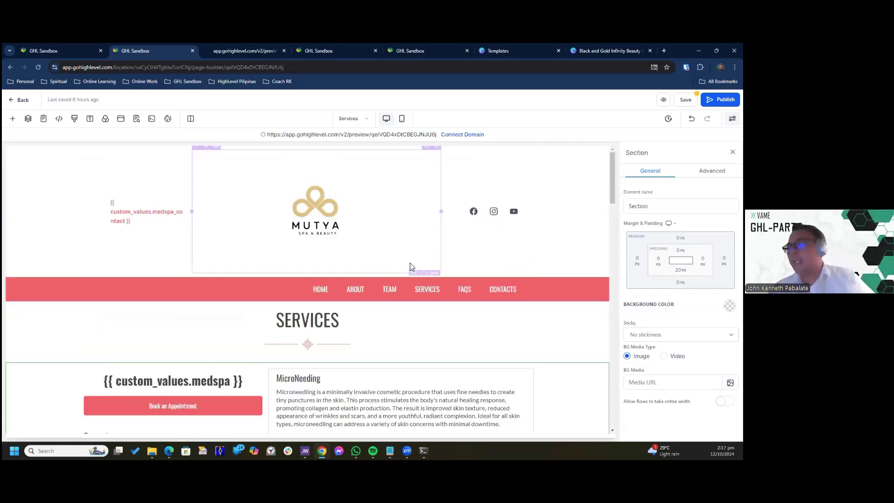
pyautogui.scroll(-2, 422, 305)
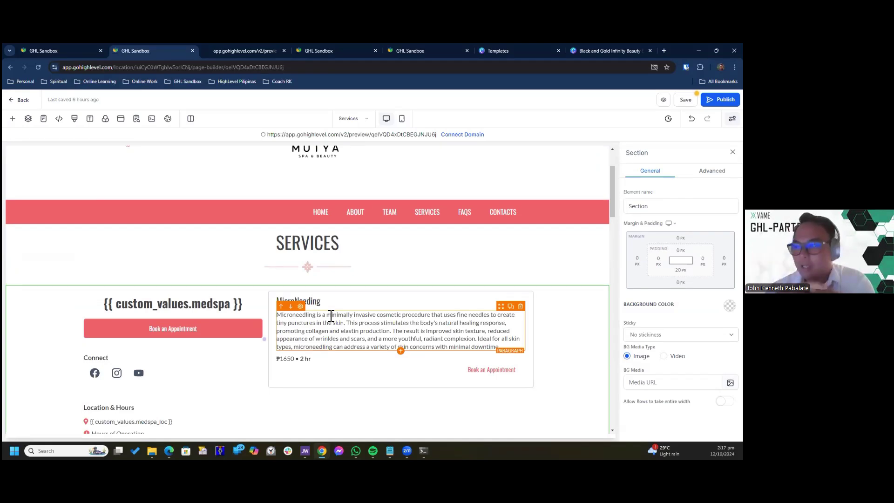
pyautogui.scroll(-3, 442, 326)
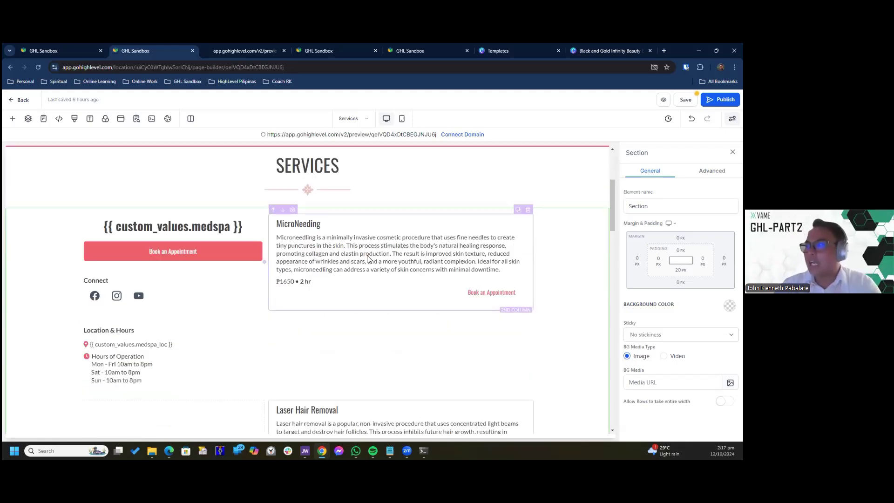
pyautogui.scroll(-12, 442, 326)
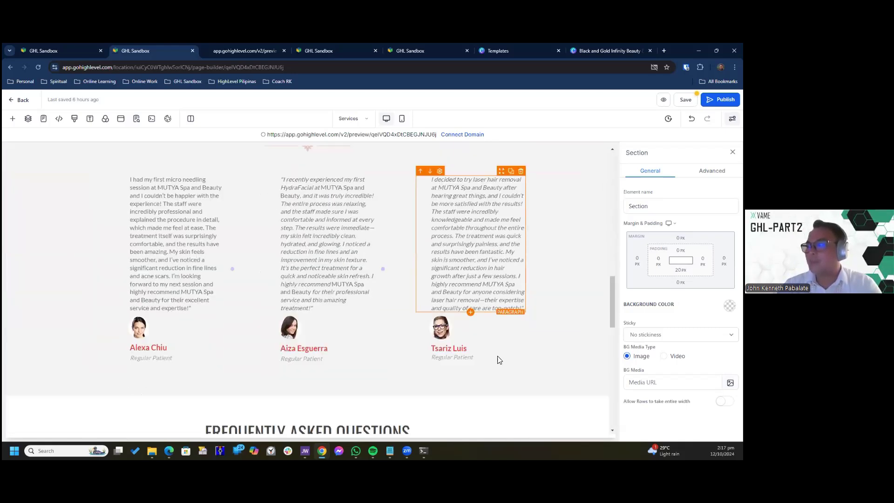
pyautogui.scroll(4, 545, 366)
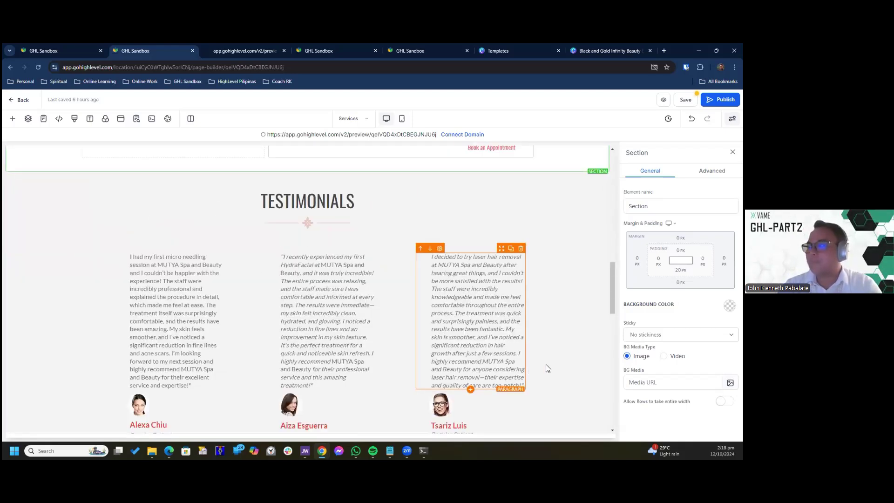
pyautogui.scroll(-5, 548, 365)
pyautogui.scroll(-2, 548, 365)
pyautogui.scroll(10, 548, 366)
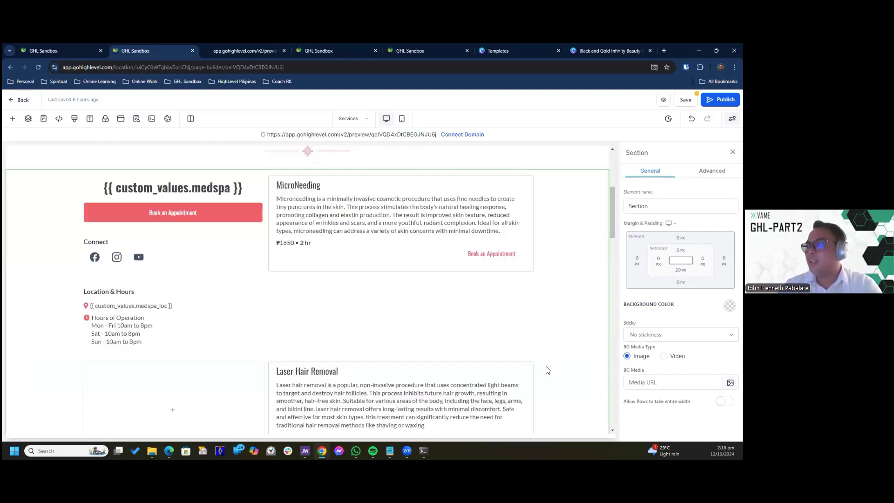
pyautogui.scroll(-3, 548, 367)
pyautogui.scroll(10, 548, 370)
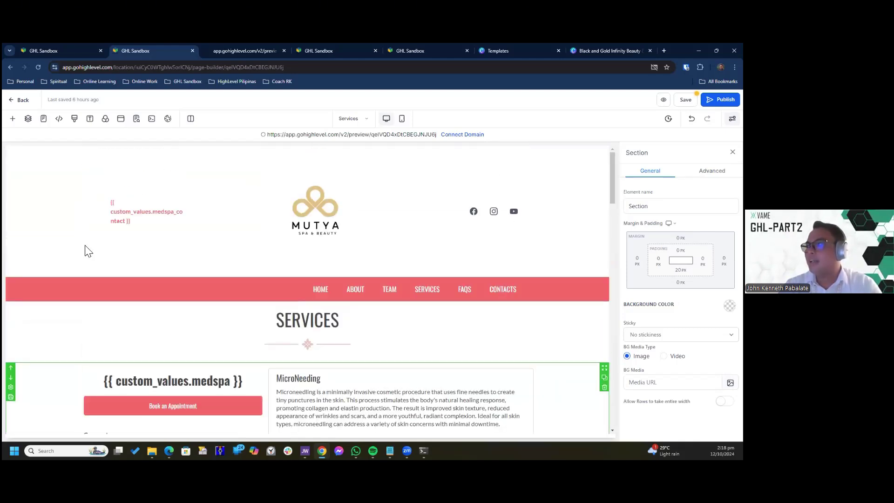
# - Leave the Services page without saving and open the Med Spa Sample website's Booking page for editing
pyautogui.click(23, 100)
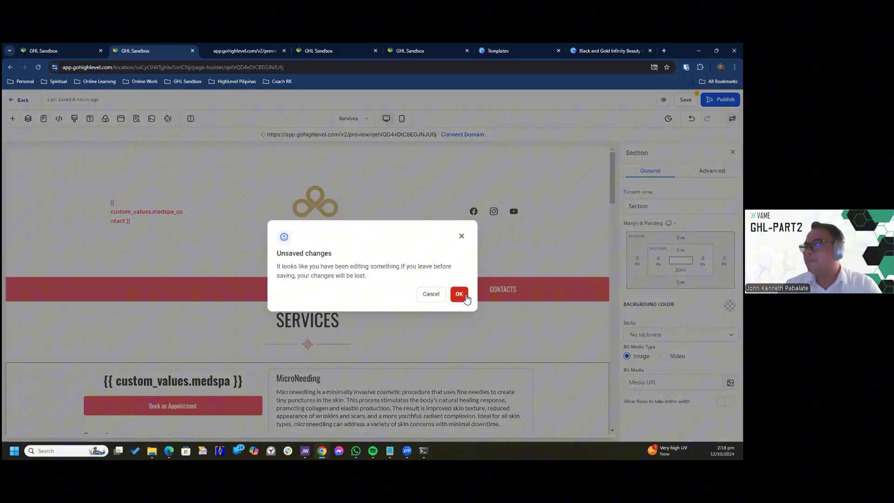
pyautogui.click(460, 294)
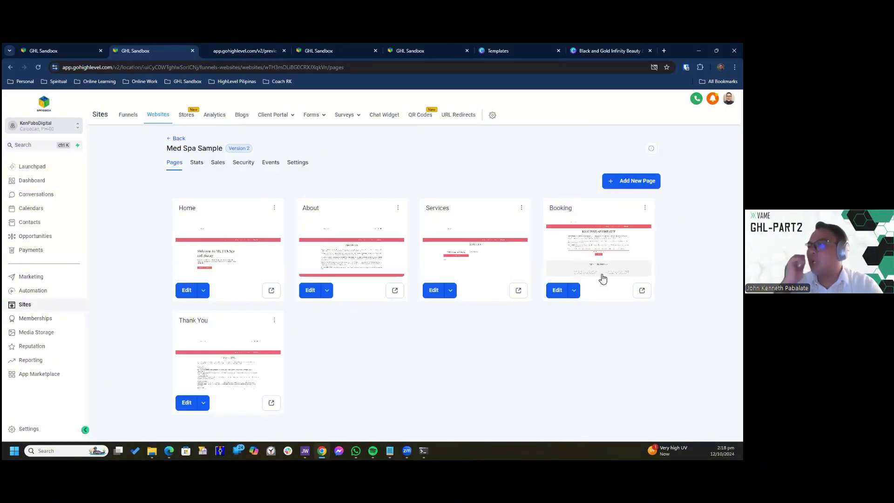
pyautogui.click(557, 290)
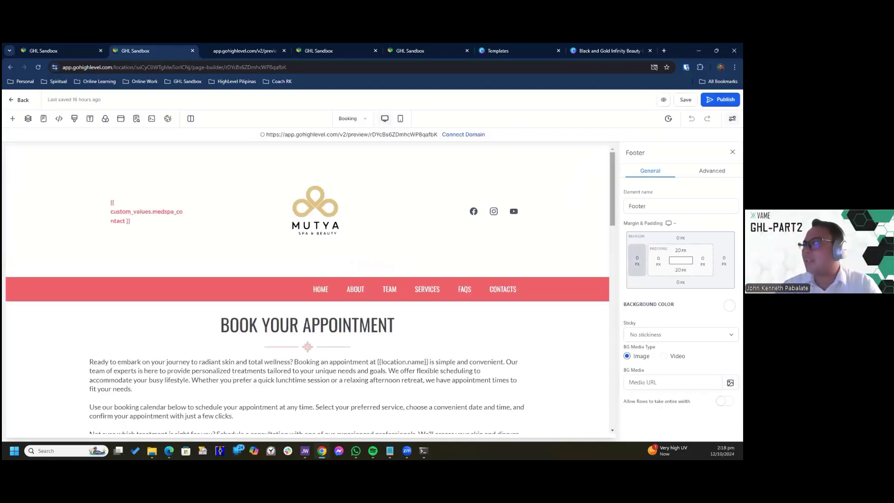
# - Examine the Booking page's calendar element and check which calendars can be assigned to it, without choosing one
pyautogui.scroll(-2, 308, 298)
pyautogui.scroll(2, 308, 298)
pyautogui.scroll(-4, 309, 298)
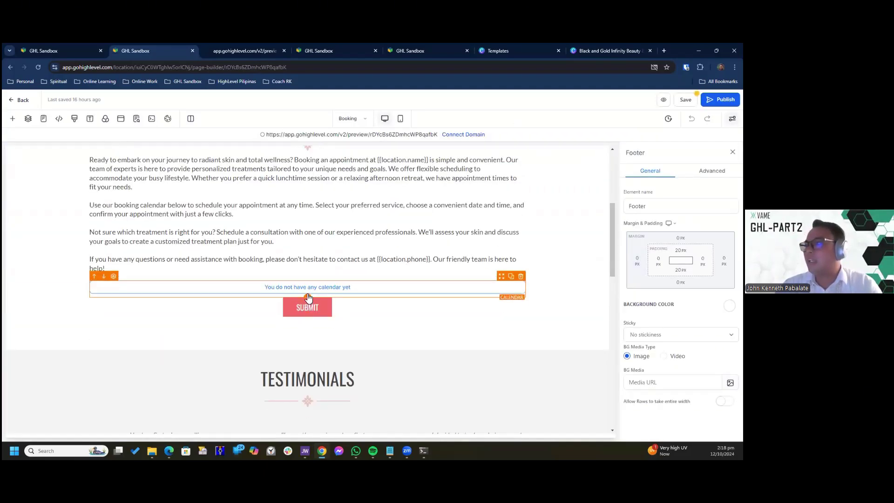
pyautogui.click(309, 290)
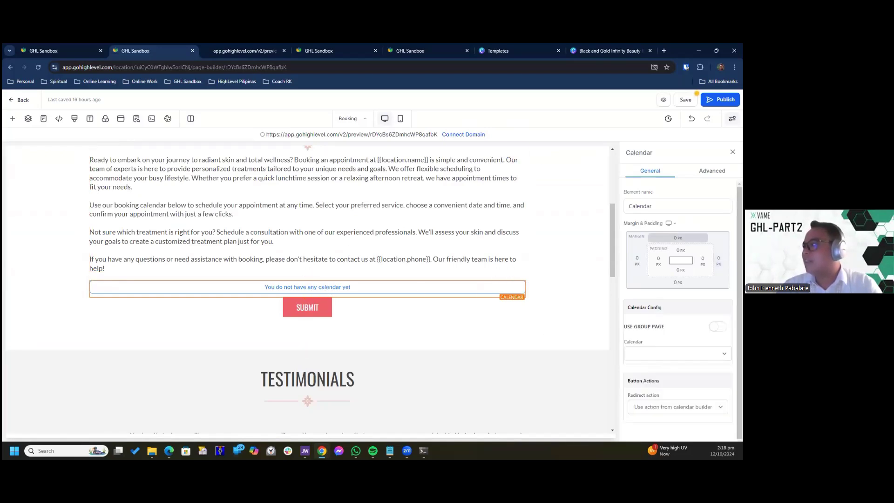
pyautogui.click(677, 353)
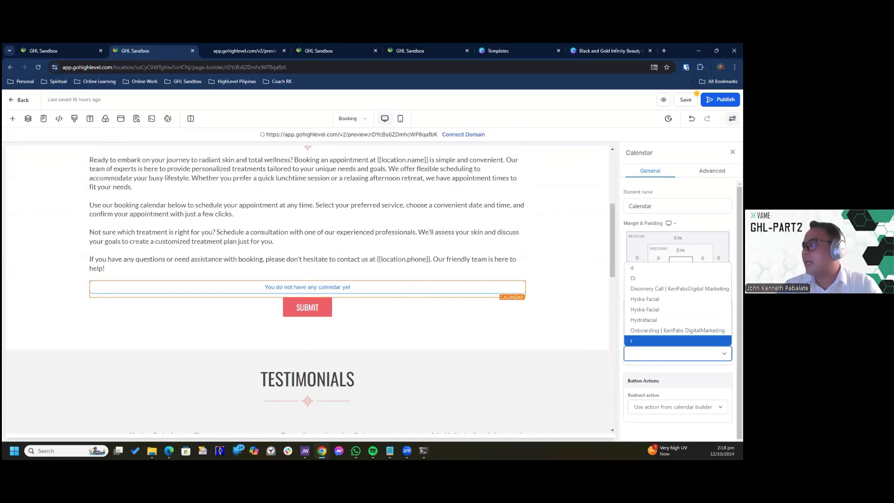
pyautogui.click(678, 354)
pyautogui.moveTo(740, 310); pyautogui.dragTo(740, 322)
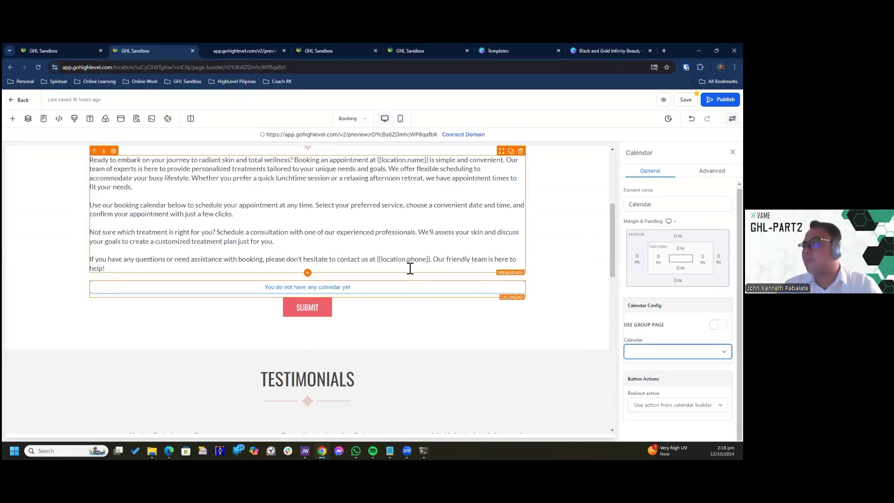
# - Switch to the Calendars page, reload its week view, and show the calendars of the first and third listed users
pyautogui.click(70, 51)
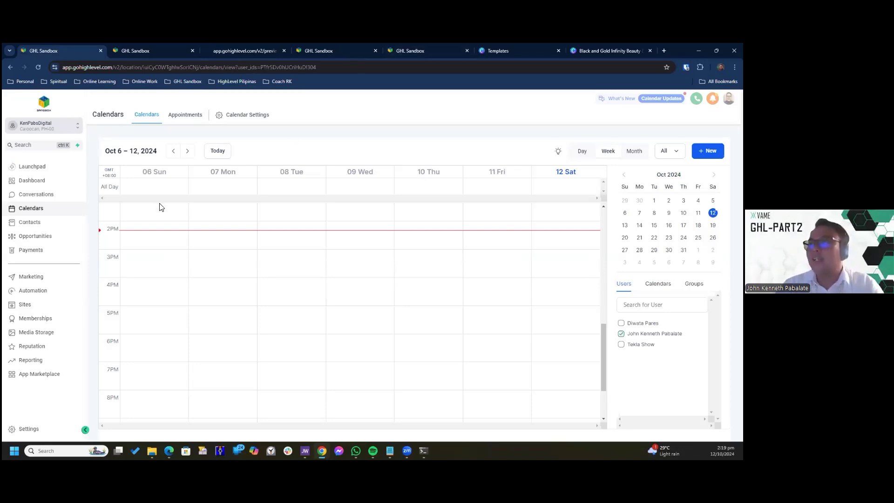
pyautogui.click(37, 208)
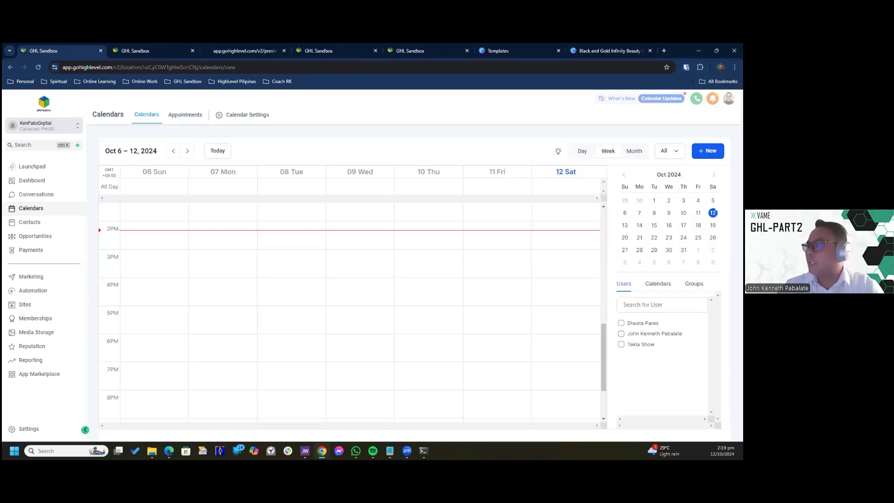
pyautogui.click(621, 323)
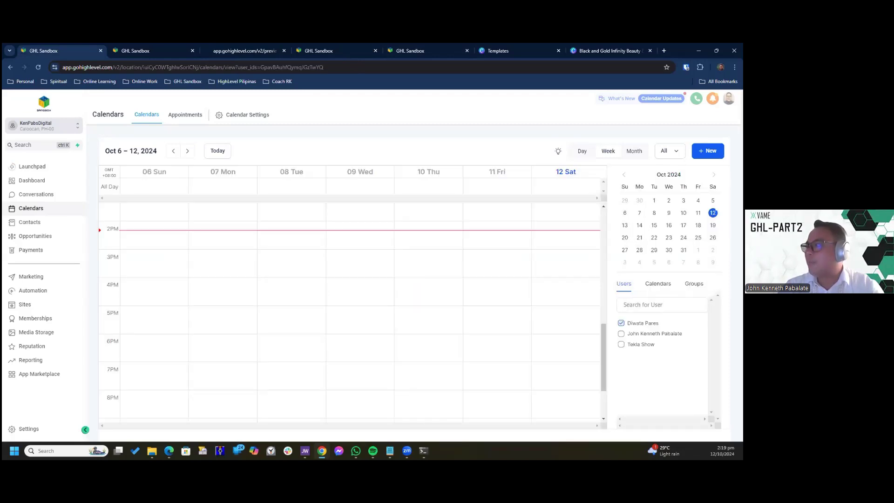
pyautogui.click(621, 344)
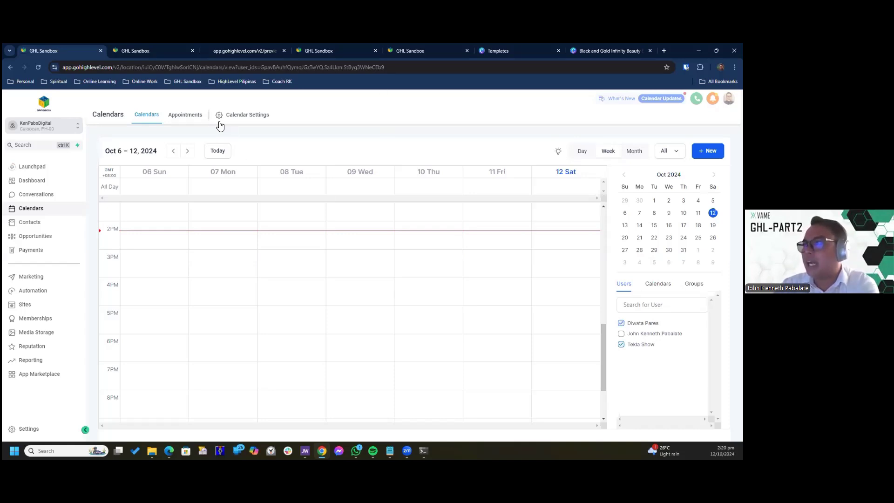
# - Open the calendar settings and filter the calendar list by status All
pyautogui.click(256, 117)
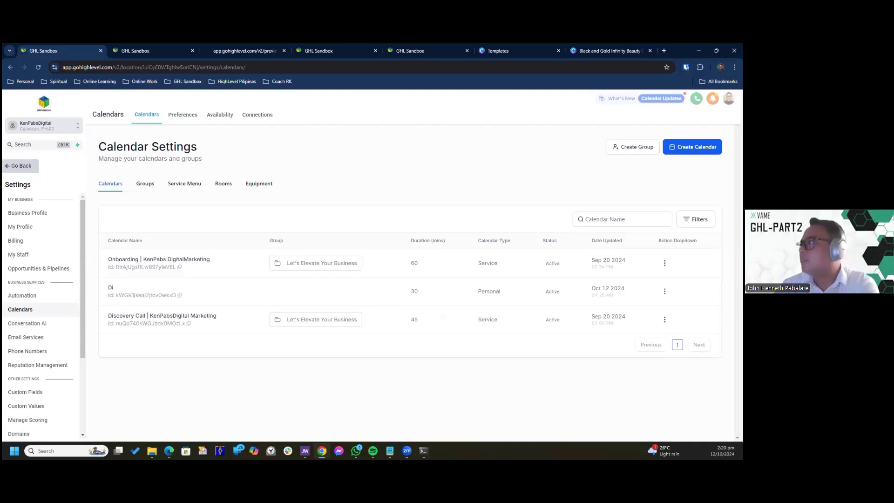
pyautogui.click(696, 219)
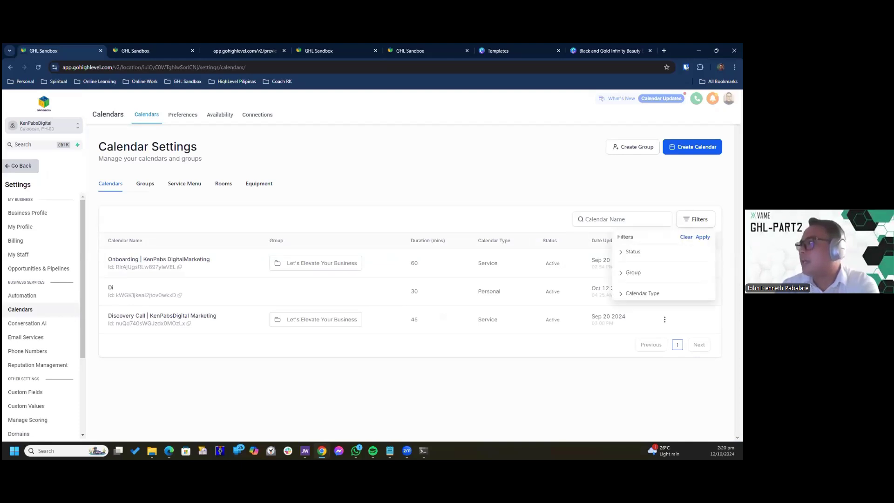
pyautogui.click(632, 252)
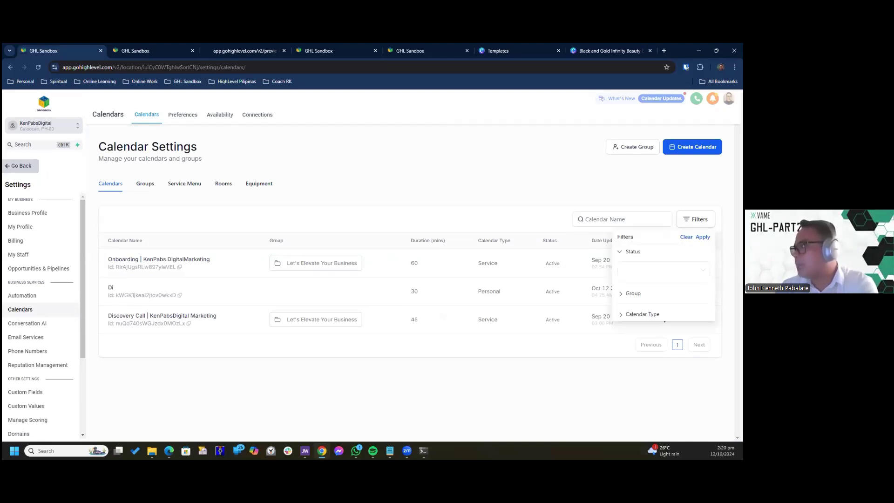
pyautogui.click(663, 270)
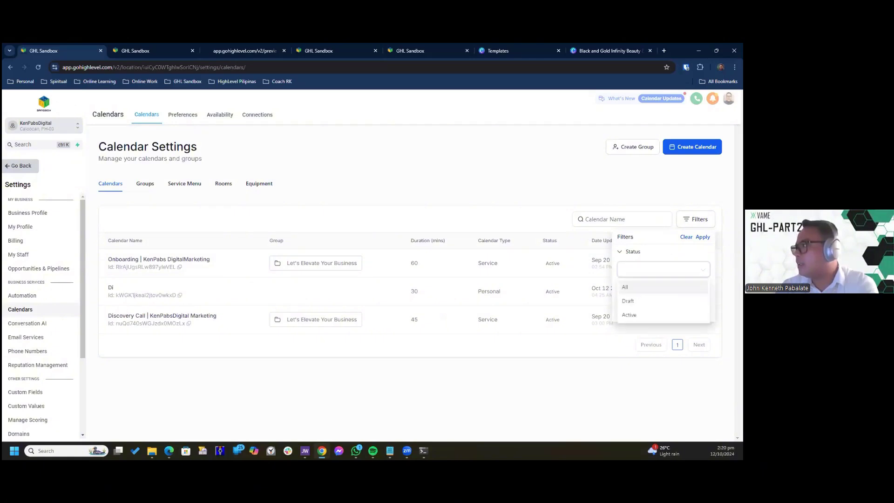
pyautogui.click(625, 286)
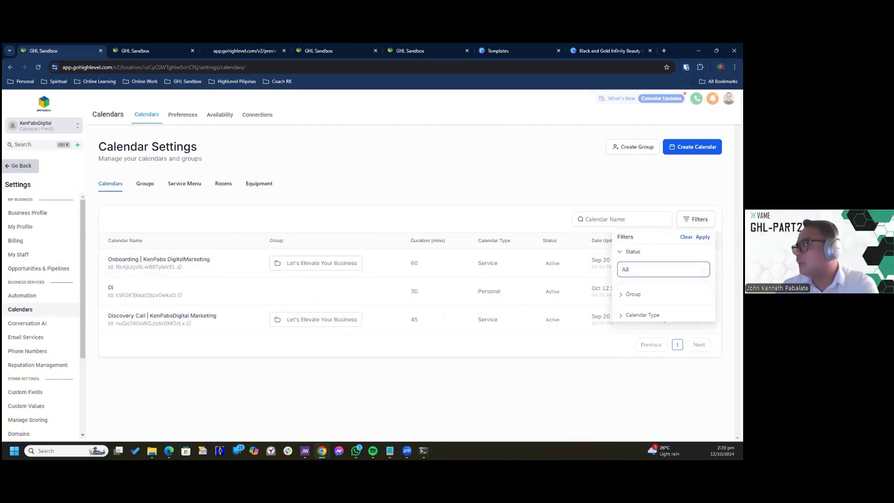
pyautogui.click(703, 238)
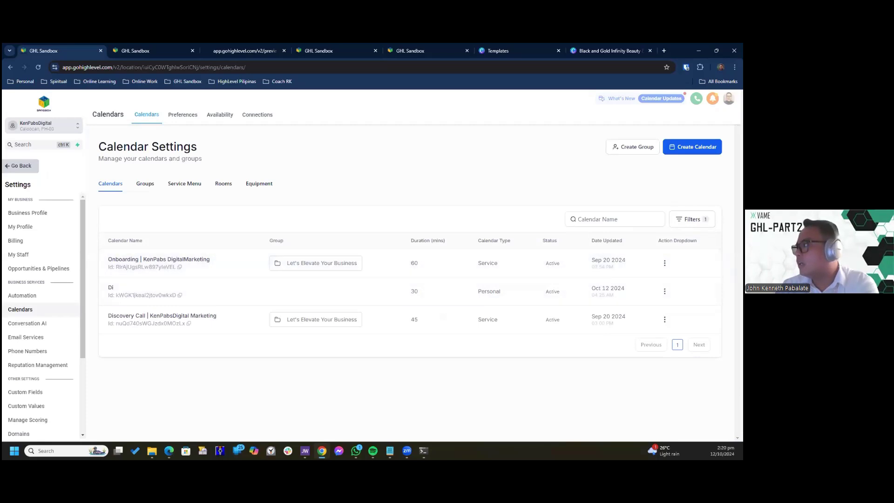
# - Check the Group and Calendar Type filters of the calendar list without applying either one
pyautogui.click(692, 218)
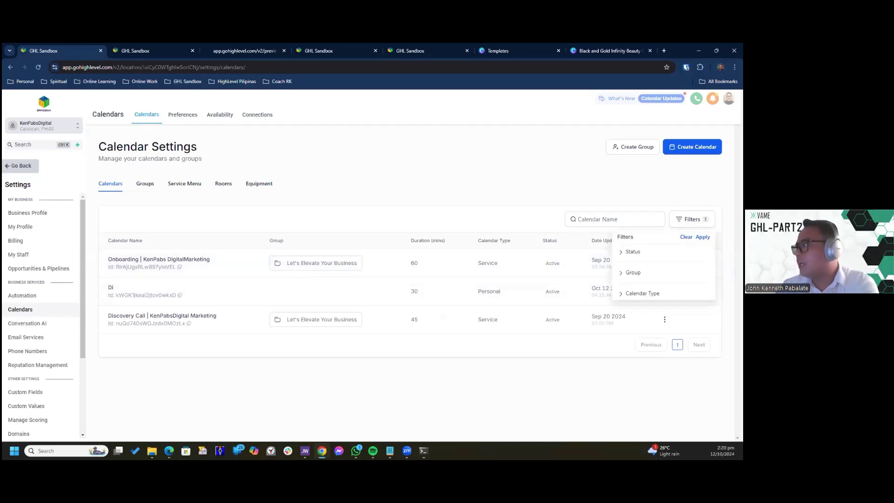
pyautogui.click(633, 273)
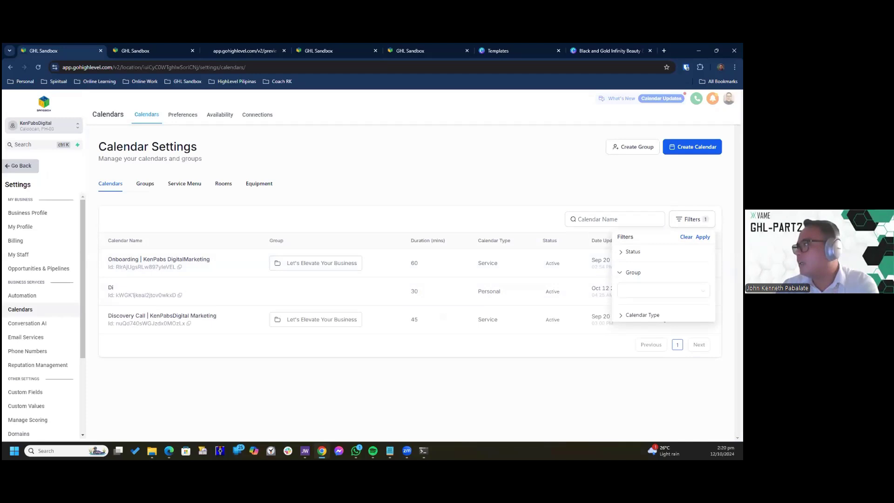
pyautogui.click(663, 291)
pyautogui.click(663, 291)
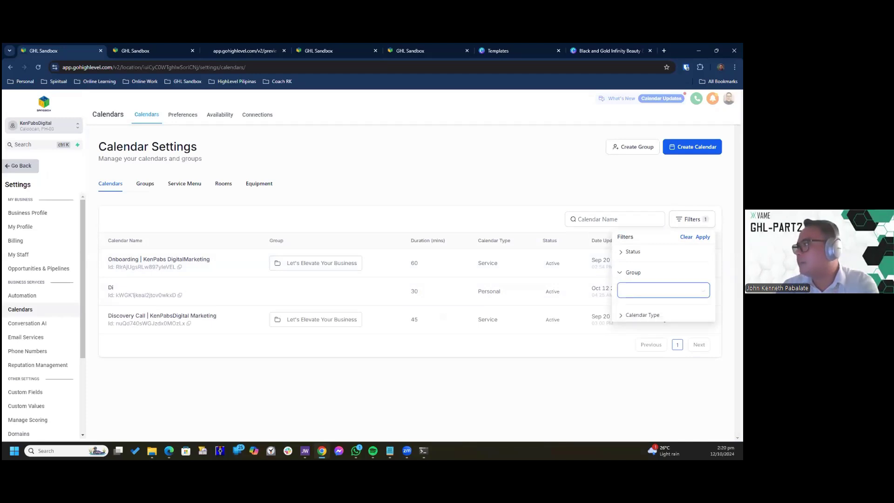
pyautogui.click(642, 315)
pyautogui.click(643, 315)
pyautogui.click(578, 175)
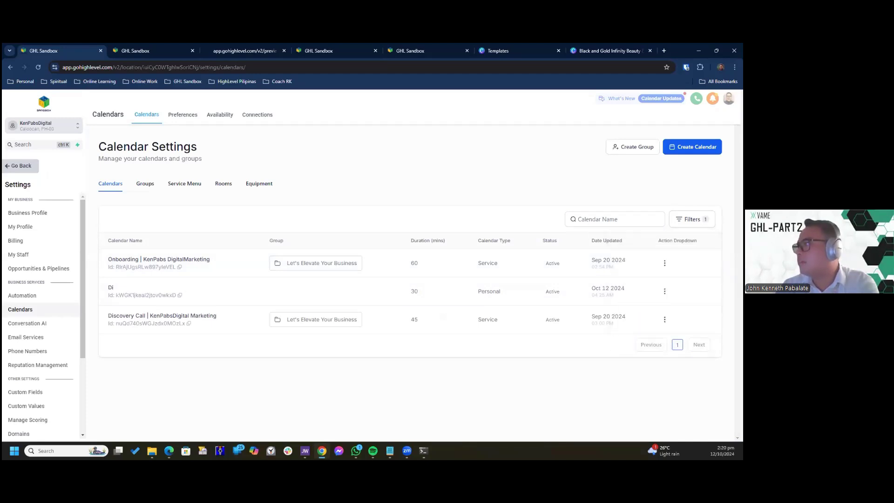
# - Check again which calendars the Booking page's calendar element offers, without choosing one, and return to the calendar settings
pyautogui.click(174, 49)
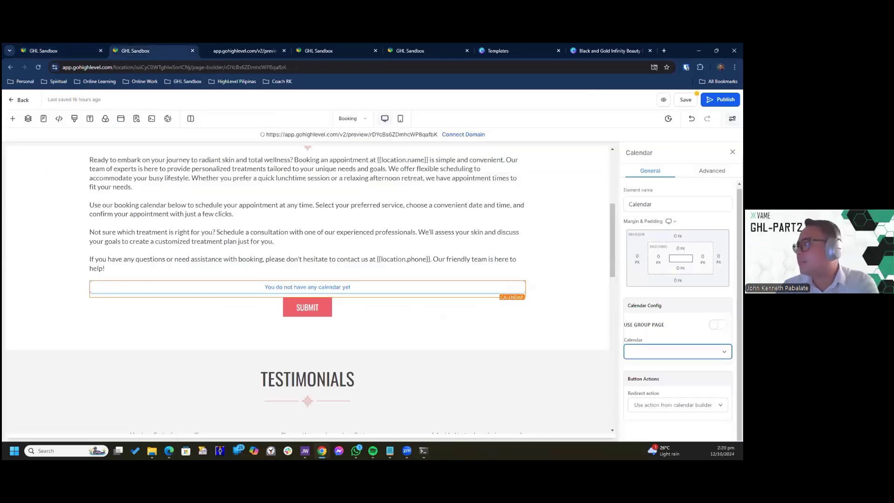
pyautogui.click(678, 351)
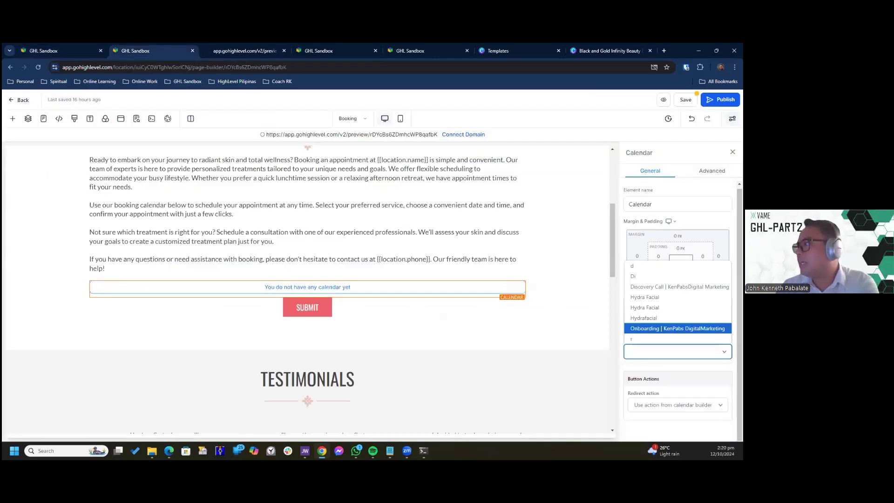
pyautogui.click(561, 373)
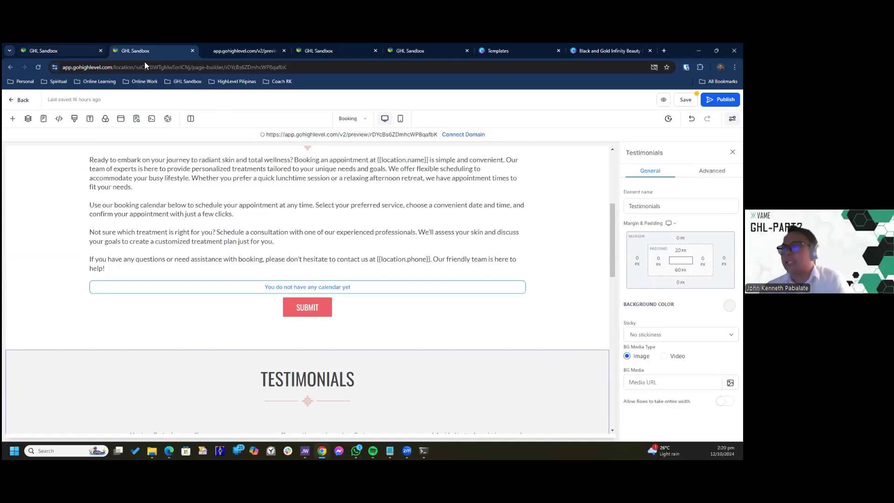
pyautogui.click(65, 51)
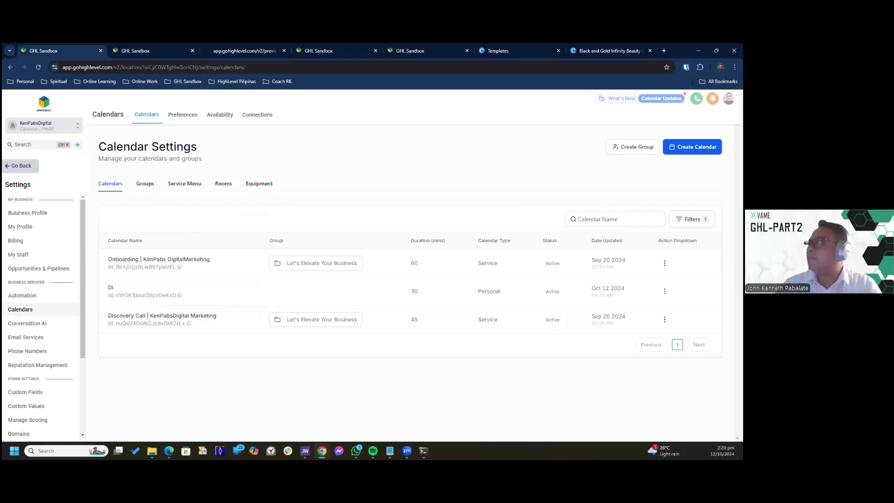
# - Review the scheduling types for a new calendar, including the additional ones, and view the Class Booking form without creating it
pyautogui.click(693, 147)
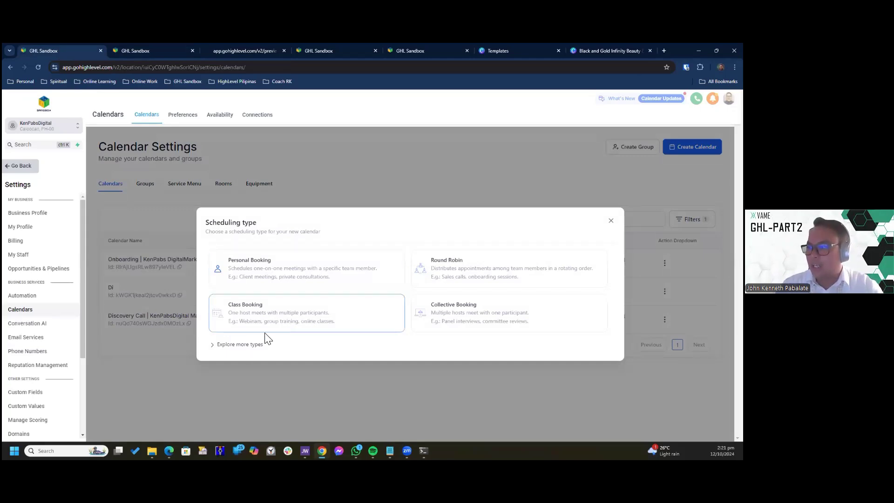
pyautogui.click(242, 346)
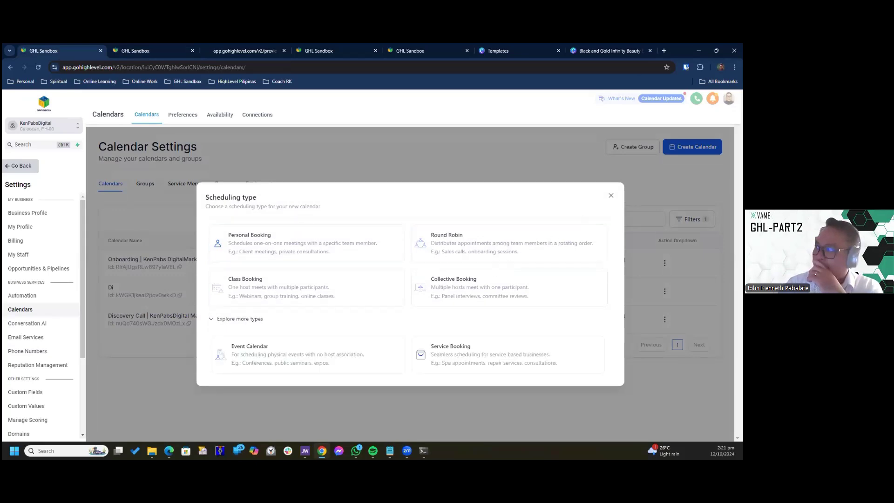
pyautogui.click(611, 196)
pyautogui.click(693, 147)
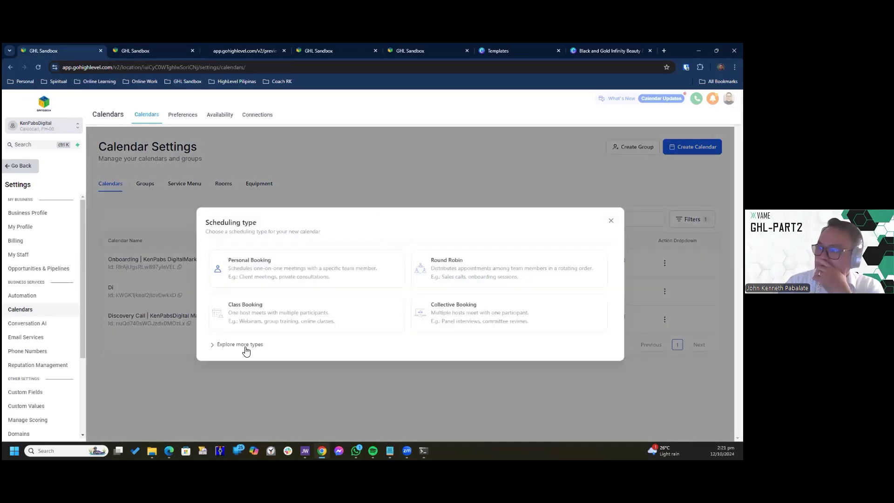
pyautogui.click(242, 348)
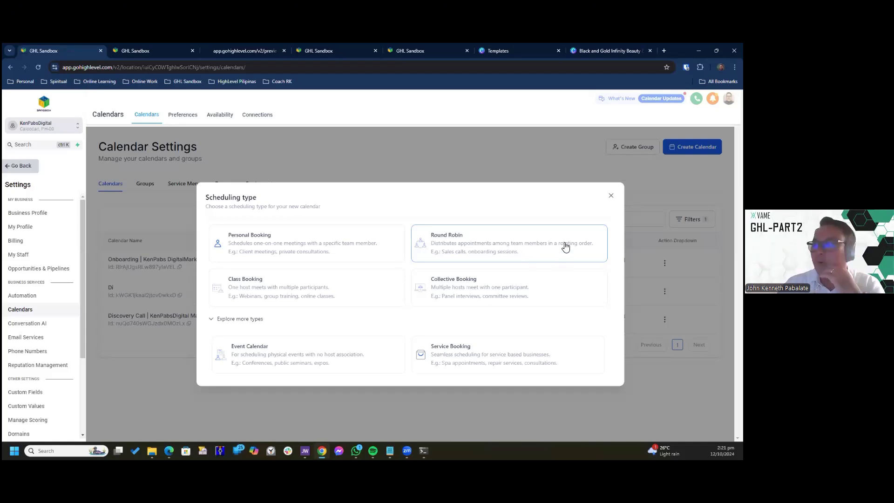
pyautogui.click(351, 292)
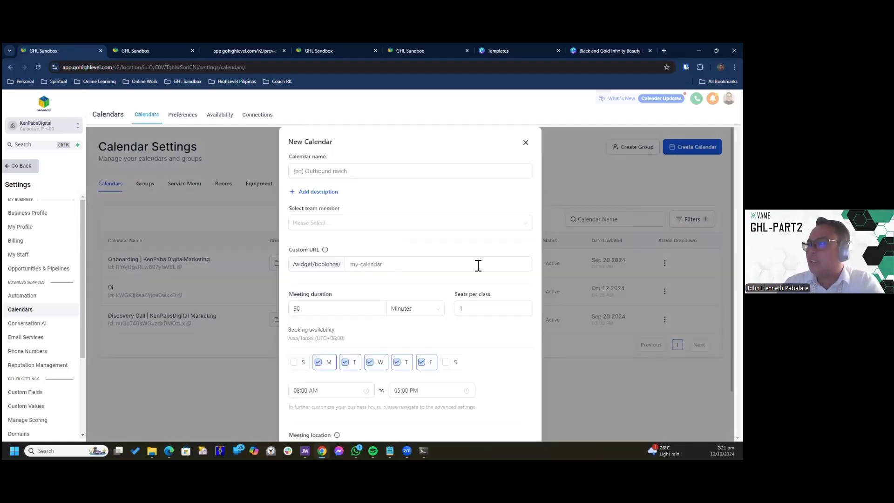
pyautogui.click(525, 142)
# - Start a new calendar with the Service Booking scheduling type
pyautogui.click(693, 146)
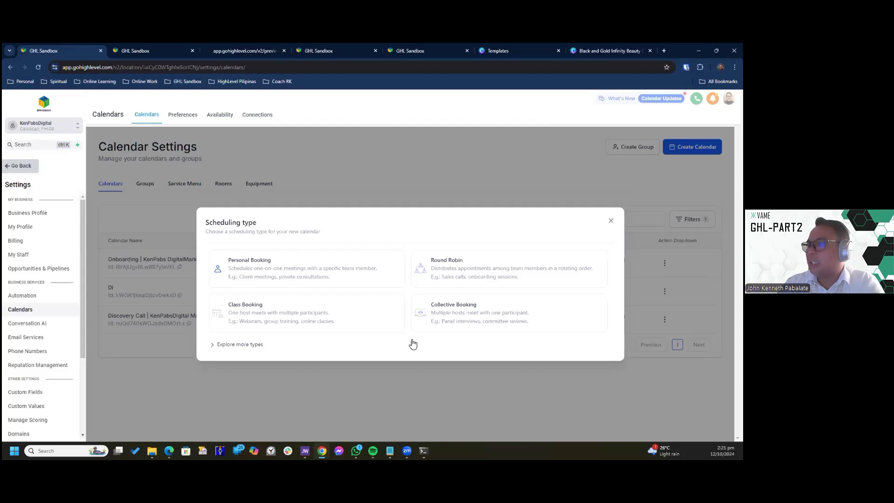
pyautogui.click(285, 347)
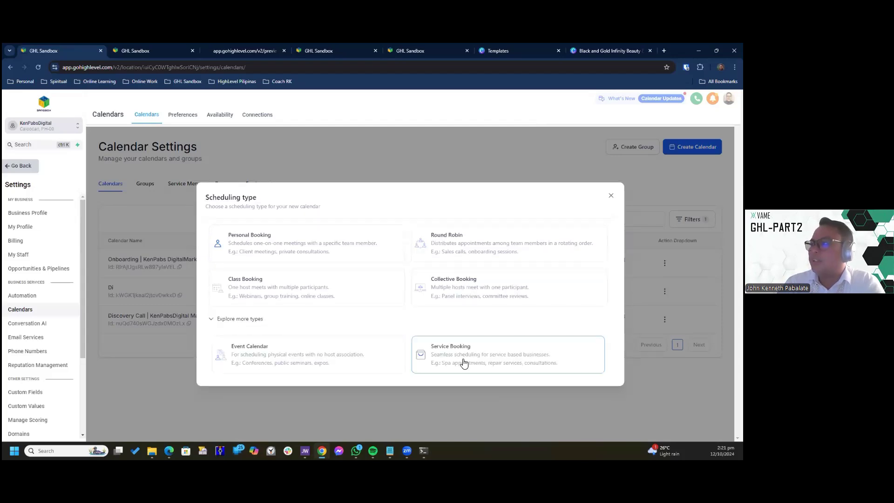
pyautogui.click(464, 362)
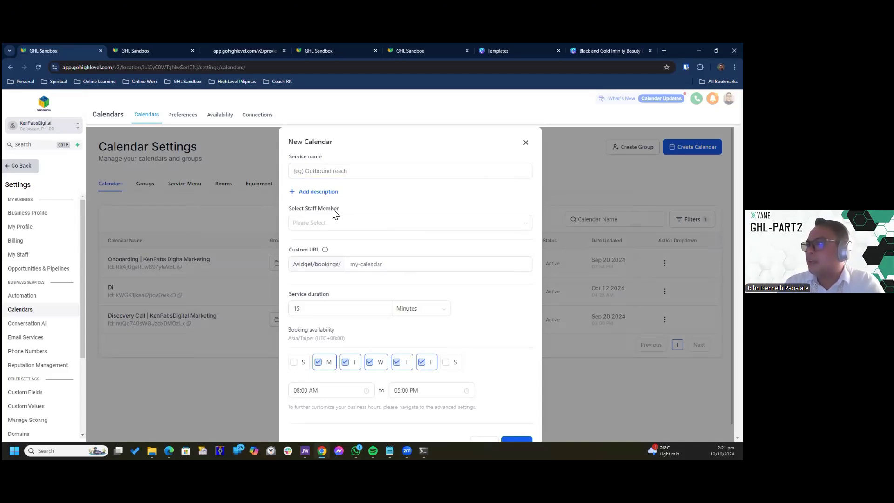
# - Look up the treatments in the website preview and name the new calendar's service Laser Hair Removal
pyautogui.click(327, 155)
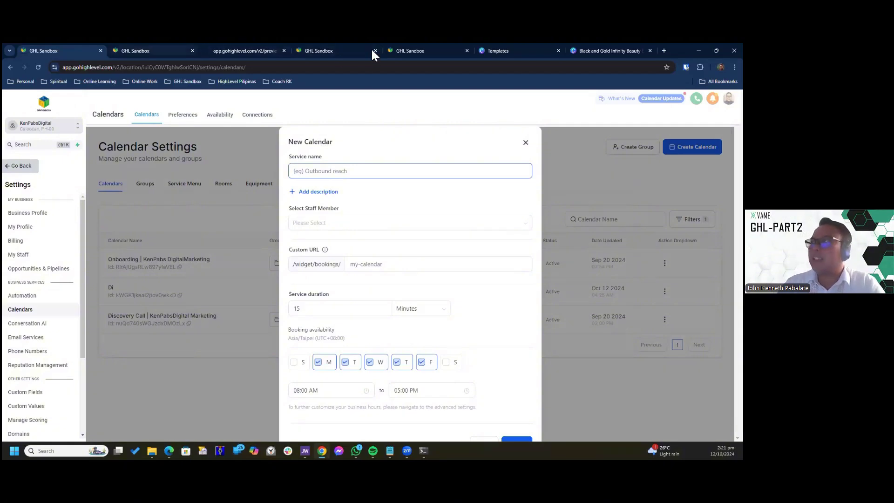
pyautogui.click(343, 50)
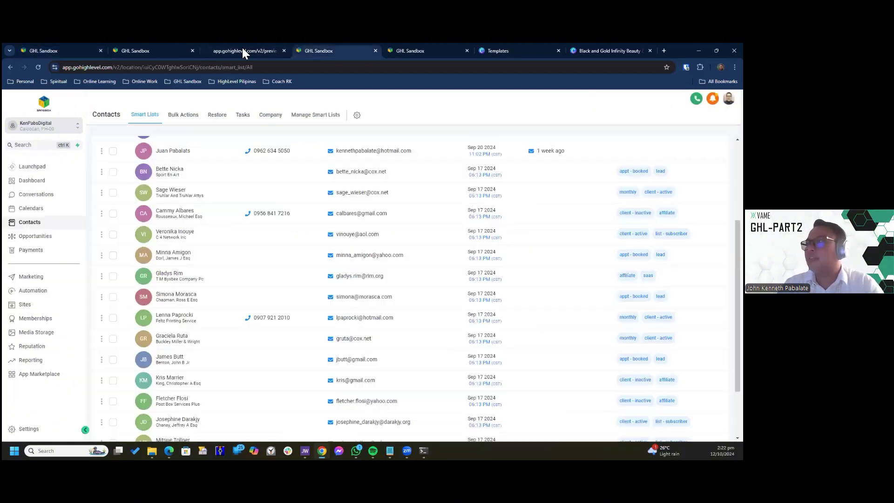
pyautogui.click(242, 50)
pyautogui.scroll(-3, 403, 274)
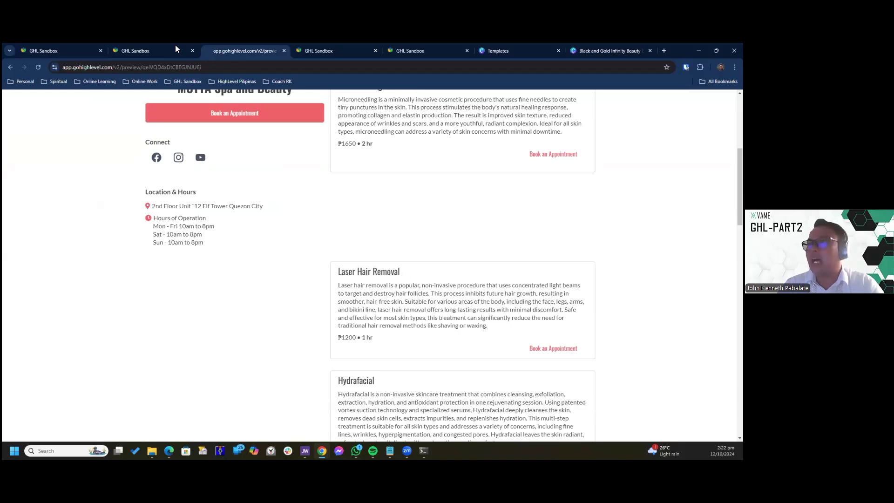
pyautogui.hotkey('ctrl', 'shift', 'Tab')
pyautogui.hotkey('ctrl', 'shift', 'Tab')
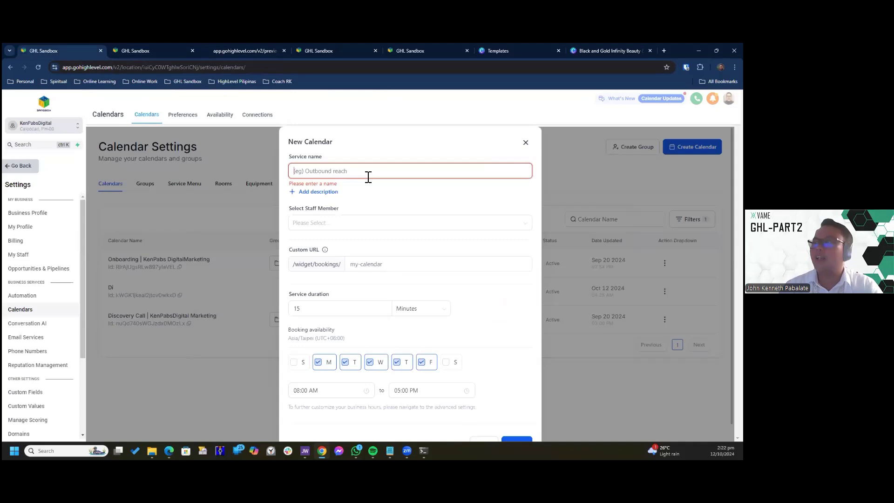
pyautogui.write('Lase')
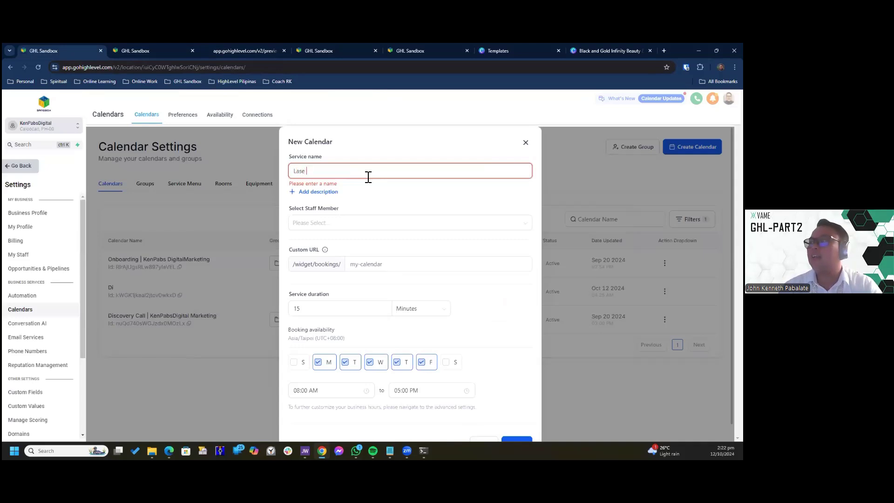
pyautogui.write('r ha')
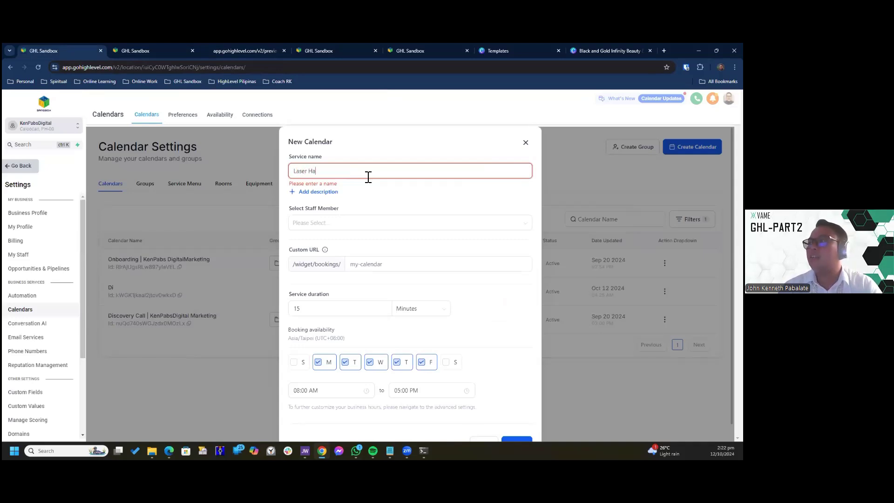
pyautogui.write('ir Removal')
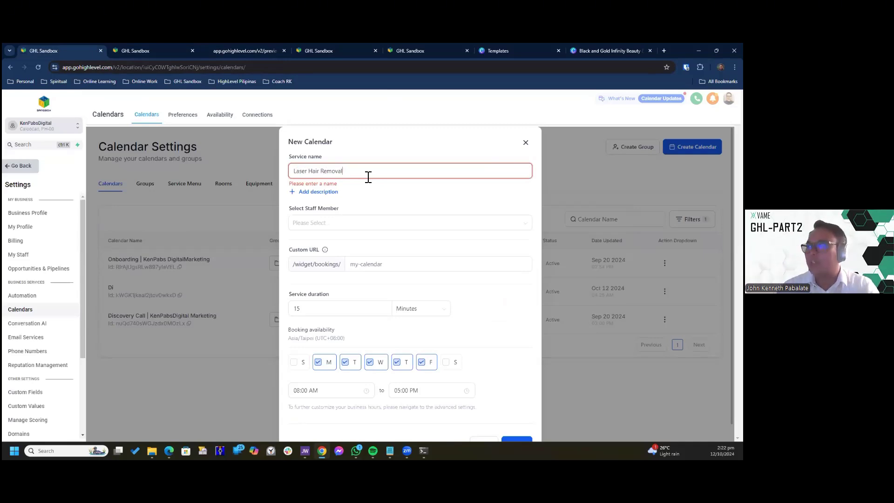
# - Leave the service without a description and assign the first listed staff member to it
pyautogui.click(327, 197)
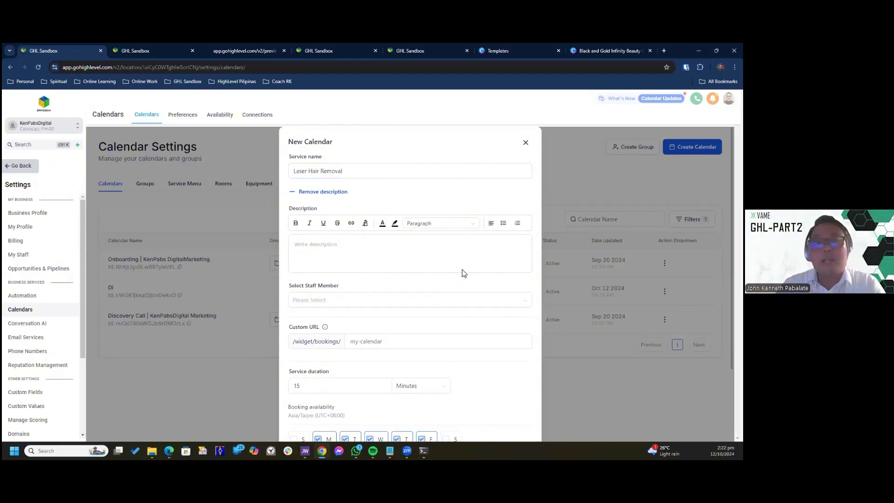
pyautogui.click(294, 192)
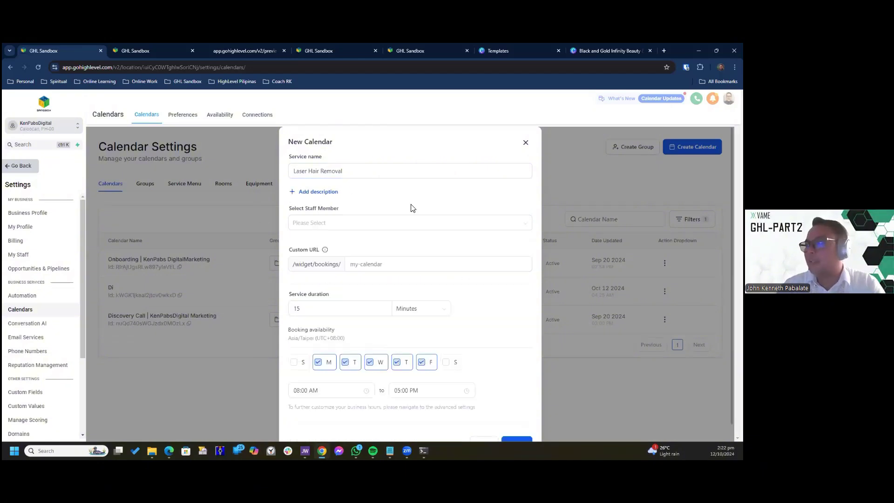
pyautogui.click(358, 225)
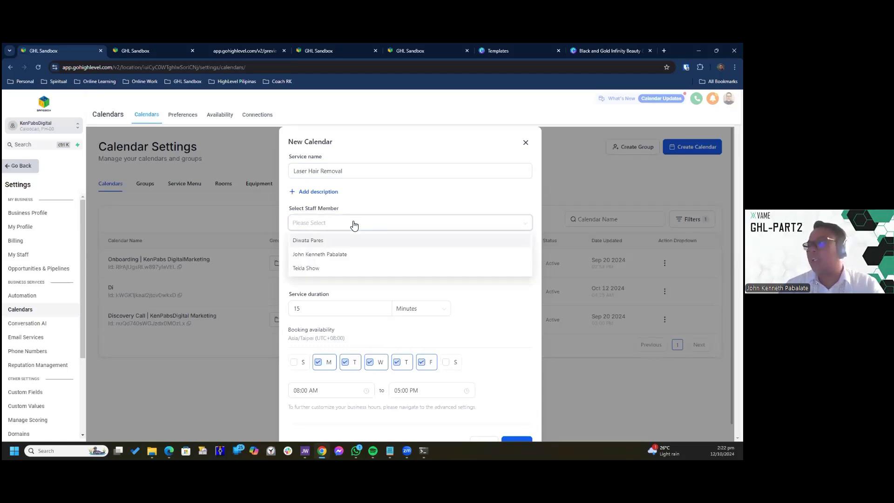
pyautogui.click(327, 242)
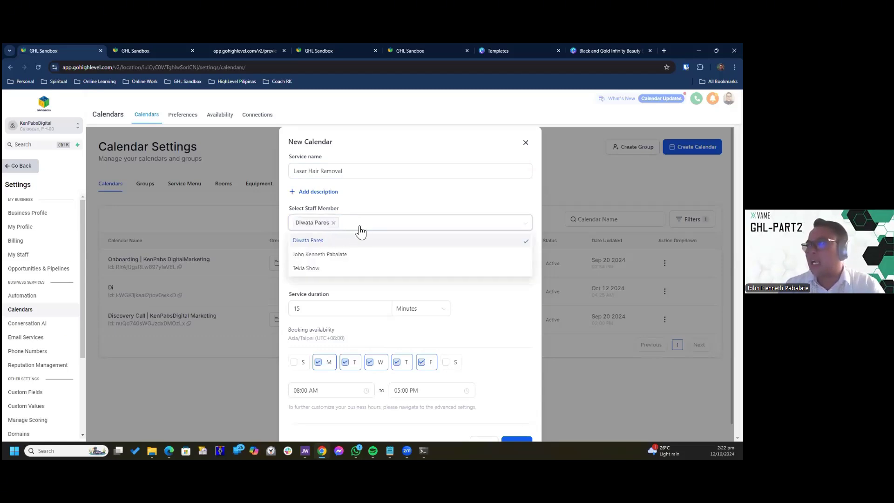
pyautogui.click(423, 205)
# - Set the custom booking URL of the Laser Hair Removal service to laserhair123
pyautogui.click(409, 265)
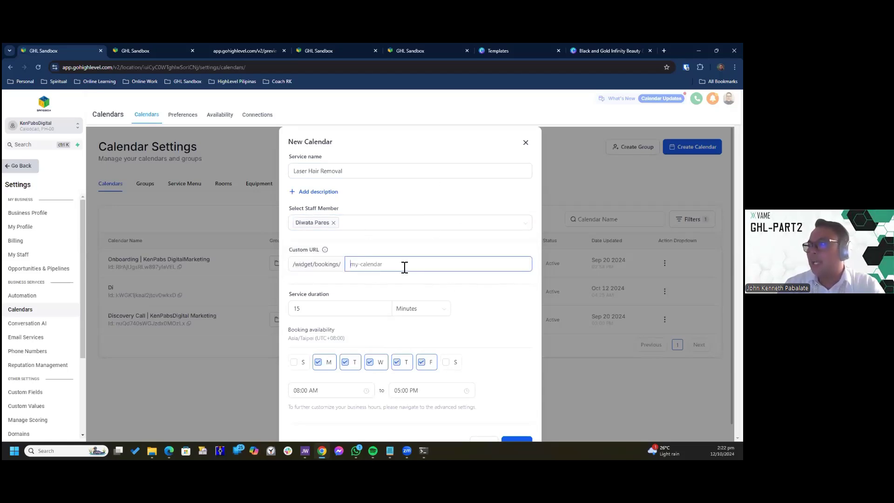
pyautogui.write('laser')
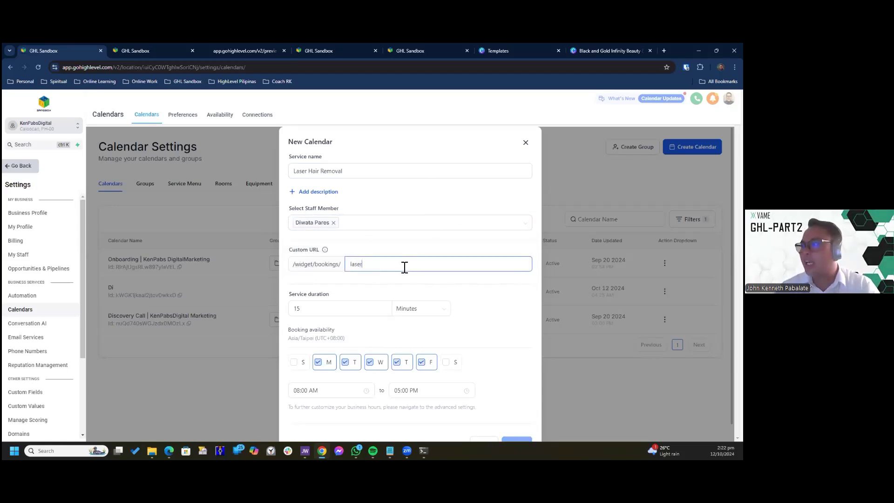
pyautogui.write('har')
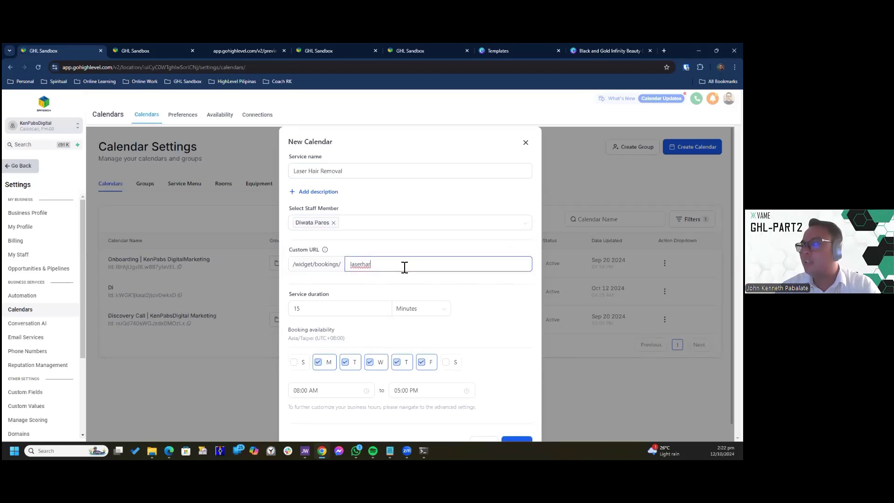
pyautogui.press('BackSpace')
pyautogui.write('ir2')
pyautogui.press('BackSpace')
pyautogui.write('234')
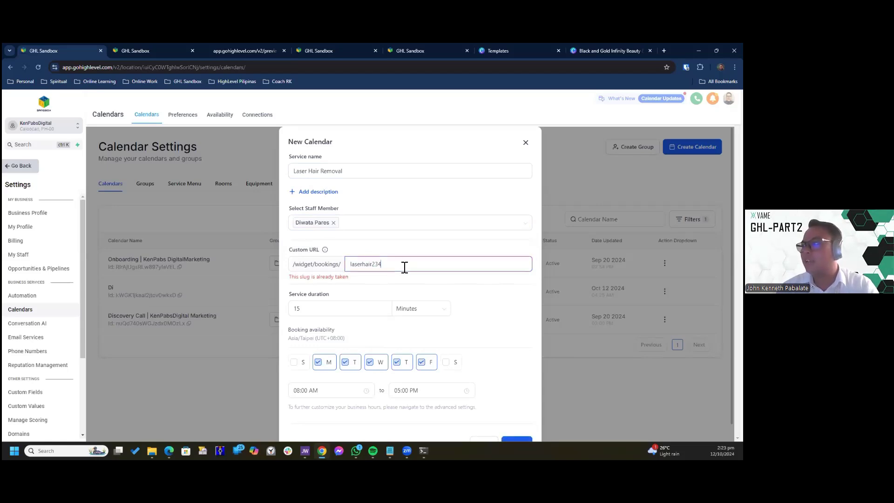
pyautogui.press('BackSpace')
pyautogui.press('BackSpace')
pyautogui.press('BackSpace')
pyautogui.write('123')
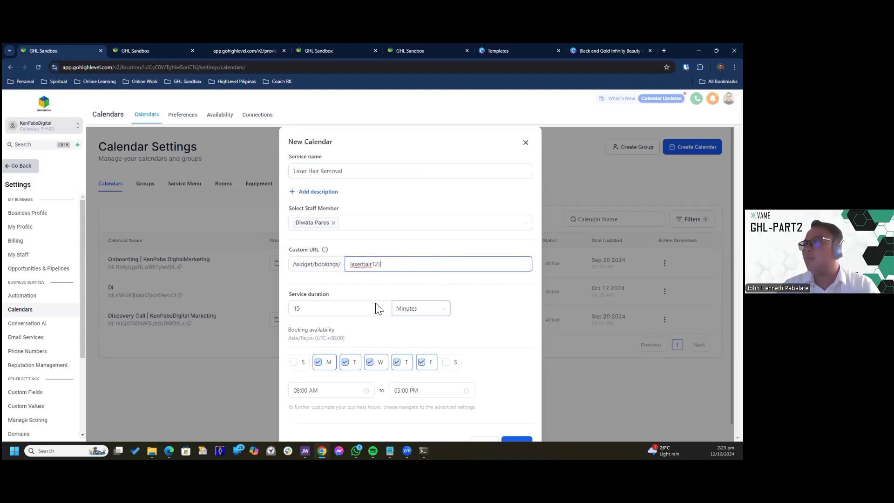
# - Look up the Laser Hair Removal session length in the website preview and set the service duration to 1 hour
pyautogui.click(161, 46)
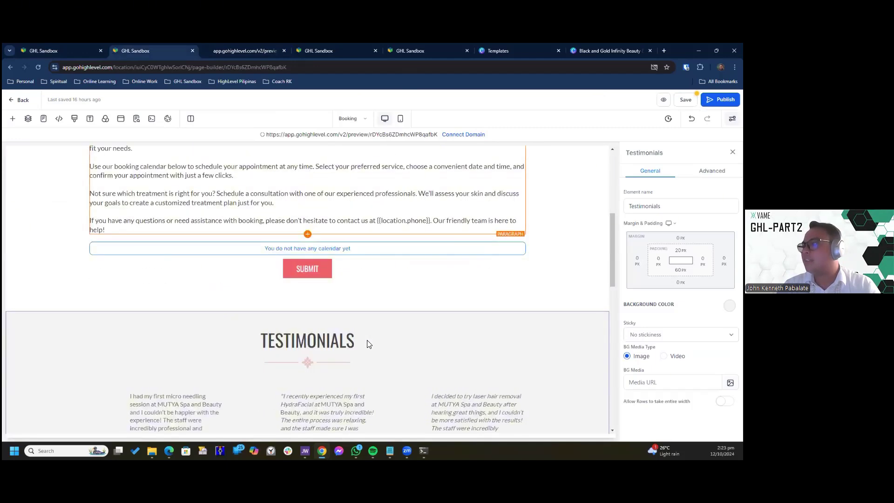
pyautogui.hotkey('ctrl', 'Tab')
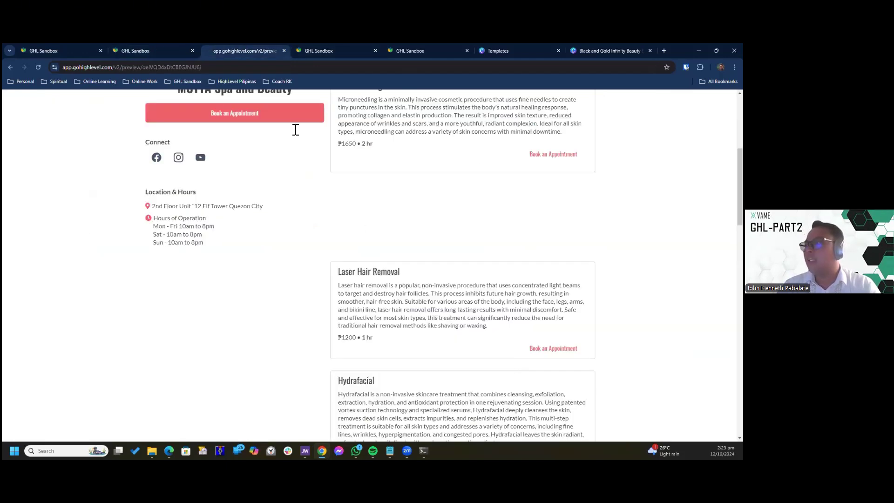
pyautogui.hotkey('ctrl', 'shift', 'Tab')
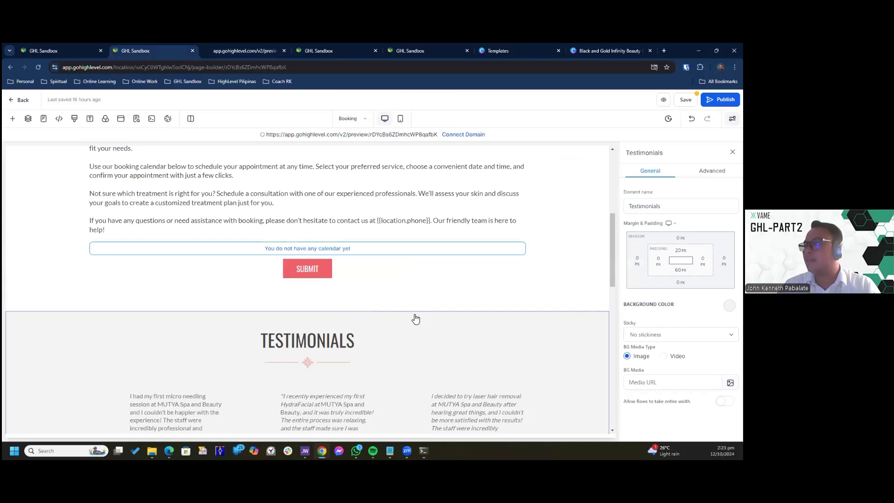
pyautogui.hotkey('ctrl', 'shift', 'Tab')
pyautogui.click(421, 308)
pyautogui.click(399, 340)
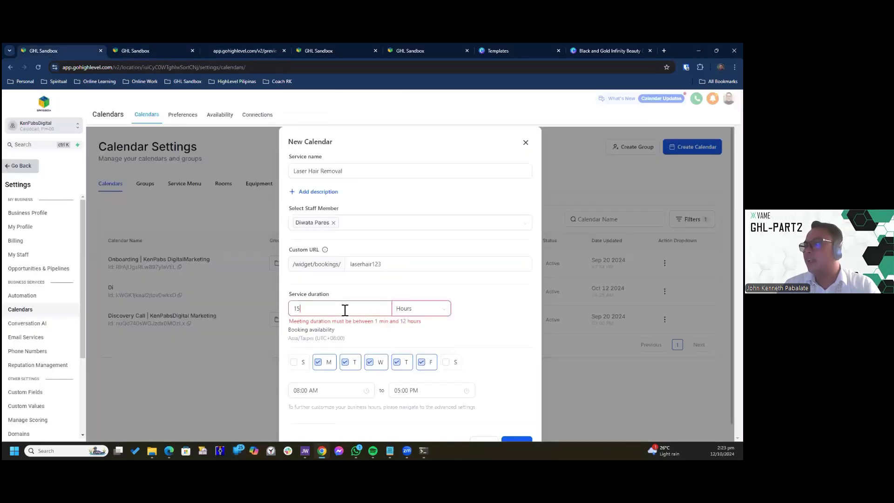
pyautogui.doubleClick(345, 310)
pyautogui.write('1')
pyautogui.click(504, 309)
pyautogui.scroll(-1, 504, 309)
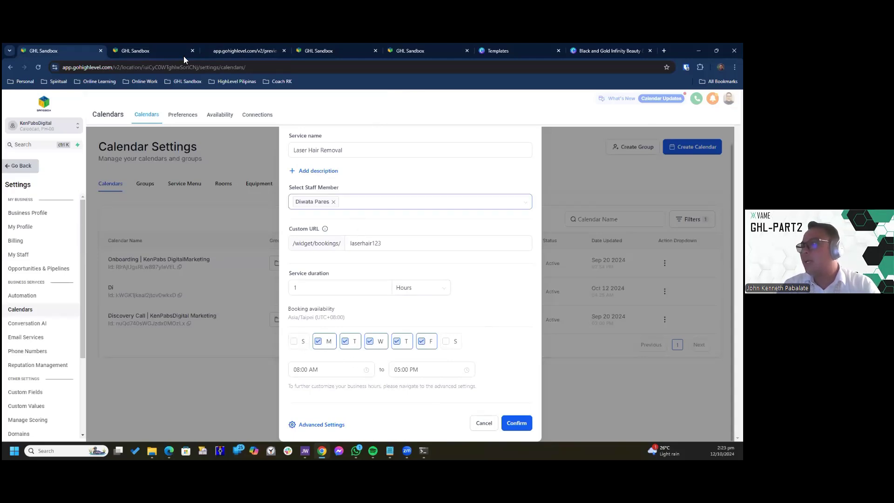
# - Check the assigned staff member's available days and hours in the staff settings, then return to the new calendar form
pyautogui.click(423, 54)
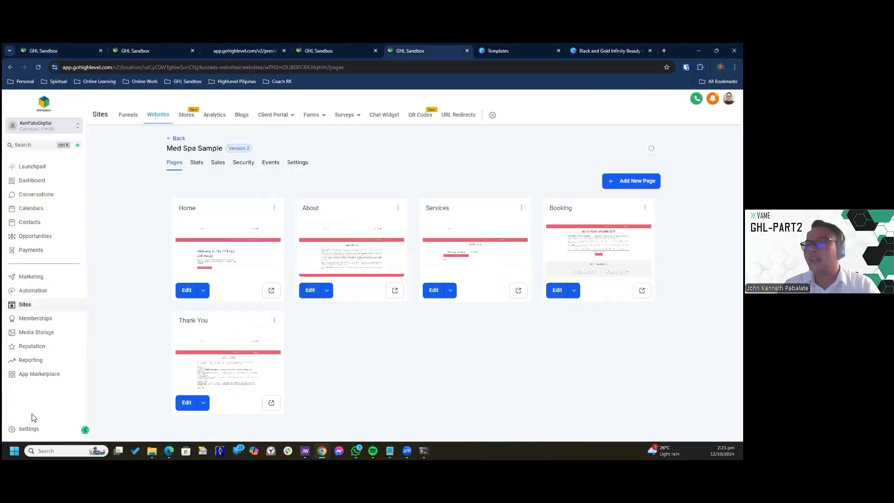
pyautogui.click(29, 430)
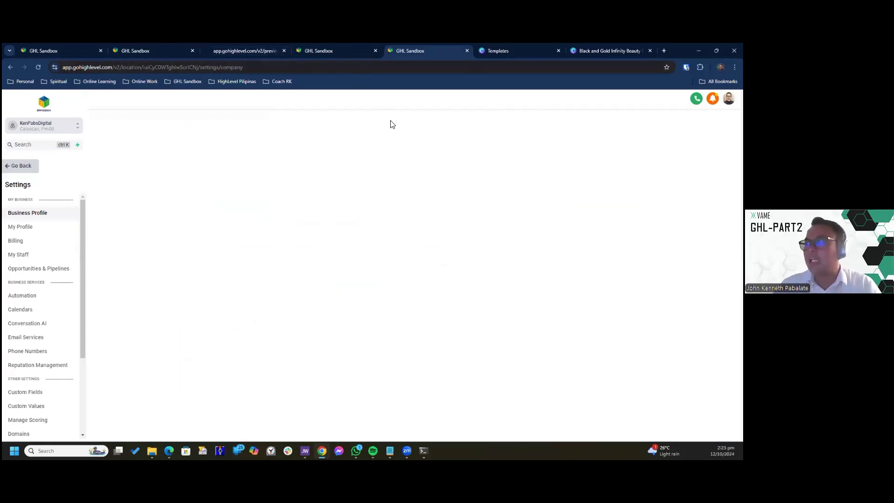
pyautogui.click(62, 50)
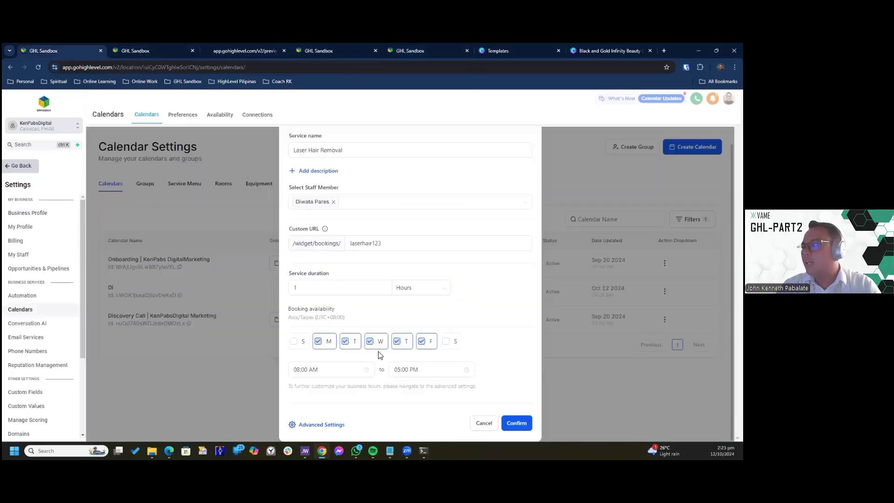
pyautogui.click(409, 51)
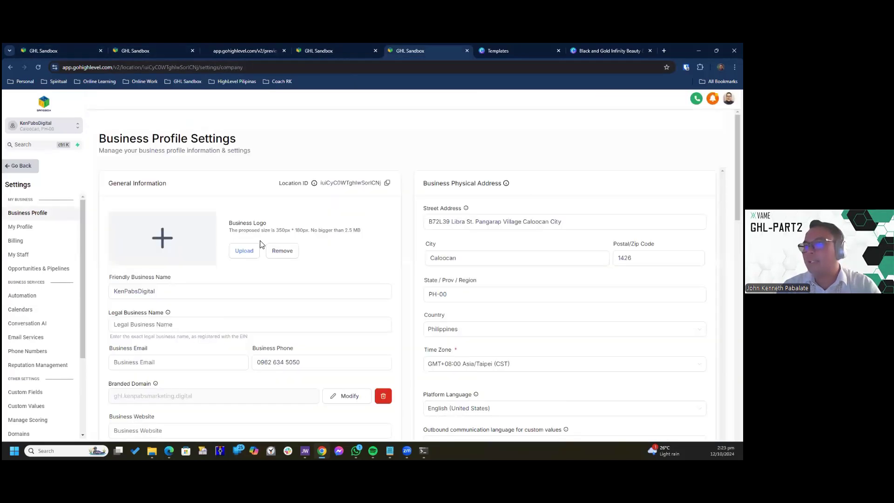
pyautogui.click(25, 255)
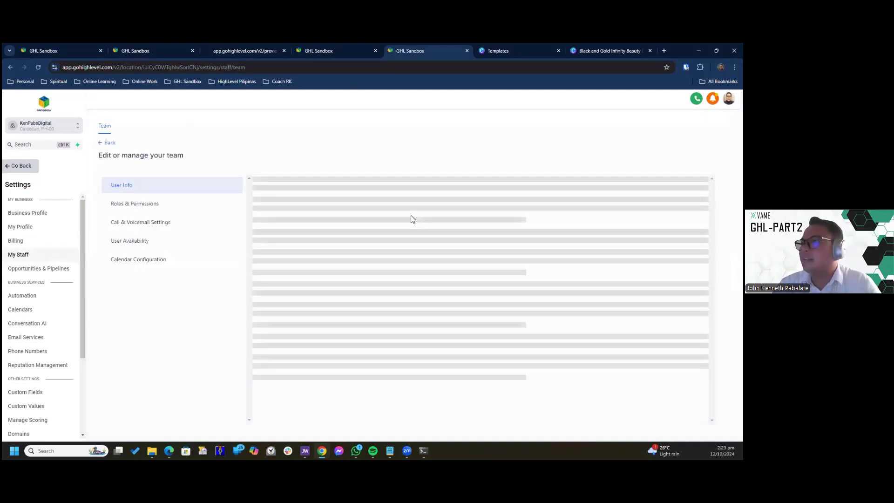
pyautogui.click(136, 246)
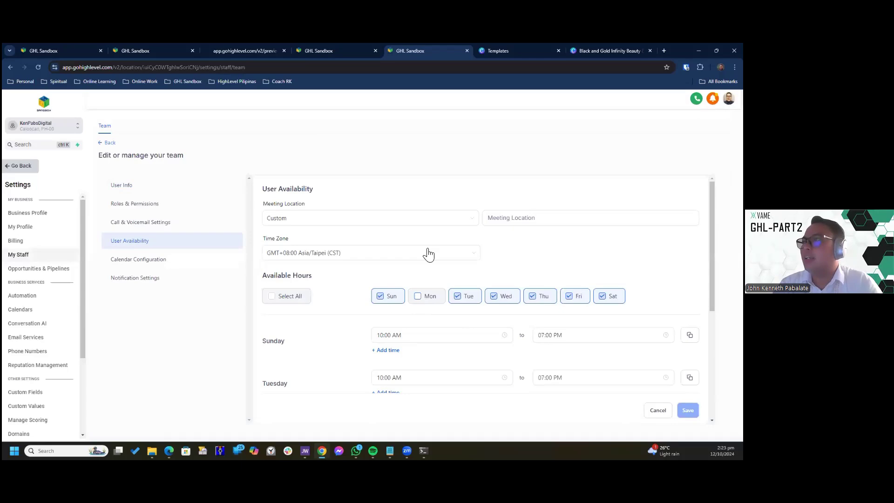
pyautogui.click(140, 50)
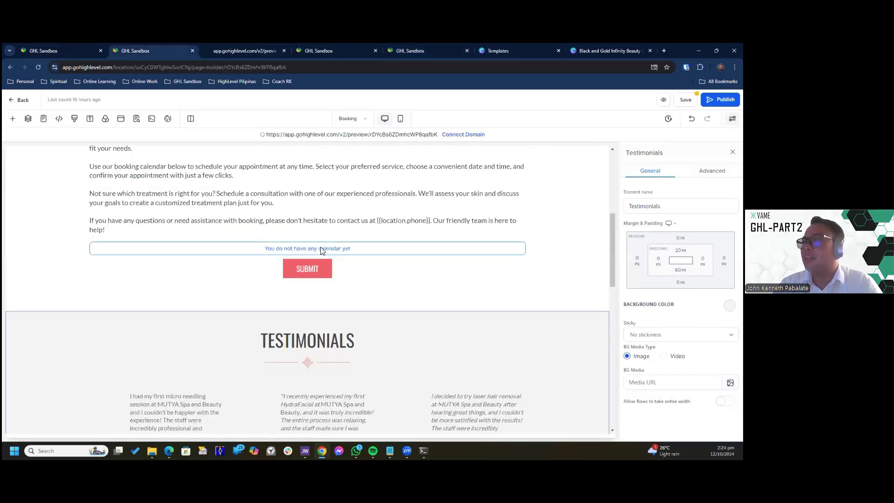
pyautogui.hotkey('ctrl', 'shift', 'Tab')
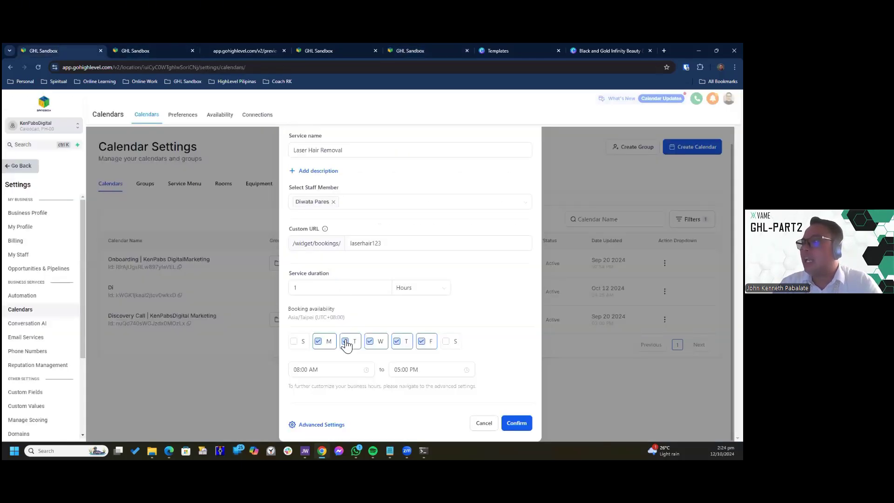
# - Set the booking availability days to Sunday and Tuesday through Saturday, excluding Monday
pyautogui.click(315, 347)
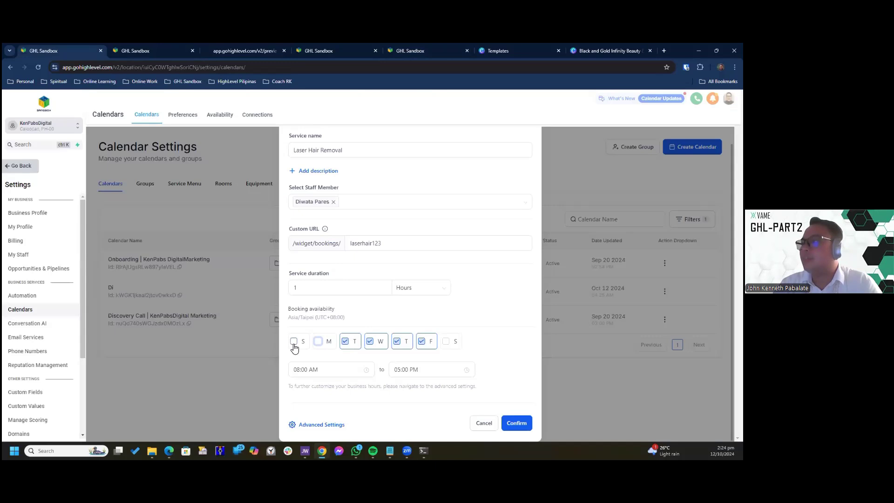
pyautogui.click(294, 343)
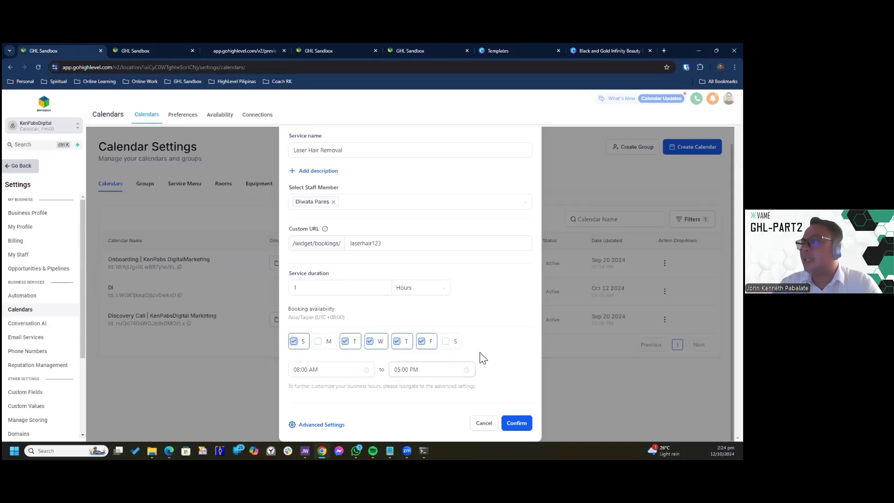
pyautogui.click(447, 342)
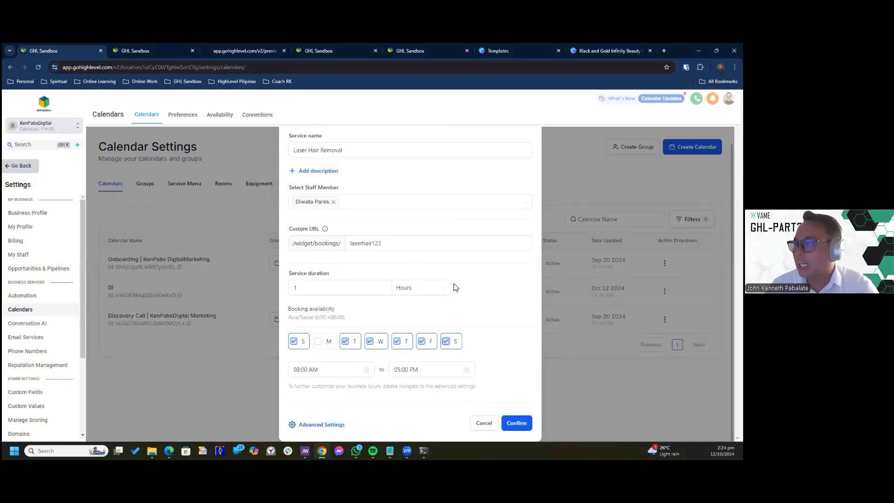
# - Set the booking hours to 10:00 AM through 08:00 PM
pyautogui.click(338, 372)
pyautogui.click(297, 372)
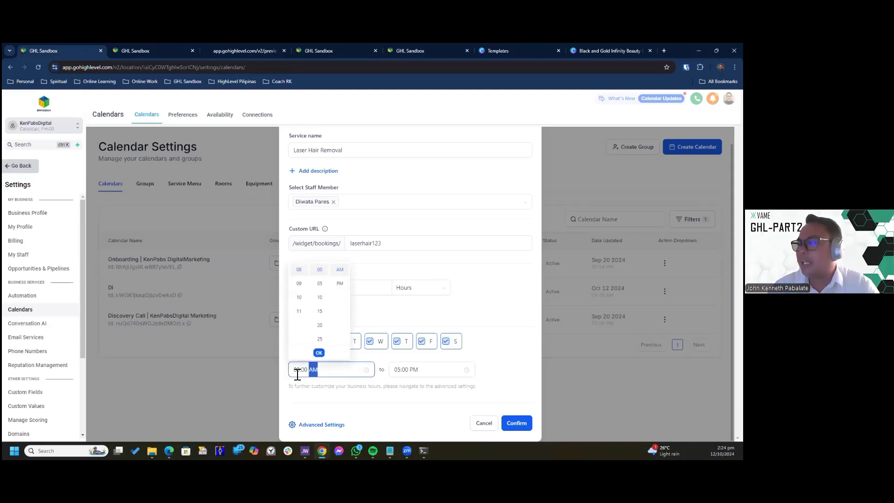
pyautogui.click(303, 298)
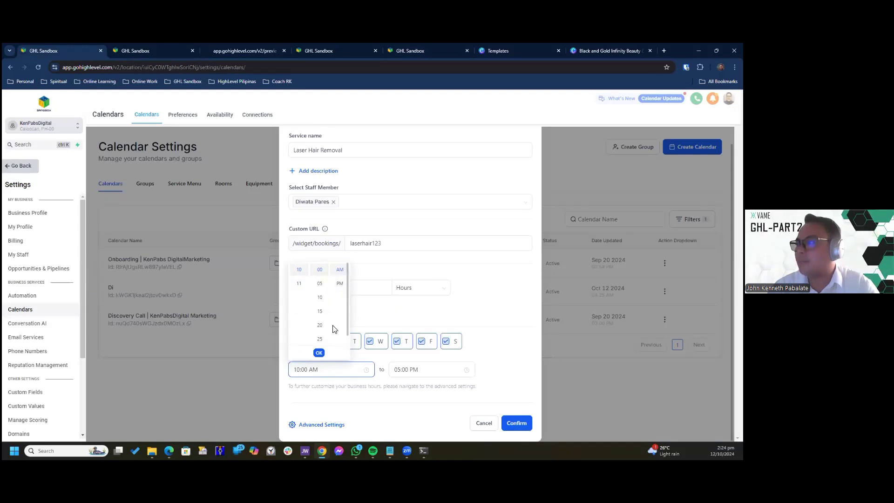
pyautogui.click(320, 354)
pyautogui.click(406, 369)
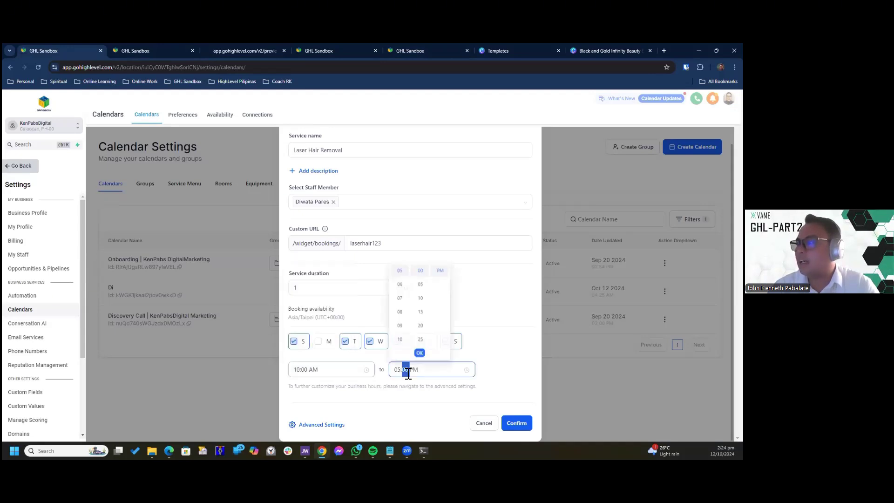
pyautogui.click(400, 311)
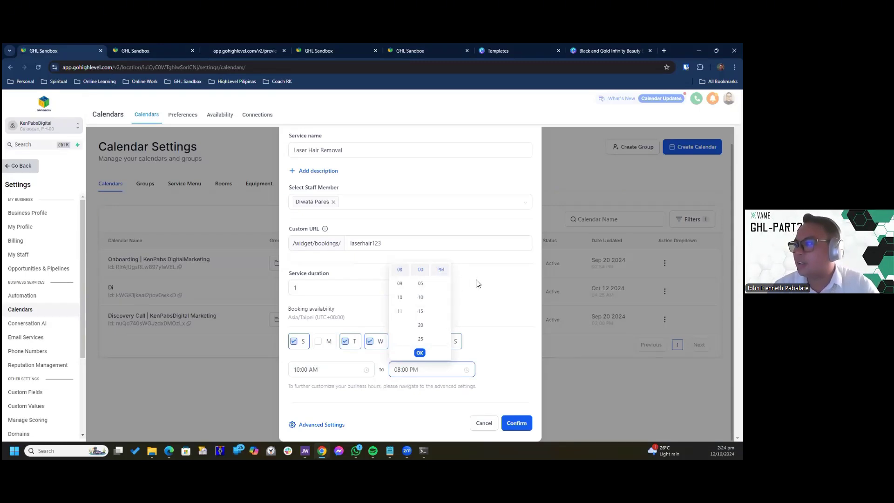
pyautogui.click(421, 353)
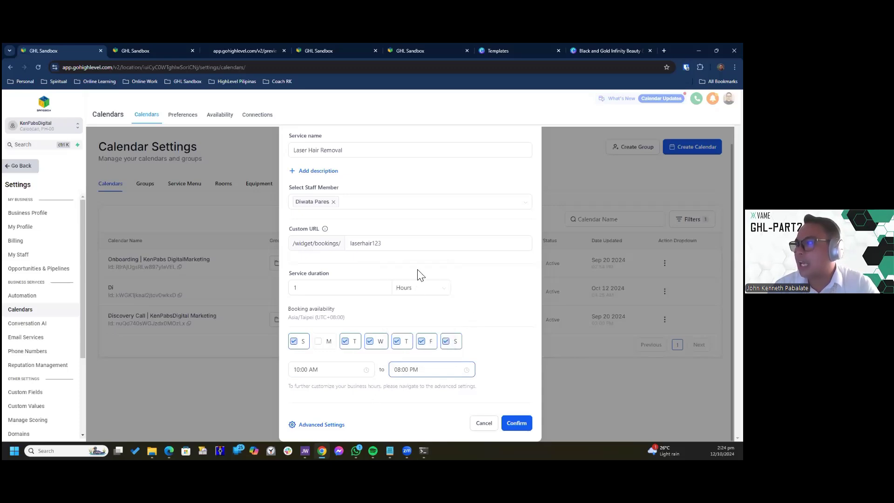
# - Open the advanced settings of the Laser Hair Removal calendar and look over its service details
pyautogui.click(328, 425)
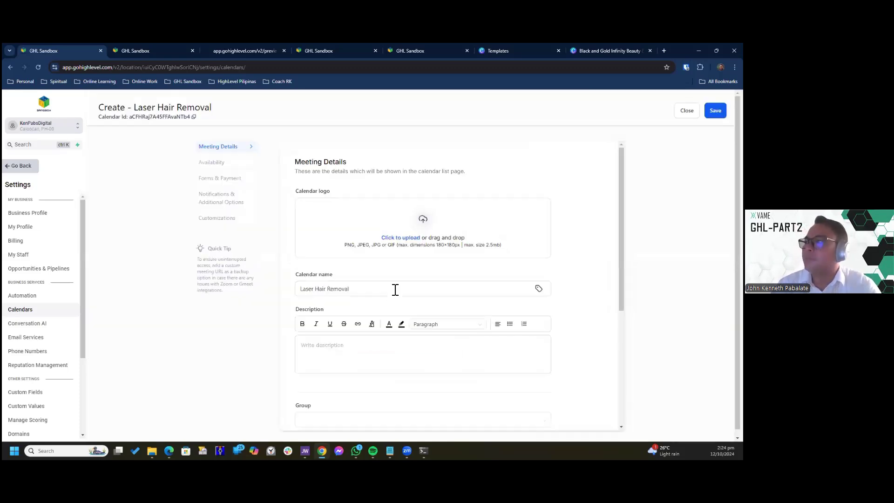
pyautogui.scroll(-2, 523, 261)
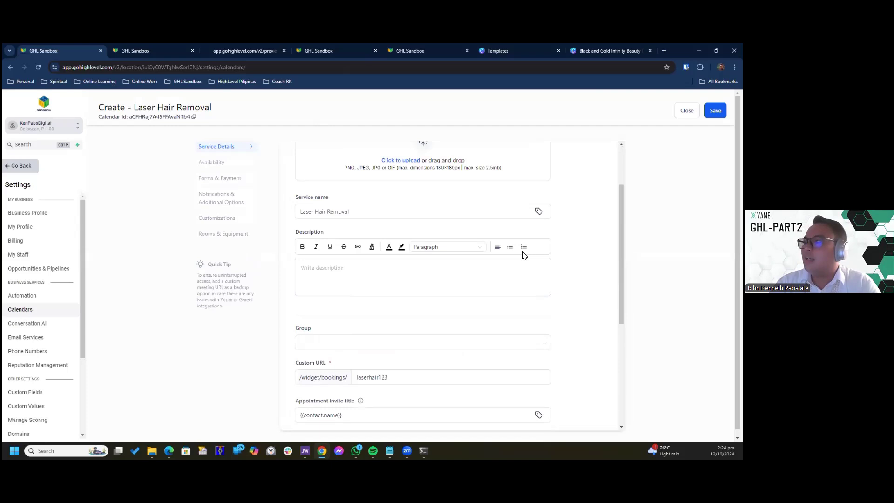
pyautogui.scroll(2, 513, 246)
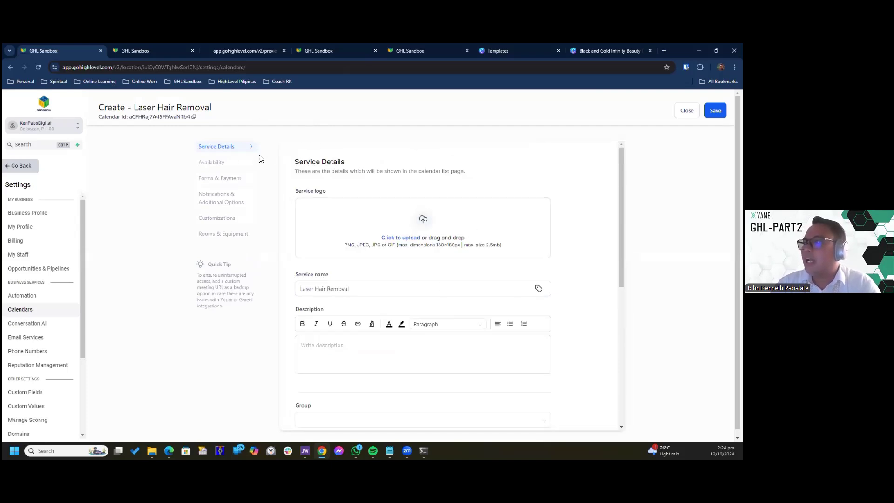
pyautogui.click(430, 226)
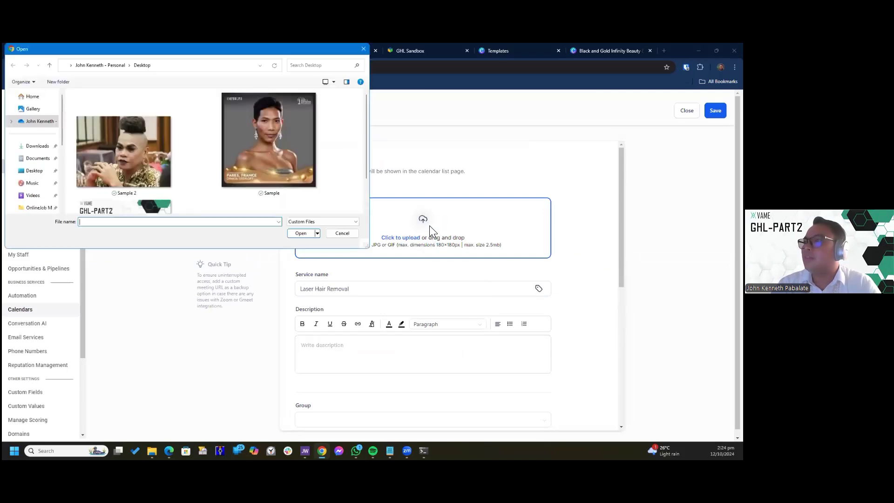
pyautogui.click(343, 233)
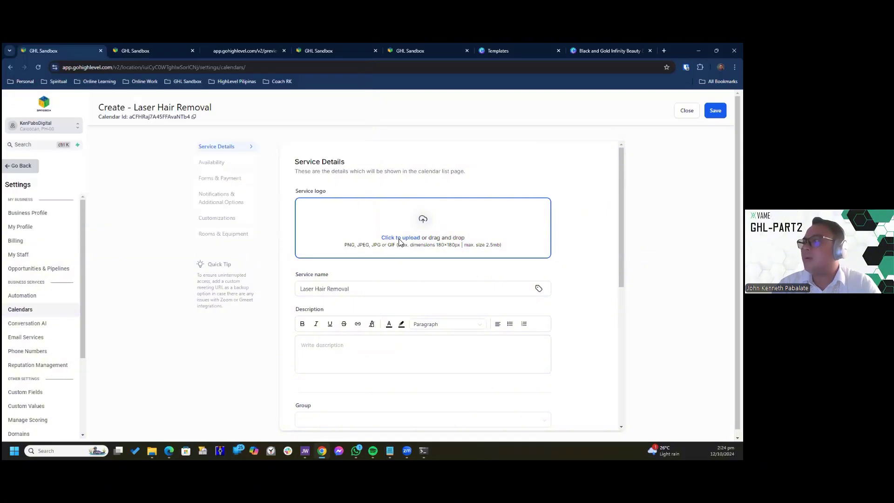
pyautogui.click(403, 215)
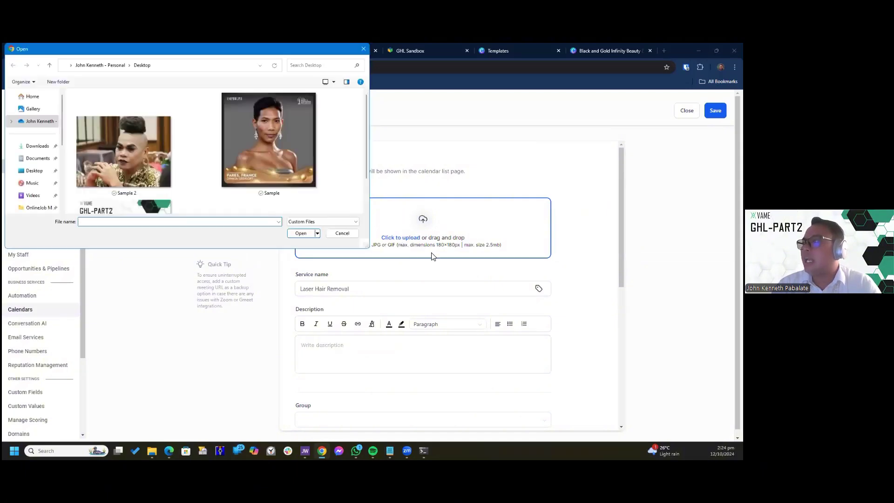
pyautogui.click(350, 233)
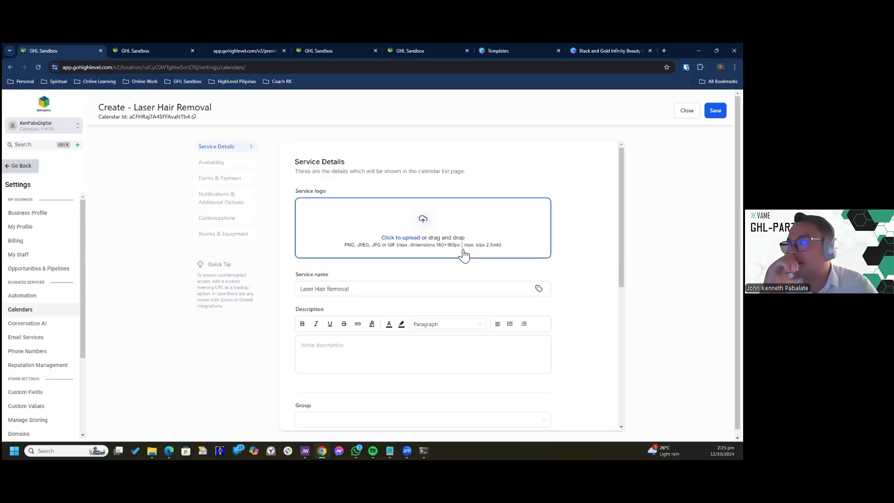
pyautogui.click(275, 201)
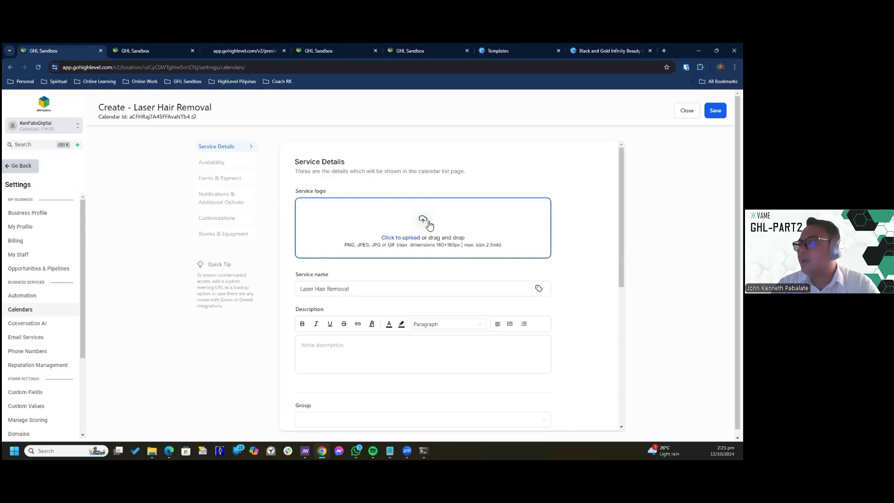
pyautogui.click(412, 238)
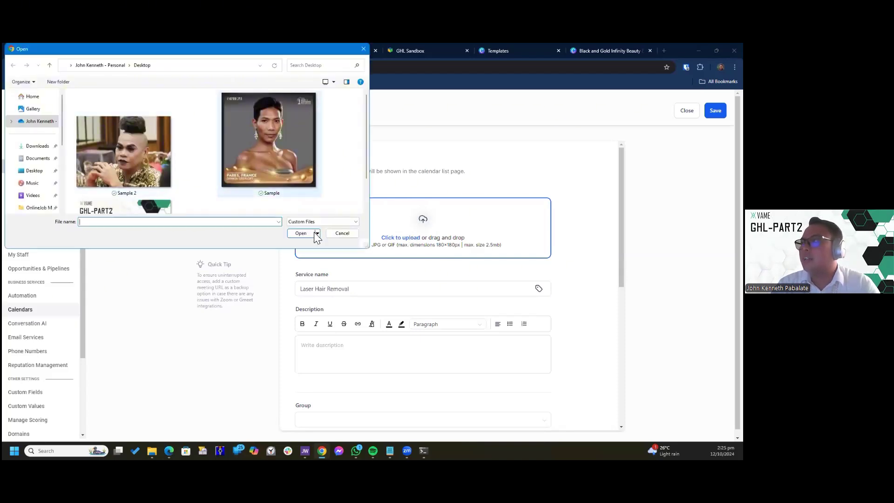
pyautogui.click(342, 233)
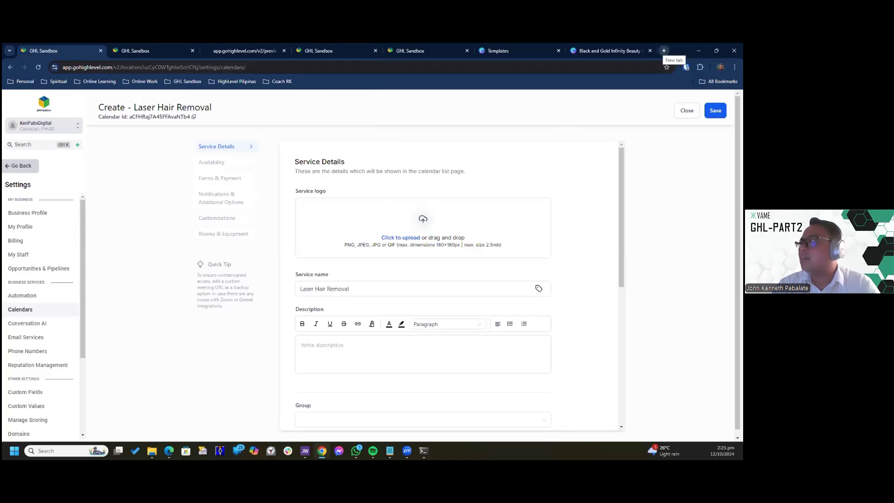
# - Search the web in a new browser tab for "convert photo to pdf"
pyautogui.hotkey('ctrl', 't')
pyautogui.write('CON')
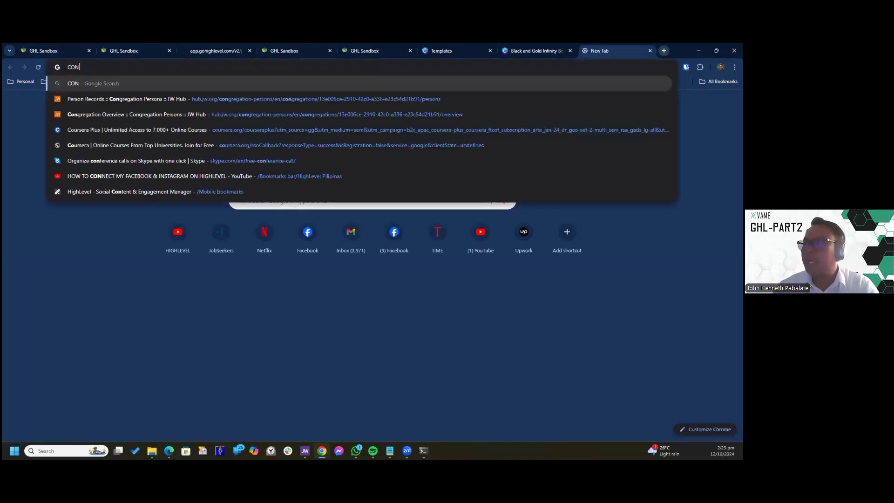
pyautogui.write('VERT')
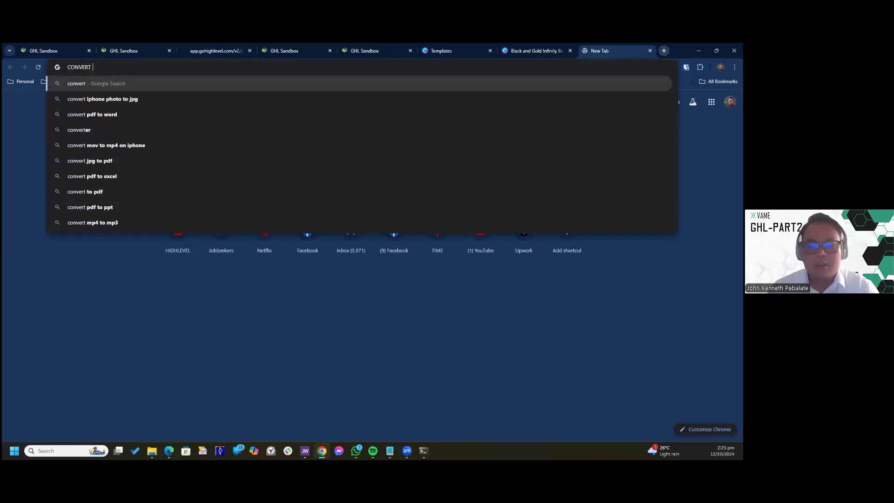
pyautogui.write(' PHOTO')
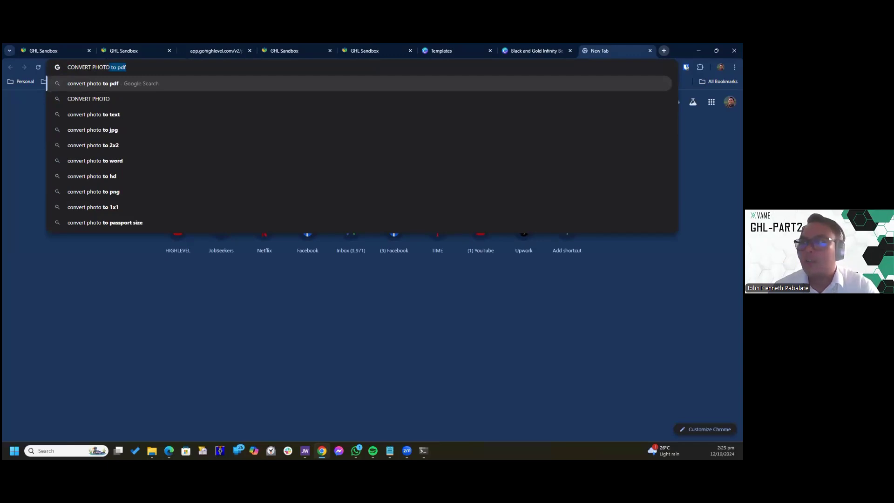
pyautogui.press('Return')
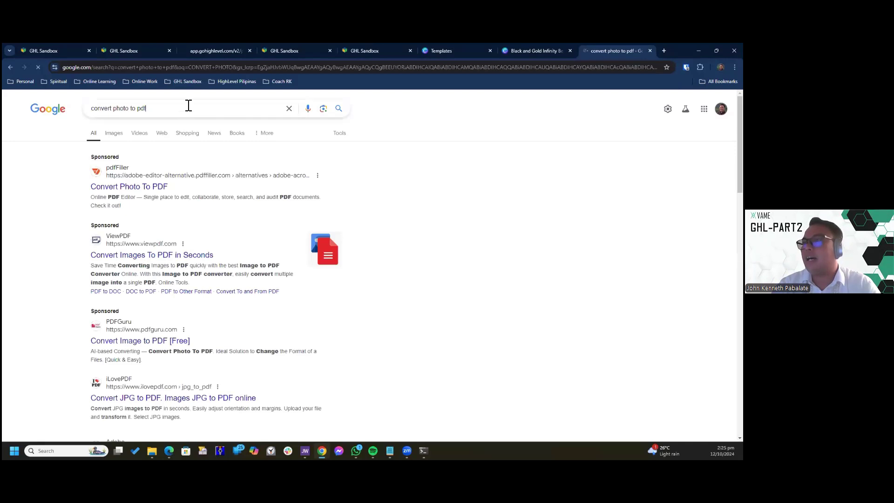
# - Replace the web search with "photo resizer" and open the Image Resizer site
pyautogui.click(188, 105)
pyautogui.press('BackSpace')
pyautogui.press('BackSpace')
pyautogui.press('BackSpace')
pyautogui.press('BackSpace')
pyautogui.press('BackSpace')
pyautogui.press('BackSpace')
pyautogui.press('BackSpace')
pyautogui.press('BackSpace')
pyautogui.press('BackSpace')
pyautogui.press('BackSpace')
pyautogui.press('BackSpace')
pyautogui.press('BackSpace')
pyautogui.press('BackSpace')
pyautogui.press('BackSpace')
pyautogui.press('BackSpace')
pyautogui.press('BackSpace')
pyautogui.press('BackSpace')
pyautogui.press('BackSpace')
pyautogui.press('BackSpace')
pyautogui.press('BackSpace')
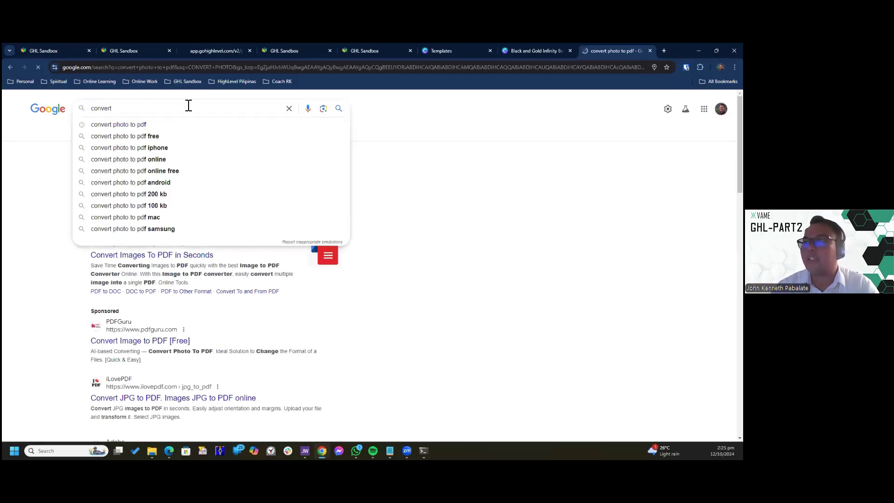
pyautogui.write('PH')
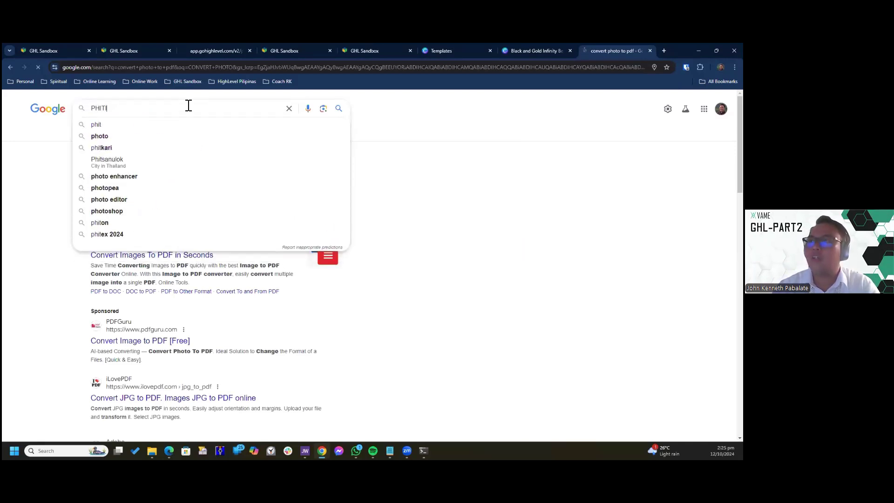
pyautogui.press('BackSpace')
pyautogui.write('HOTO RE')
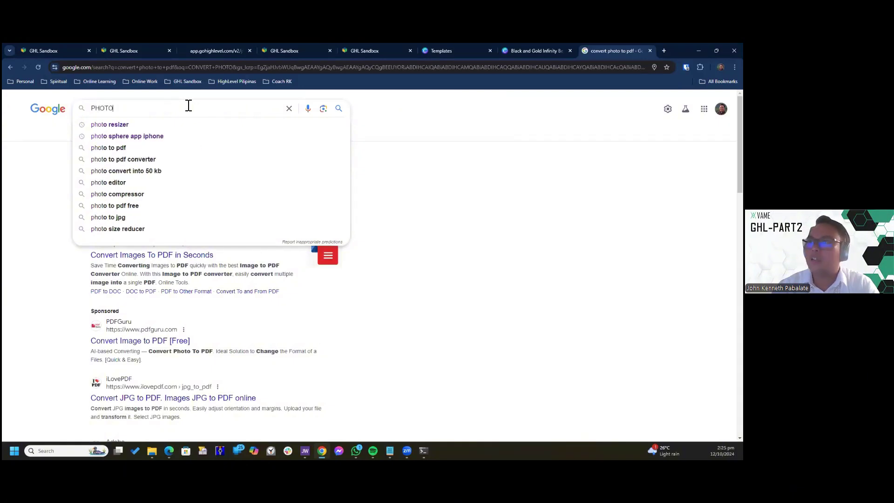
pyautogui.click(122, 125)
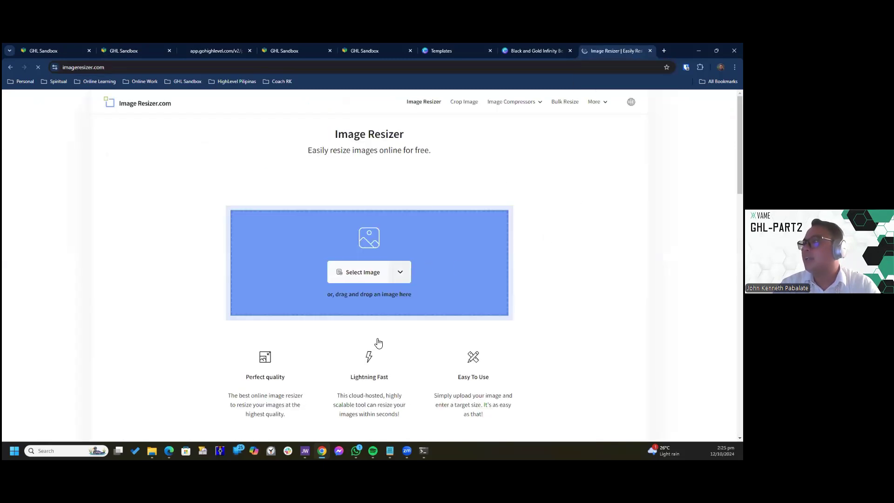
# - Load the facial treatment photo _ba45c30e-f112-4b8c-a597-9abf7991fb82 from the Downloads folder into the image resizer
pyautogui.click(365, 299)
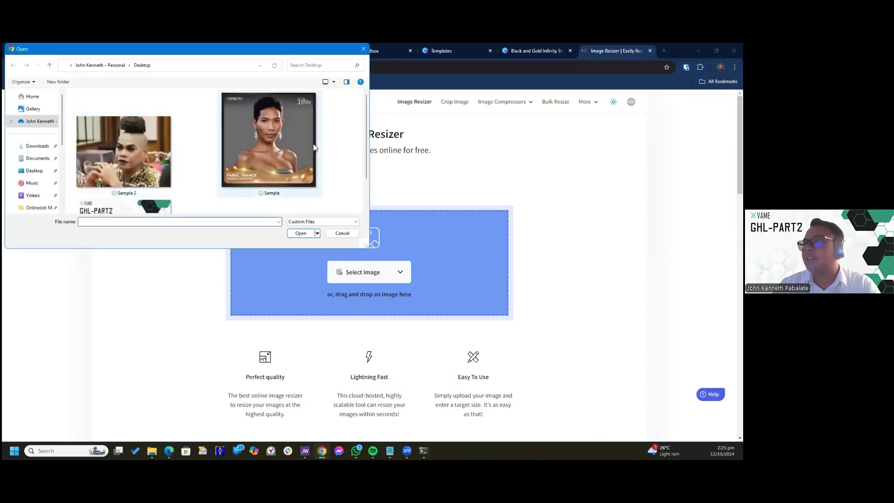
pyautogui.scroll(-2, 302, 175)
pyautogui.scroll(2, 302, 176)
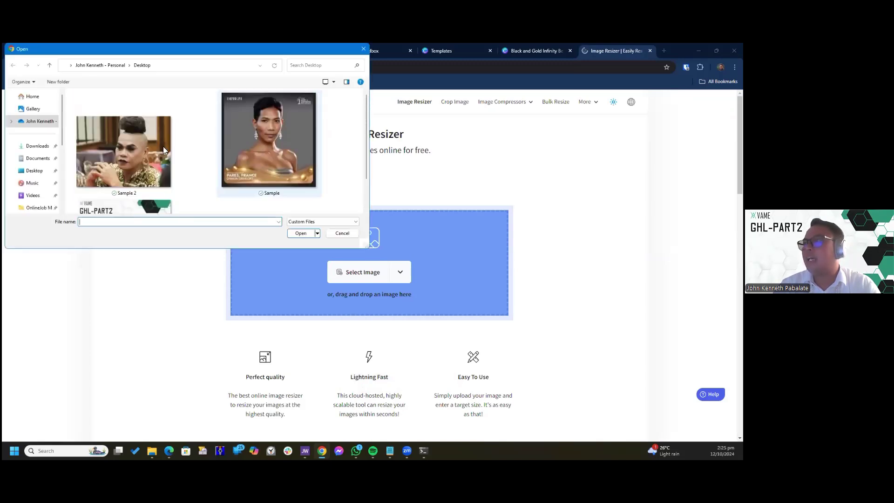
pyautogui.click(34, 145)
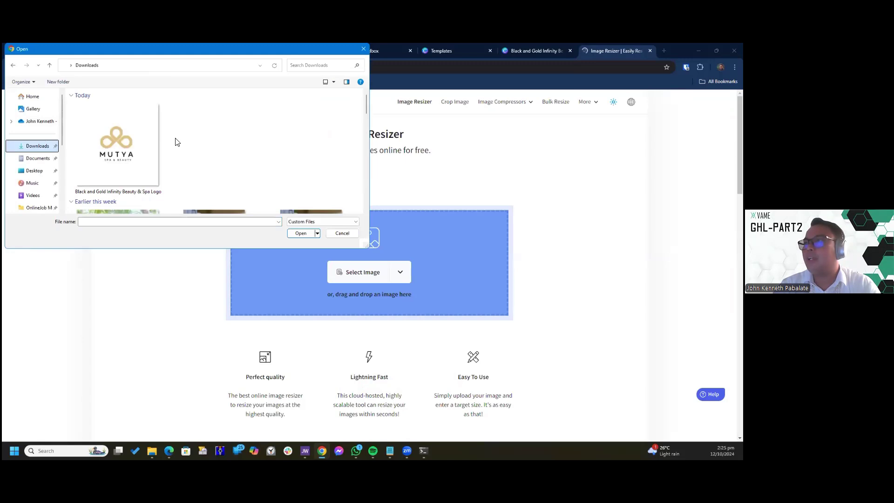
pyautogui.scroll(-3, 176, 141)
pyautogui.scroll(3, 176, 141)
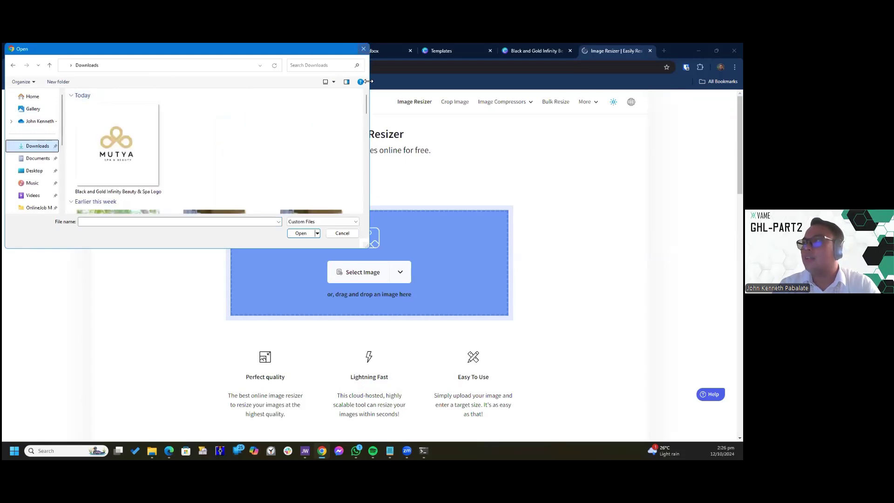
pyautogui.moveTo(366, 102); pyautogui.dragTo(366, 198)
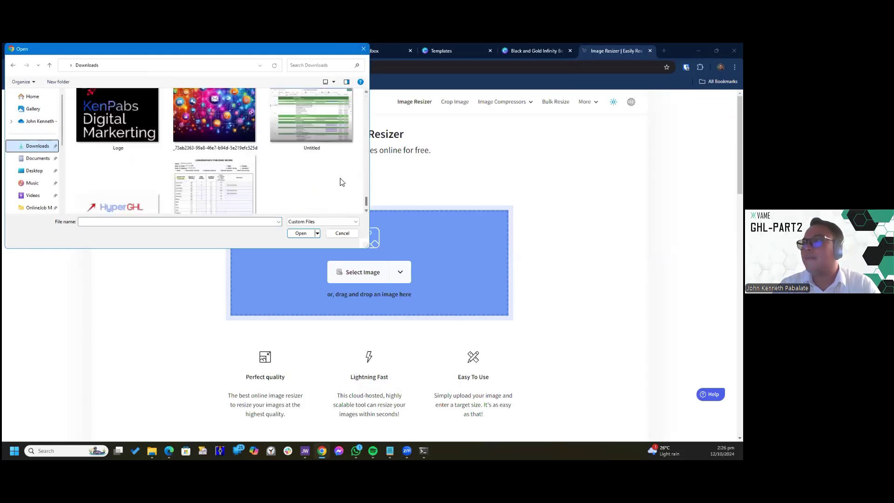
pyautogui.scroll(1, 331, 180)
pyautogui.scroll(2, 332, 181)
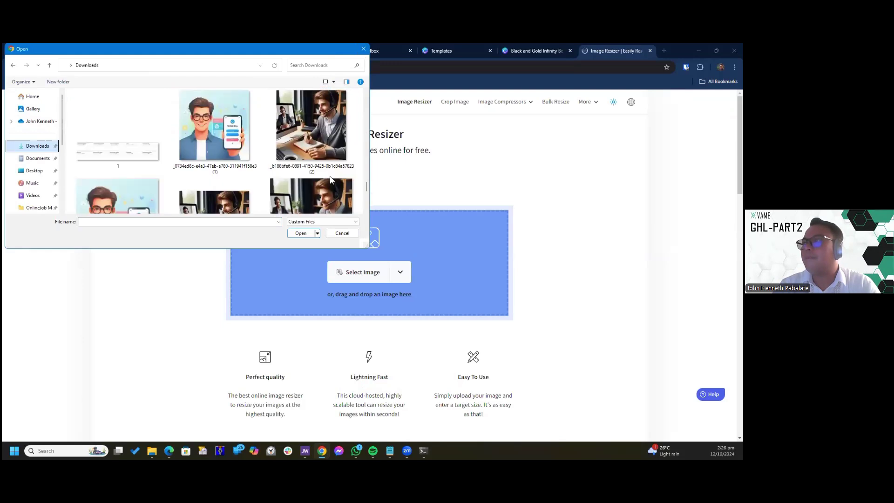
pyautogui.scroll(5, 330, 179)
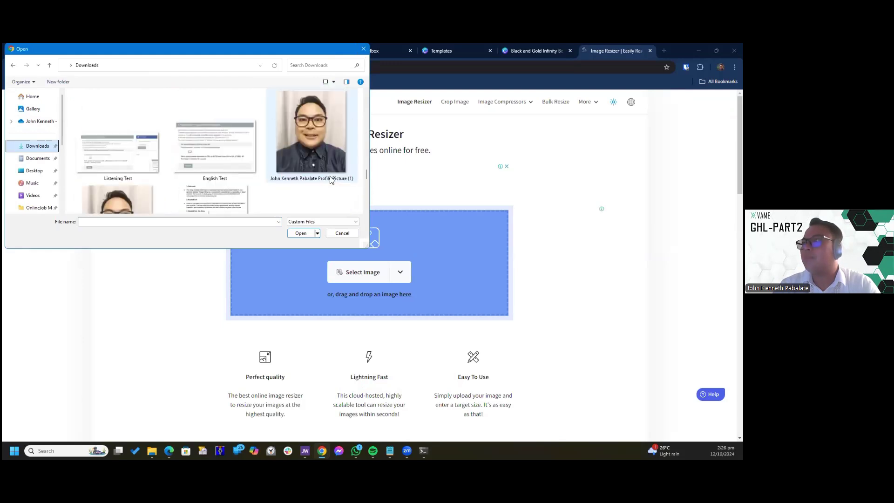
pyautogui.scroll(2, 331, 180)
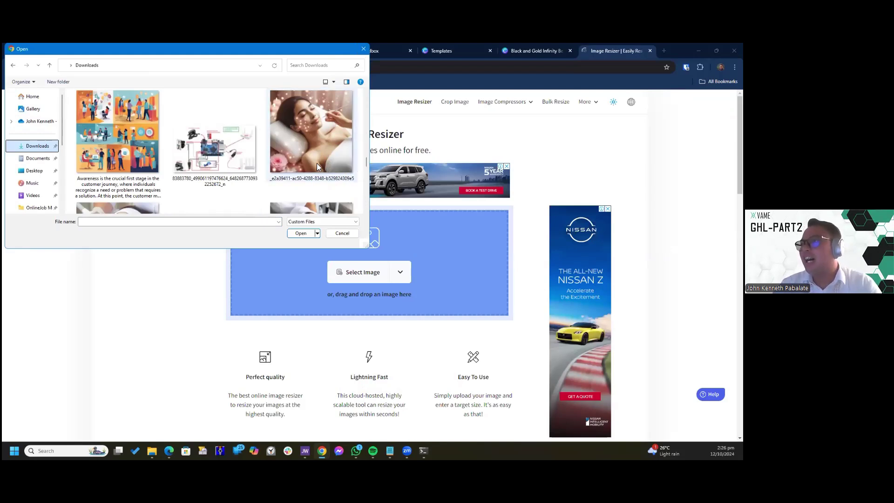
pyautogui.scroll(-2, 316, 163)
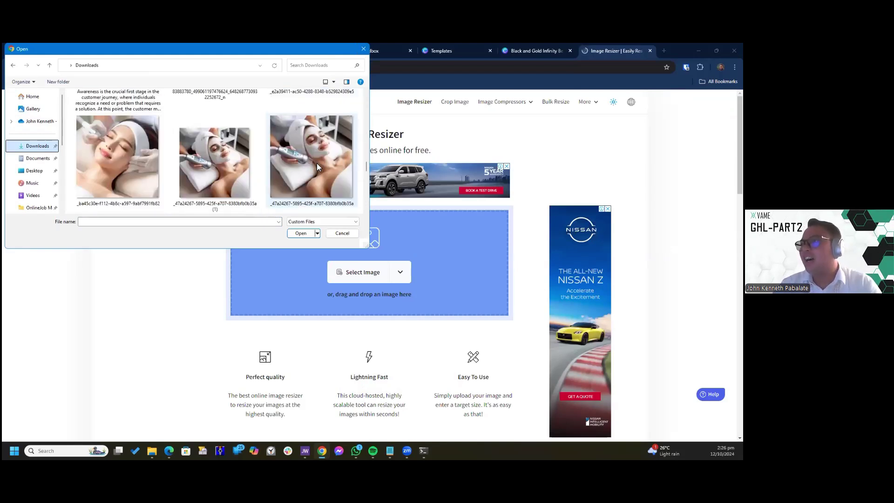
pyautogui.click(139, 149)
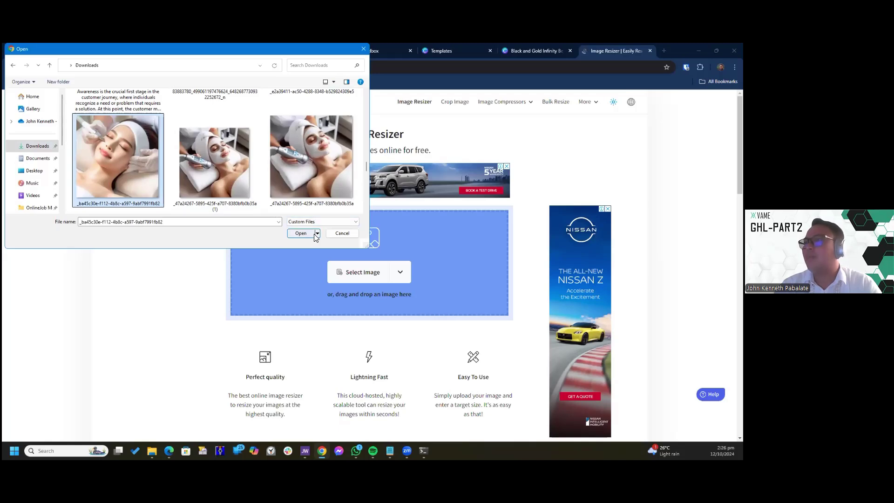
pyautogui.press('Return')
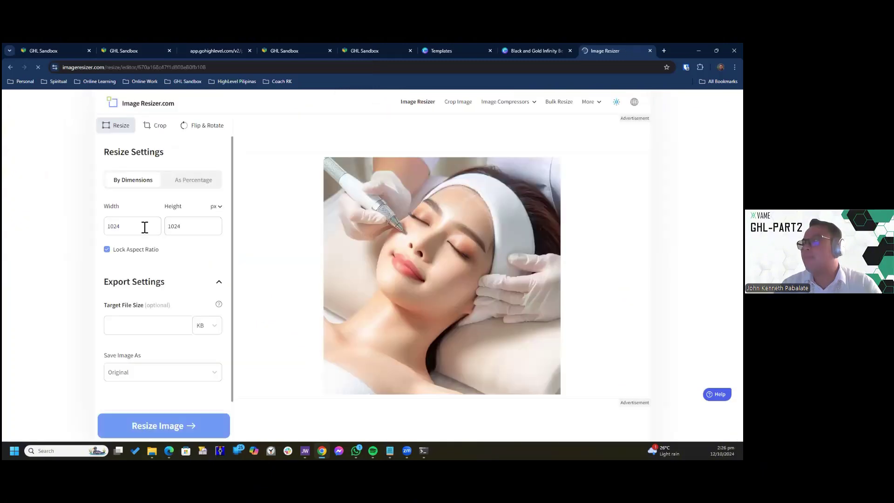
# - Resize the facial treatment photo to 180 × 180 px with the aspect ratio locked
pyautogui.doubleClick(145, 228)
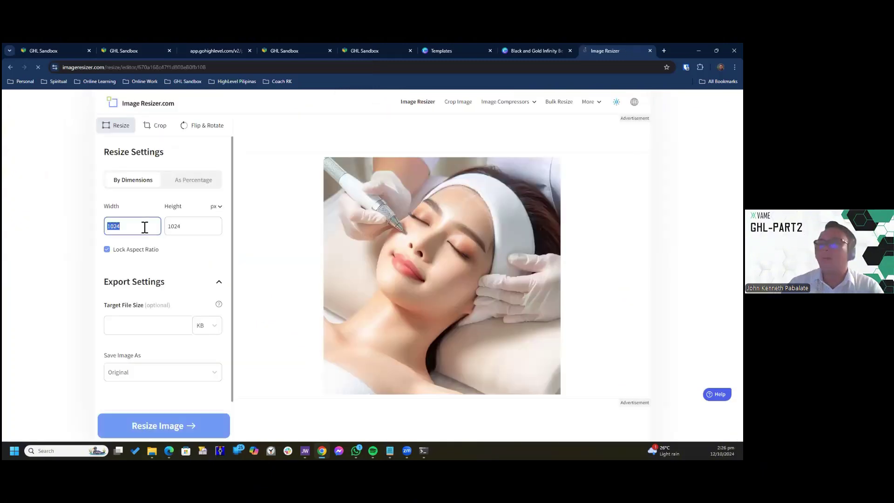
pyautogui.click(205, 50)
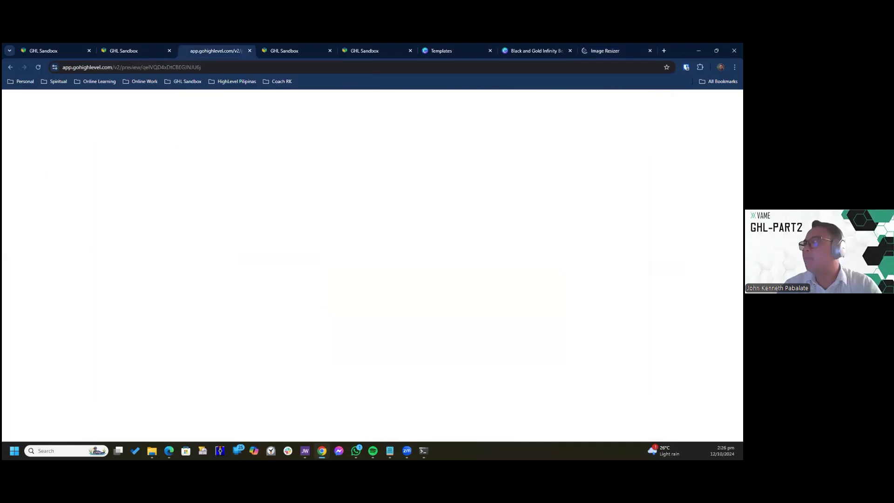
pyautogui.hotkey('ctrl', 'shift', 'Tab')
pyautogui.hotkey('ctrl', 'shift', 'Tab')
pyautogui.hotkey('ctrl', 'shift', 'Tab')
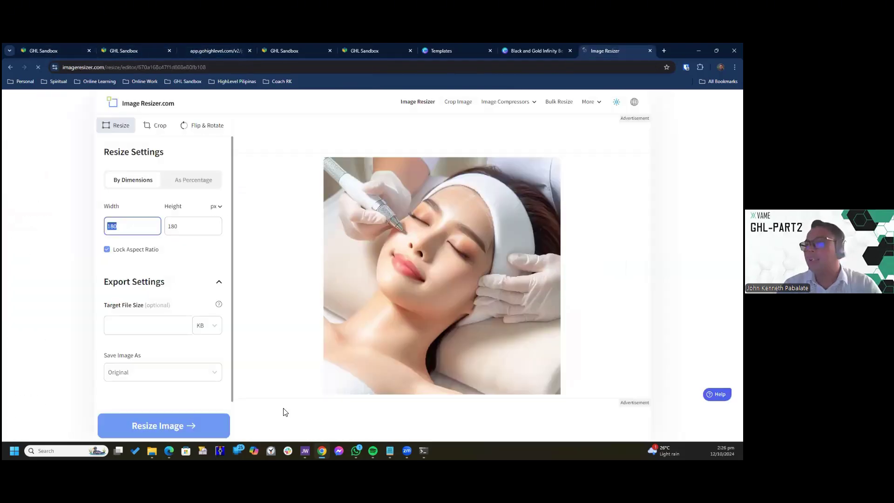
pyautogui.press('Return')
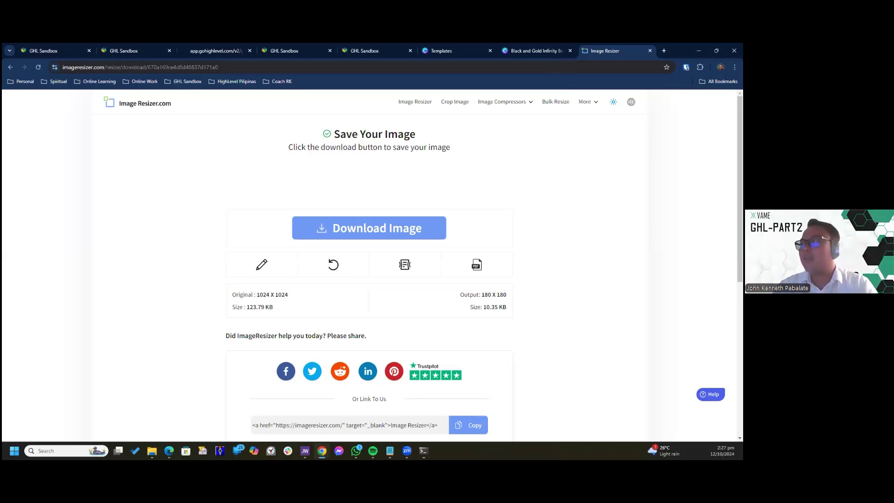
# - Download the resized facial treatment photo
pyautogui.scroll(-2, 473, 152)
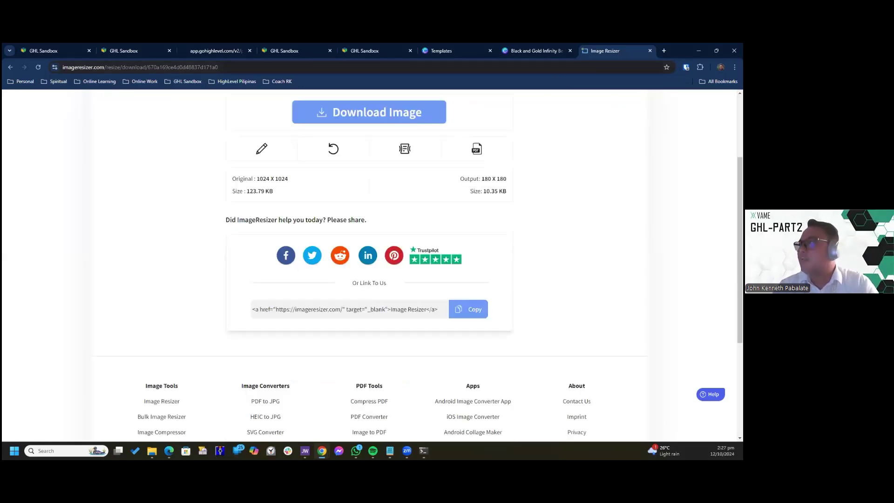
pyautogui.scroll(2, 473, 151)
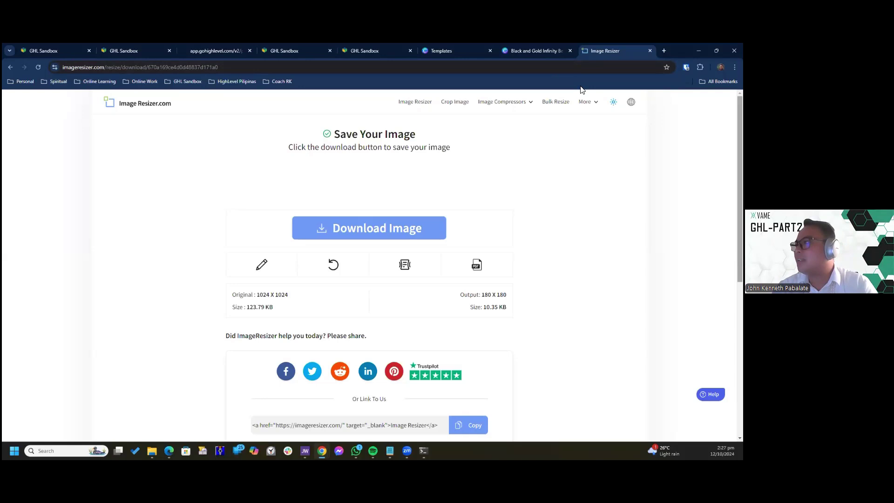
pyautogui.click(377, 243)
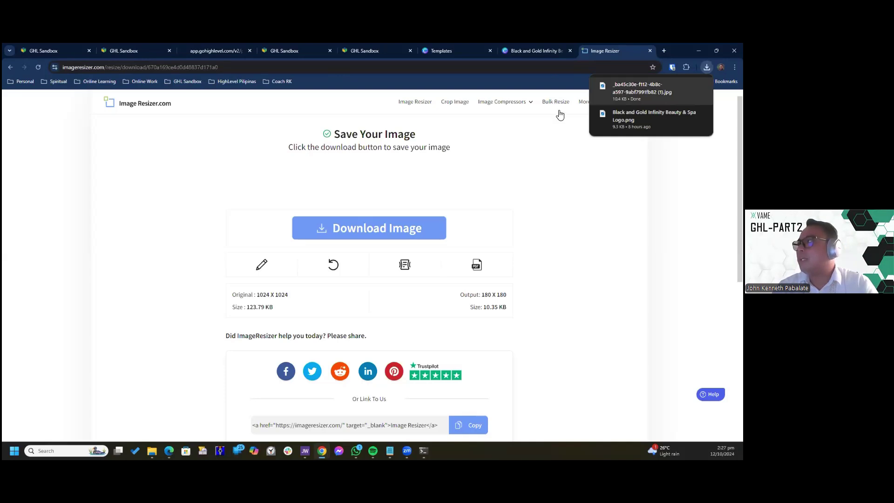
# - Preview the downloaded photo, then locate its file in the Downloads folder
pyautogui.click(642, 91)
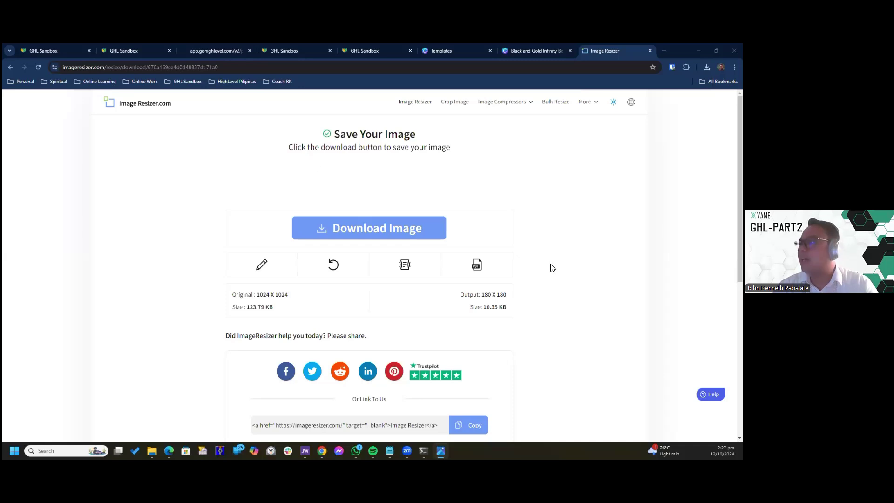
pyautogui.hotkey('alt', 'F4')
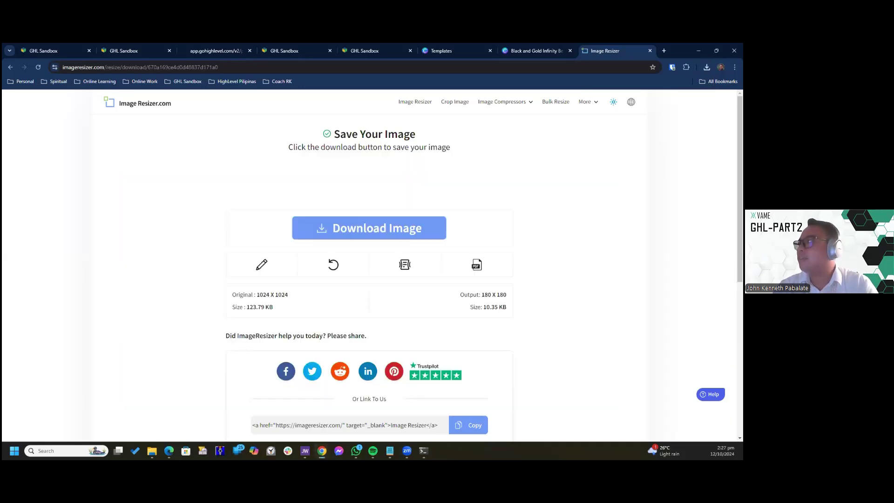
pyautogui.click(707, 67)
pyautogui.click(689, 104)
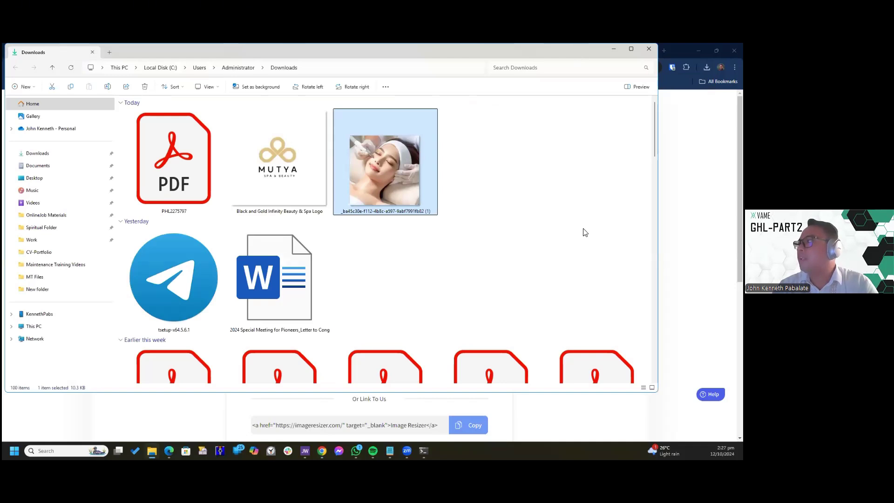
pyautogui.moveTo(557, 44); pyautogui.dragTo(632, 205)
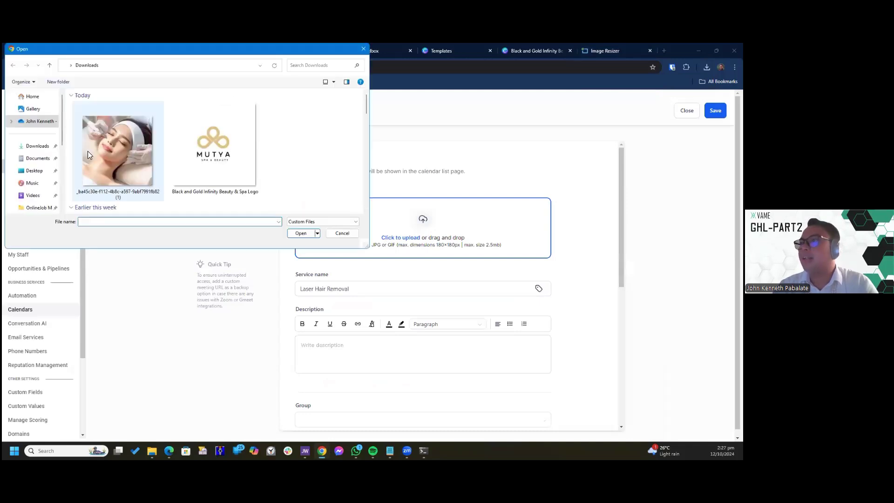
# - Upload the resized facial treatment photo from Downloads as the Laser Hair Removal service logo
pyautogui.click(97, 147)
pyautogui.doubleClick(98, 147)
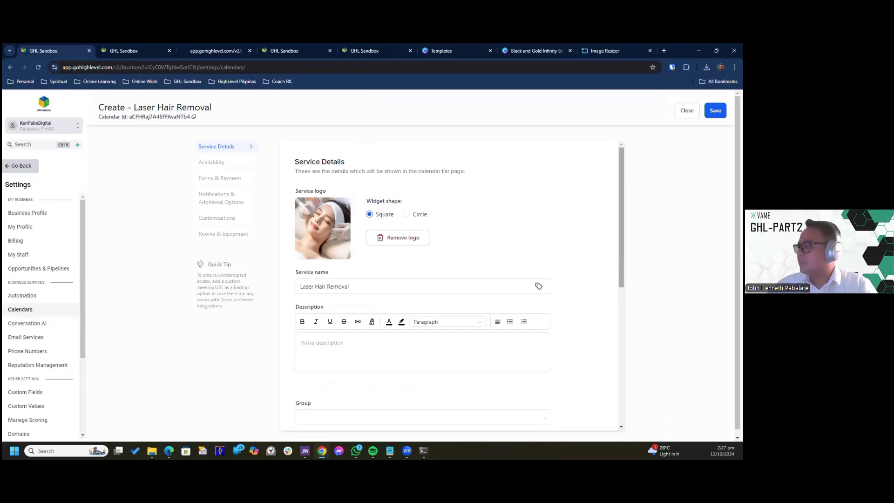
pyautogui.scroll(-3, 558, 206)
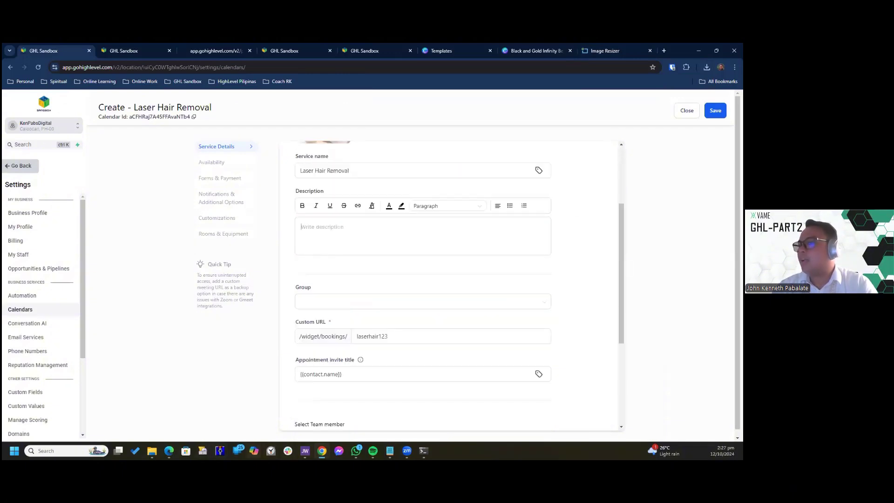
# - Switch to Microsoft Copilot and submit the prompt "Give me a description of laser hair removal"
pyautogui.click(254, 451)
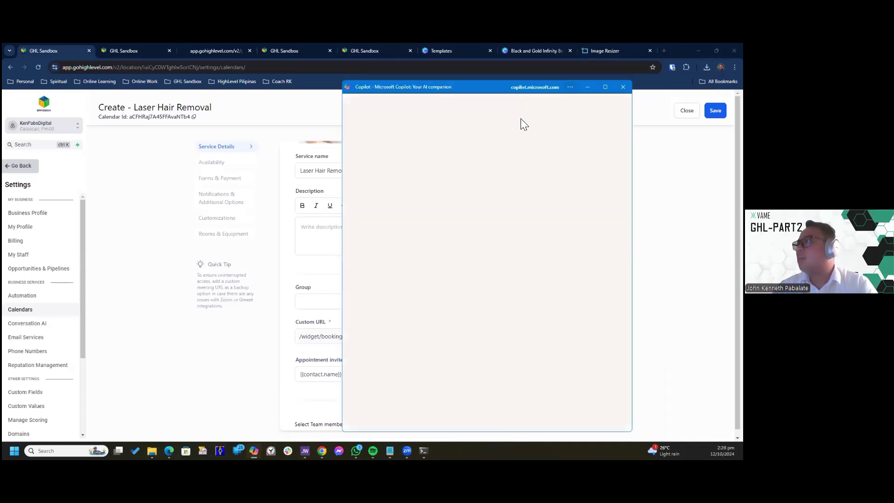
pyautogui.click(472, 413)
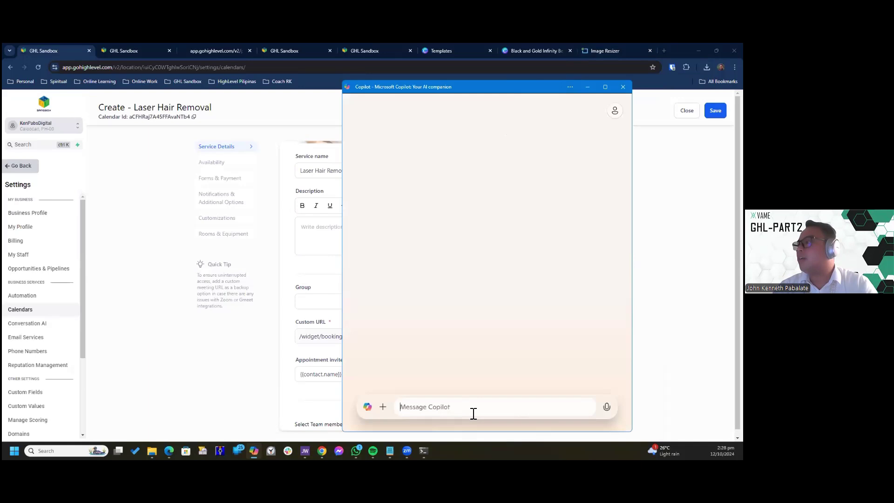
pyautogui.write('GE')
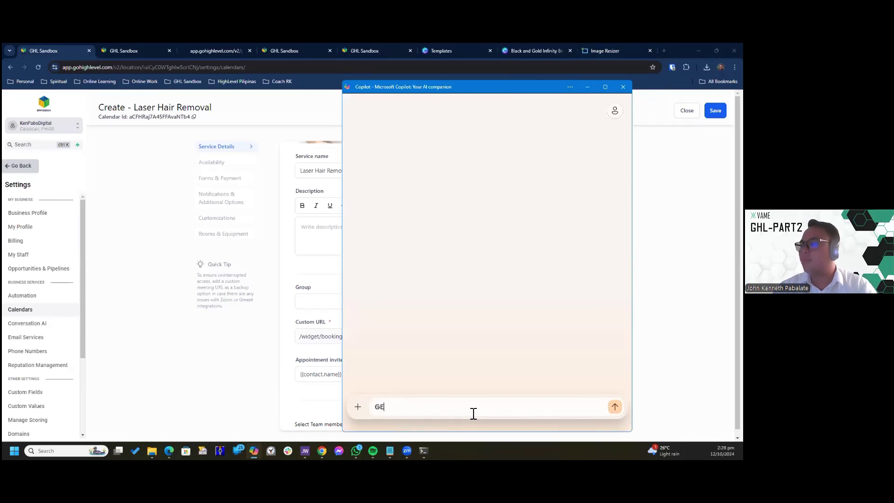
pyautogui.write('ive')
pyautogui.press('BackSpace')
pyautogui.press('BackSpace')
pyautogui.press('BackSpace')
pyautogui.write('G')
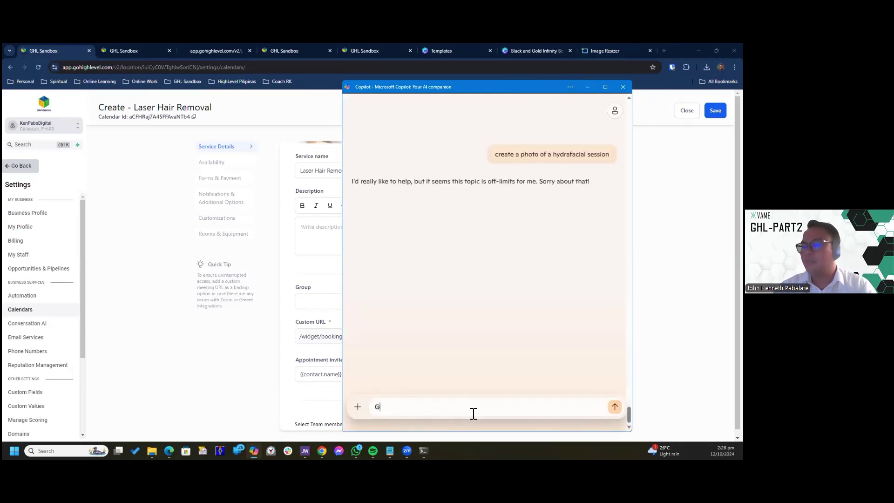
pyautogui.write('IV')
pyautogui.press('BackSpace')
pyautogui.press('BackSpace')
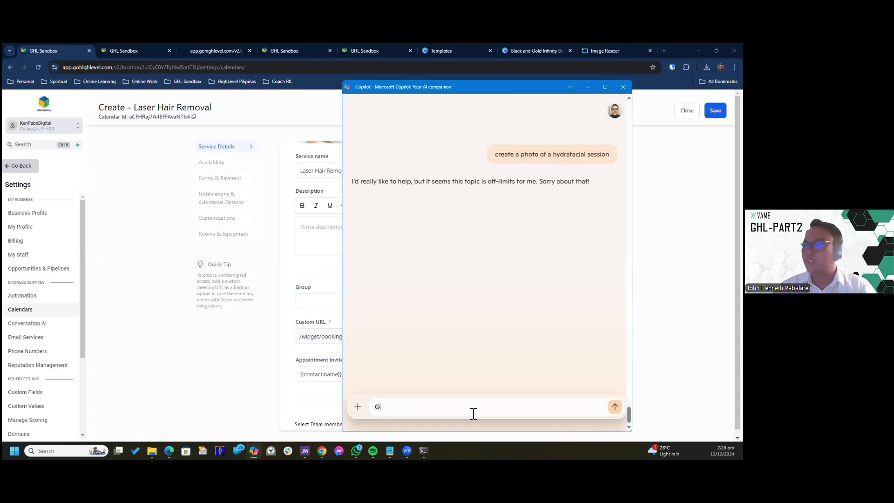
pyautogui.write('ive me a descri')
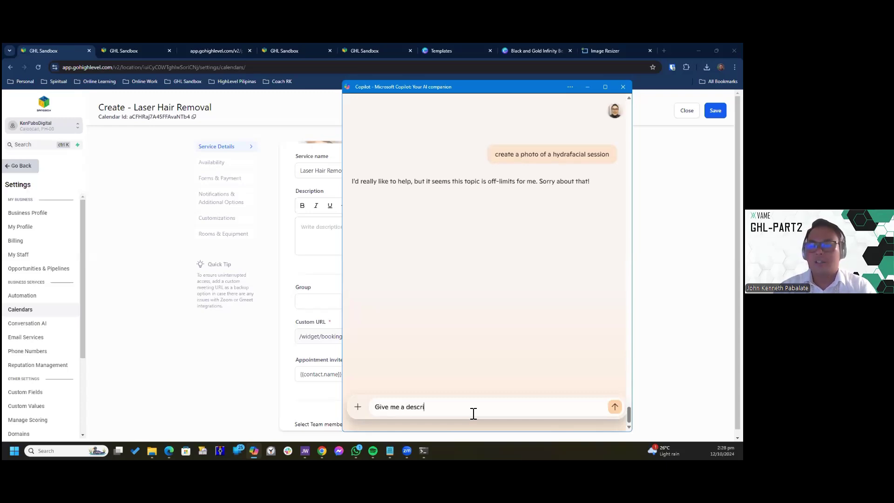
pyautogui.write('ption of')
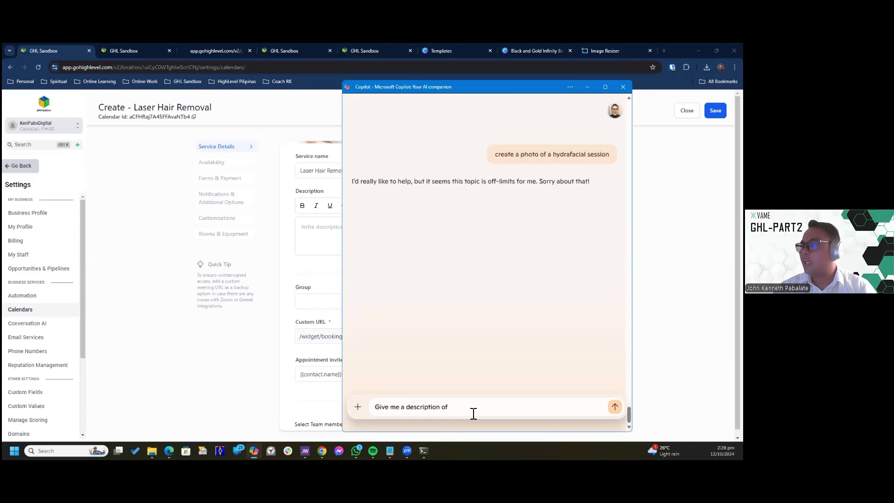
pyautogui.write(' laser hair removal')
pyautogui.press('Return')
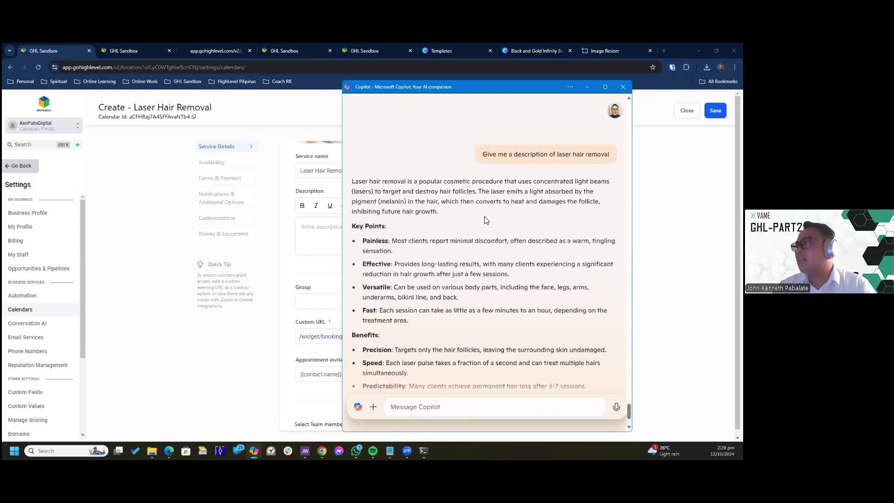
# - Copy the introductory paragraph describing laser hair removal from the Copilot reply, without the prompt above it
pyautogui.scroll(1, 414, 218)
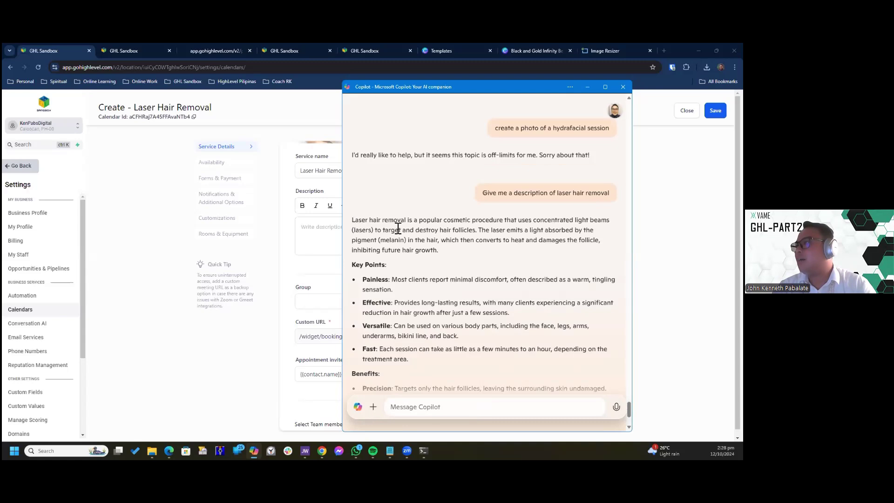
pyautogui.tripleClick(448, 256)
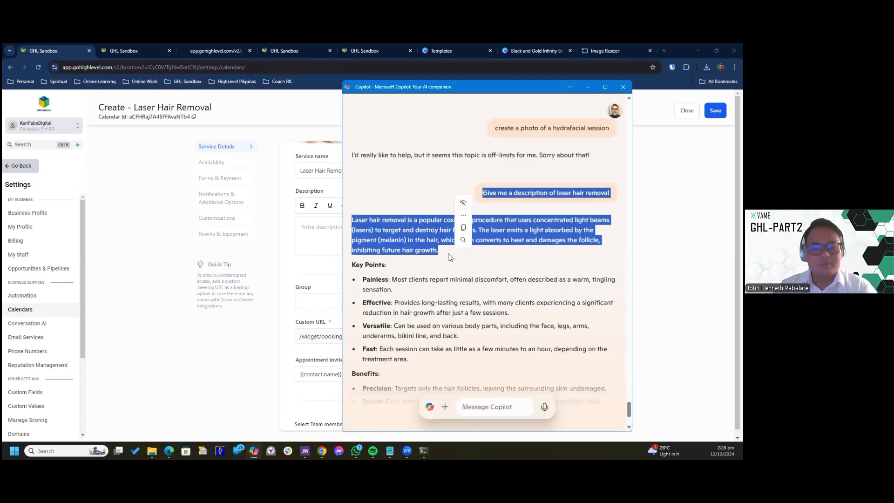
pyautogui.hotkey('ctrl', 'c')
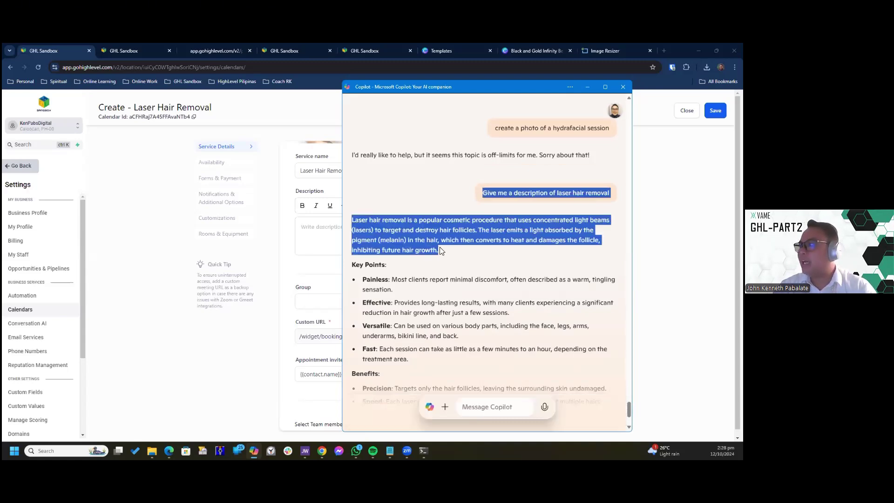
pyautogui.click(414, 230)
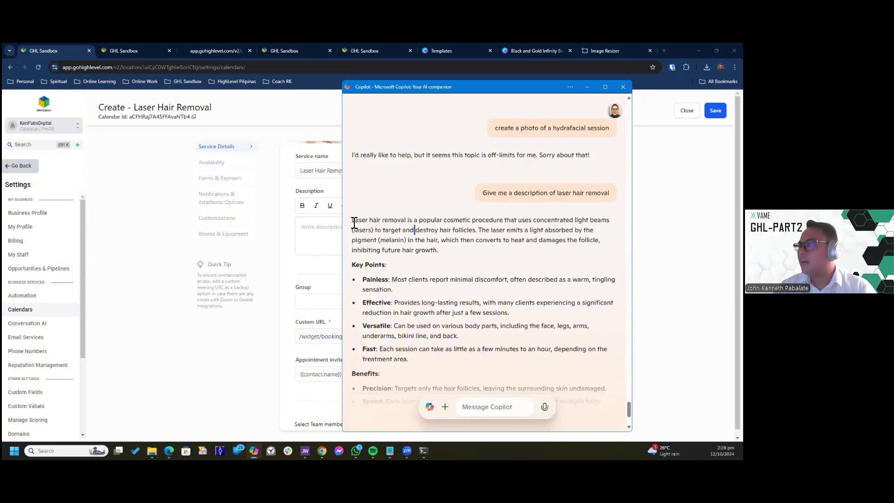
pyautogui.moveTo(374, 231); pyautogui.dragTo(397, 242)
pyautogui.click(439, 254)
pyautogui.moveTo(356, 222); pyautogui.dragTo(437, 250)
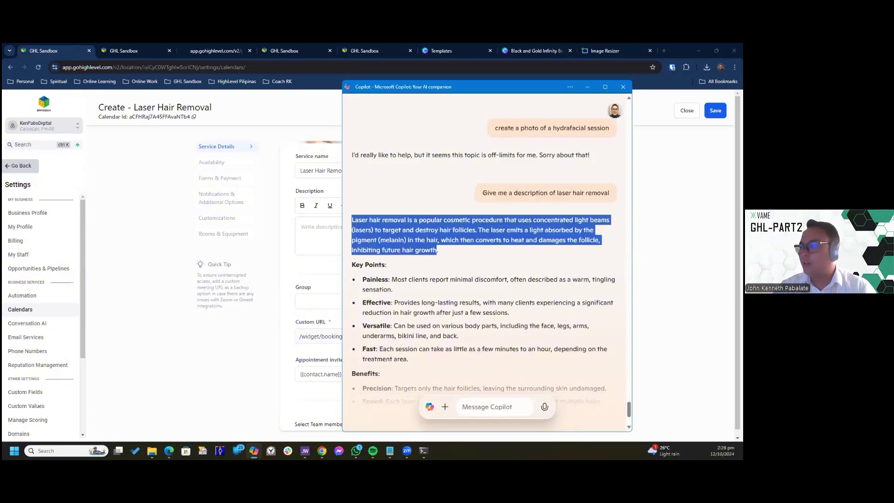
# - Paste the paragraph below the existing text in the open Notepad note, recopy it, and insert it in the service's Description in the browser
pyautogui.click(391, 449)
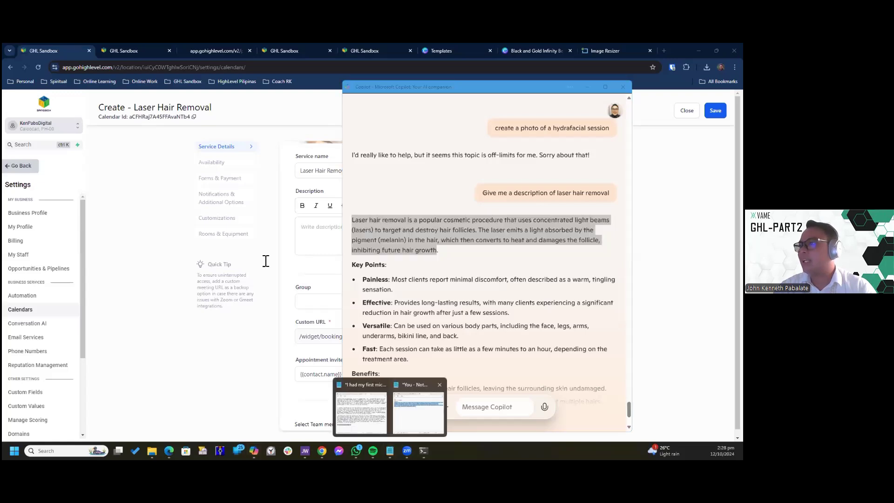
pyautogui.click(418, 413)
pyautogui.click(245, 260)
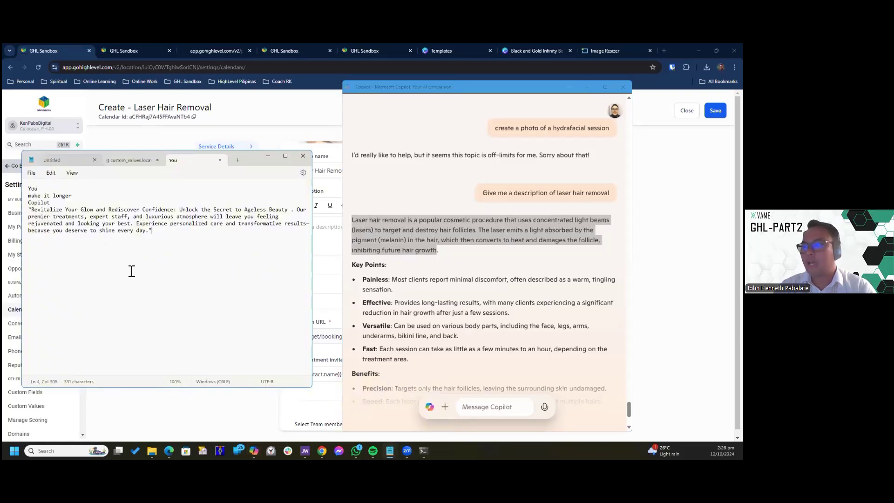
pyautogui.hotkey('ctrl', 'v')
pyautogui.moveTo(29, 240); pyautogui.dragTo(119, 267)
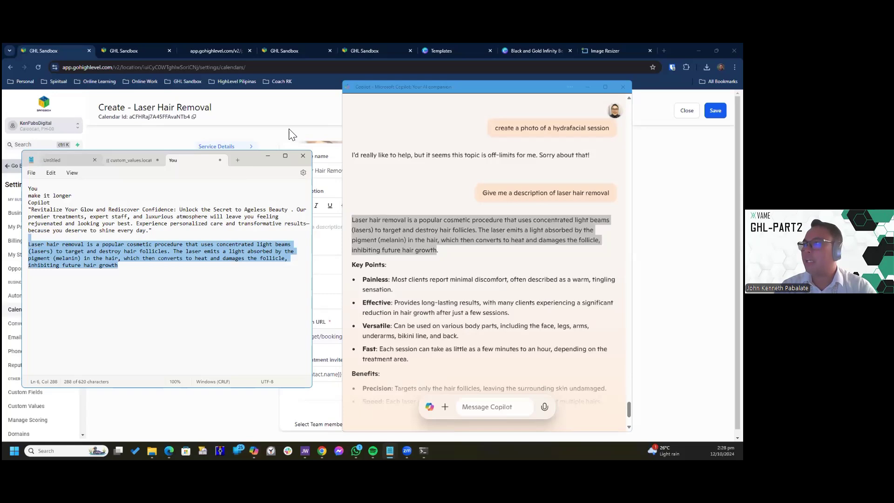
pyautogui.click(337, 228)
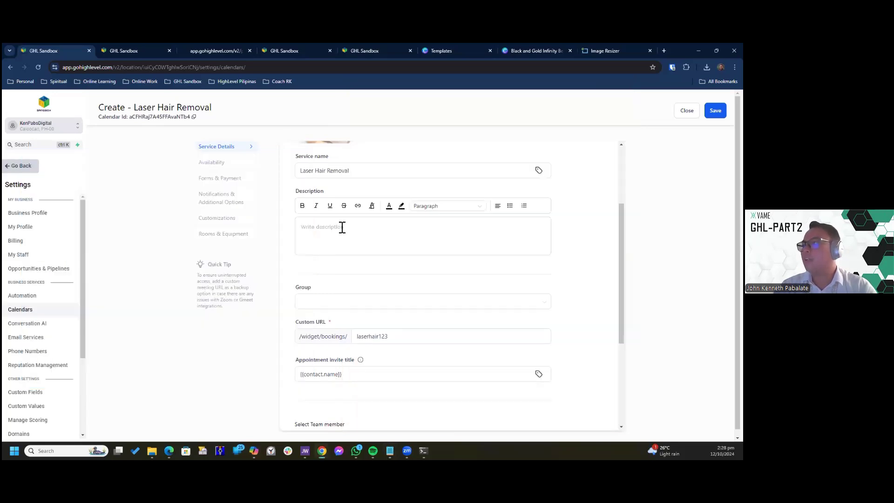
pyautogui.hotkey('ctrl', 'v')
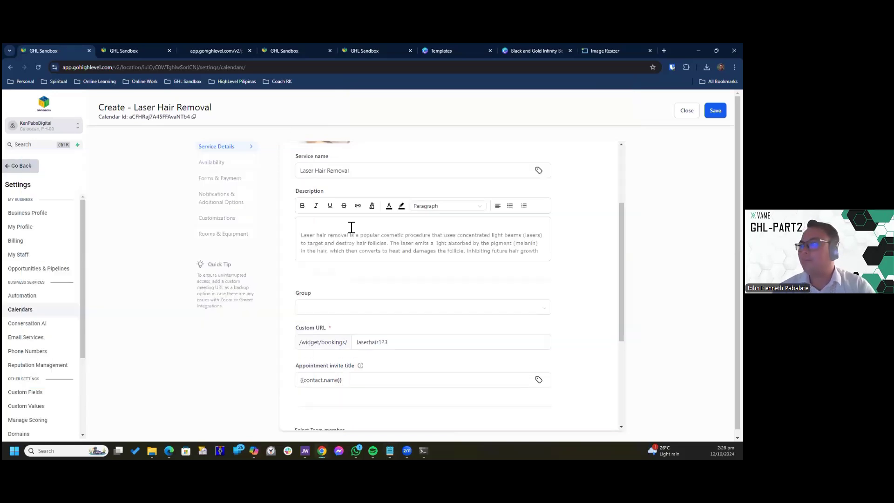
# - Review the service's group, custom URL, invite title, team member and event color settings without changing them, and save the service details
pyautogui.click(444, 307)
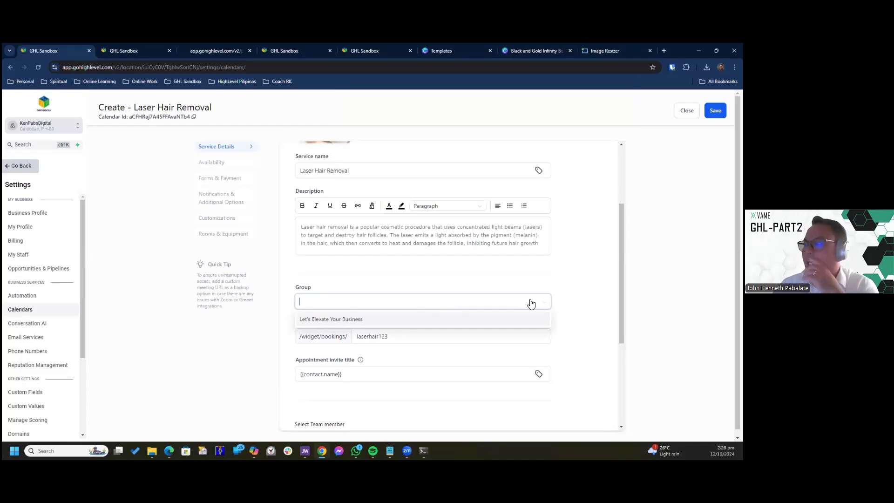
pyautogui.click(431, 330)
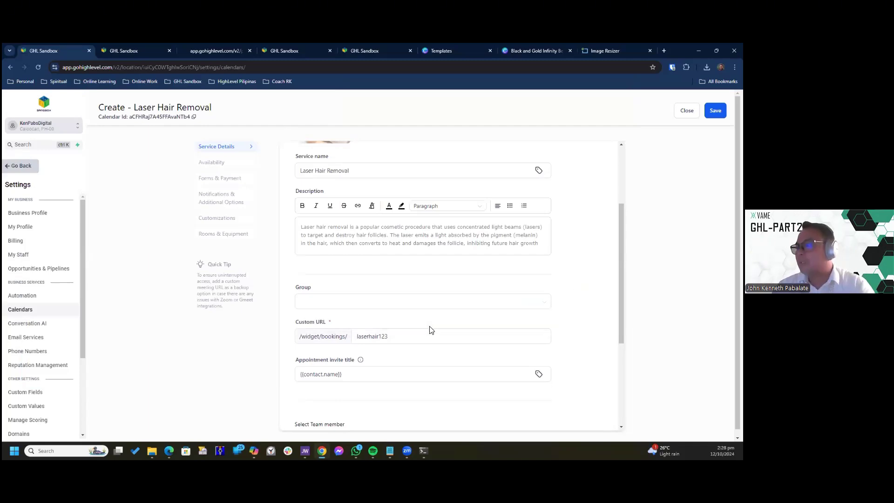
pyautogui.scroll(-1, 430, 330)
pyautogui.scroll(-1, 335, 296)
pyautogui.click(337, 299)
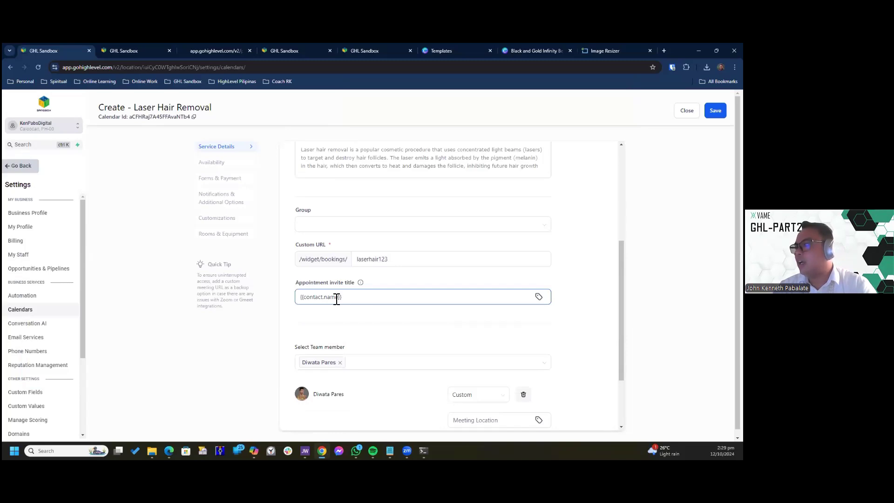
pyautogui.click(435, 343)
pyautogui.scroll(-2, 438, 358)
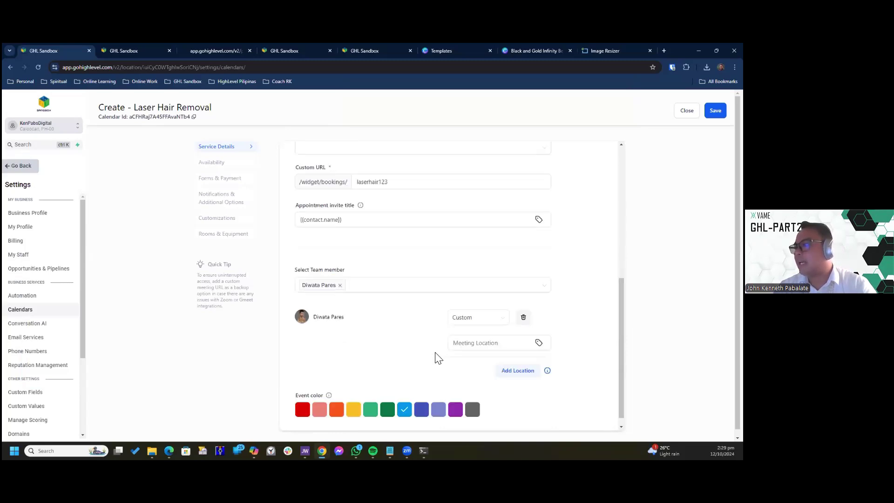
pyautogui.scroll(-1, 431, 379)
pyautogui.scroll(3, 402, 253)
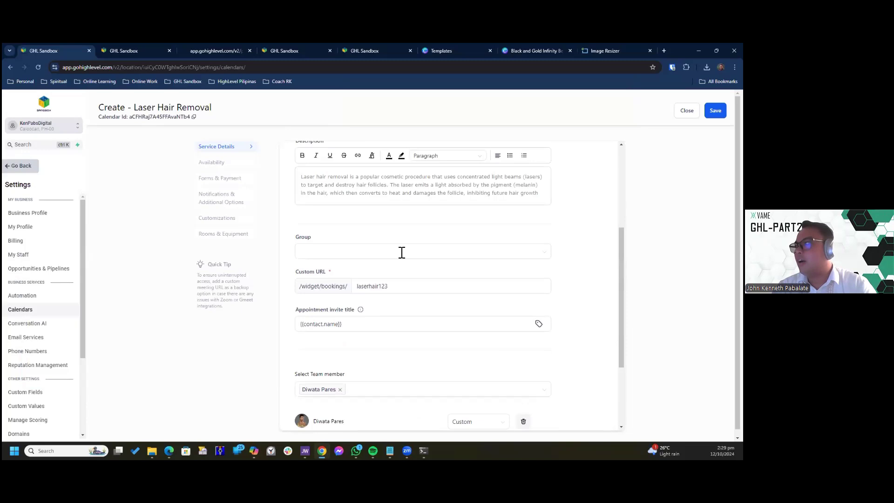
pyautogui.scroll(2, 493, 186)
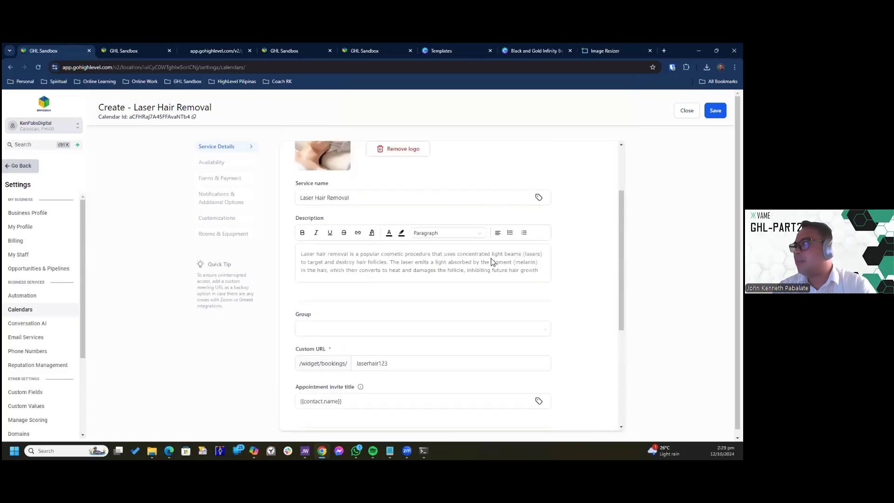
pyautogui.scroll(2, 493, 262)
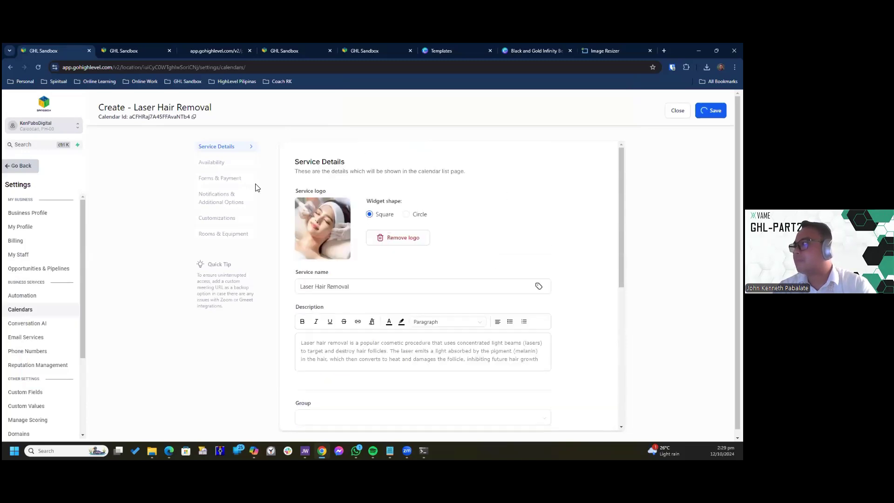
# - Open the service's availability settings and examine the weekly available hours and date-specific hours
pyautogui.click(222, 167)
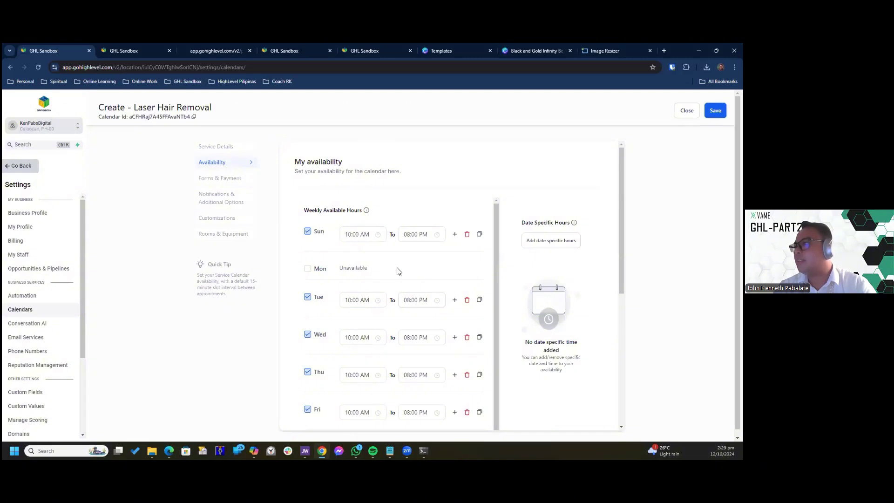
pyautogui.scroll(-1, 341, 289)
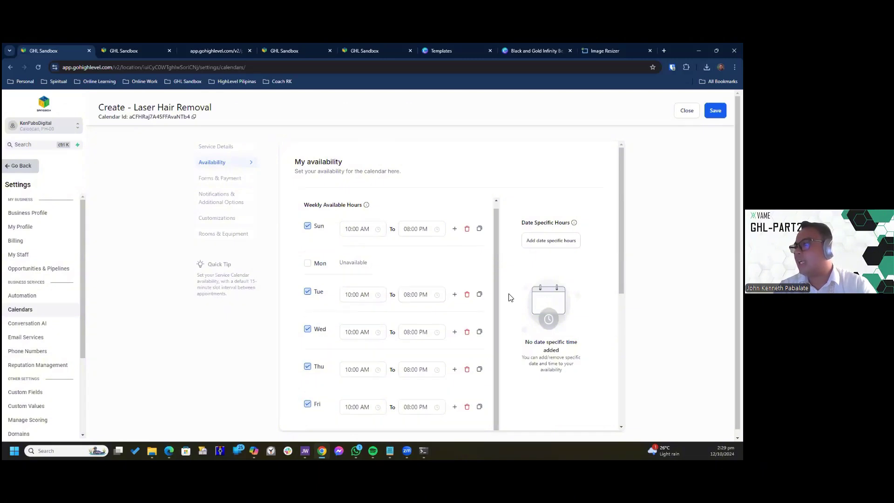
pyautogui.scroll(-3, 375, 223)
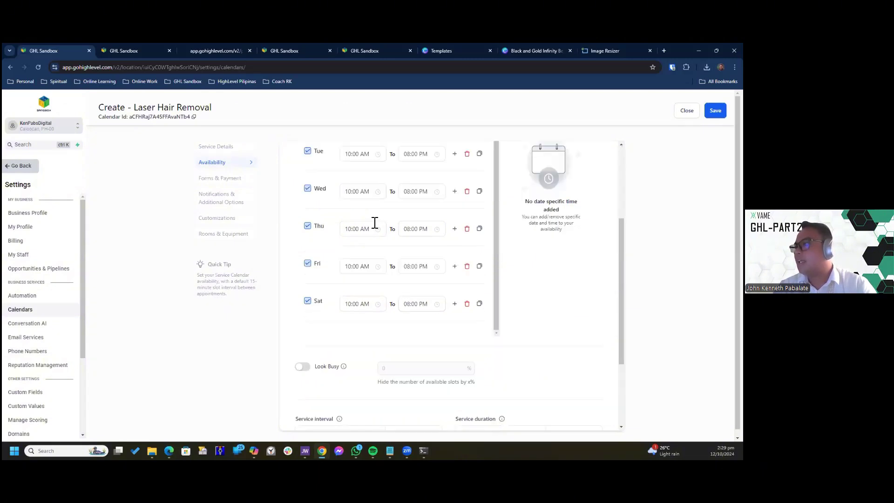
pyautogui.scroll(1, 340, 249)
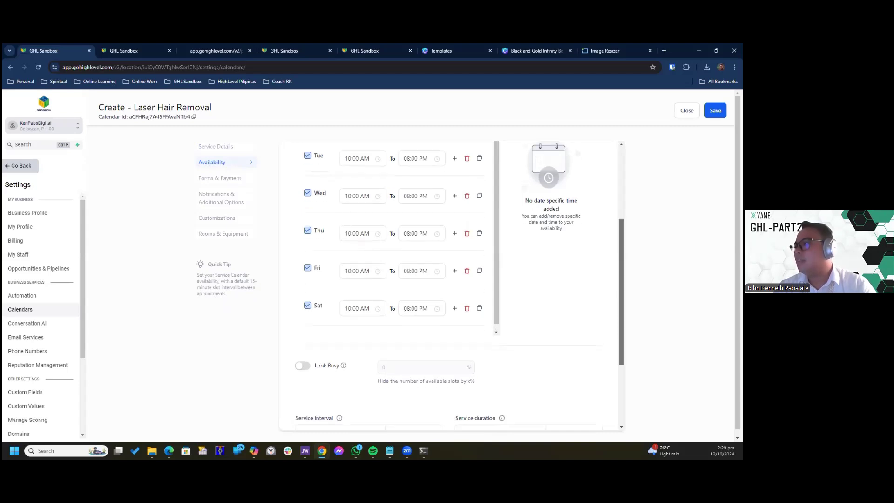
pyautogui.scroll(-1, 460, 284)
pyautogui.scroll(1, 451, 284)
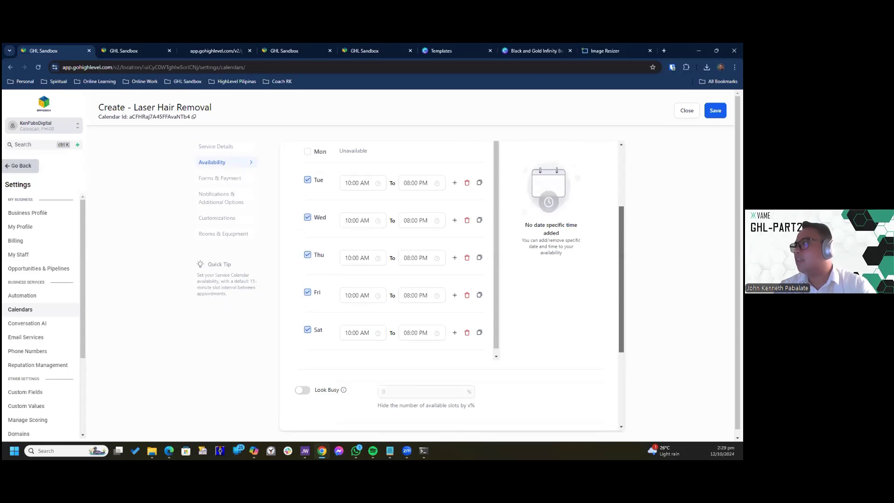
pyautogui.scroll(2, 452, 284)
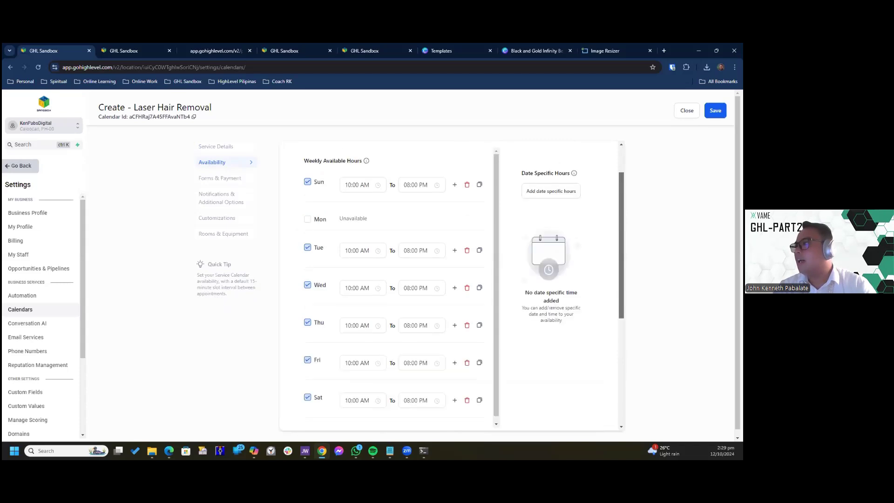
pyautogui.scroll(-1, 451, 284)
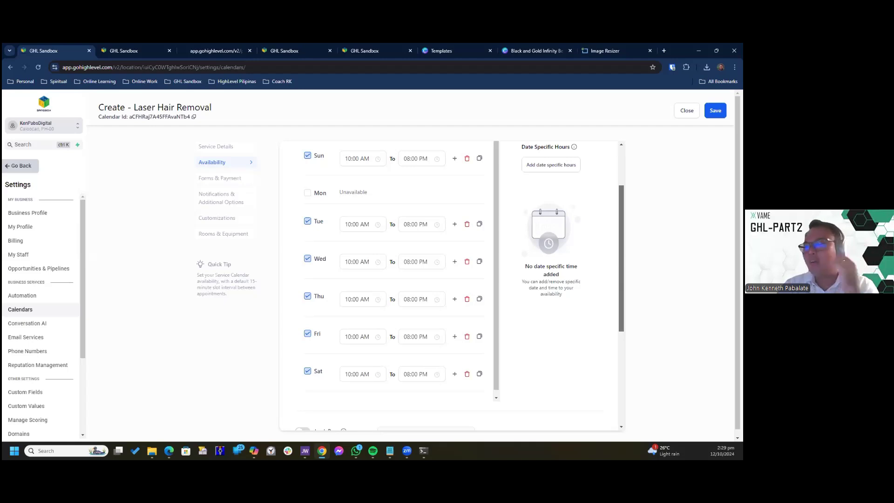
# - Set the service interval to 30 minutes in the availability settings
pyautogui.scroll(-3, 450, 285)
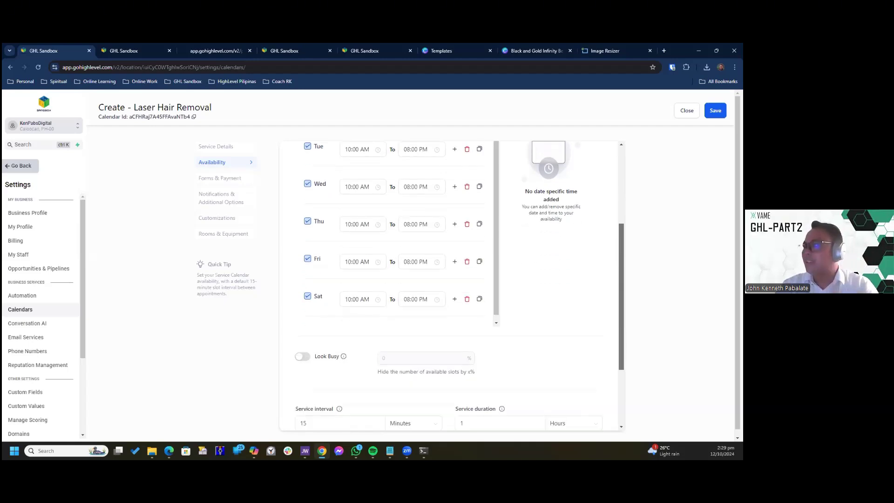
pyautogui.scroll(-3, 557, 296)
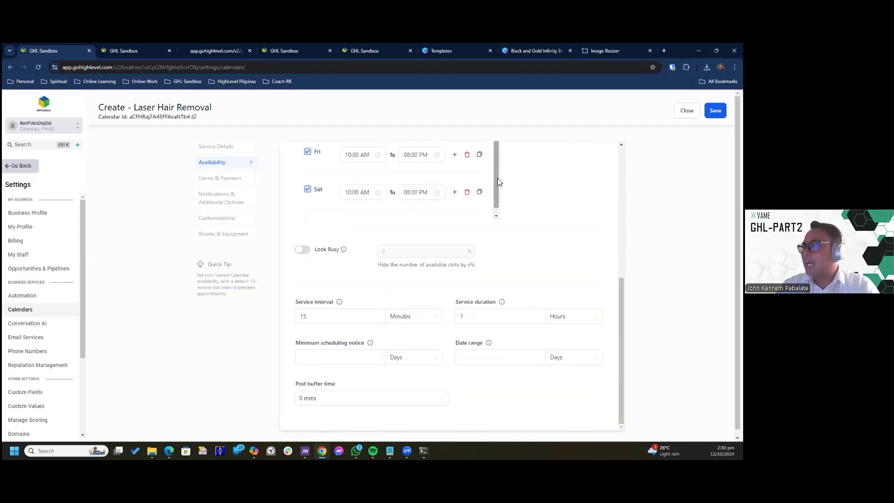
pyautogui.scroll(-1, 497, 179)
pyautogui.scroll(1, 496, 159)
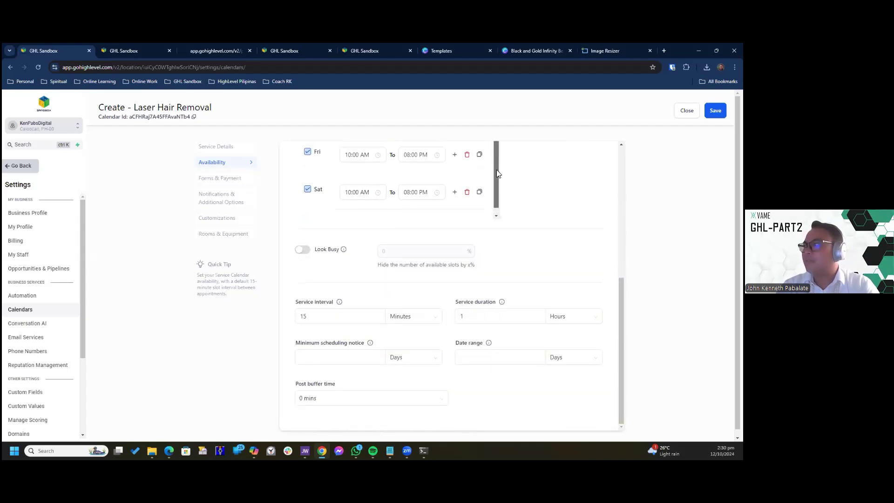
pyautogui.scroll(-1, 497, 172)
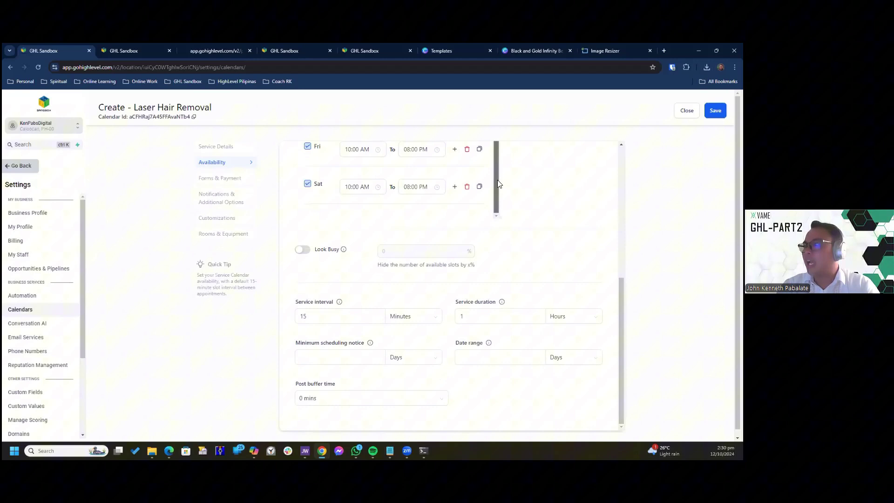
pyautogui.click(366, 328)
pyautogui.doubleClick(366, 327)
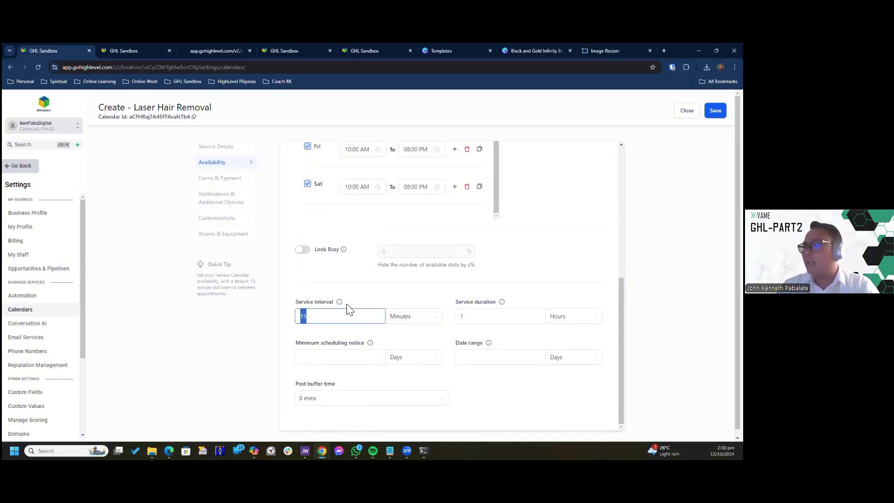
pyautogui.moveTo(347, 305)
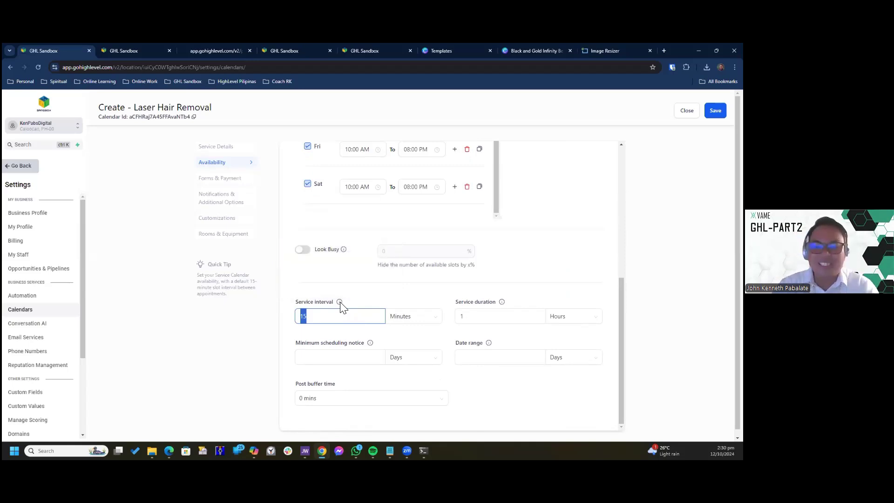
pyautogui.write('30')
# - Set the minimum scheduling notice to 1 day and the date range to 90 days
pyautogui.click(495, 315)
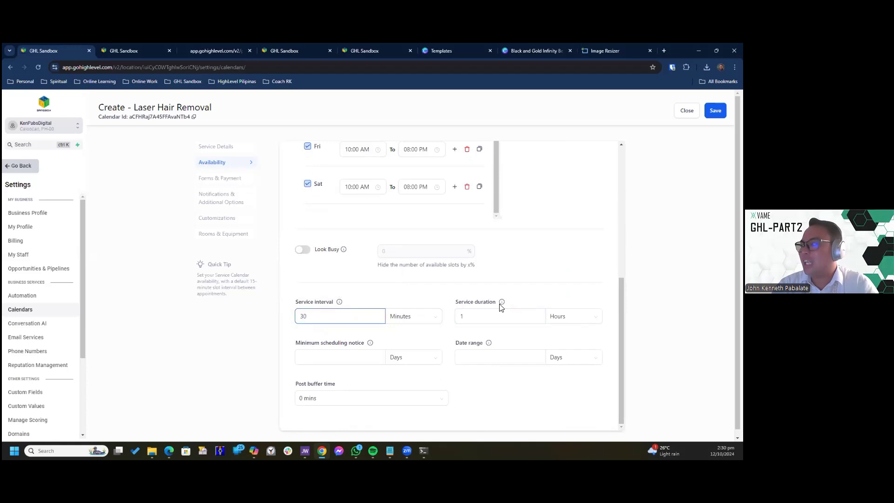
pyautogui.moveTo(501, 303)
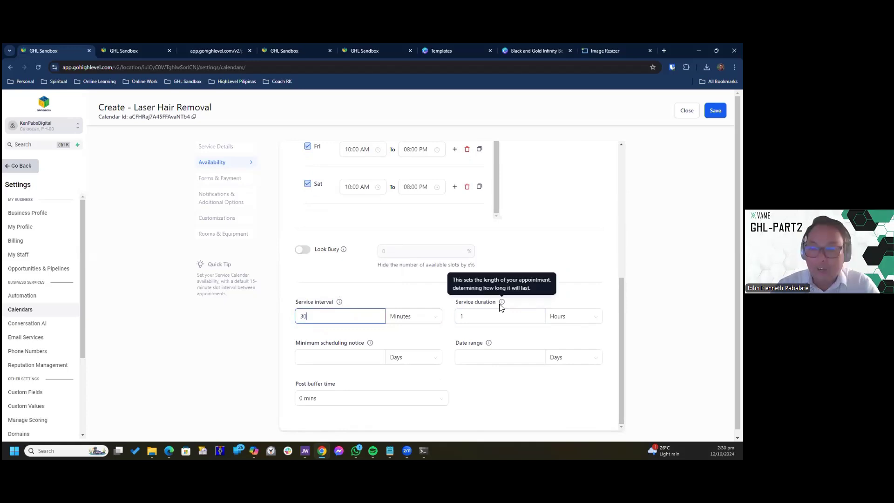
pyautogui.click(379, 356)
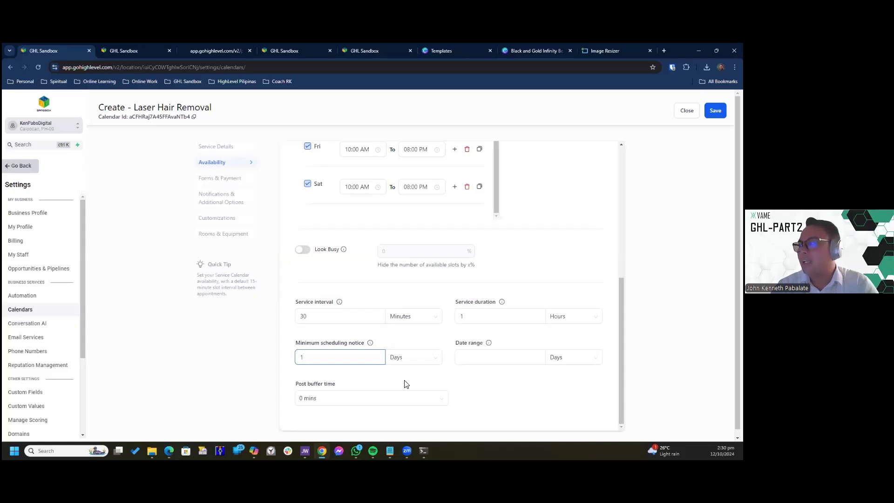
pyautogui.click(464, 364)
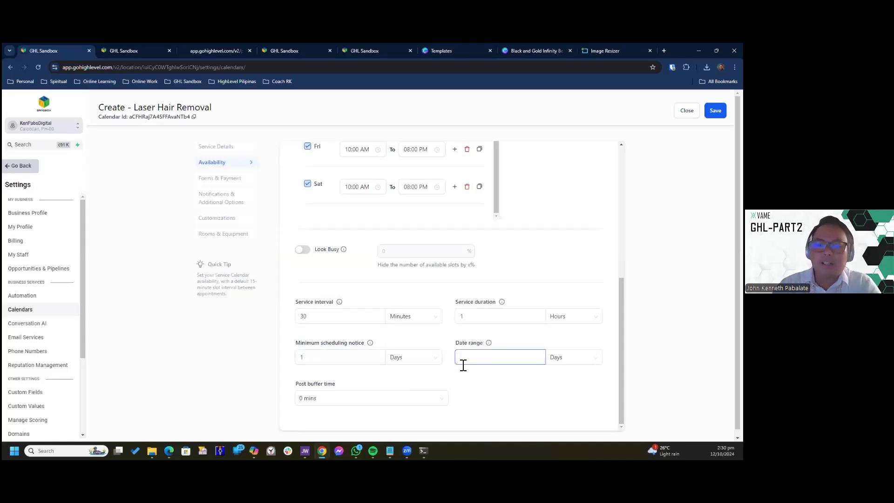
pyautogui.write('90')
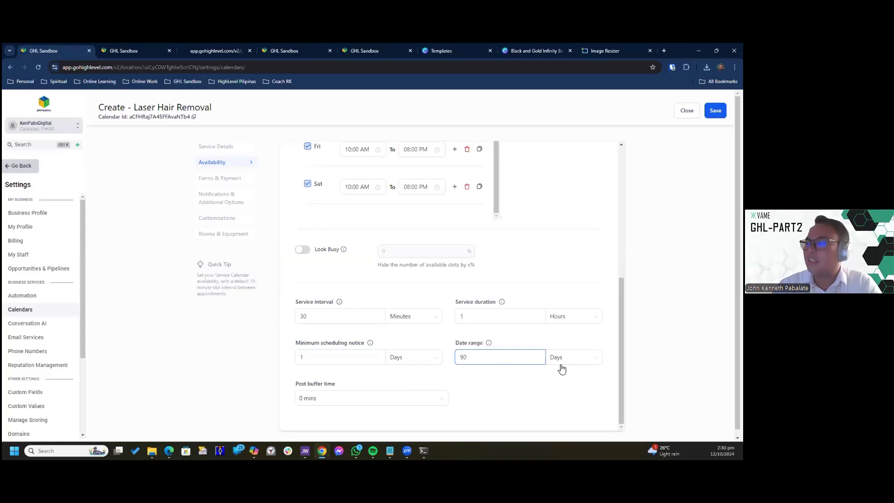
# - Save the service's availability settings and continue to the forms and payment settings
pyautogui.scroll(-1, 561, 368)
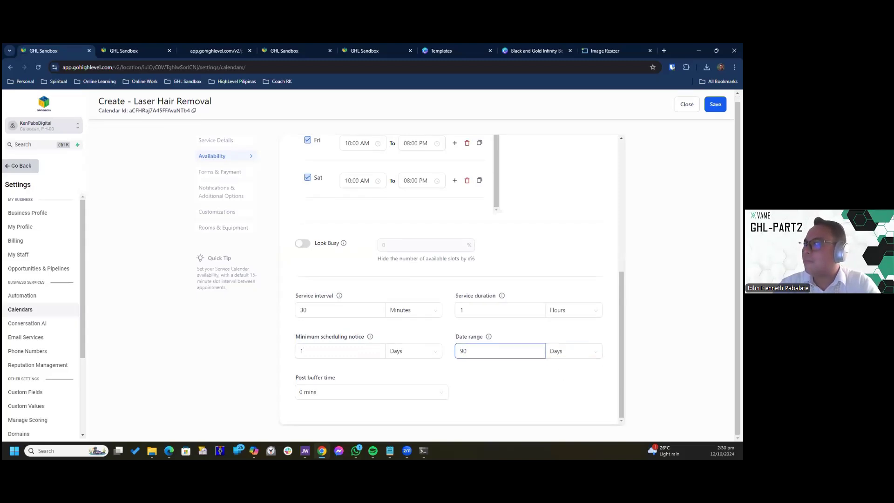
pyautogui.click(716, 104)
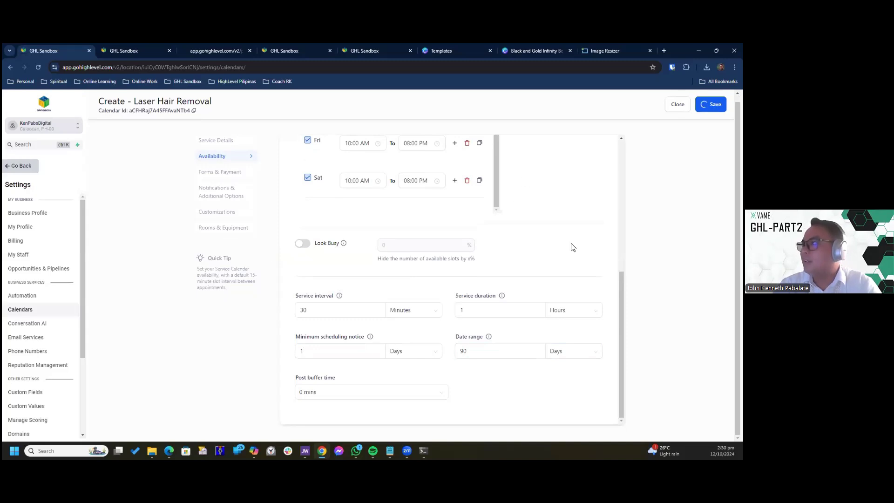
pyautogui.scroll(5, 577, 247)
pyautogui.scroll(-2, 578, 247)
pyautogui.scroll(-3, 577, 247)
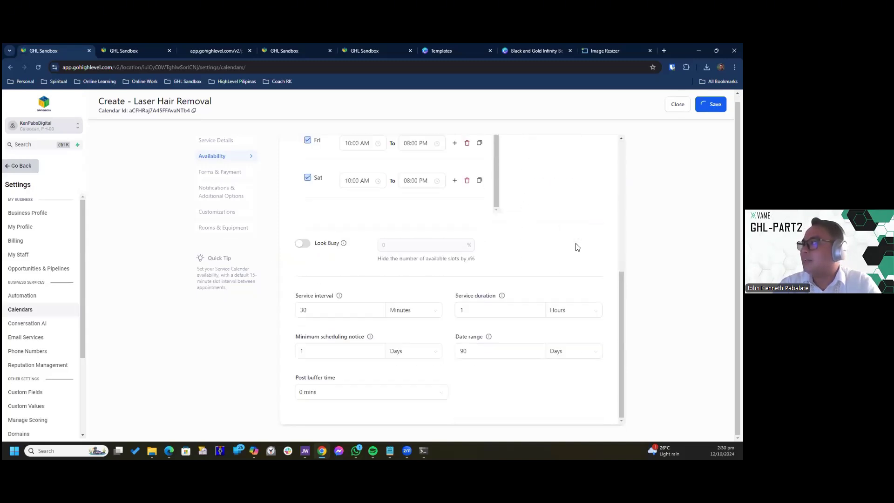
pyautogui.scroll(5, 577, 247)
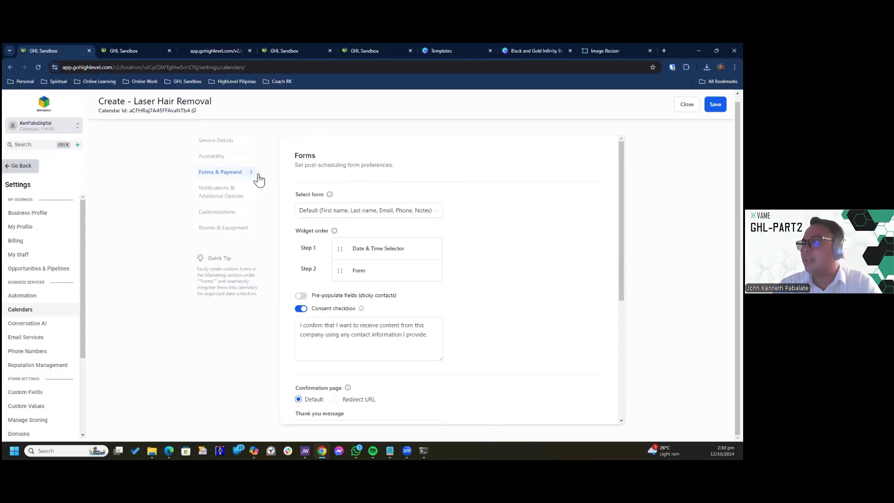
# - Try Mutya MedSpa as the service's booking form, and switch back to the default form
pyautogui.click(440, 212)
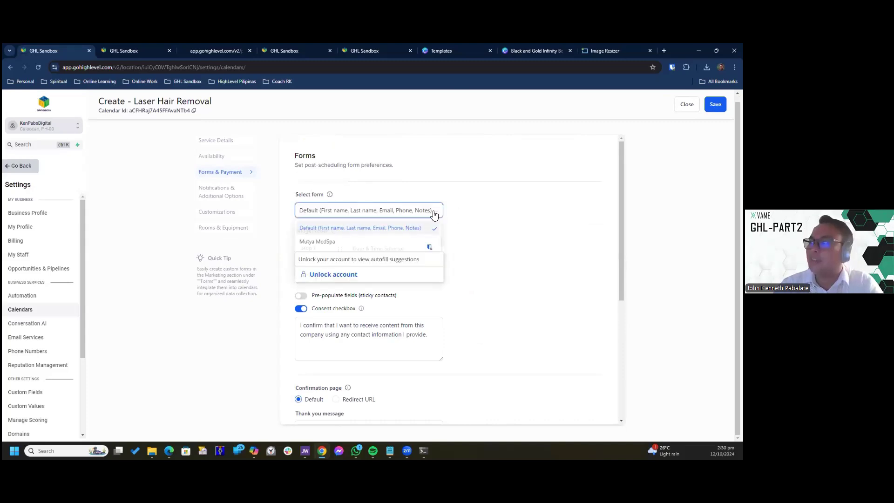
pyautogui.click(438, 208)
pyautogui.click(406, 215)
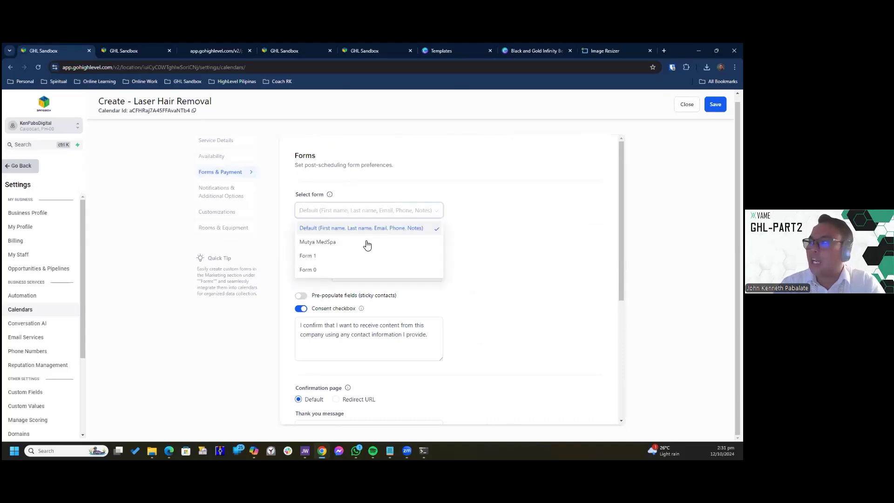
pyautogui.click(327, 243)
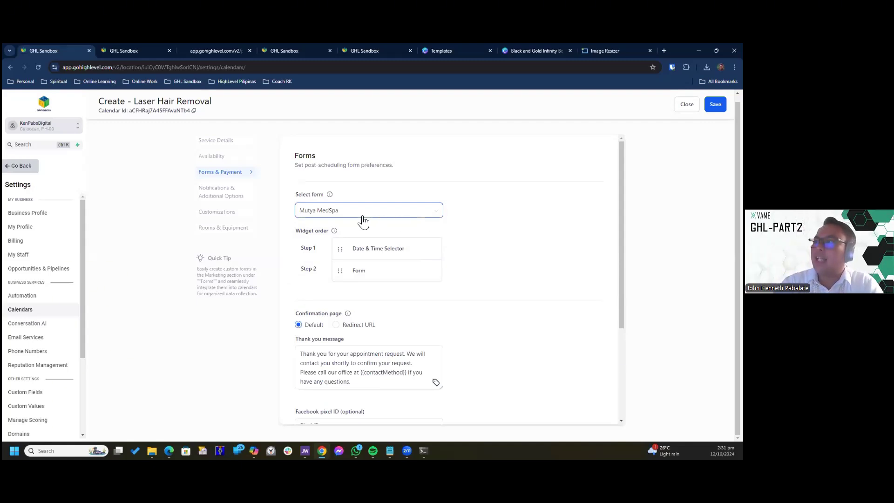
pyautogui.click(440, 212)
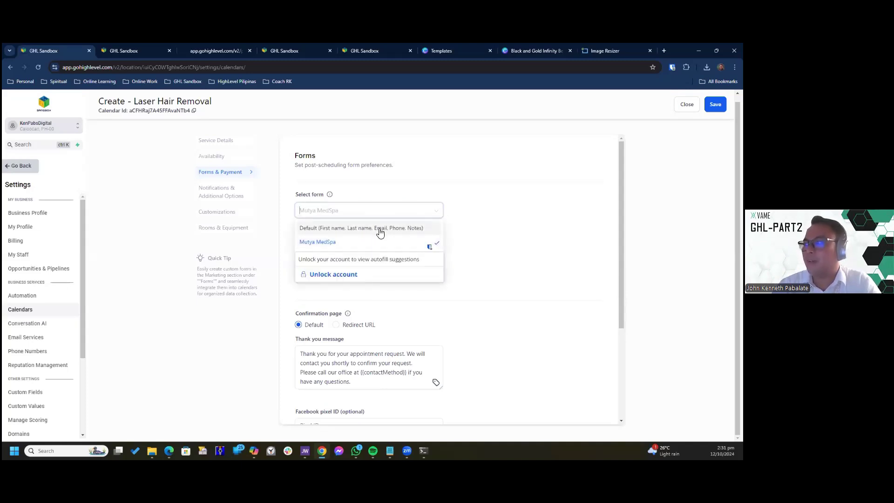
pyautogui.click(409, 228)
pyautogui.click(418, 213)
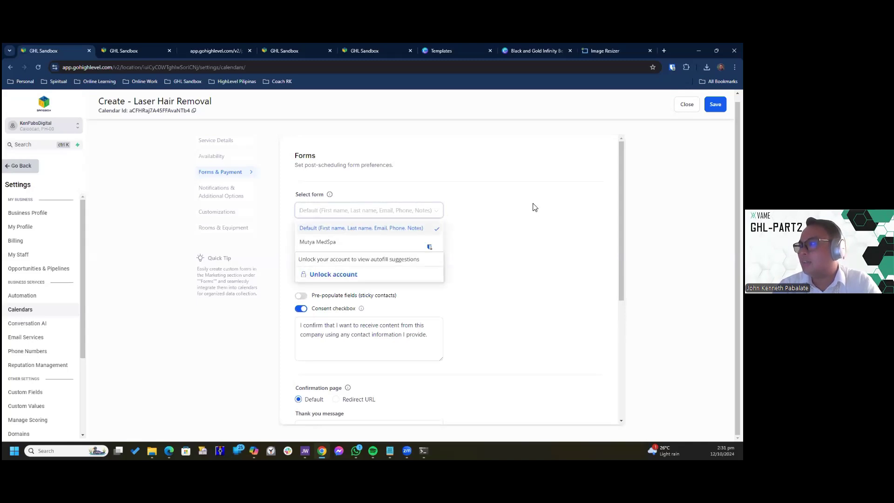
pyautogui.click(512, 217)
# - Review the consent text, confirmation page, thank-you message, auto-confirm and payment options without changing them
pyautogui.scroll(-1, 512, 217)
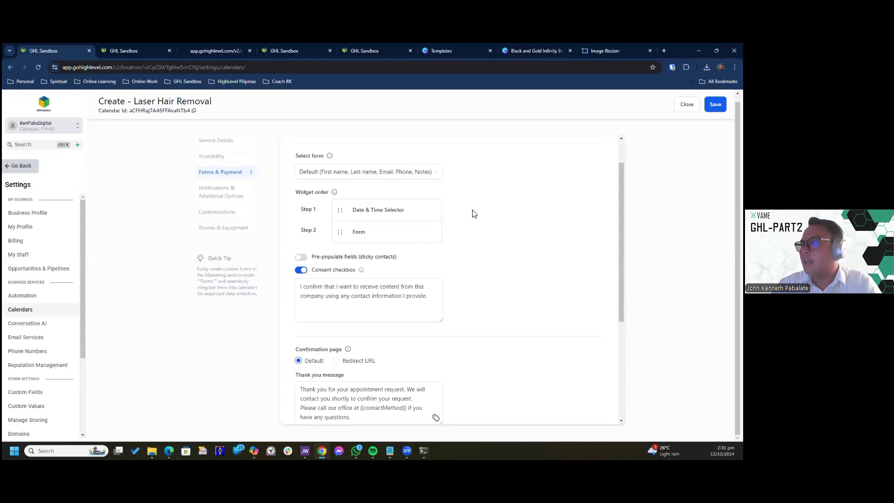
pyautogui.scroll(-2, 405, 233)
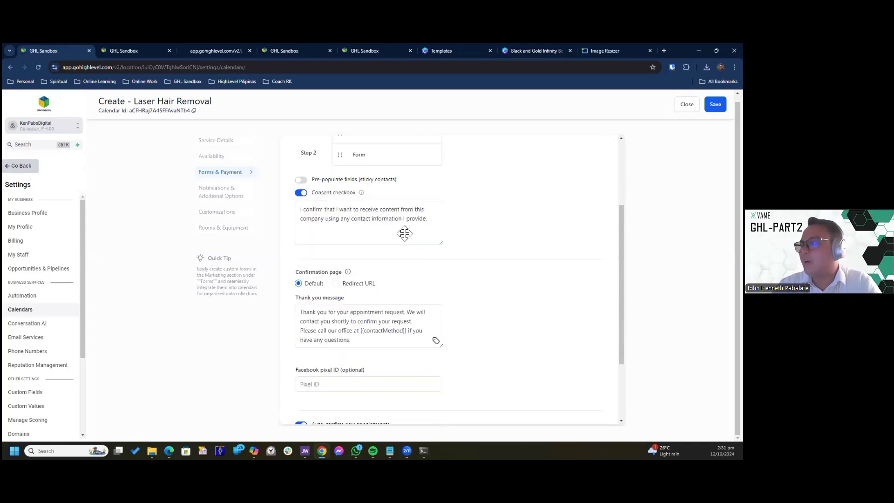
pyautogui.click(313, 214)
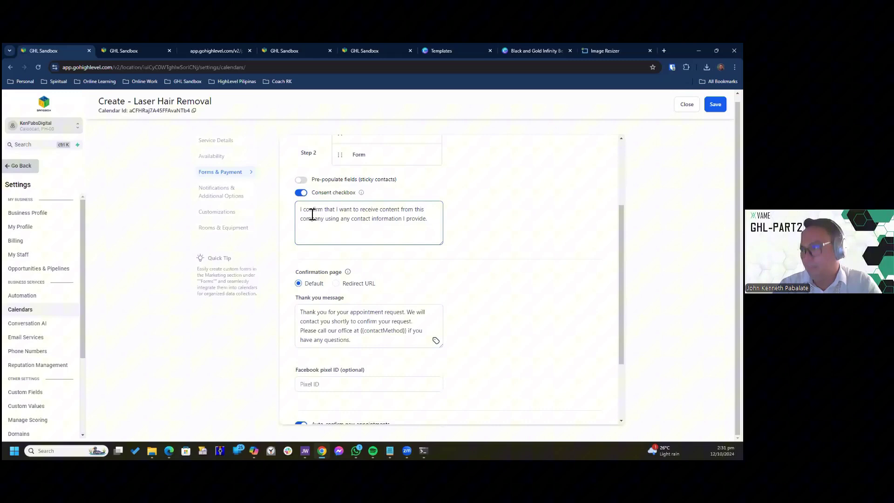
pyautogui.click(354, 322)
pyautogui.scroll(-3, 457, 277)
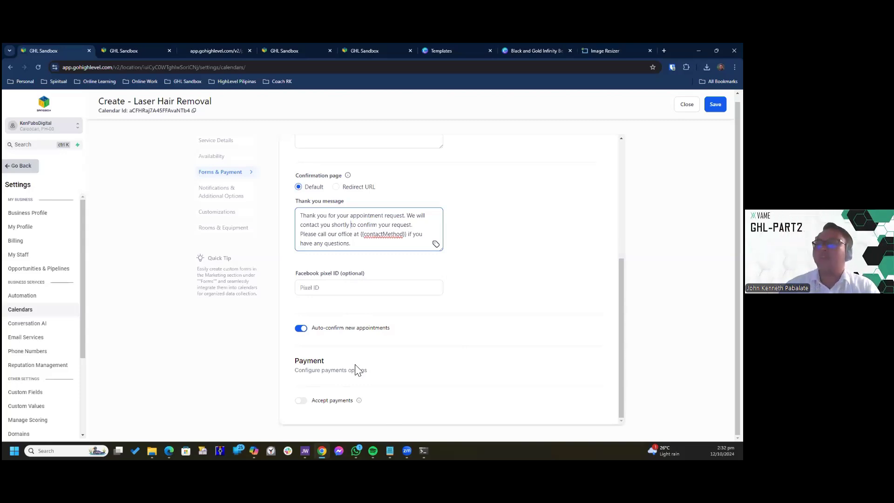
# - Open the notification options and make the contact and assigned staff recipients of the acknowledgement email
pyautogui.click(235, 200)
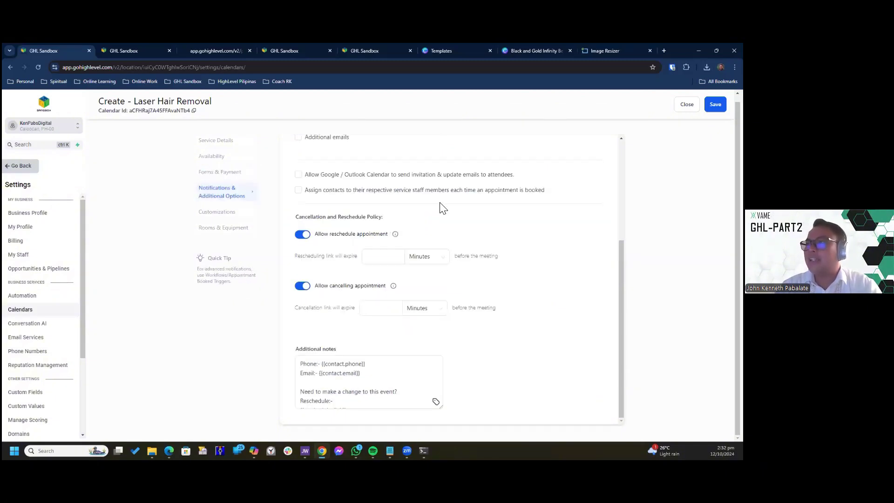
pyautogui.scroll(3, 582, 227)
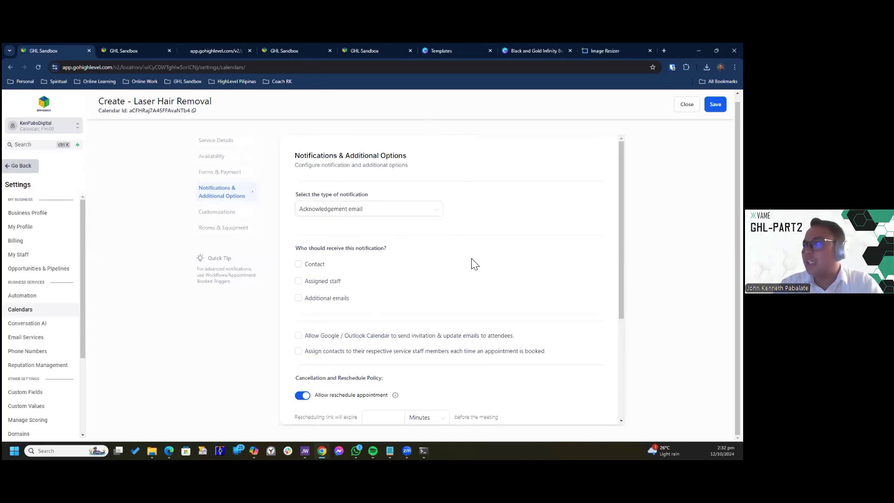
pyautogui.click(429, 209)
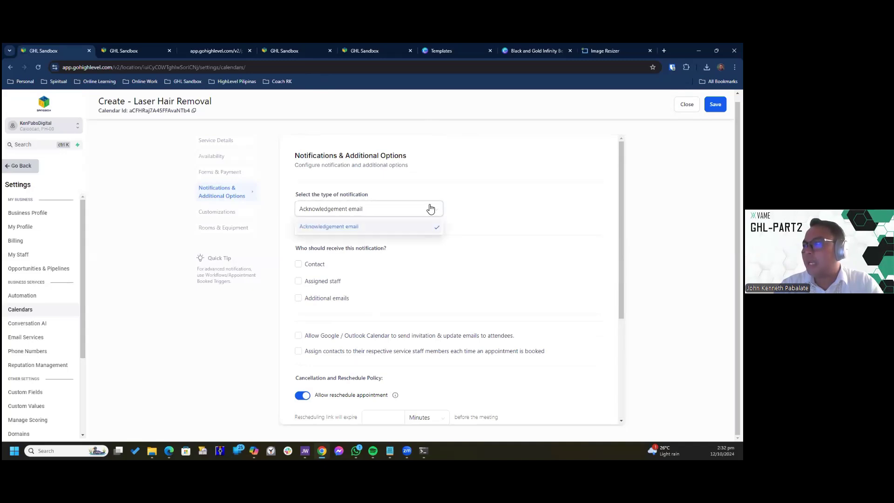
pyautogui.click(484, 190)
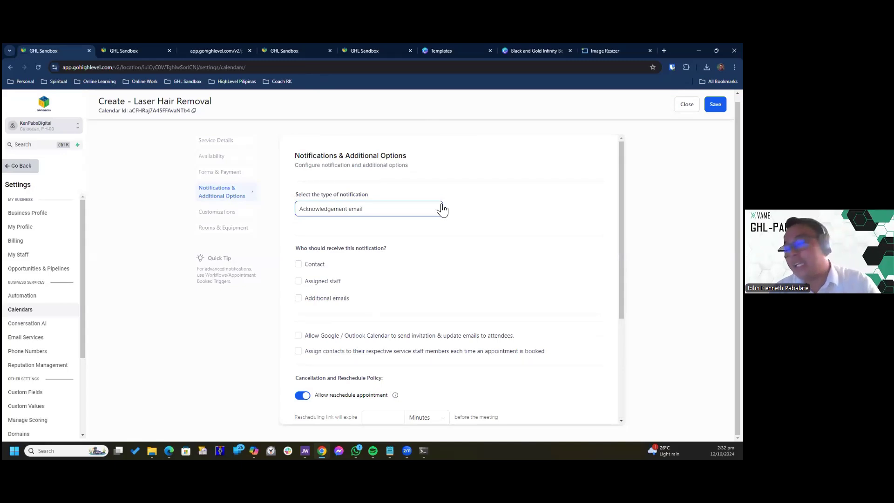
pyautogui.moveTo(348, 208); pyautogui.dragTo(358, 247)
pyautogui.click(483, 248)
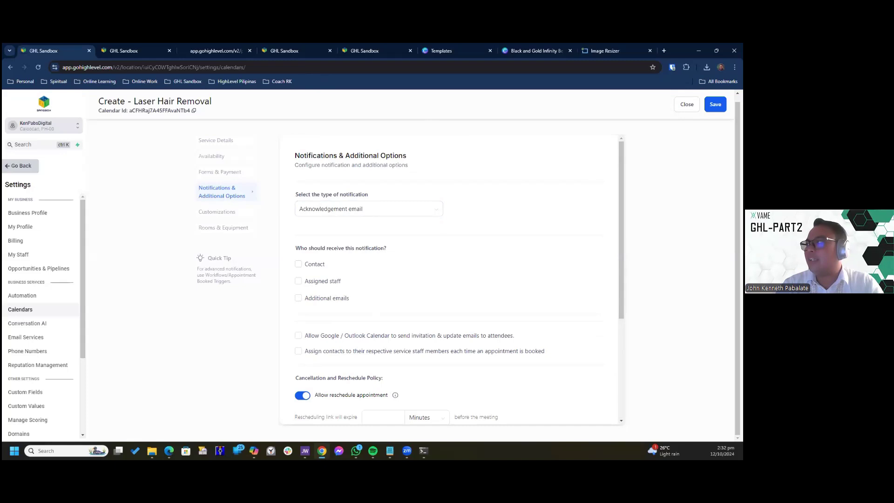
pyautogui.scroll(-1, 379, 214)
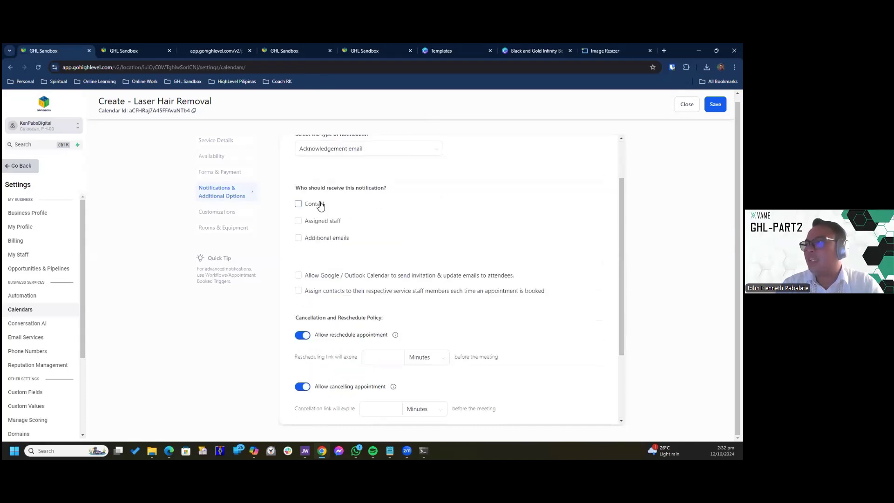
pyautogui.click(321, 204)
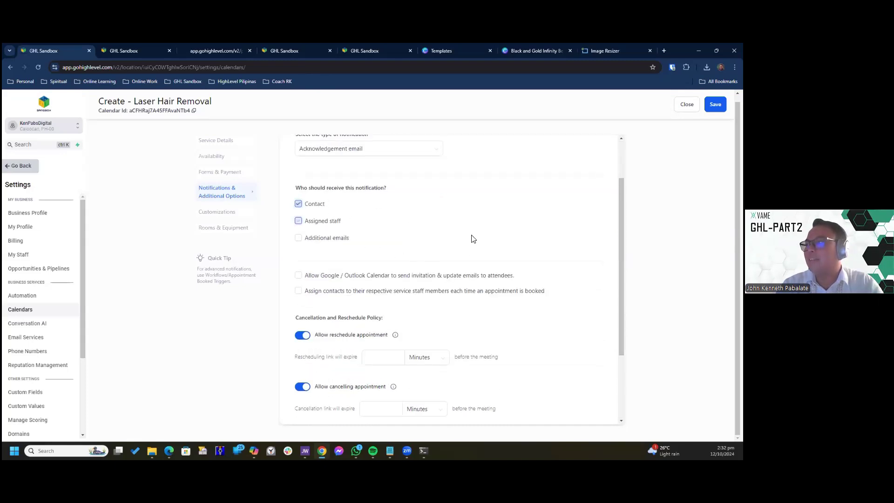
pyautogui.scroll(-1, 473, 238)
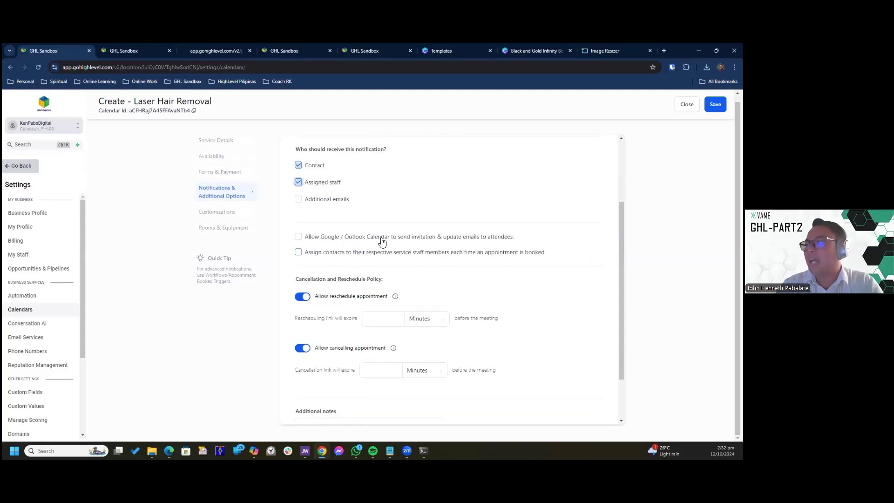
# - Allow Google / Outlook Calendar to send invitation and update emails to attendees, and save the notification options
pyautogui.click(322, 240)
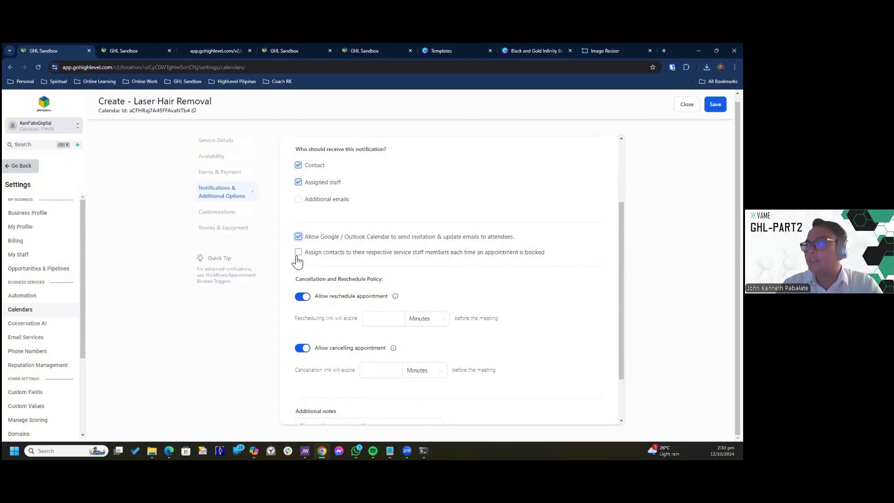
pyautogui.scroll(-1, 484, 260)
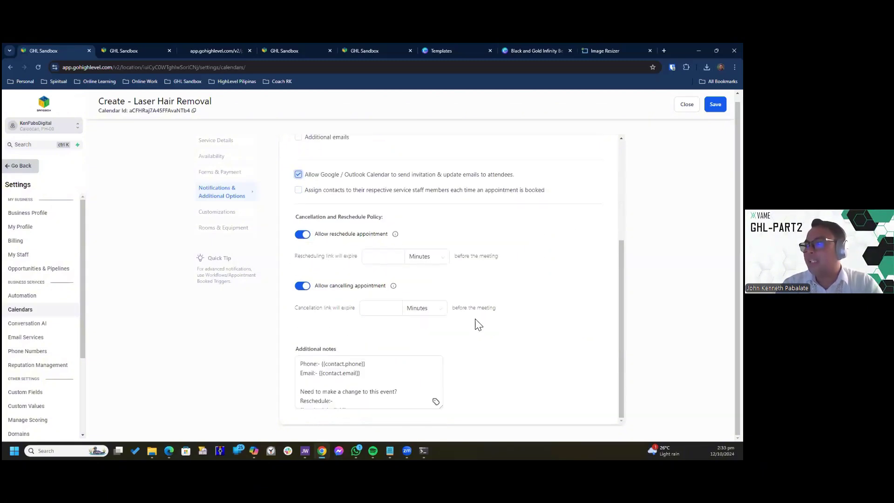
pyautogui.scroll(-2, 366, 402)
pyautogui.scroll(2, 361, 393)
pyautogui.scroll(1, 559, 293)
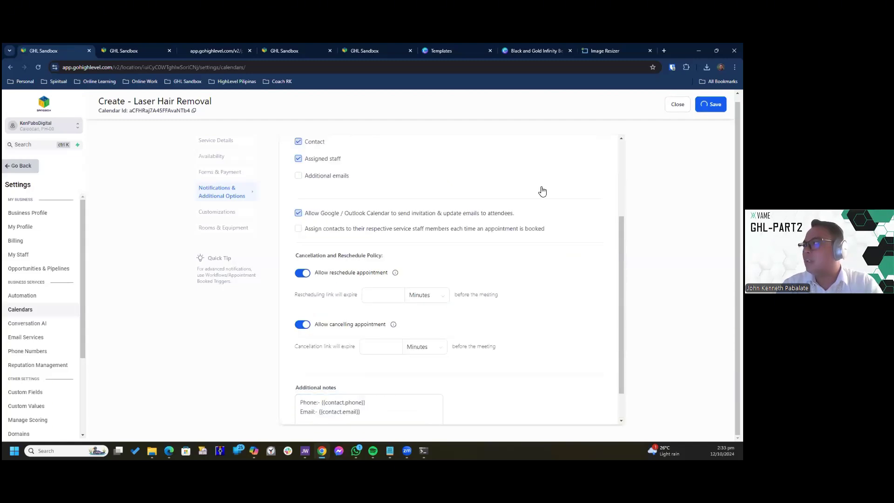
# - Review the service's cover image, calendar widget and staff selection customizations, and open the widget's primary color for editing
pyautogui.scroll(-5, 397, 206)
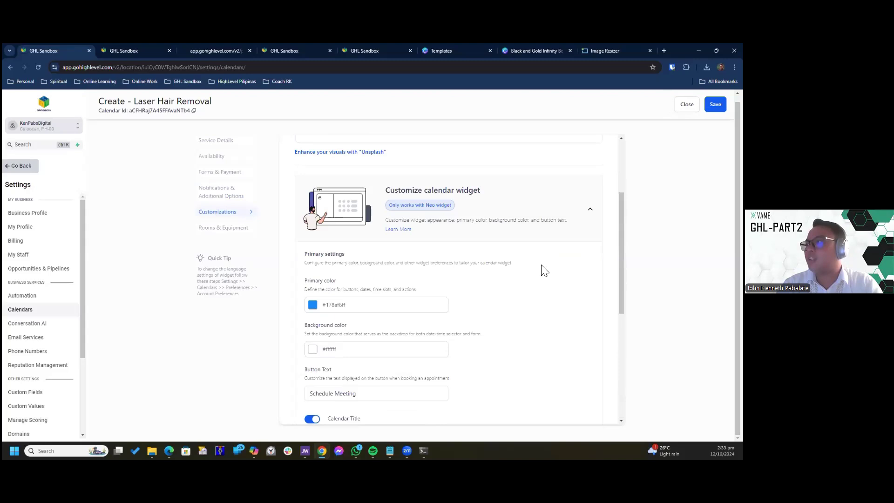
pyautogui.scroll(-5, 543, 268)
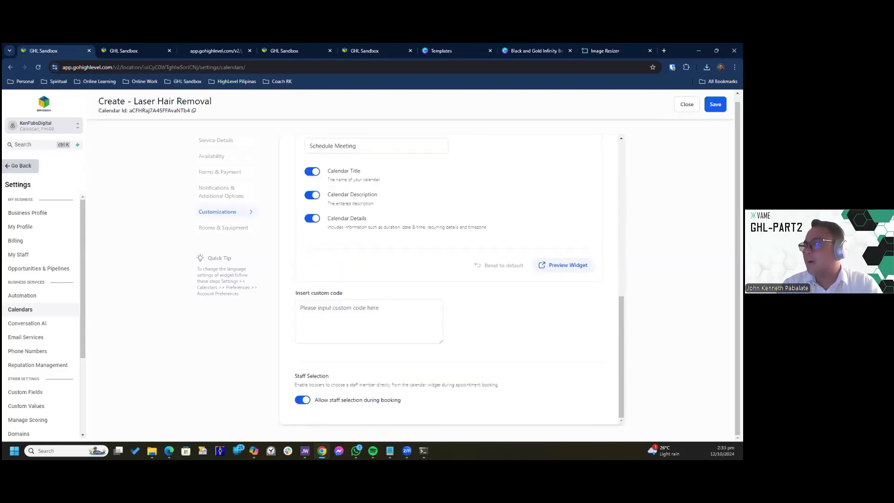
pyautogui.scroll(10, 543, 267)
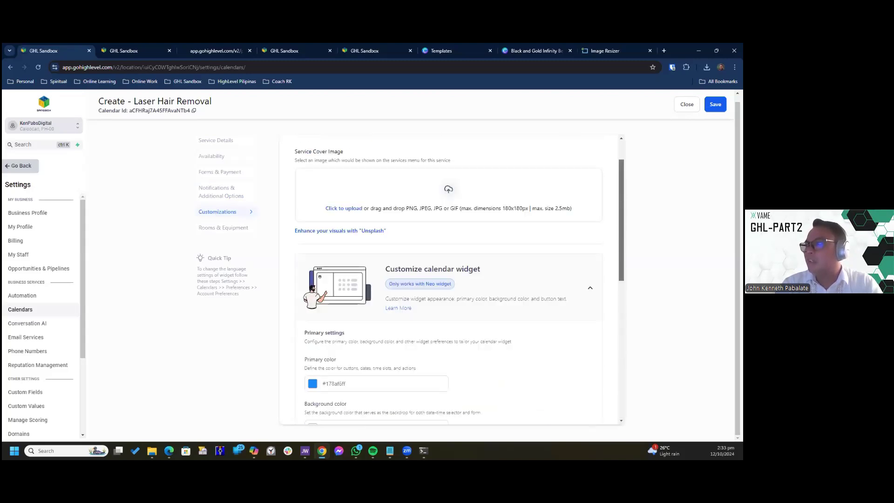
pyautogui.scroll(-3, 377, 265)
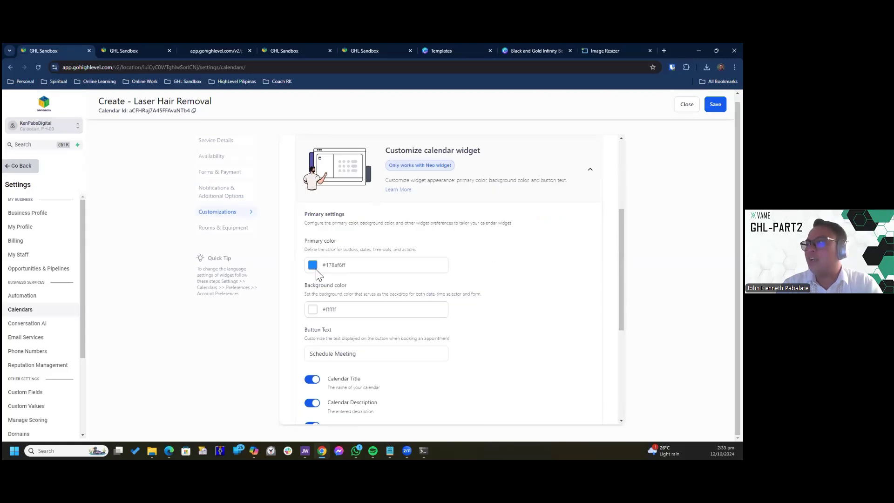
pyautogui.click(312, 265)
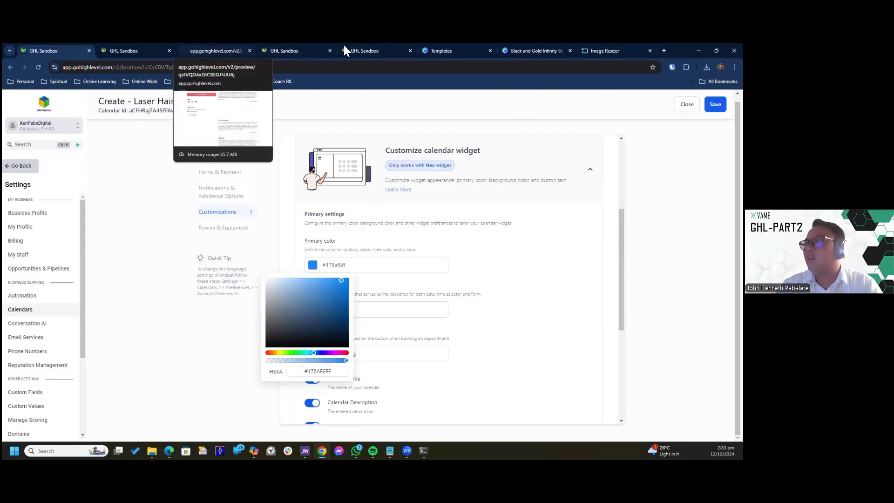
# - Switch to the MUTYA Spa and Beauty website preview, sample its coral-red brand color with the Color Eyedropper, and copy the hex code #ec606a
pyautogui.click(296, 50)
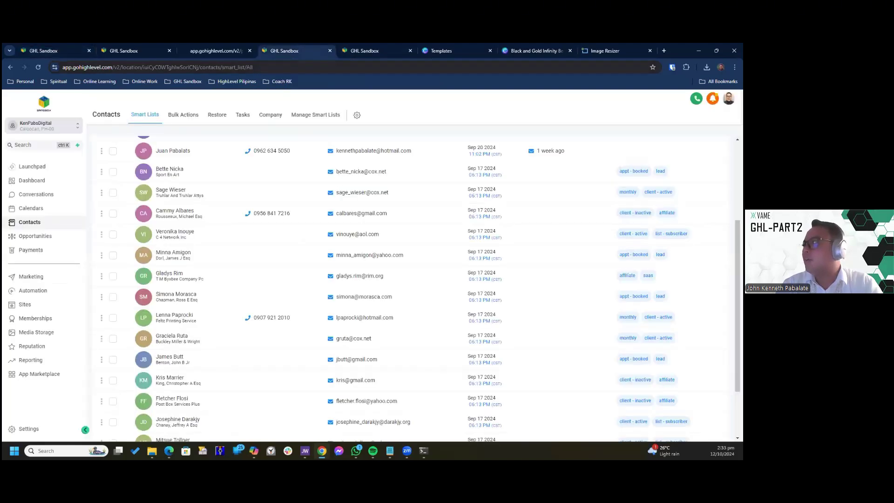
pyautogui.hotkey('ctrl', '2')
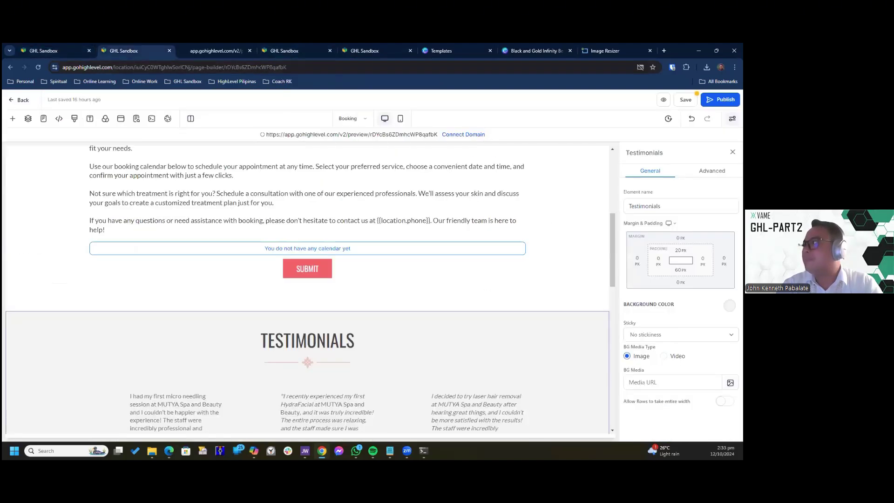
pyautogui.scroll(5, 591, 159)
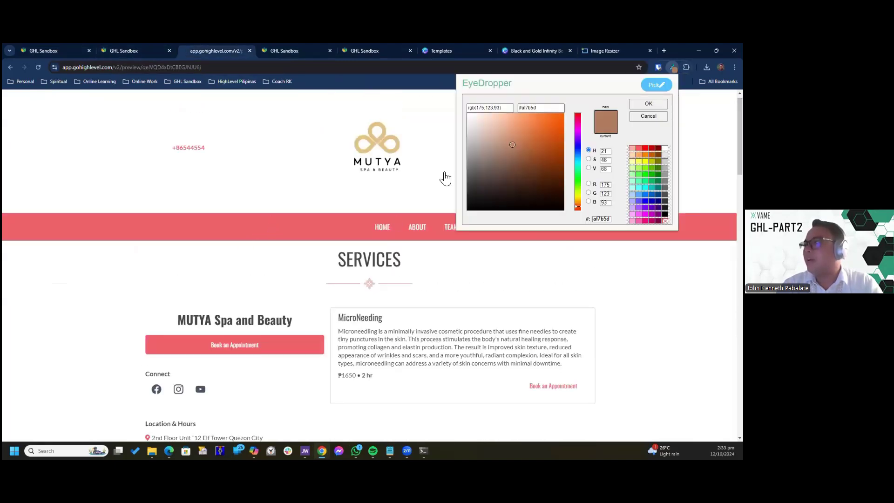
pyautogui.click(657, 86)
pyautogui.click(687, 67)
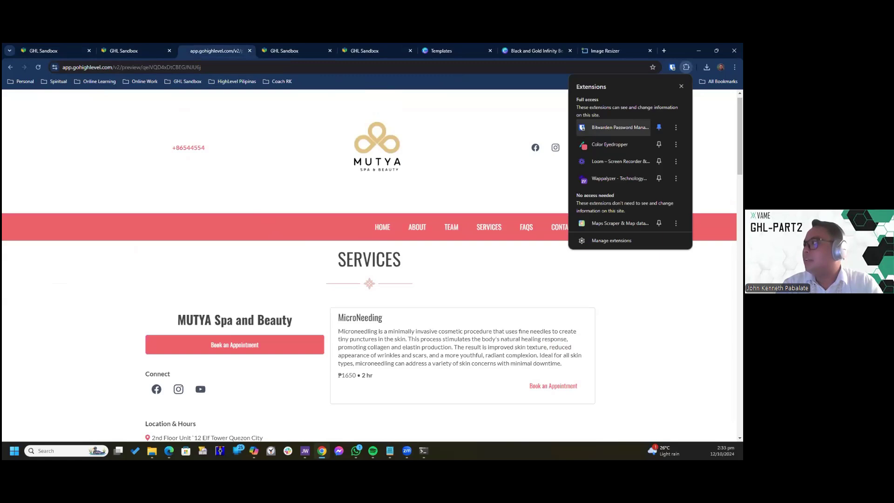
pyautogui.click(614, 144)
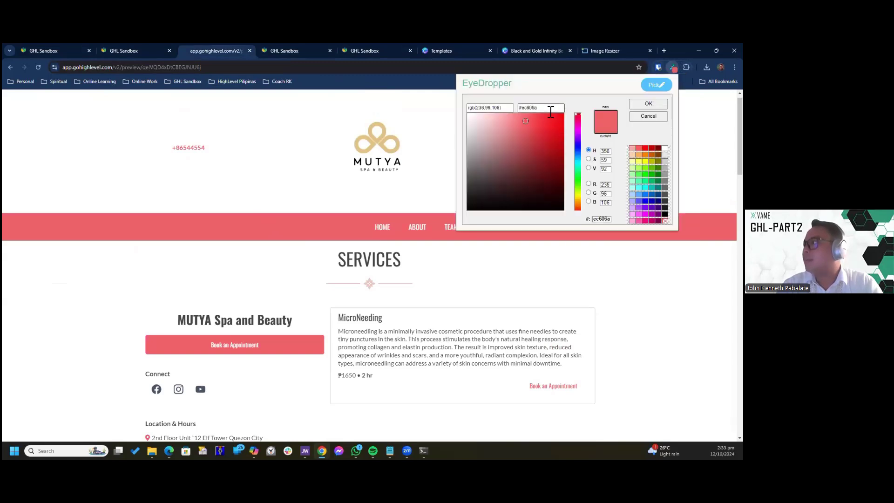
pyautogui.moveTo(551, 112); pyautogui.dragTo(517, 107)
pyautogui.hotkey('ctrl', 'c')
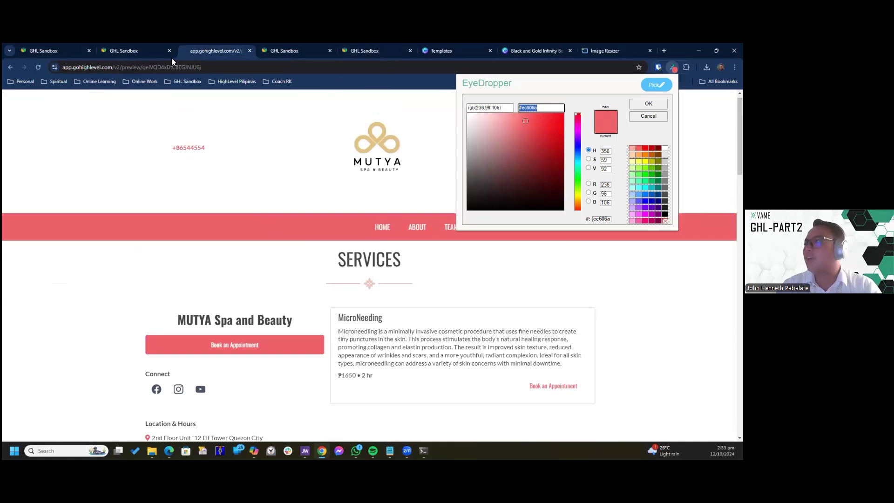
# - Return to the Laser Hair Removal calendar customizations and set the widget's primary color to the copied hex code #ec606a
pyautogui.click(158, 53)
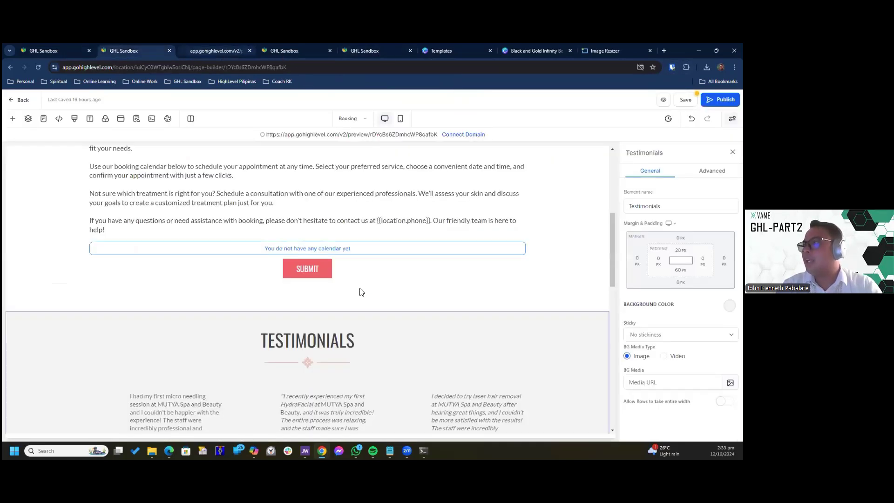
pyautogui.hotkey('ctrl', 'shift', 'Tab')
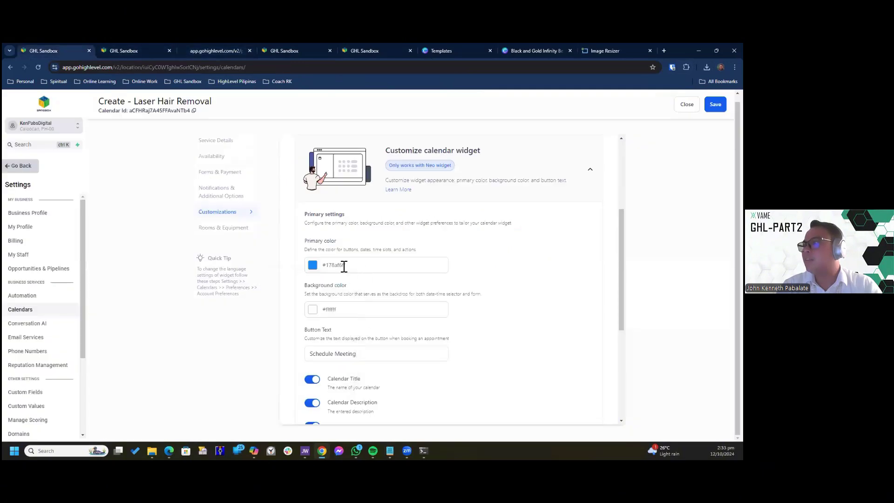
pyautogui.doubleClick(348, 267)
pyautogui.moveTo(349, 268); pyautogui.dragTo(315, 271)
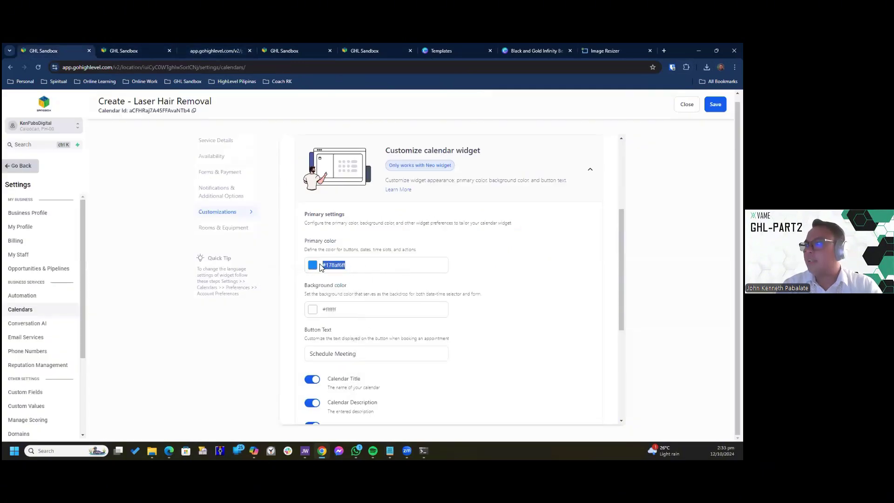
pyautogui.click(314, 266)
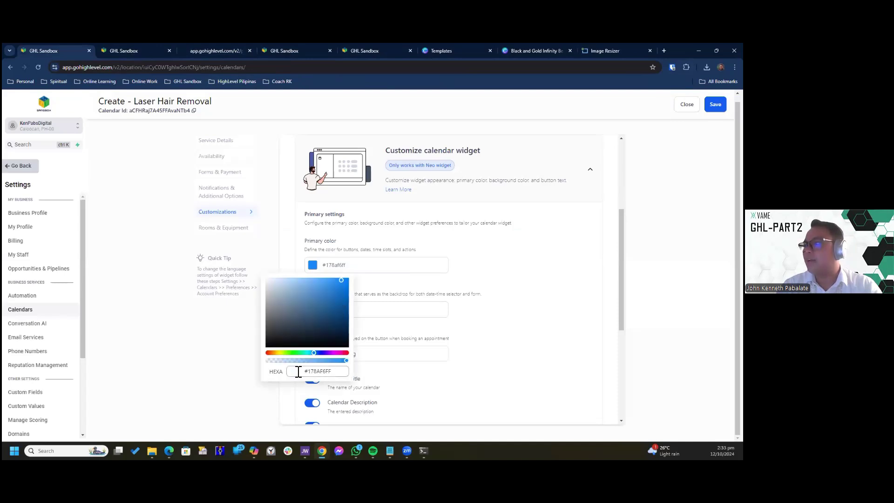
pyautogui.moveTo(298, 372)
pyautogui.mouseDown()
pyautogui.moveTo(328, 375)
pyautogui.moveTo(304, 371)
pyautogui.mouseUp()
pyautogui.hotkey('ctrl', 'v')
pyautogui.hotkey('ctrl', 'v')
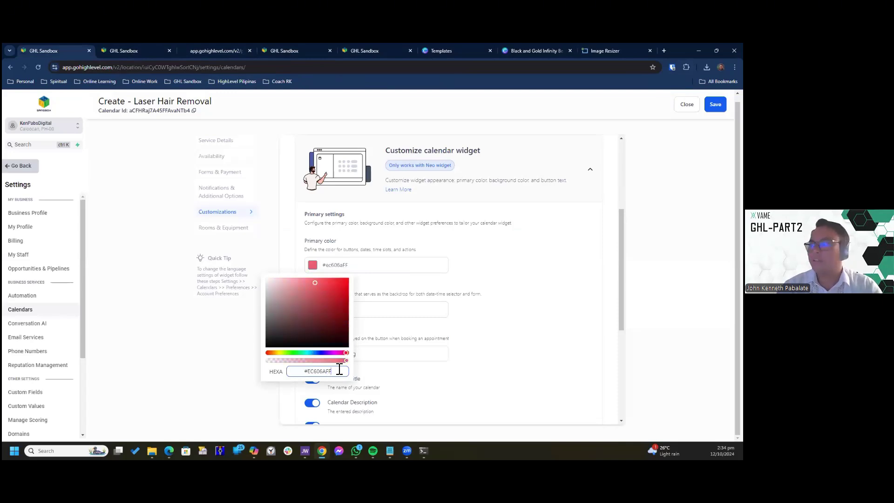
pyautogui.click(559, 298)
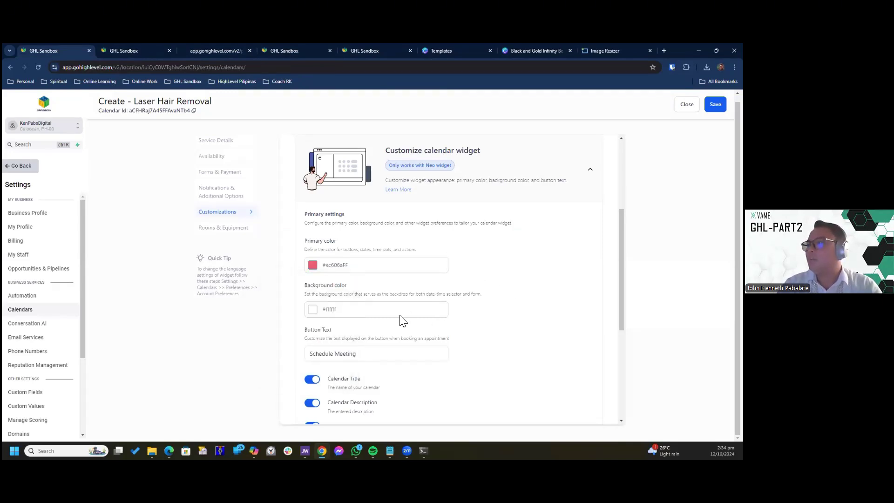
# - Change the calendar widget's button text to "Schedule Procedure"
pyautogui.scroll(-2, 534, 313)
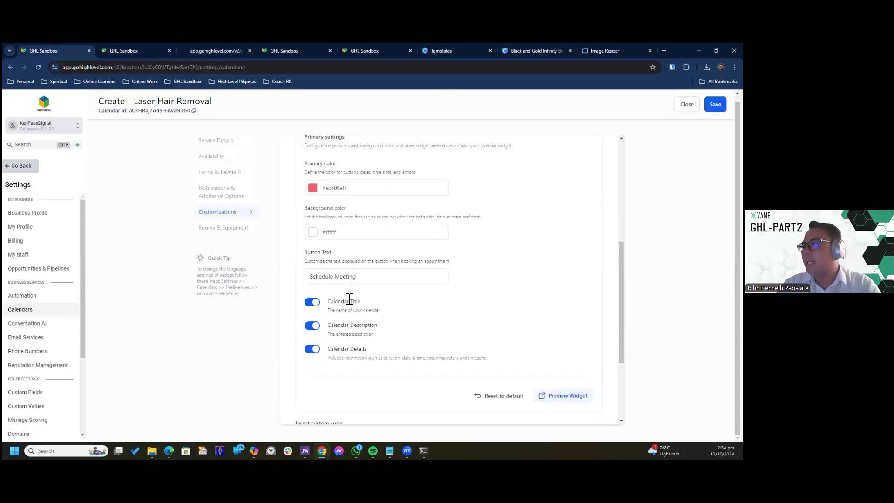
pyautogui.click(352, 279)
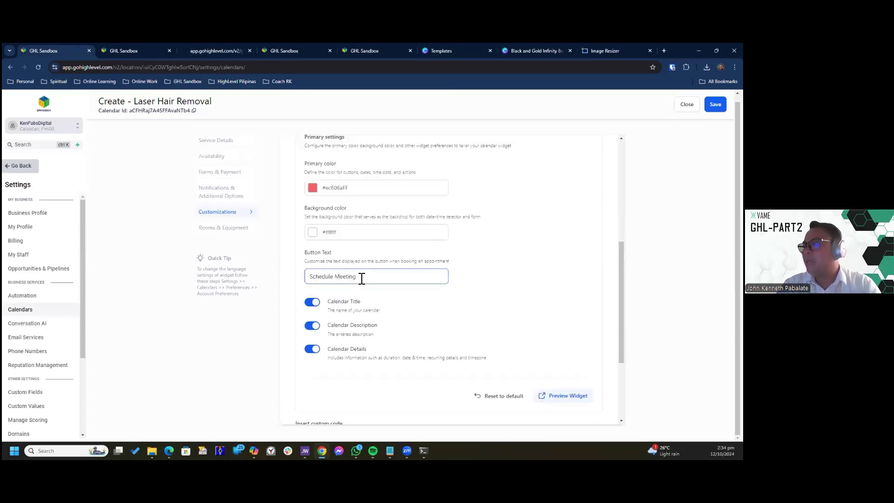
pyautogui.moveTo(364, 279); pyautogui.dragTo(308, 275)
pyautogui.write('Sched')
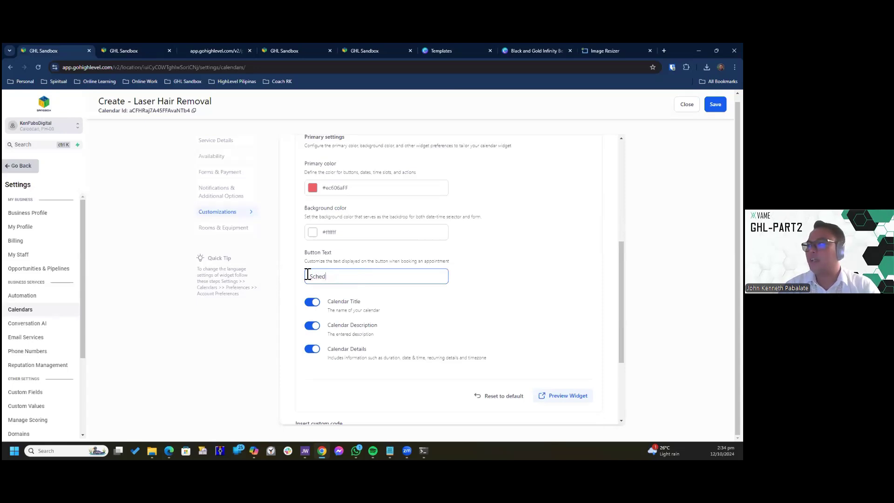
pyautogui.write('ule Proc')
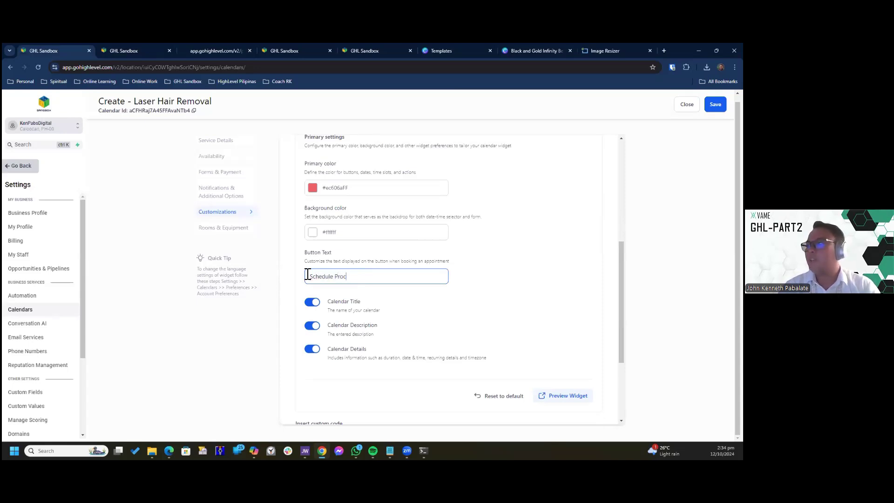
pyautogui.write('edure')
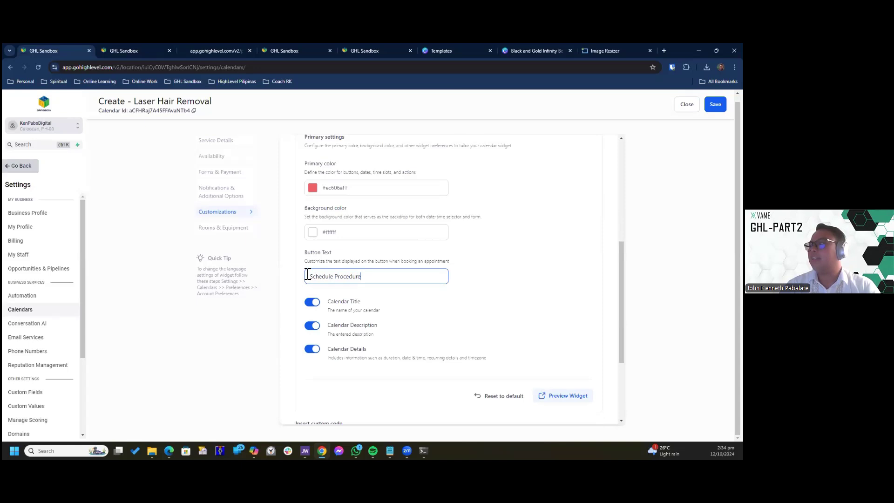
# - Preview the booking widget and choose the 10:00 AM slot on October 15 to inspect its booking details form
pyautogui.click(562, 402)
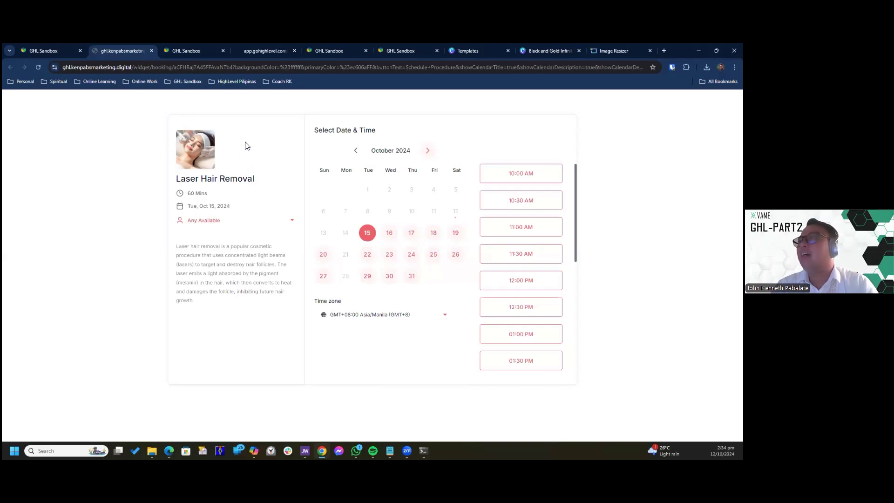
pyautogui.click(73, 68)
pyautogui.click(81, 67)
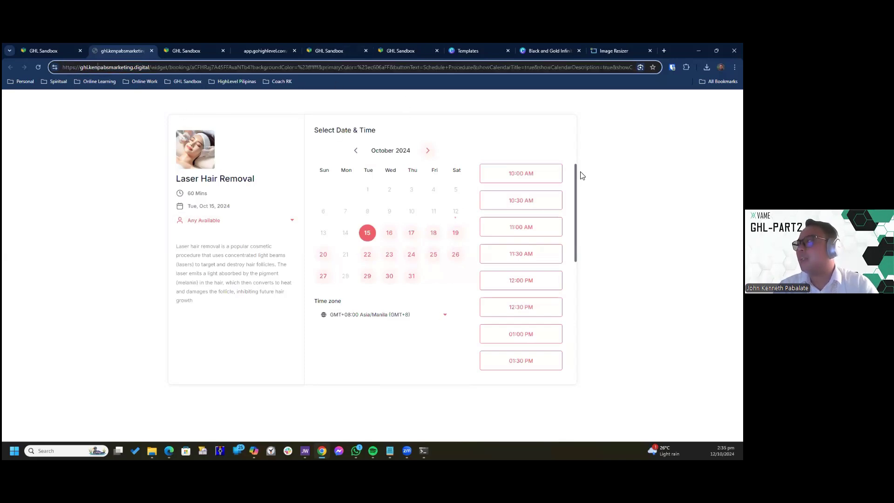
pyautogui.moveTo(578, 179); pyautogui.dragTo(578, 227)
pyautogui.click(578, 227)
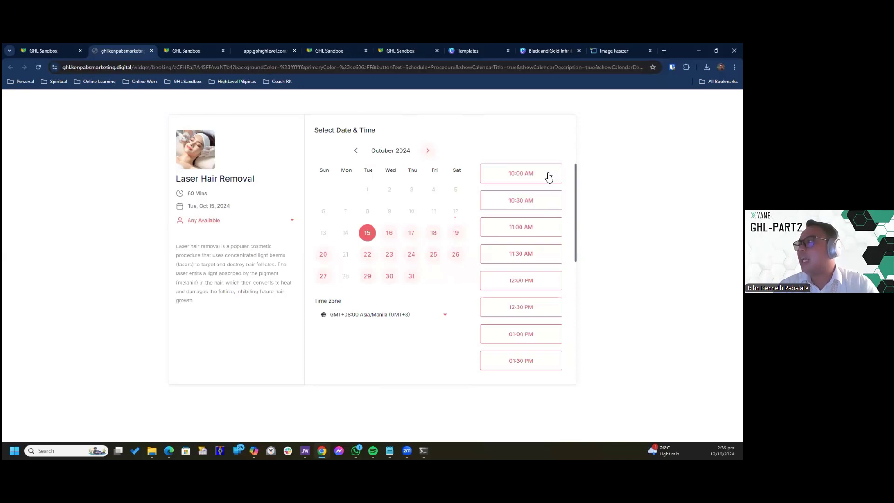
pyautogui.click(533, 182)
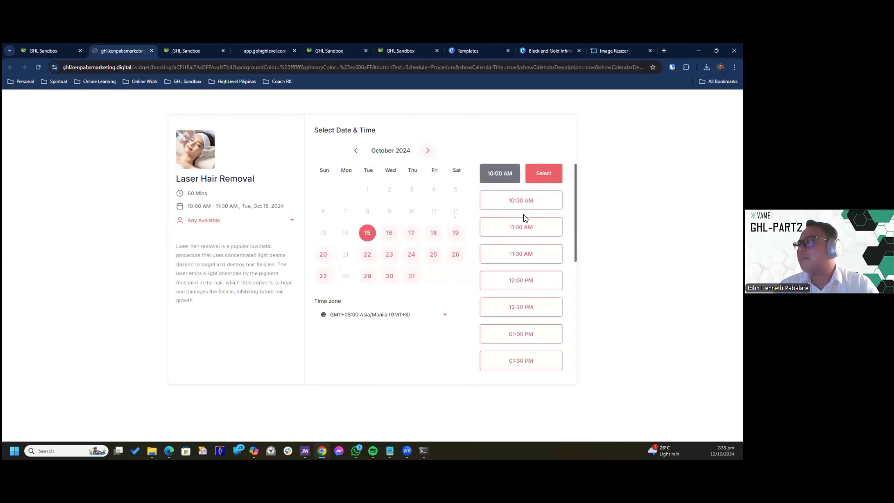
pyautogui.click(552, 169)
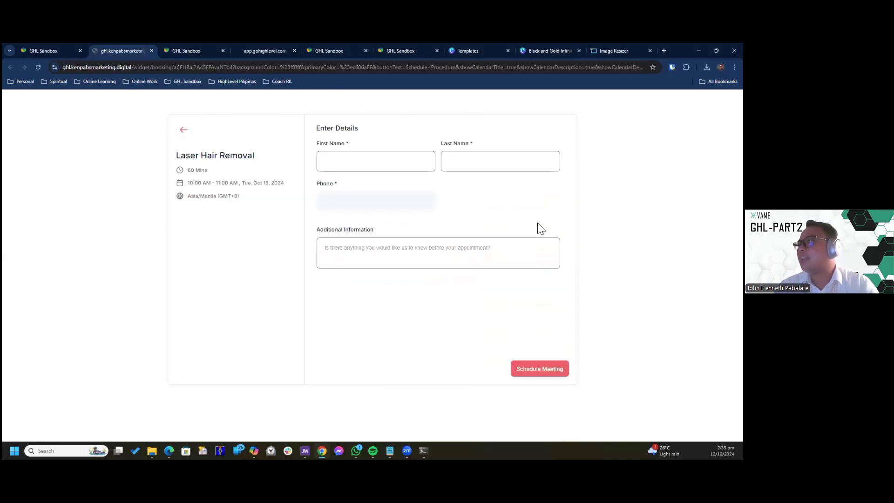
pyautogui.click(391, 165)
pyautogui.click(485, 161)
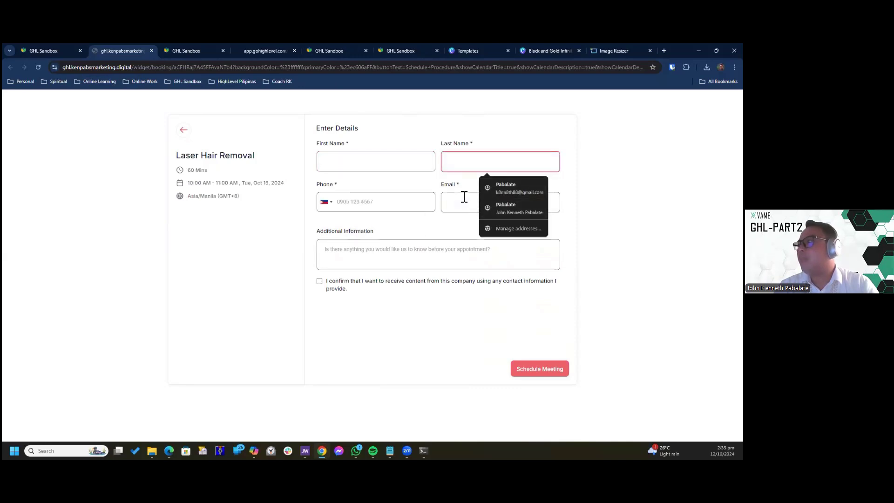
pyautogui.click(232, 260)
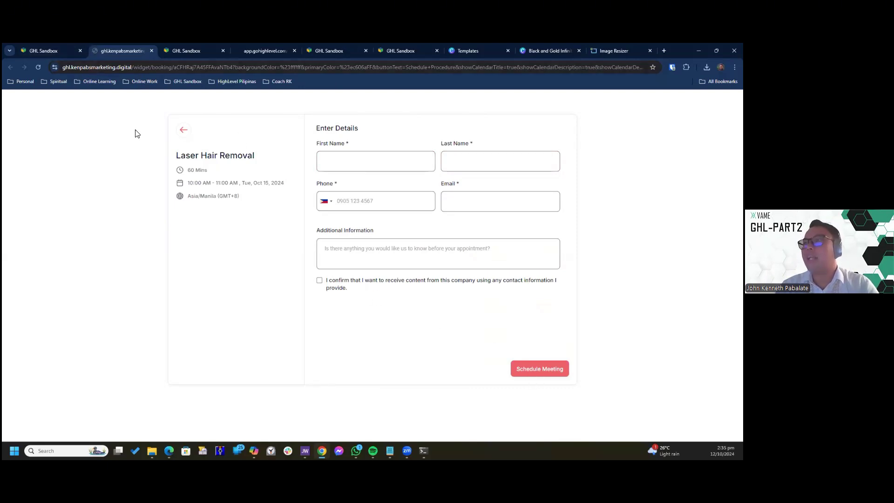
pyautogui.click(180, 131)
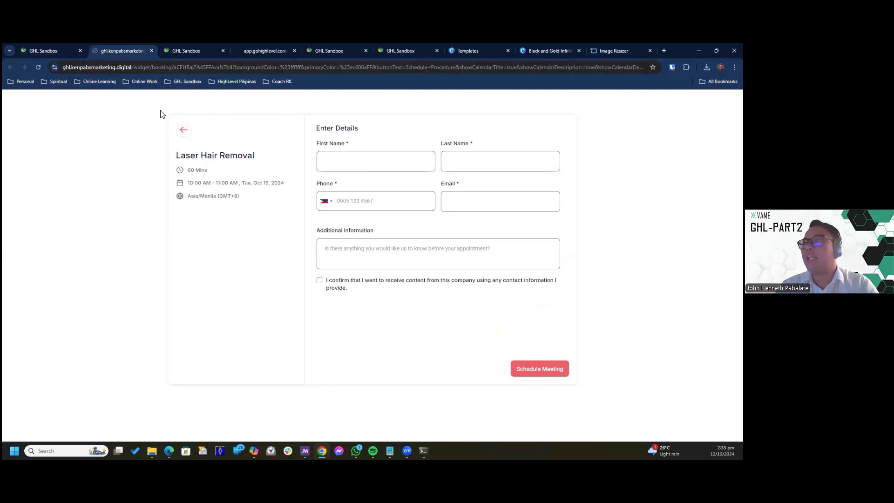
# - Return to the Laser Hair Removal customizations and save the calendar with its new widget settings
pyautogui.click(57, 46)
pyautogui.click(397, 275)
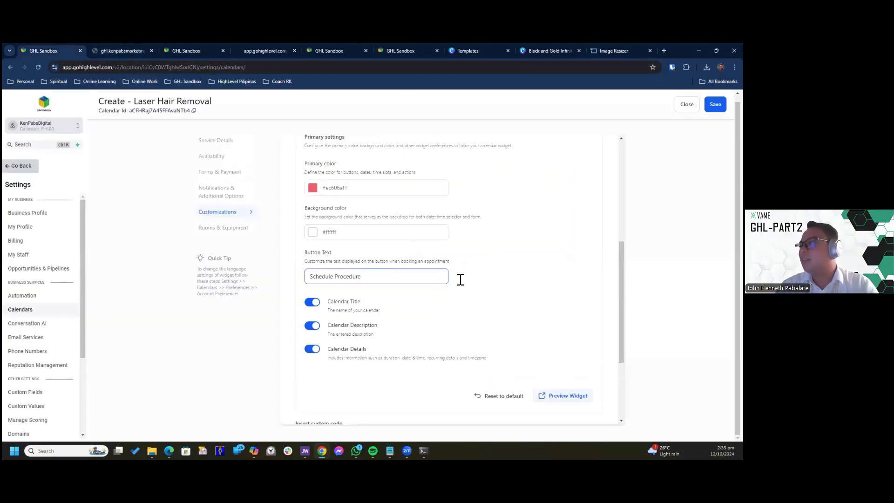
pyautogui.scroll(-2, 561, 270)
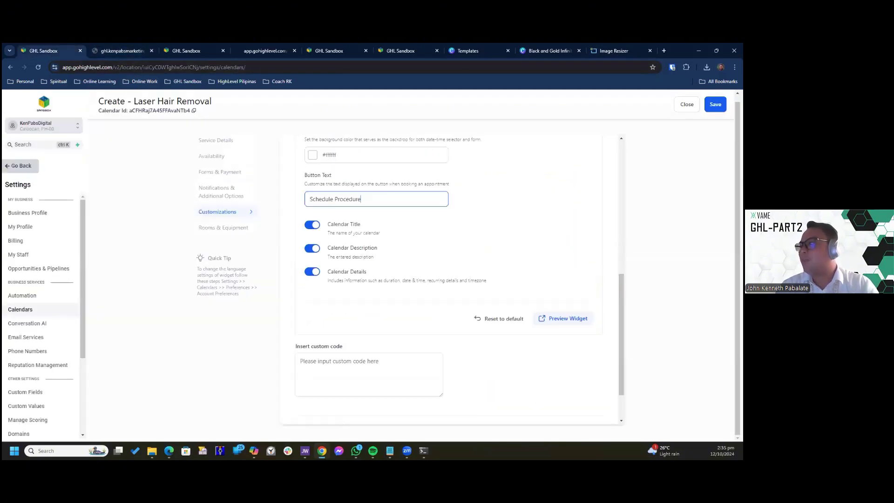
pyautogui.click(715, 104)
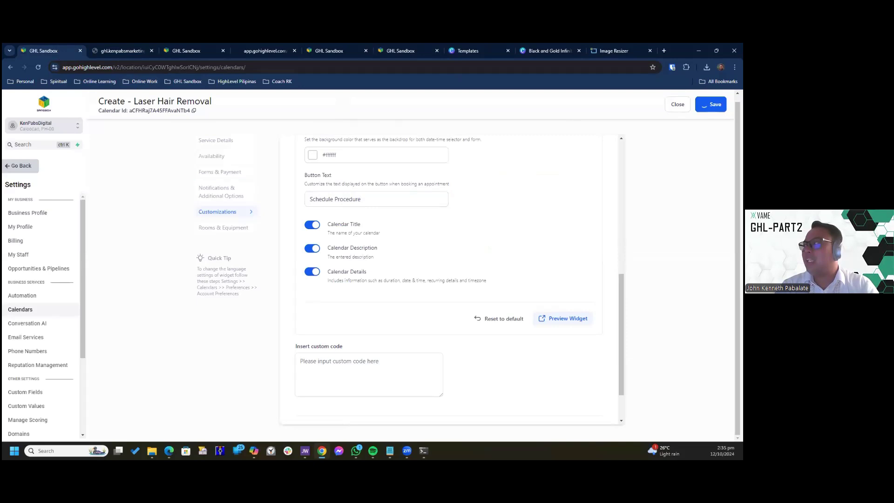
# - Reload the booking widget preview, check the scheduling button on the form for the 01:00 PM slot on October 26, and close the preview
pyautogui.click(128, 50)
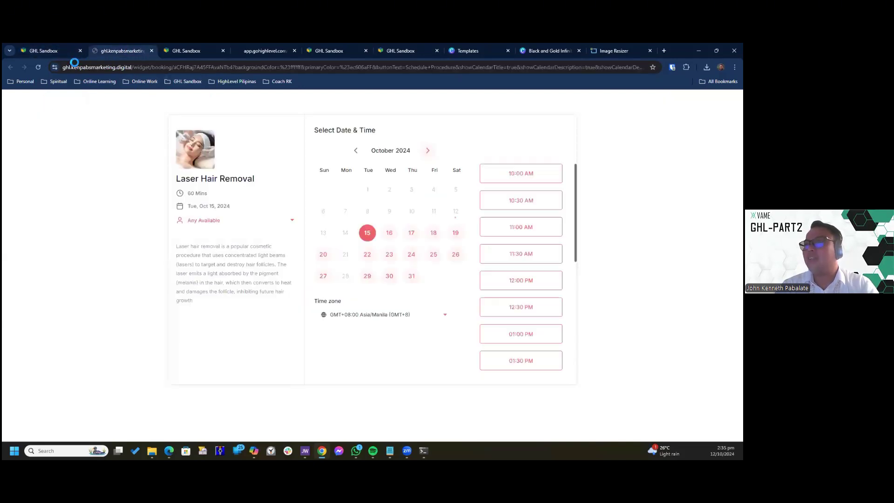
pyautogui.click(38, 67)
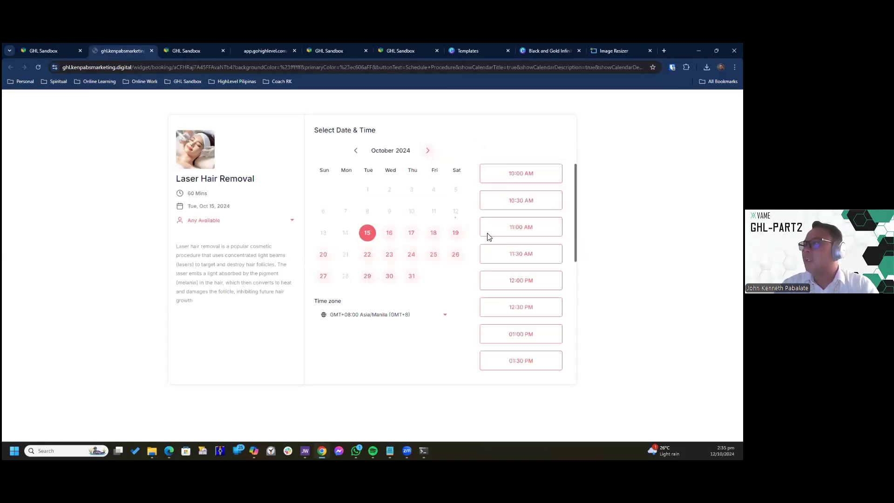
pyautogui.click(531, 334)
pyautogui.click(558, 334)
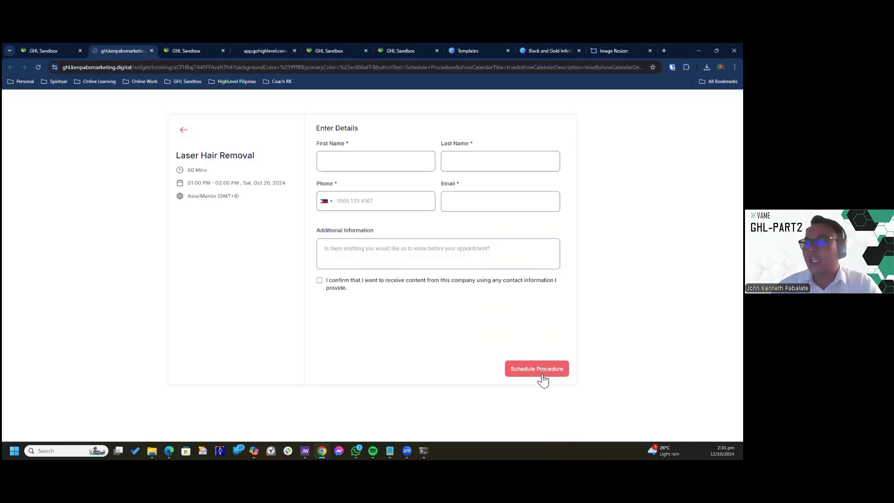
pyautogui.click(184, 132)
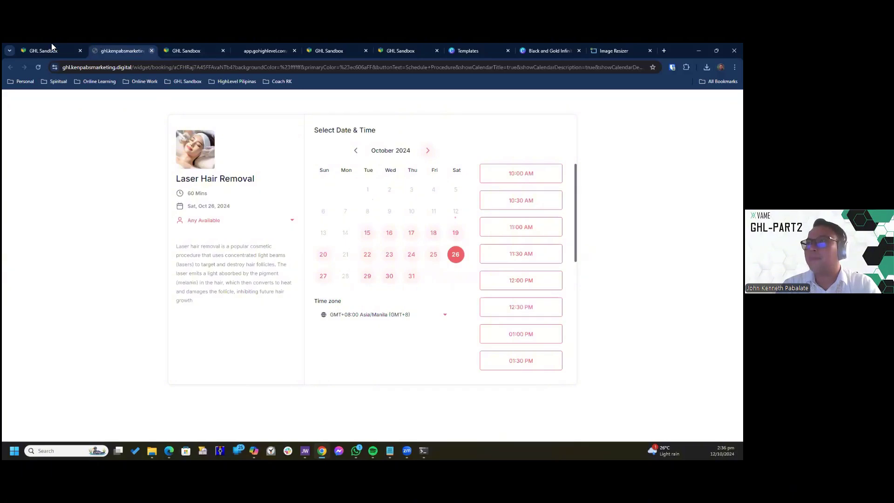
pyautogui.hotkey('ctrl', 'w')
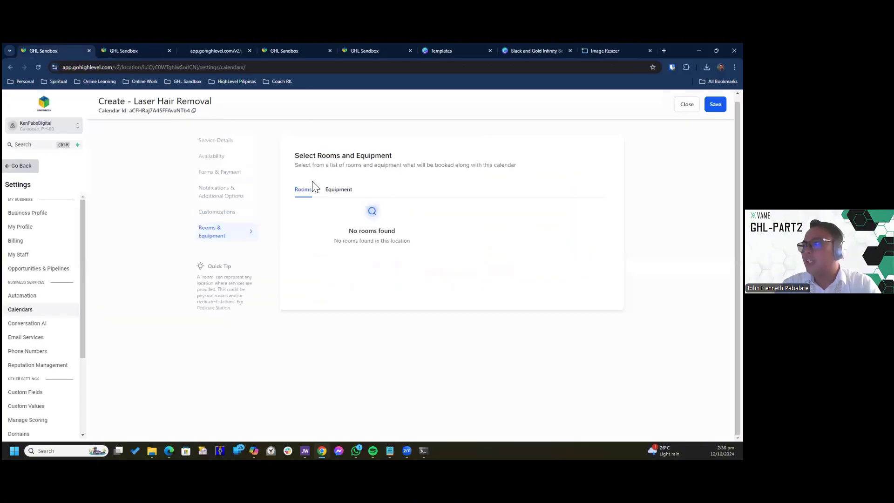
# - Review the service's cover image upload, widget settings, custom code and staff selection, and the Rooms & Equipment options
pyautogui.click(223, 212)
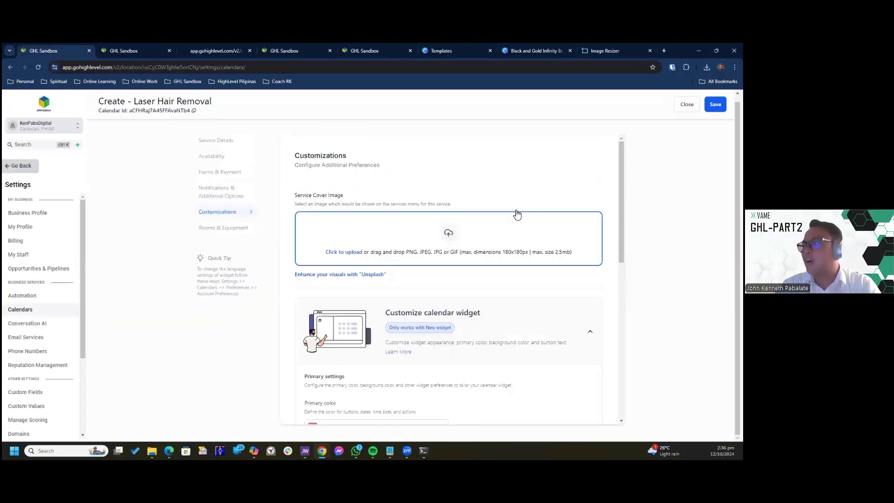
pyautogui.scroll(-5, 517, 215)
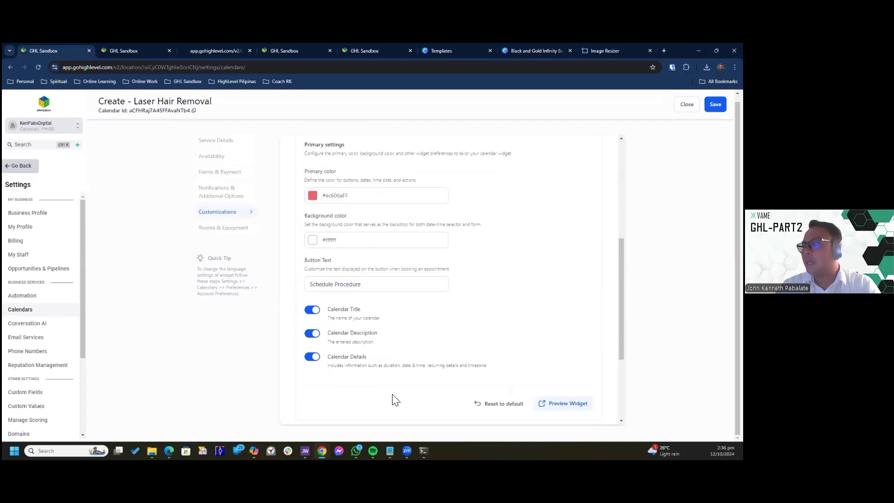
pyautogui.scroll(5, 419, 247)
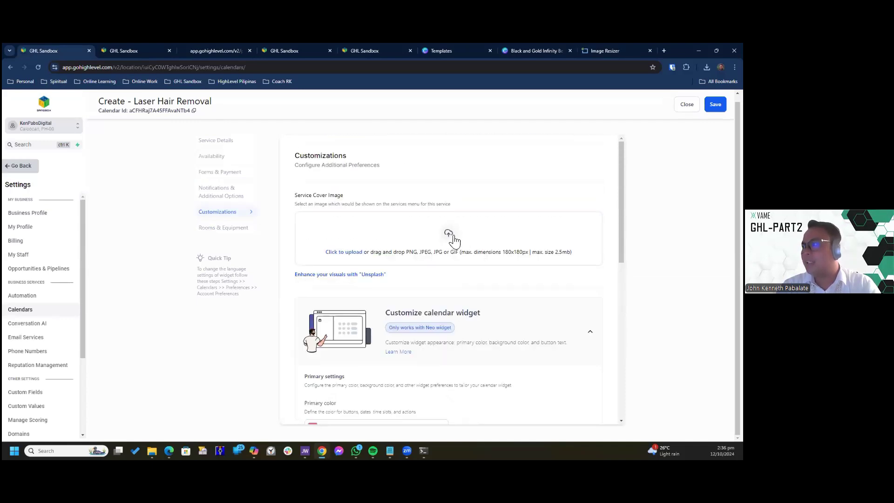
pyautogui.click(440, 217)
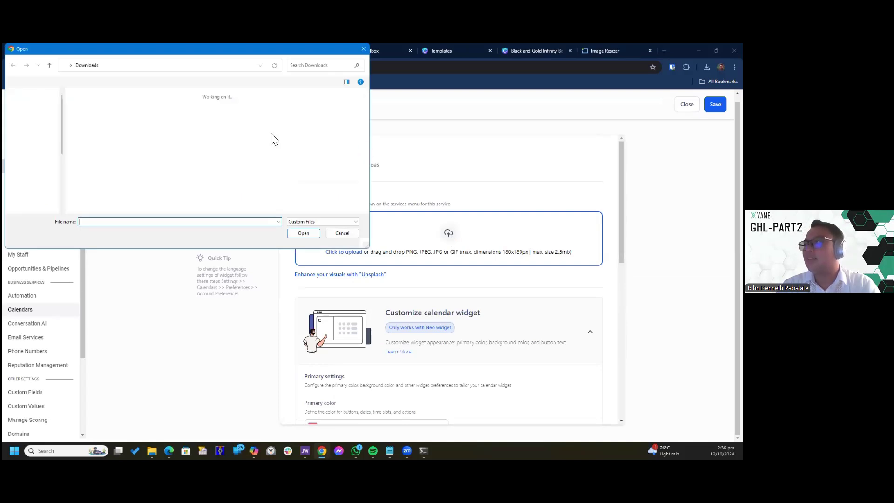
pyautogui.press('Escape')
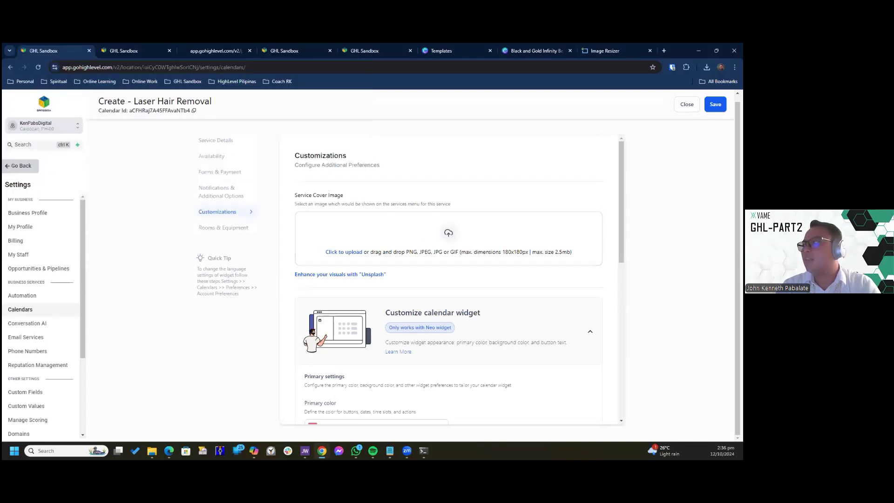
pyautogui.scroll(-10, 450, 279)
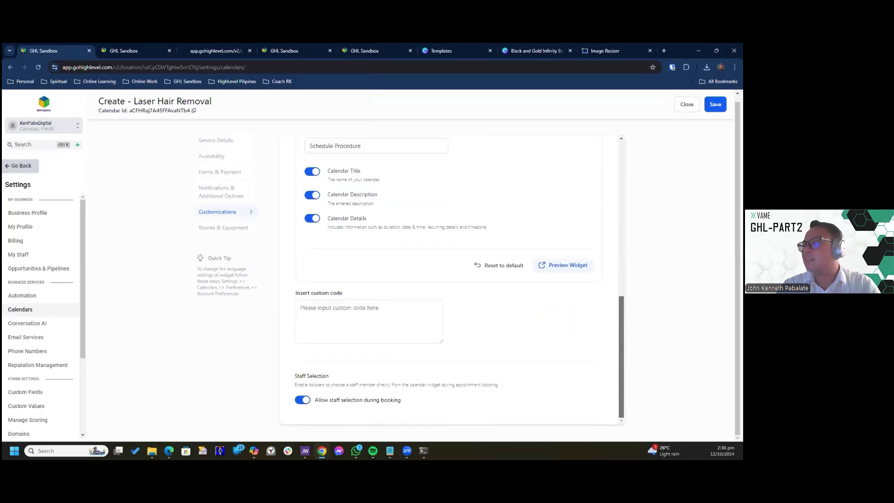
pyautogui.click(387, 321)
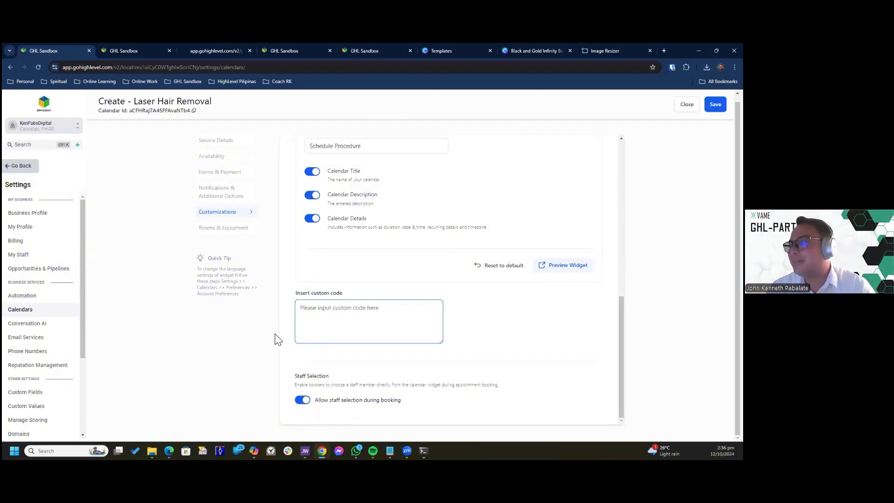
pyautogui.click(227, 235)
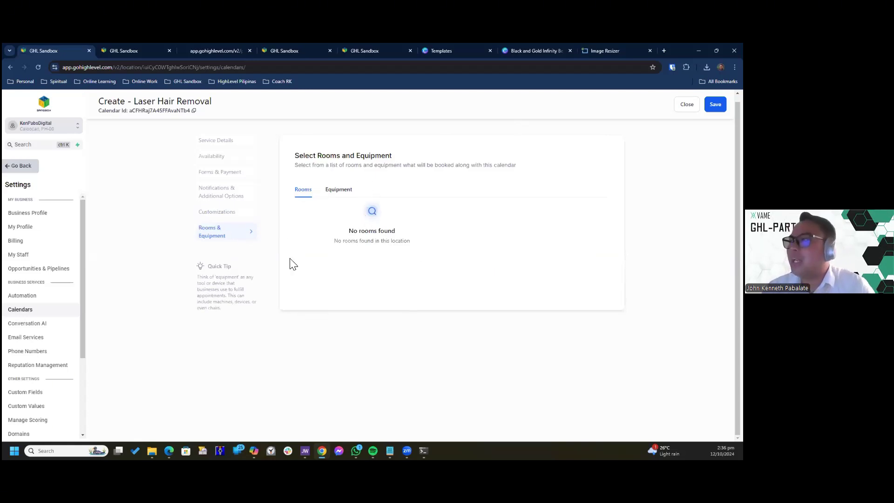
# - Check the service's Equipment and Rooms lists, go back over its customizations, and save the Laser Hair Removal calendar
pyautogui.click(334, 197)
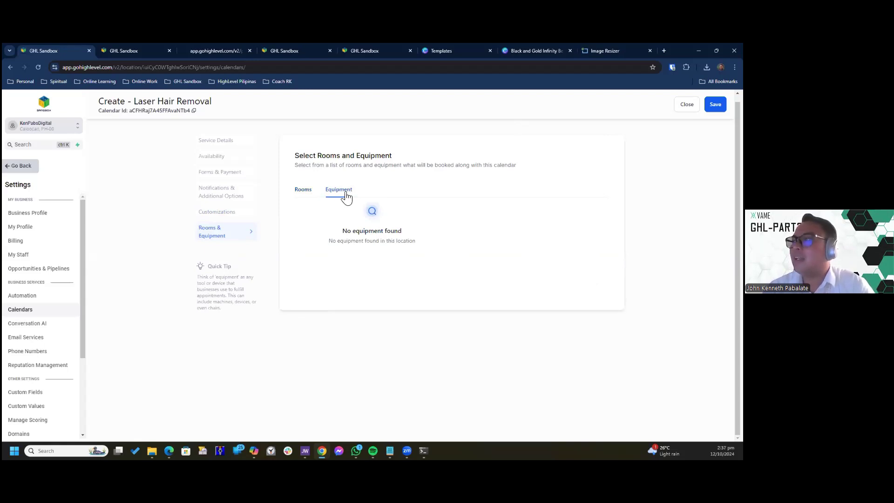
pyautogui.click(308, 190)
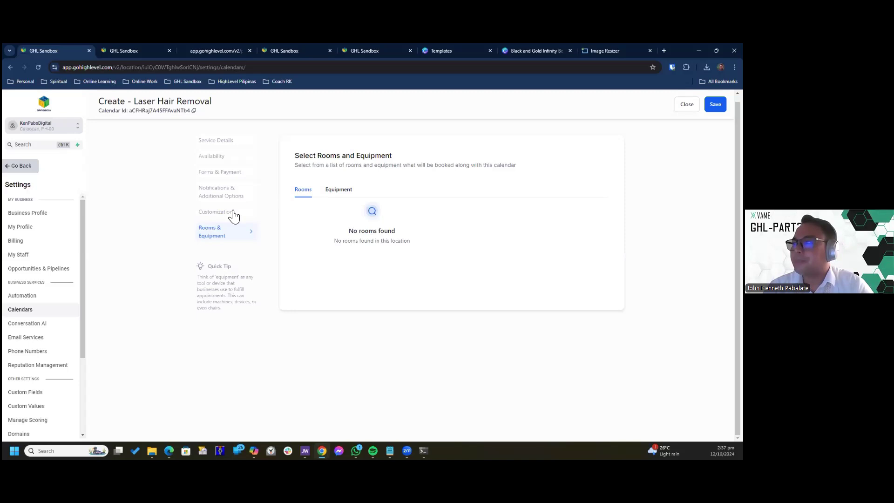
pyautogui.click(234, 215)
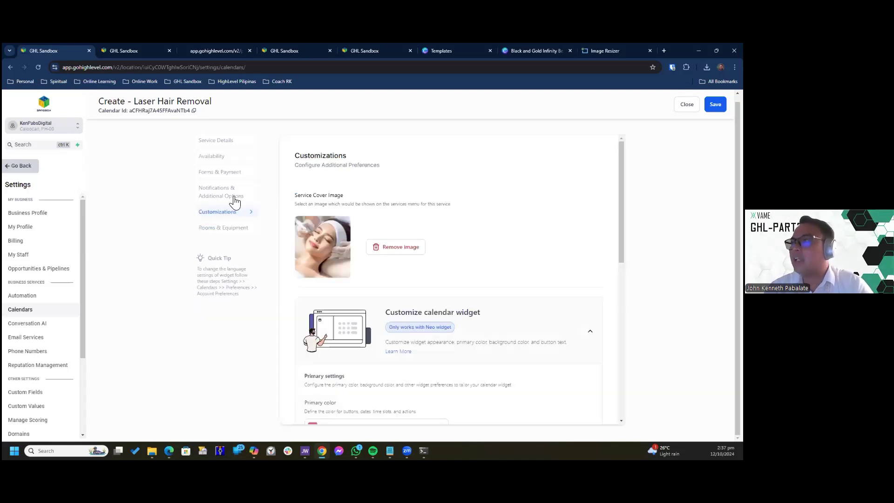
pyautogui.scroll(-7, 483, 270)
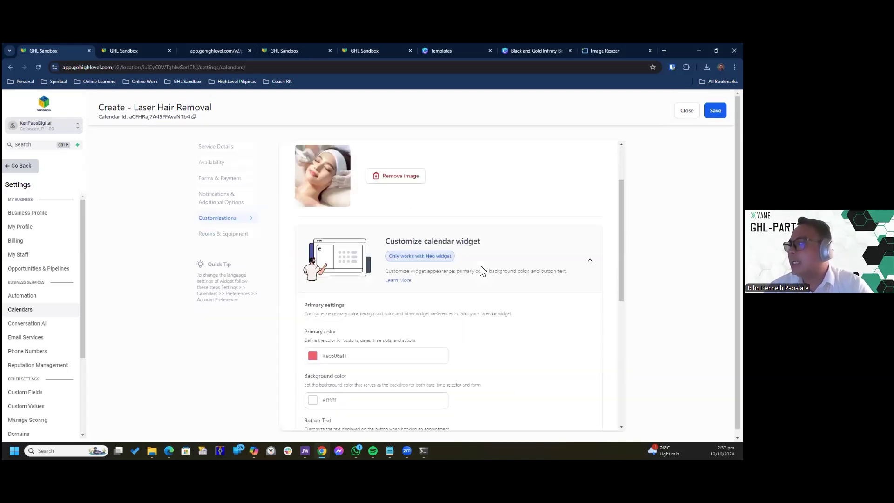
pyautogui.scroll(8, 483, 270)
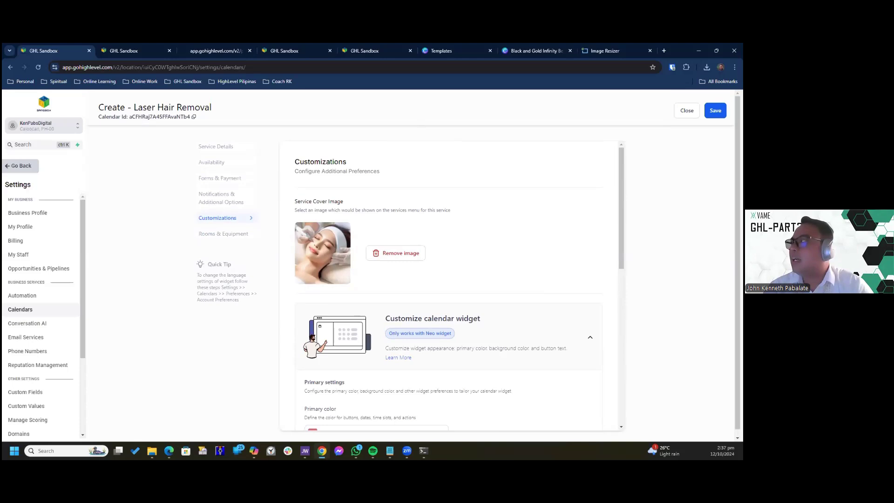
pyautogui.click(716, 110)
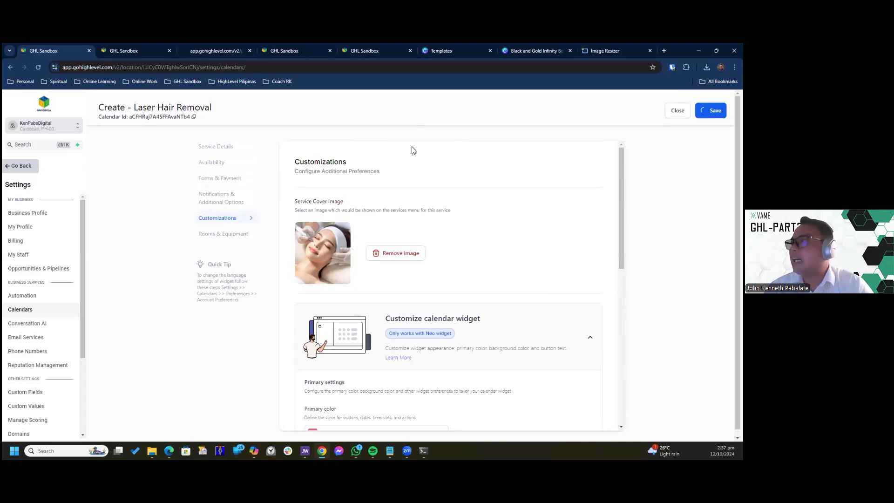
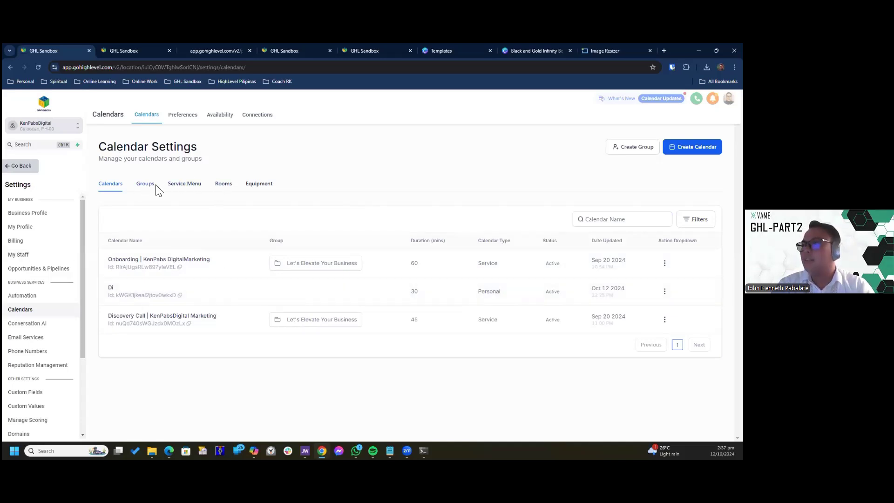
# - Review the Service Menu and calendar list in Calendar Settings alongside the Booking page in the website builder
pyautogui.click(188, 186)
pyautogui.click(117, 185)
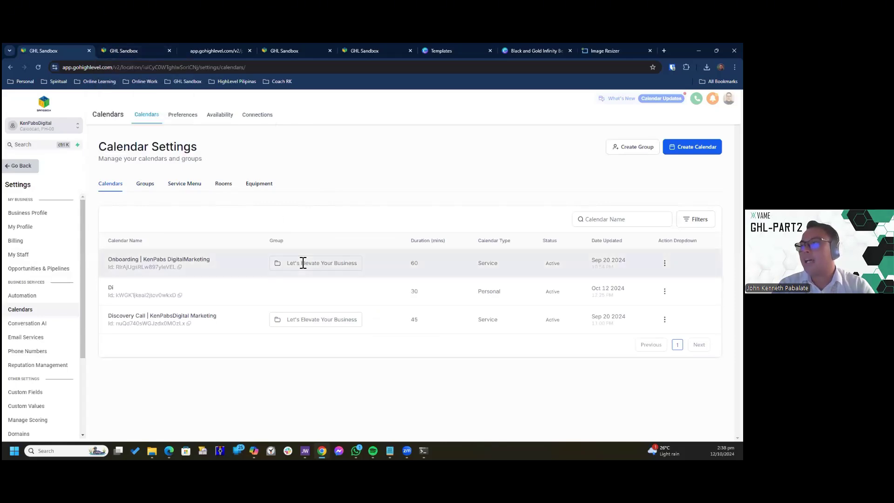
pyautogui.click(137, 49)
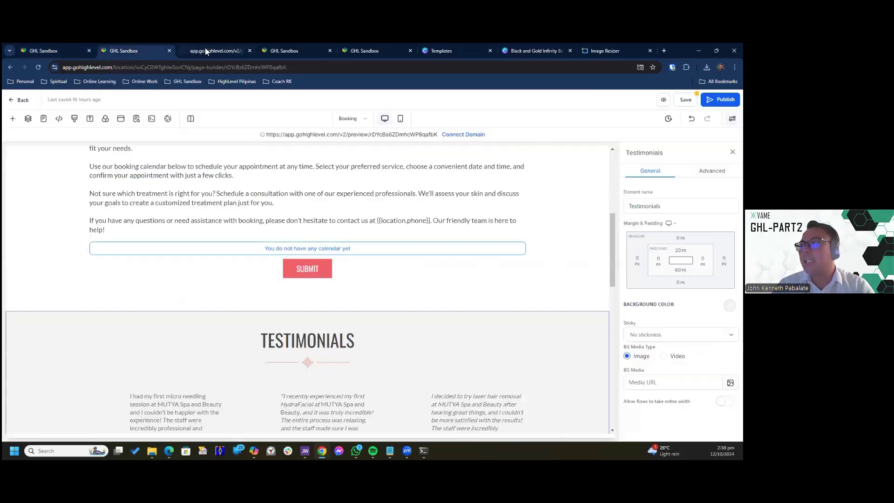
pyautogui.click(211, 48)
pyautogui.click(114, 49)
pyautogui.click(75, 51)
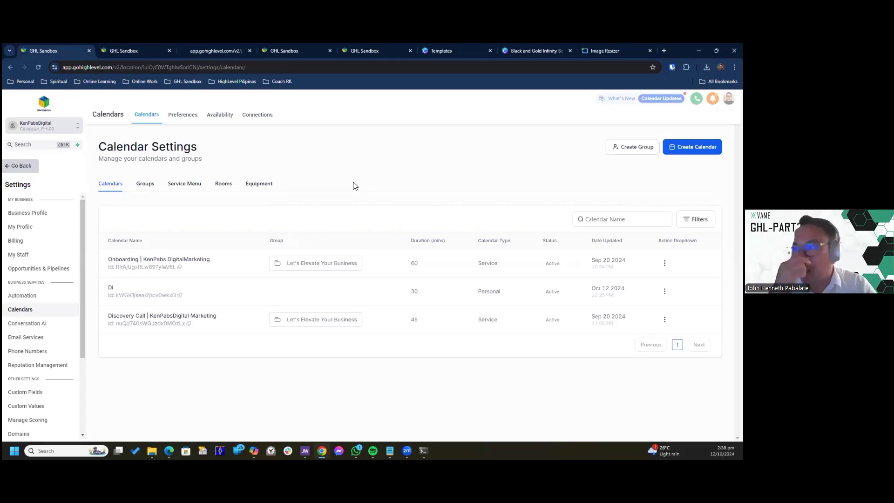
pyautogui.click(142, 50)
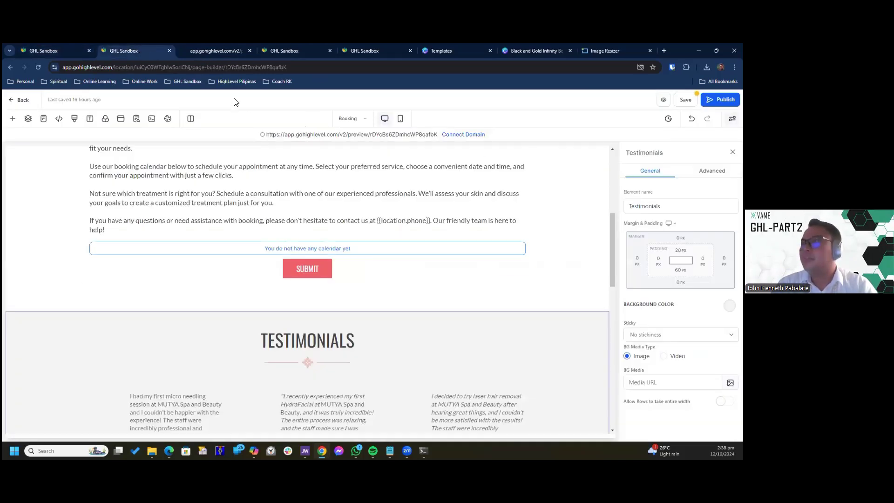
pyautogui.click(49, 50)
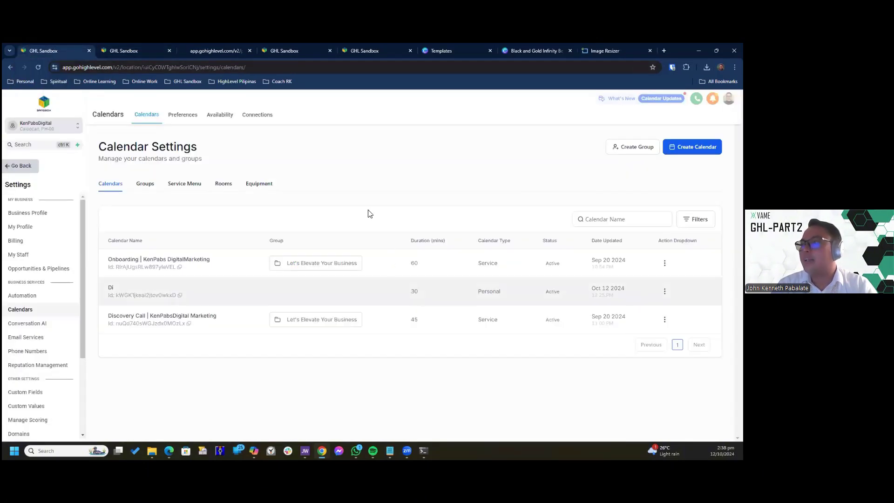
# - In the website builder's Booking page, set the calendar element under Book Your Appointment to the Laser Hair Removal calendar
pyautogui.click(149, 50)
pyautogui.scroll(2, 538, 292)
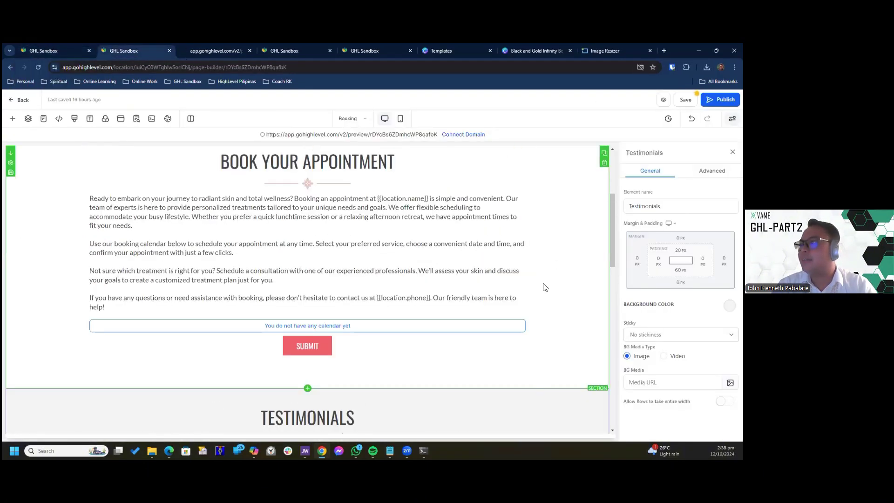
pyautogui.scroll(3, 546, 242)
pyautogui.scroll(-1, 547, 198)
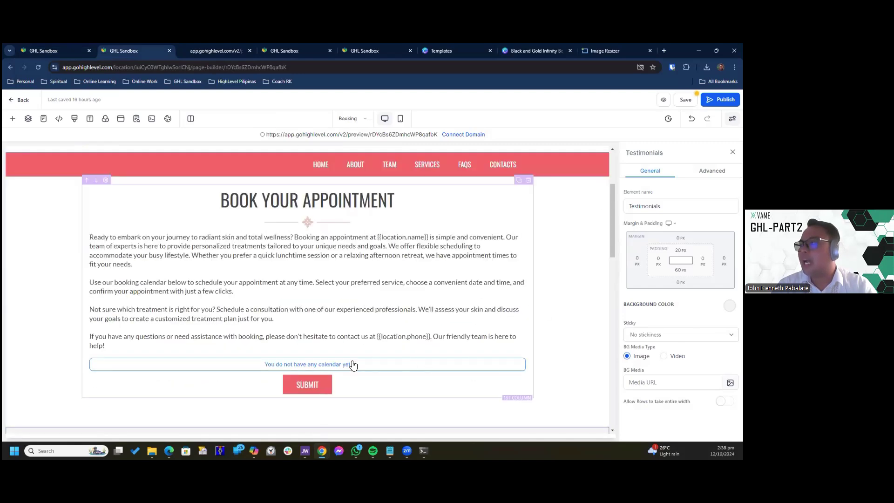
pyautogui.click(353, 365)
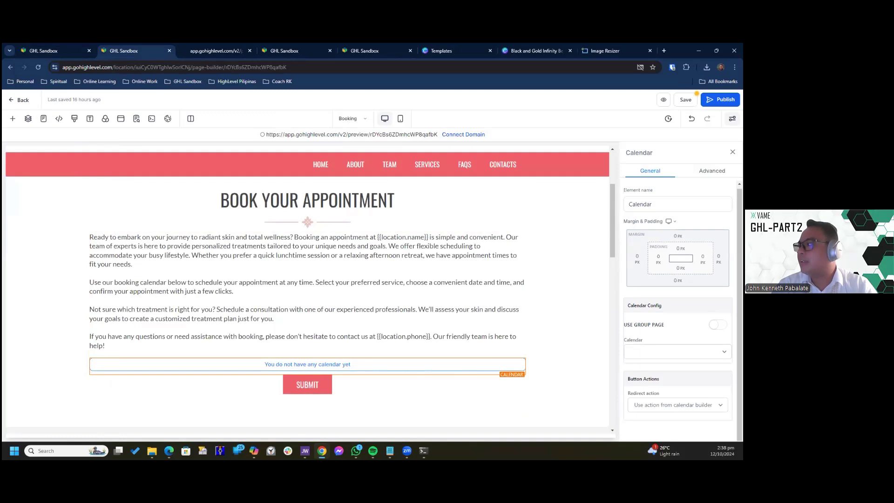
pyautogui.click(678, 351)
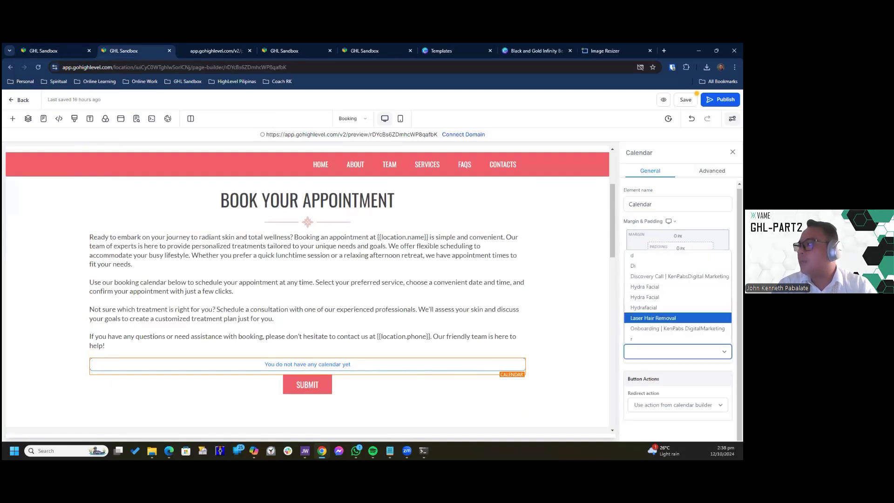
pyautogui.click(653, 318)
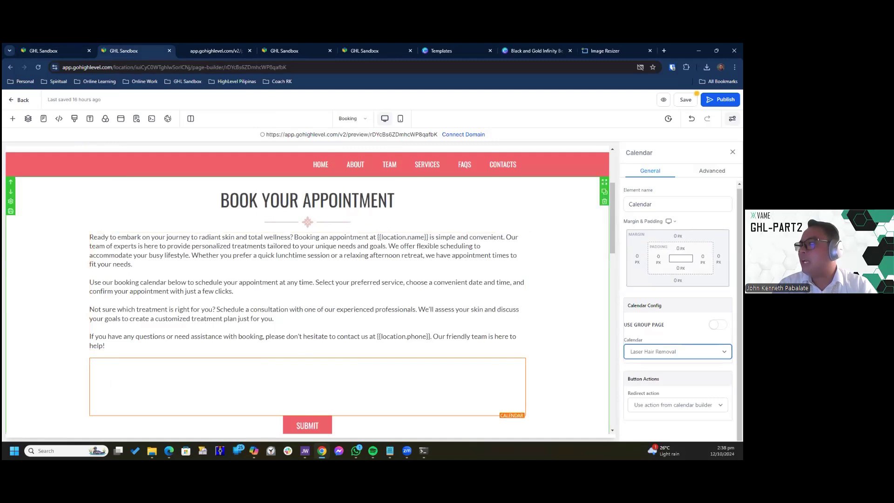
# - Save the Booking page and inspect the embedded Laser Hair Removal booking widget
pyautogui.scroll(-4, 480, 176)
pyautogui.scroll(2, 480, 176)
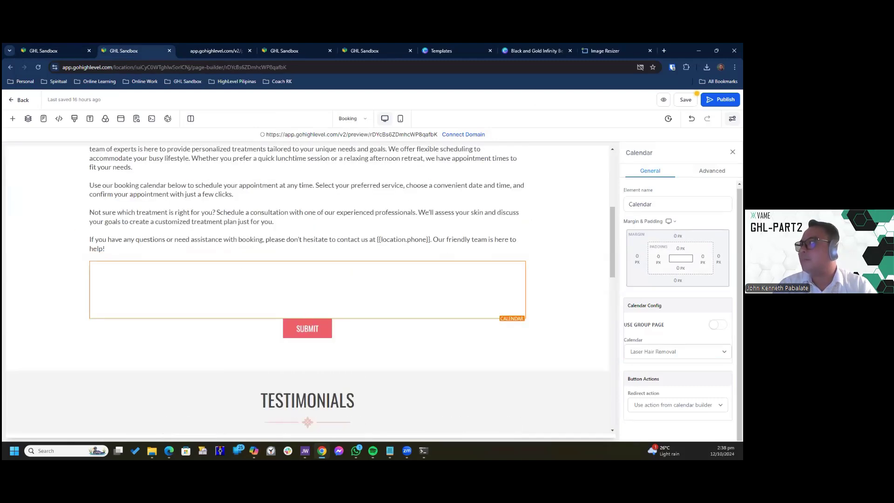
pyautogui.hotkey('ctrl', 's')
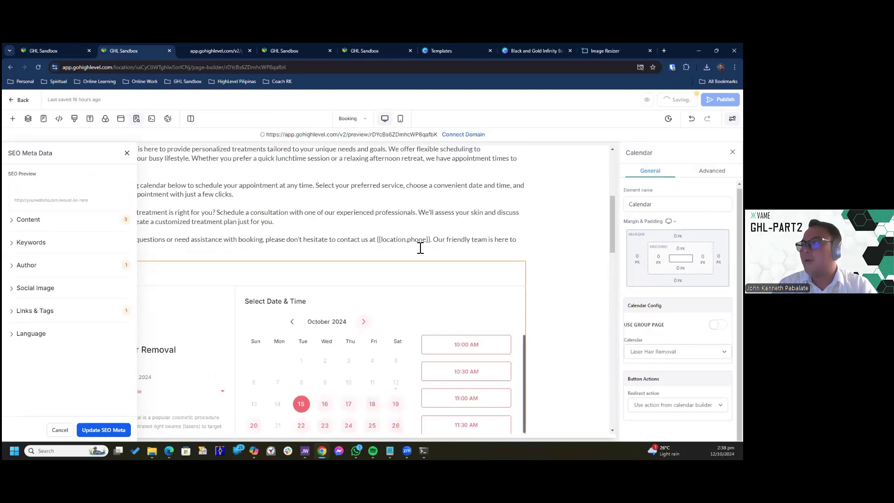
pyautogui.scroll(5, 420, 248)
pyautogui.scroll(-7, 420, 250)
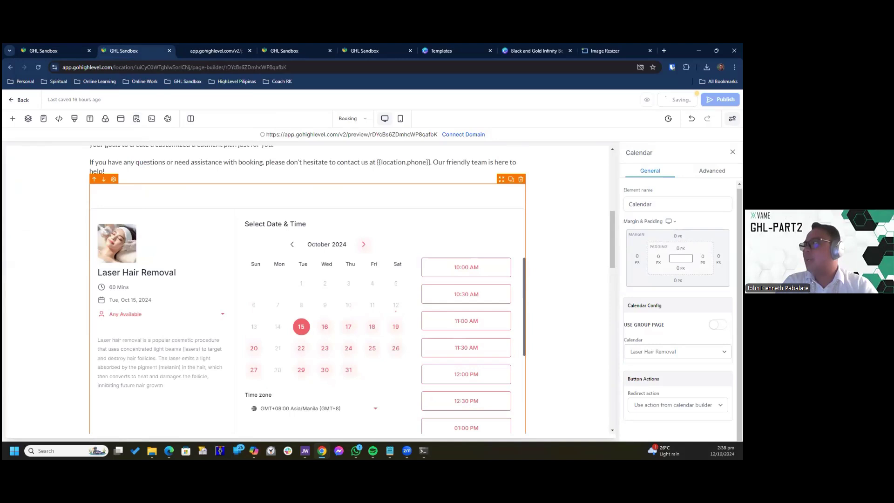
pyautogui.scroll(-2, 307, 290)
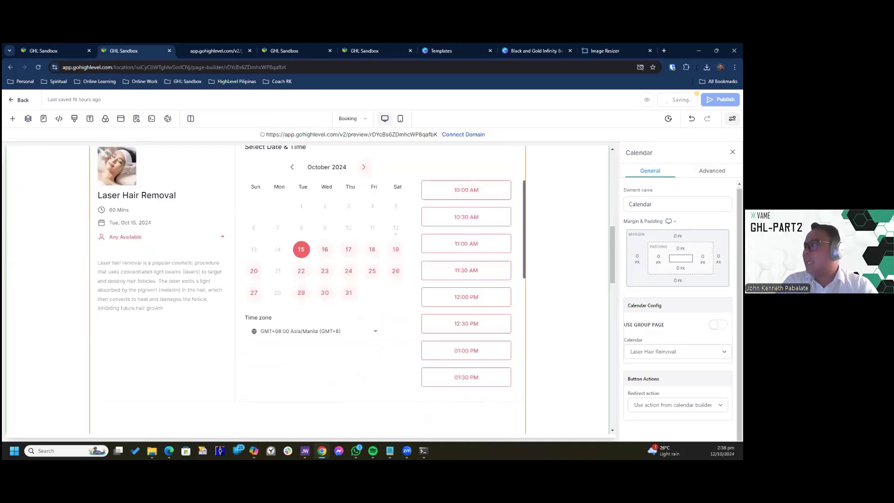
# - Try the group page option on the calendar element, check which calendars it offers, and undo the change
pyautogui.click(678, 352)
pyautogui.click(678, 352)
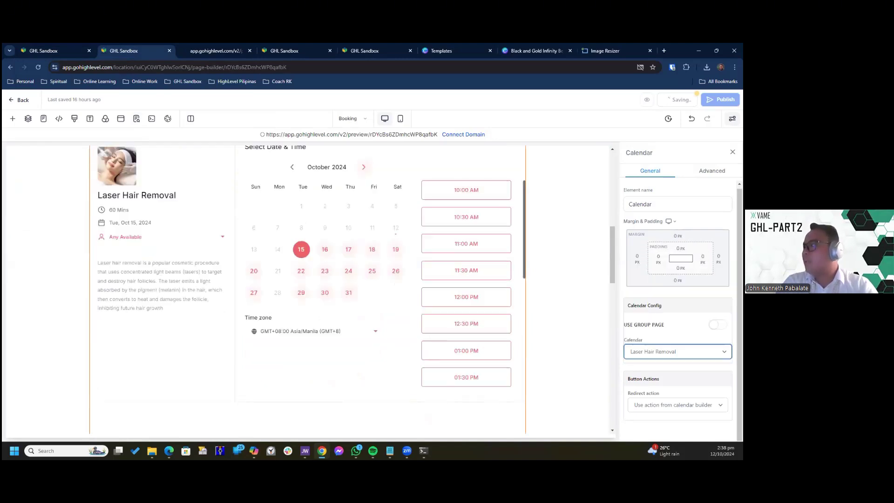
pyautogui.click(718, 325)
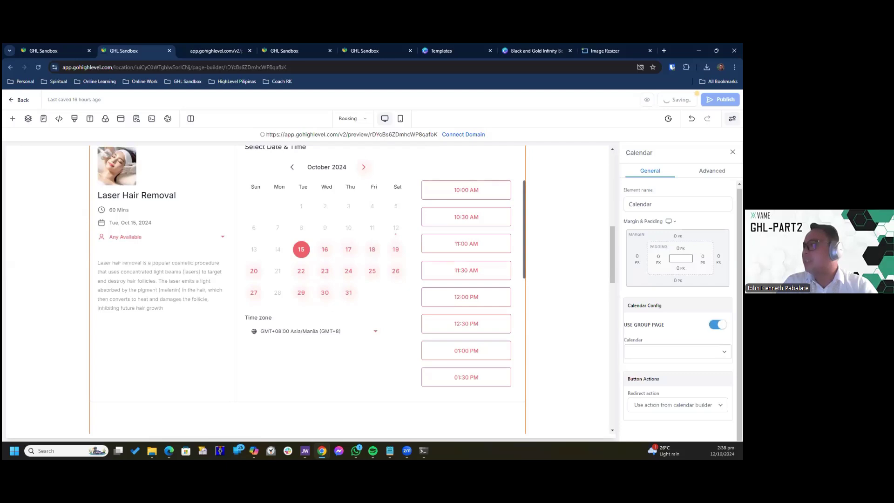
pyautogui.click(677, 351)
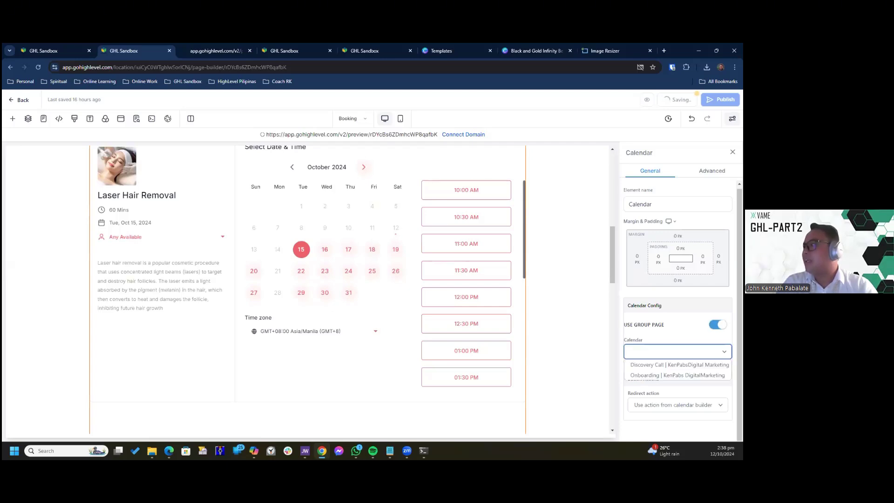
pyautogui.click(678, 351)
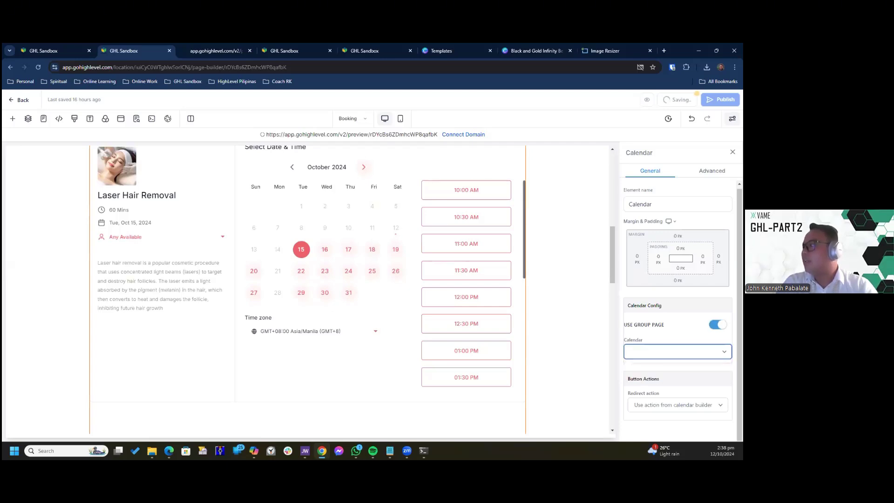
pyautogui.hotkey('ctrl', 'z')
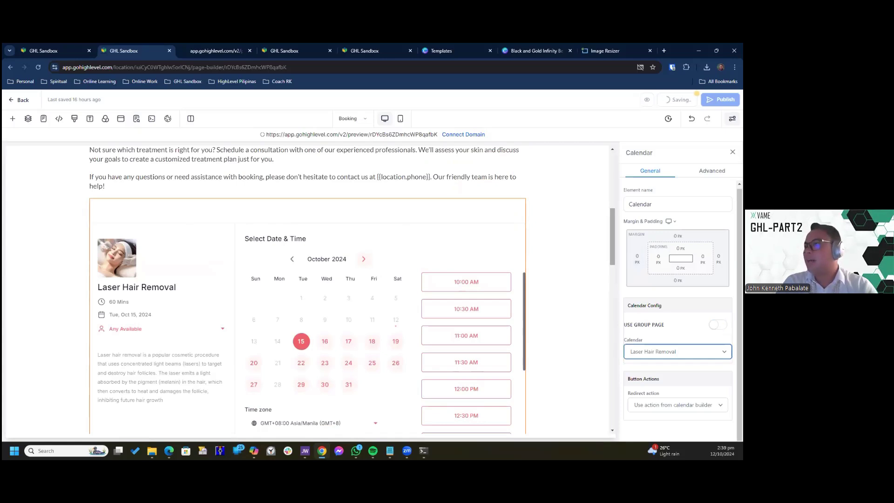
pyautogui.scroll(-4, 307, 289)
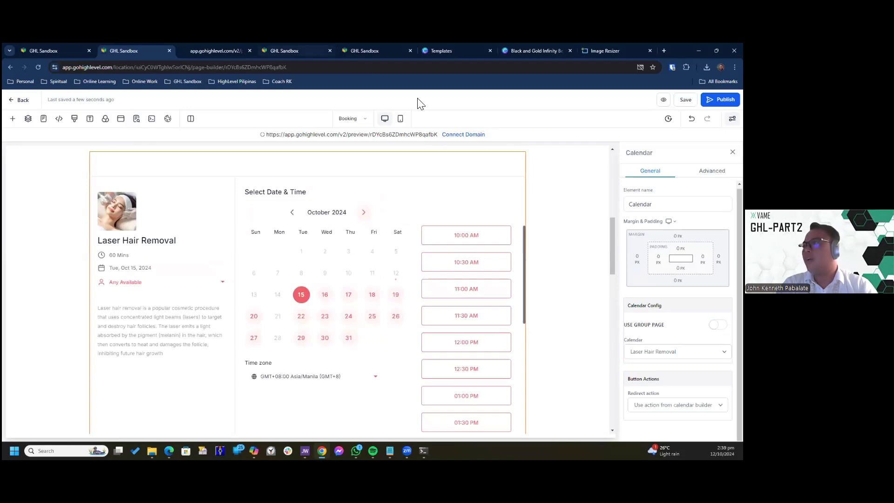
pyautogui.hotkey('ctrl', 'Tab')
pyautogui.hotkey('ctrl', 'Tab')
pyautogui.hotkey('ctrl', 'Tab')
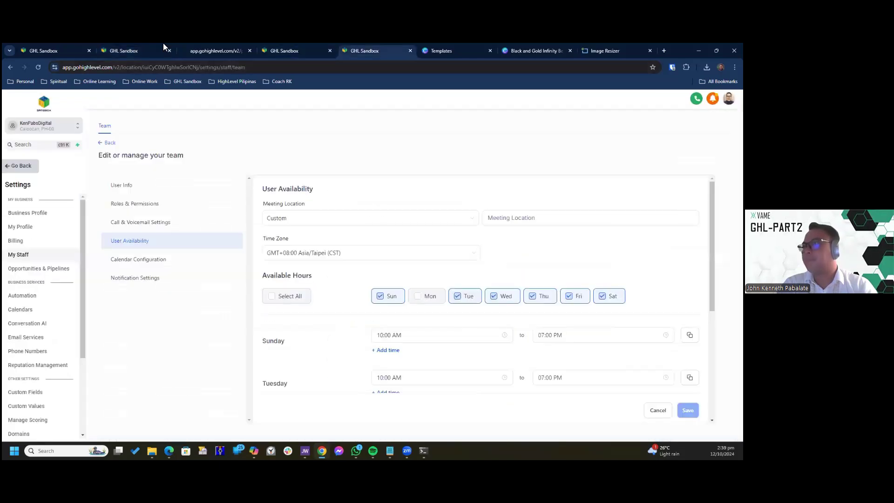
pyautogui.click(163, 43)
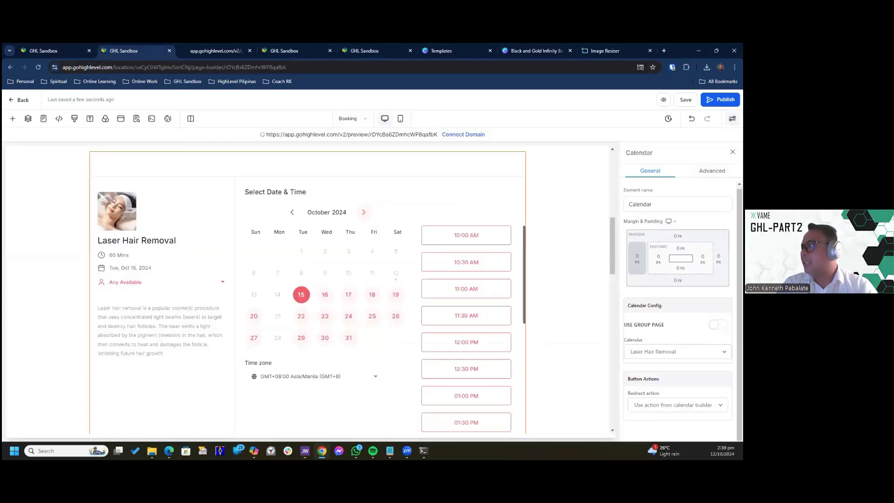
# - Enable the group page option on the Booking page's calendar element and choose the Discovery Call | KenPabsDigital Marketing calendar
pyautogui.moveTo(740, 259); pyautogui.dragTo(740, 259)
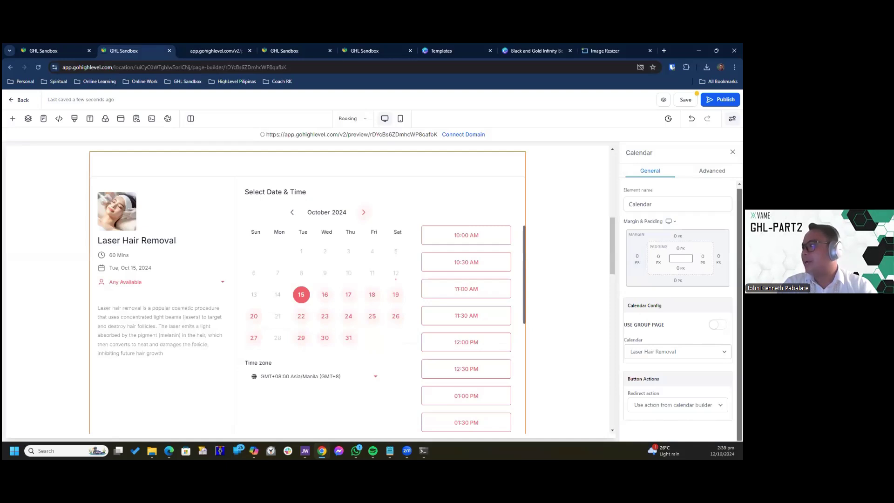
pyautogui.click(678, 352)
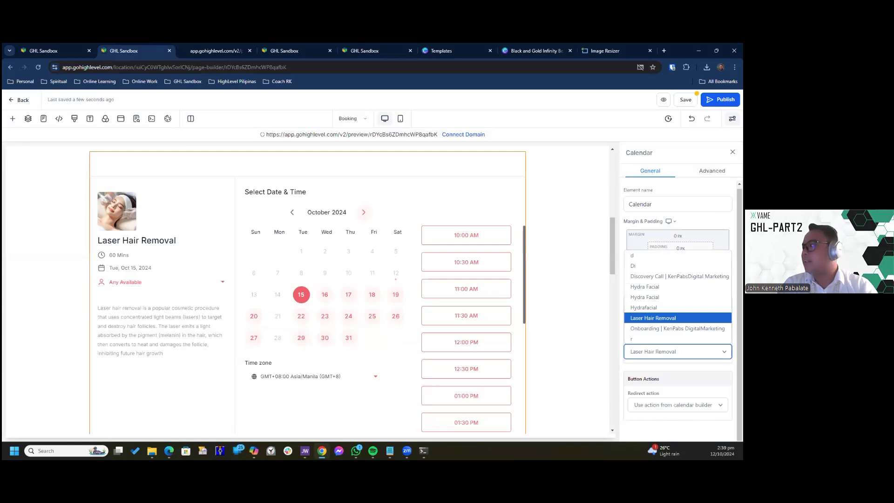
pyautogui.click(653, 318)
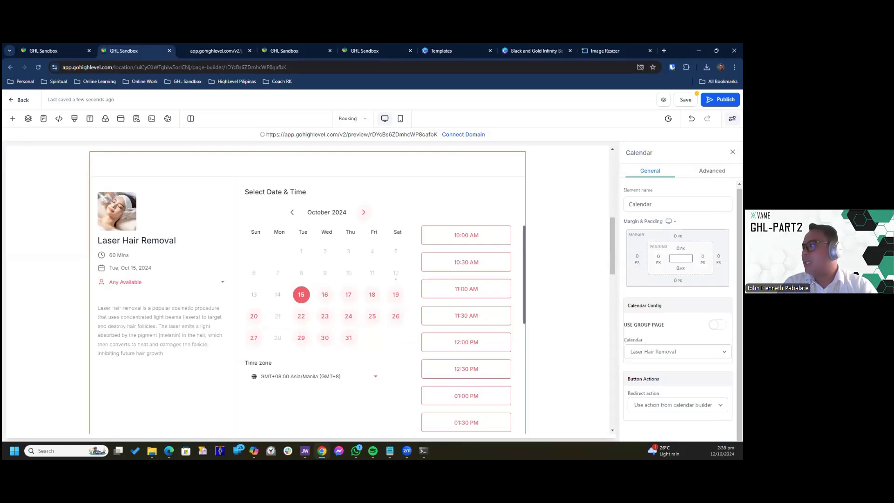
pyautogui.click(718, 324)
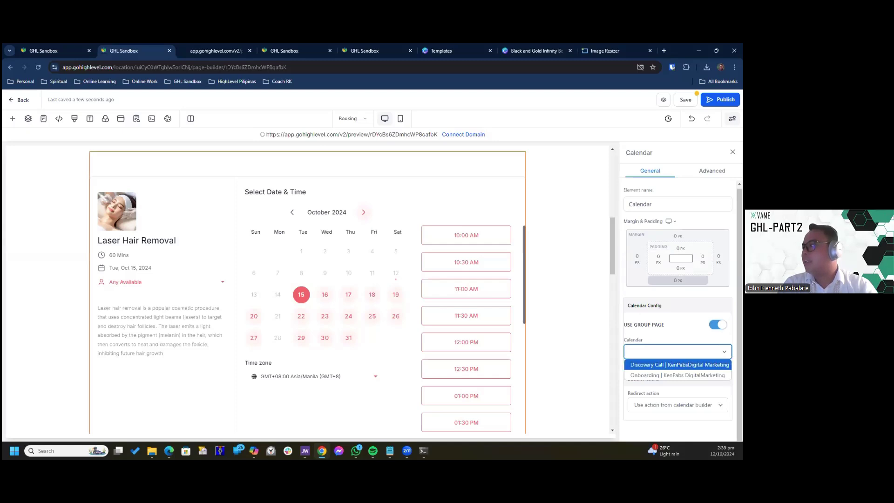
pyautogui.click(678, 280)
pyautogui.click(677, 351)
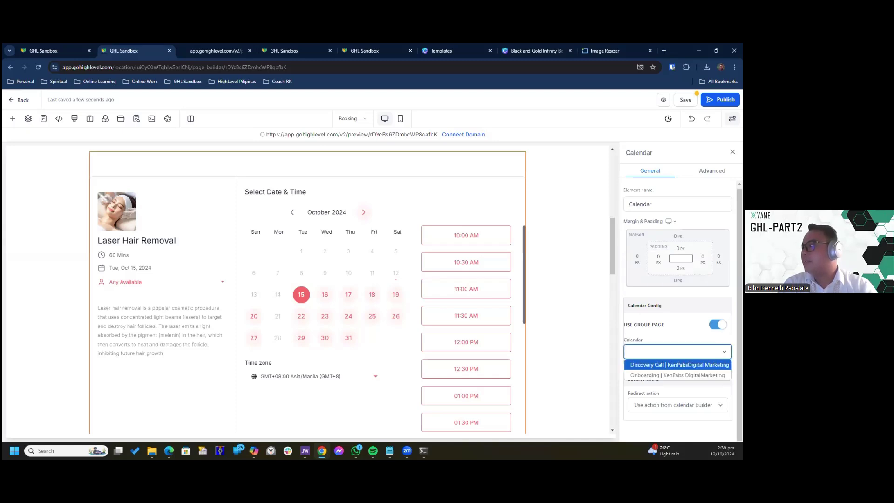
pyautogui.click(678, 365)
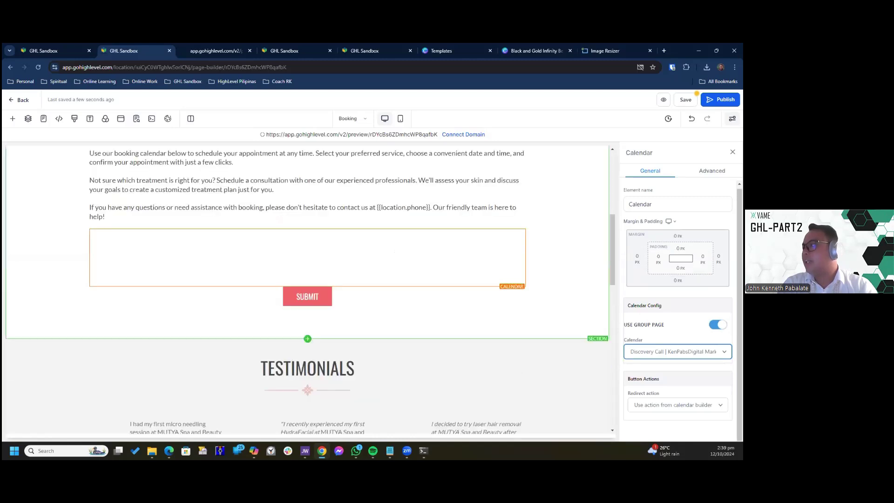
# - Turn the calendar element's group page option off and on again, and inspect the embedded group booking widget
pyautogui.click(678, 352)
pyautogui.click(718, 325)
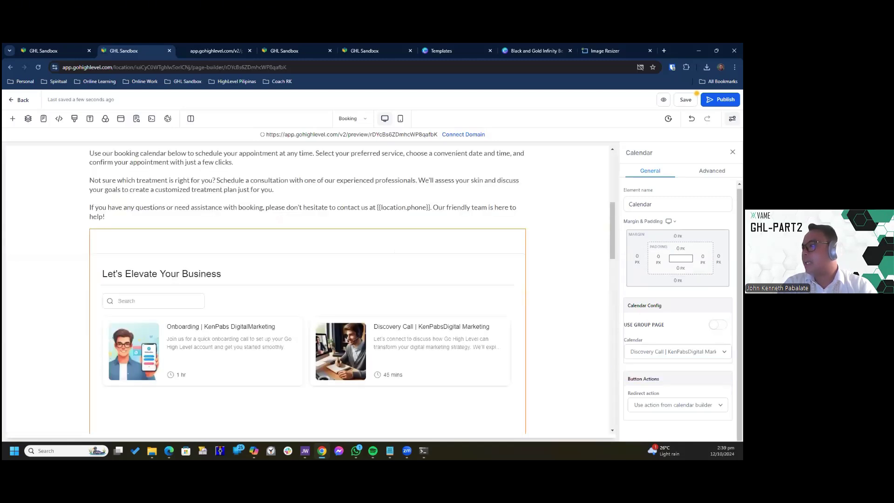
pyautogui.click(717, 324)
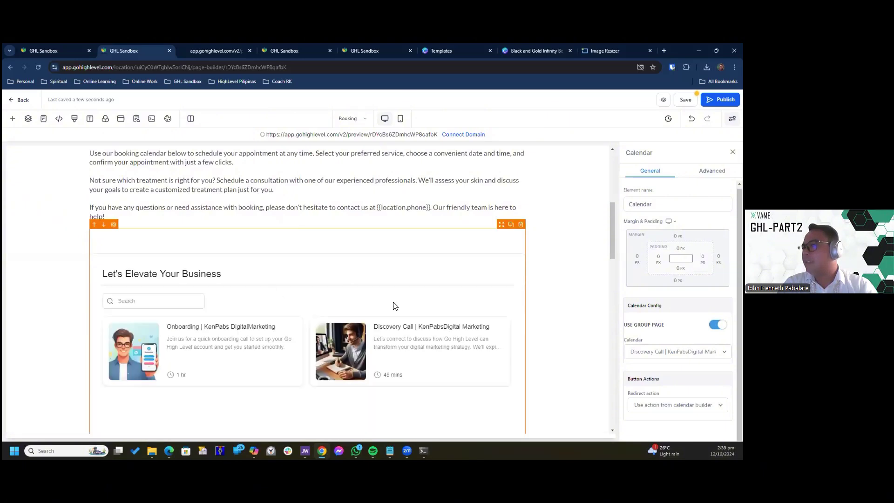
pyautogui.scroll(-2, 427, 263)
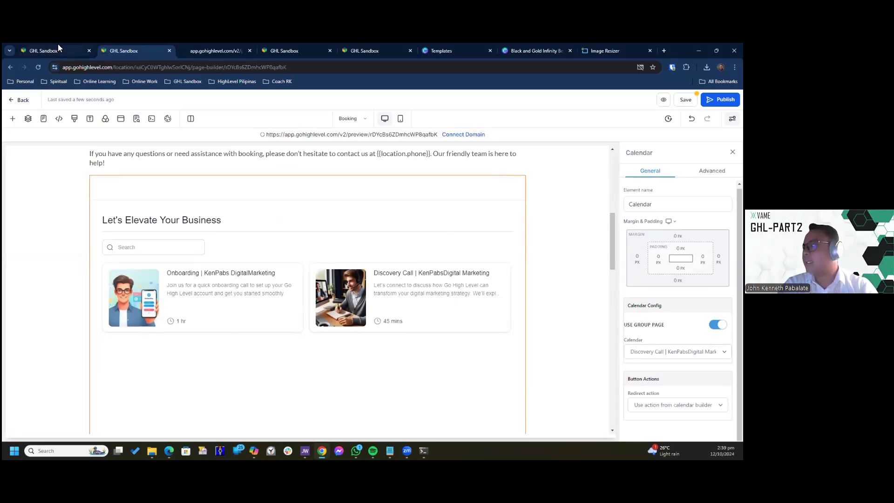
# - In the calendar settings, open the Onboarding | KenPabs DigitalMarketing calendar for editing and remove its service logo
pyautogui.hotkey('ctrl', '1')
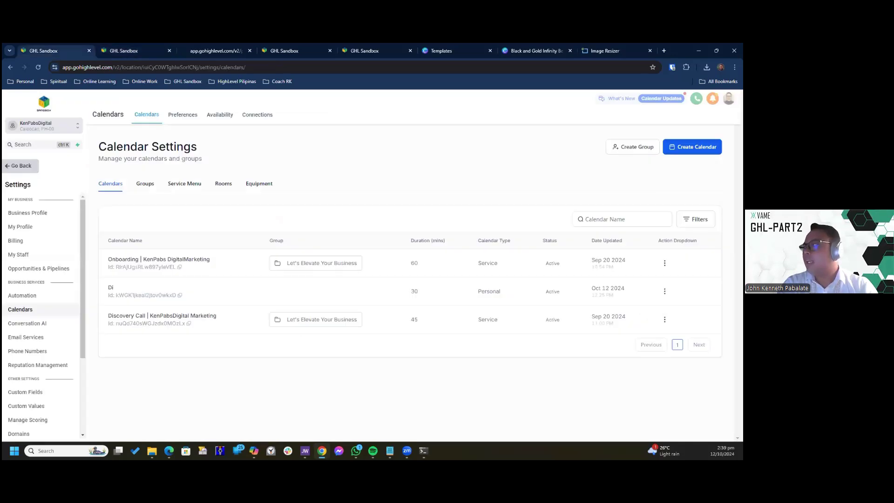
pyautogui.click(665, 263)
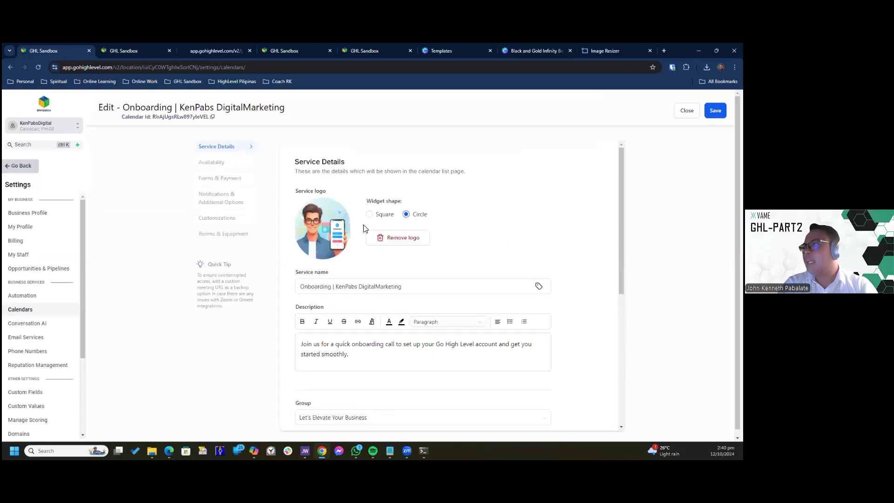
pyautogui.click(396, 239)
# - Rename the service to Laser Hair Removal
pyautogui.tripleClick(385, 287)
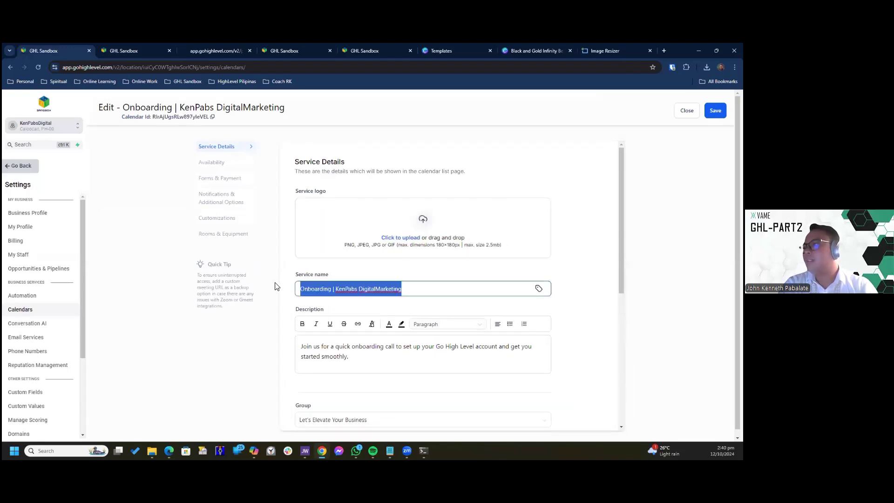
pyautogui.write('Lase')
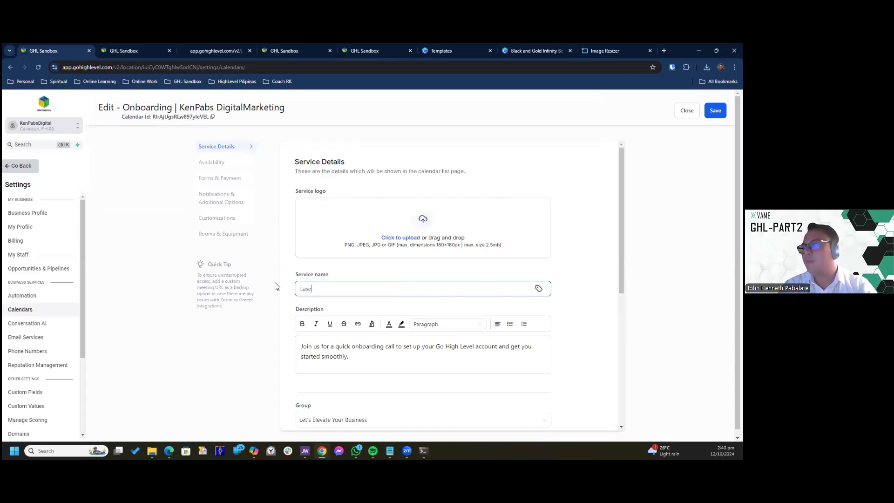
pyautogui.write('r Hari')
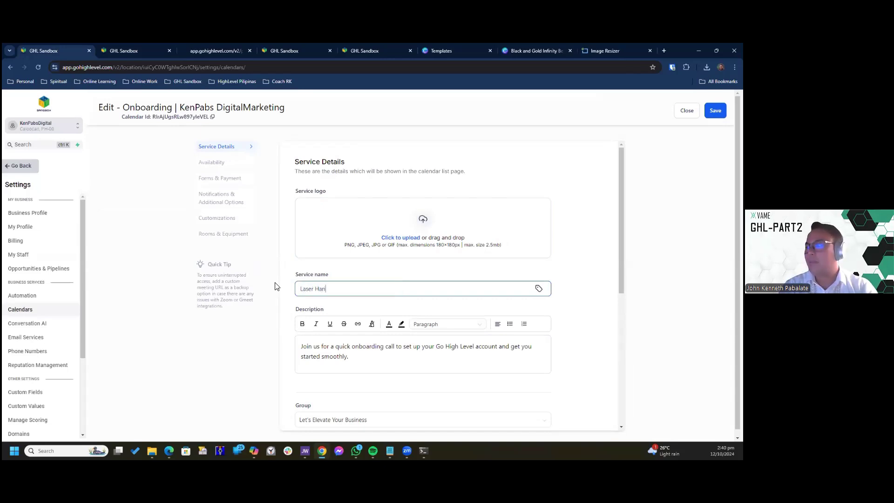
pyautogui.press('BackSpace')
pyautogui.press('BackSpace')
pyautogui.press('BackSpace')
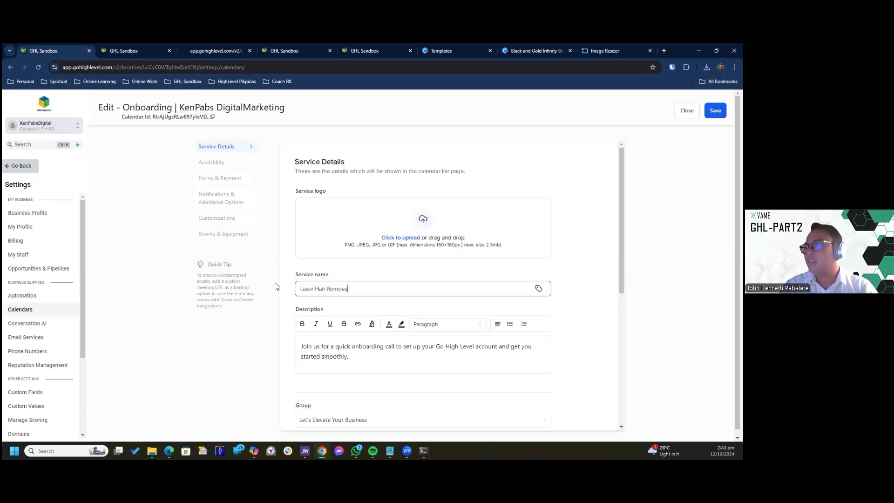
# - Upload the facial treatment photo as the Laser Hair Removal service logo
pyautogui.scroll(-2, 408, 241)
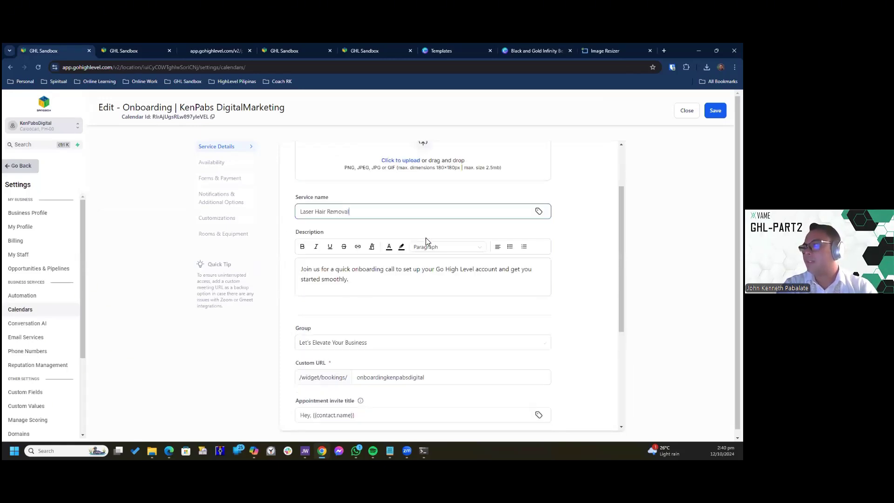
pyautogui.click(420, 162)
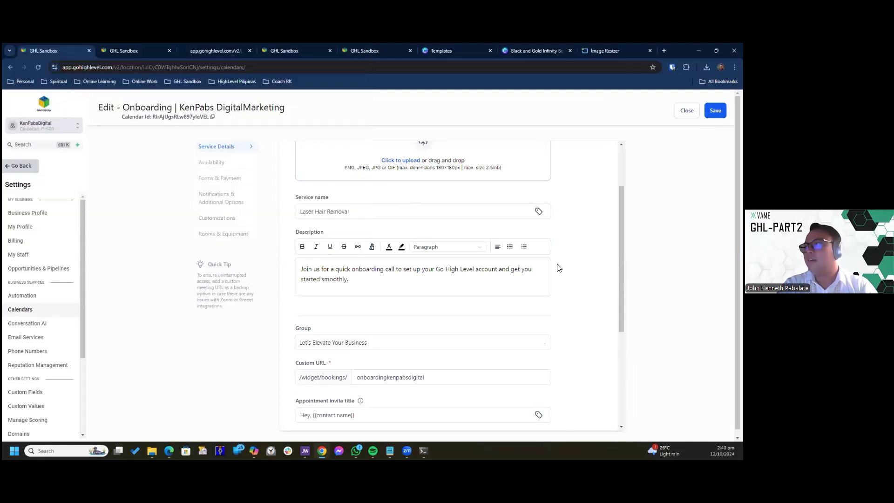
pyautogui.scroll(2, 559, 269)
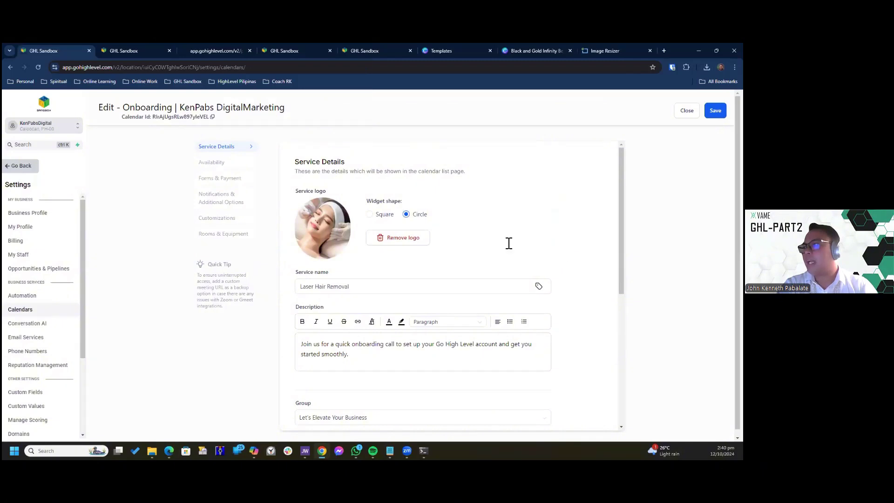
# - Upload the facial treatment photo as the service cover image in the calendar's customizations, and save the calendar
pyautogui.scroll(-1, 509, 244)
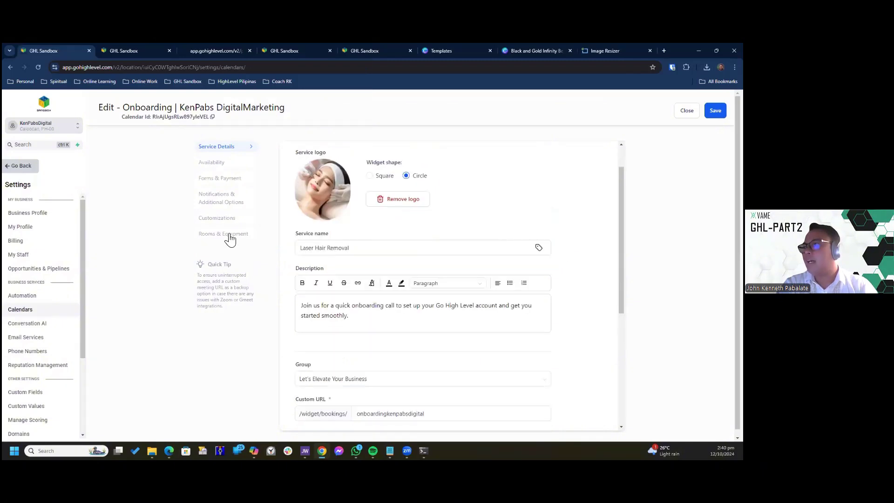
pyautogui.click(229, 226)
pyautogui.click(395, 215)
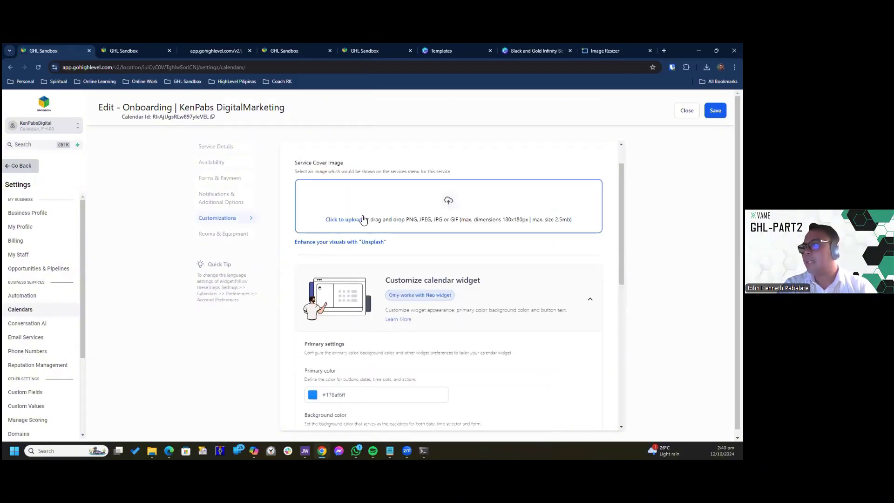
pyautogui.click(448, 200)
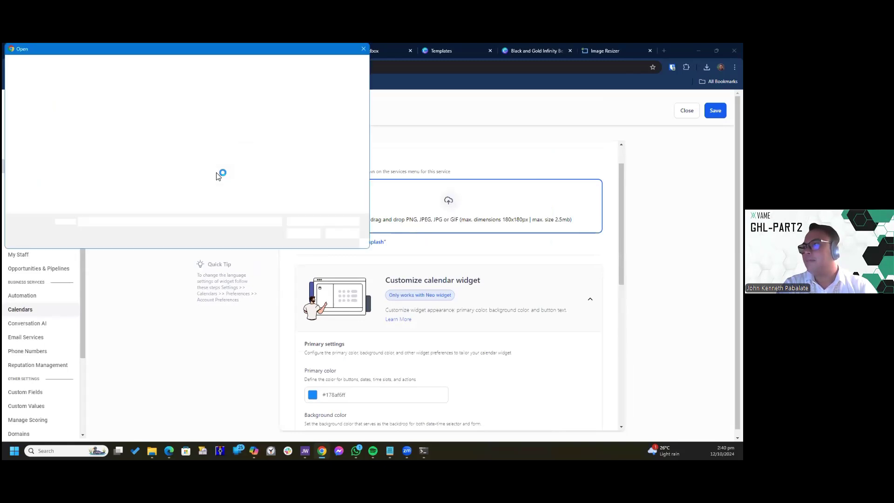
pyautogui.doubleClick(126, 148)
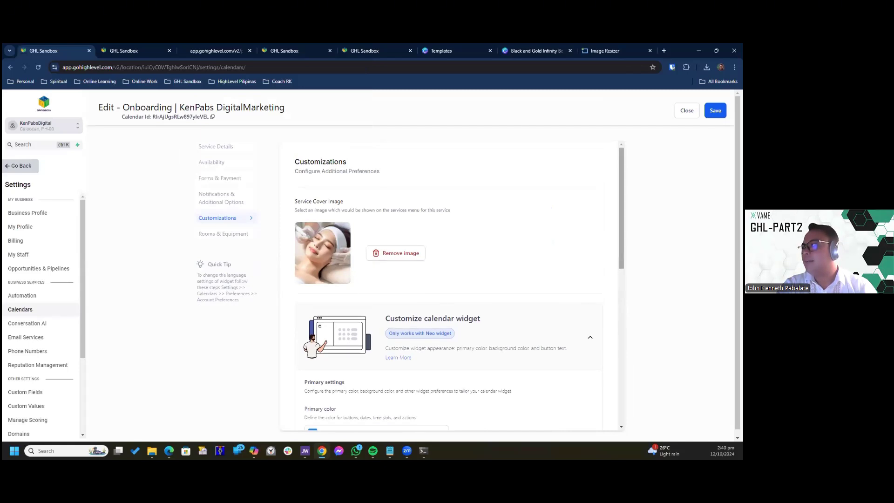
pyautogui.moveTo(621, 209)
pyautogui.mouseDown()
pyautogui.moveTo(622, 268)
pyautogui.moveTo(621, 208)
pyautogui.mouseUp()
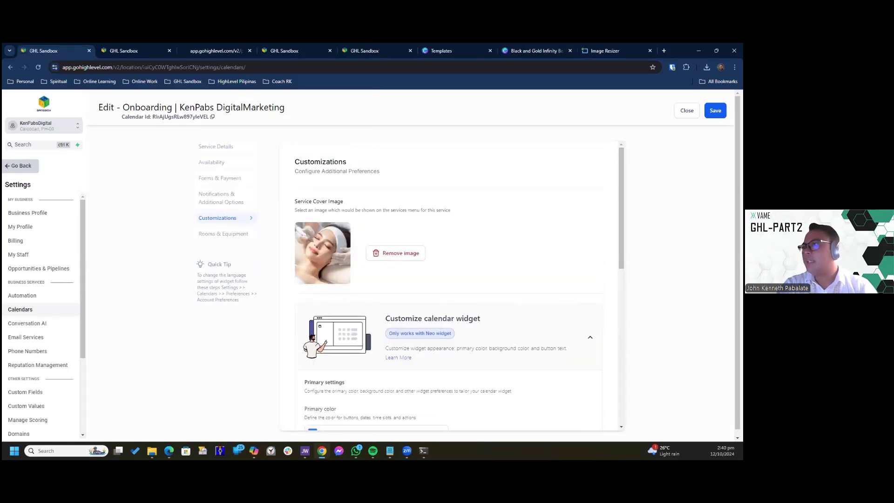
pyautogui.click(237, 149)
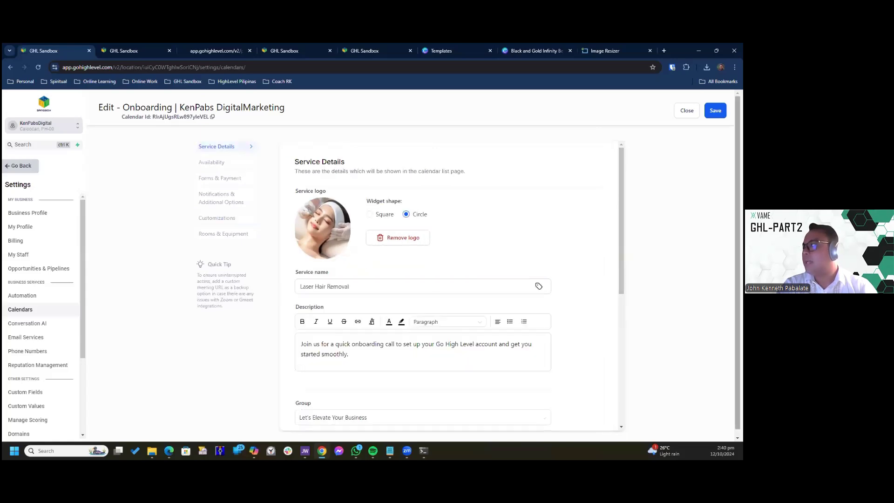
pyautogui.click(715, 110)
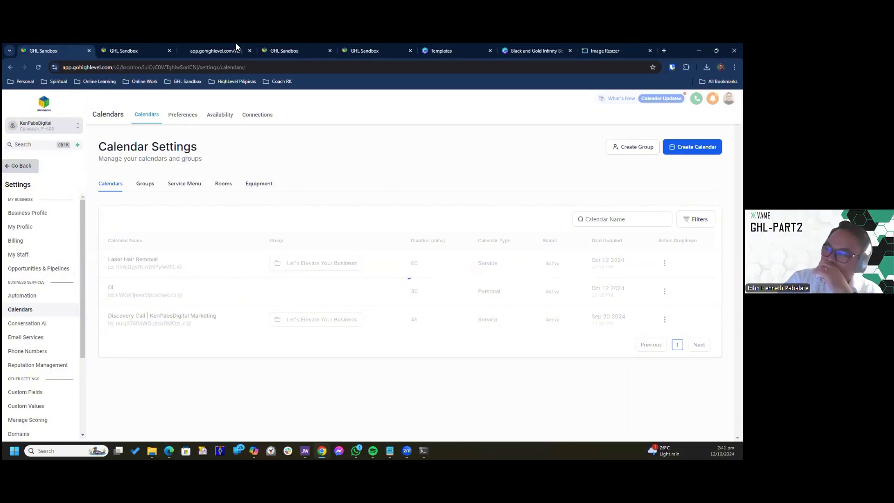
pyautogui.click(361, 52)
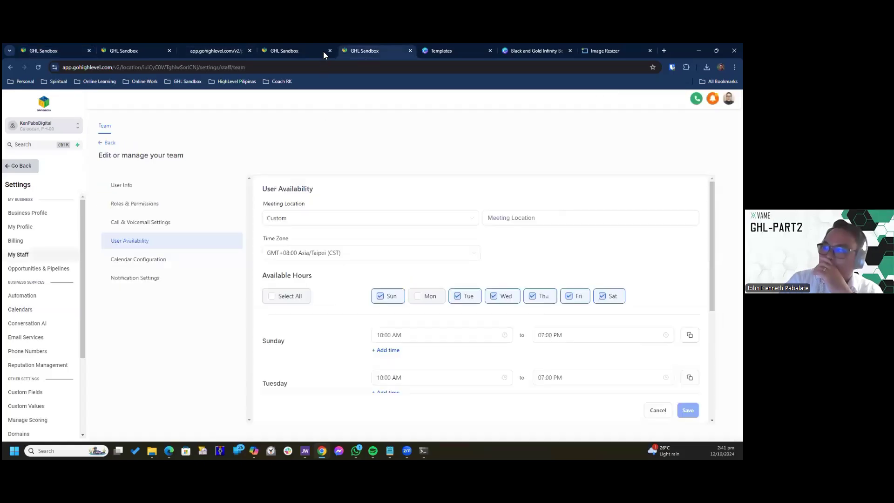
pyautogui.click(294, 51)
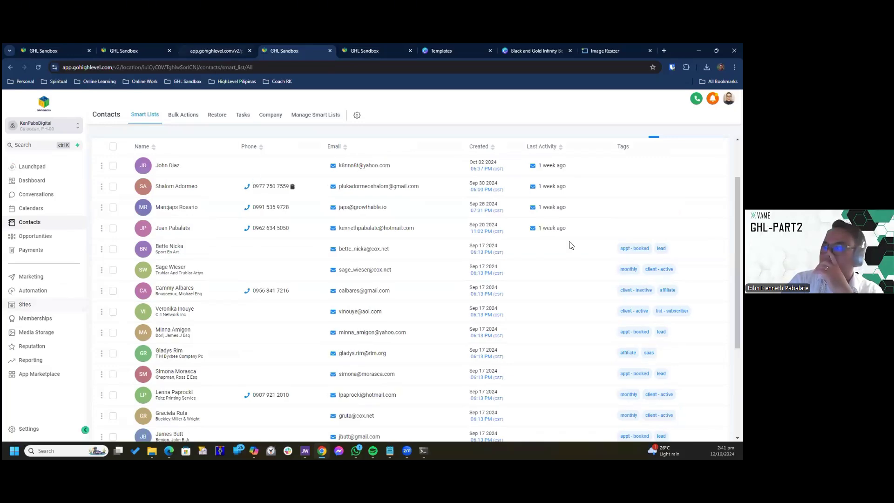
pyautogui.hotkey('ctrl', 'shift', 'Tab')
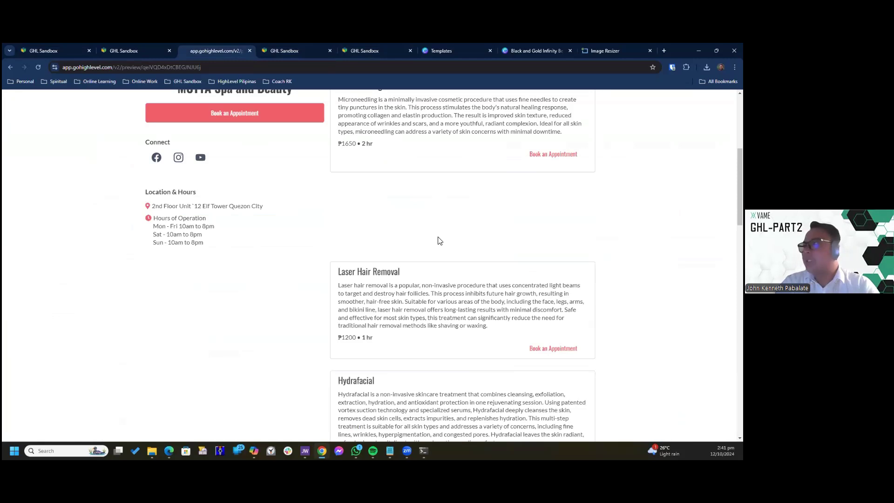
pyautogui.scroll(2, 419, 205)
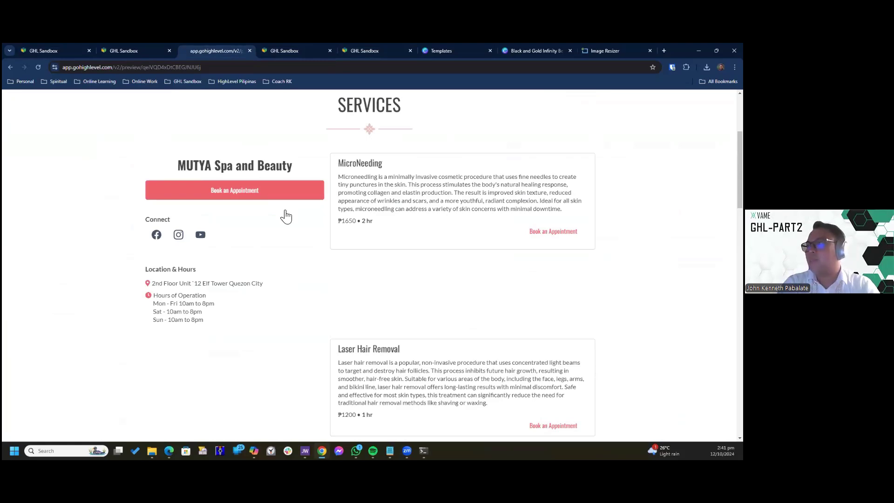
pyautogui.click(150, 50)
pyautogui.click(244, 50)
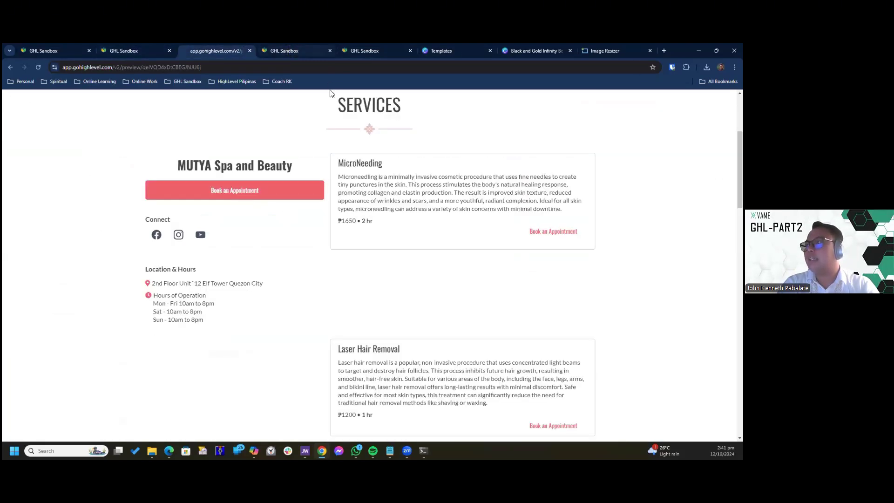
pyautogui.click(298, 51)
pyautogui.click(372, 50)
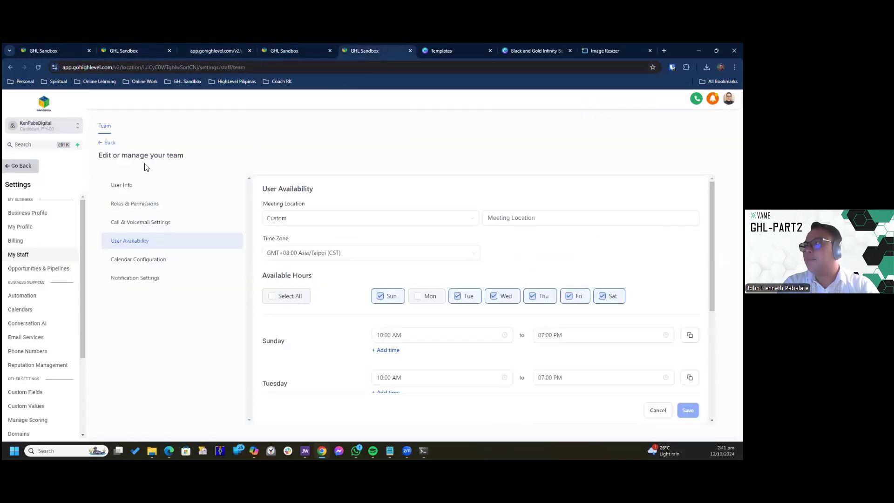
# - In the calendar settings, copy the permanent link of the Let's Elevate Your Business calendar group
pyautogui.click(46, 50)
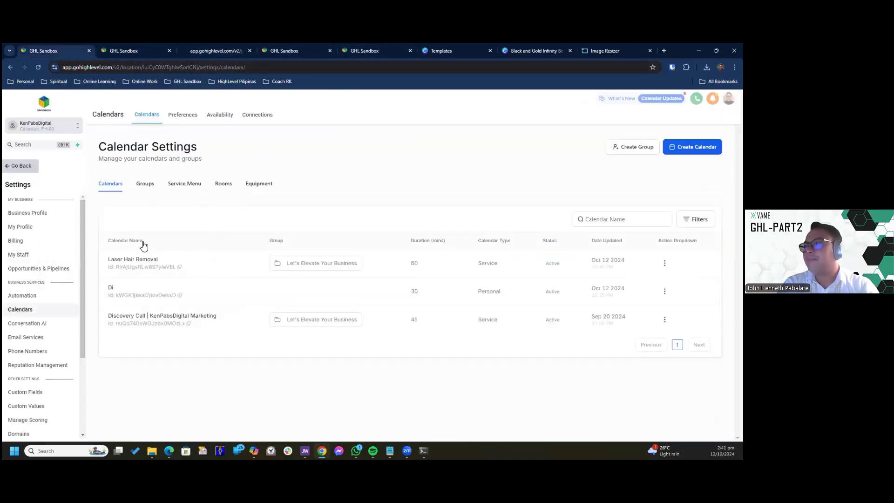
pyautogui.click(145, 184)
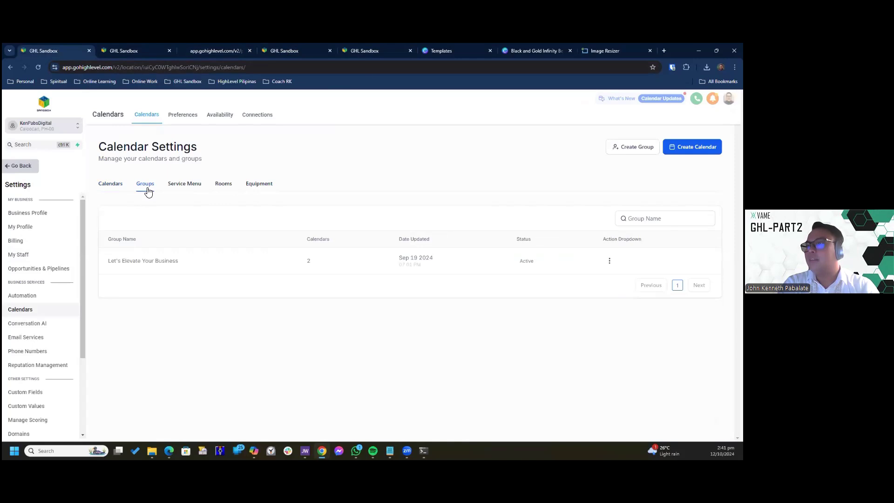
pyautogui.click(174, 187)
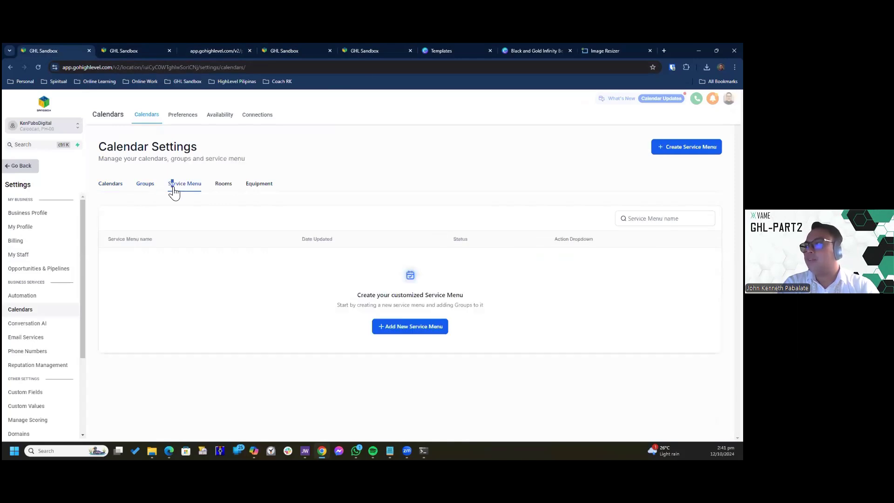
pyautogui.click(221, 188)
pyautogui.click(181, 187)
pyautogui.click(149, 186)
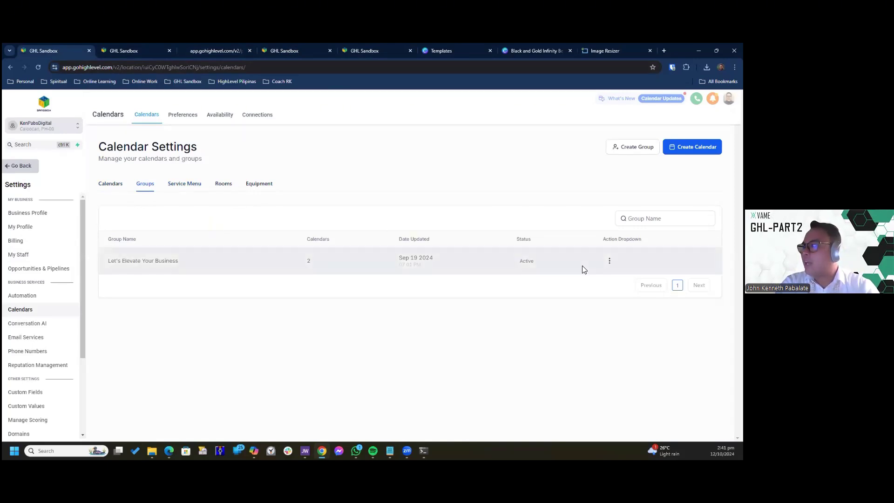
pyautogui.click(610, 260)
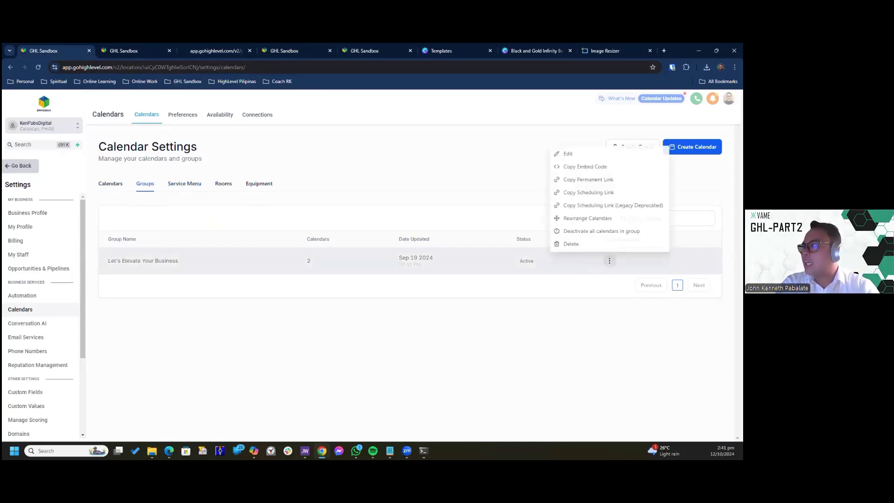
pyautogui.click(604, 182)
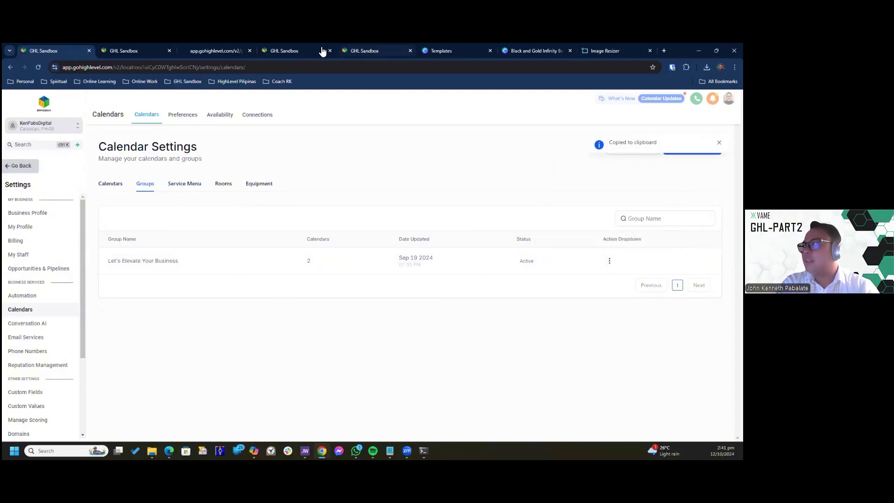
# - Leave the calendar settings and open the list of websites under Sites
pyautogui.click(211, 52)
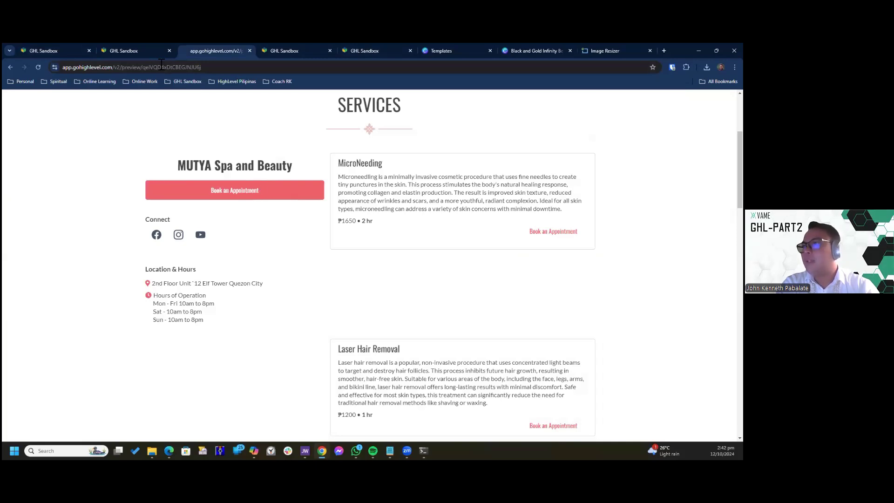
pyautogui.click(135, 50)
pyautogui.click(39, 50)
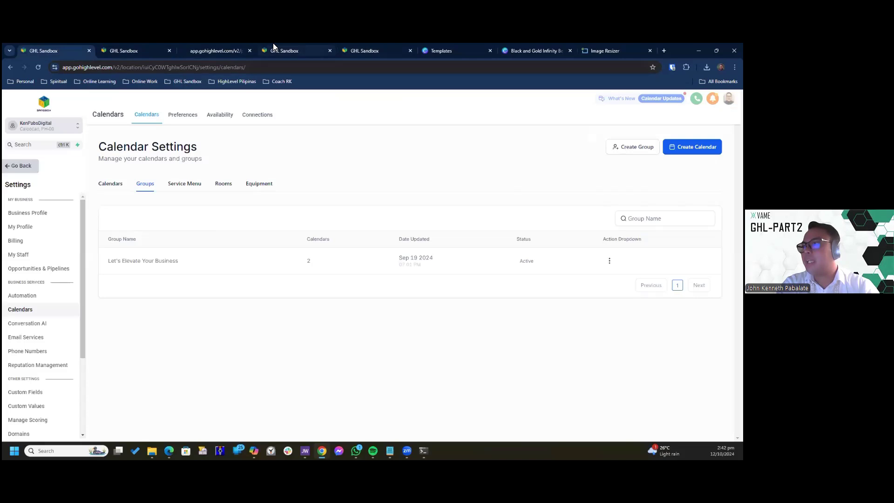
pyautogui.click(22, 168)
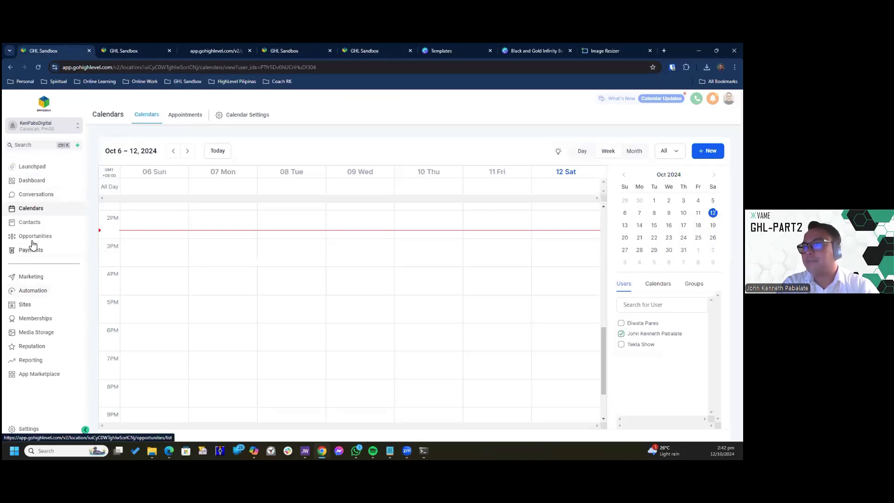
pyautogui.click(48, 305)
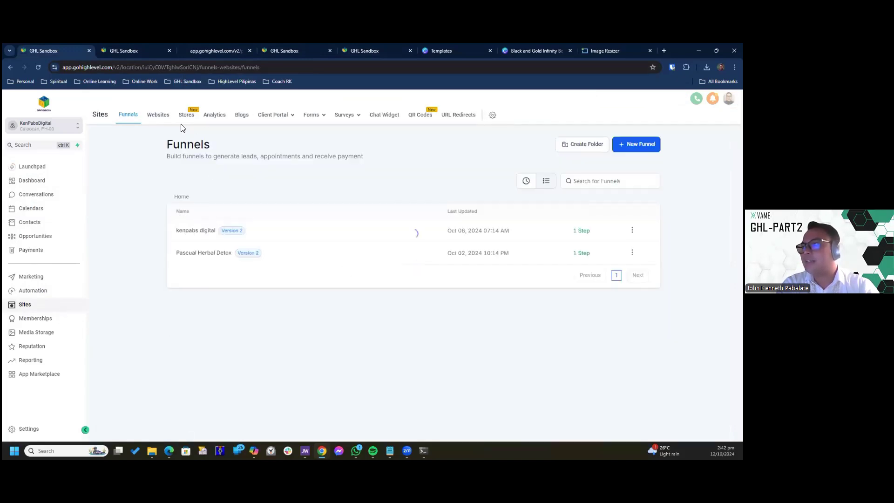
pyautogui.click(162, 116)
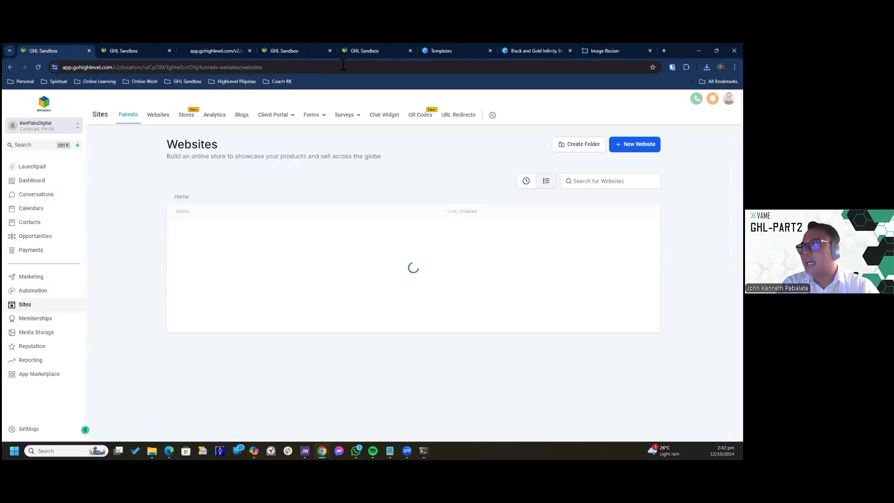
# - Open the Med Spa Sample website and start editing its Services page
pyautogui.click(305, 55)
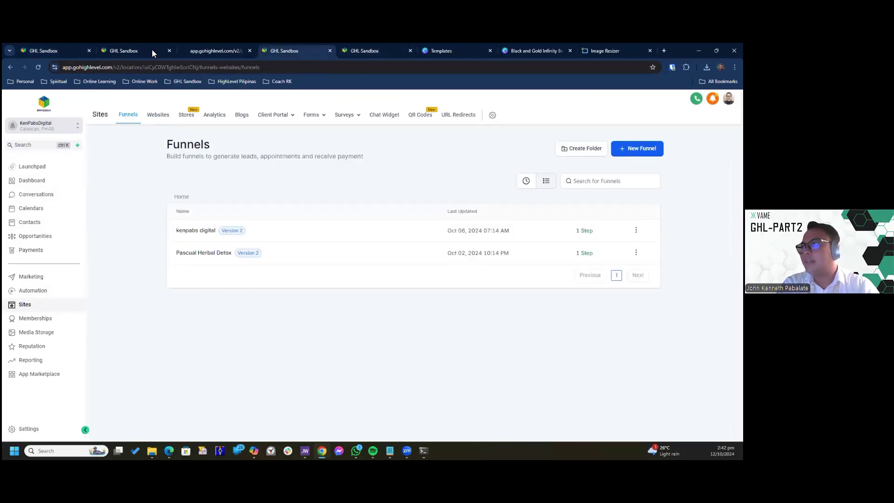
pyautogui.click(201, 50)
pyautogui.hotkey('ctrl', '1')
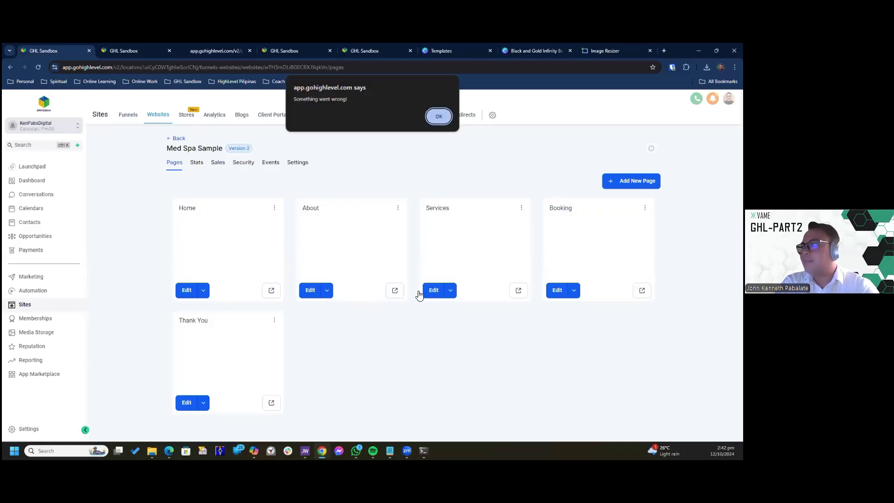
pyautogui.press('Return')
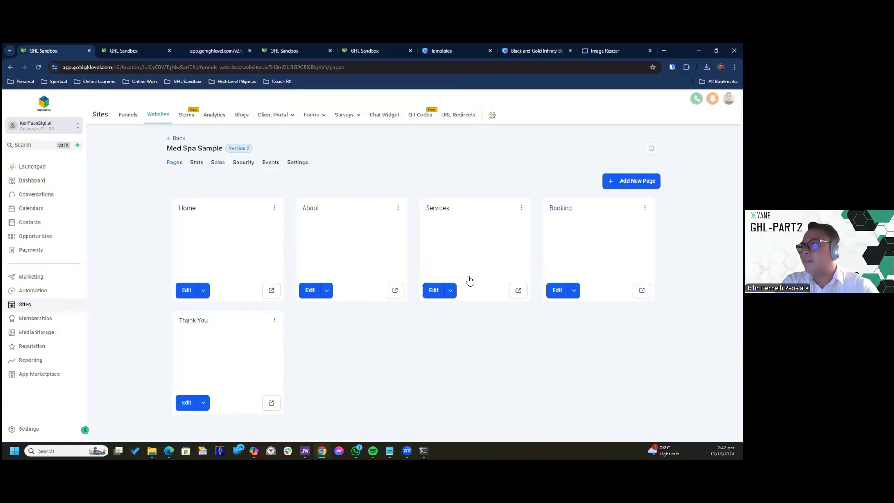
pyautogui.press('Return')
pyautogui.click(443, 290)
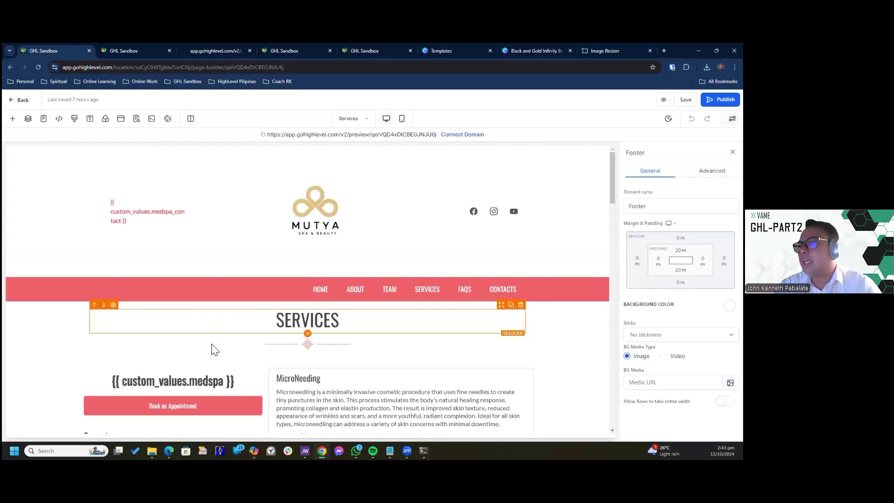
# - Link the Book an Appointment button below the med spa name to a Website URL using the copied calendar group link, and save the page
pyautogui.scroll(-3, 189, 290)
pyautogui.click(189, 292)
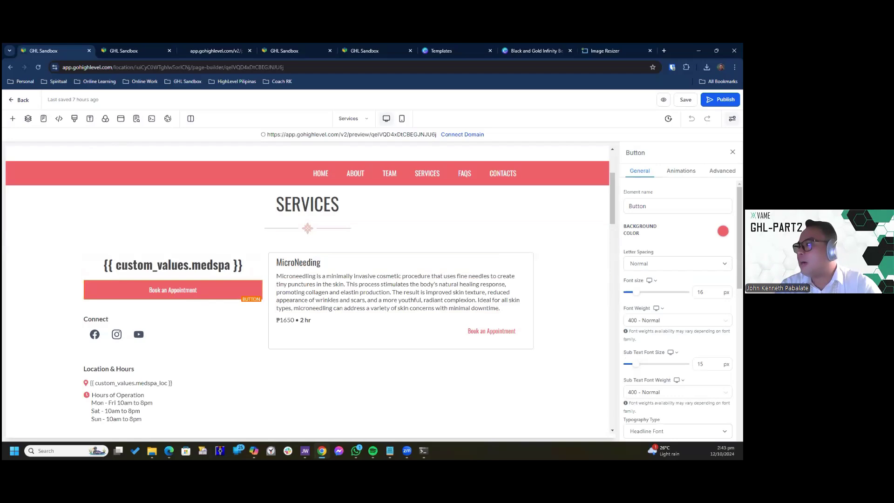
pyautogui.scroll(-5, 680, 308)
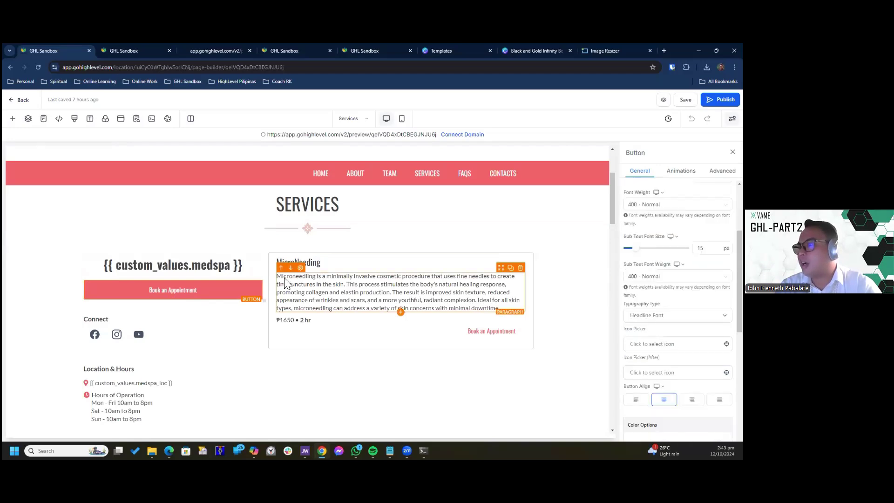
pyautogui.scroll(-5, 678, 302)
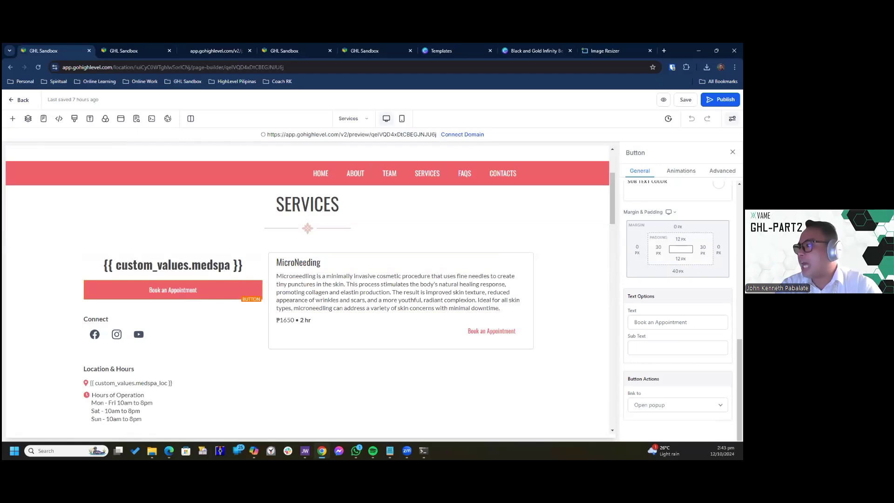
pyautogui.click(678, 405)
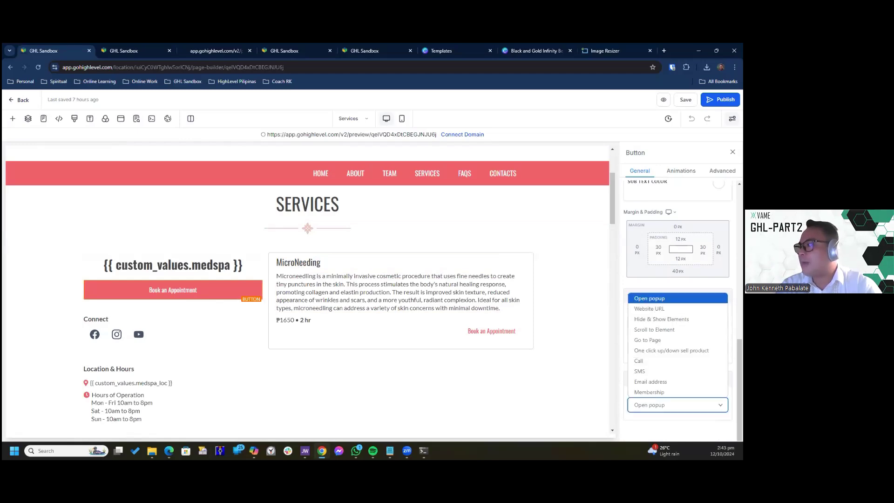
pyautogui.click(649, 309)
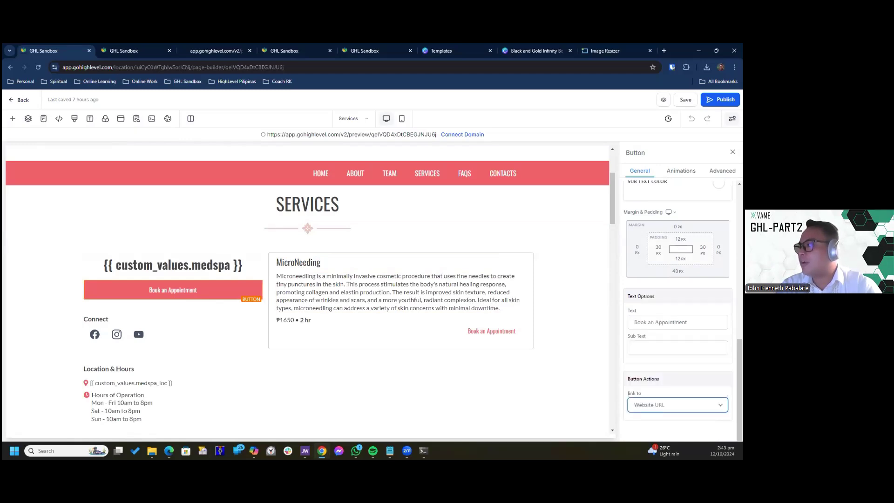
pyautogui.scroll(-1, 678, 303)
pyautogui.click(678, 386)
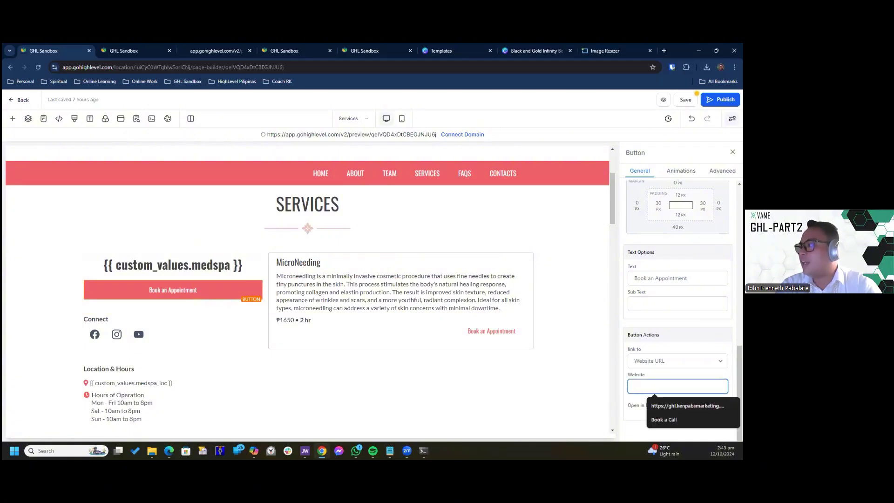
pyautogui.hotkey('ctrl', 'v')
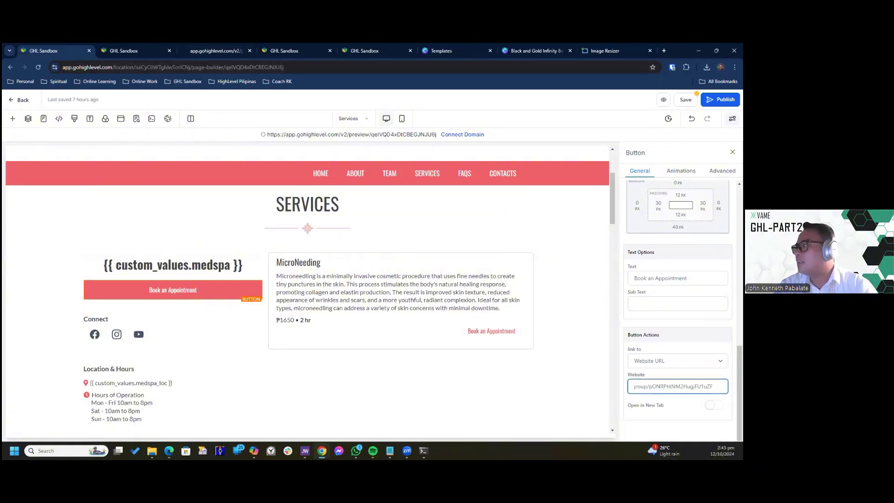
pyautogui.click(680, 428)
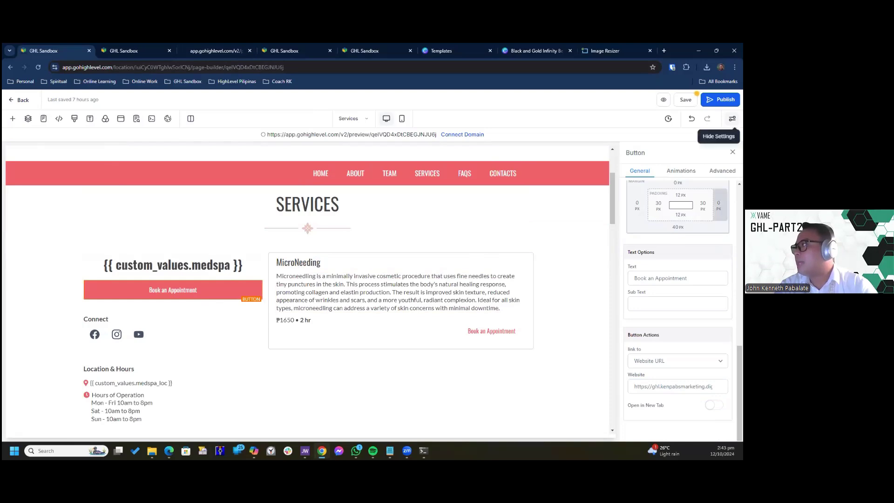
pyautogui.click(732, 118)
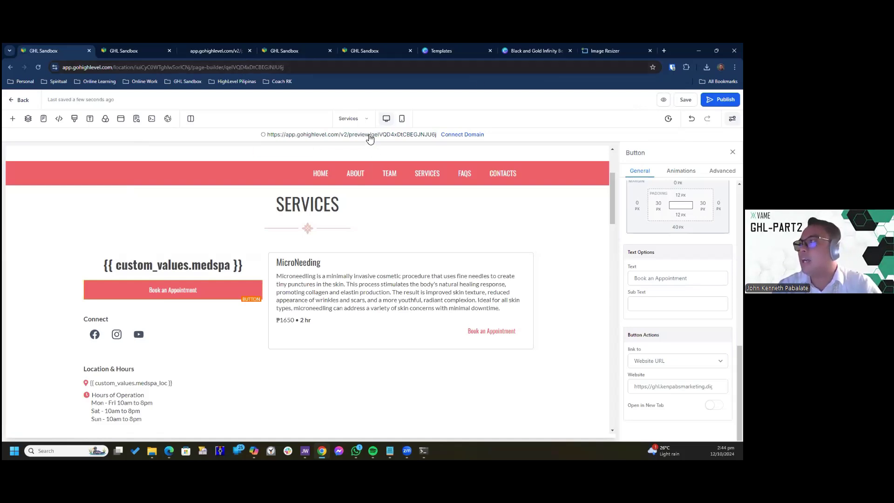
# - Copy the link address of the Services page preview
pyautogui.rightClick(420, 136)
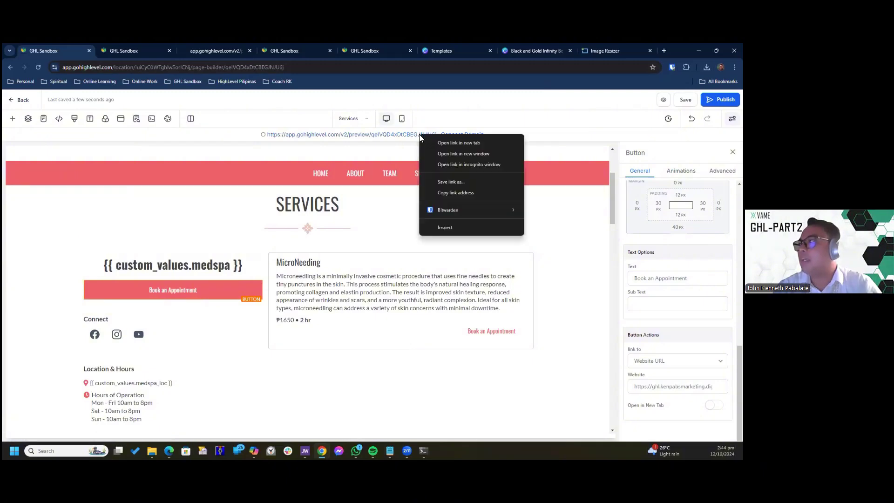
pyautogui.click(452, 190)
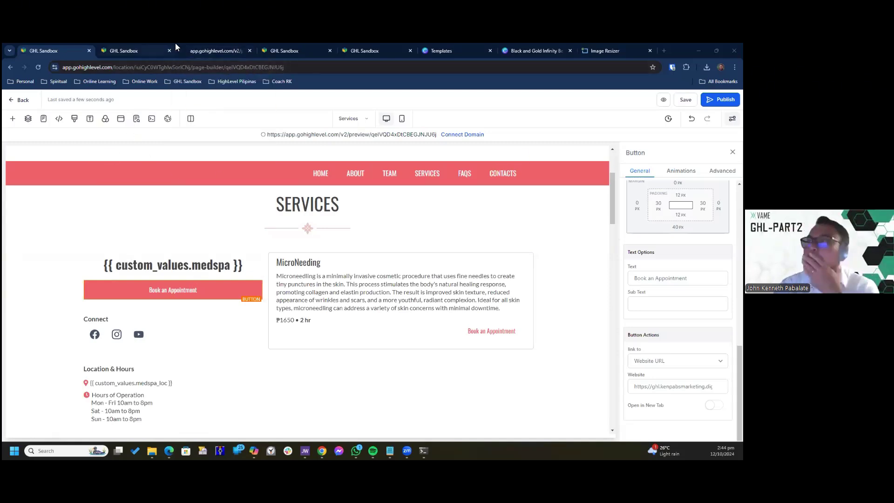
pyautogui.click(212, 49)
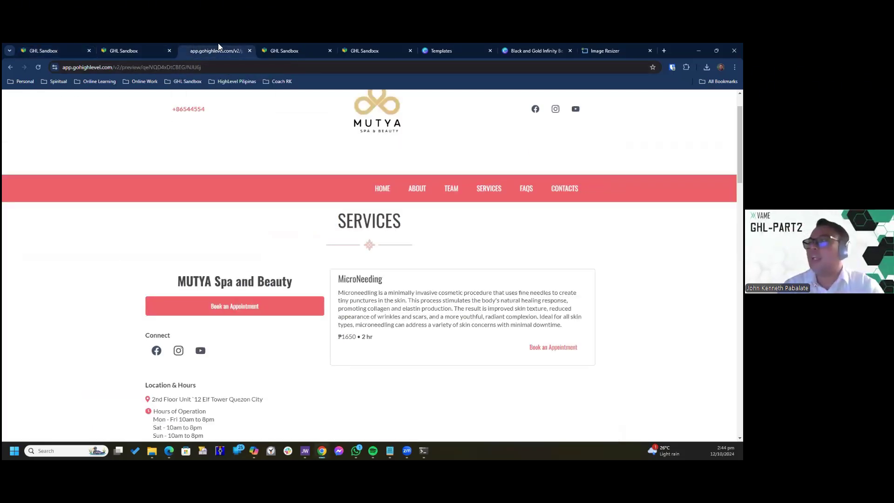
pyautogui.click(163, 48)
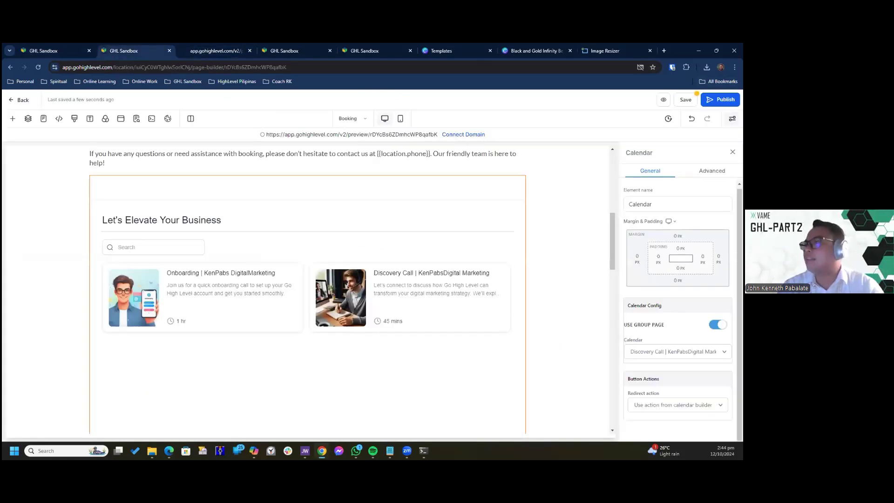
pyautogui.click(51, 50)
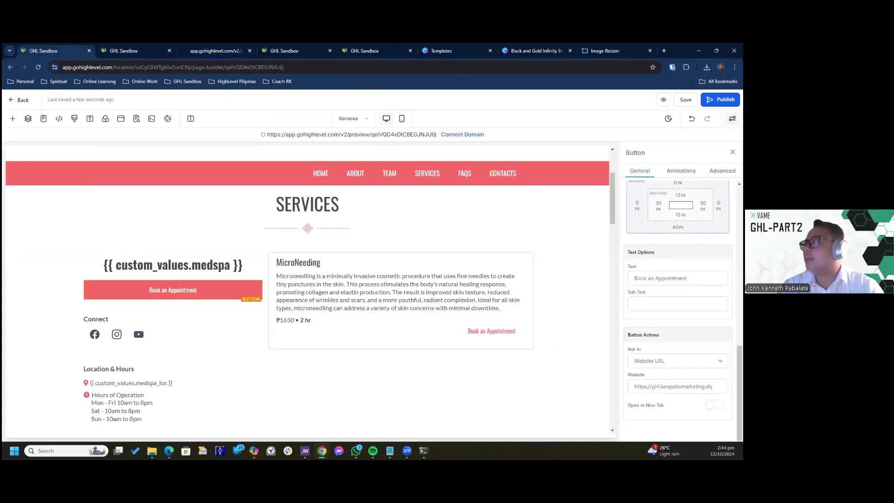
# - Preview the Services page and follow its Book an Appointment button to test the calendar group link
pyautogui.click(664, 100)
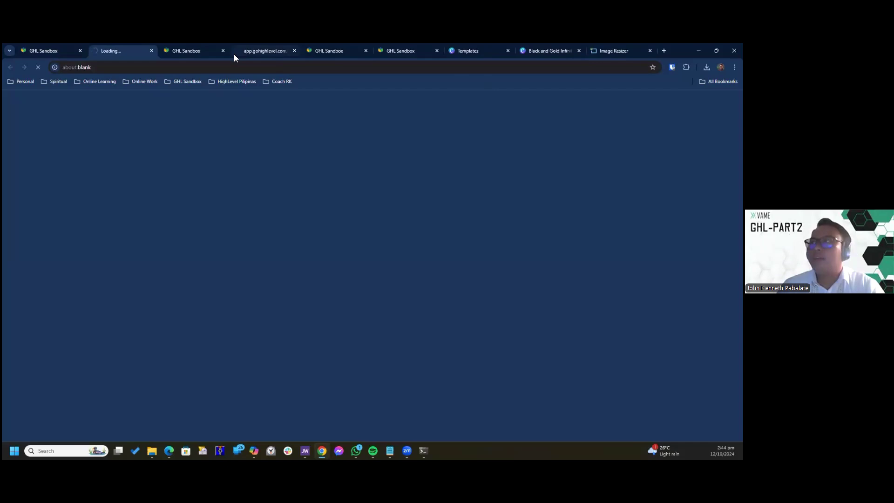
pyautogui.click(274, 49)
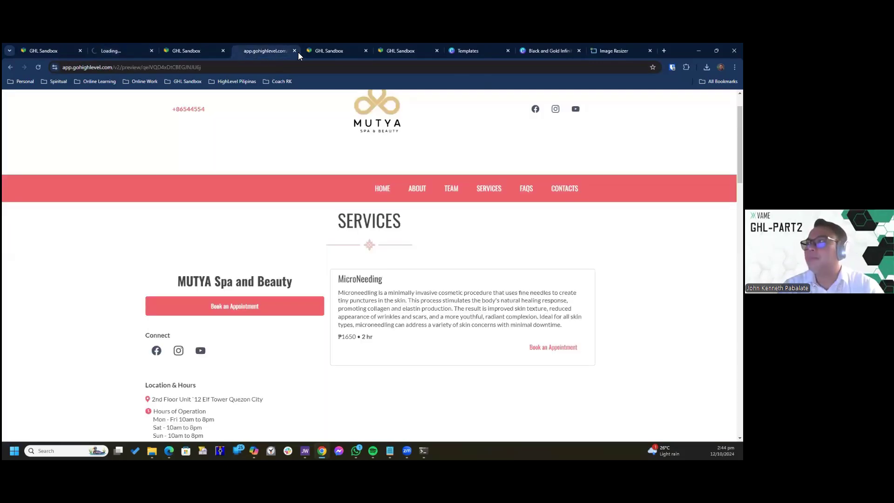
pyautogui.click(121, 53)
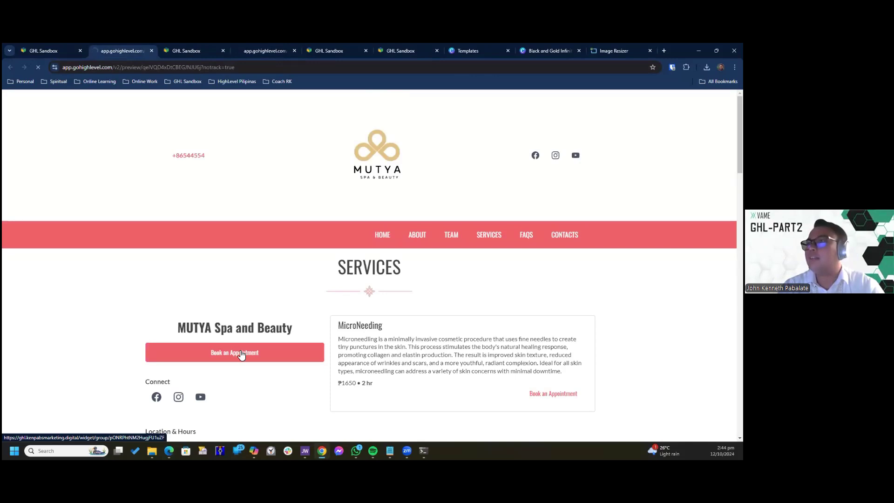
pyautogui.click(241, 352)
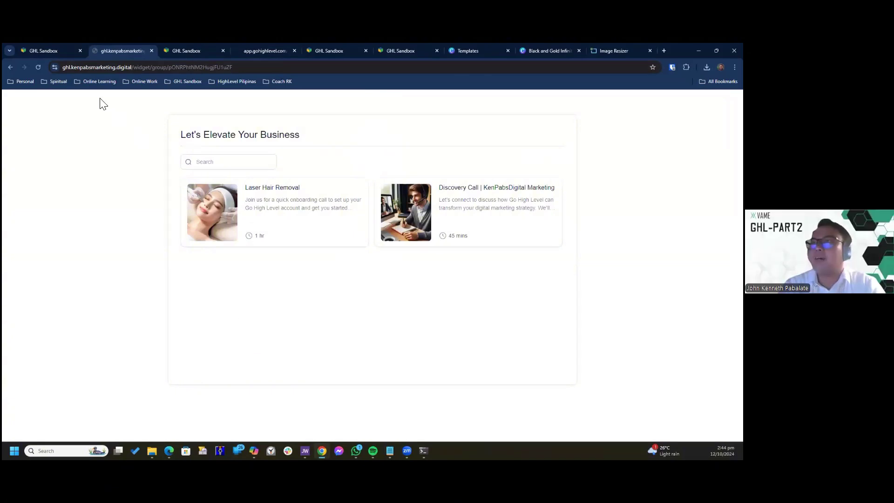
pyautogui.click(57, 51)
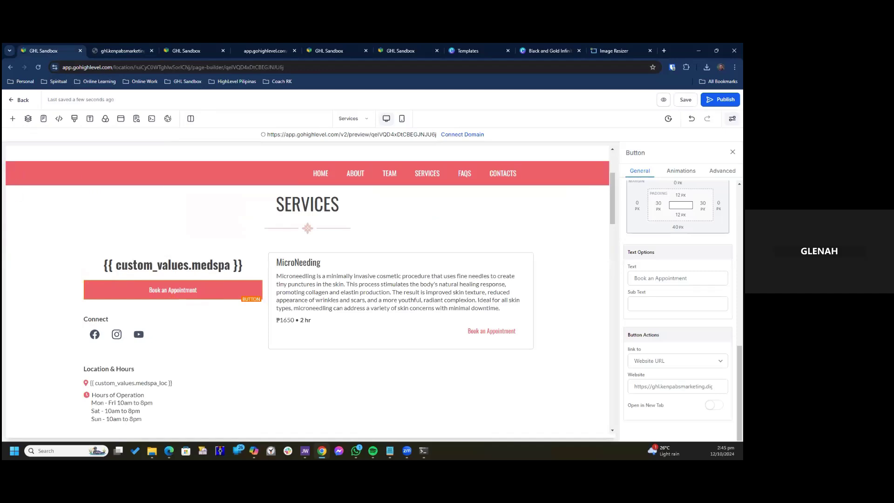
# - On the calendar group page, open the Laser Hair Removal service to check its booking dates and times, and return to the Services page editor
pyautogui.click(131, 50)
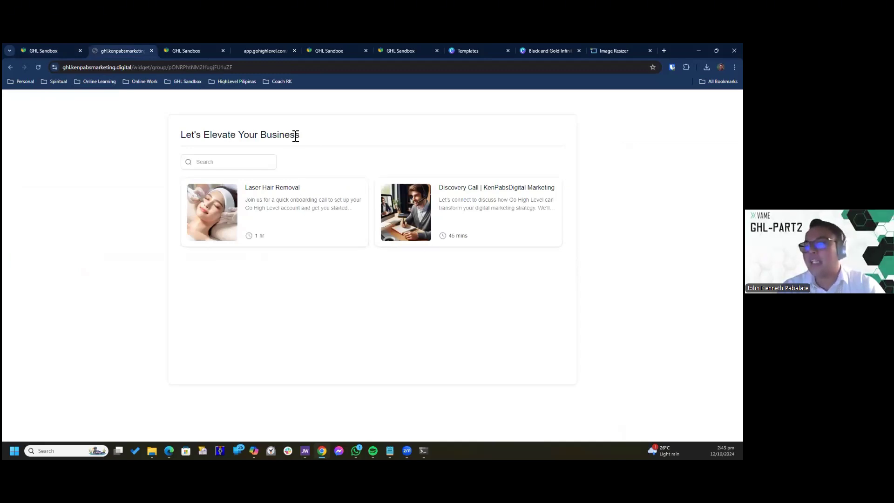
pyautogui.moveTo(295, 135)
pyautogui.mouseDown()
pyautogui.moveTo(182, 135)
pyautogui.moveTo(309, 136)
pyautogui.mouseUp()
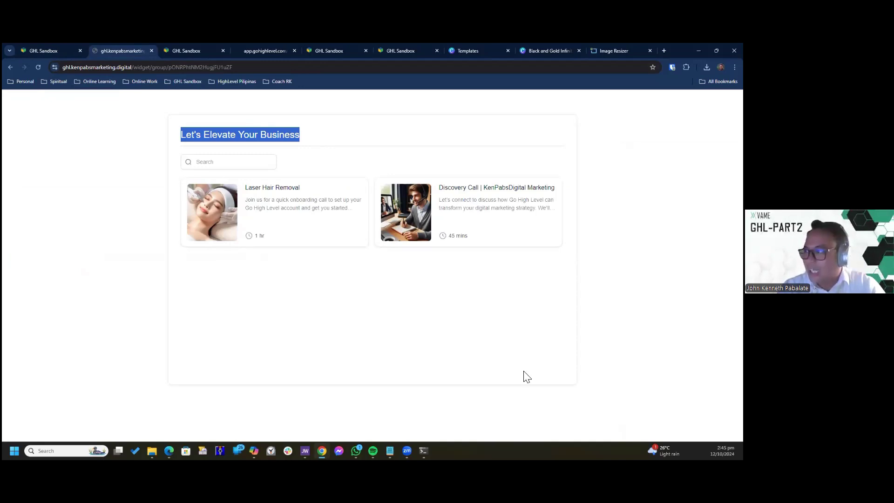
pyautogui.click(296, 215)
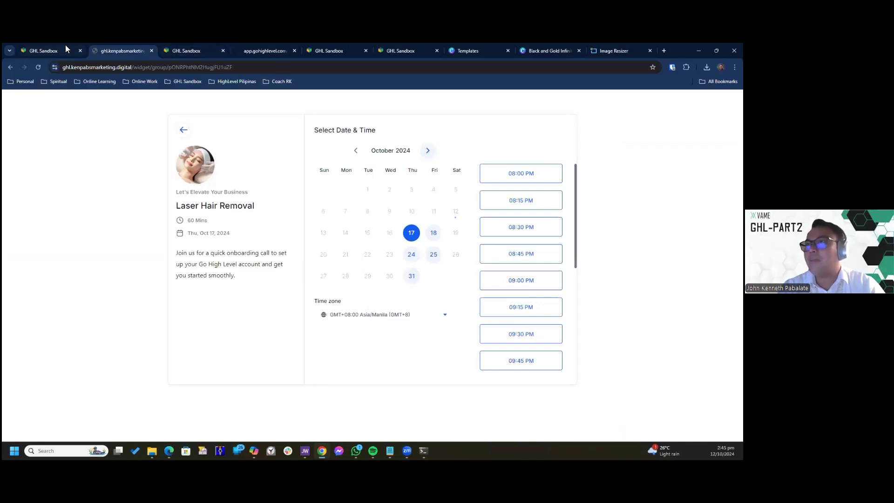
pyautogui.click(206, 51)
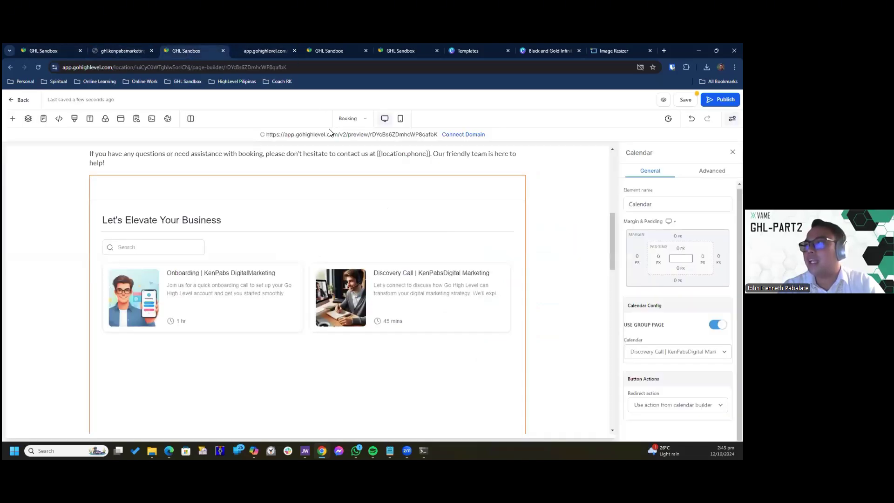
pyautogui.click(257, 48)
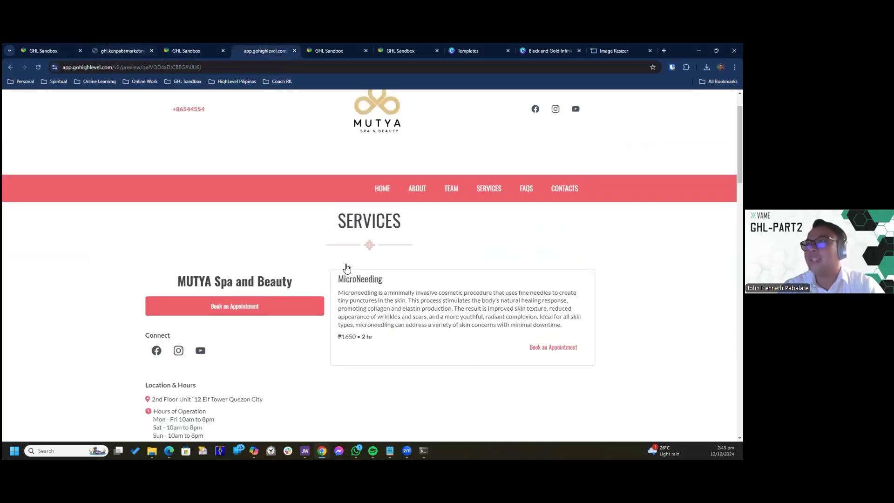
pyautogui.click(122, 50)
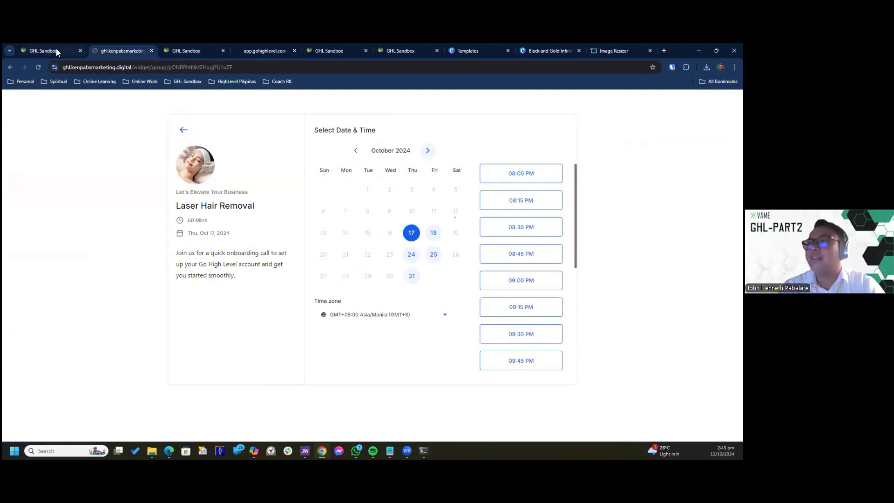
pyautogui.click(44, 51)
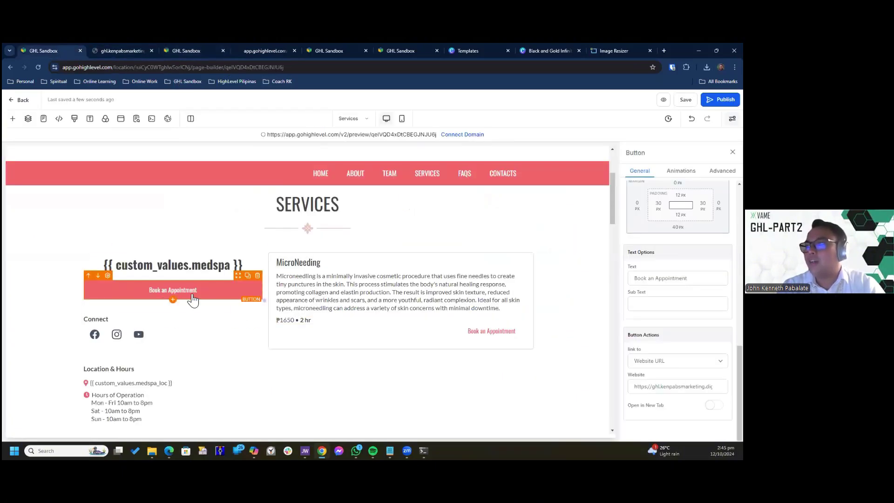
# - Change the link type of the MicroNeeding card's Book an Appointment button to Website URL
pyautogui.click(500, 331)
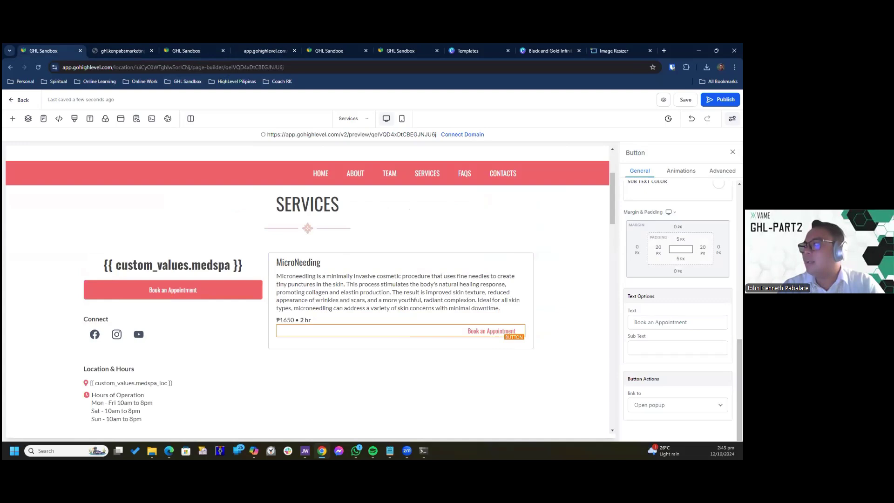
pyautogui.click(678, 405)
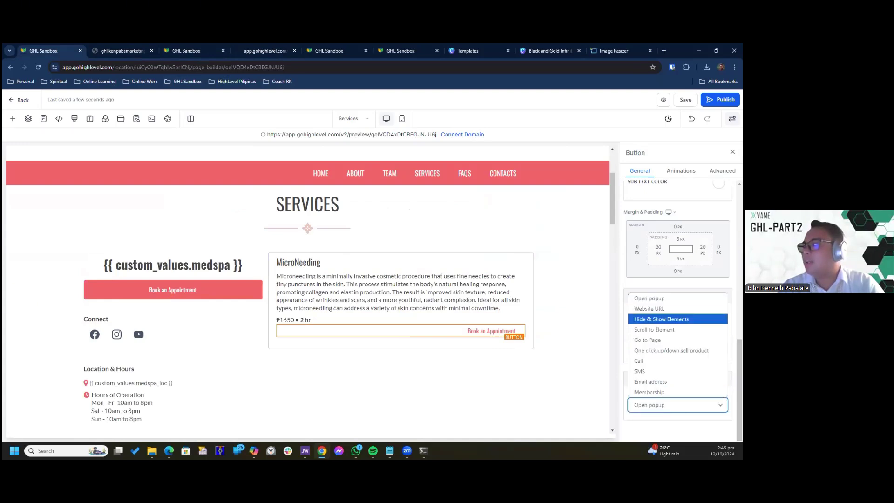
pyautogui.press('Return')
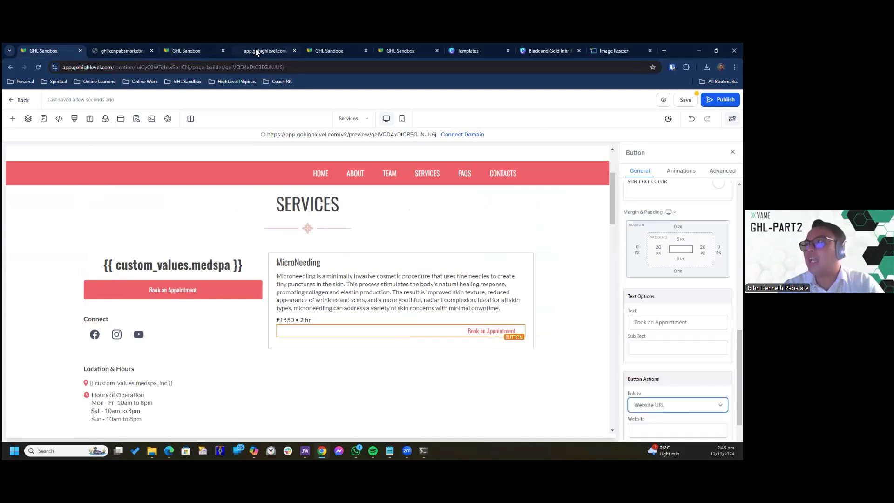
# - Open the sub-account's calendar settings to view the list of calendars and their groups
pyautogui.click(255, 49)
pyautogui.click(106, 50)
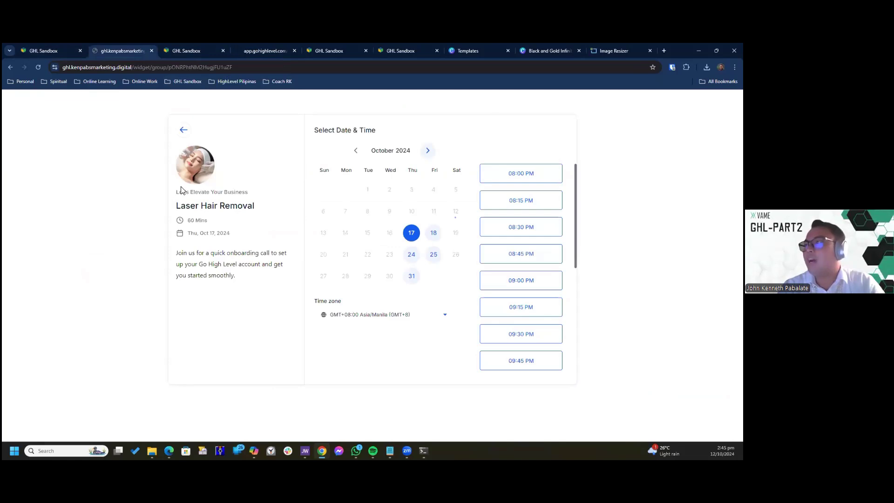
pyautogui.click(327, 51)
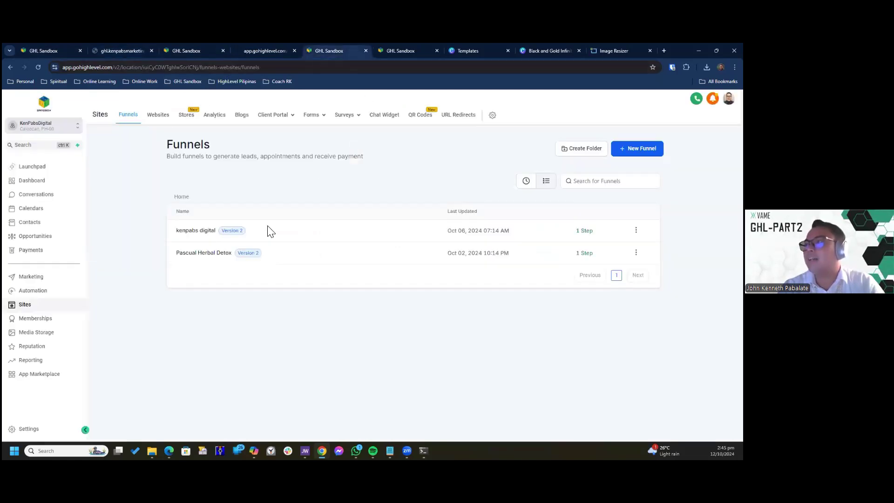
pyautogui.click(46, 212)
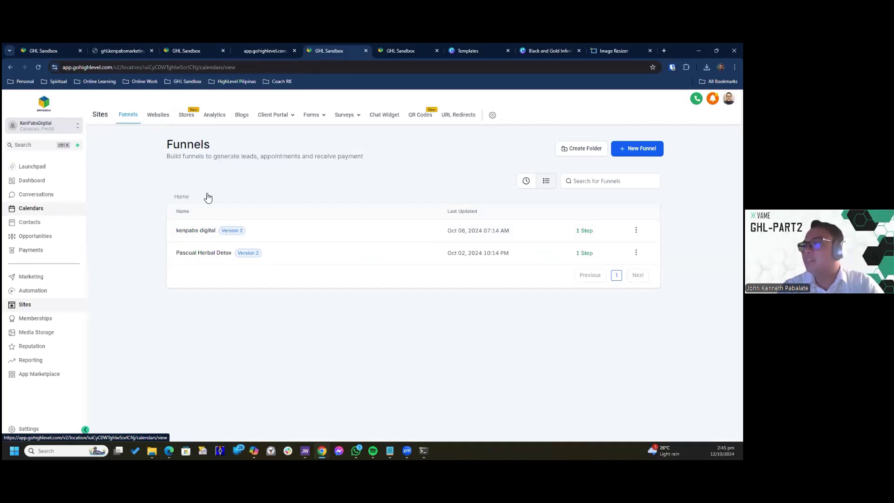
pyautogui.click(250, 114)
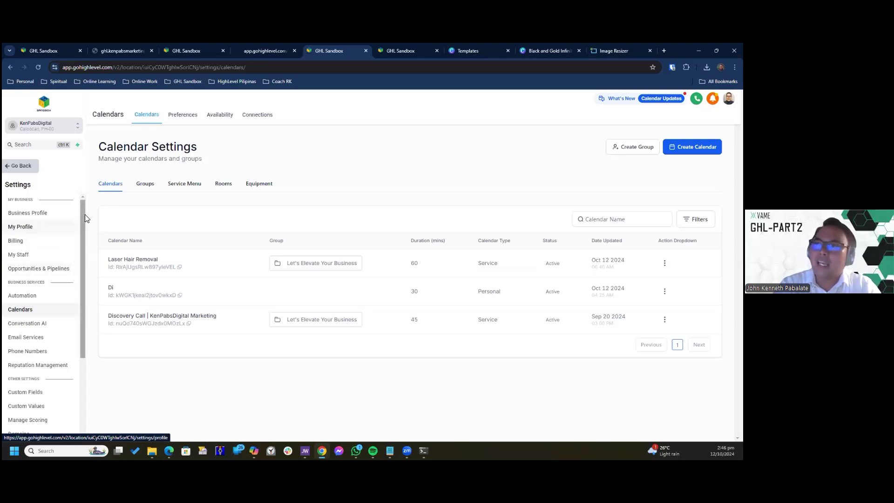
pyautogui.moveTo(83, 208); pyautogui.dragTo(82, 226)
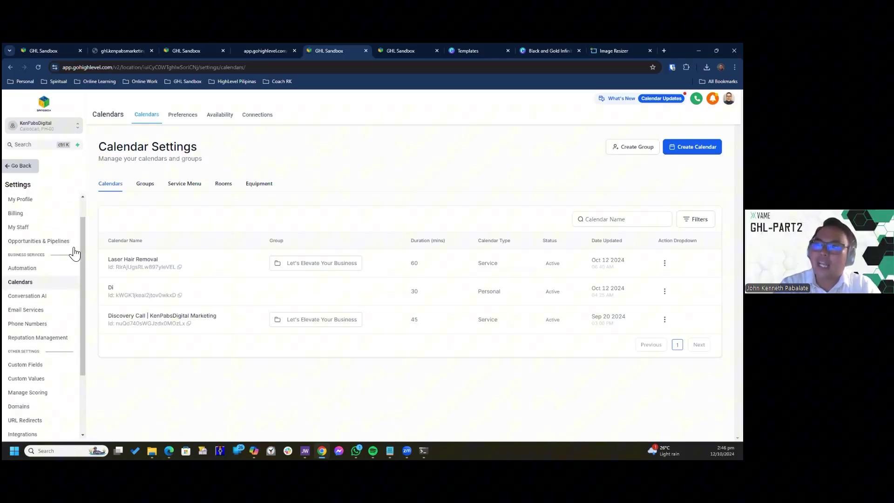
pyautogui.click(40, 270)
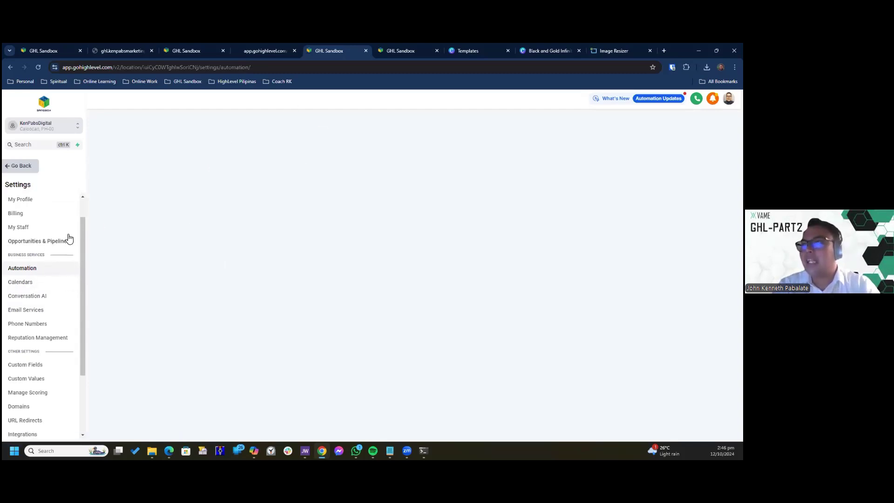
pyautogui.scroll(1, 56, 277)
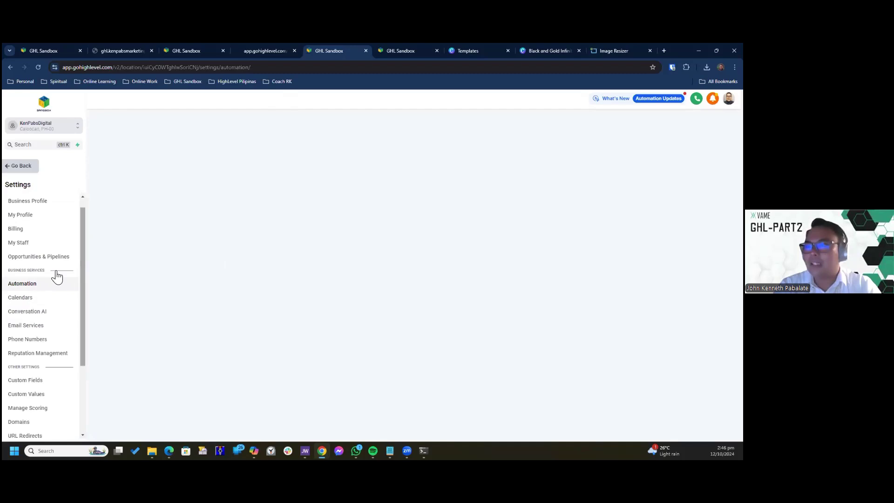
pyautogui.click(402, 50)
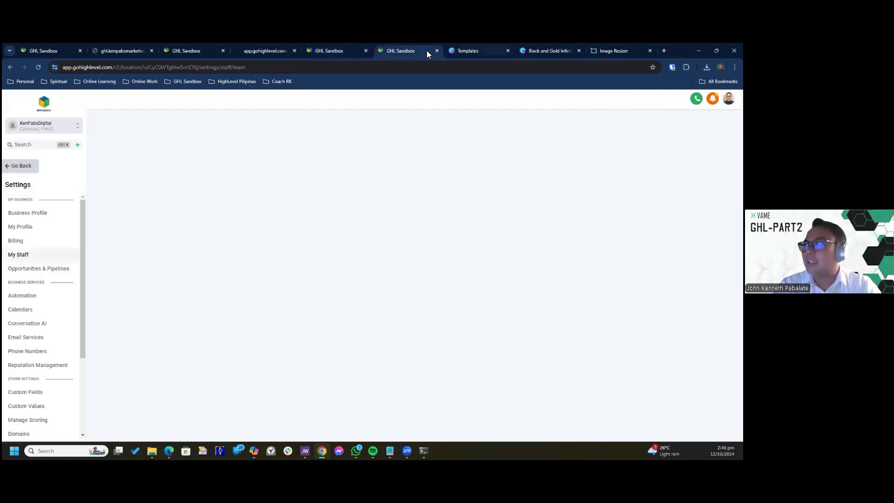
pyautogui.click(353, 48)
pyautogui.click(249, 48)
pyautogui.click(180, 50)
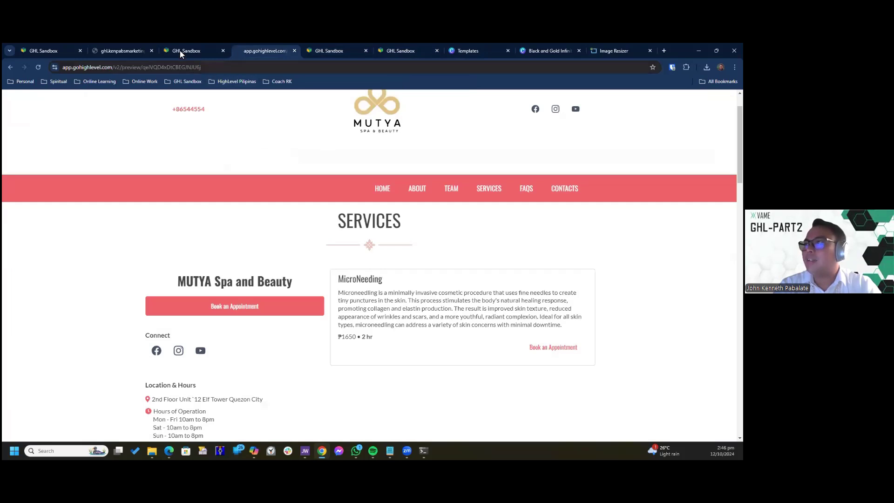
pyautogui.click(328, 55)
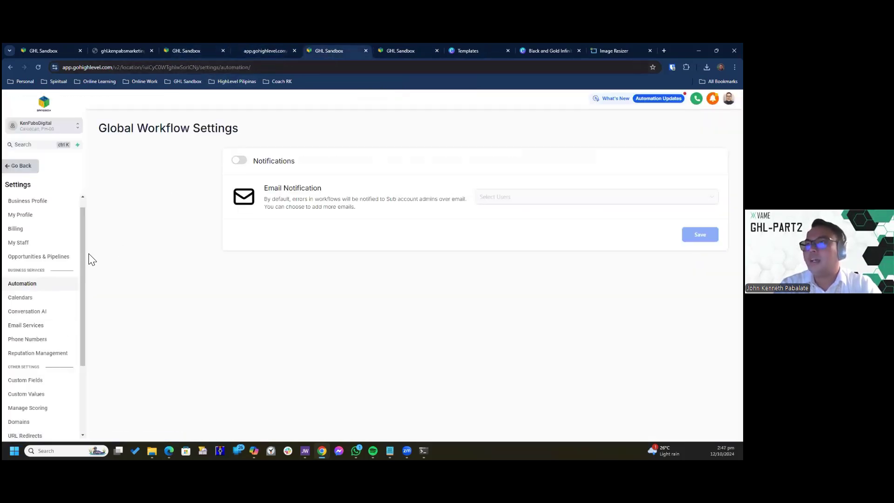
pyautogui.click(24, 167)
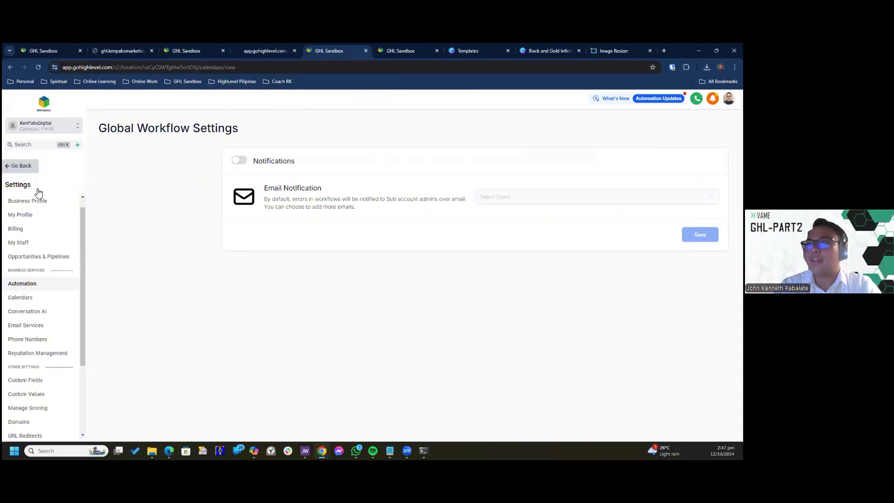
# - Create an automation workflow from the Appointment Confirmation + Reminder recipe and dismiss the multiple opportunities notice
pyautogui.click(16, 292)
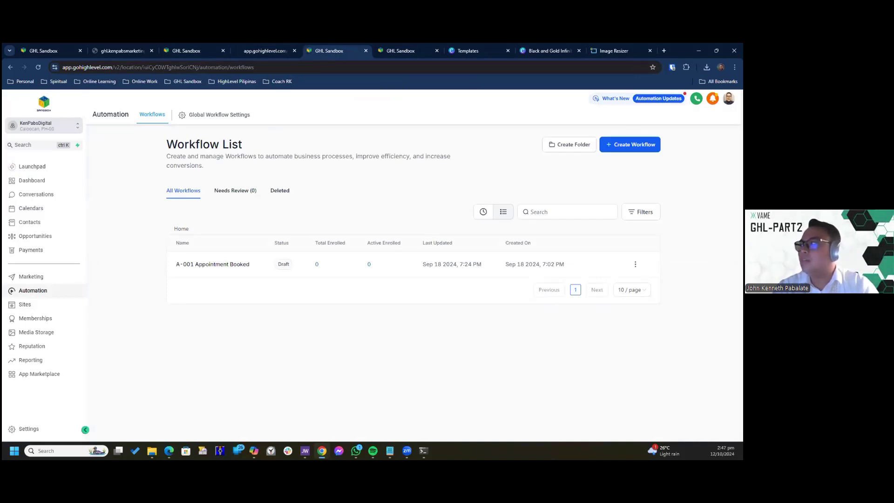
pyautogui.click(630, 145)
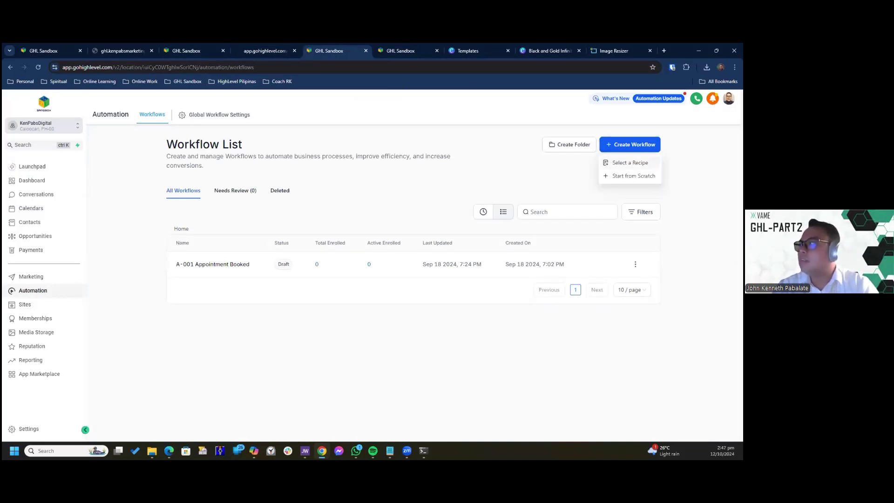
pyautogui.click(633, 176)
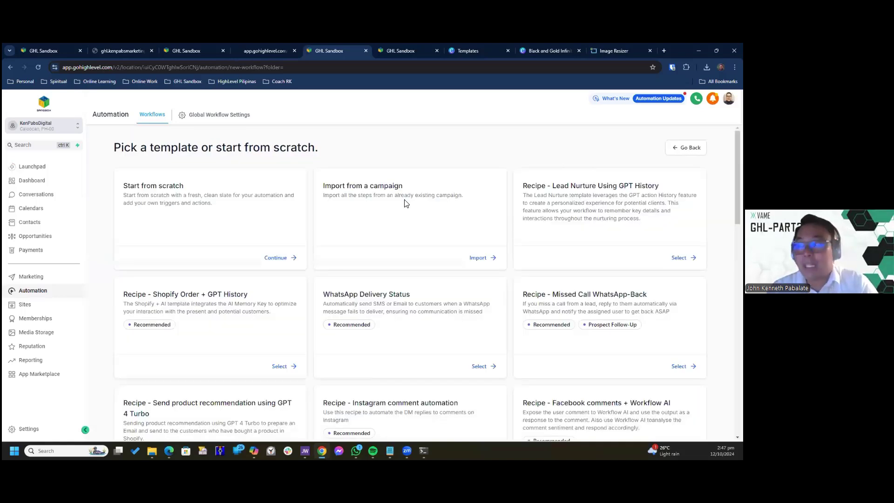
pyautogui.scroll(-2, 410, 280)
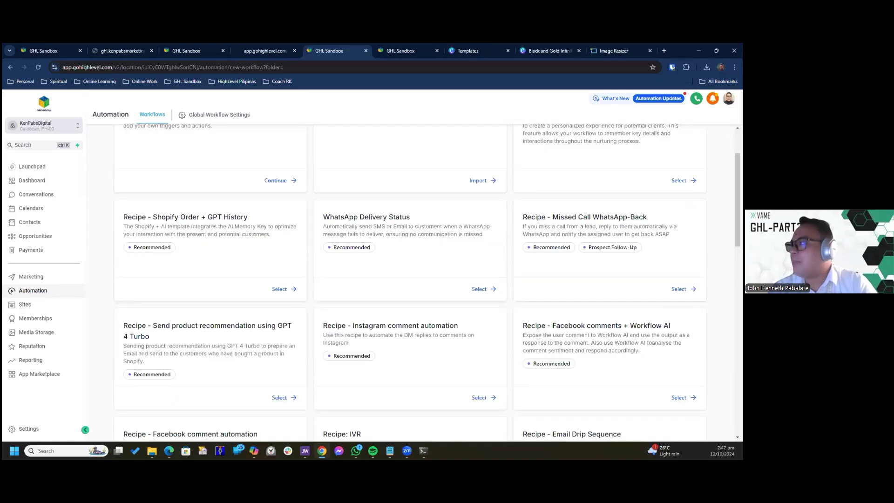
pyautogui.scroll(-12, 409, 279)
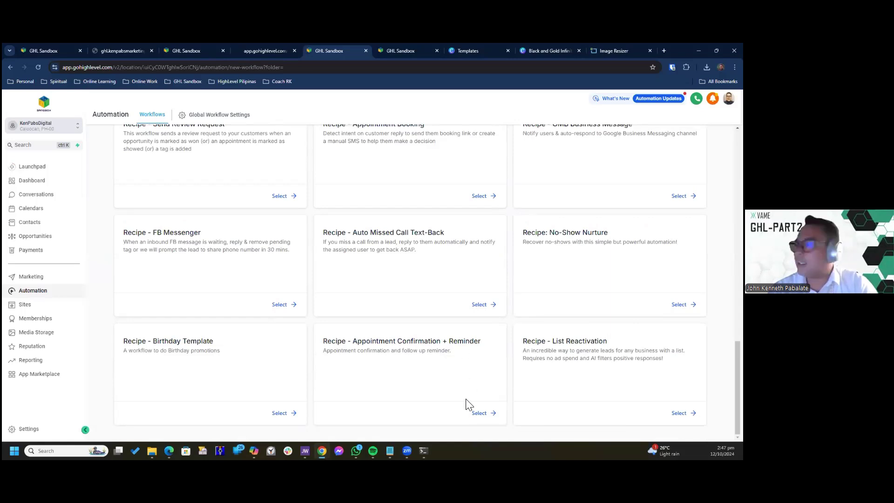
pyautogui.click(484, 414)
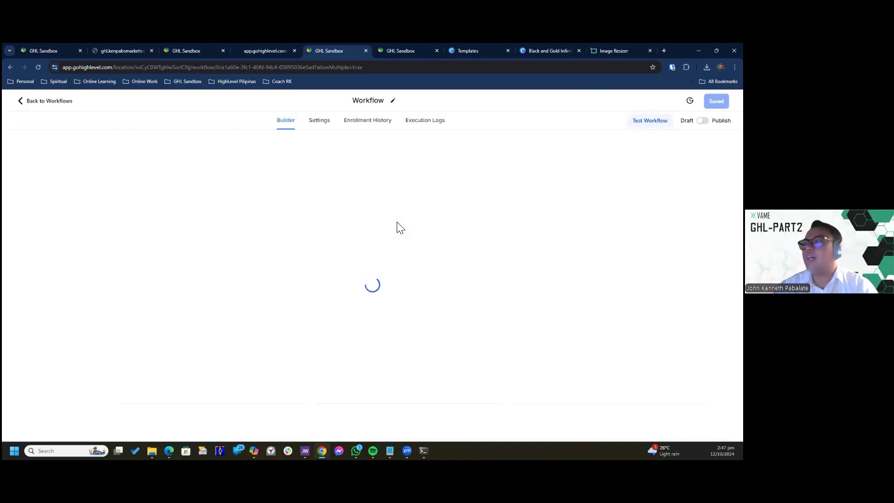
pyautogui.click(399, 100)
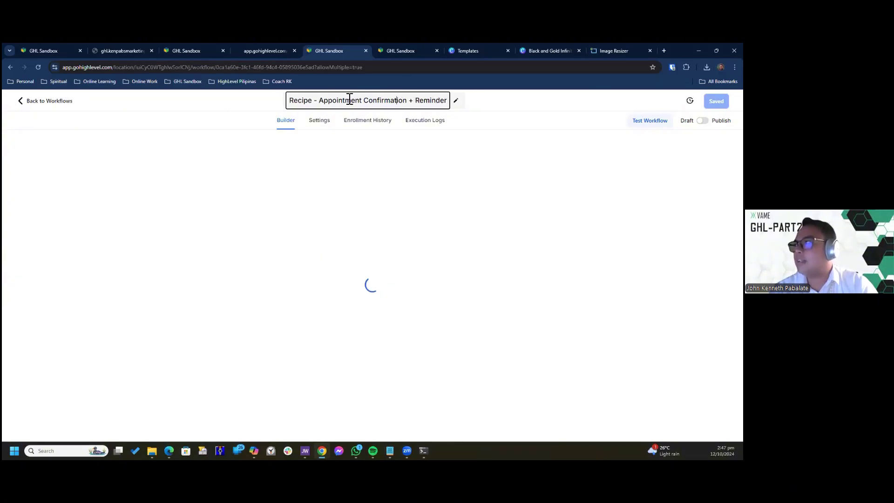
pyautogui.moveTo(349, 99); pyautogui.dragTo(290, 100)
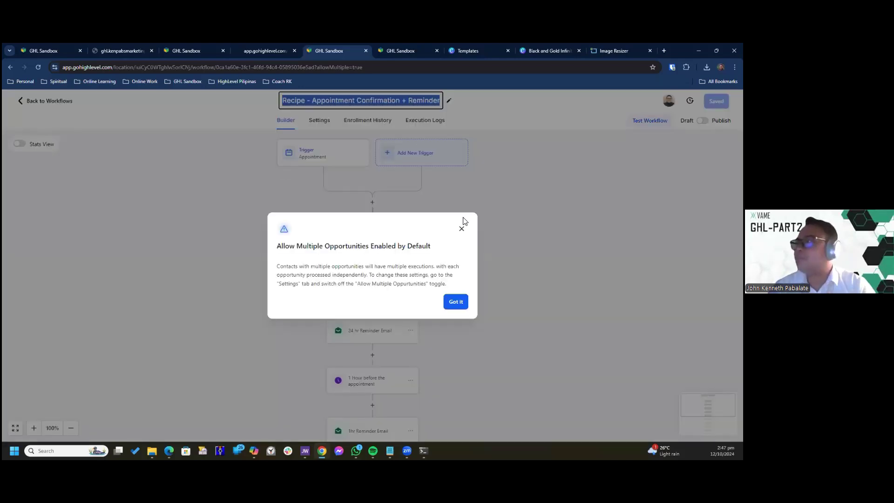
pyautogui.click(462, 228)
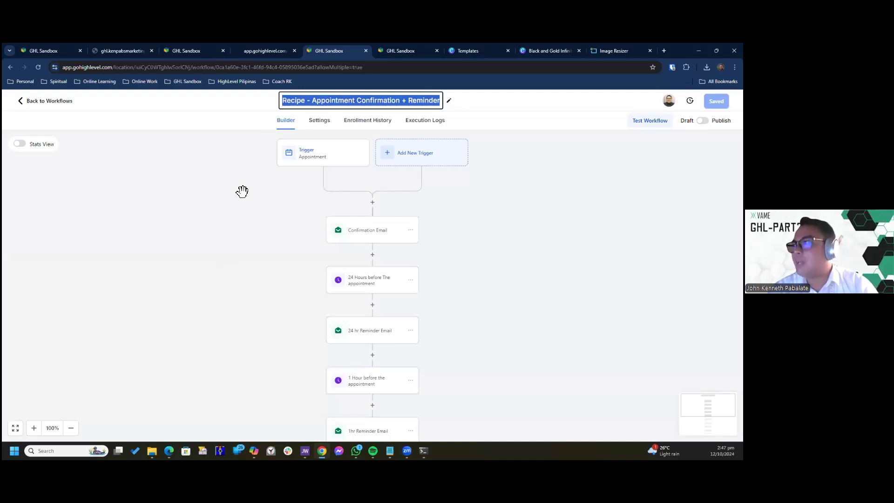
# - Open the workflow's Appointment trigger and review its trigger type, name, and event type and status filters
pyautogui.click(313, 160)
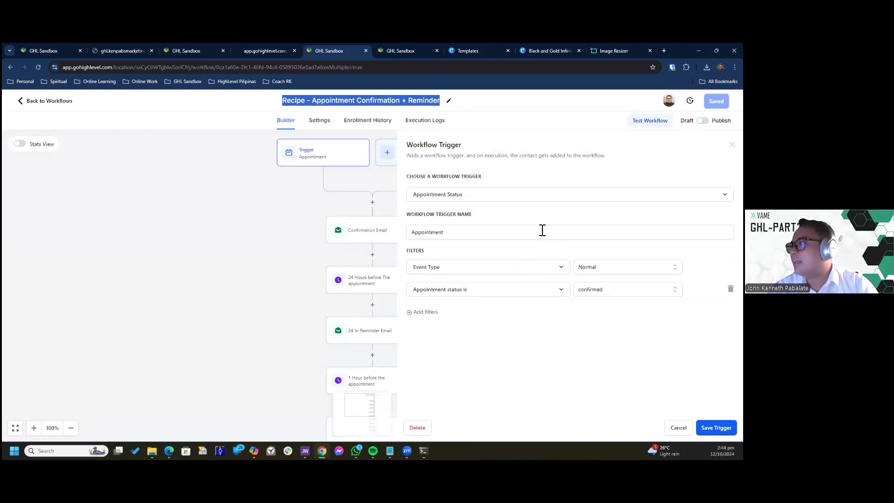
pyautogui.click(522, 196)
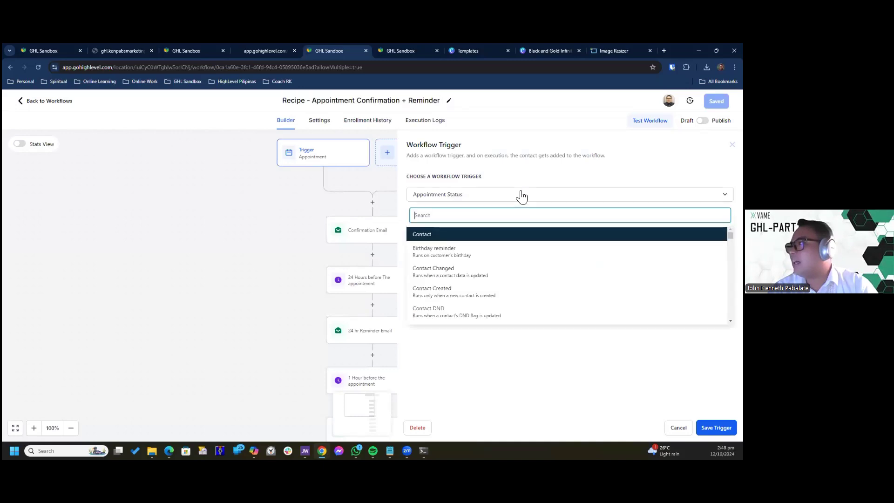
pyautogui.click(520, 195)
pyautogui.click(515, 233)
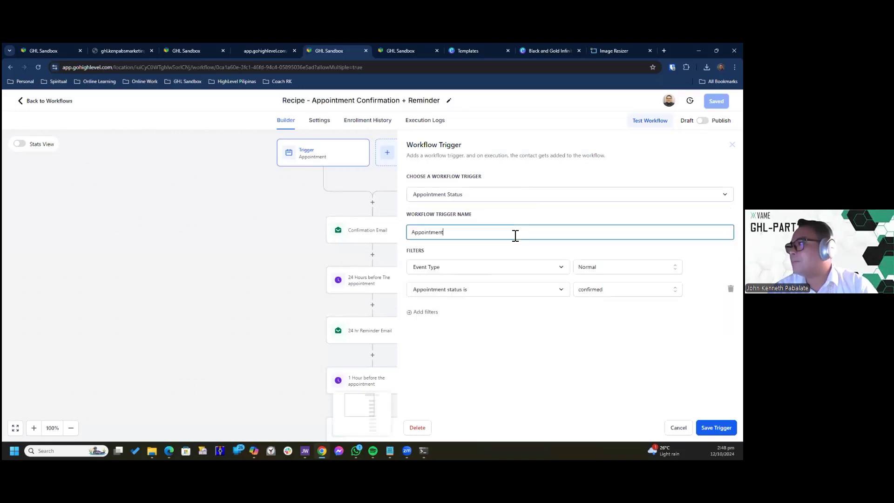
pyautogui.click(509, 273)
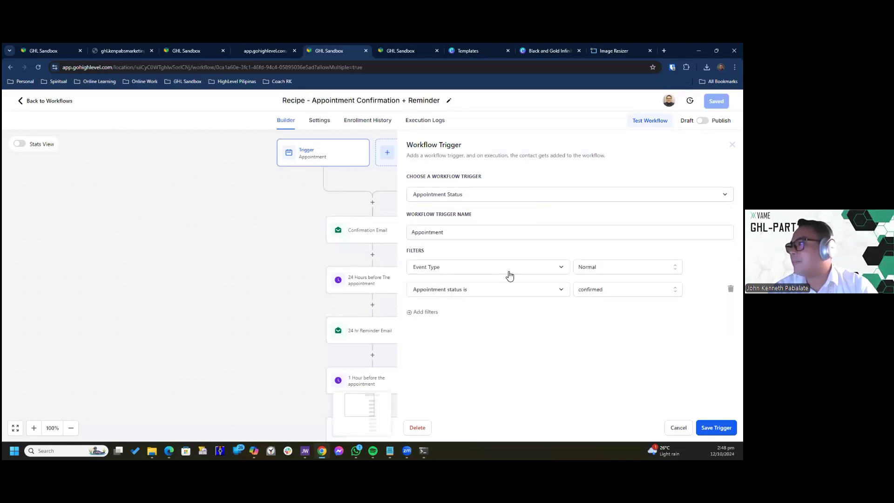
pyautogui.click(554, 292)
pyautogui.click(554, 292)
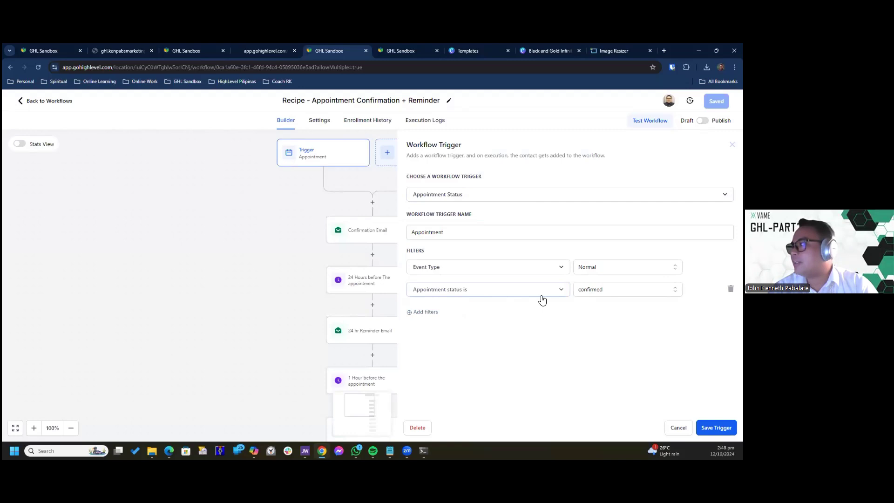
# - Add an In calendar filter set to Laser Hair Removal to the Appointment trigger, and save the trigger
pyautogui.moveTo(431, 313); pyautogui.dragTo(435, 321)
pyautogui.click(433, 316)
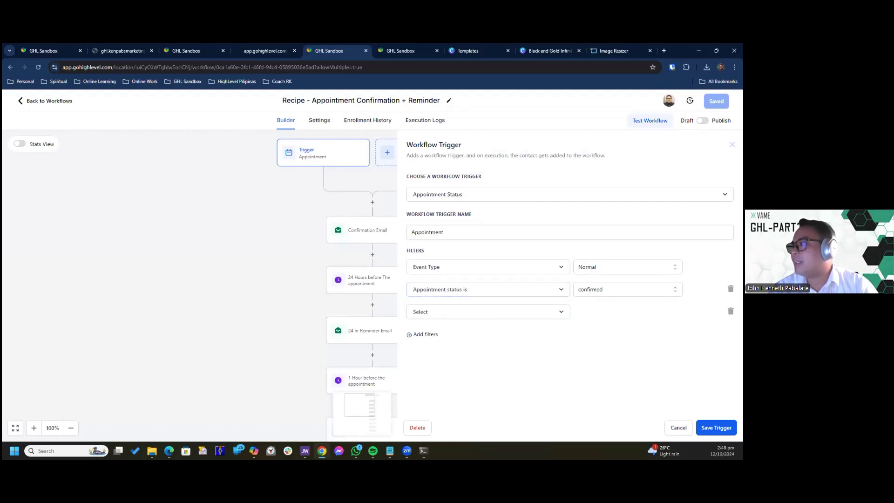
pyautogui.click(564, 314)
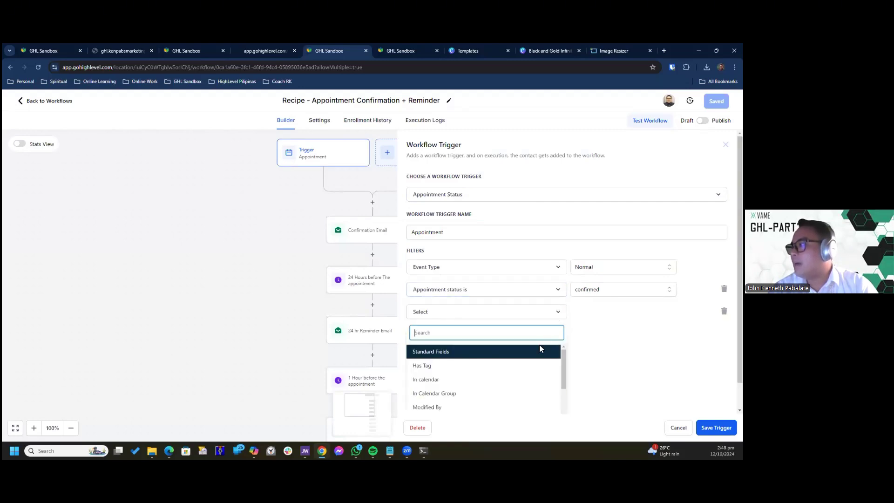
pyautogui.click(522, 380)
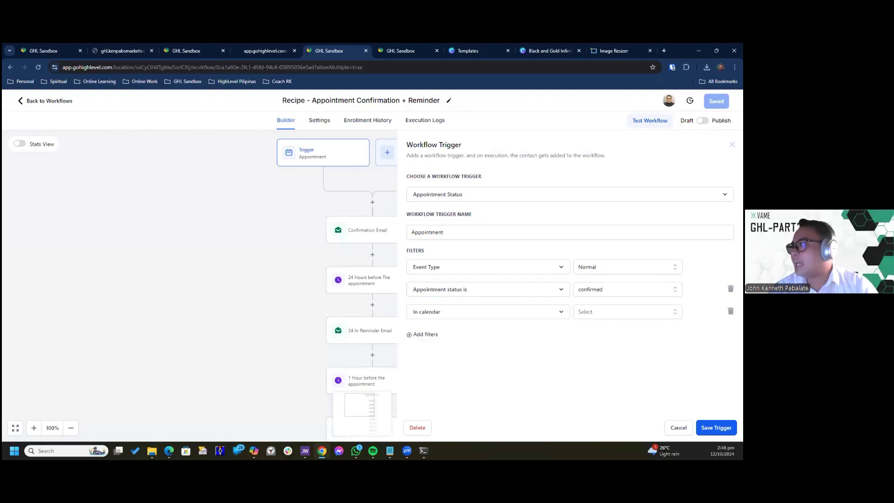
pyautogui.click(627, 312)
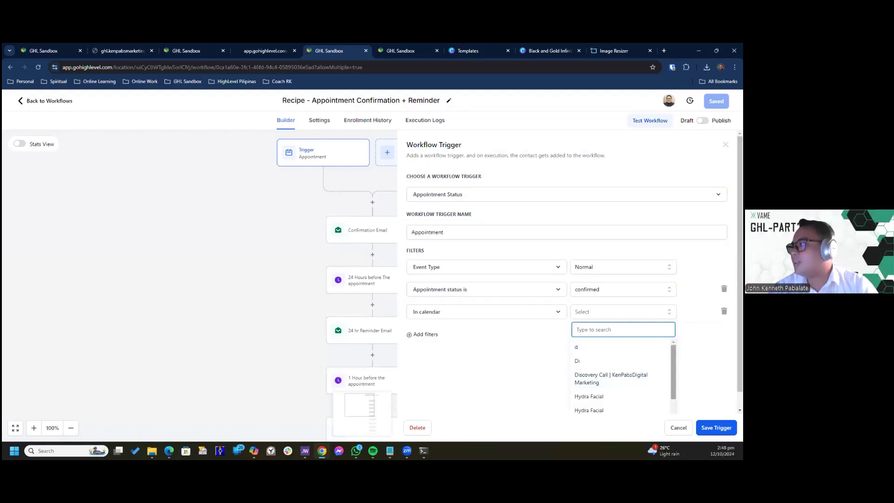
pyautogui.scroll(-2, 606, 391)
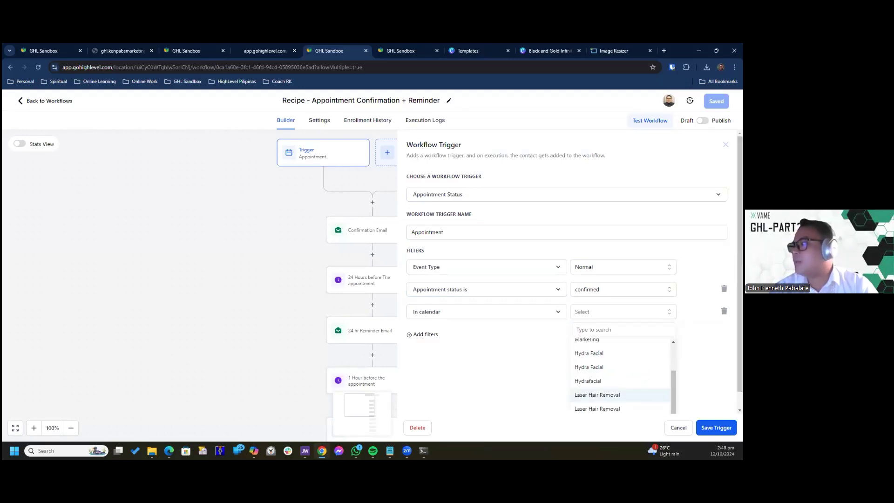
pyautogui.click(598, 395)
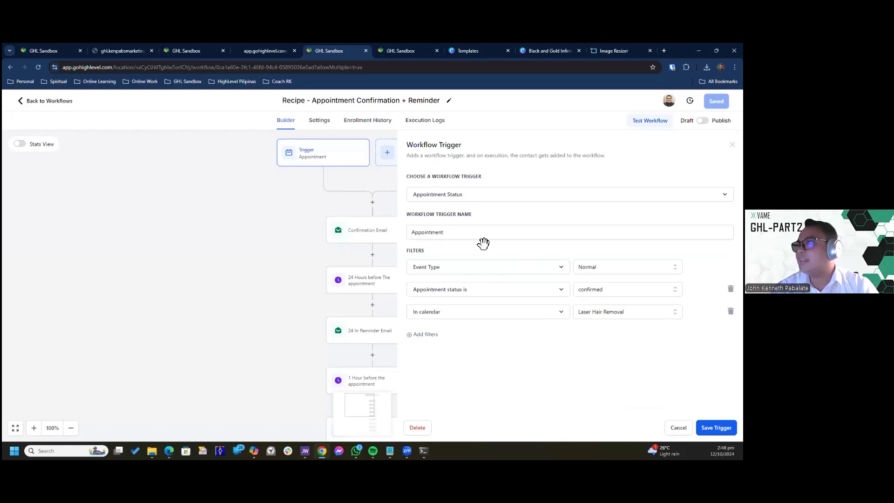
pyautogui.press('Escape')
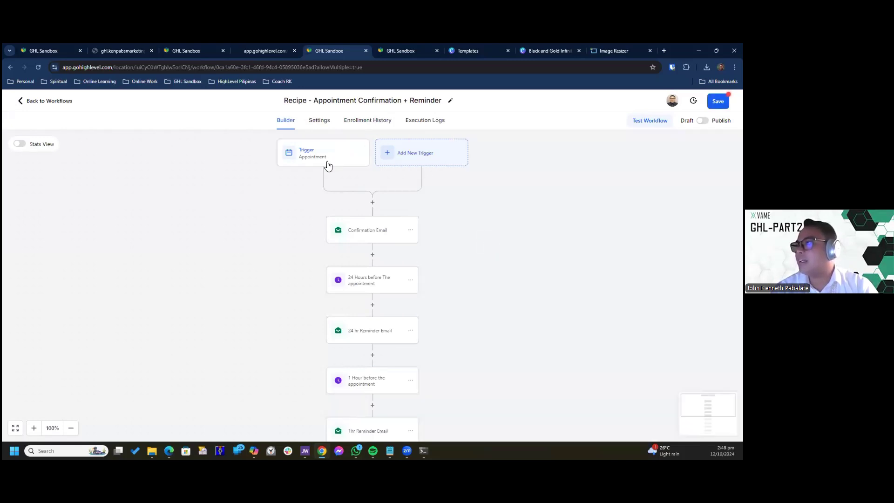
# - Search the available workflow triggers for "form" and close the trigger list without adding one
pyautogui.click(412, 154)
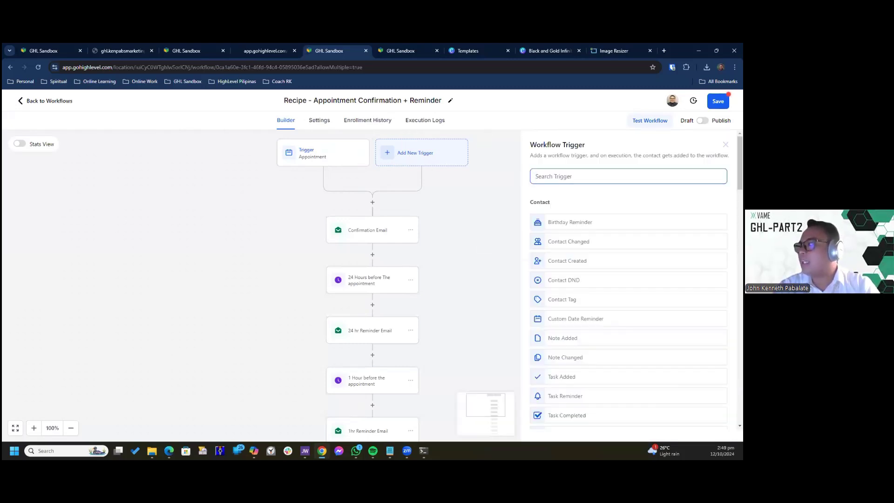
pyautogui.scroll(-4, 629, 280)
pyautogui.scroll(4, 628, 279)
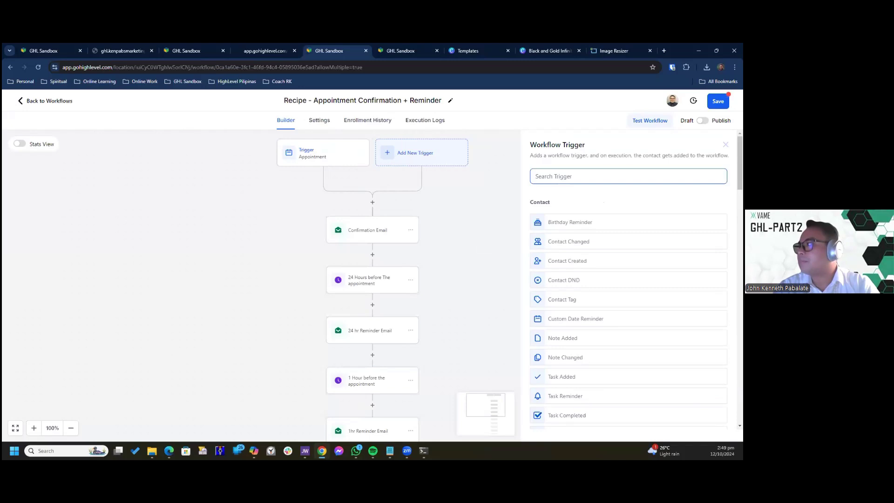
pyautogui.write('form')
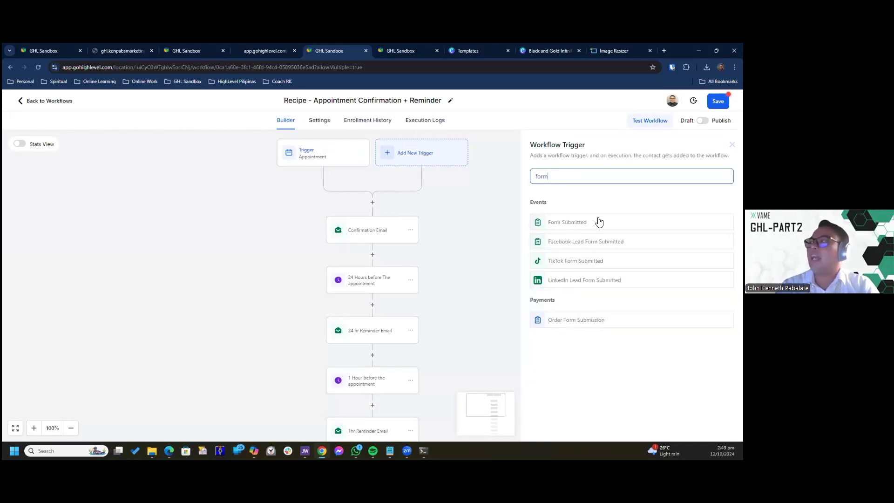
pyautogui.click(426, 193)
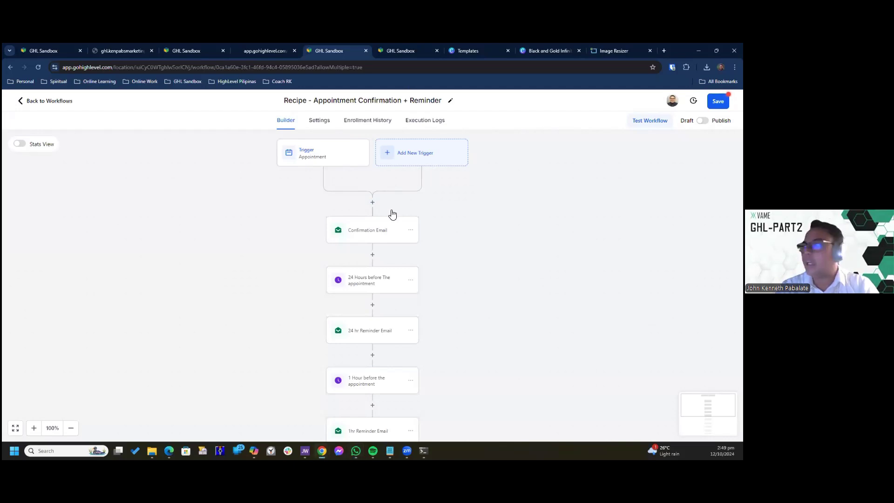
# - Review the Confirmation Email's sender, subject and message, and check the timing settings of the 24-hour wait step
pyautogui.click(379, 238)
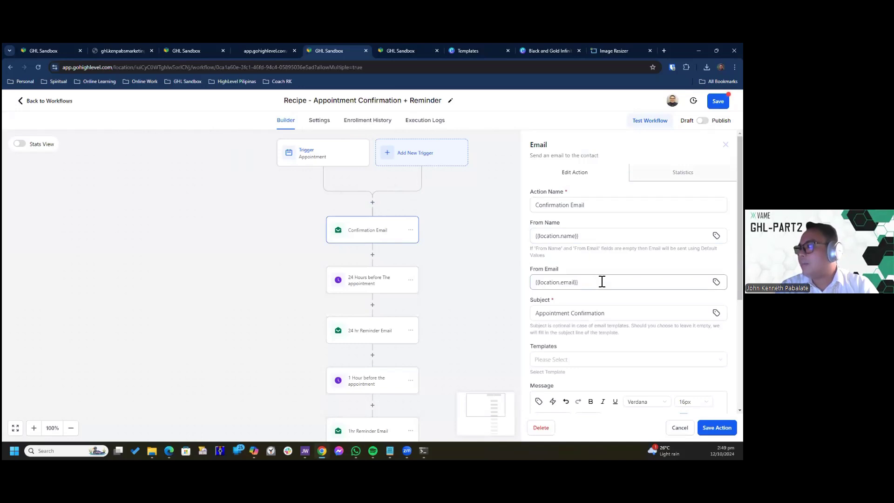
pyautogui.scroll(-1, 601, 281)
pyautogui.click(583, 278)
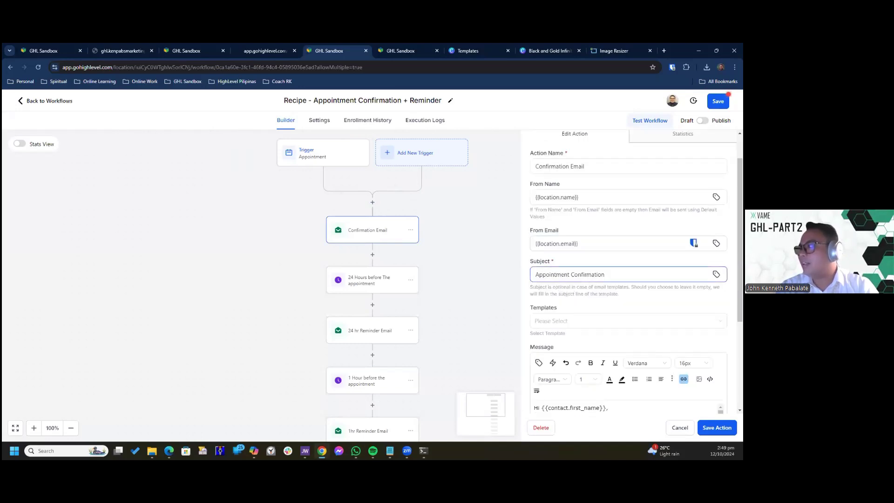
pyautogui.scroll(-2, 629, 280)
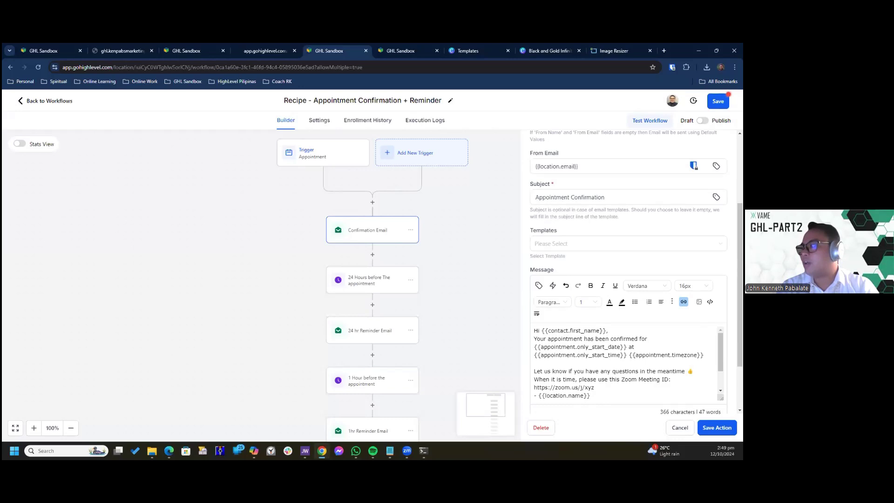
pyautogui.scroll(-1, 594, 393)
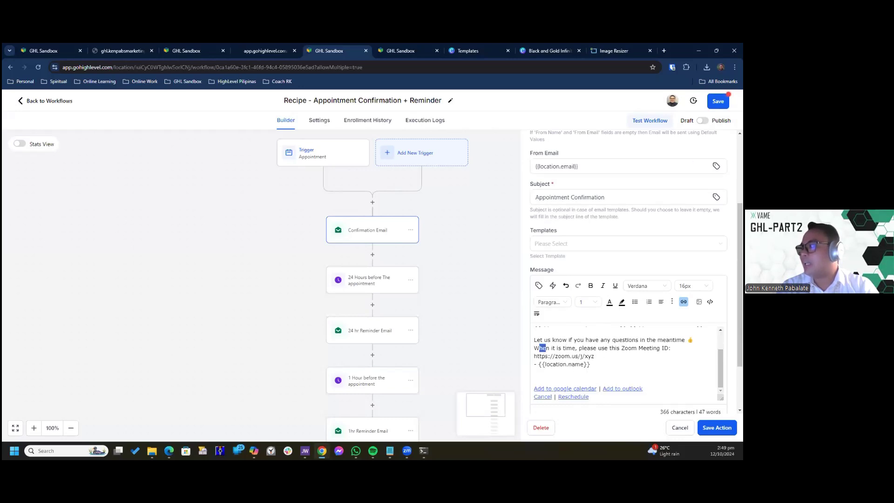
pyautogui.moveTo(539, 348); pyautogui.dragTo(669, 348)
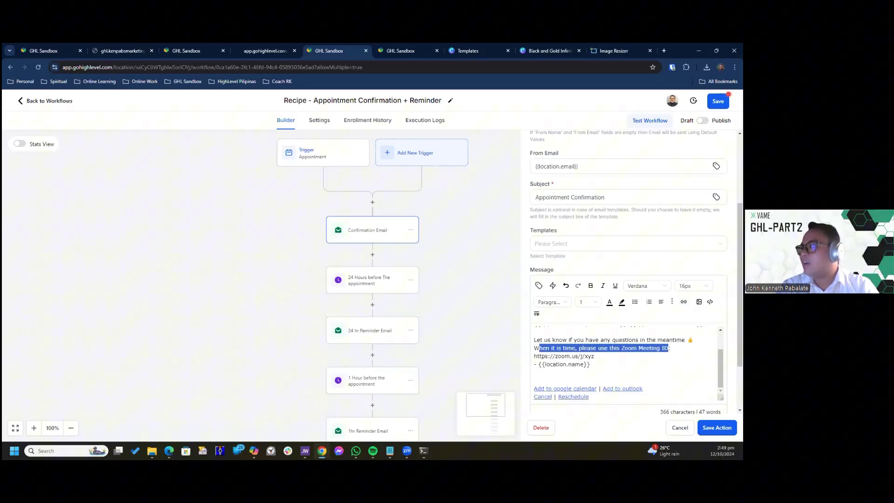
pyautogui.click(568, 362)
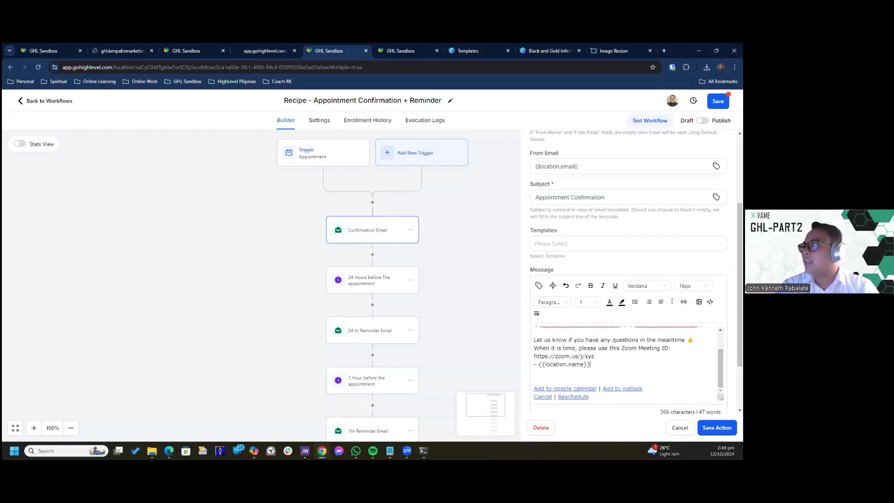
pyautogui.click(443, 232)
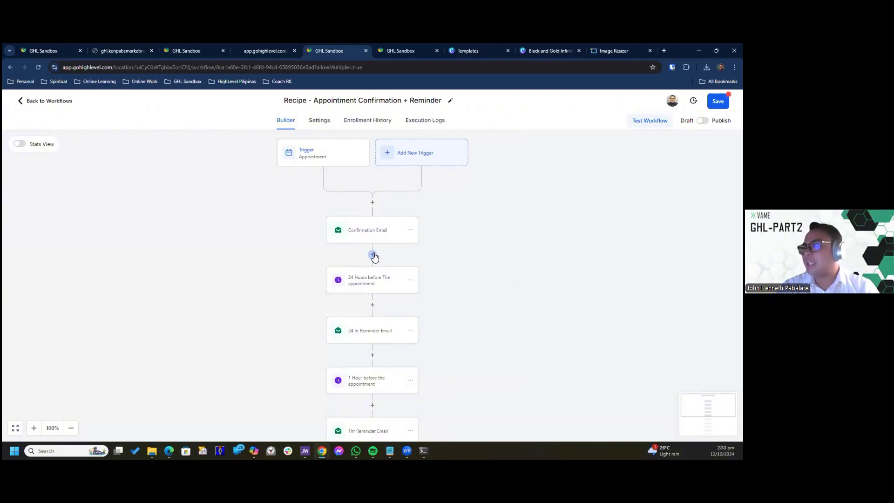
pyautogui.click(377, 290)
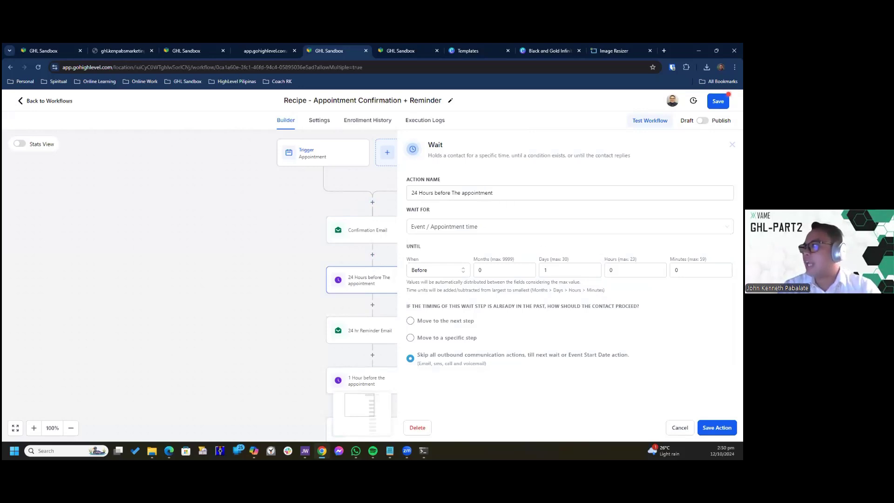
pyautogui.click(297, 222)
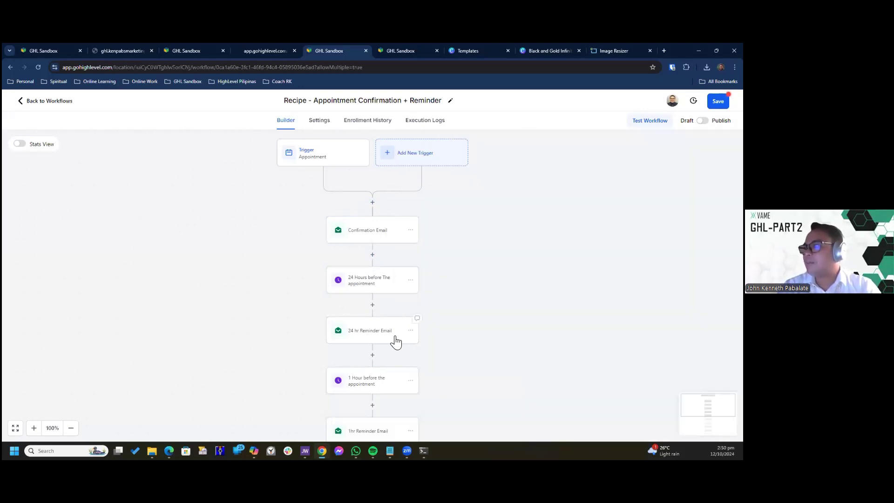
# - Change the subject of the 24 hr Reminder Email to "Your Treatment is in 24 Hours!"
pyautogui.click(395, 335)
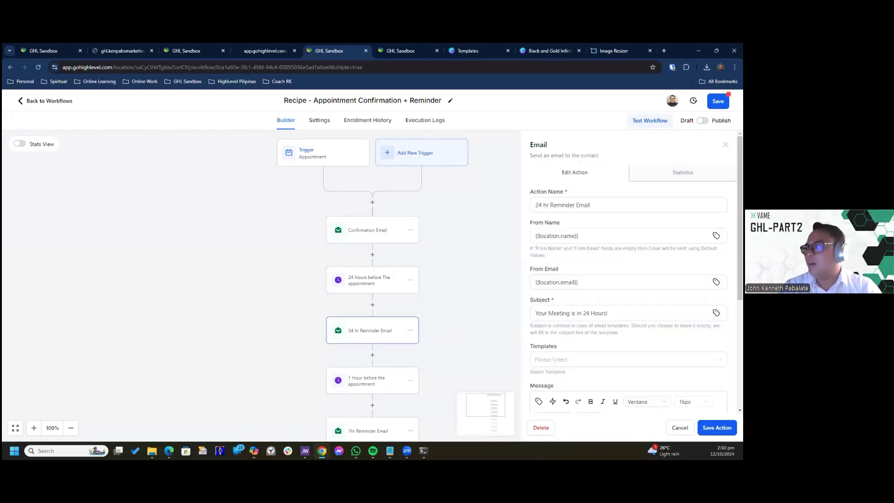
pyautogui.doubleClick(563, 313)
pyautogui.click(563, 313)
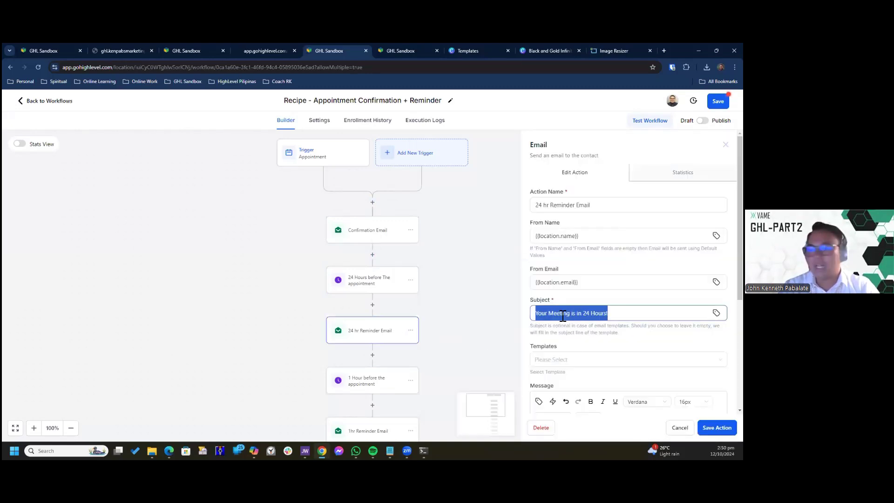
pyautogui.doubleClick(563, 313)
pyautogui.write('Treat')
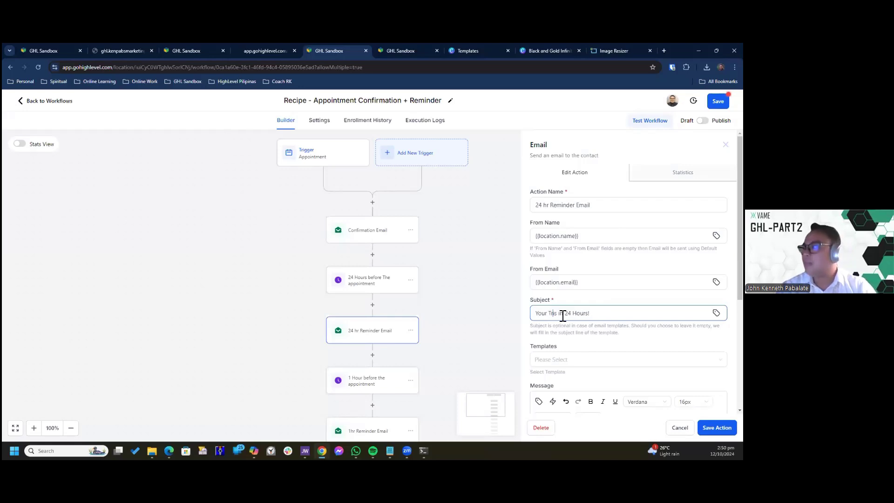
pyautogui.write('ment')
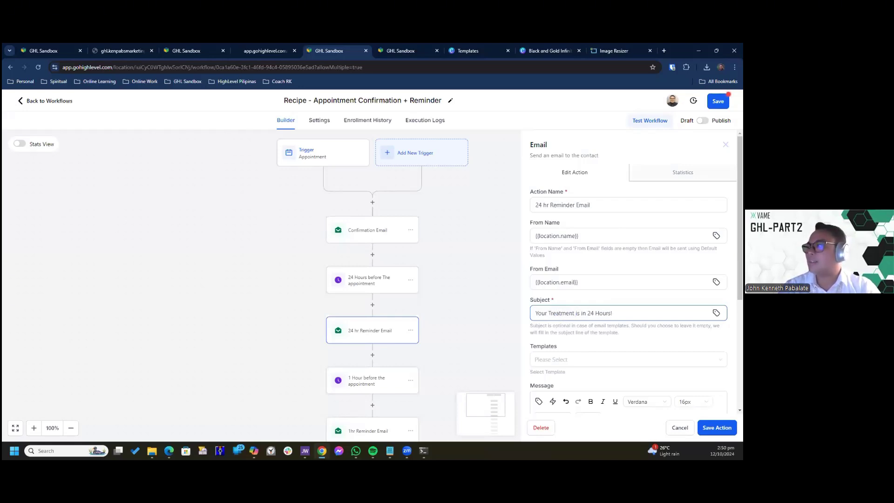
# - Review the email templates available for the 24 hr Reminder Email and the Zoom meeting lines in its message, and close the action
pyautogui.scroll(-2, 633, 279)
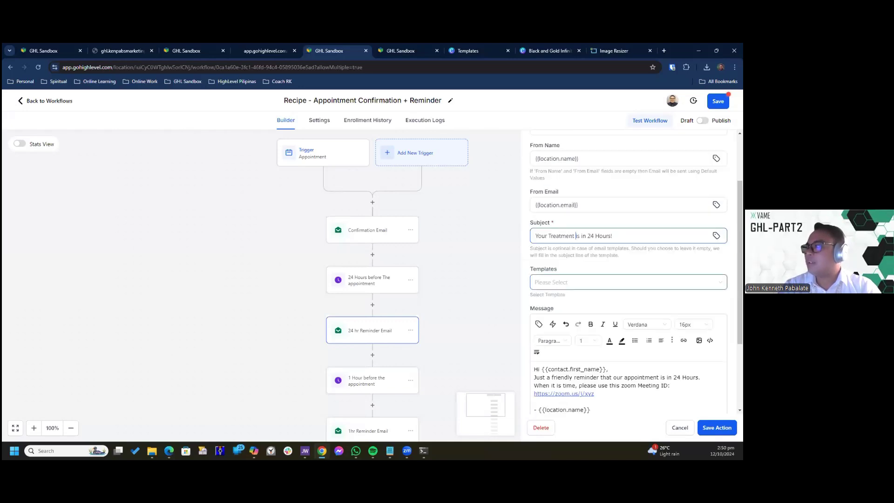
pyautogui.click(606, 282)
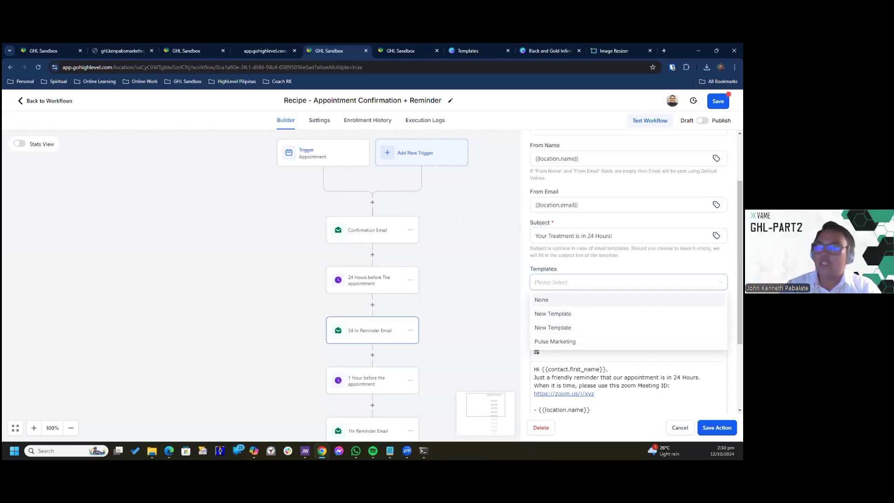
pyautogui.press('Escape')
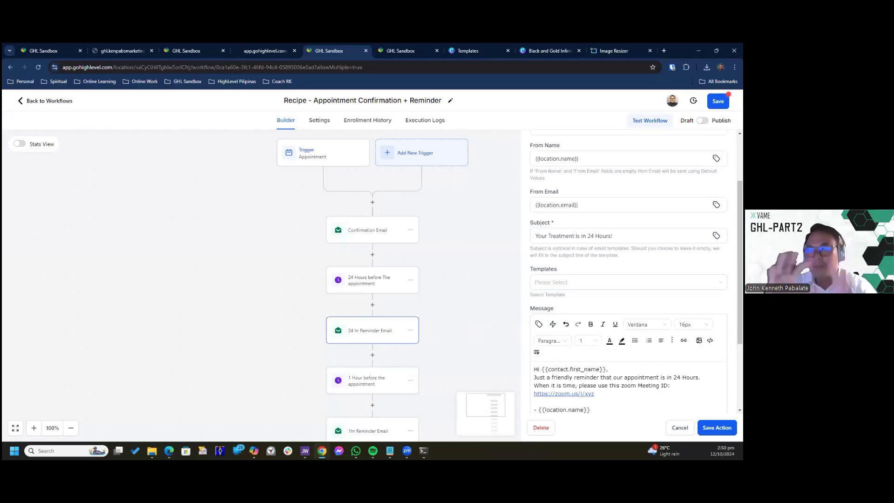
pyautogui.scroll(-2, 605, 282)
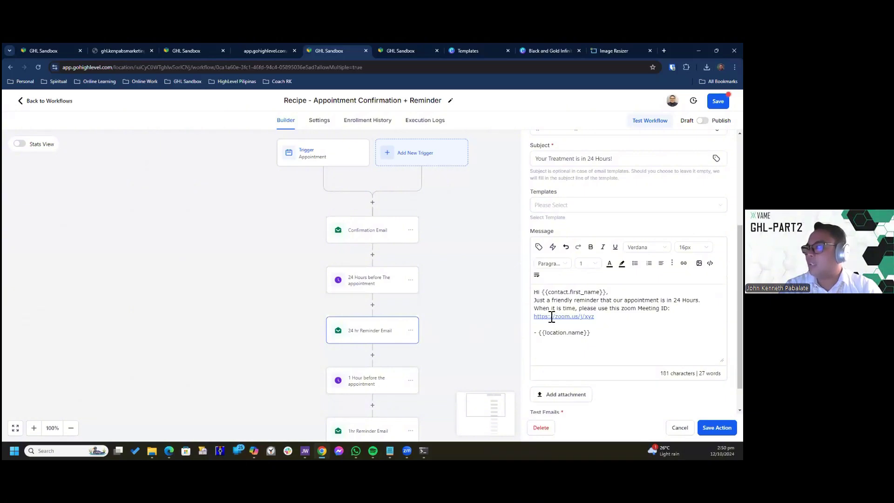
pyautogui.moveTo(535, 308)
pyautogui.mouseDown()
pyautogui.moveTo(596, 309)
pyautogui.moveTo(548, 318)
pyautogui.moveTo(534, 309)
pyautogui.mouseUp()
pyautogui.click(590, 321)
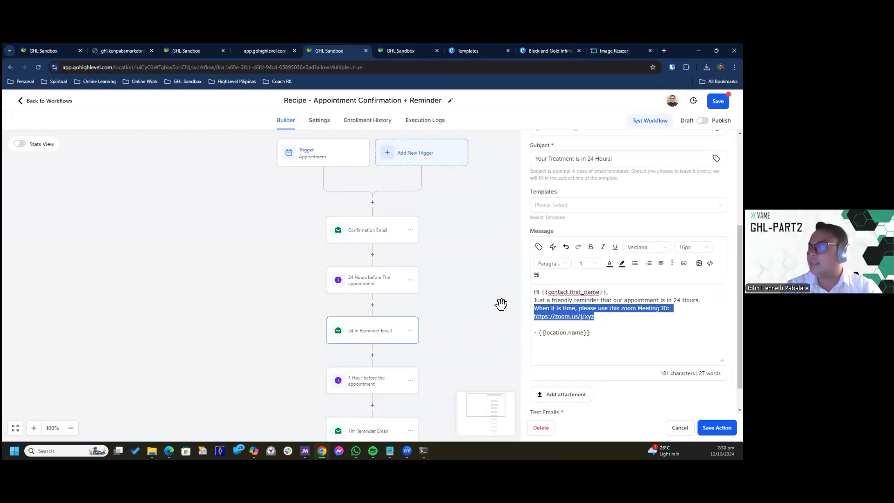
pyautogui.click(478, 308)
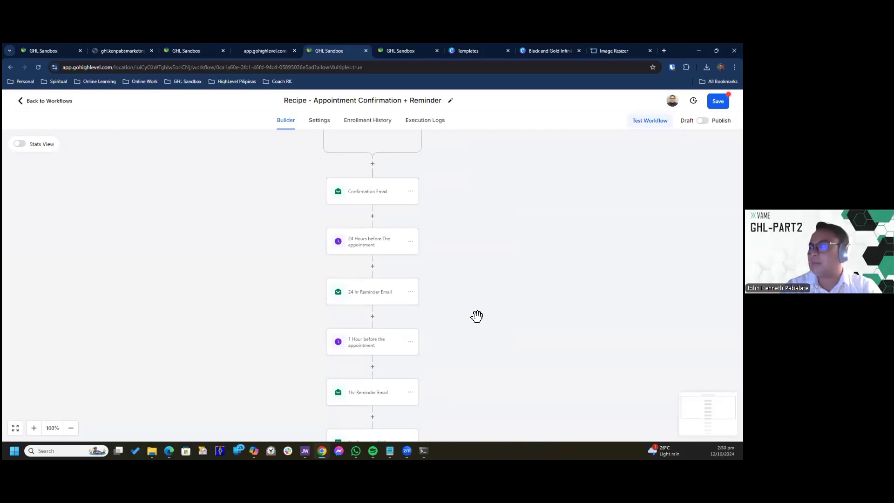
# - Review the 1-hour wait step's timing and the 1hr Reminder Email and 1hr Reminder SMS settings
pyautogui.click(411, 353)
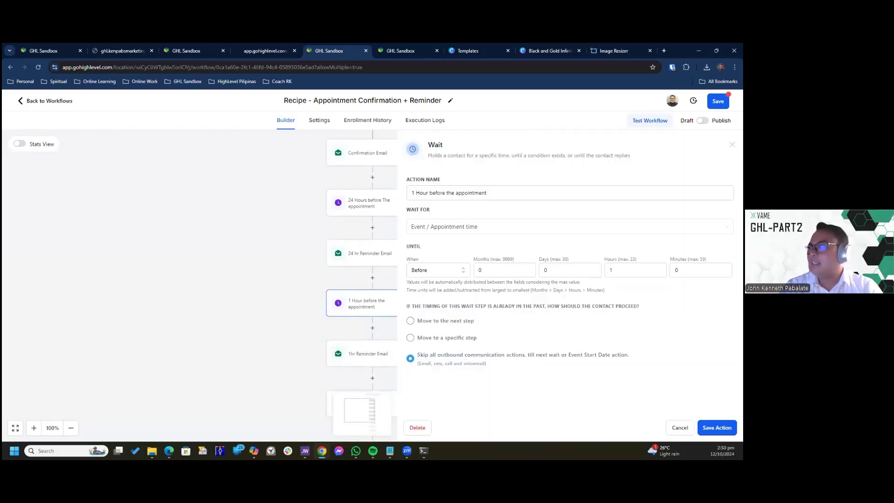
pyautogui.click(396, 304)
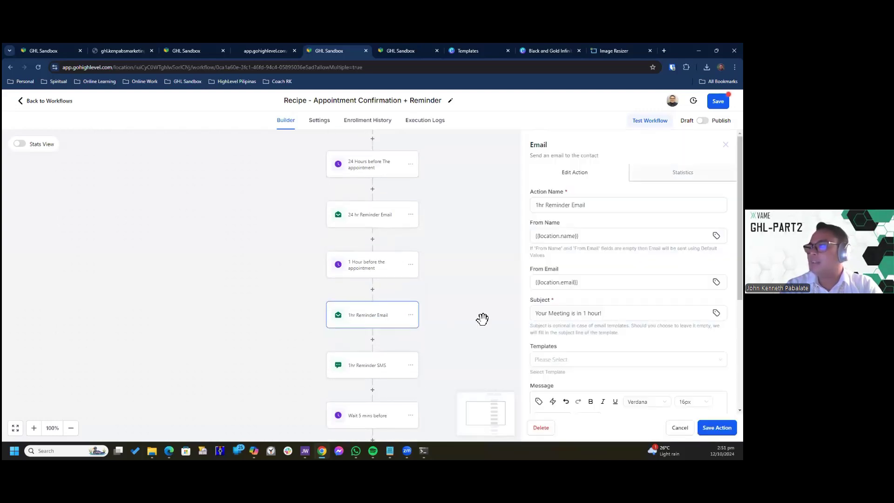
pyautogui.click(390, 377)
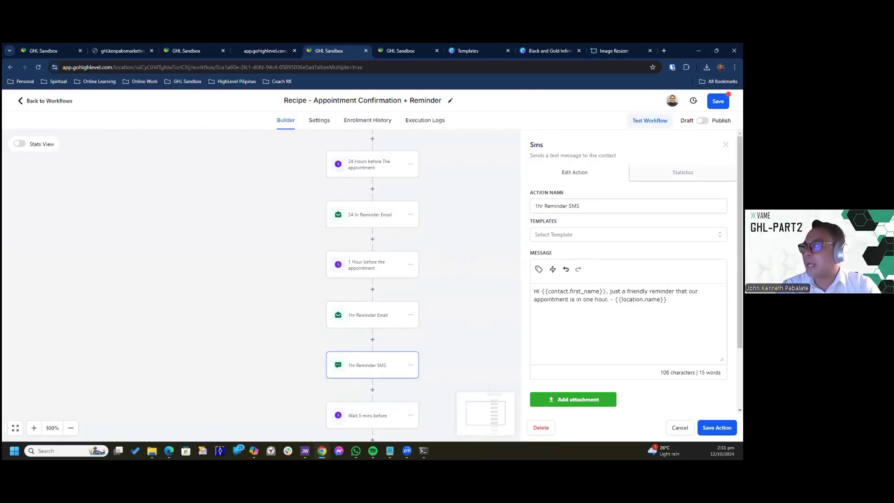
pyautogui.scroll(-2, 629, 326)
pyautogui.scroll(2, 629, 326)
pyautogui.scroll(-2, 629, 326)
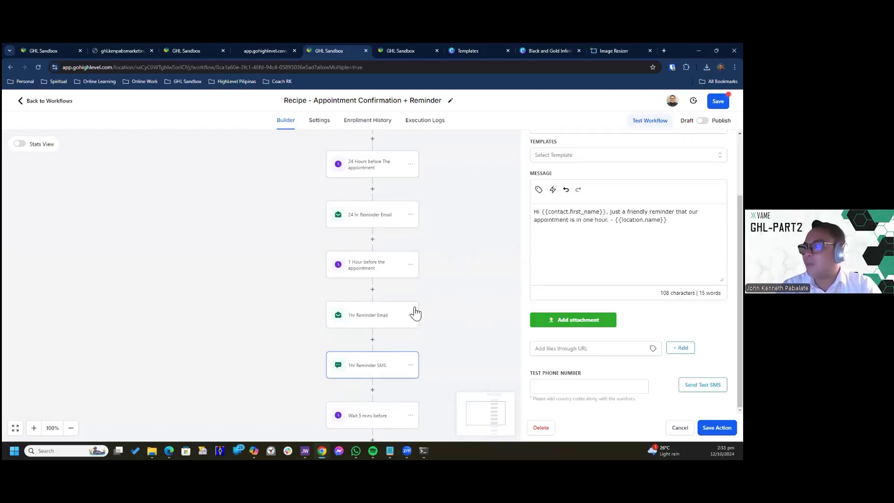
pyautogui.scroll(-1, 430, 328)
pyautogui.scroll(-1, 430, 328)
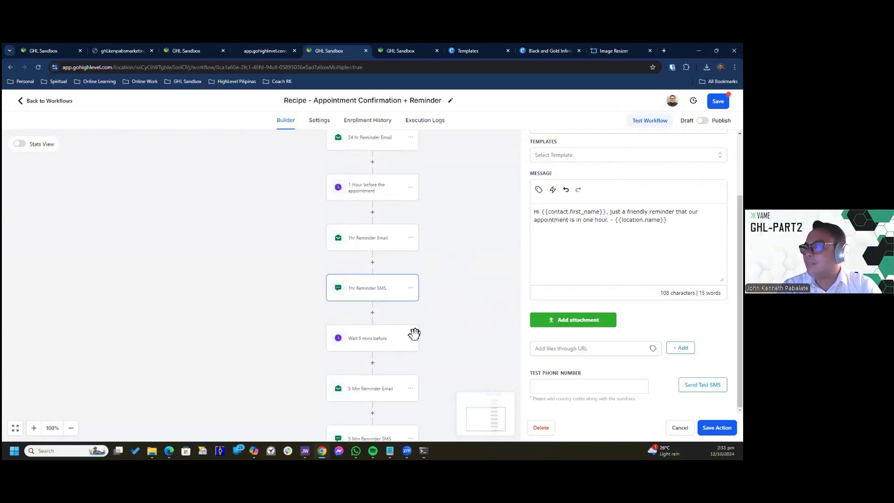
# - Check the timing of the Wait 5 mins before step and look over the remaining reminder actions to the workflow's end
pyautogui.click(399, 338)
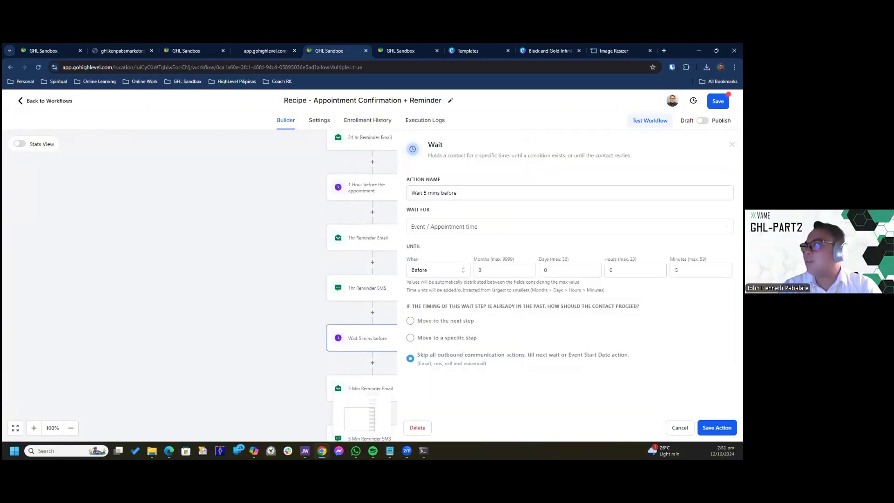
pyautogui.press('Escape')
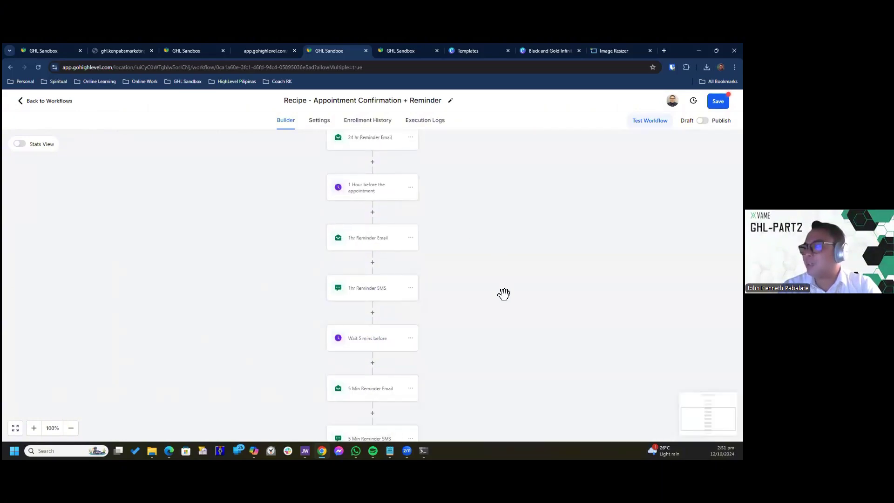
pyautogui.scroll(-1, 503, 293)
pyautogui.scroll(-3, 504, 293)
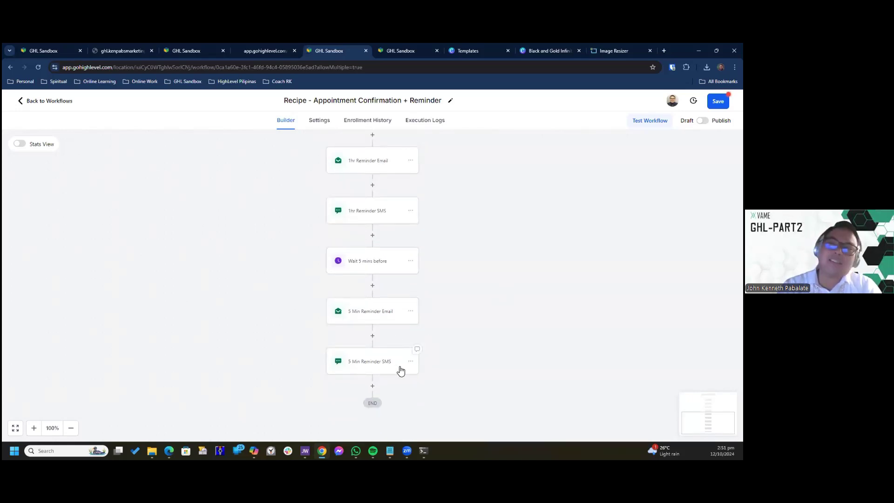
pyautogui.scroll(-1, 451, 375)
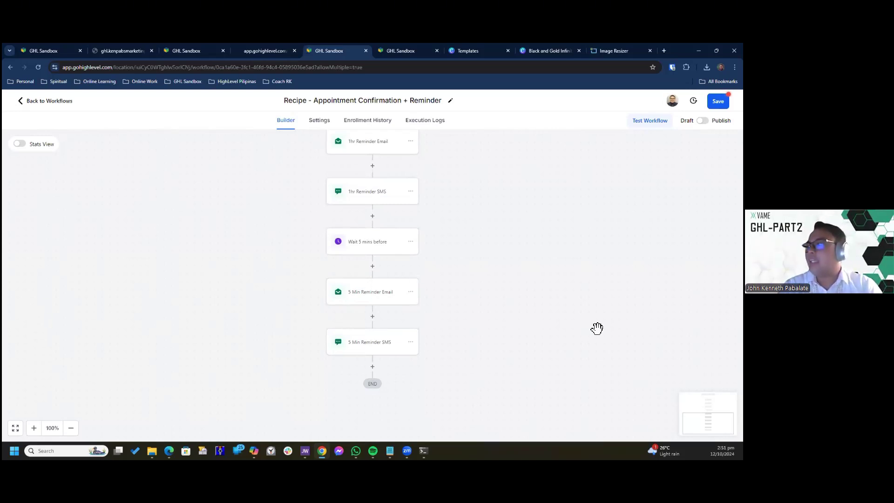
# - Switch the workflow from Draft to Publish, and cancel leaving the builder to keep the unsaved changes
pyautogui.scroll(8, 597, 328)
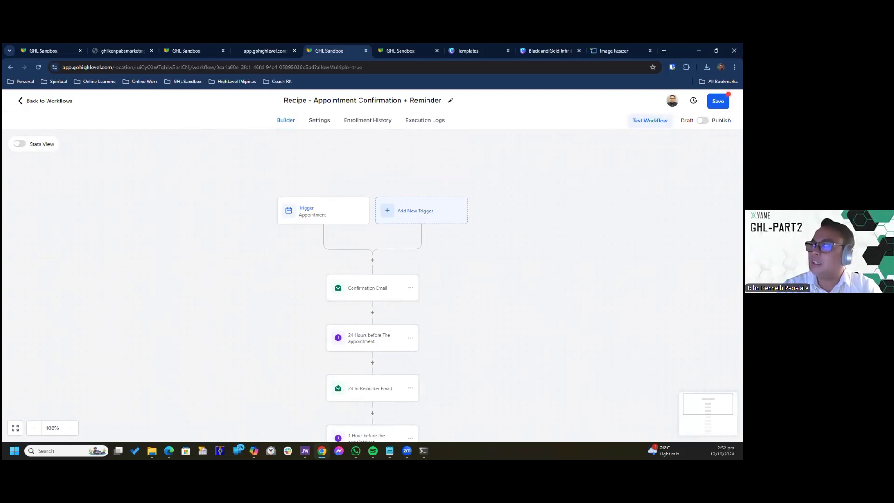
pyautogui.click(702, 121)
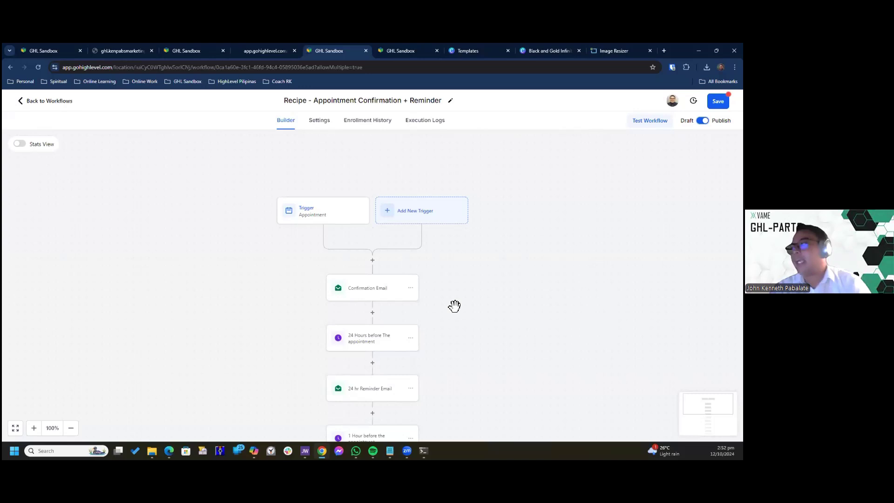
pyautogui.scroll(-5, 454, 306)
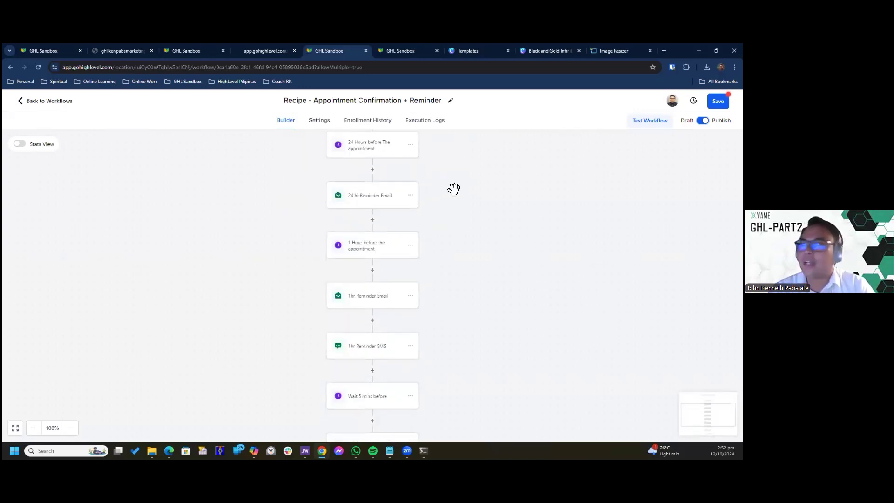
pyautogui.scroll(-3, 206, 186)
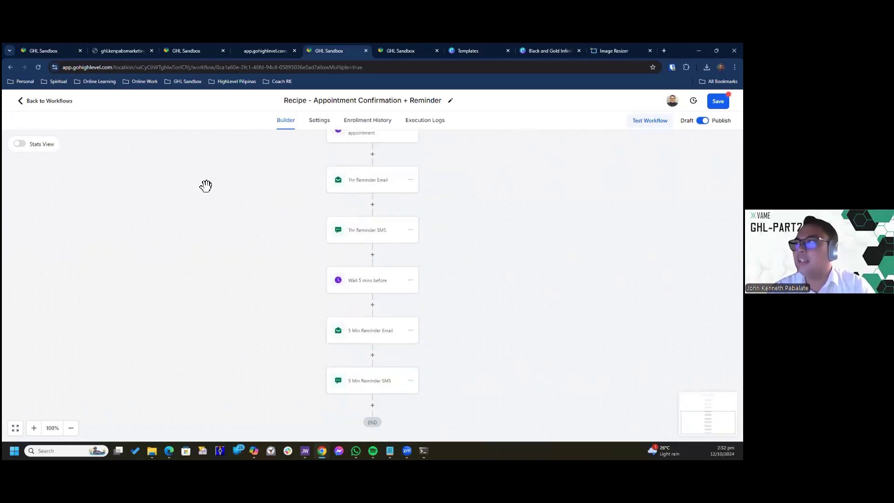
pyautogui.scroll(-3, 205, 186)
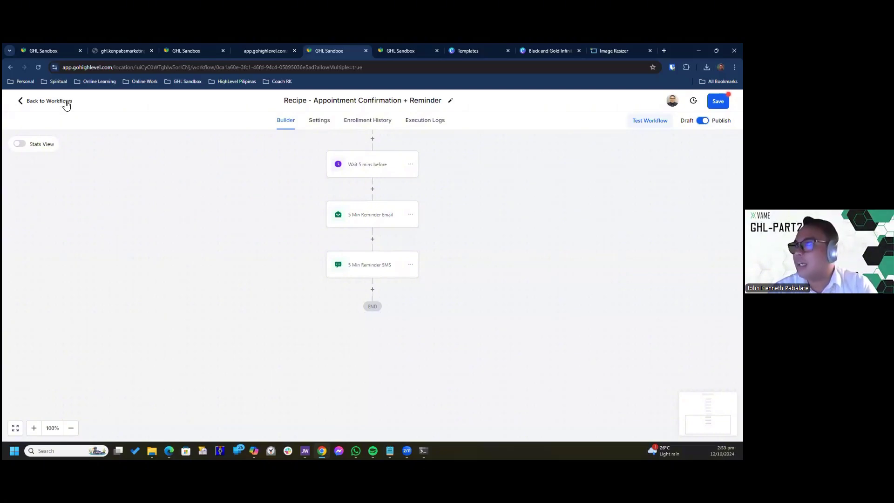
pyautogui.click(66, 103)
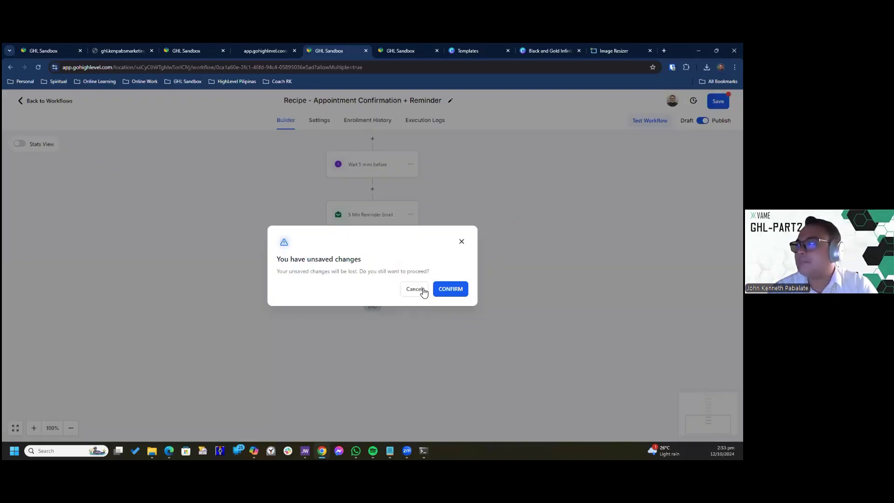
pyautogui.click(414, 290)
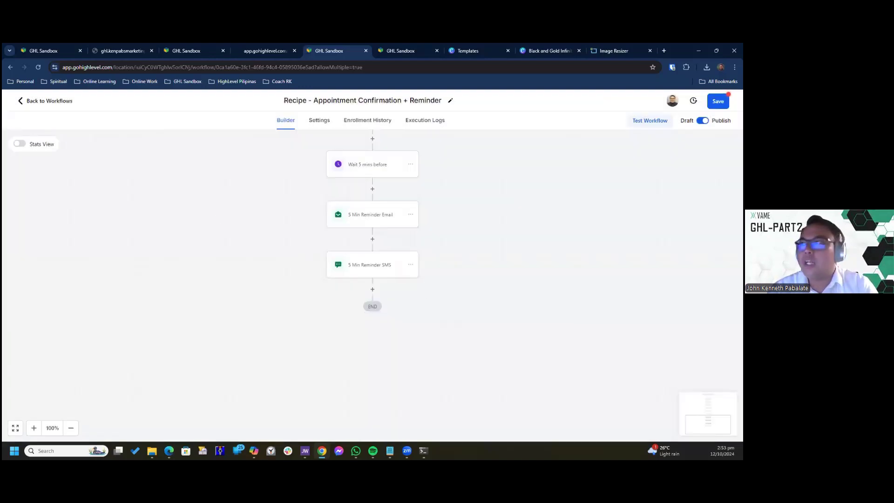